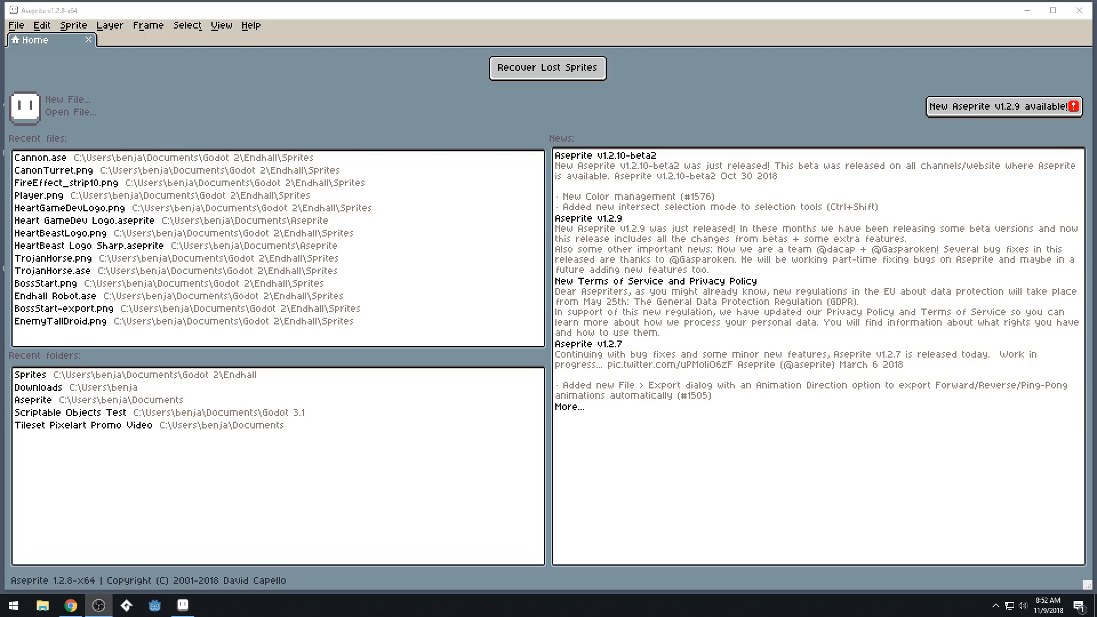
Create a new 320 × 180 px RGBA sprite with a transparent background
left_click(1052, 10)
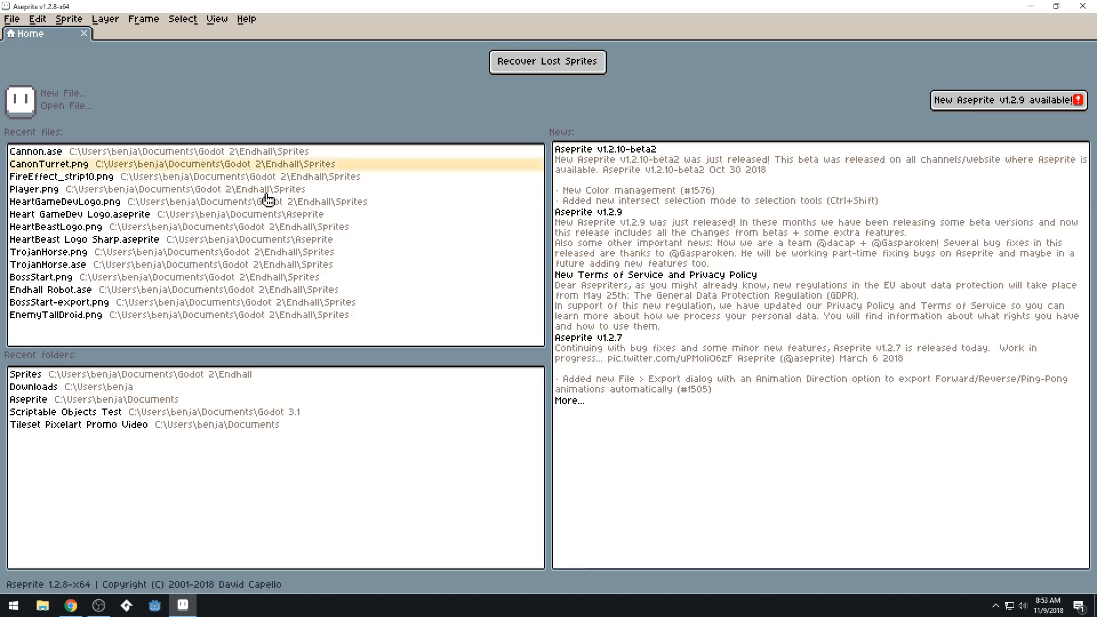
left_click(63, 94)
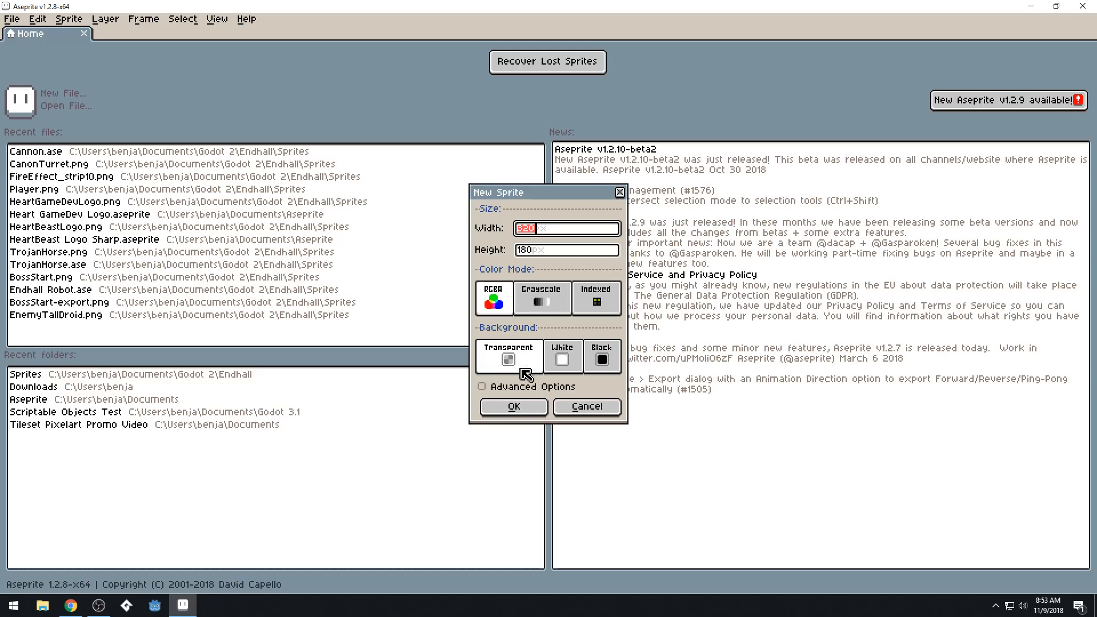
left_click(513, 406)
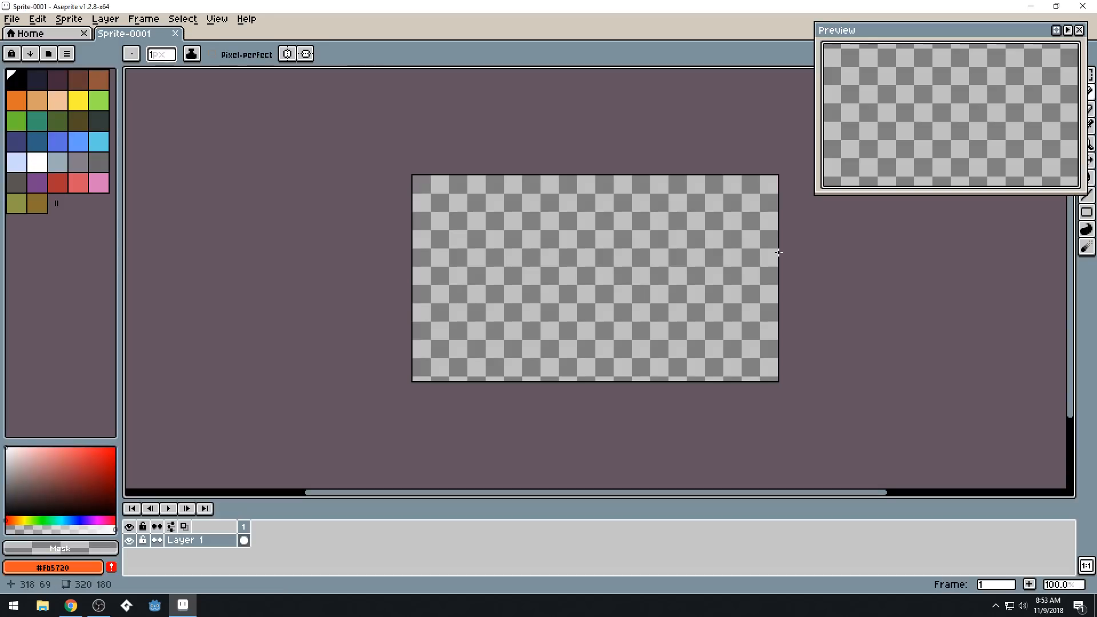
Close the preview window and collapse the timeline to give the canvas more room
scroll(680, 290, "up", 1)
scroll(680, 289, "down", 1)
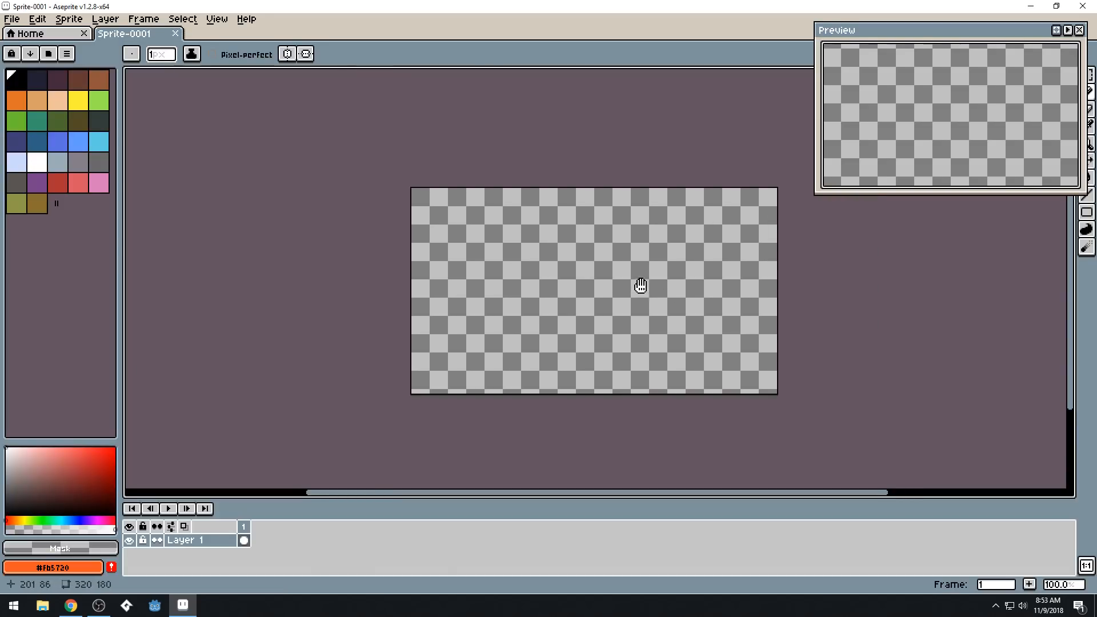
scroll(626, 282, "up", 1)
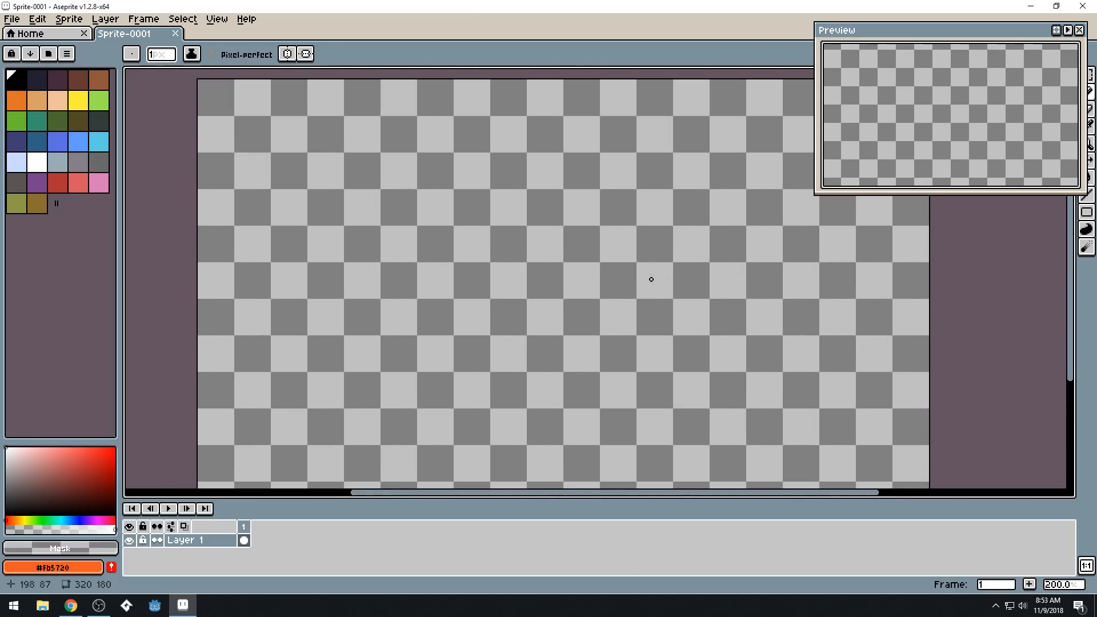
left_click(1082, 34)
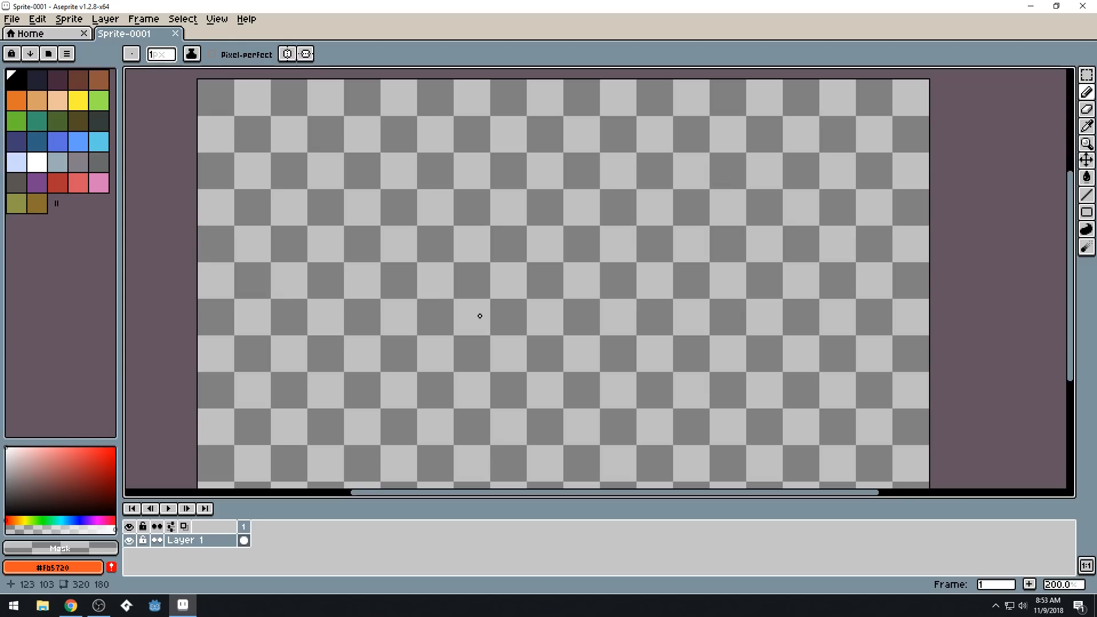
left_click_drag(602, 497, 613, 524)
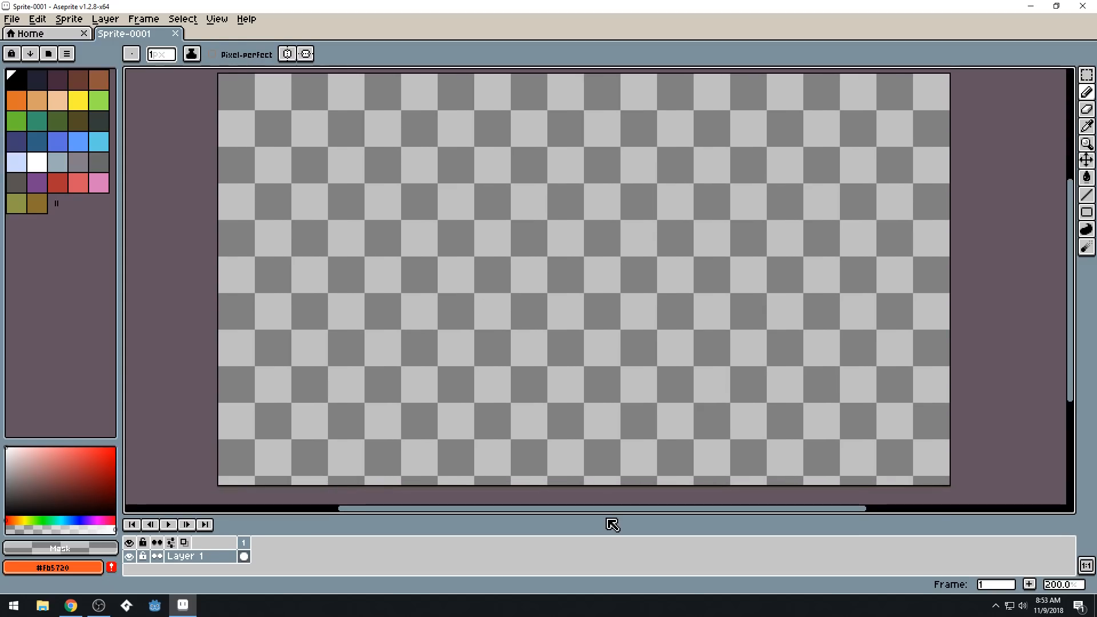
left_click_drag(602, 512, 598, 615)
left_click_drag(595, 341, 590, 394)
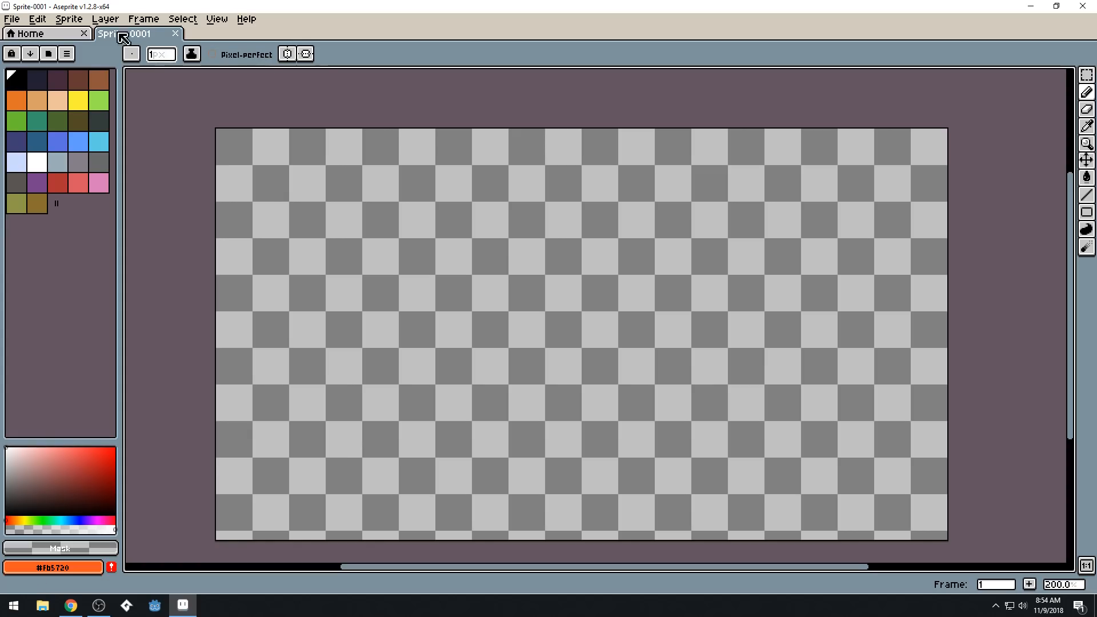
Confirm a 16 × 16 px grid for the sprite and show the grid on the canvas
left_click(183, 19)
mouse_move(224, 20)
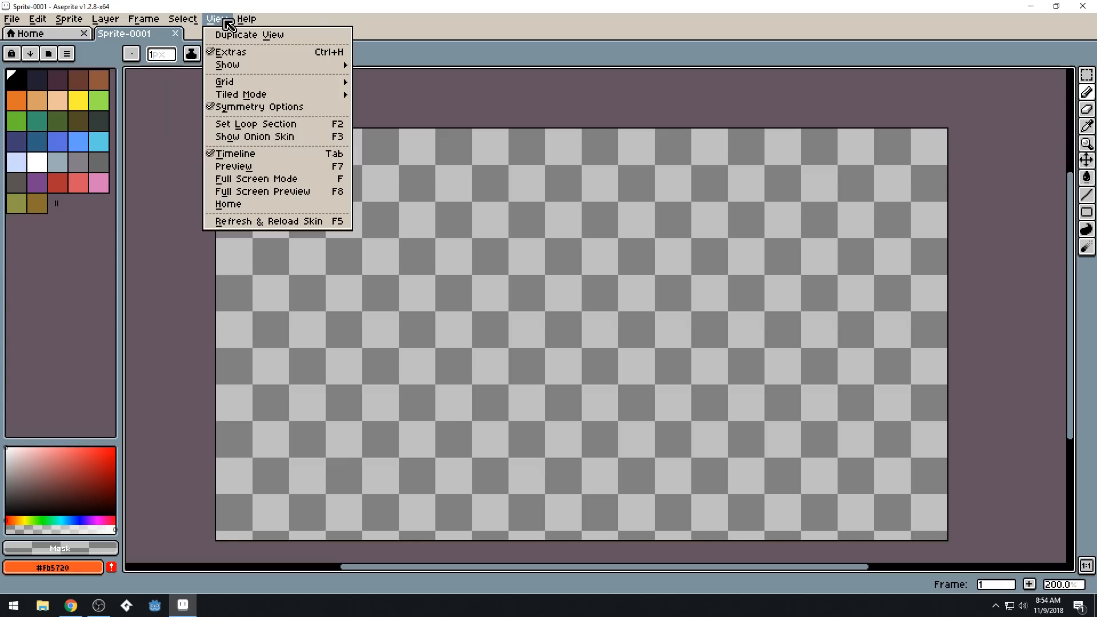
mouse_move(273, 85)
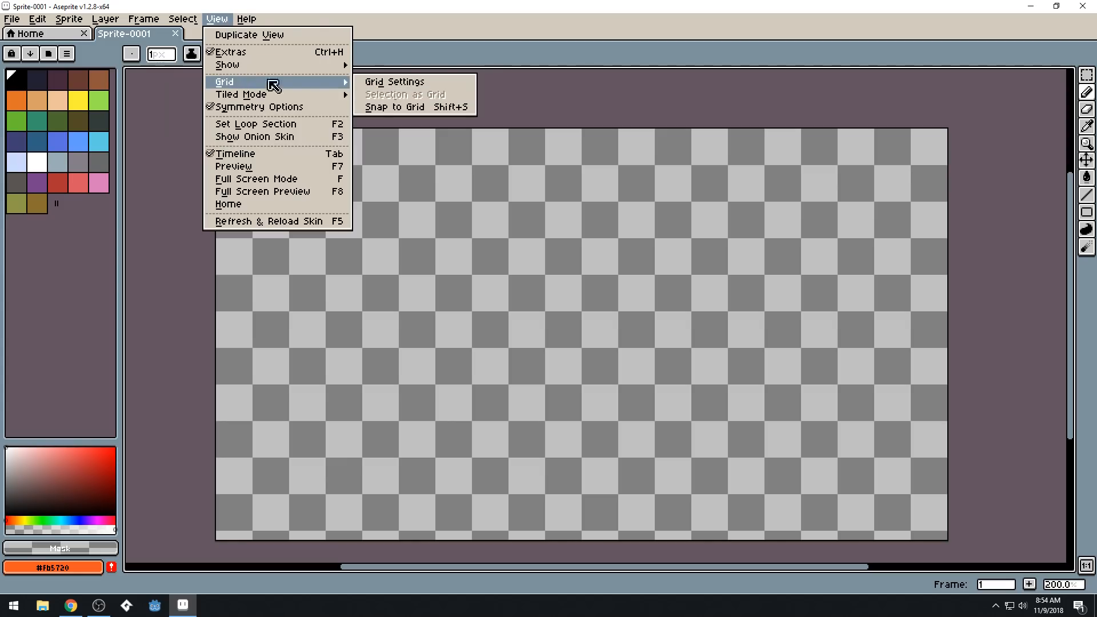
left_click(412, 89)
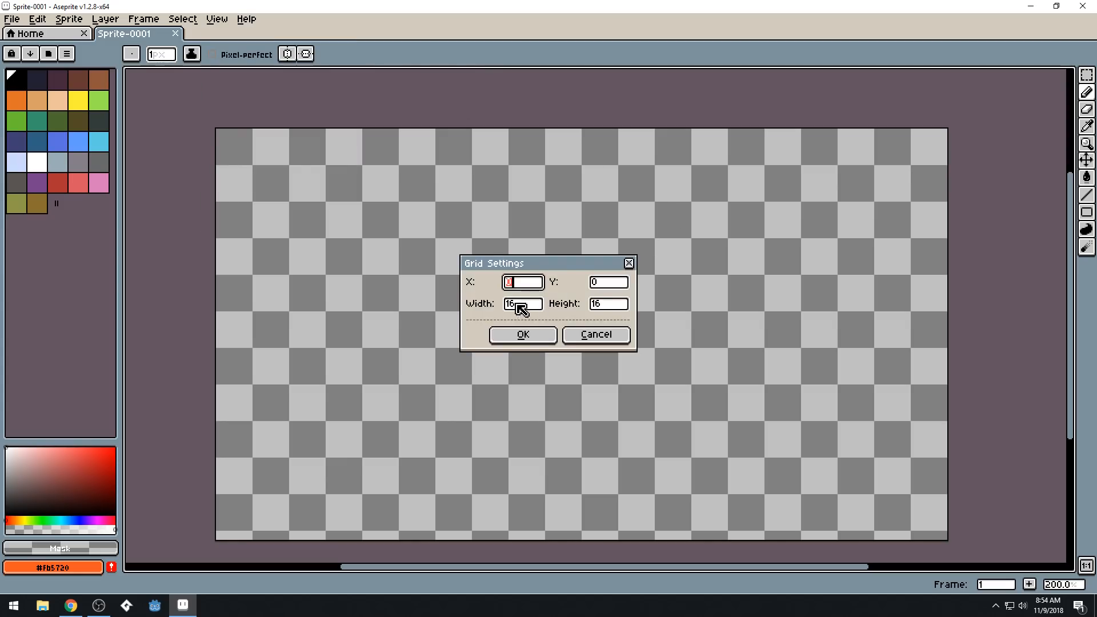
left_click(536, 337)
left_click_drag(485, 260, 483, 235)
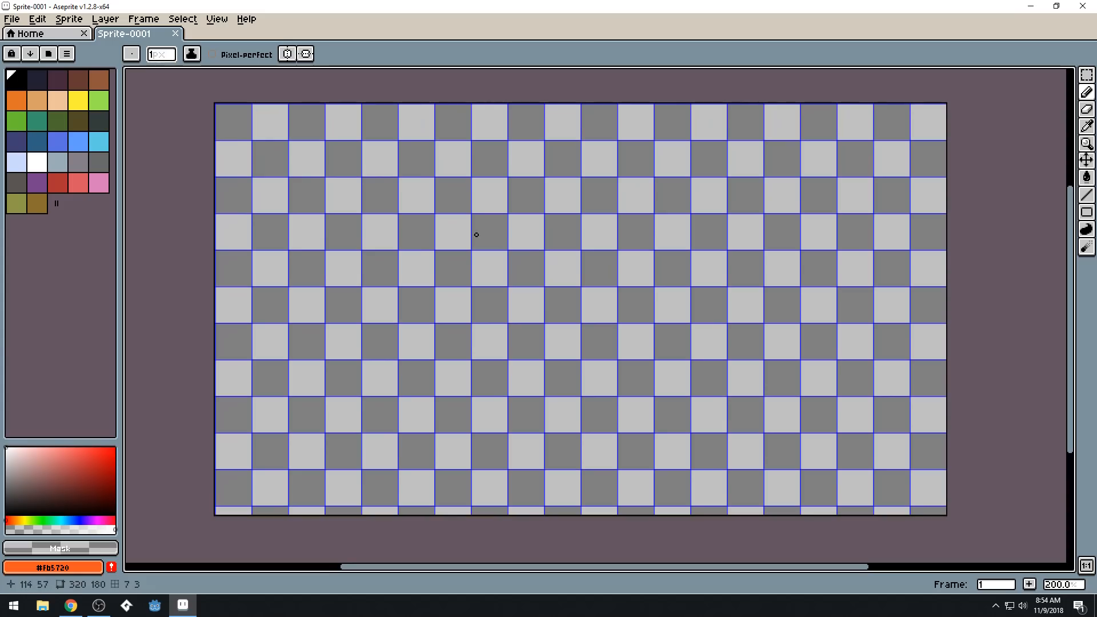
left_click_drag(358, 187, 433, 210)
key("i")
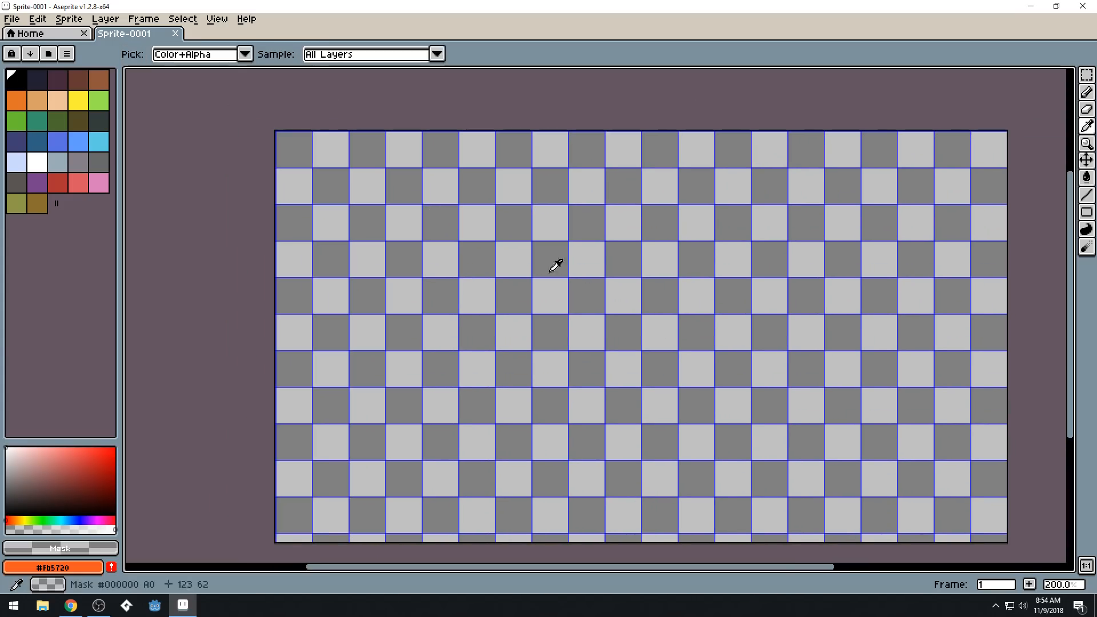
scroll(522, 267, "up", 4)
mouse_move(516, 272)
left_mouse_down()
mouse_move(551, 283)
mouse_move(558, 303)
left_mouse_up()
key("b")
scroll(551, 286, "up", 1)
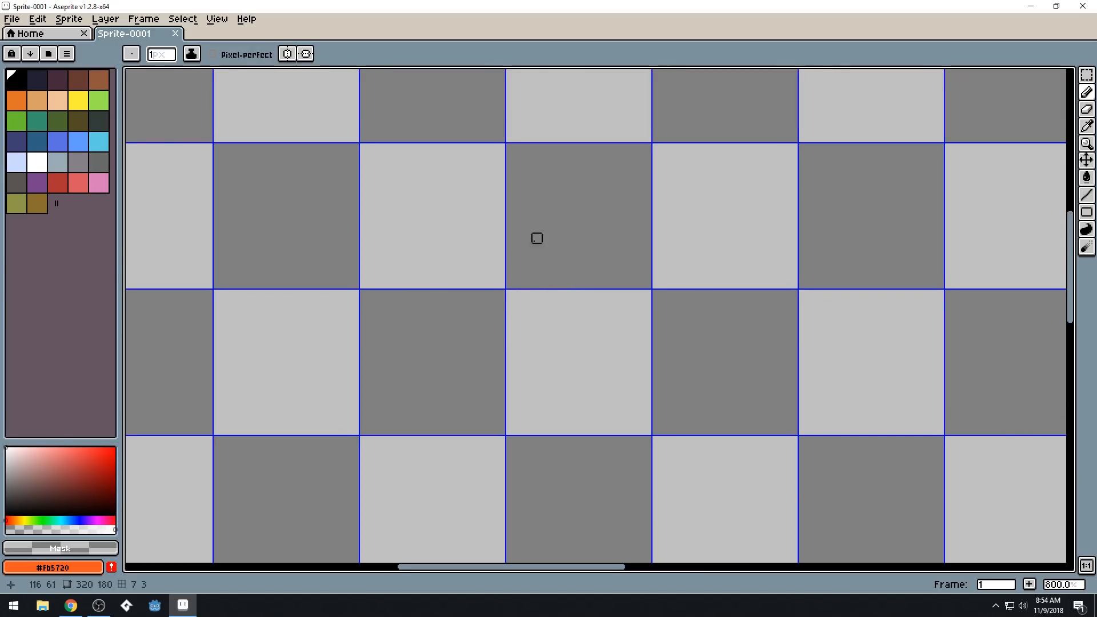
left_click_drag(464, 210, 542, 243)
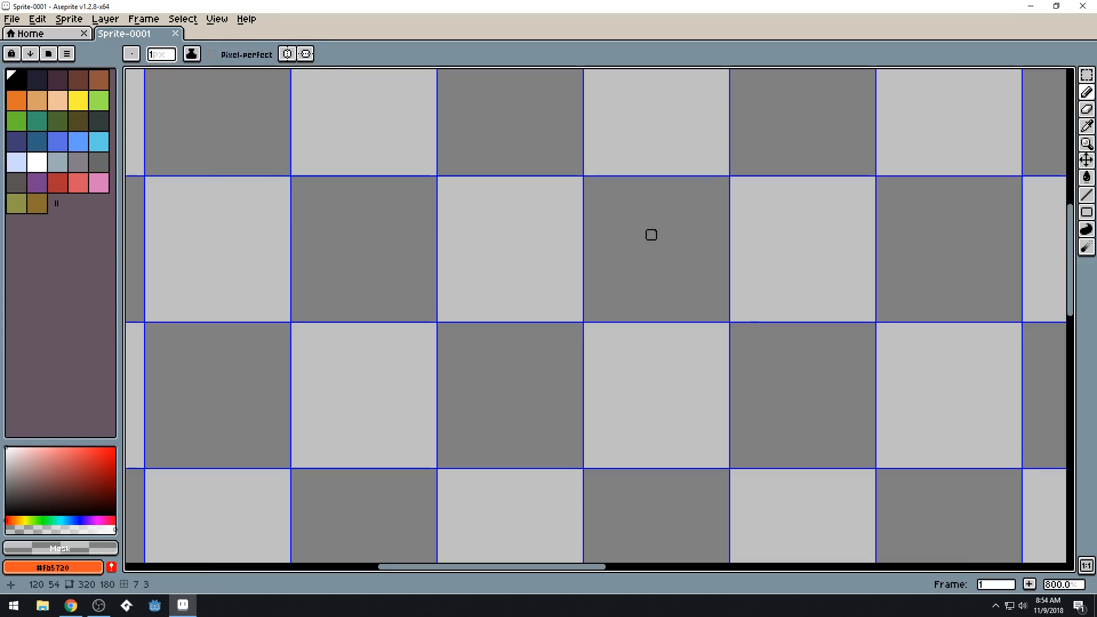
scroll(643, 240, "down", 4)
scroll(612, 227, "up", 4)
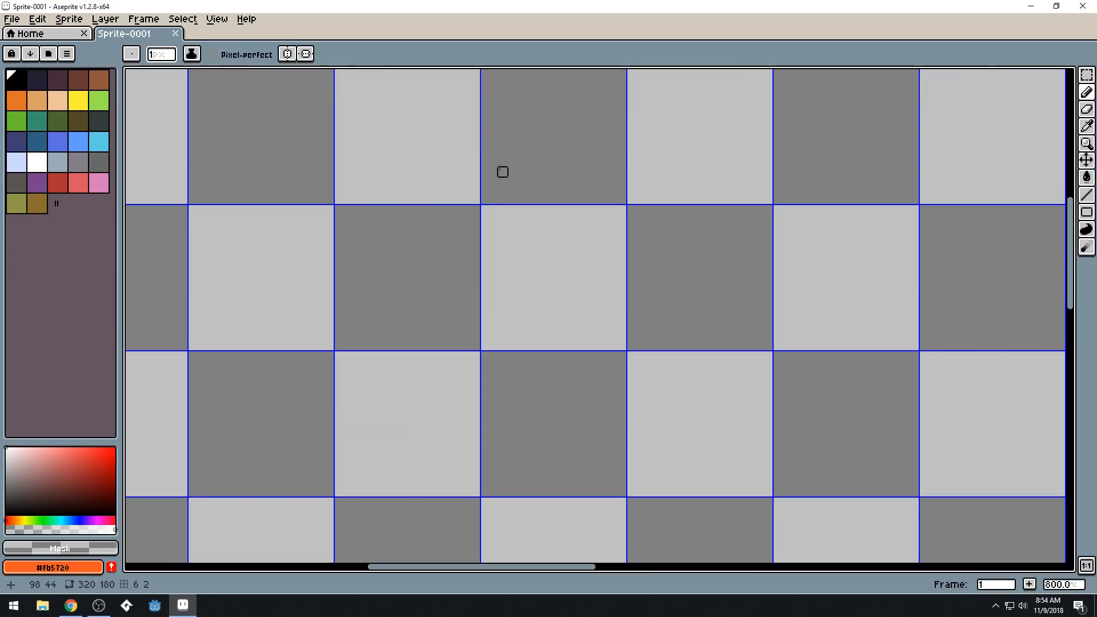
Unlock the palette for editing and pick the light blue-grey swatch, index 22, as the drawing colour
key("alt+Tab")
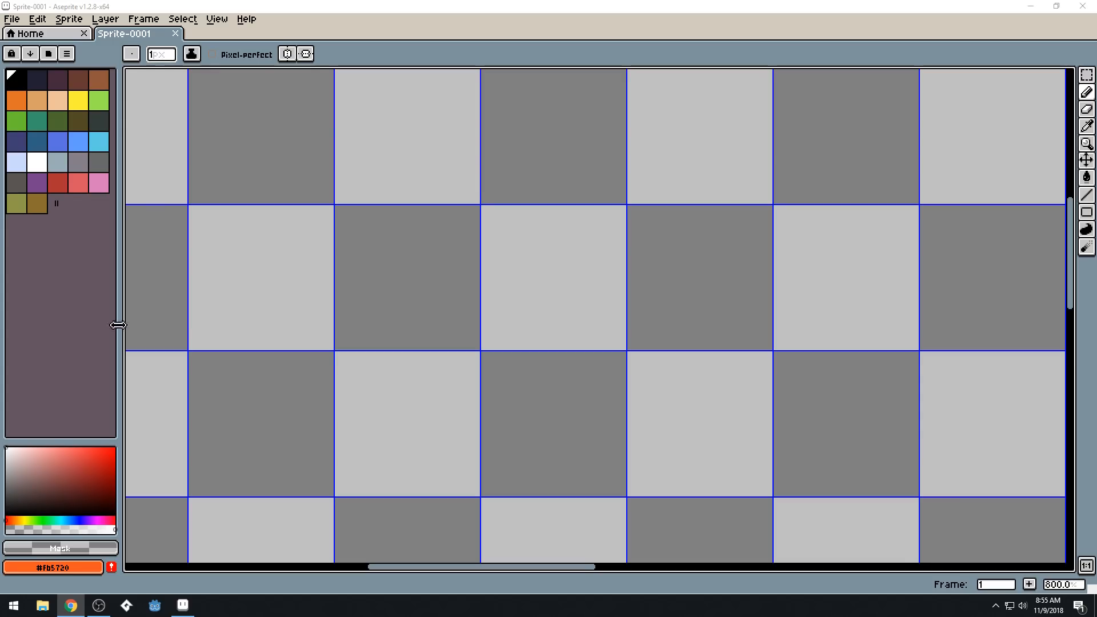
left_click(12, 53)
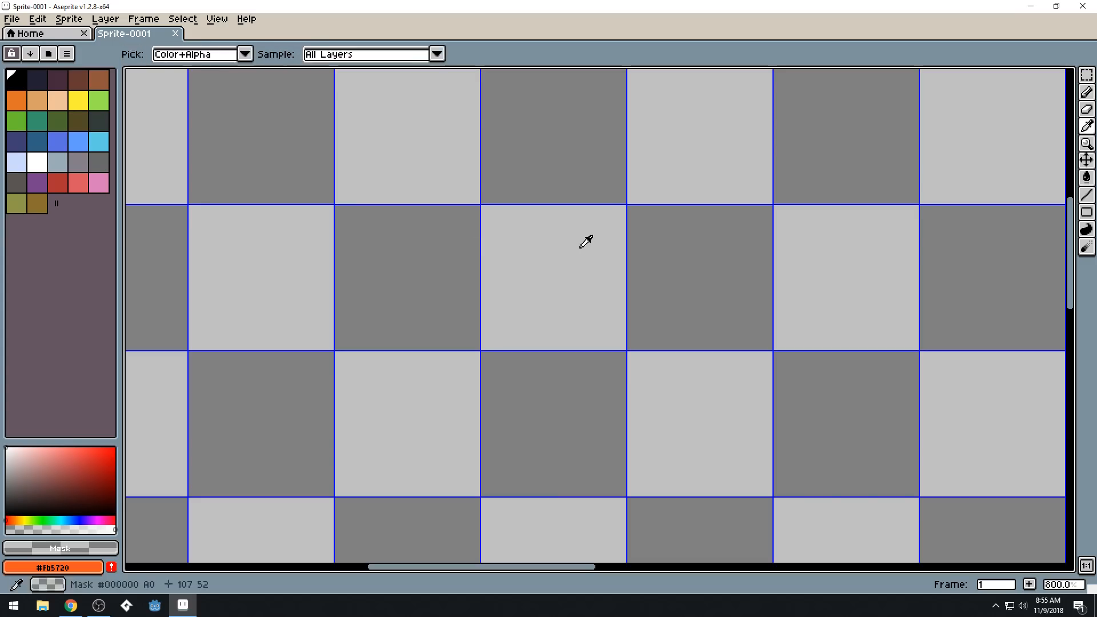
scroll(576, 250, "down", 5)
scroll(575, 250, "up", 2)
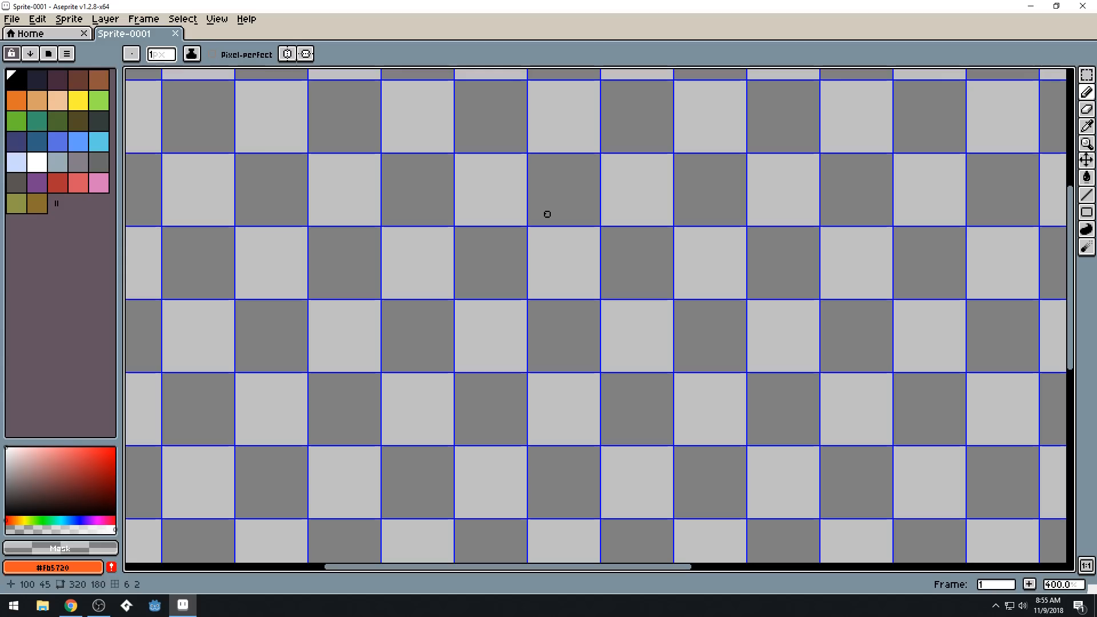
scroll(502, 228, "up", 2)
scroll(558, 262, "left", 2)
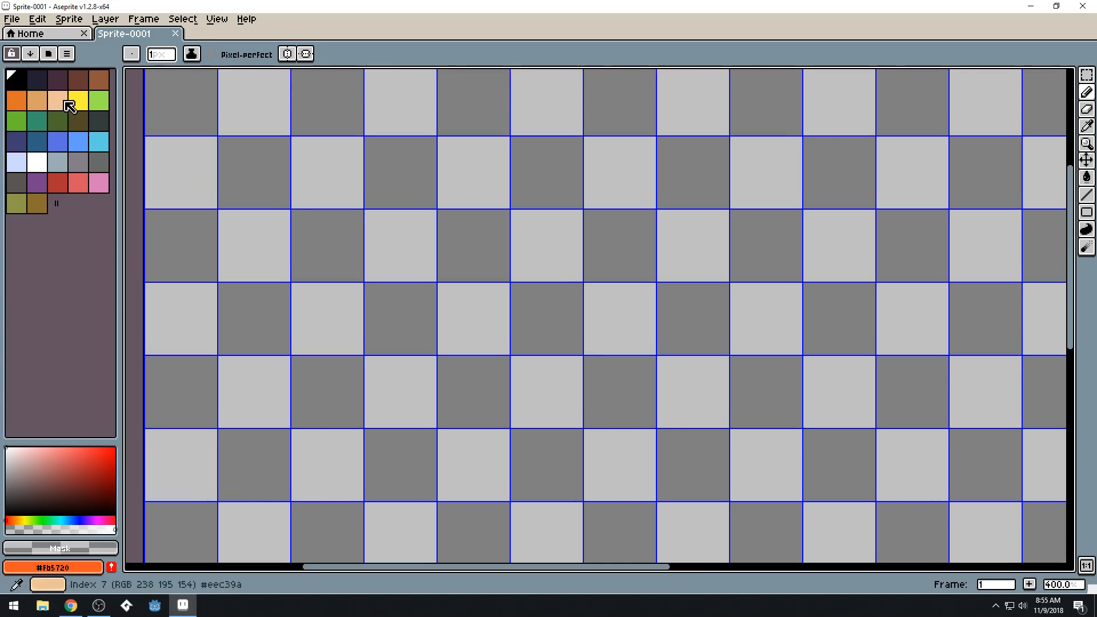
right_click(69, 166)
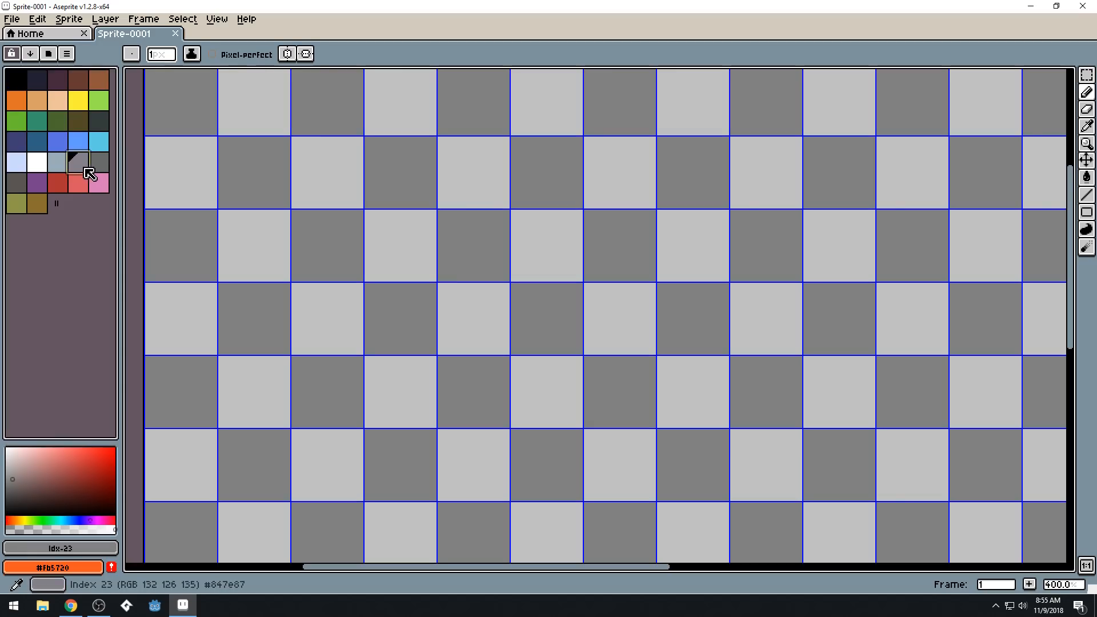
right_click(64, 166)
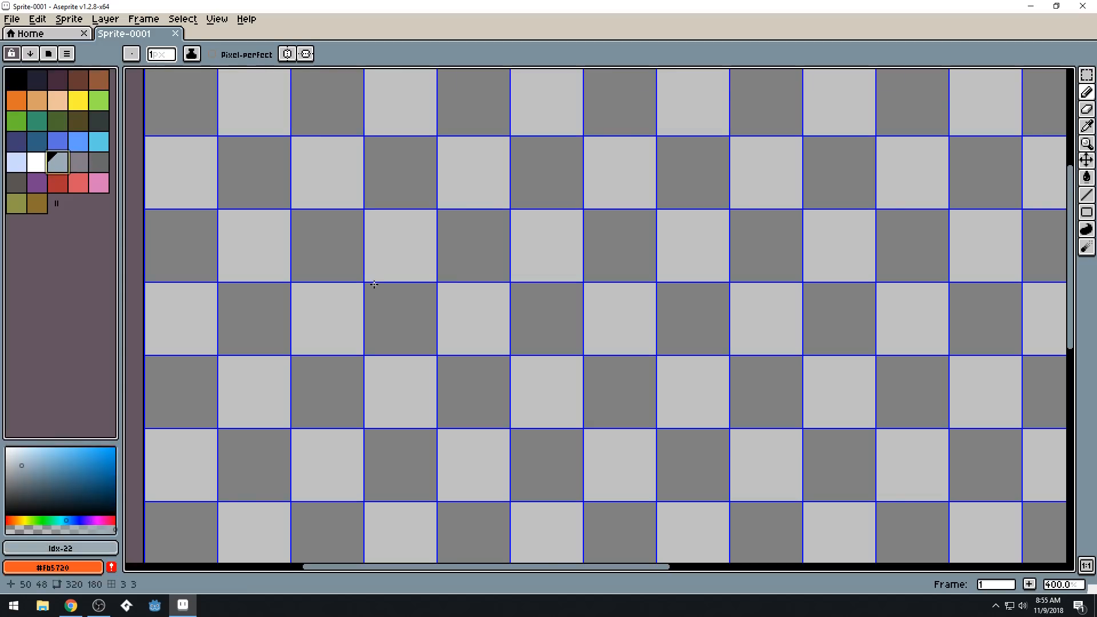
Paint a solid vertical bar 4 px wide and 16 px tall just outside the left edge of one grid cell
scroll(373, 281, "up", 3)
left_click_drag(374, 281, 493, 274)
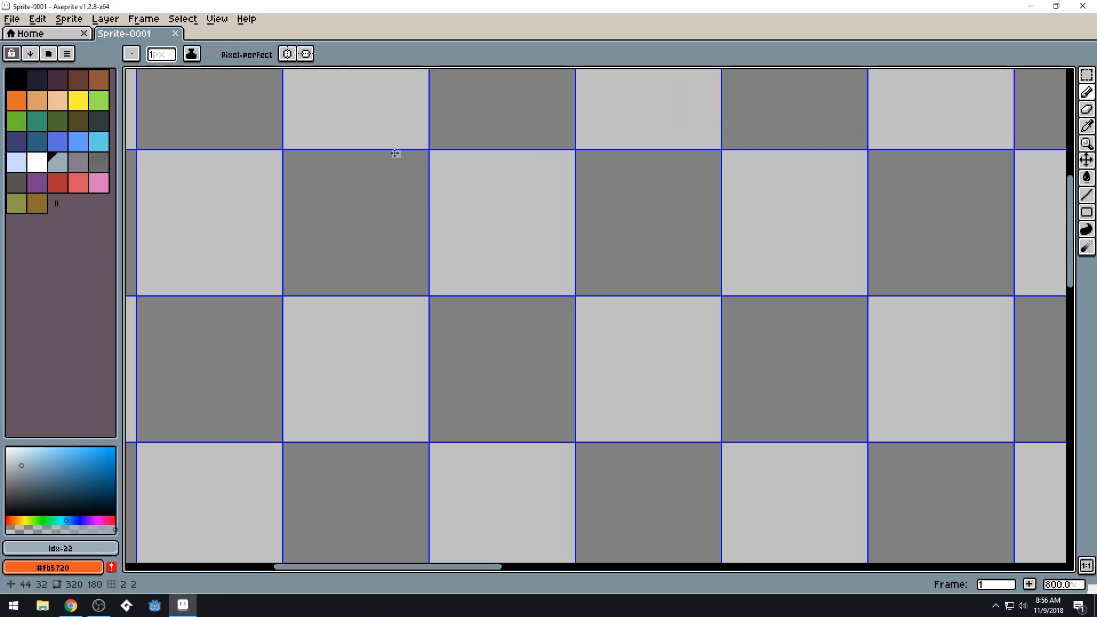
mouse_move(425, 155)
left_mouse_down()
mouse_move(392, 154)
mouse_move(398, 233)
mouse_move(399, 209)
left_mouse_up()
mouse_move(397, 248)
left_mouse_down()
mouse_move(398, 288)
mouse_move(422, 289)
mouse_move(423, 158)
mouse_move(402, 164)
mouse_move(403, 280)
mouse_move(411, 250)
mouse_move(412, 278)
mouse_move(414, 167)
mouse_move(486, 194)
mouse_move(497, 317)
left_mouse_up()
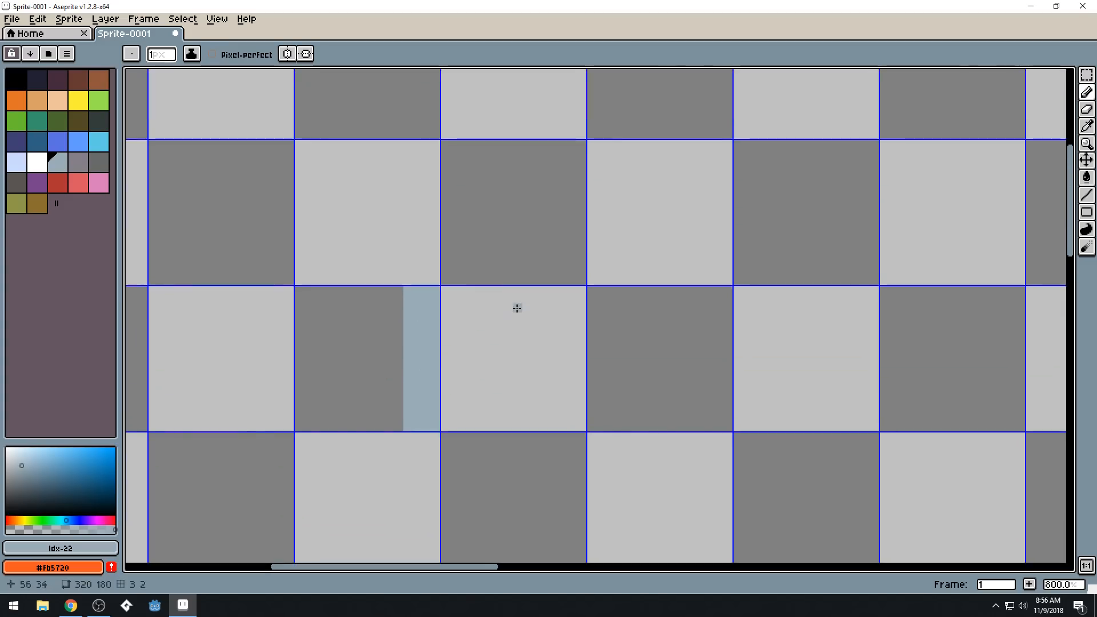
Paint a 4 px thick, 16 px wide bar above the same cell, with stepped, rounded corners at both ends
left_click(407, 271)
left_click(416, 263)
left_click(427, 254)
mouse_move(422, 272)
left_mouse_down()
mouse_move(461, 244)
mouse_move(441, 256)
mouse_move(580, 255)
mouse_move(442, 279)
mouse_move(577, 280)
mouse_move(581, 264)
mouse_move(582, 276)
mouse_move(444, 271)
left_mouse_up()
left_click_drag(444, 261, 585, 261)
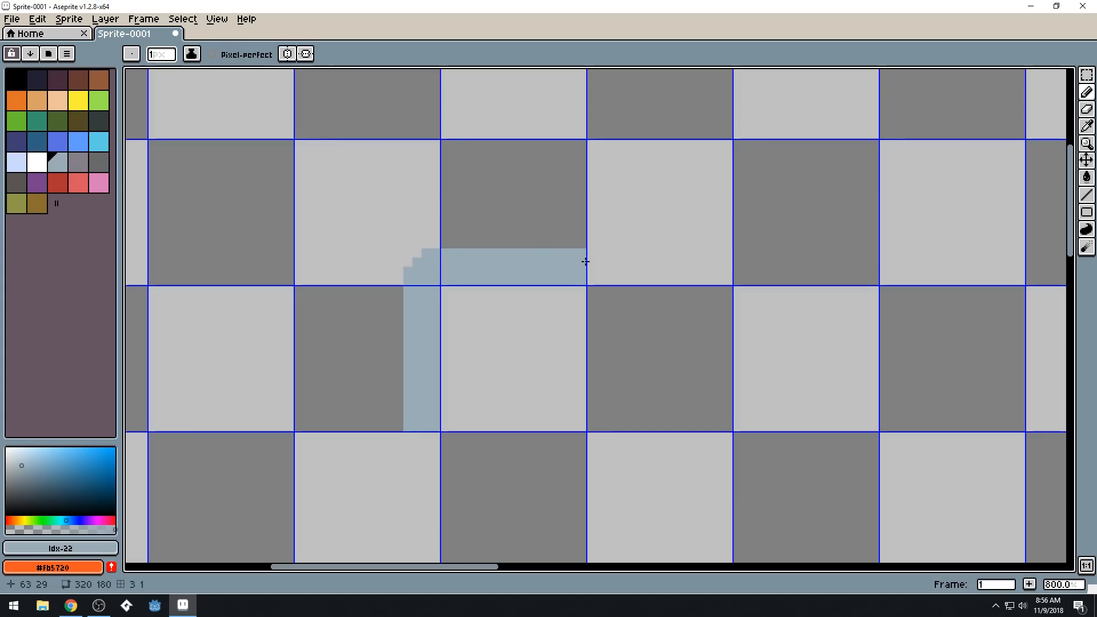
mouse_move(600, 256)
left_mouse_down()
mouse_move(617, 276)
mouse_move(607, 274)
left_mouse_up()
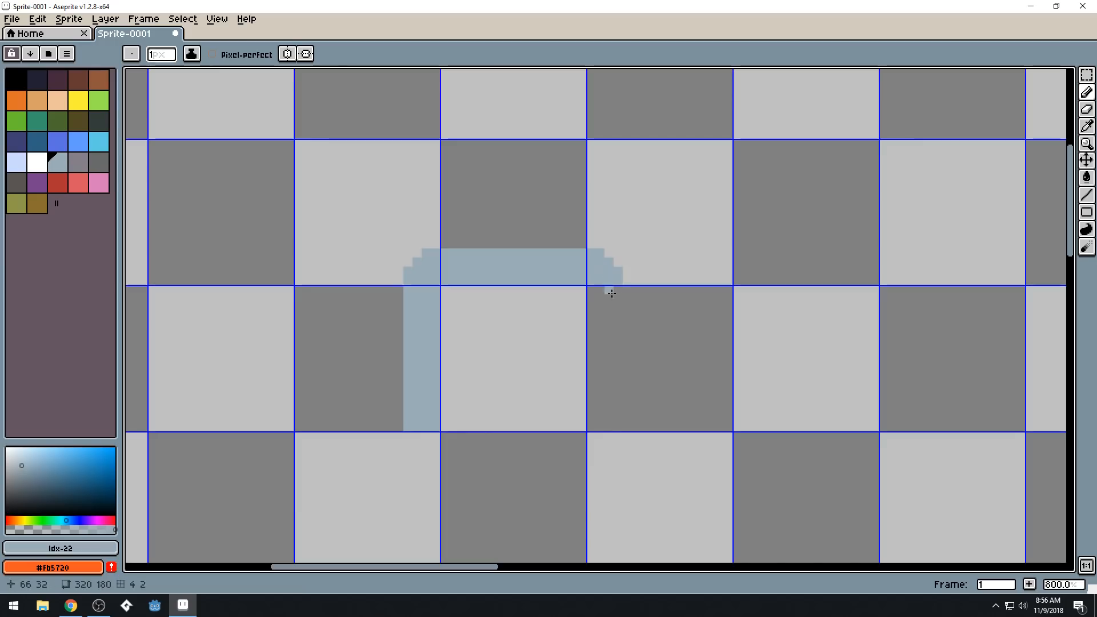
Outline a 4 × 16 px bar along the cell's right edge below the rounded corner and fill it with the blue-grey
left_click(622, 409, "shift")
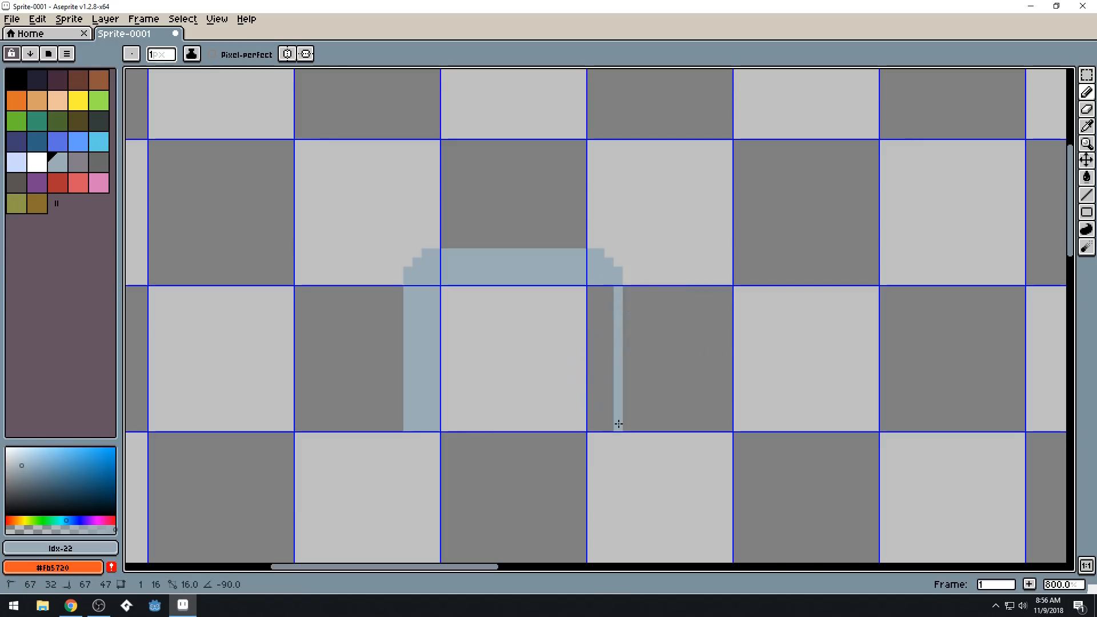
left_click(591, 425, "shift")
left_click(588, 319, "shift")
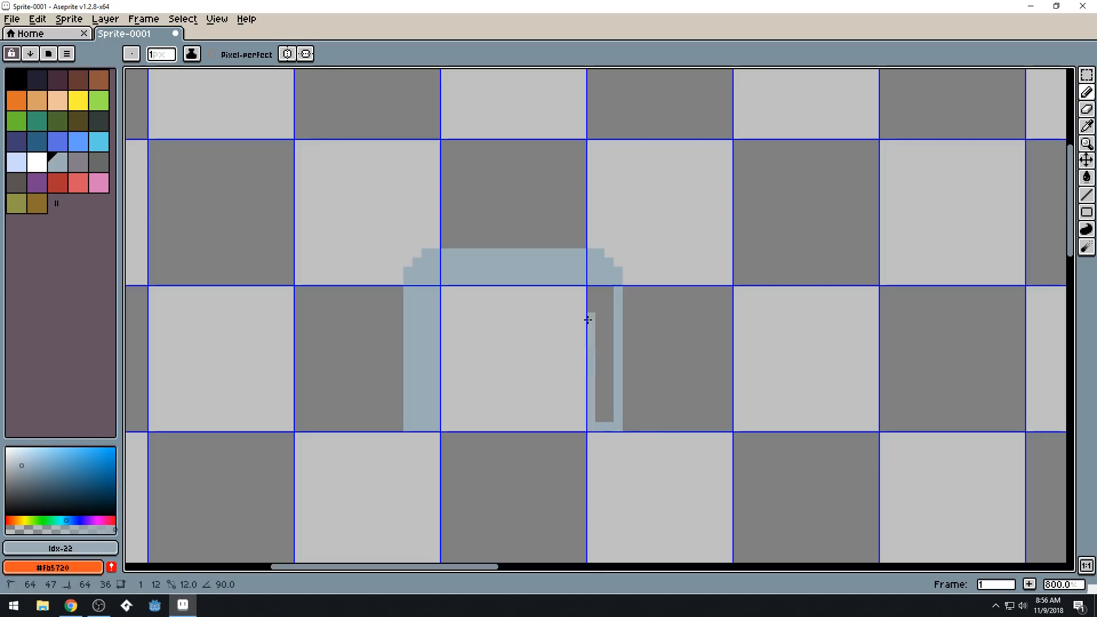
left_click_drag(591, 290, 608, 290)
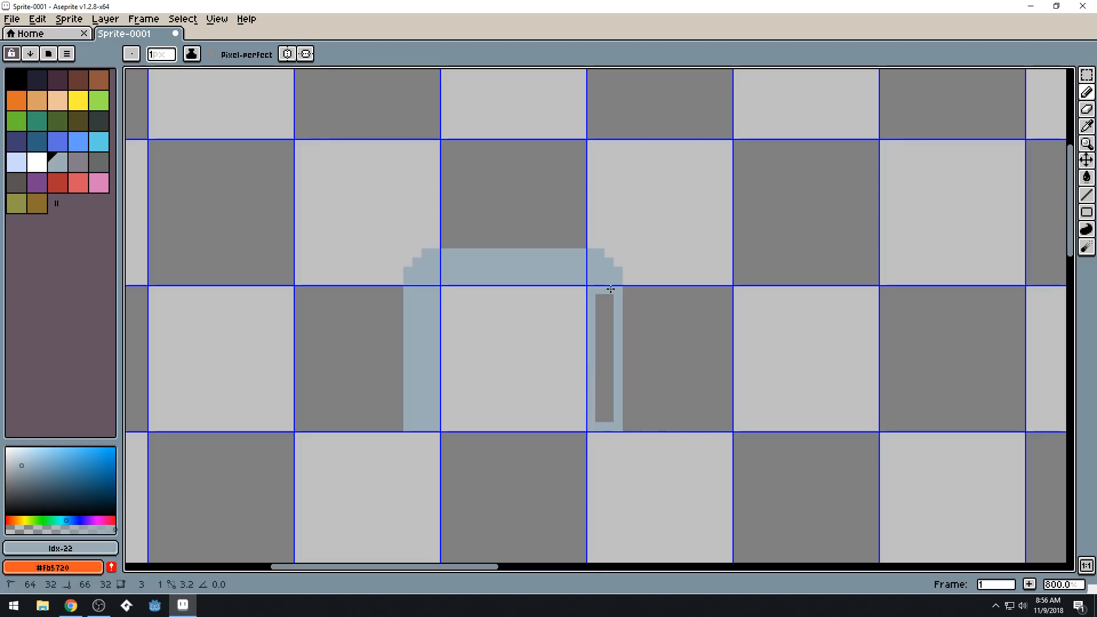
key("g")
left_click(605, 319)
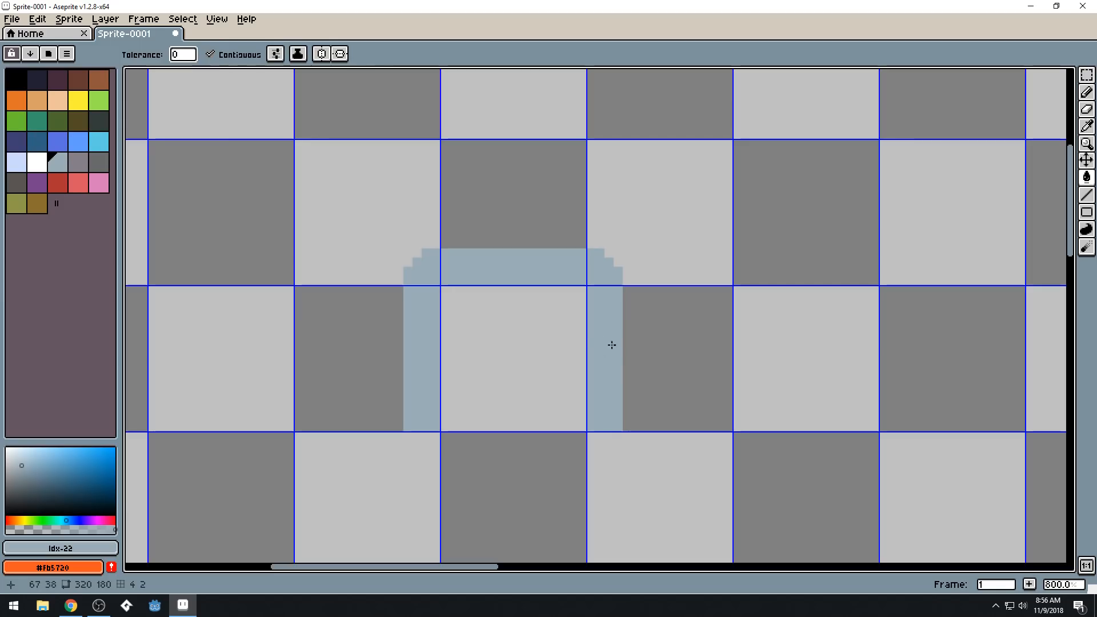
Outline a 4 px thick bar with rounded corners below the cell and fill it with the blue-grey to close the frame
key("b")
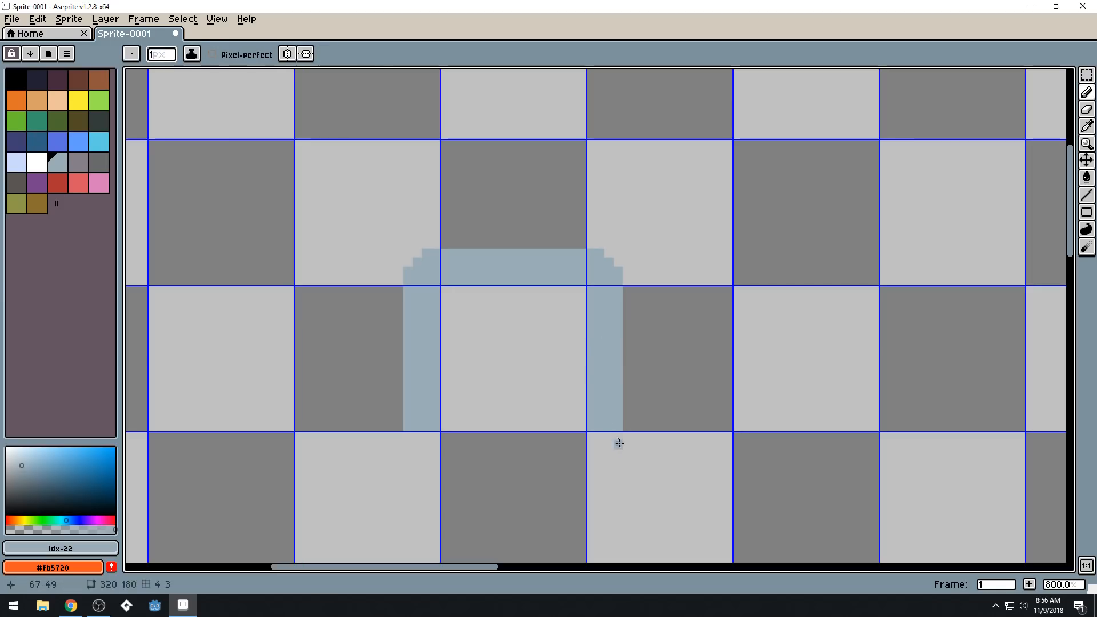
left_click_drag(618, 436, 590, 463)
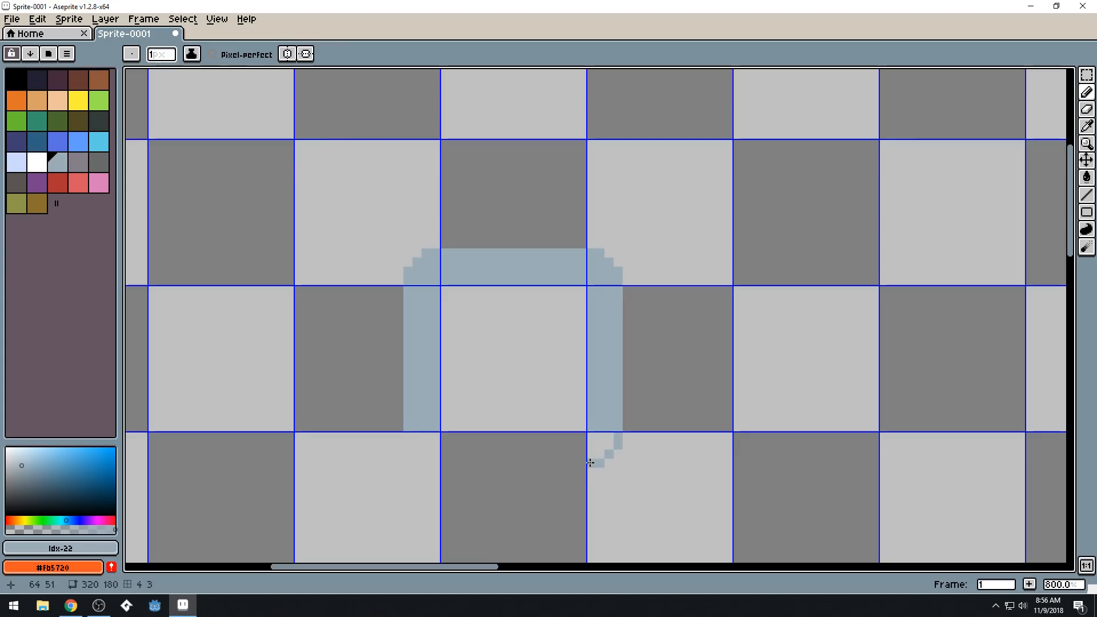
left_click(423, 463, "shift")
left_click(407, 442, "shift")
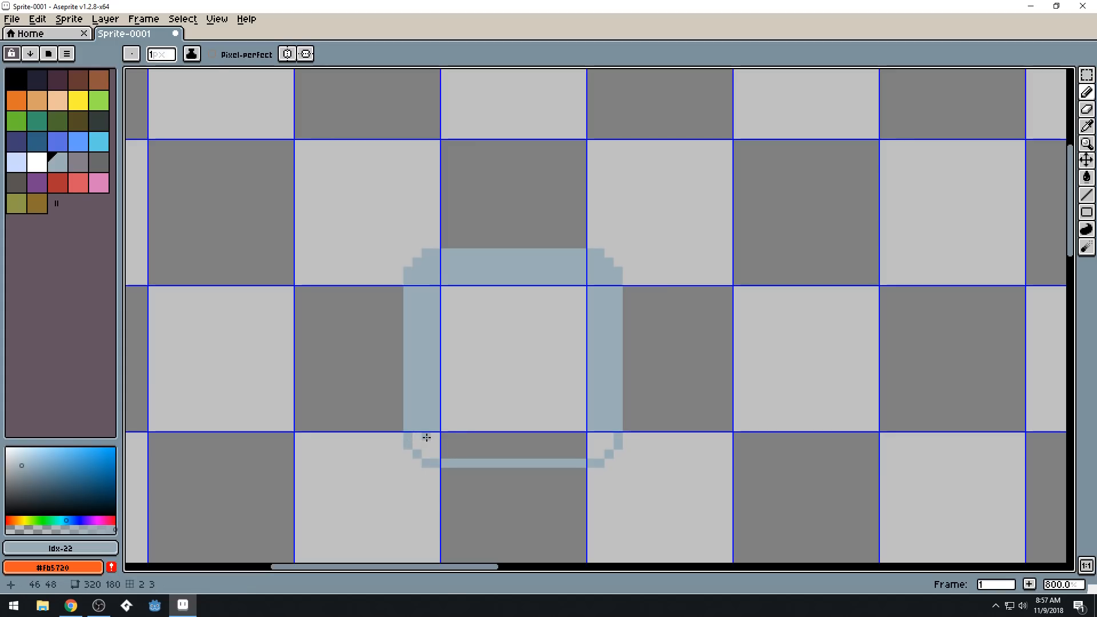
left_click_drag(414, 438, 588, 438)
key("g")
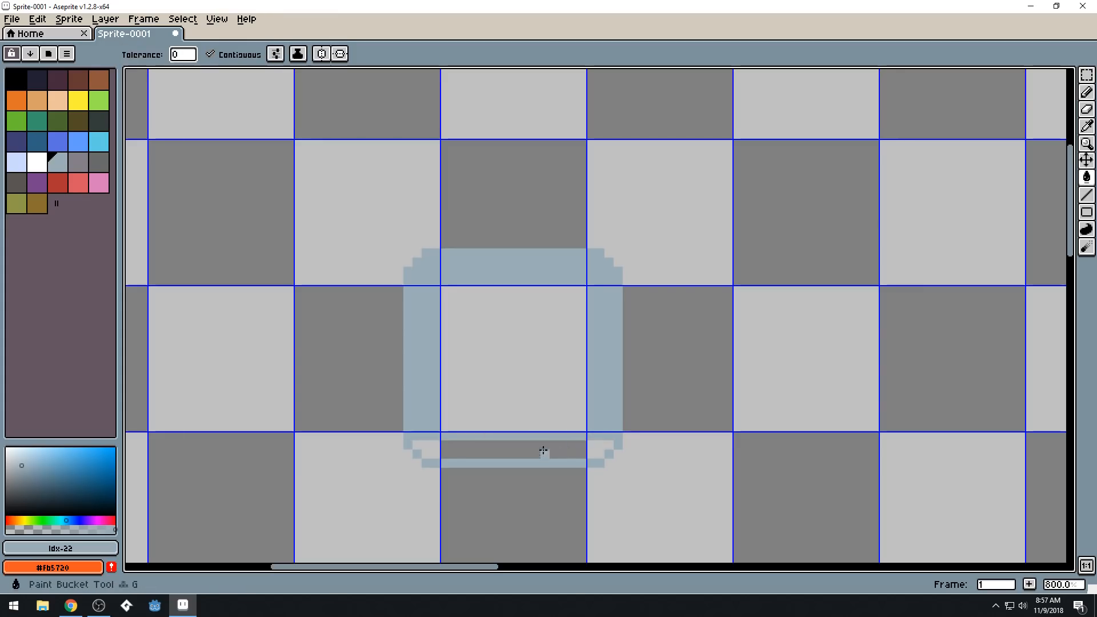
left_click(544, 448)
scroll(590, 282, "down", 5)
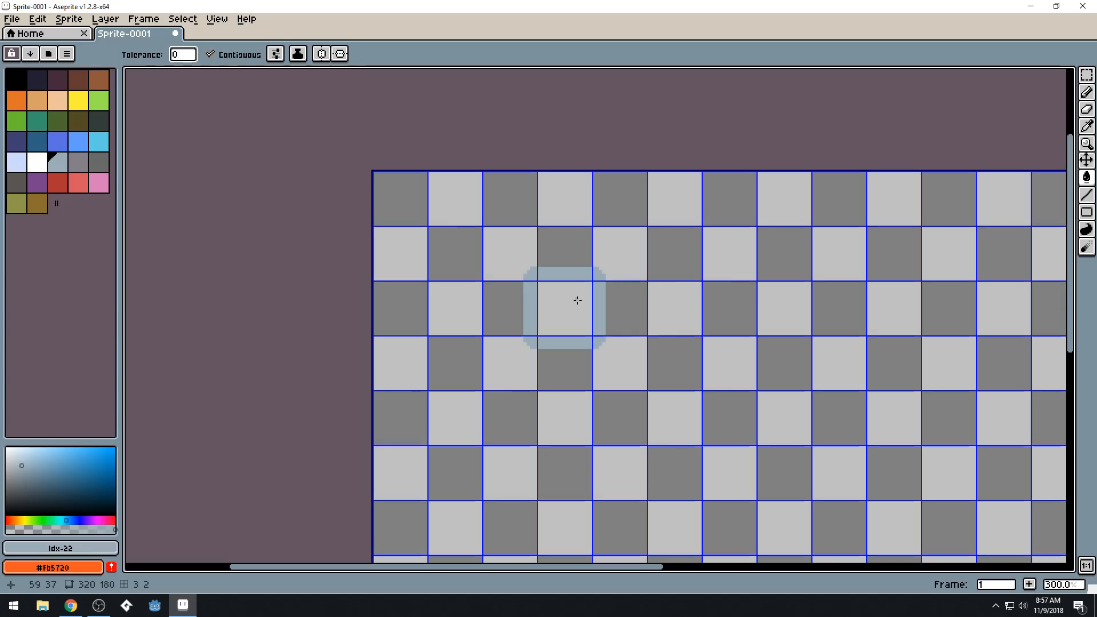
Choose the dark navy palette colour (index 1), try filling the empty canvas around the frame with it, and undo that fill
scroll(548, 267, "up", 2)
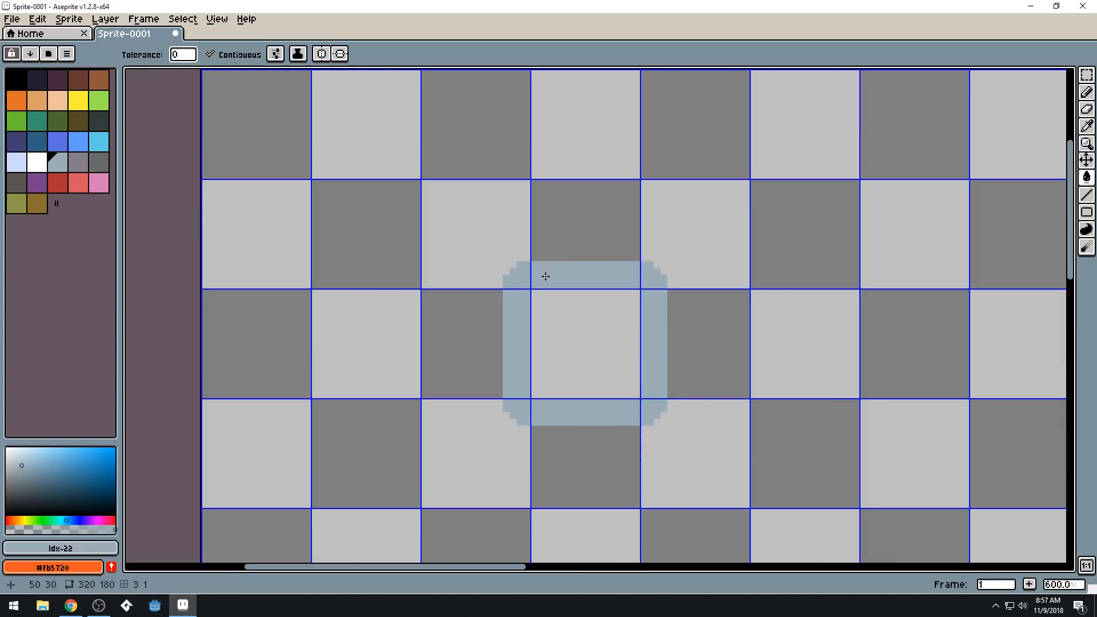
left_click(36, 80)
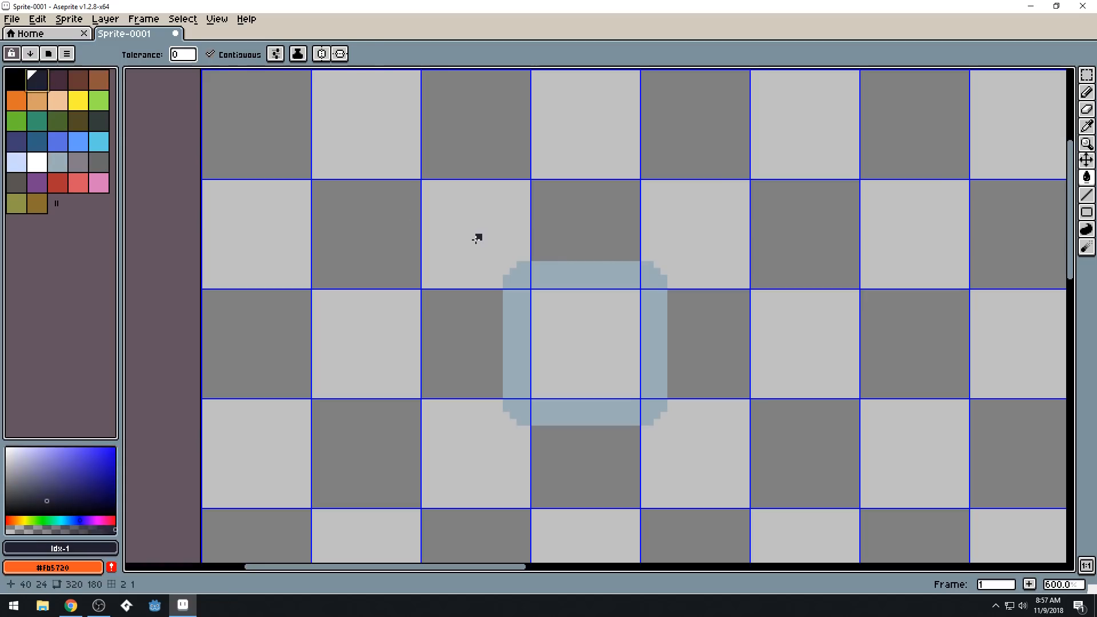
left_click(427, 184)
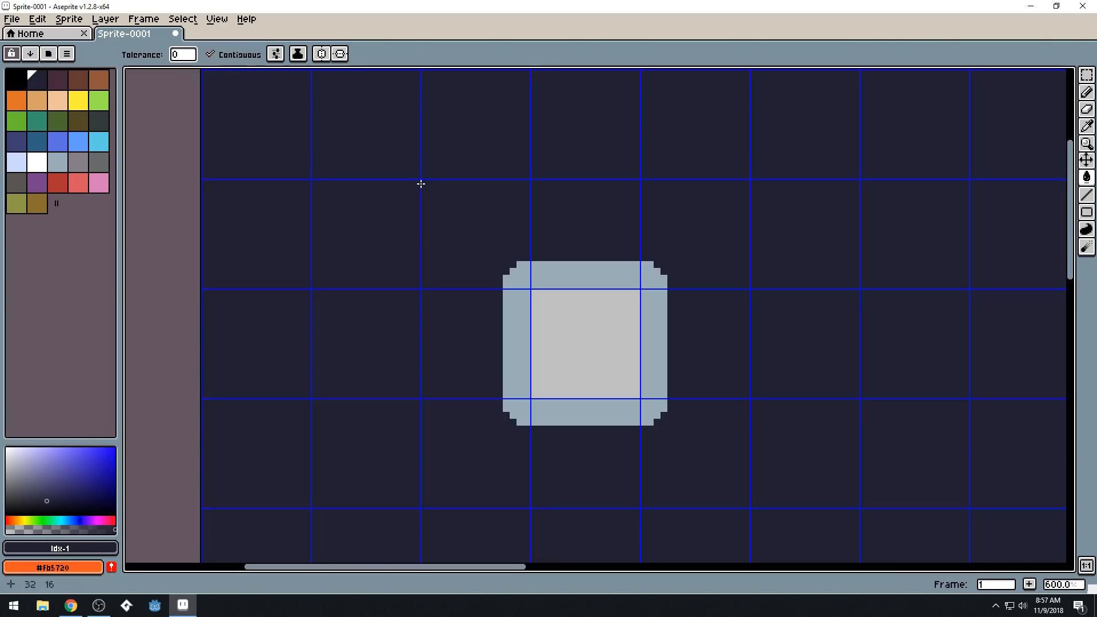
key("ctrl+z")
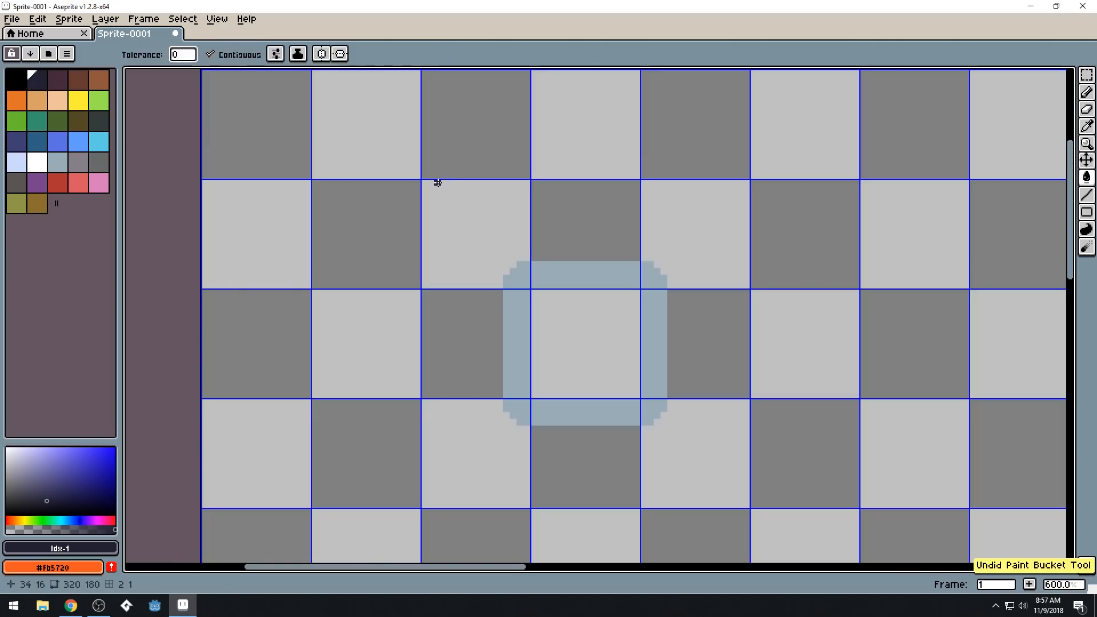
Outline the 3 × 3 cell block around the frame in dark navy and fill the area between outline and frame
key("l")
mouse_move(421, 182)
left_mouse_down()
mouse_move(823, 189)
mouse_move(747, 182)
left_mouse_up()
left_click(746, 505, "shift")
mouse_move(747, 505)
left_mouse_down()
mouse_move(426, 492)
mouse_move(432, 502)
mouse_move(422, 502)
mouse_move(409, 342)
mouse_move(427, 193)
left_mouse_up()
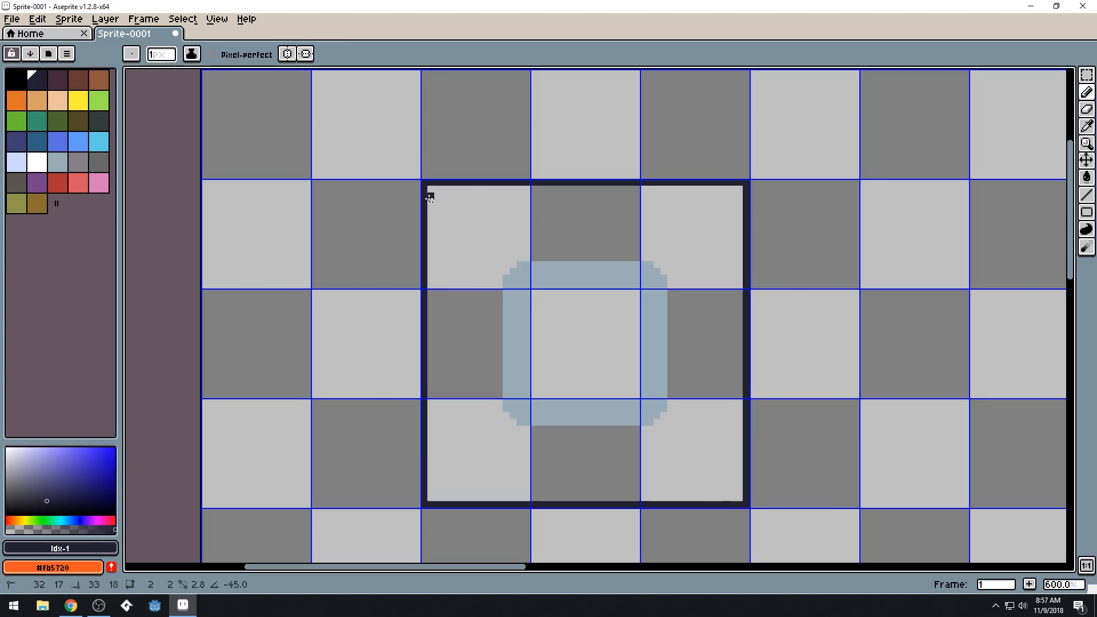
key("g")
left_click(453, 222)
scroll(532, 205, "down", 4)
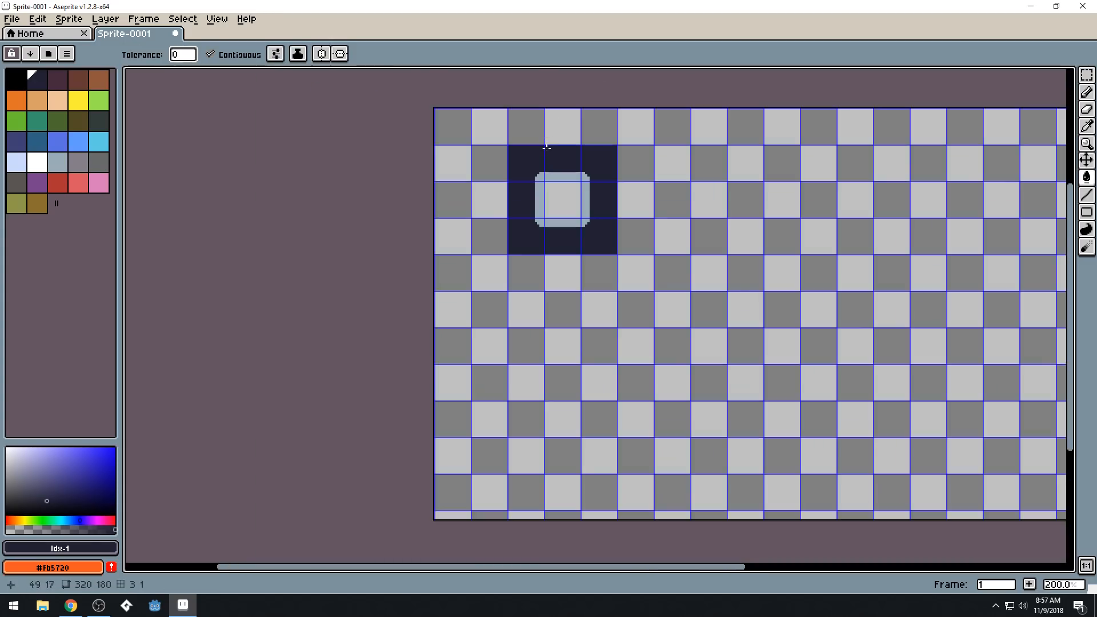
scroll(588, 223, "up", 2)
left_click_drag(607, 232, 626, 337)
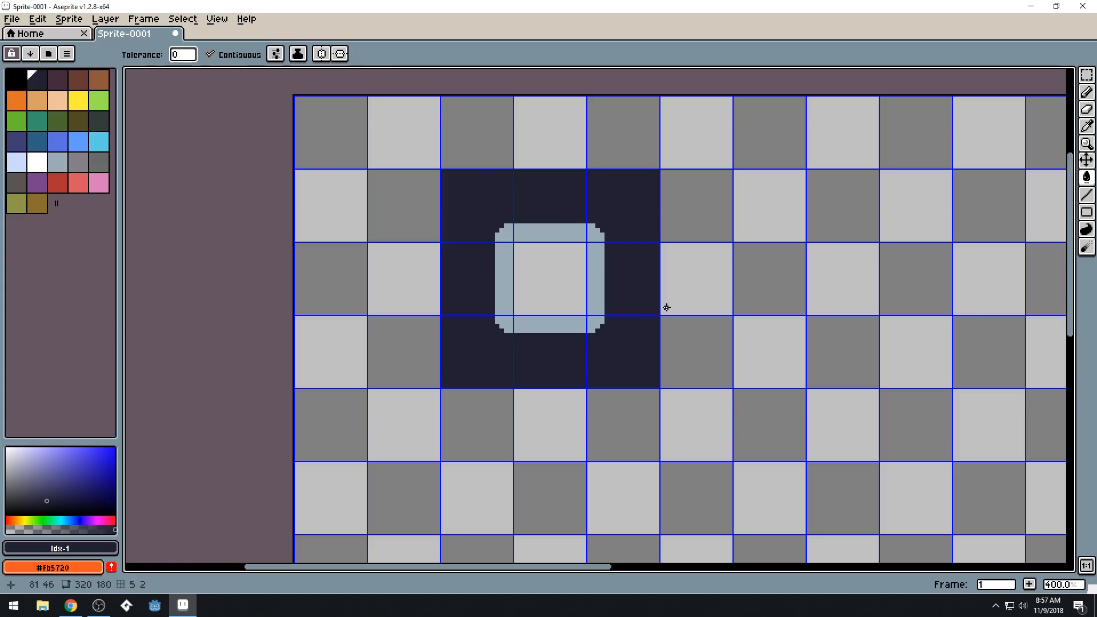
scroll(806, 301, "down", 1)
scroll(791, 321, "up", 1)
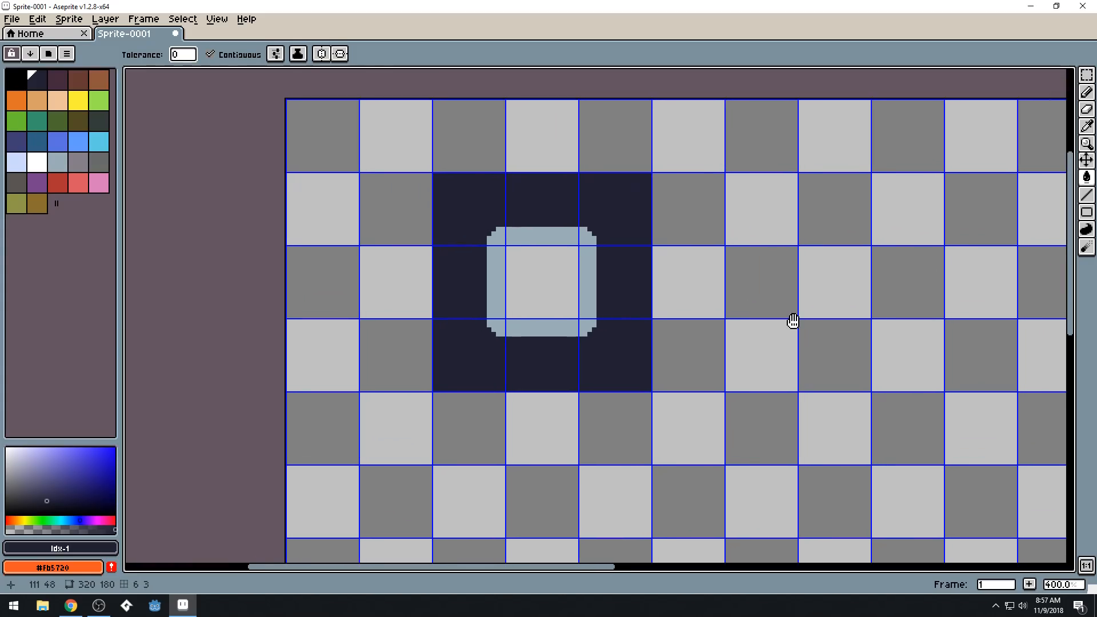
Recolour the rounded frame with the grey #847e87 and set the drawing colour back to the blue-grey
scroll(516, 275, "up", 2)
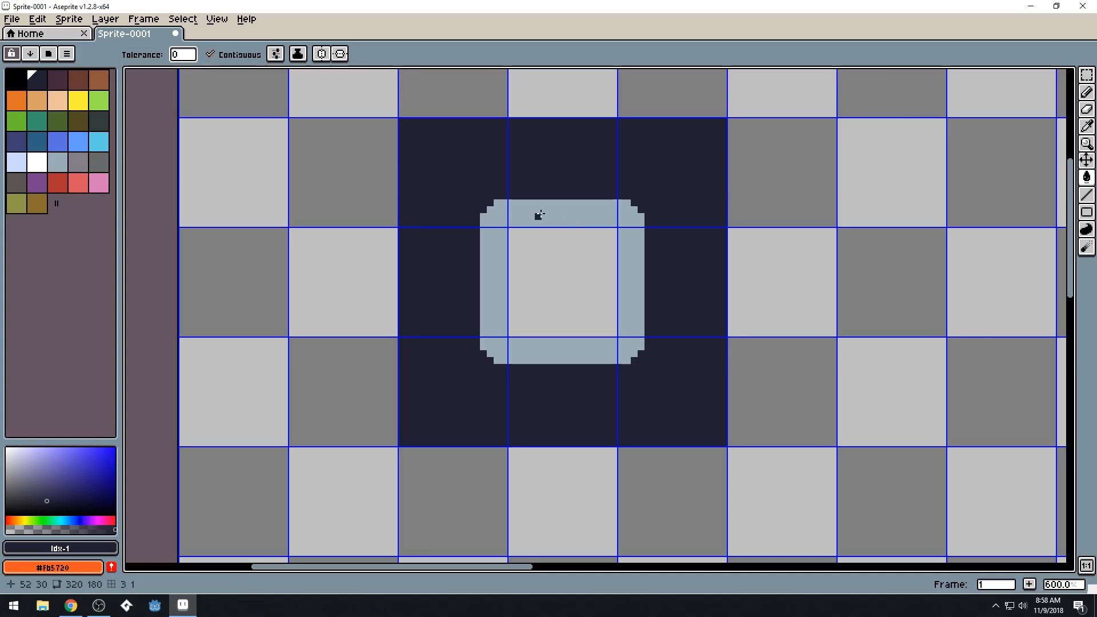
left_click(82, 167)
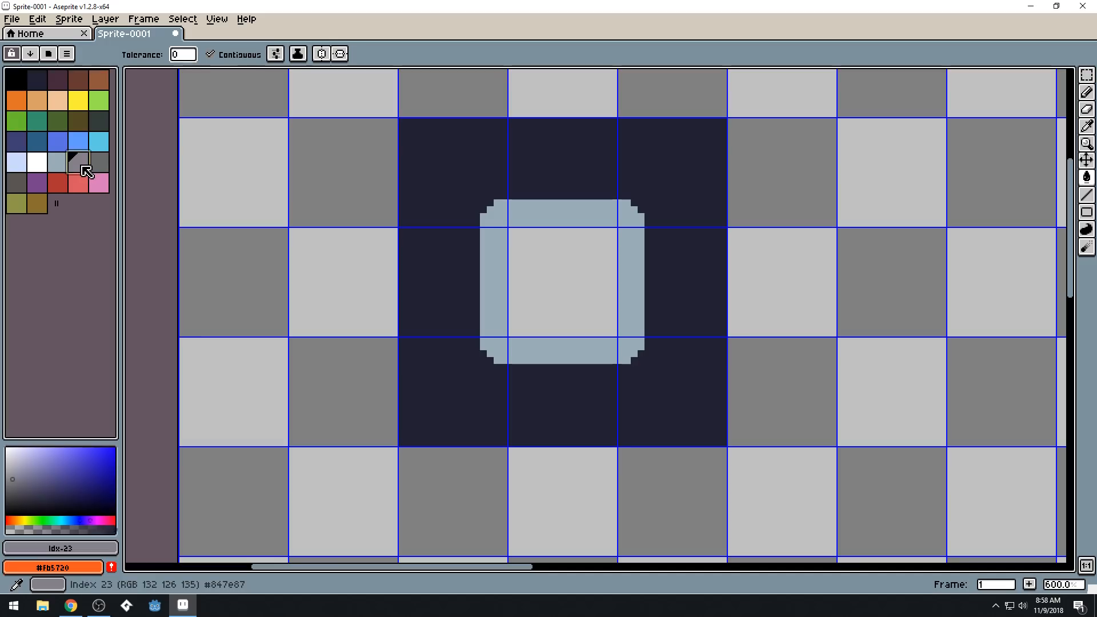
left_click(578, 215)
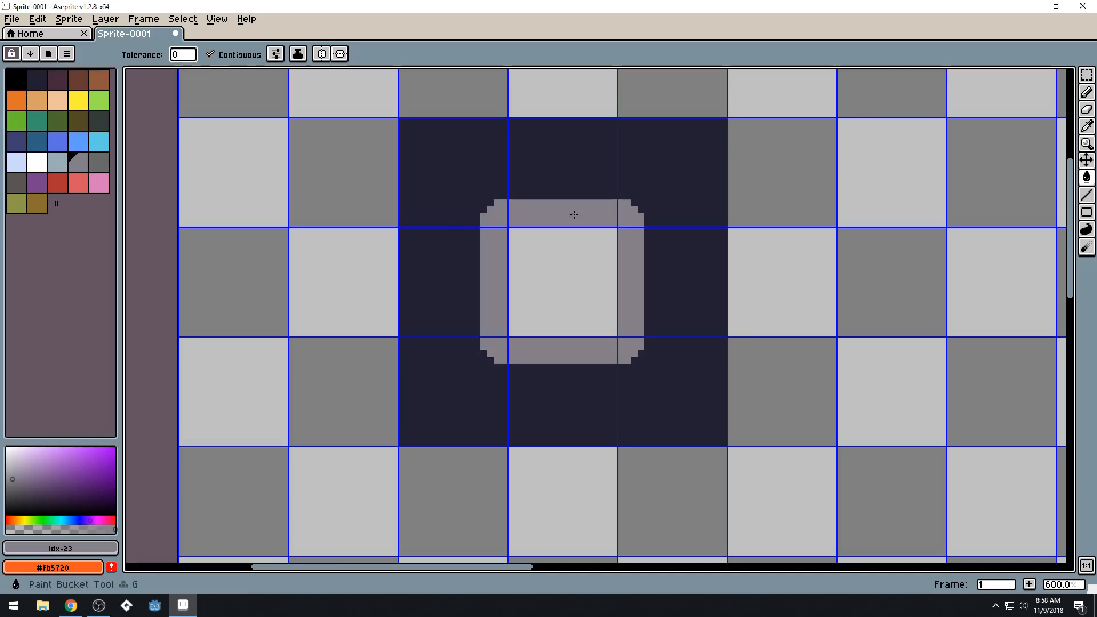
left_click(57, 162)
scroll(769, 357, "right", 3)
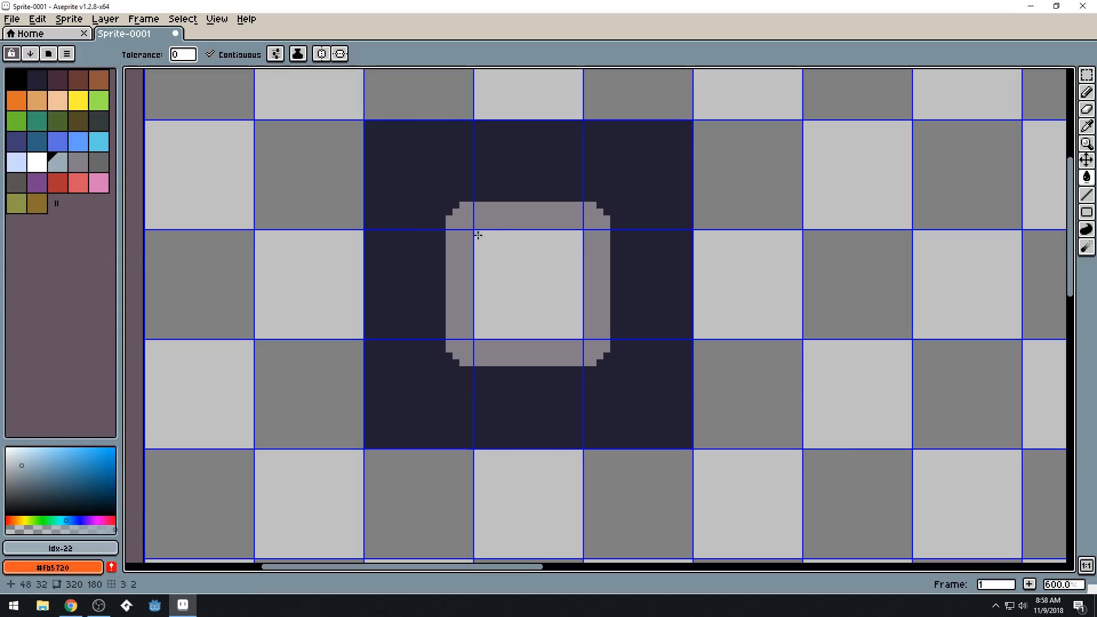
left_click_drag(704, 336, 671, 253)
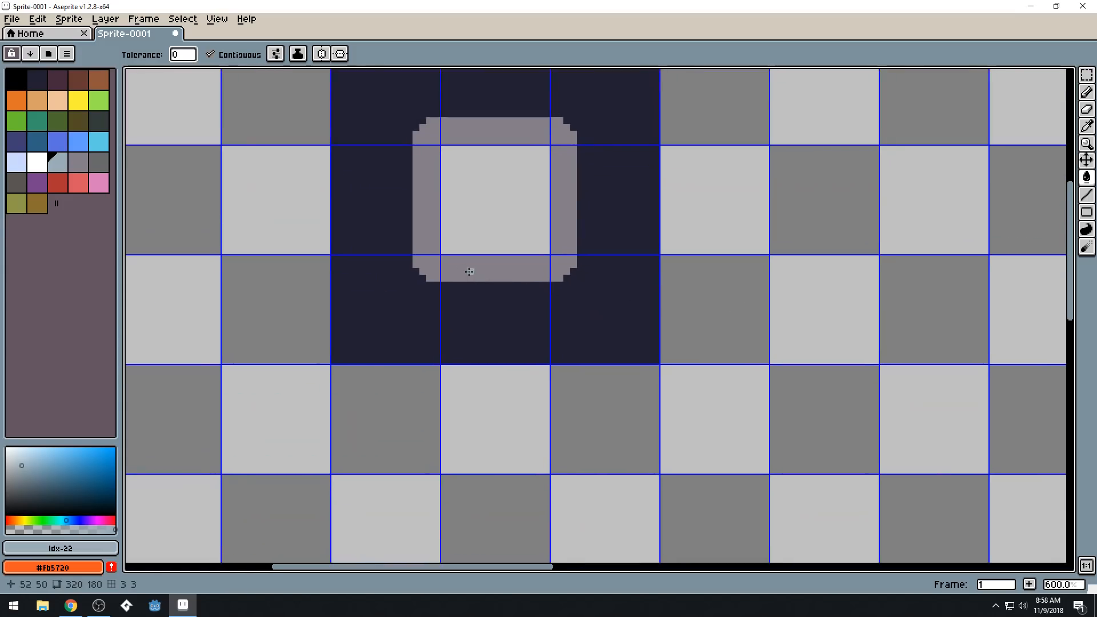
Select the bottom row of three cells of the tile block and move it down by one 16 px cell
key("m")
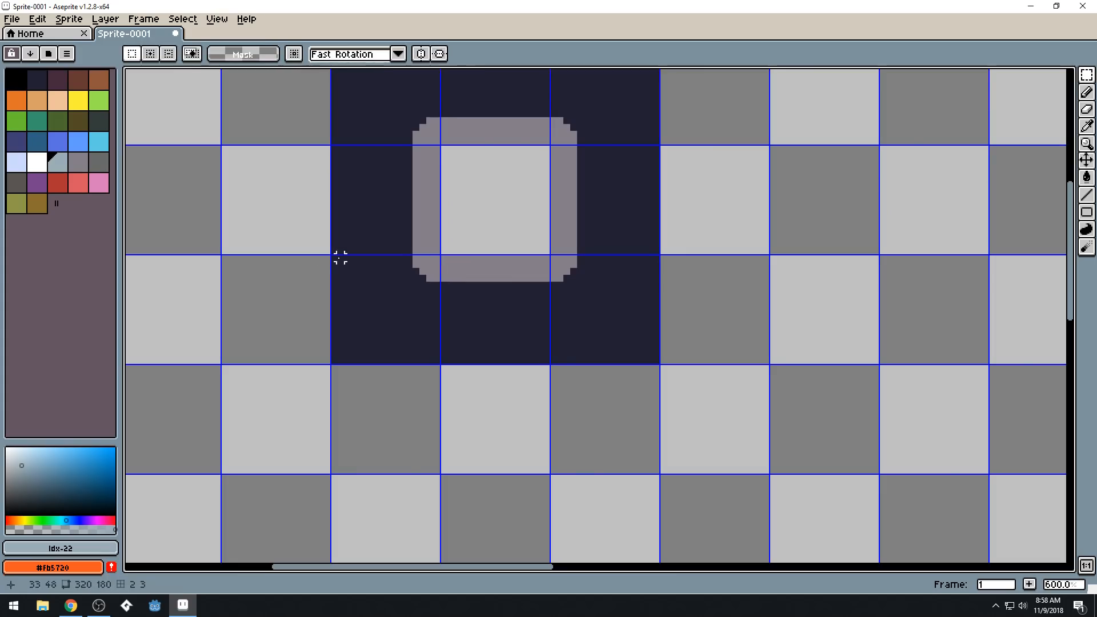
left_click_drag(340, 258, 661, 365)
left_click_drag(575, 318, 573, 430)
Copy the right and left 16 × 16 px side cells one cell down to close the gaps in the frame's sides
left_click(553, 149)
left_click_drag(553, 149, 620, 320)
left_click_drag(334, 147, 439, 258)
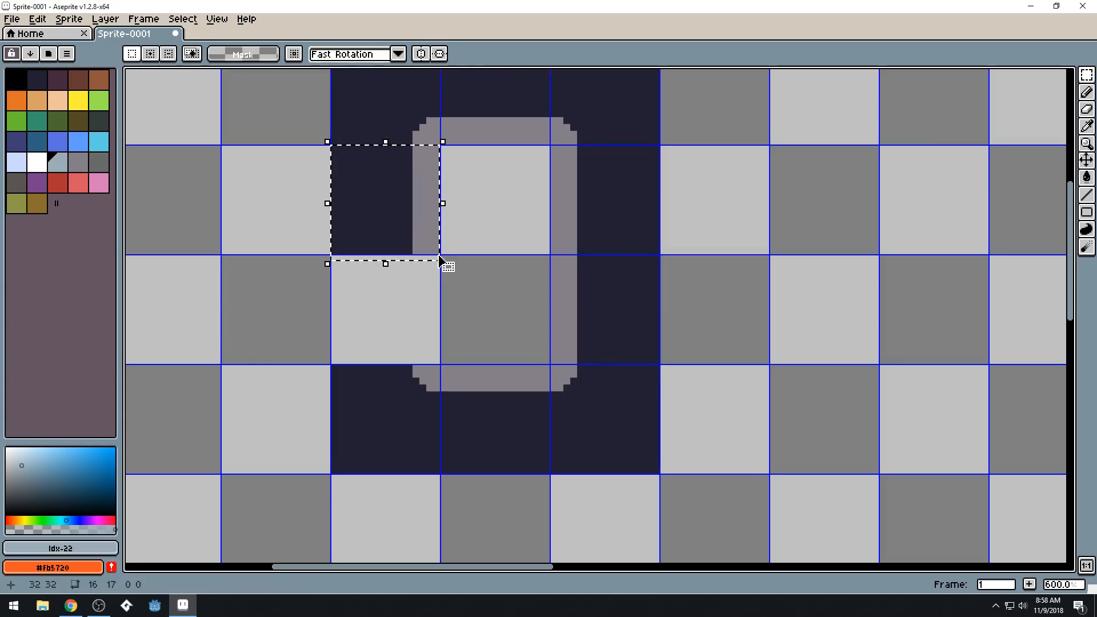
left_click(504, 216)
left_click_drag(334, 148, 440, 255)
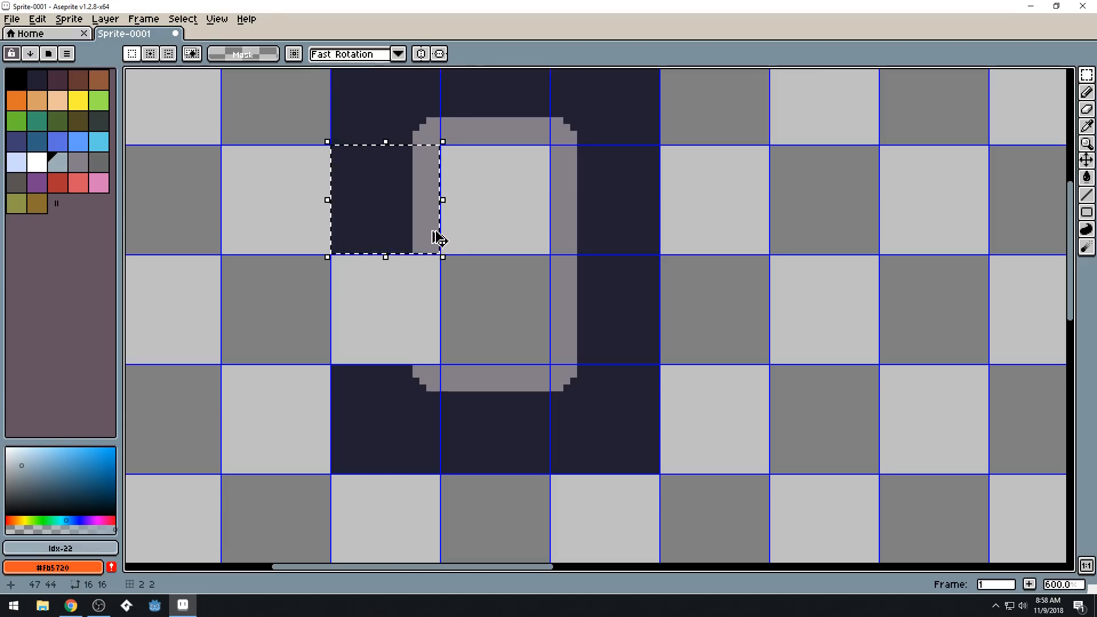
left_click_drag(412, 201, 410, 311)
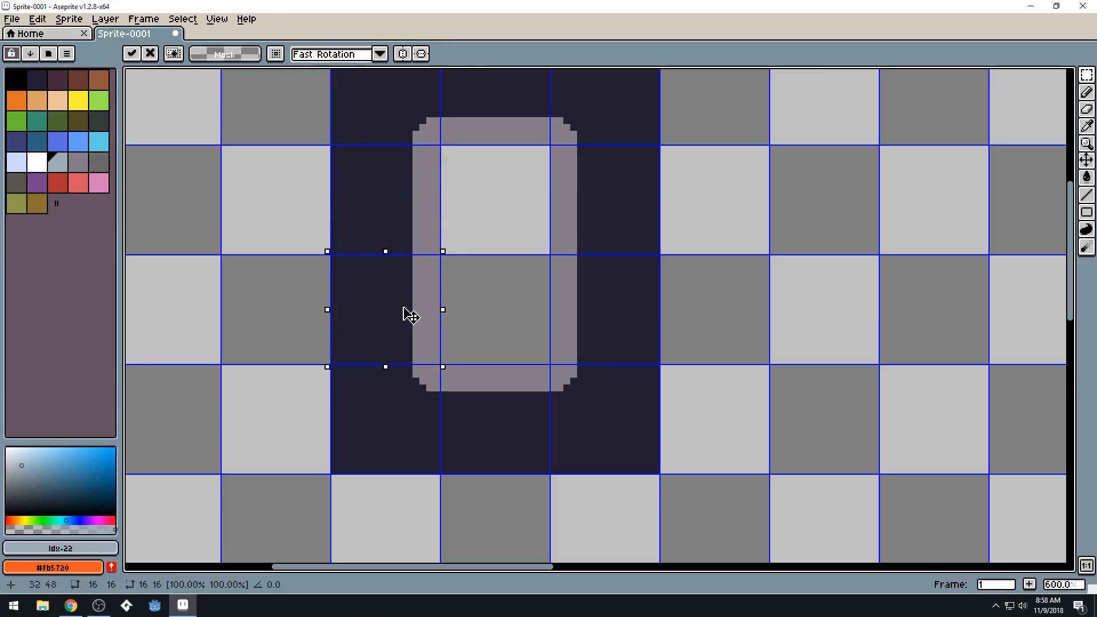
left_click(736, 292)
left_click_drag(710, 291, 699, 329)
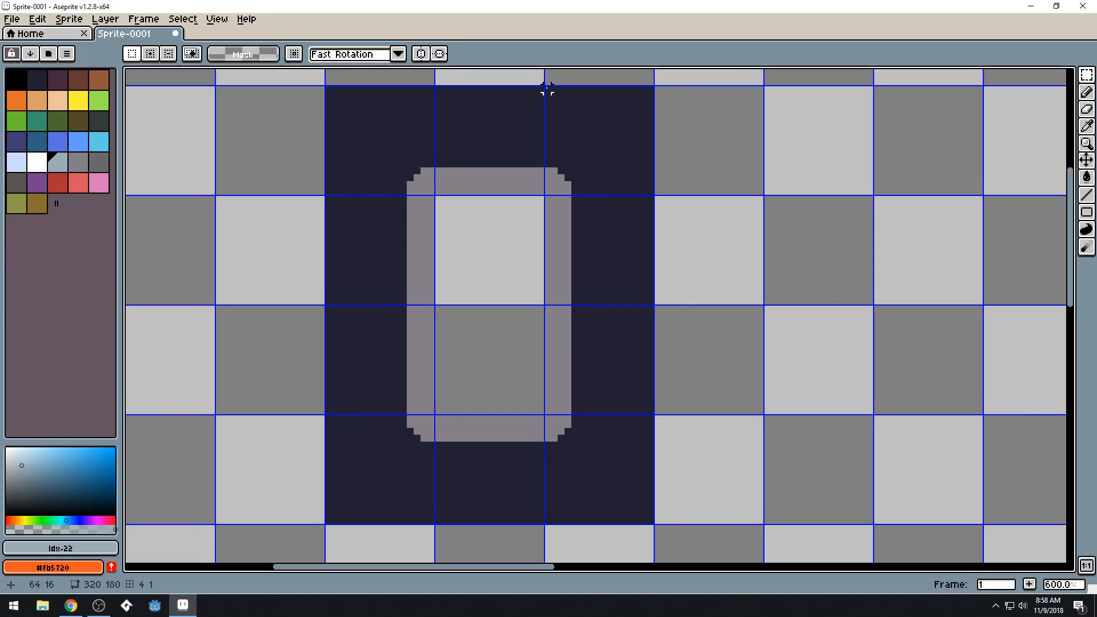
Select the block's right column, four cells tall, and move it two cells to the right
left_click_drag(546, 90, 650, 512)
left_click_drag(622, 457, 832, 455)
left_click_drag(906, 403, 850, 417)
Copy the 16 × 16 px top edge cell into the two empty cells beside it to complete the top row
left_click_drag(379, 94, 548, 172)
key("Escape")
left_click_drag(442, 167, 654, 169)
left_click_drag(558, 425, 550, 345)
Copy the 16 × 16 px bottom edge cell into the two empty cells beside it to complete the bottom row
left_click_drag(368, 343, 530, 413)
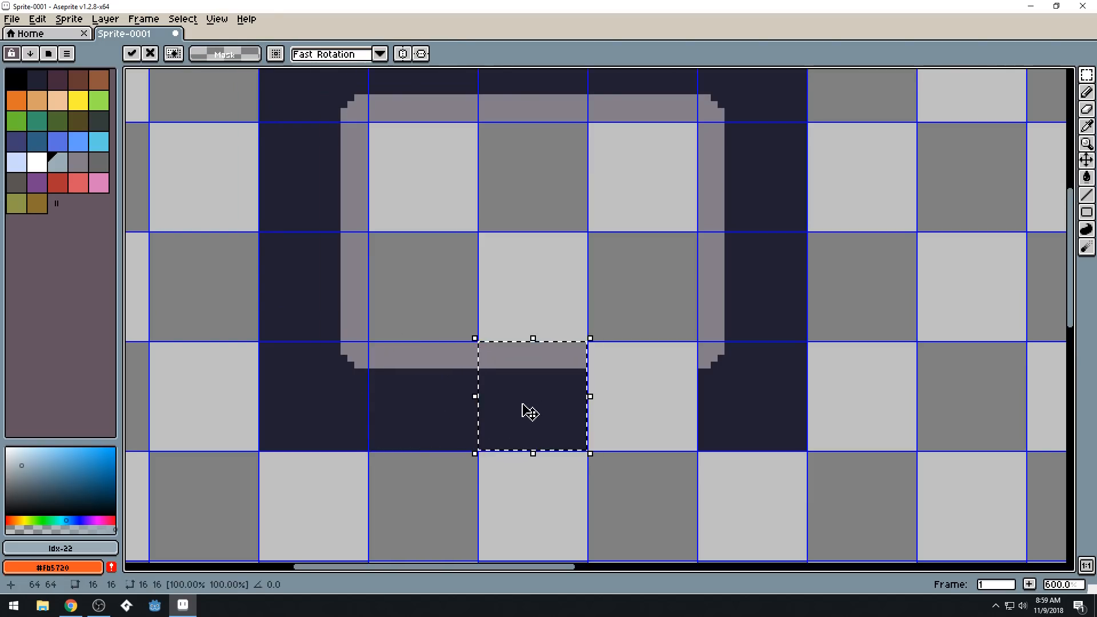
key("Escape")
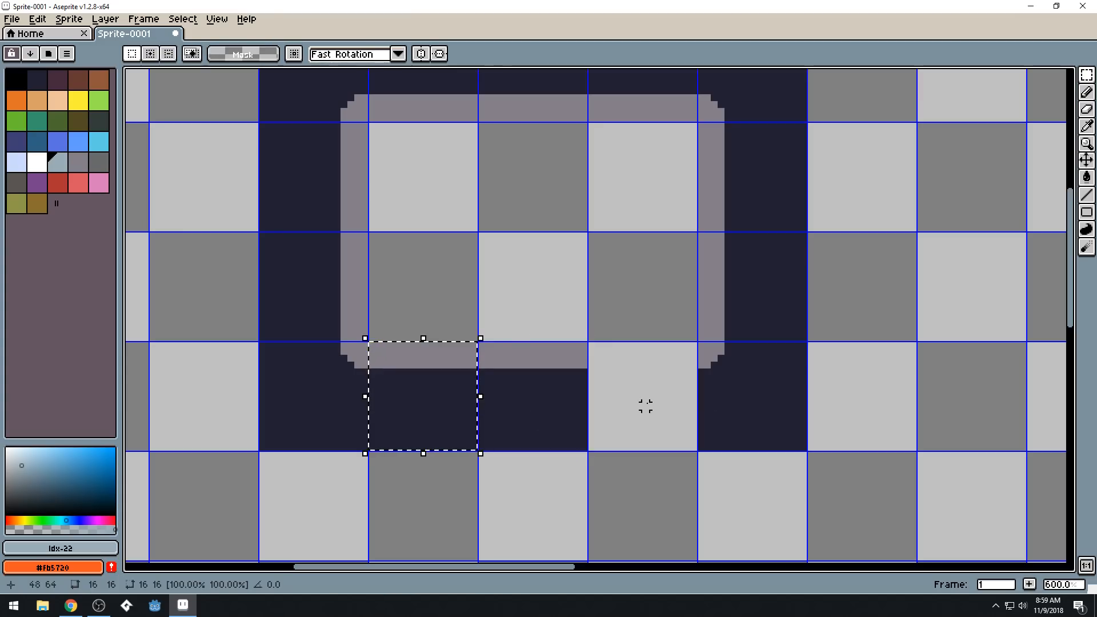
left_click_drag(439, 417, 652, 421)
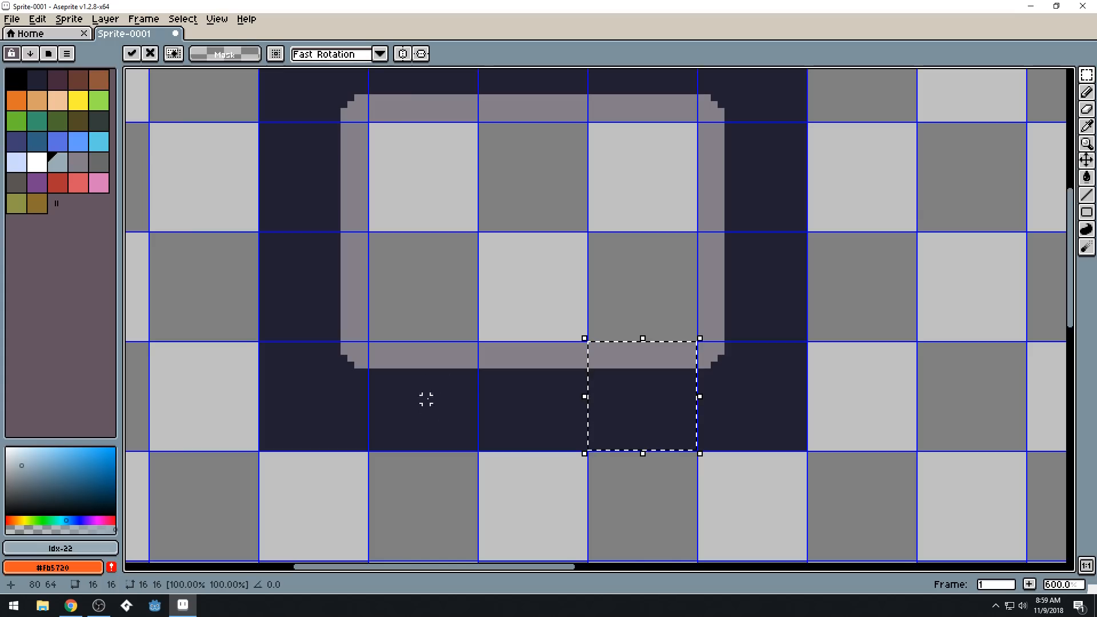
left_click(917, 325)
left_click_drag(750, 256, 791, 333)
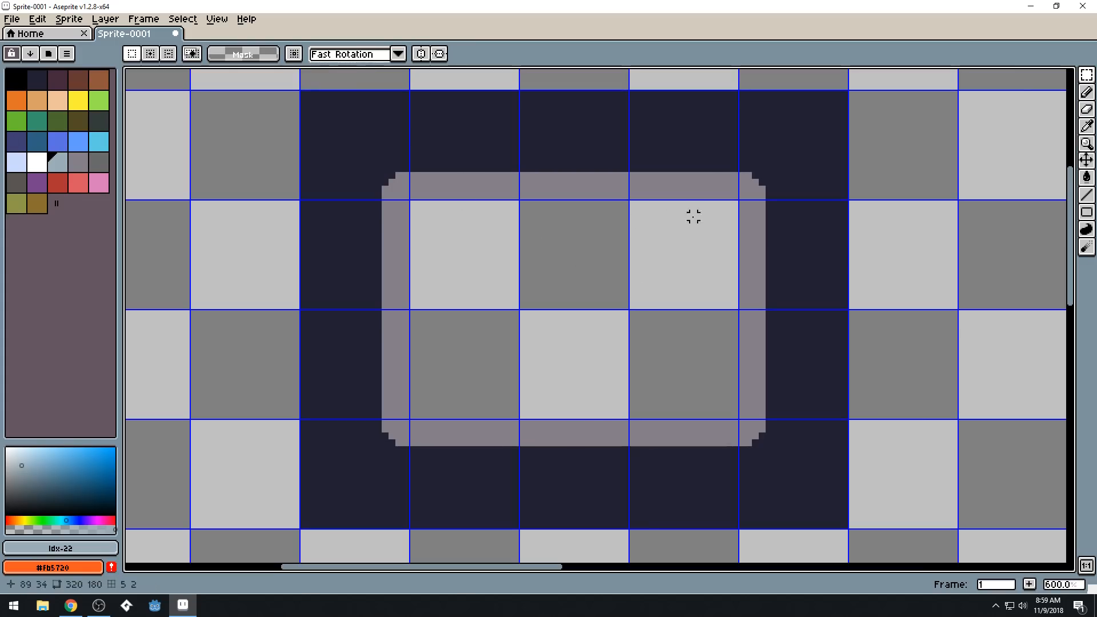
Move the right column of the block one cell to the left, narrowing the block to 4 × 4 cells
left_click_drag(741, 93, 850, 529)
left_click_drag(811, 478, 700, 476)
left_click(788, 444)
left_click_drag(577, 325, 681, 357)
left_click_drag(857, 304, 666, 297)
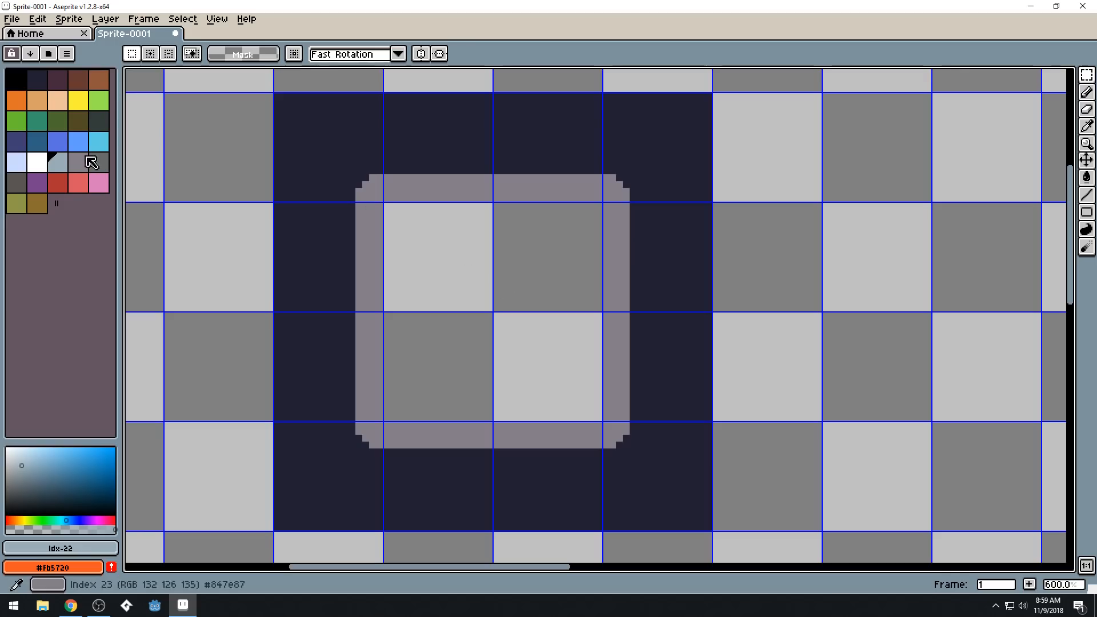
Outline the upper two interior cells in the dark grey-brown (index 25) and fill them with the same colour
left_click(21, 185)
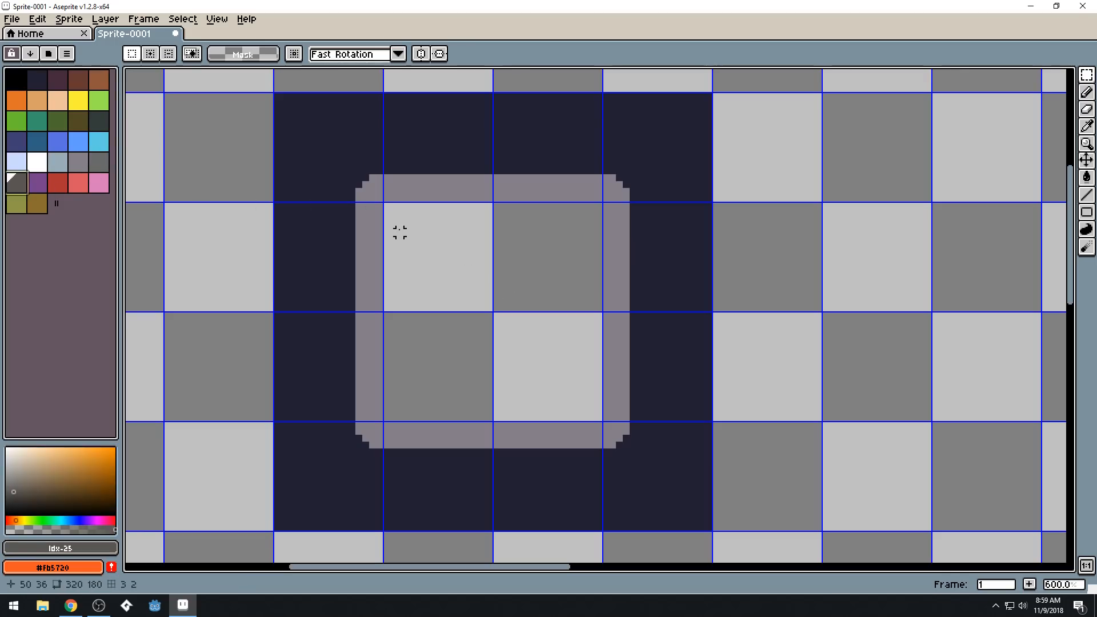
key("b")
left_click(386, 206)
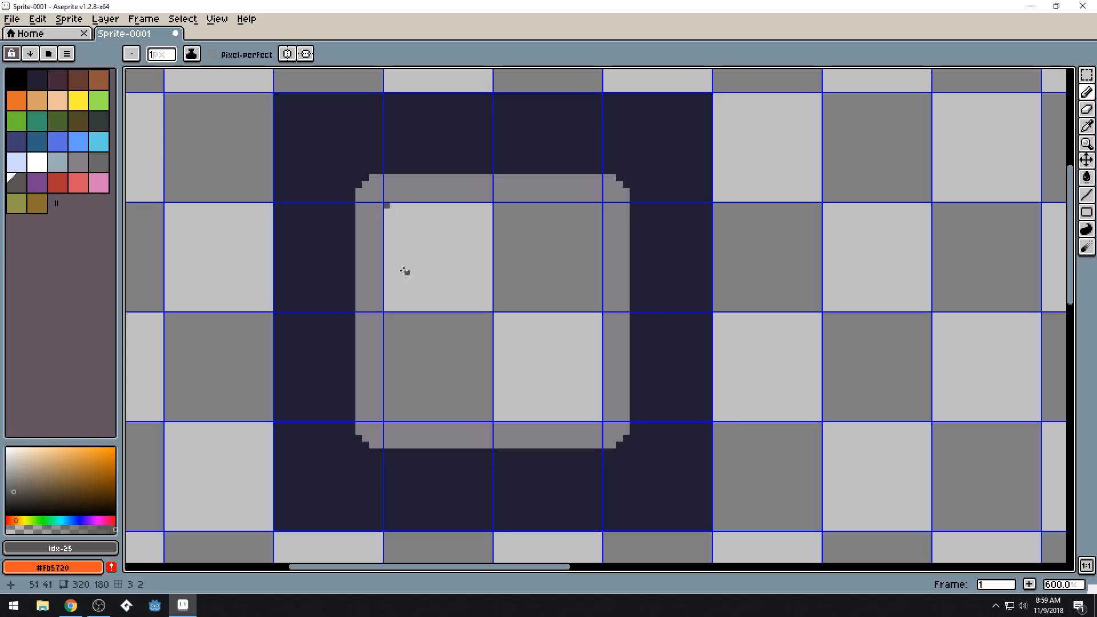
left_click(386, 307, "shift")
left_click(597, 307, "shift")
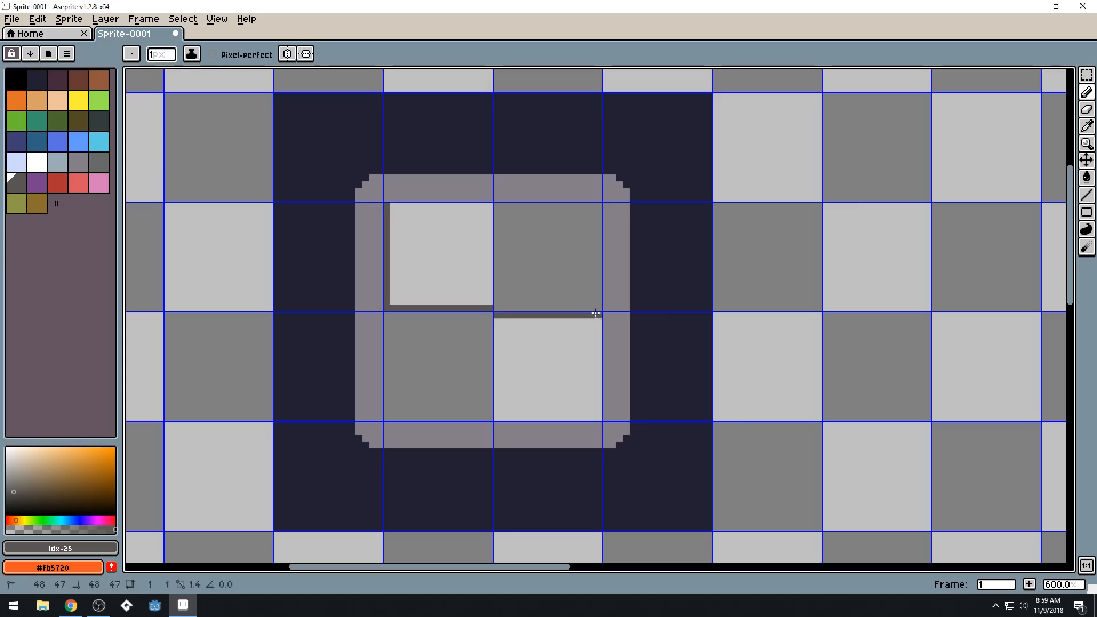
left_click(597, 206, "shift")
left_click(393, 205, "shift")
key("g")
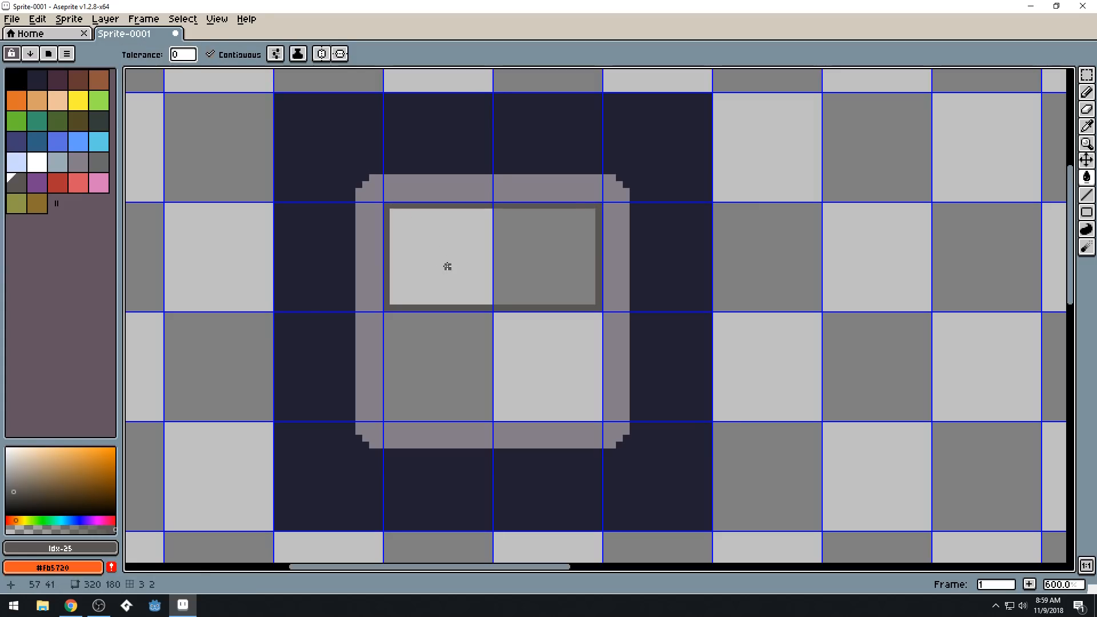
left_click(445, 256)
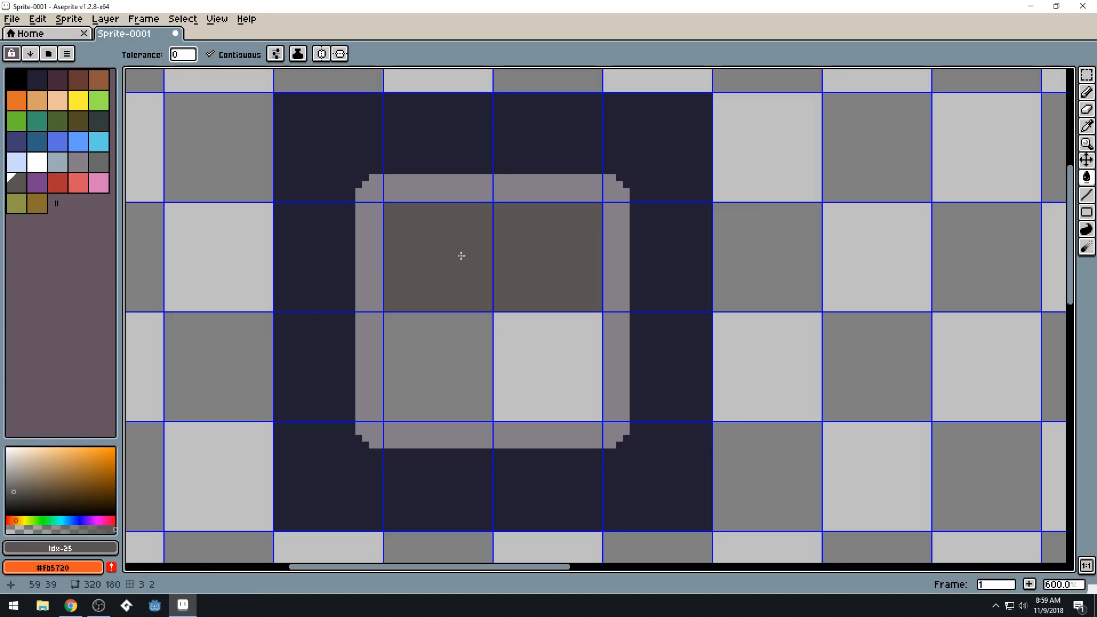
Fill the lower two interior cells of the frame with the blue-grey #9badb7
left_click(57, 162)
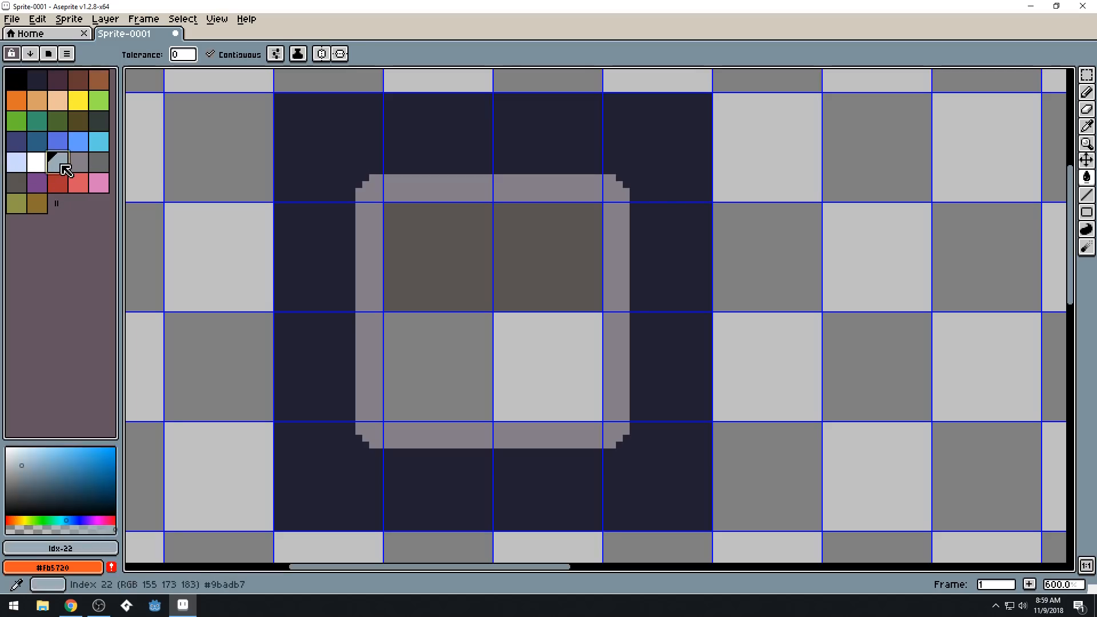
left_click(438, 369)
scroll(558, 331, "down", 5)
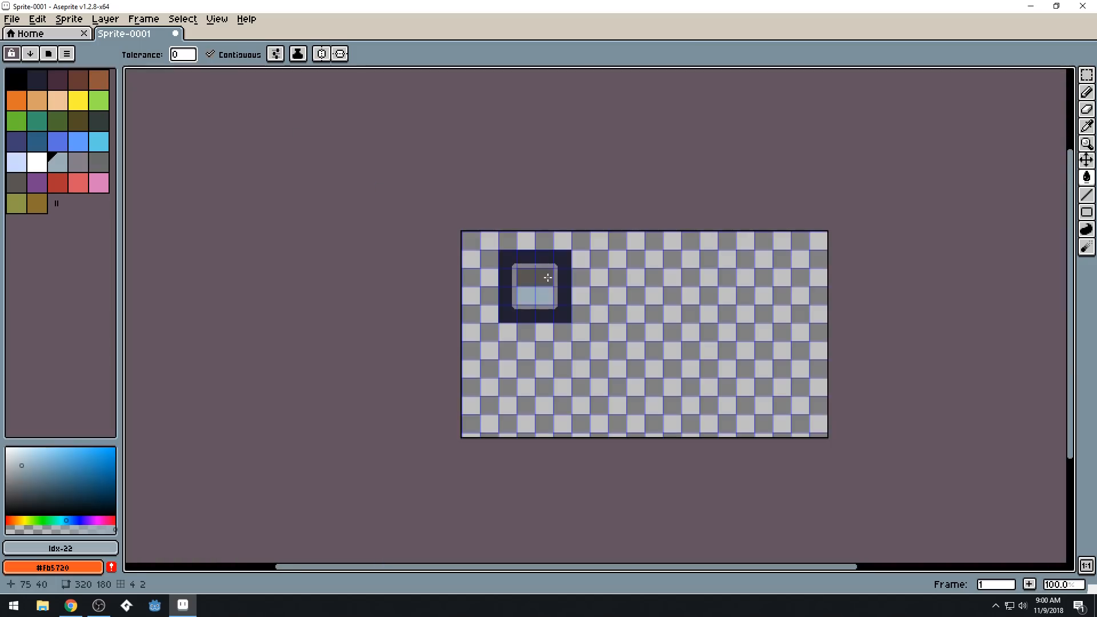
scroll(595, 316, "up", 1)
scroll(628, 350, "down", 1)
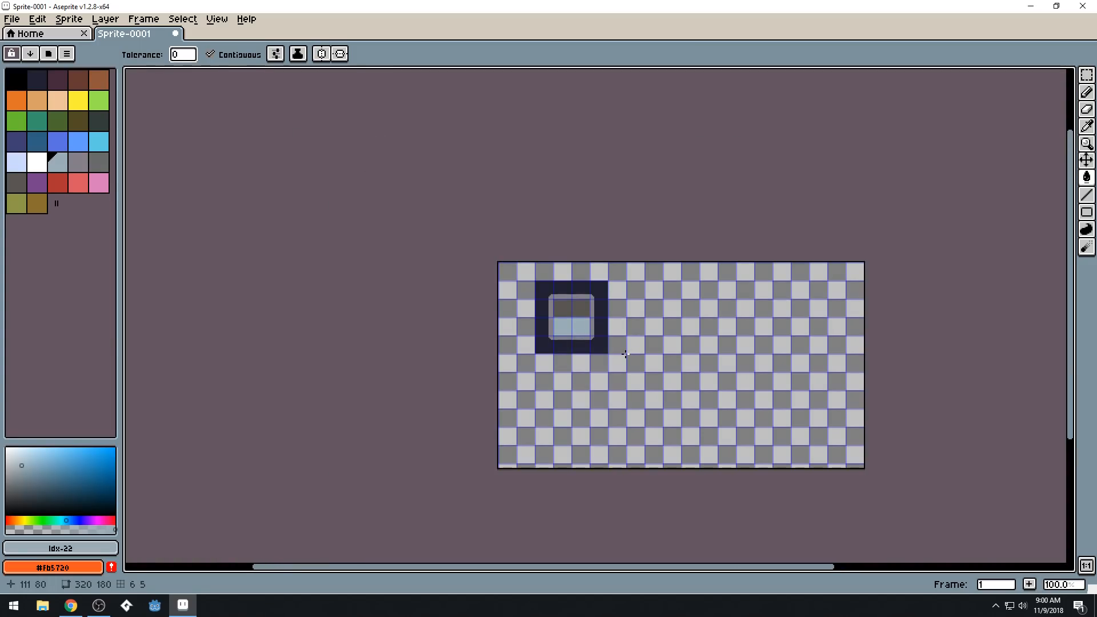
scroll(554, 342, "up", 1)
scroll(571, 320, "right", 2)
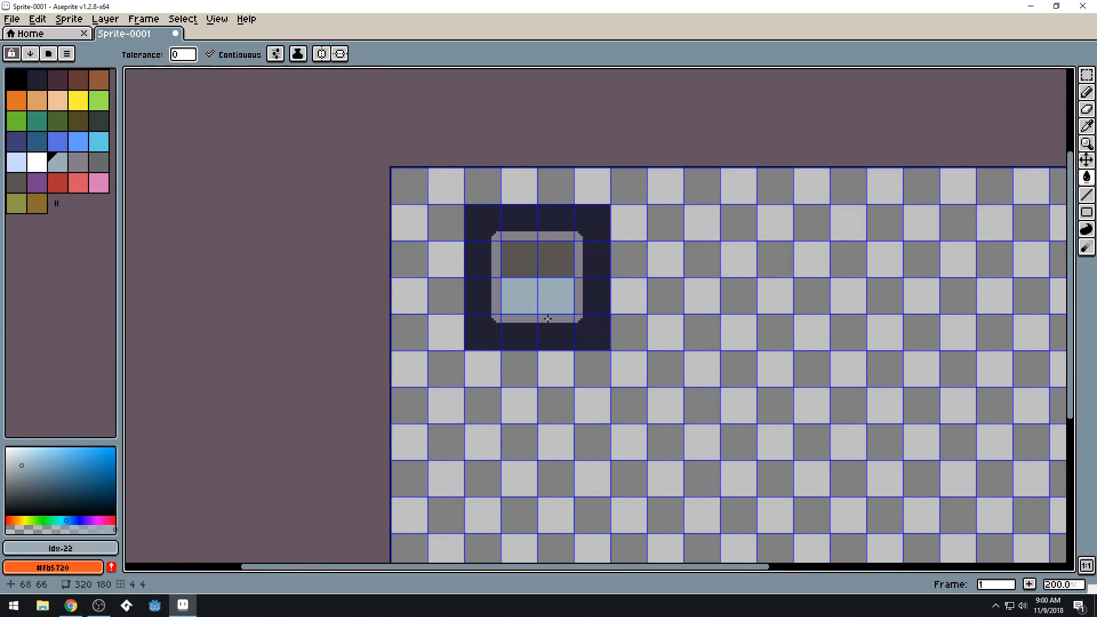
scroll(497, 296, "up", 1)
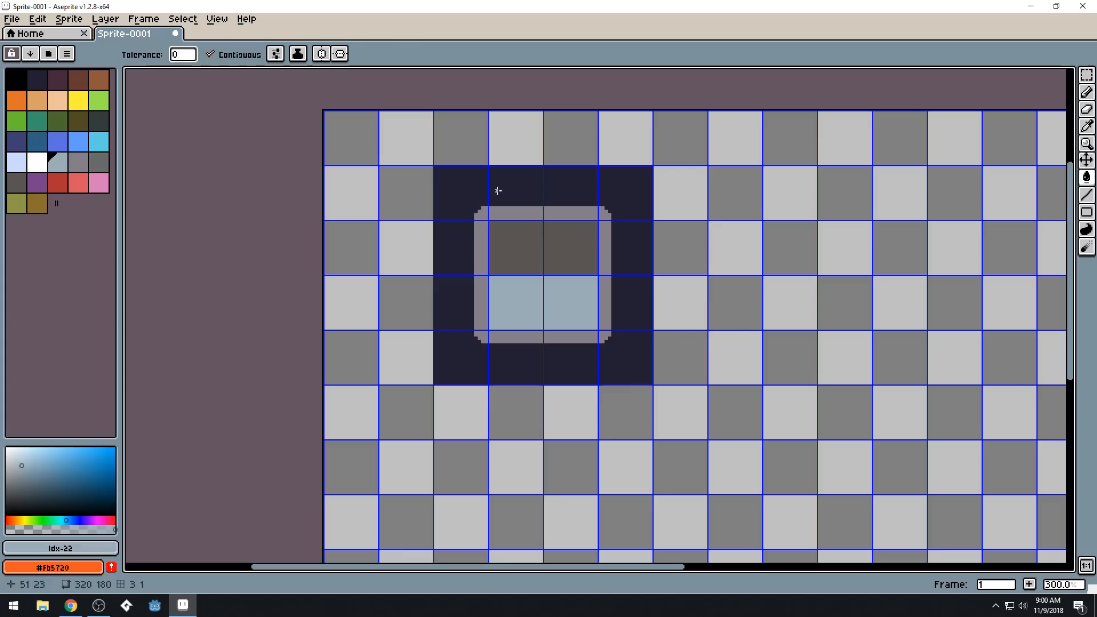
Trim the sprite's canvas to the 4 × 4 cell tile block
left_click(79, 21)
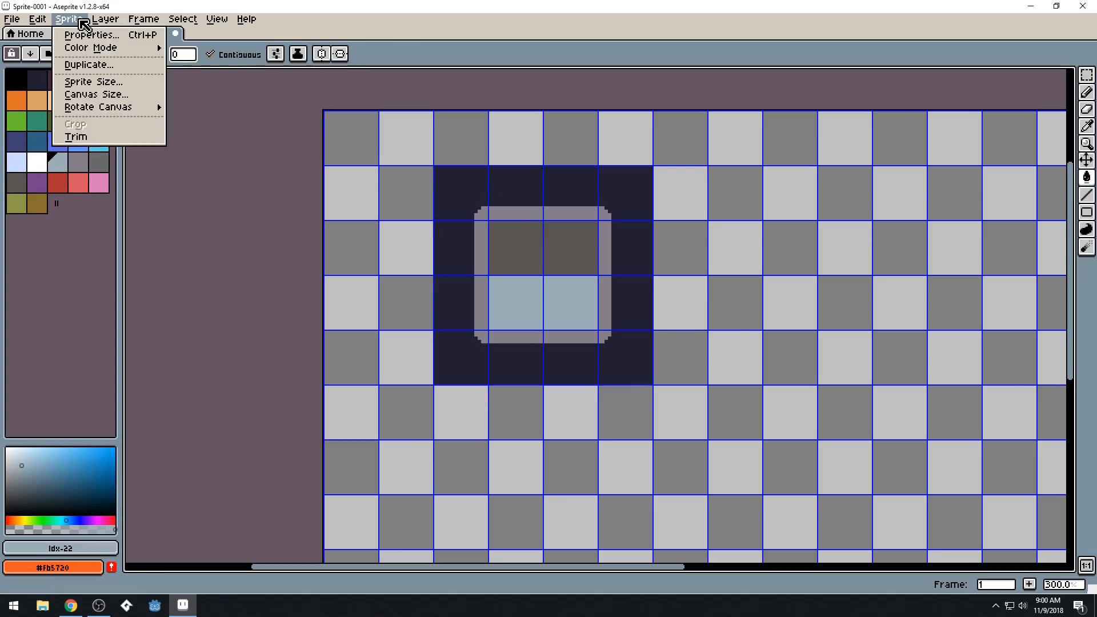
left_click(99, 139)
left_click_drag(706, 238, 546, 263)
scroll(521, 268, "up", 1)
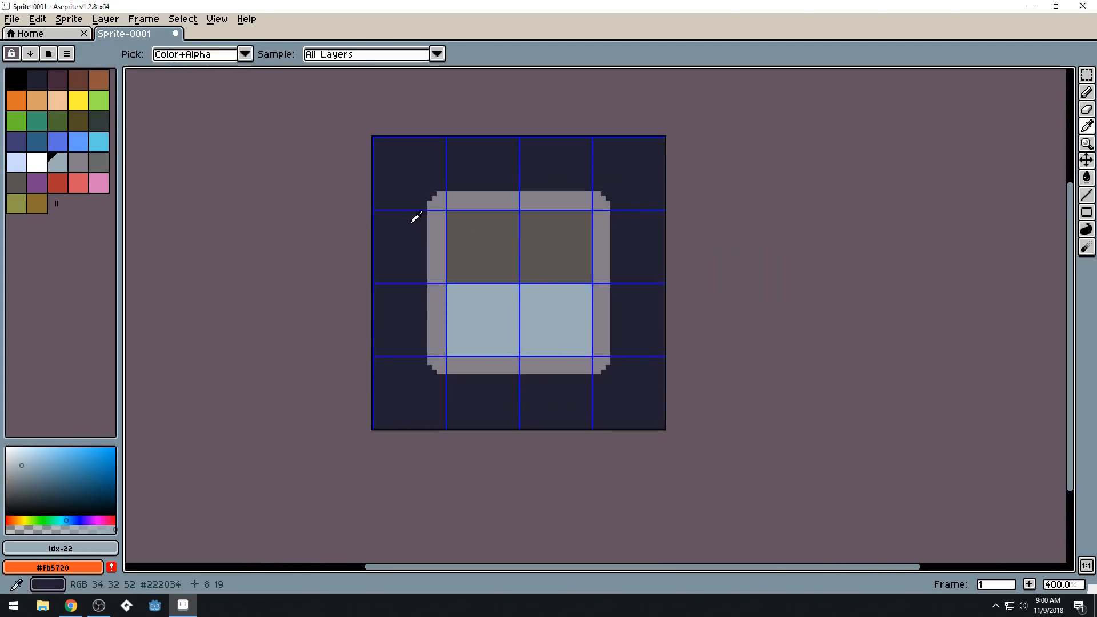
Undo the canvas trim around the 4 × 4 cell tile block
key("ctrl+z")
scroll(488, 236, "down", 2)
left_click_drag(489, 236, 407, 228)
scroll(427, 244, "up", 1)
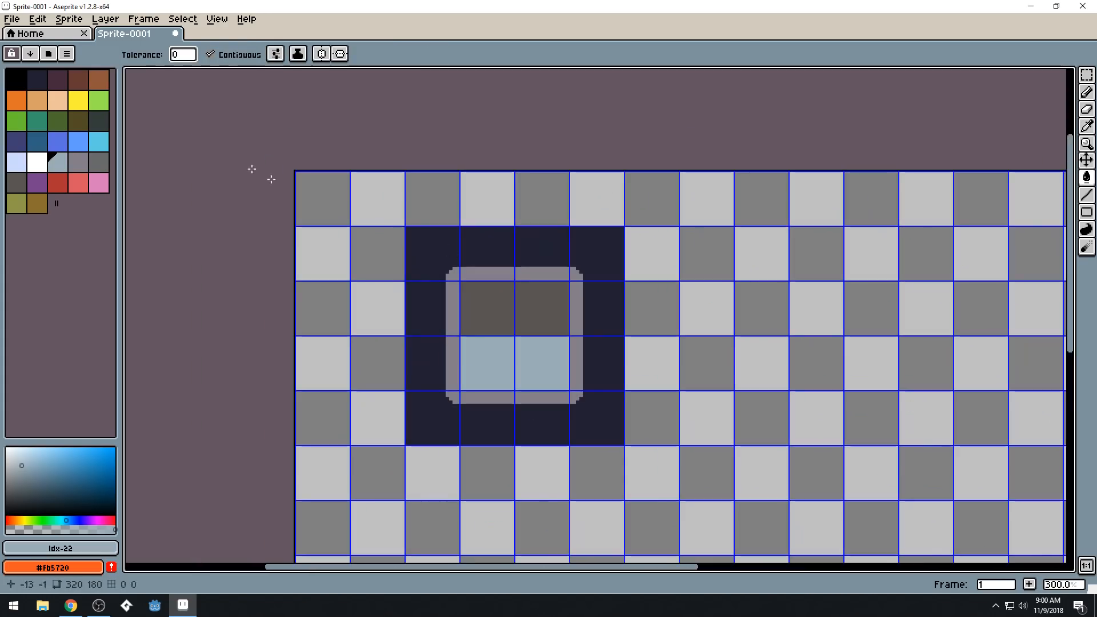
Hide the grid and inspect the tile block without grid lines, both from afar and up close
left_click(212, 20)
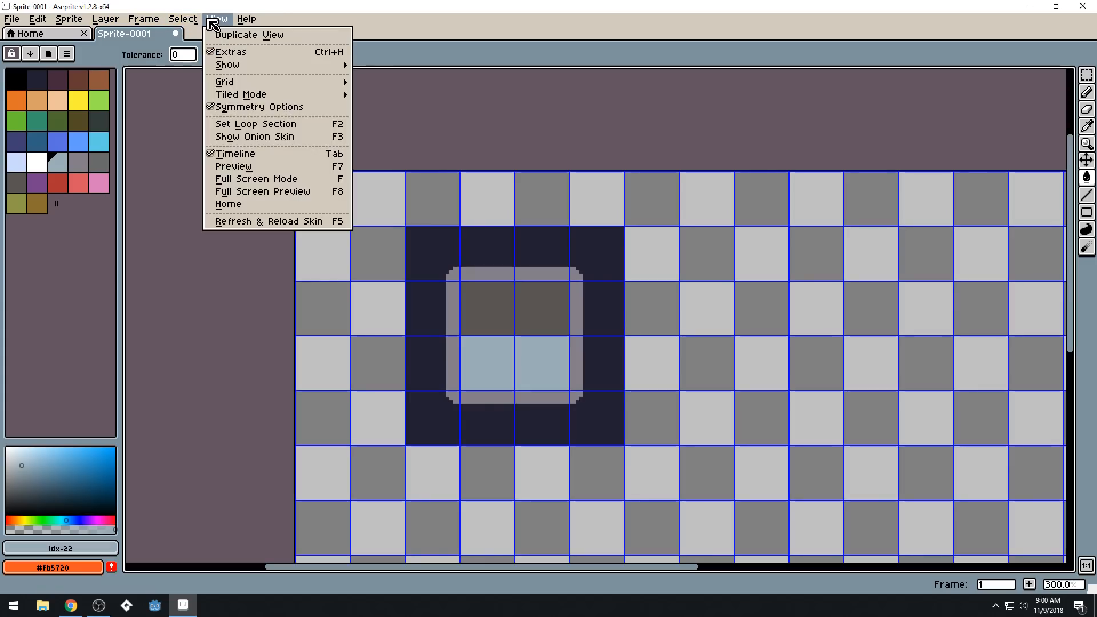
mouse_move(256, 84)
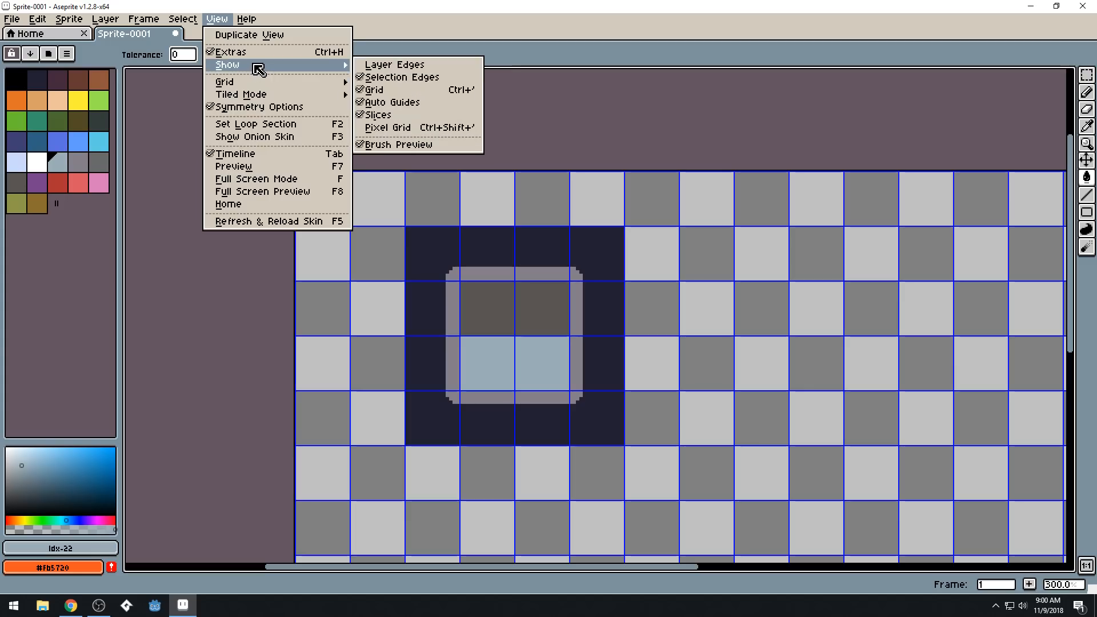
left_click(427, 91)
scroll(592, 321, "down", 1)
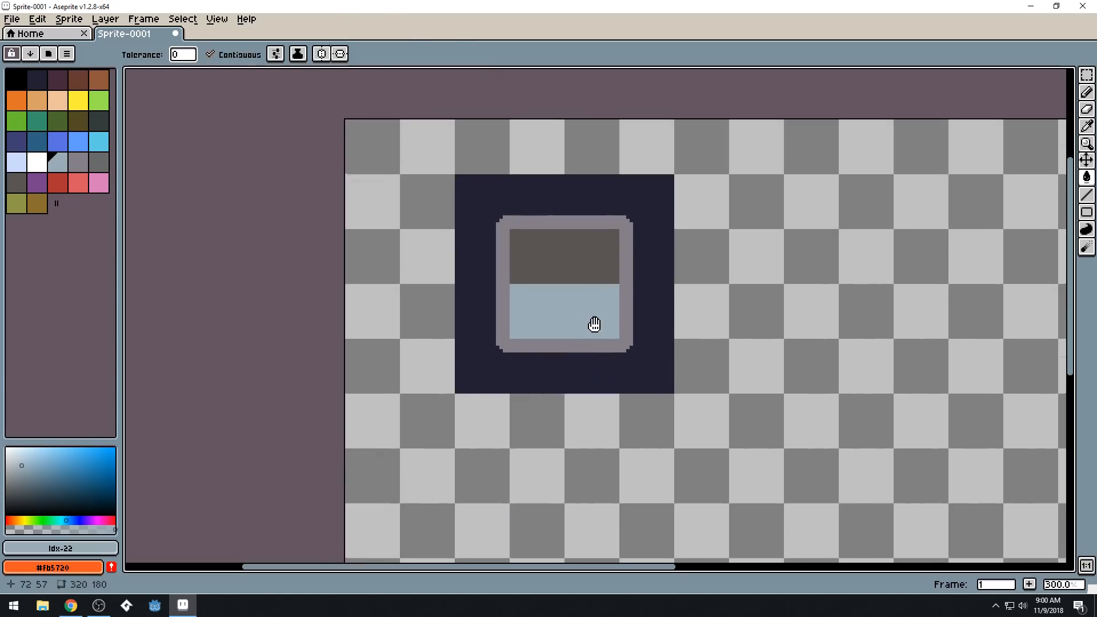
scroll(594, 339, "down", 1)
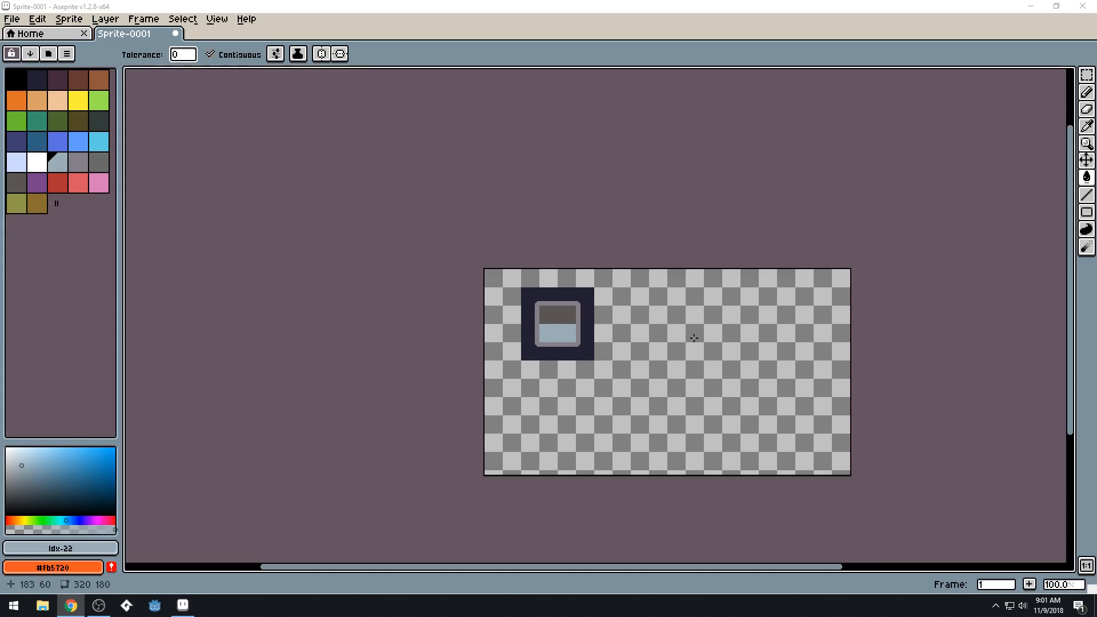
scroll(625, 344, "down", 1)
scroll(586, 331, "up", 4)
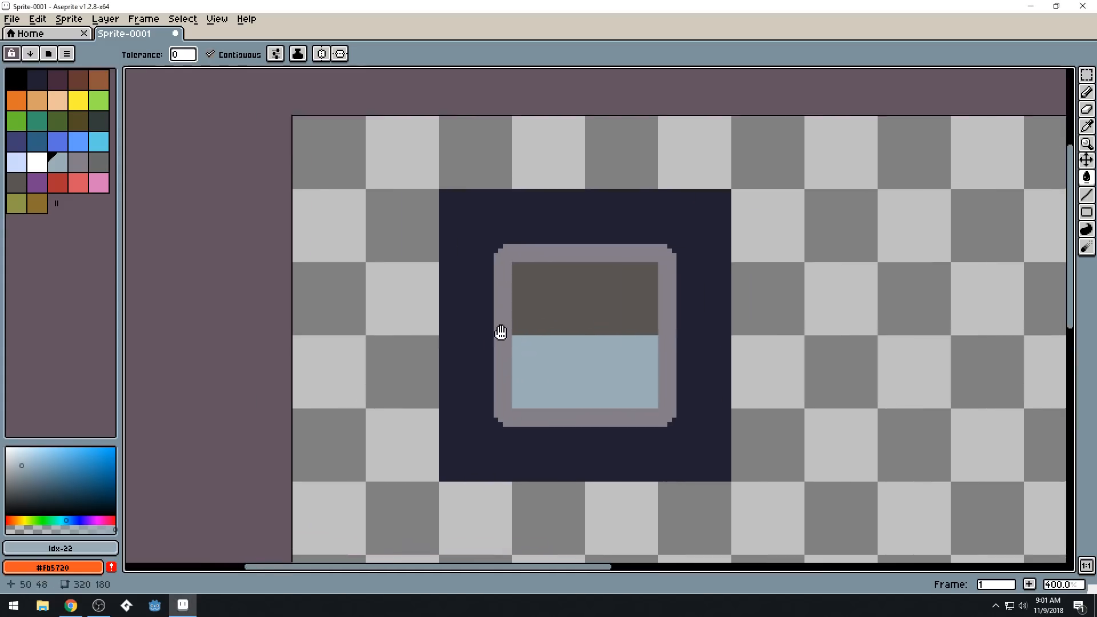
scroll(457, 326, "up", 1)
scroll(456, 326, "up", 1)
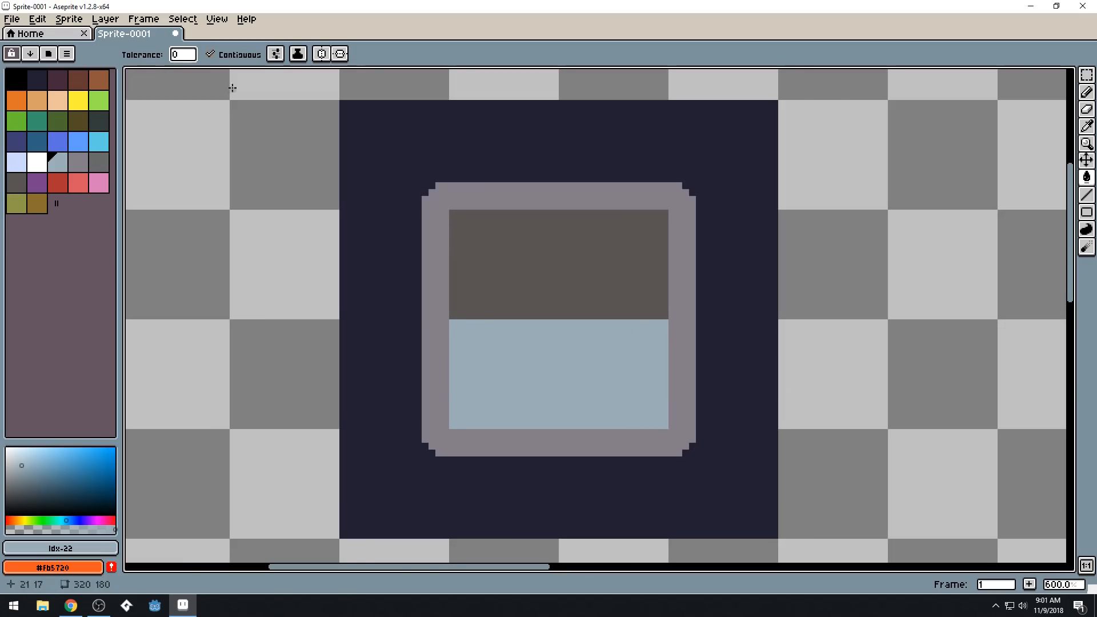
Show the grid over the sprite again
left_click(217, 19)
mouse_move(250, 69)
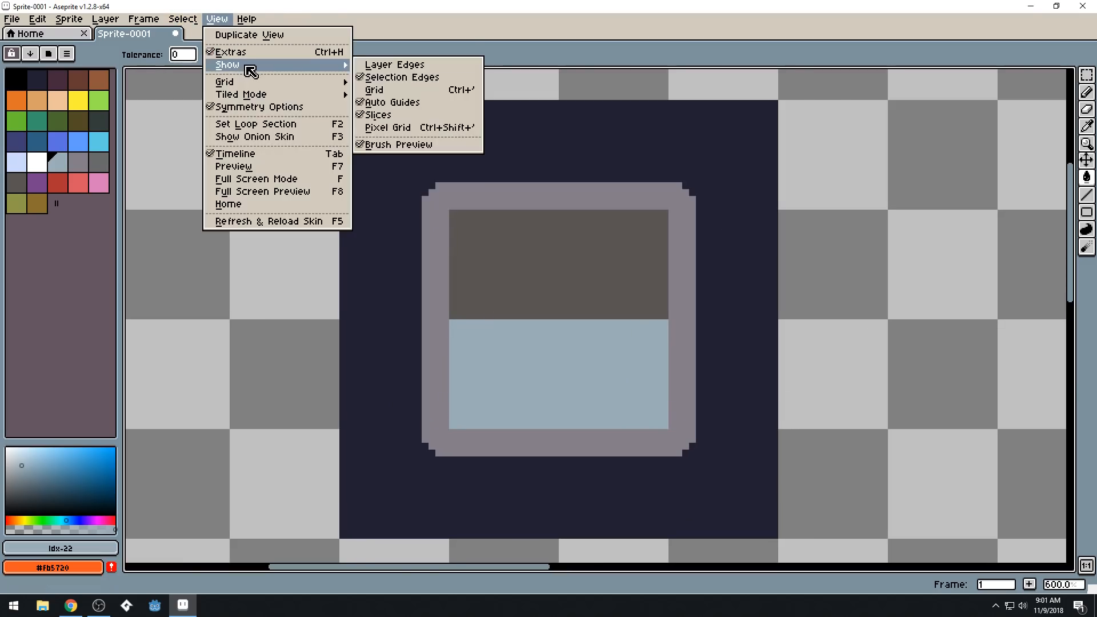
left_click(379, 90)
scroll(532, 288, "up", 2)
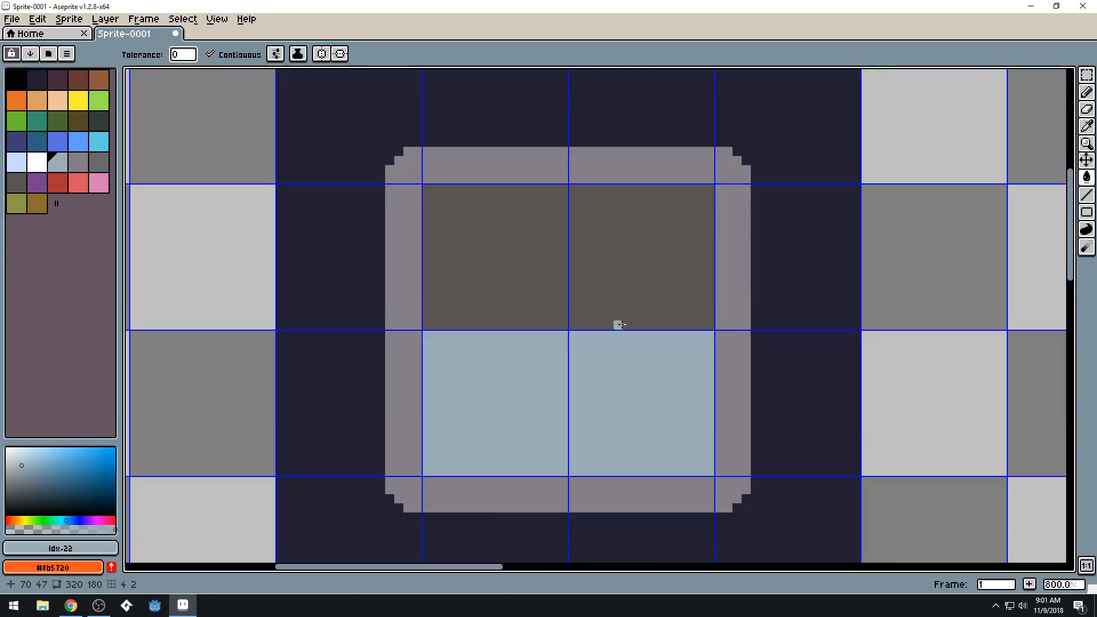
Sample the surround's navy #222034, try flood-filling the grey frame with it, and undo the fill
left_click_drag(624, 327, 577, 343)
key("i")
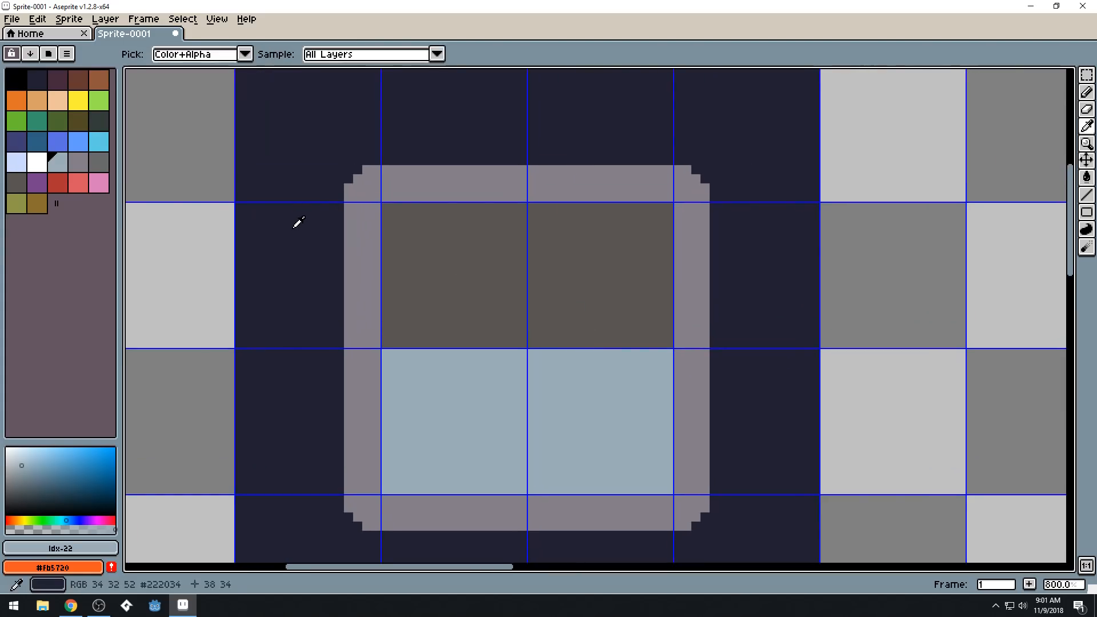
left_click(300, 222, "alt")
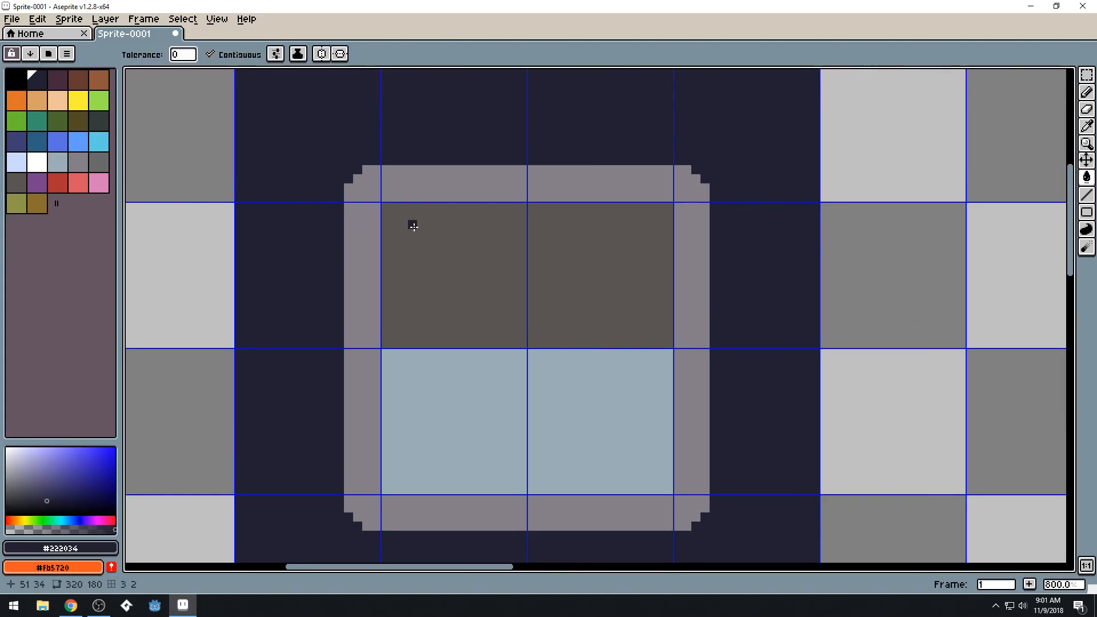
left_click(377, 206)
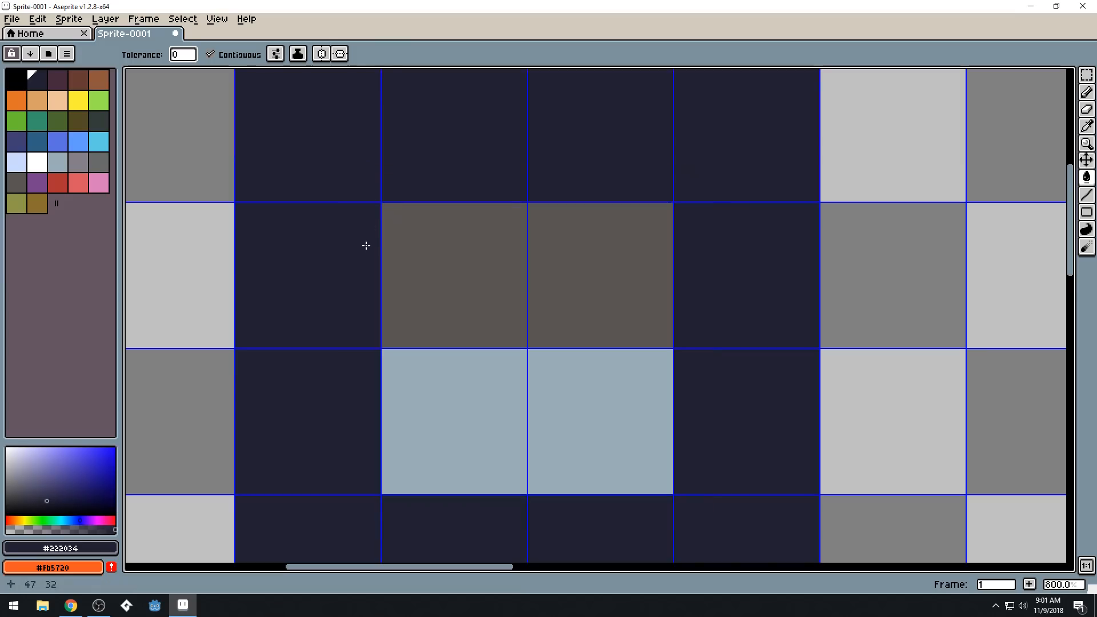
key("ctrl+z")
Pencil 1 px navy lines along all four inner edges of the grey frame and between the upper and lower interior cells
key("b")
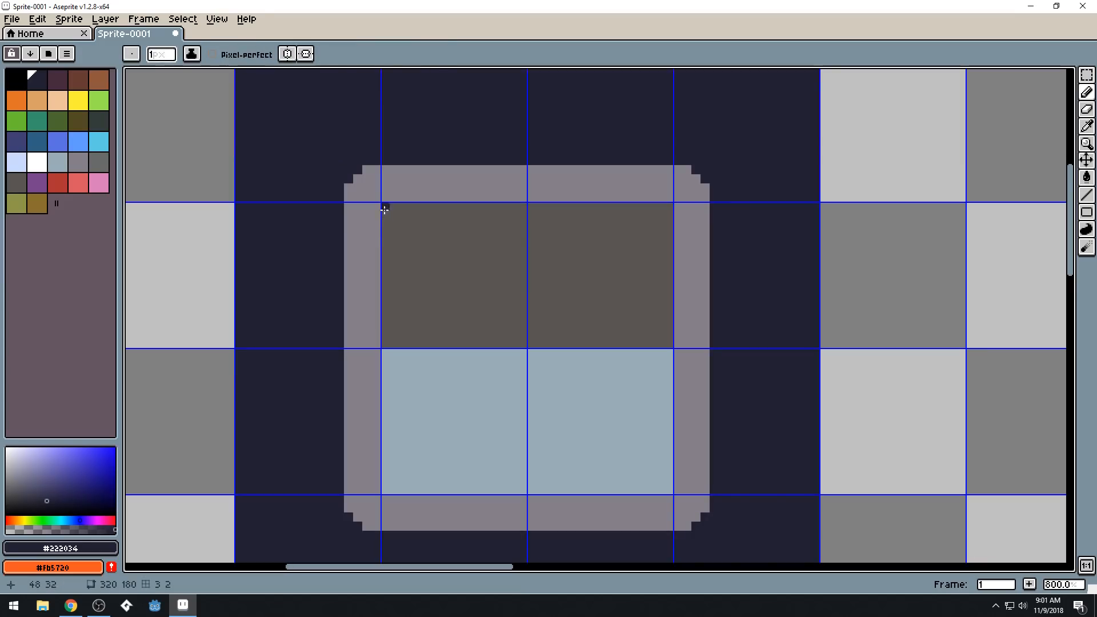
left_click(376, 491, "shift")
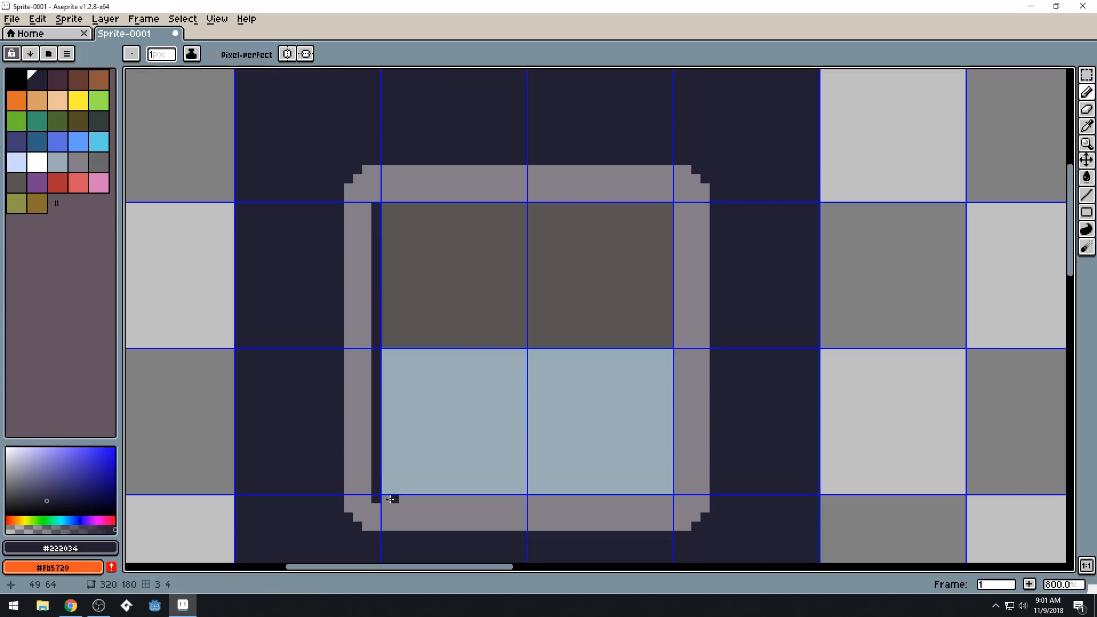
key("ctrl+z")
mouse_move(384, 499)
left_mouse_down()
mouse_move(677, 491)
mouse_move(678, 199)
mouse_move(418, 187)
mouse_move(384, 197)
left_mouse_up()
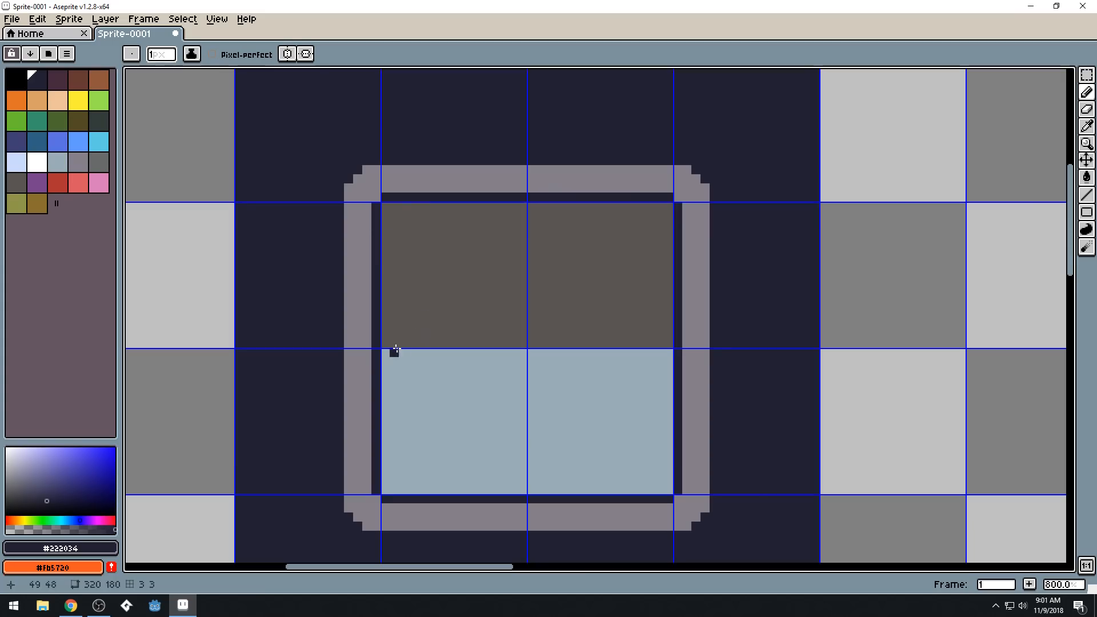
left_click_drag(387, 344, 664, 346)
scroll(664, 347, "down", 5)
scroll(594, 321, "up", 1)
left_click_drag(494, 329, 556, 382)
left_click(216, 19)
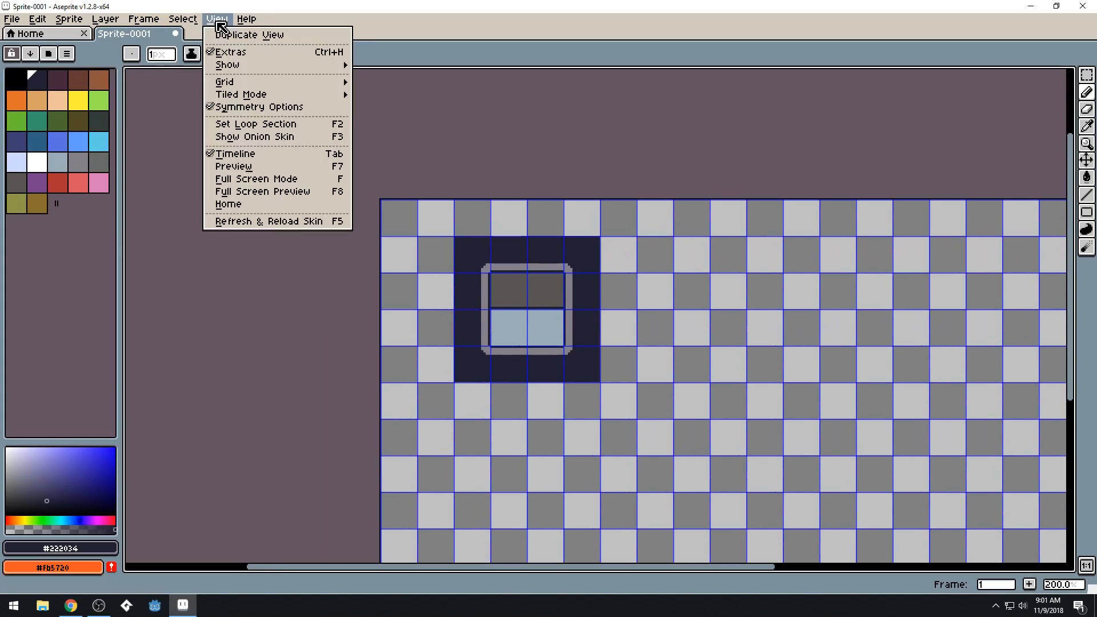
mouse_move(296, 86)
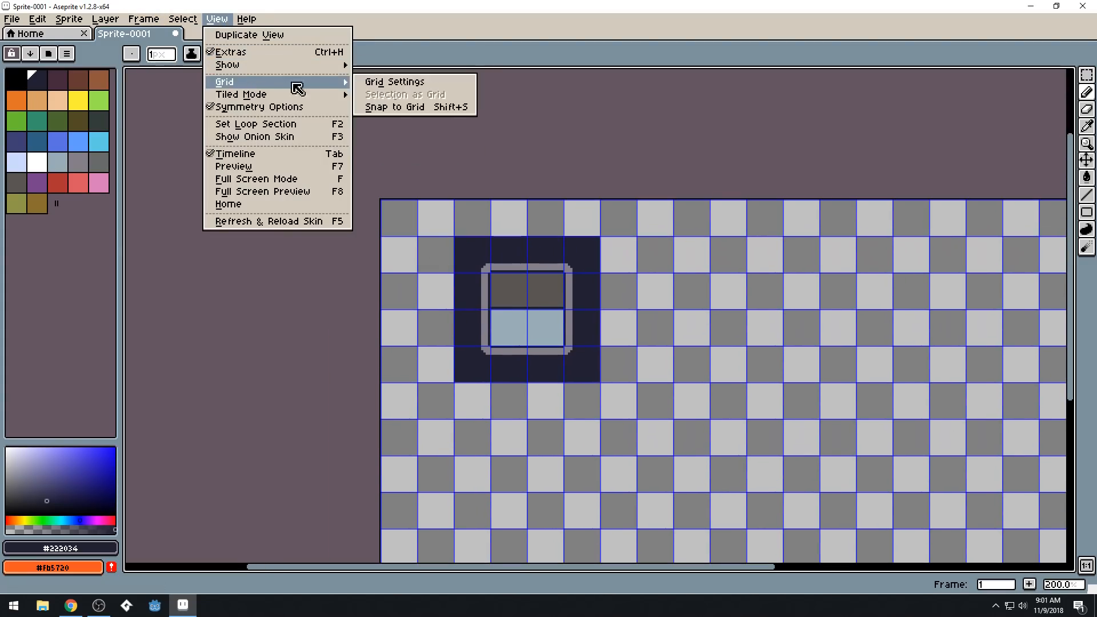
left_click(443, 84)
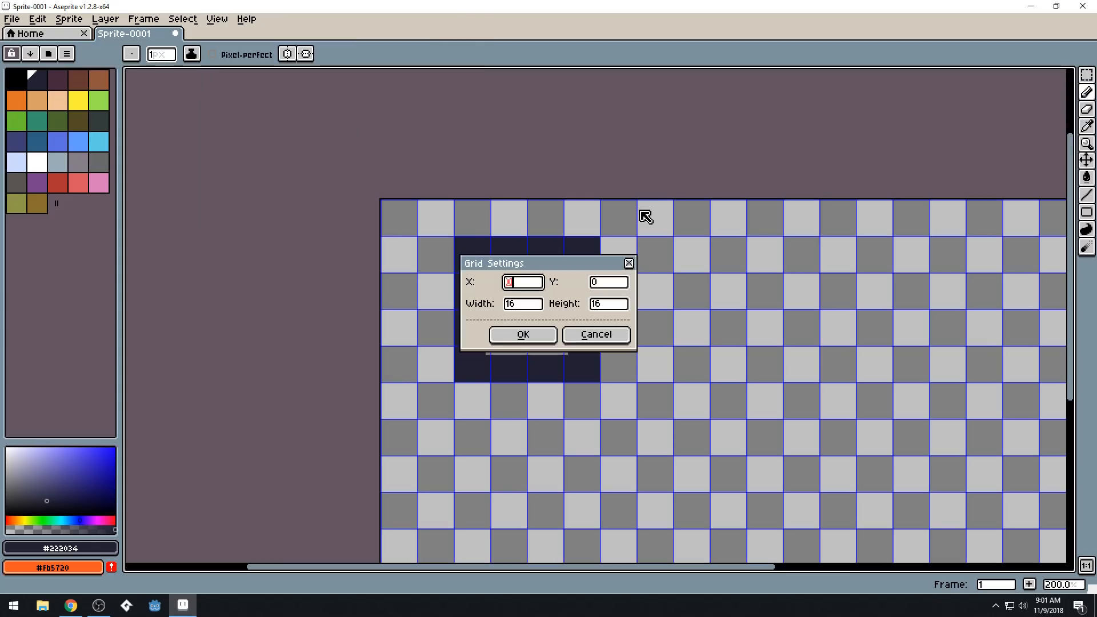
left_click(624, 337)
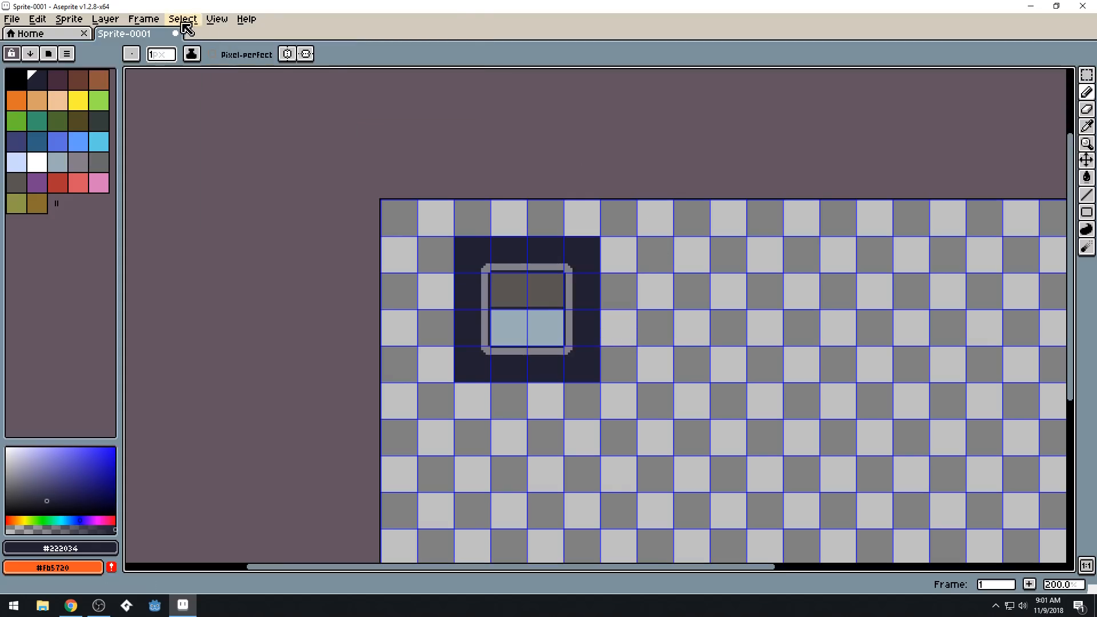
Try tiling the canvas view along the X axis
left_click(231, 21)
mouse_move(246, 83)
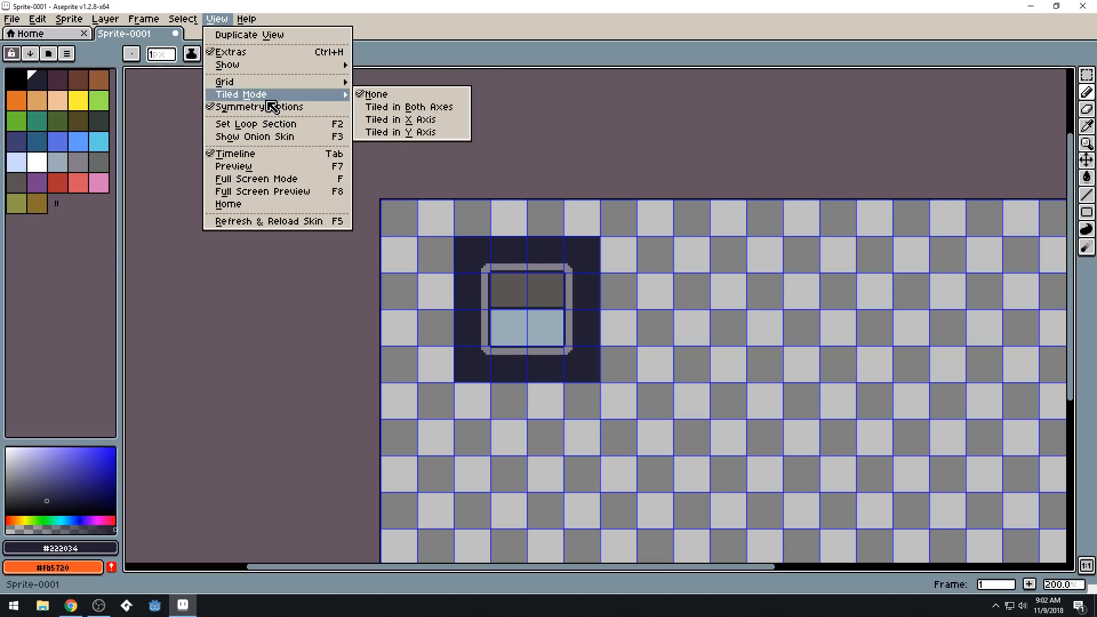
left_click(434, 120)
scroll(549, 228, "down", 3)
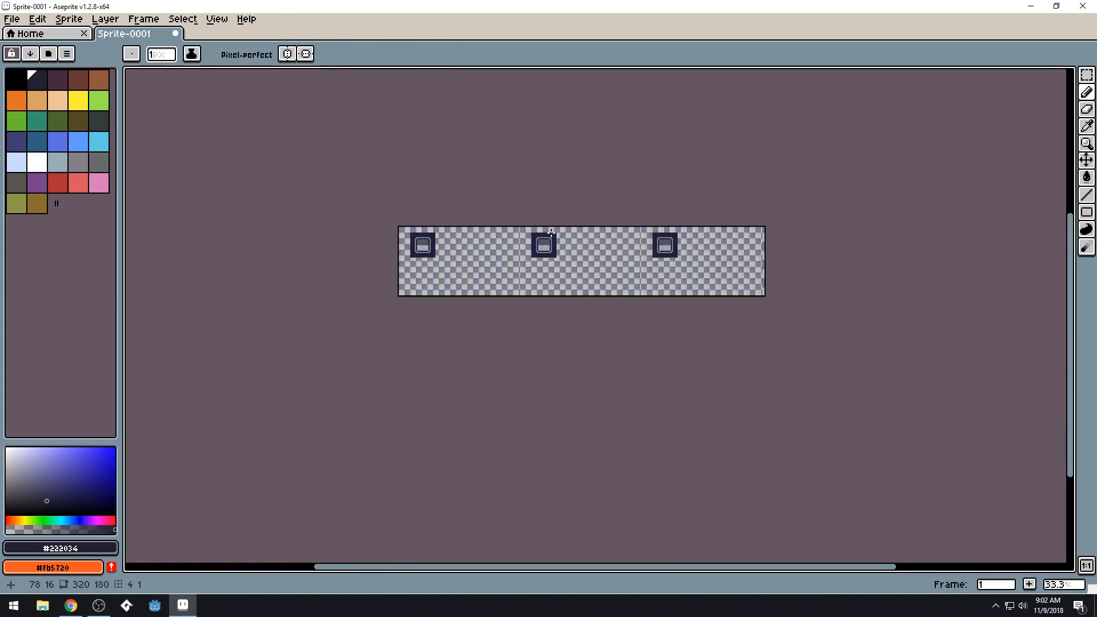
scroll(551, 232, "up", 1)
scroll(551, 232, "up", 1)
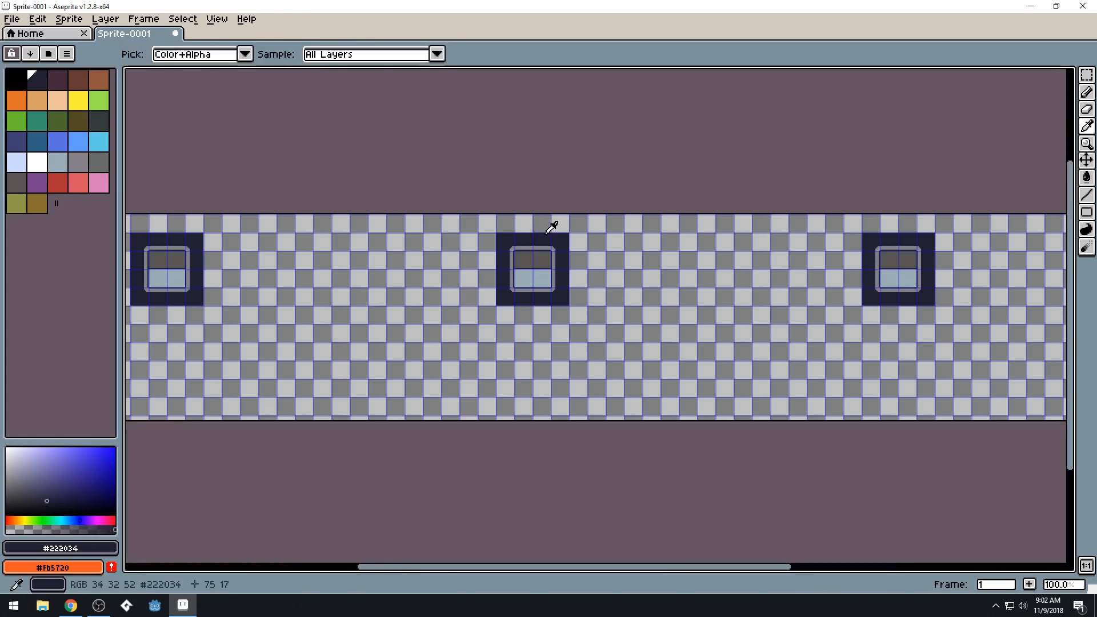
Undo the navy pencil strokes dividing the upper and lower interior cells
key("ctrl+z")
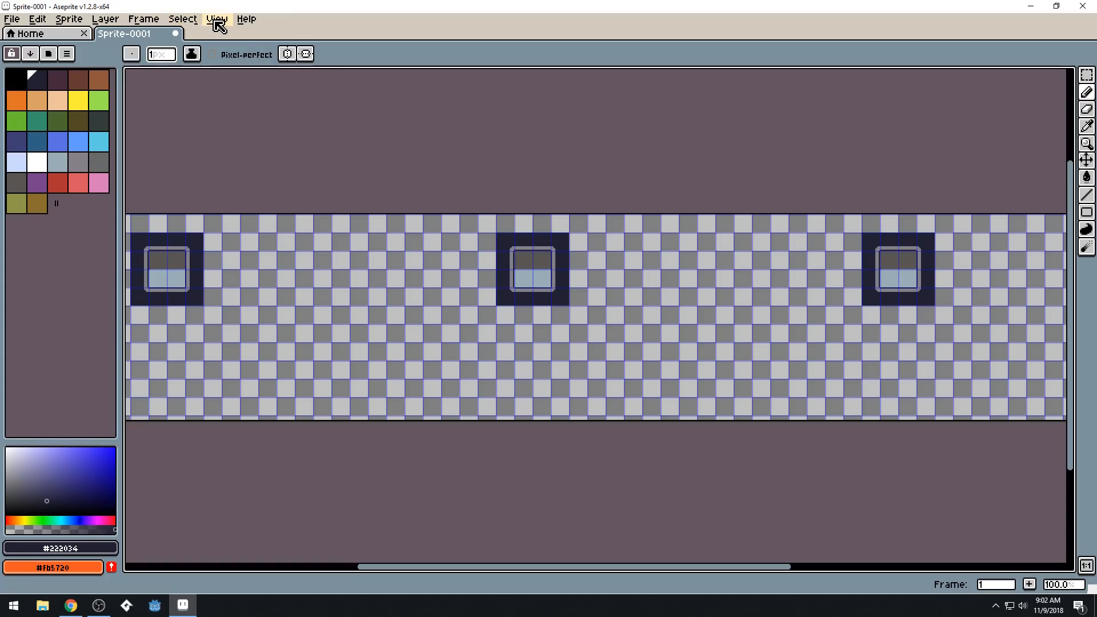
scroll(527, 257, "up", 2)
scroll(527, 257, "up", 1)
key("i")
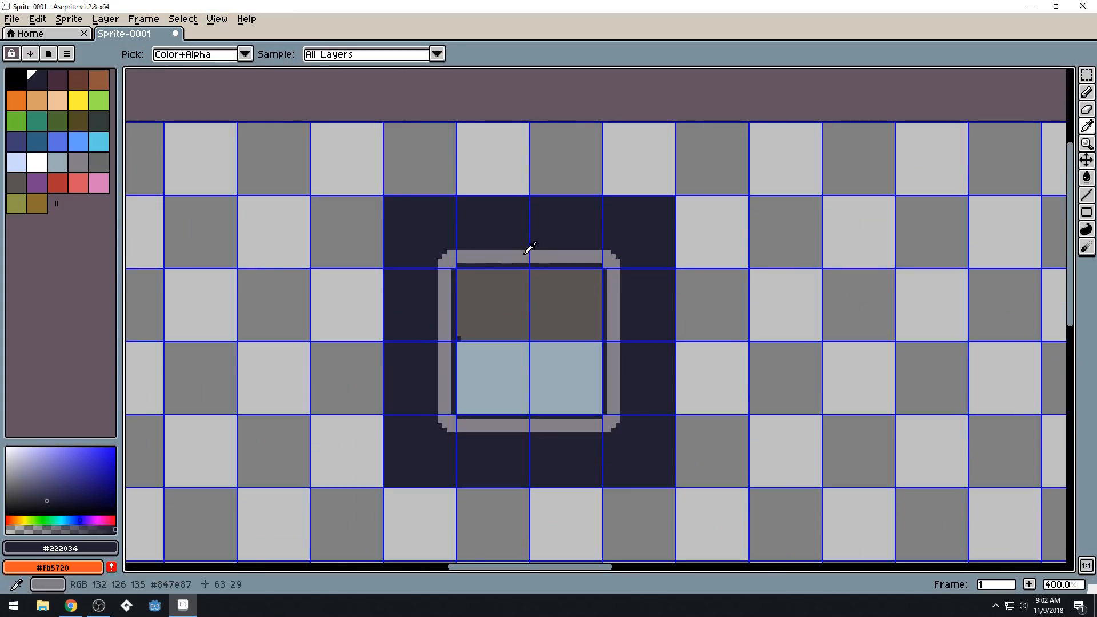
key("ctrl+y")
key("ctrl+z")
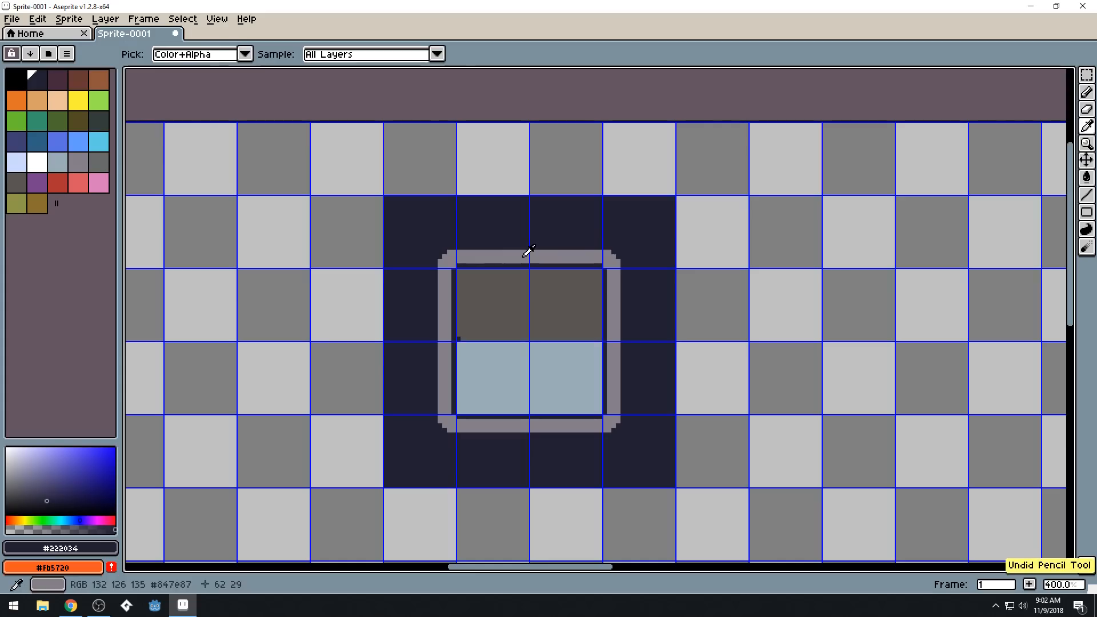
key("ctrl+z")
Set the tiled mode back to None
left_click(216, 19)
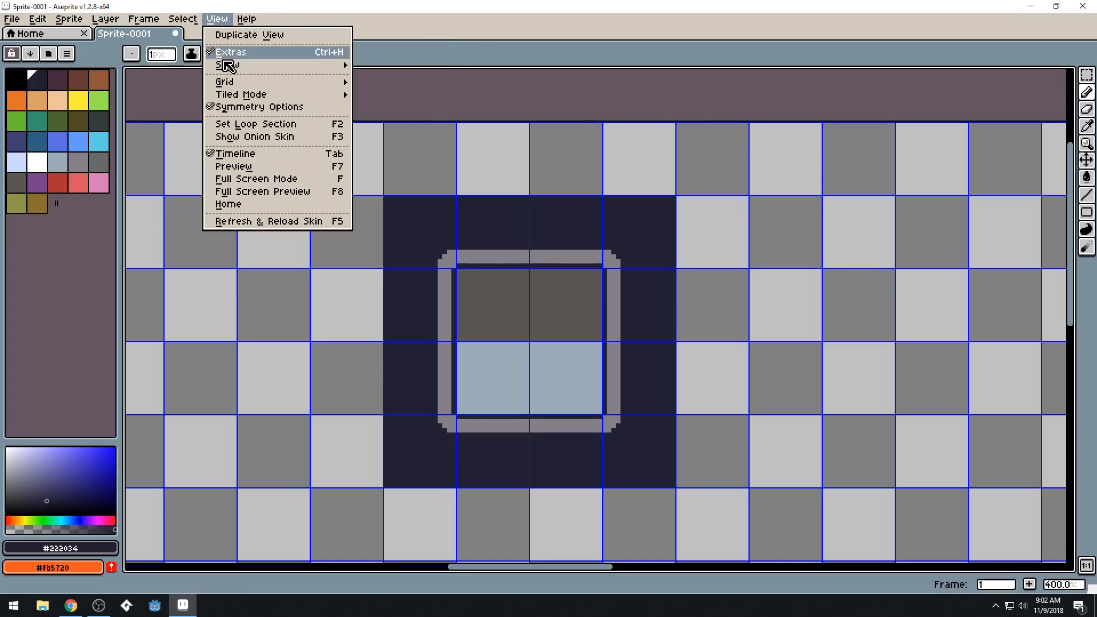
mouse_move(232, 65)
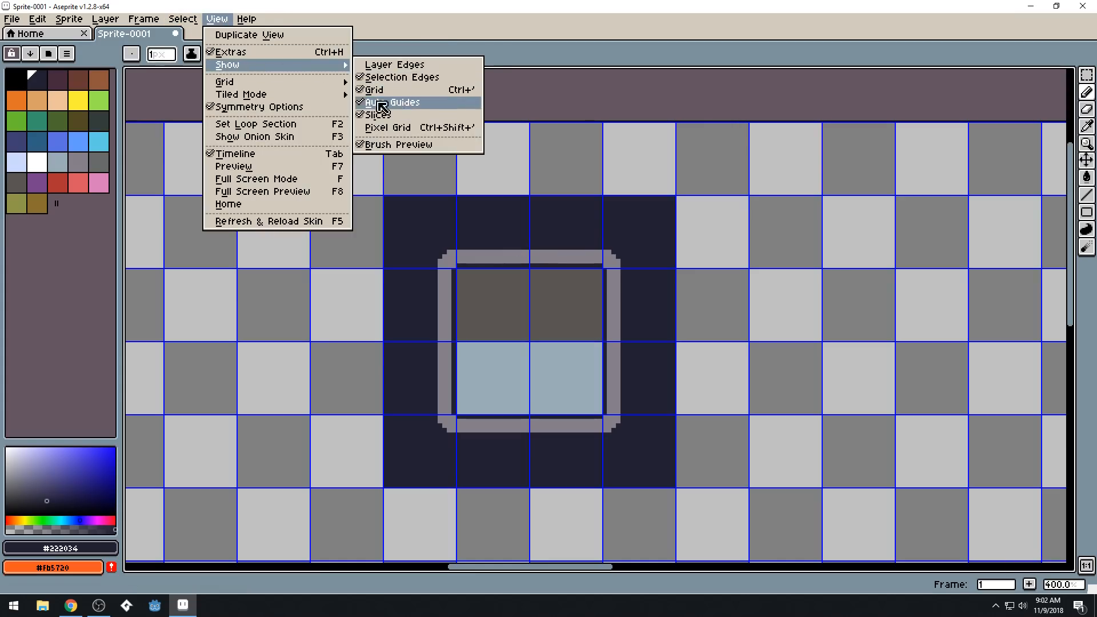
mouse_move(281, 83)
mouse_move(306, 94)
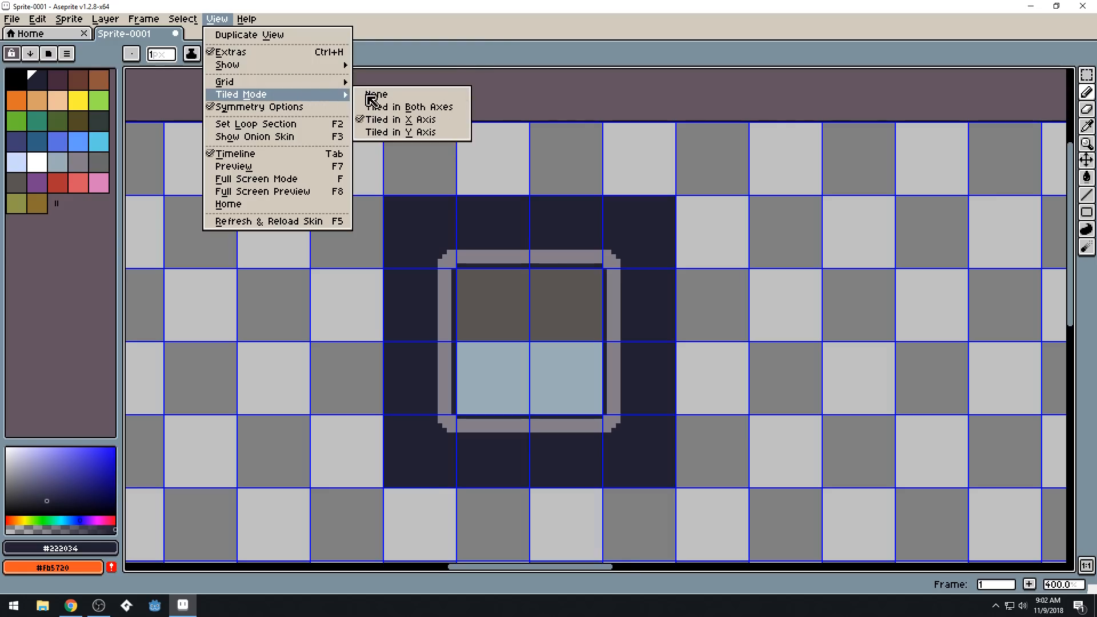
left_click(371, 94)
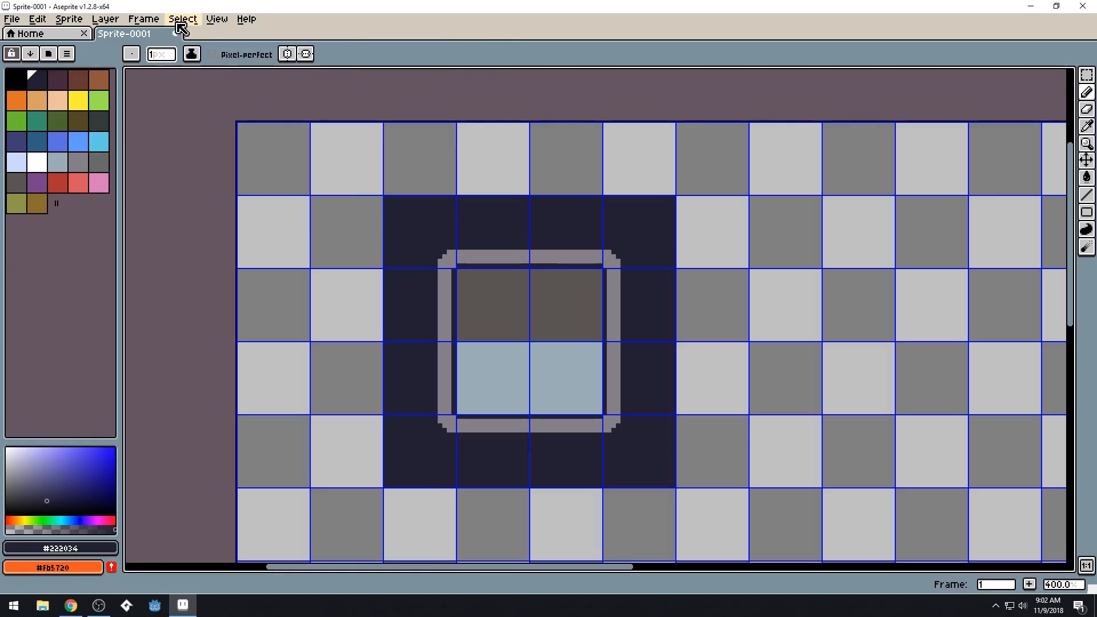
Turn off the grid display over the sprite
left_click(217, 22)
mouse_move(240, 84)
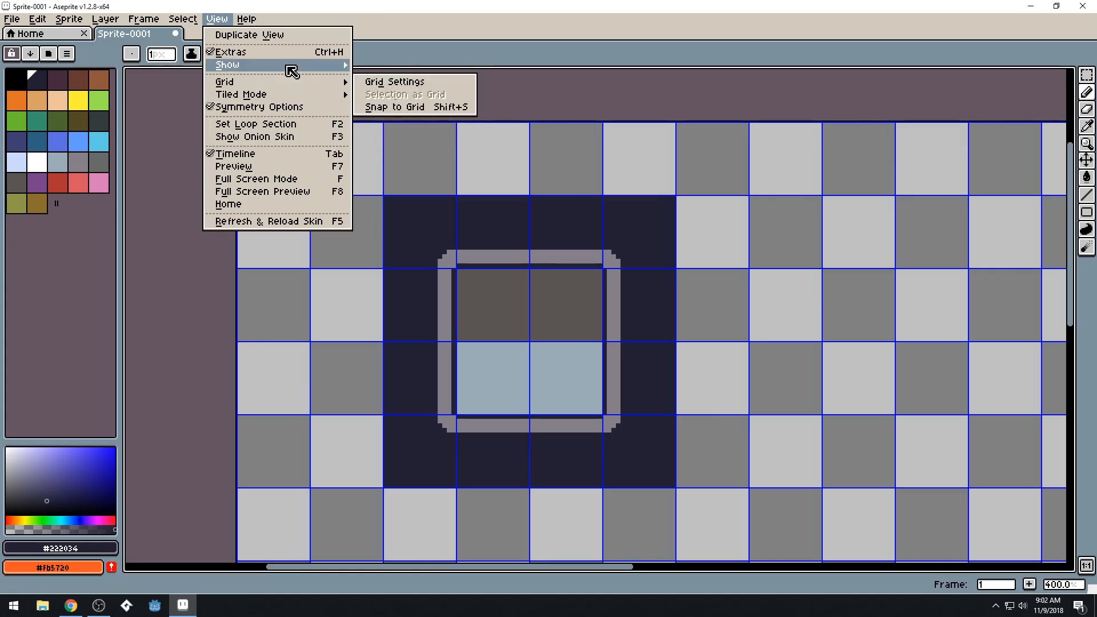
mouse_move(289, 66)
left_click(388, 93)
scroll(498, 287, "down", 2)
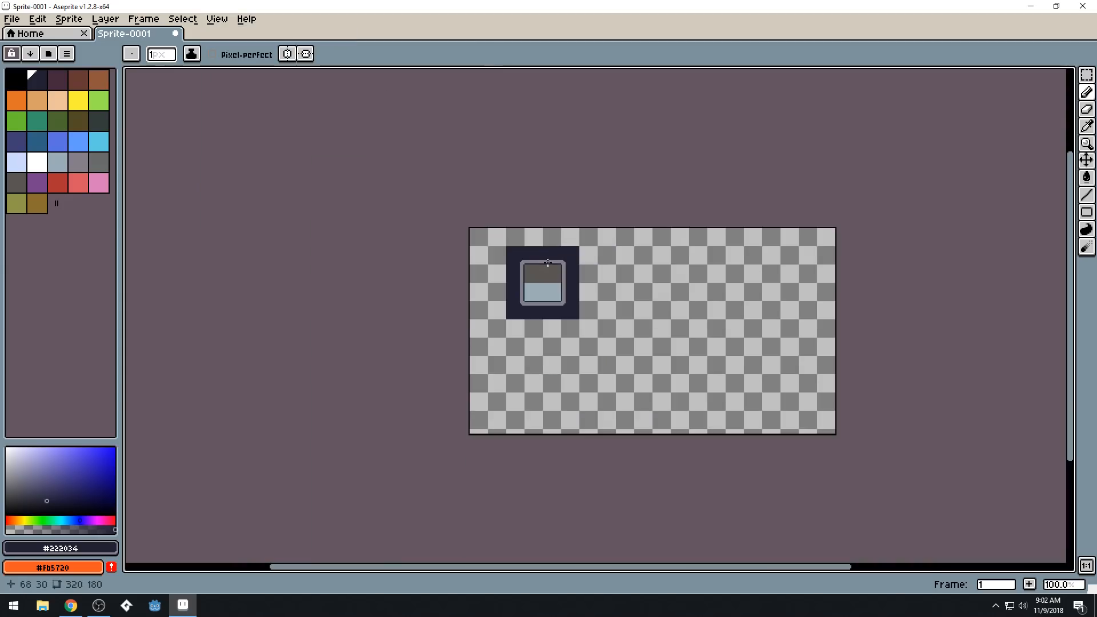
Draw a 1 px navy horizontal line across the frame's interior where the dark upper cells meet the blue-grey lower cells
scroll(498, 287, "up", 2)
scroll(475, 274, "up", 2)
left_click_drag(441, 254, 657, 254)
scroll(536, 251, "down", 6)
scroll(558, 277, "up", 1)
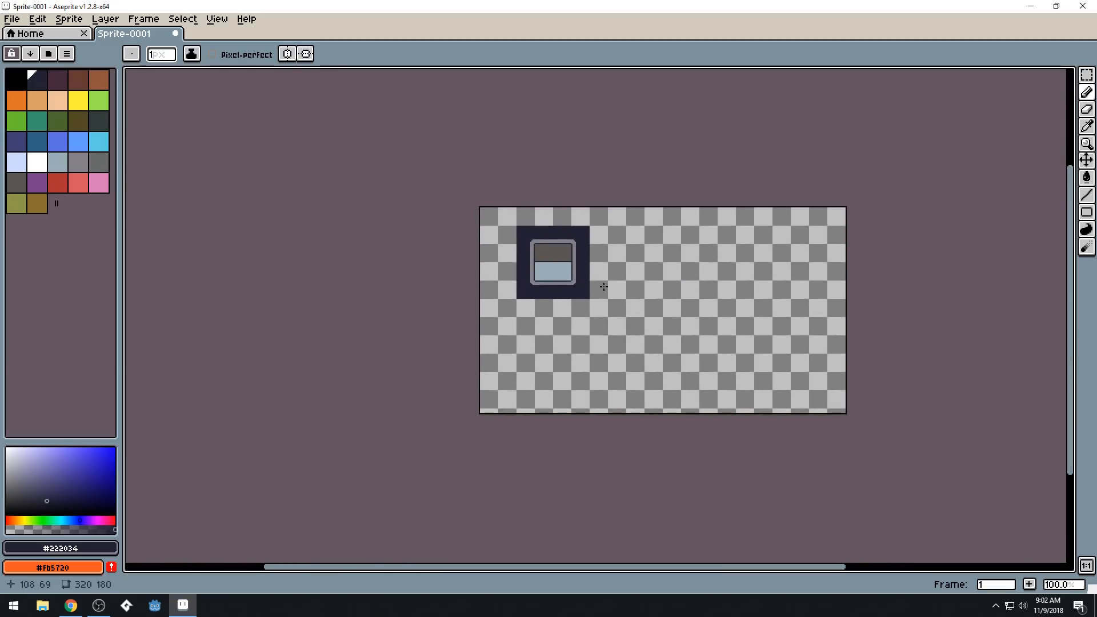
scroll(603, 287, "up", 4)
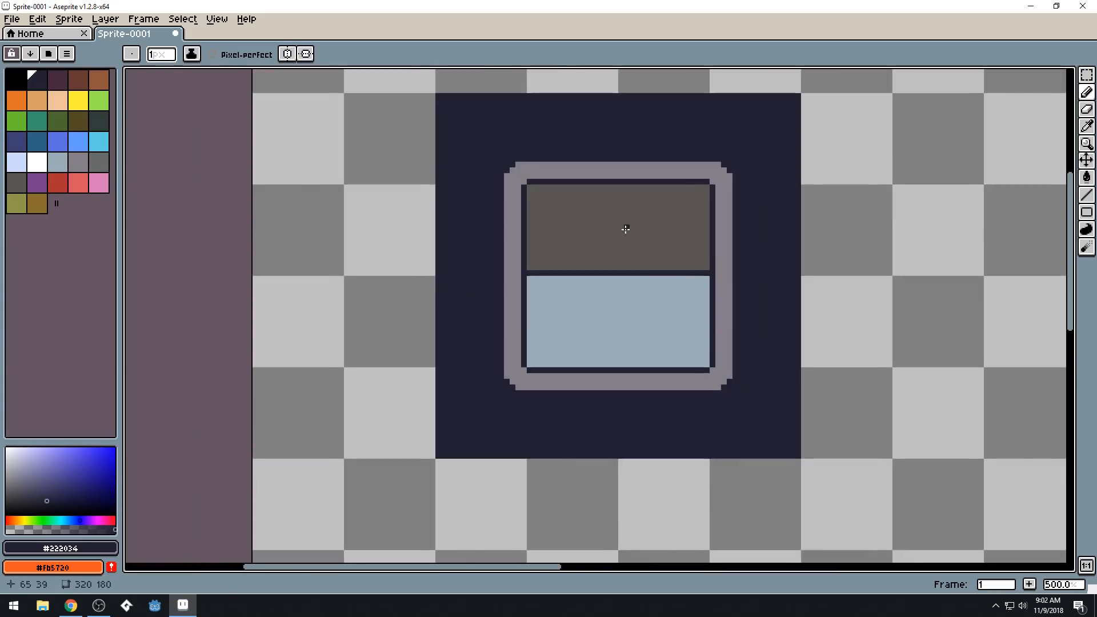
left_click_drag(624, 228, 610, 307)
scroll(537, 321, "up", 1)
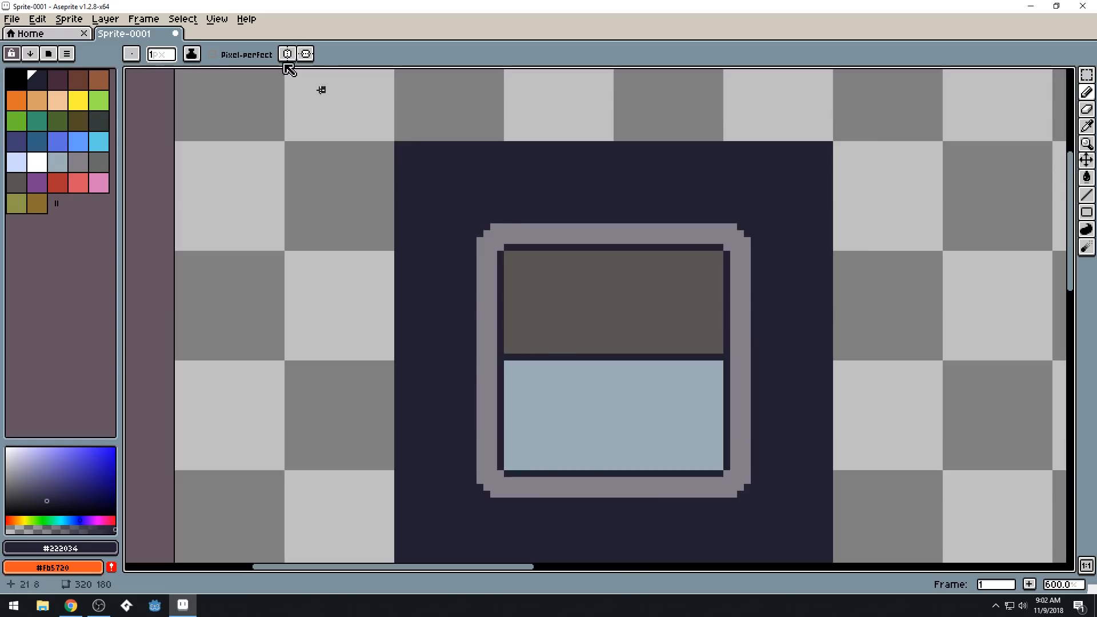
left_click(145, 20)
mouse_move(215, 21)
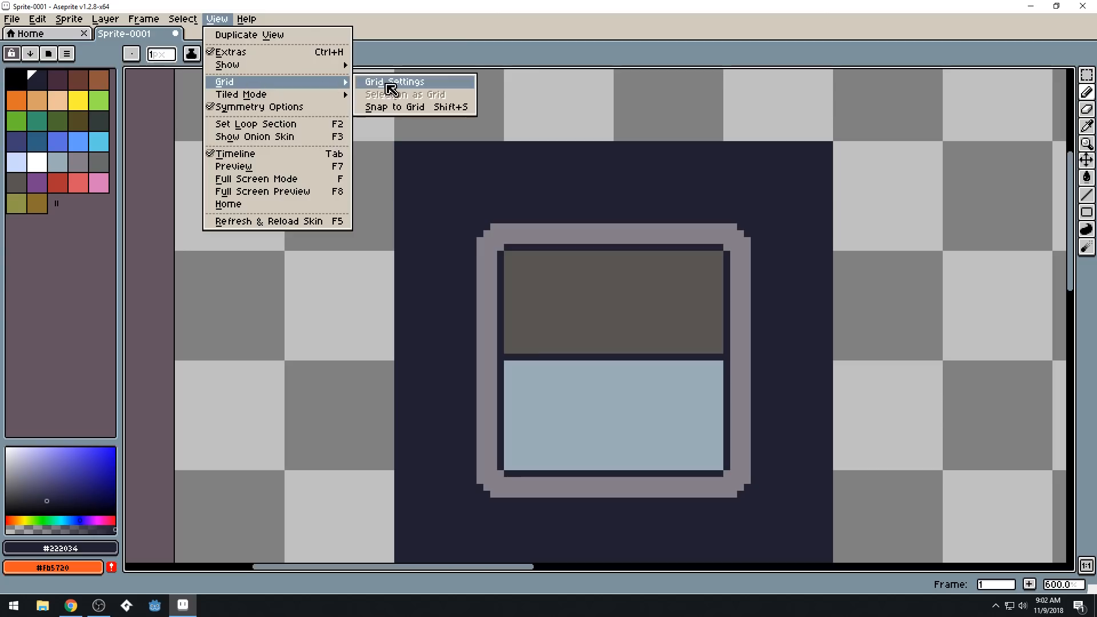
left_click(388, 84)
left_click(577, 326)
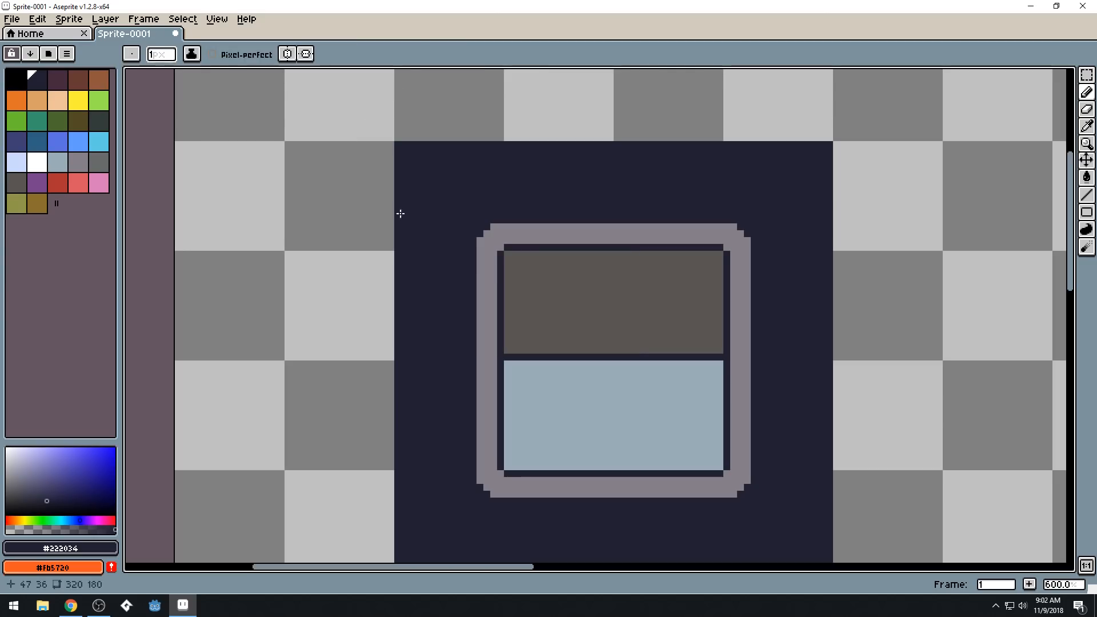
Turn on the grid display over the sprite
left_click(216, 19)
mouse_move(290, 71)
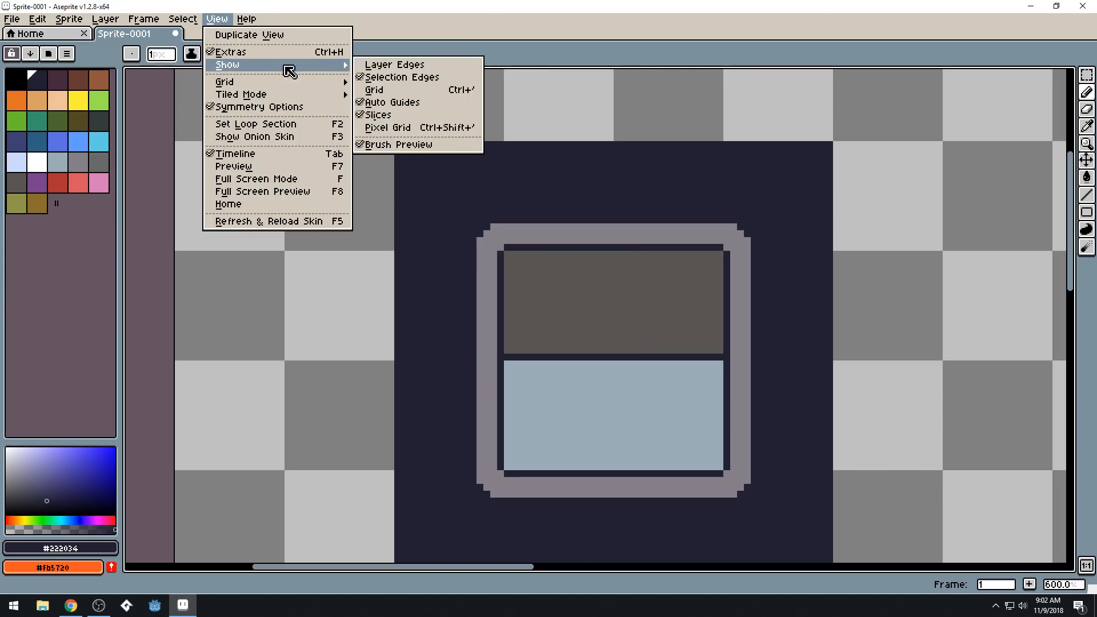
left_click(385, 92)
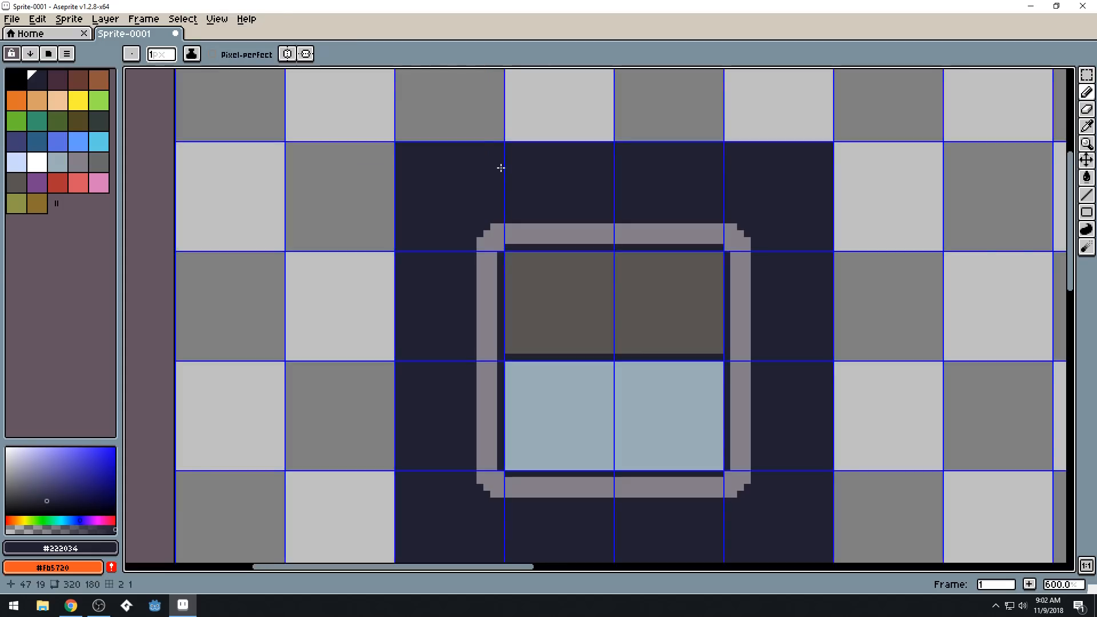
Widen the frame's grey border outward by 1 px on all sides in #847e87, and pick navy #222034 as the drawing colour
scroll(557, 266, "up", 3)
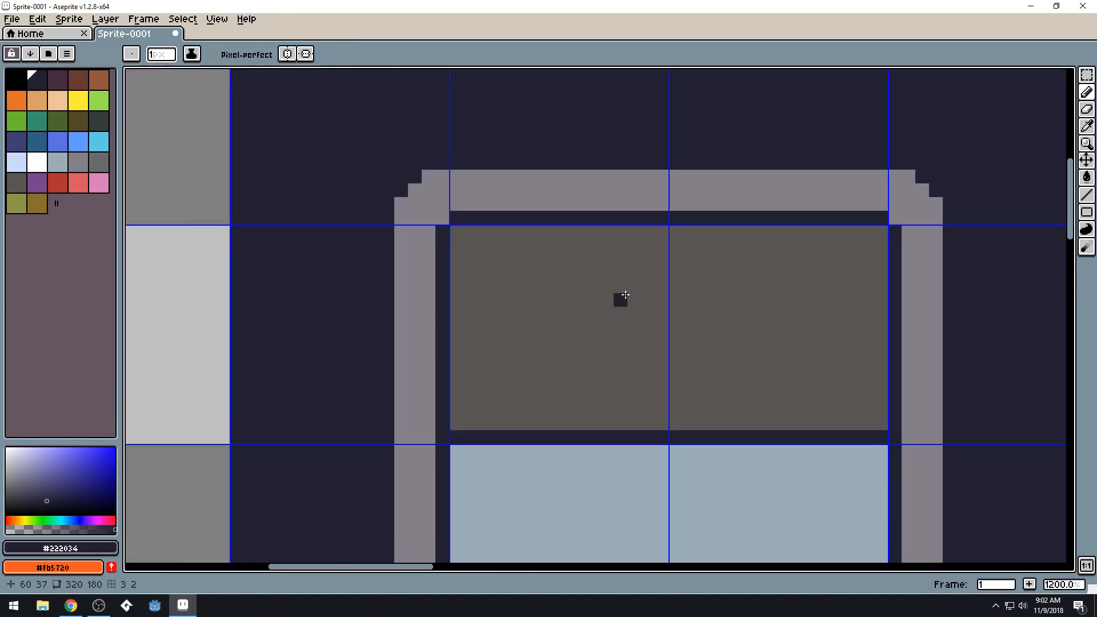
scroll(490, 269, "down", 2)
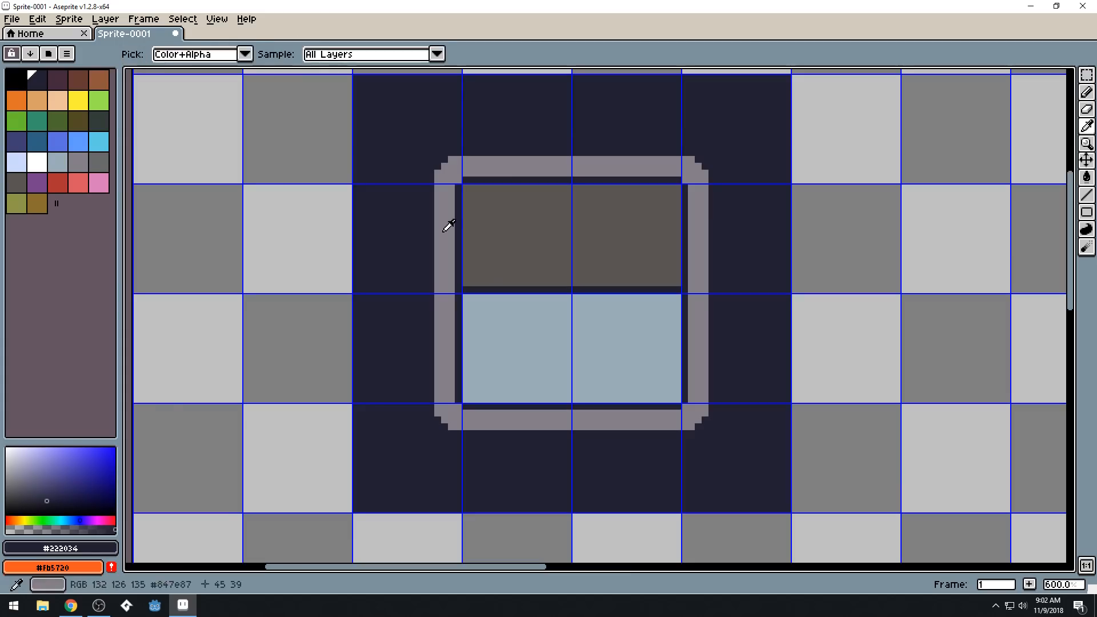
left_click(435, 186, "alt")
mouse_move(432, 176)
left_mouse_down()
mouse_move(454, 390)
mouse_move(451, 415)
mouse_move(432, 410)
mouse_move(450, 431)
mouse_move(695, 433)
left_mouse_up()
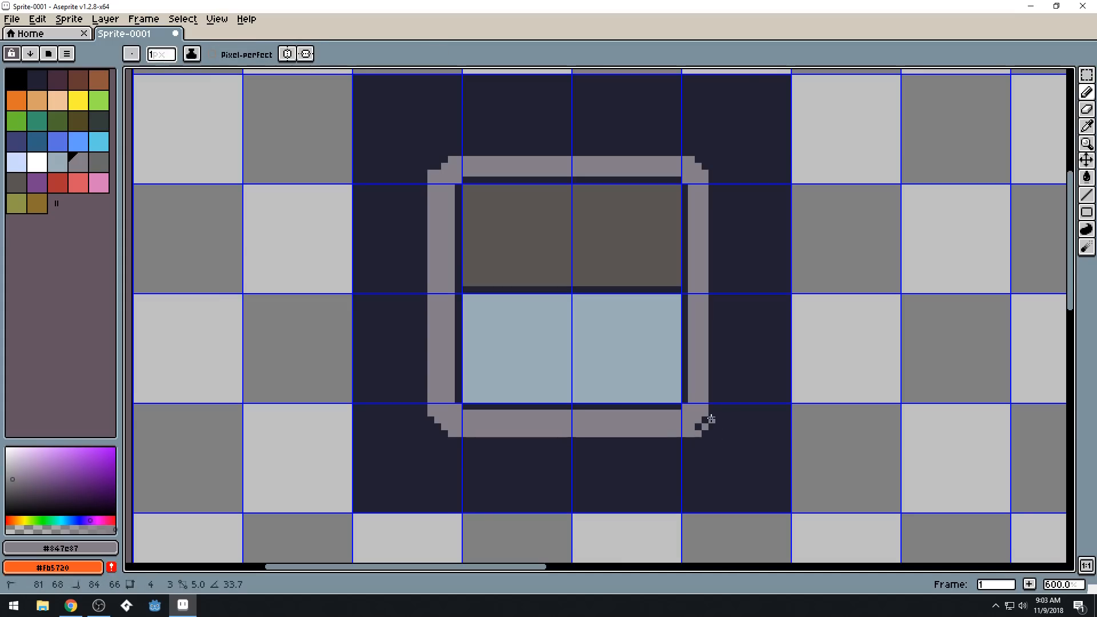
left_click(712, 171, "shift")
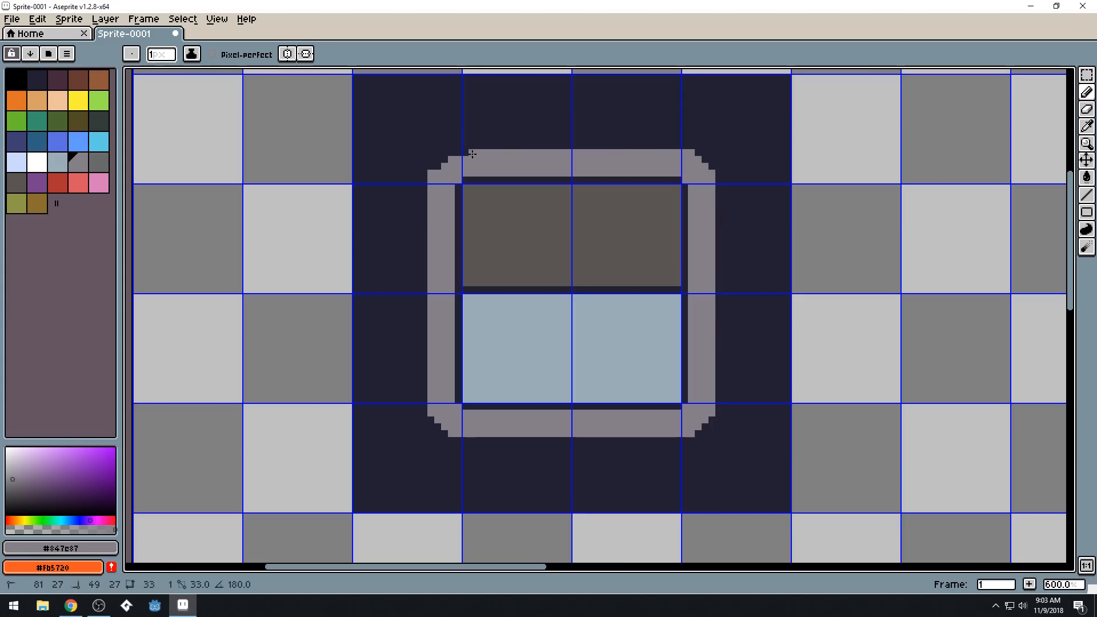
left_click(447, 155, "shift")
left_click(438, 166, "shift")
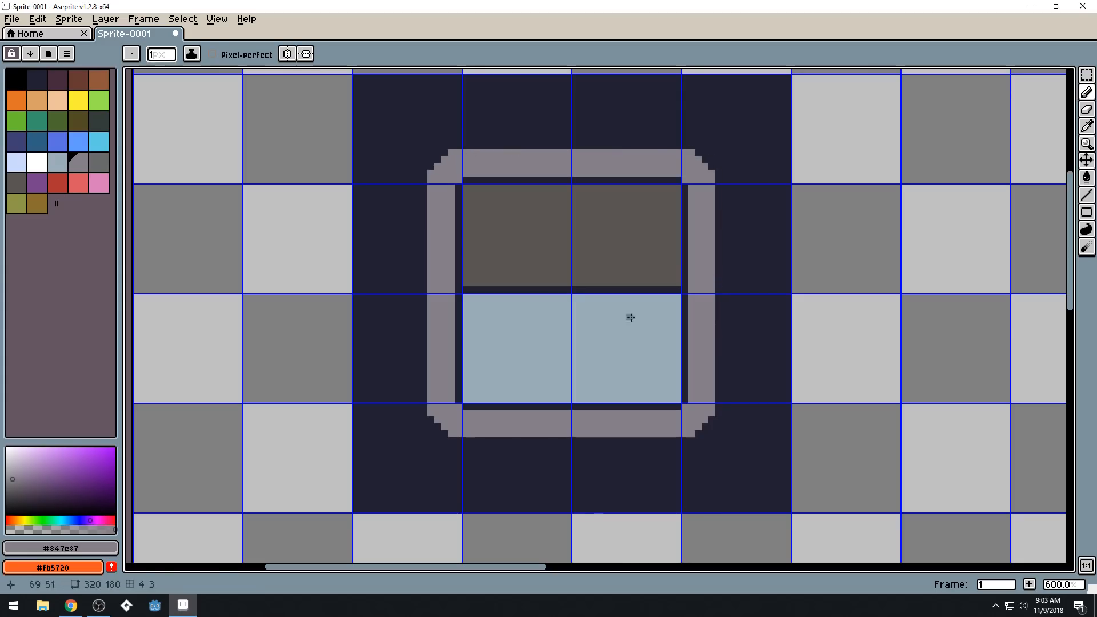
left_click(457, 272, "alt")
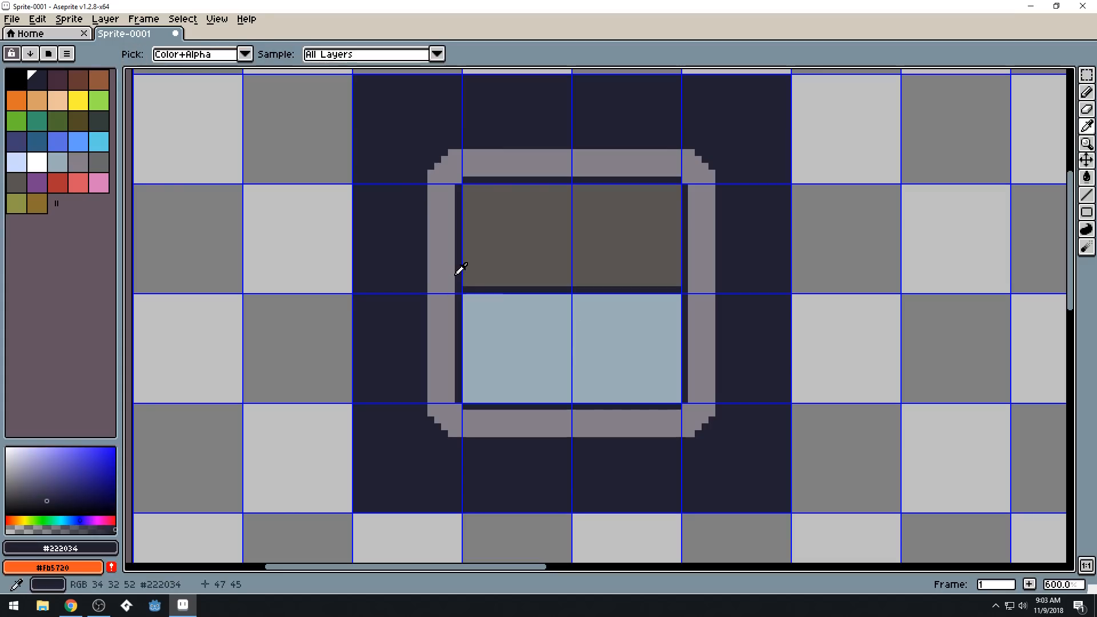
Try dividing the first dark interior cell into three rows with two 1 px navy horizontal lines
scroll(515, 189, "up", 3)
left_click(477, 231)
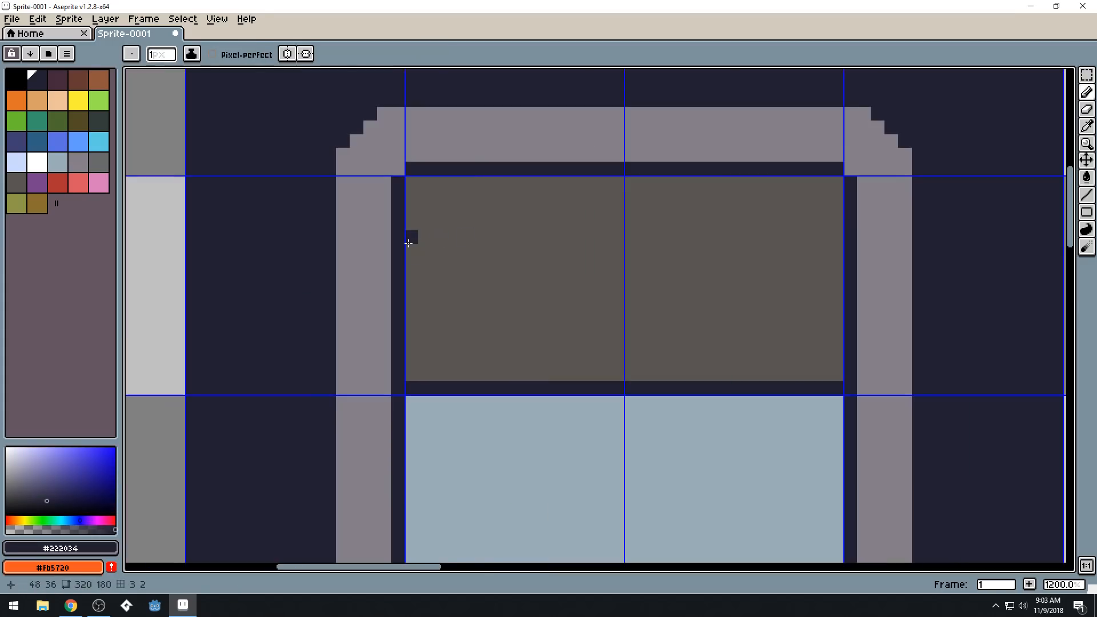
left_click_drag(407, 244, 597, 244)
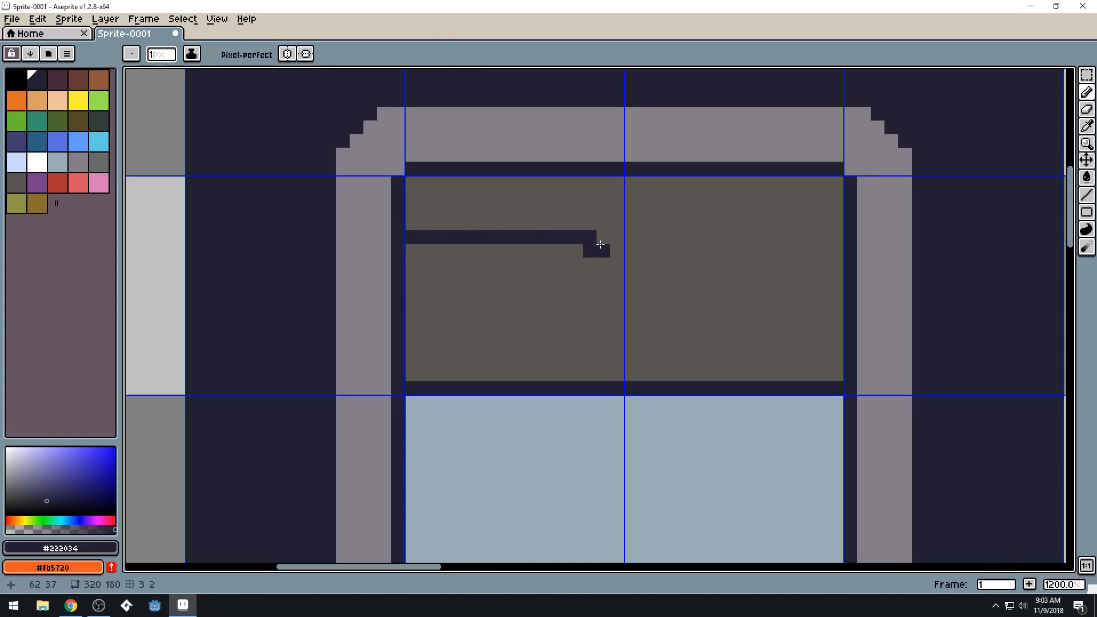
key("ctrl+z")
left_click_drag(413, 233, 616, 238)
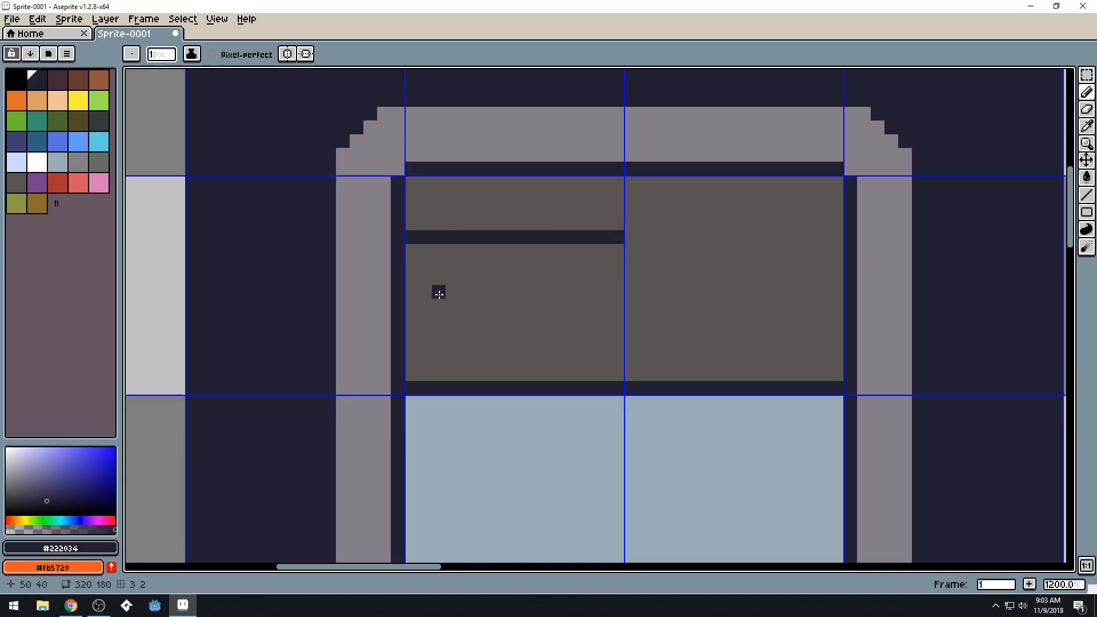
left_click_drag(411, 315, 596, 317)
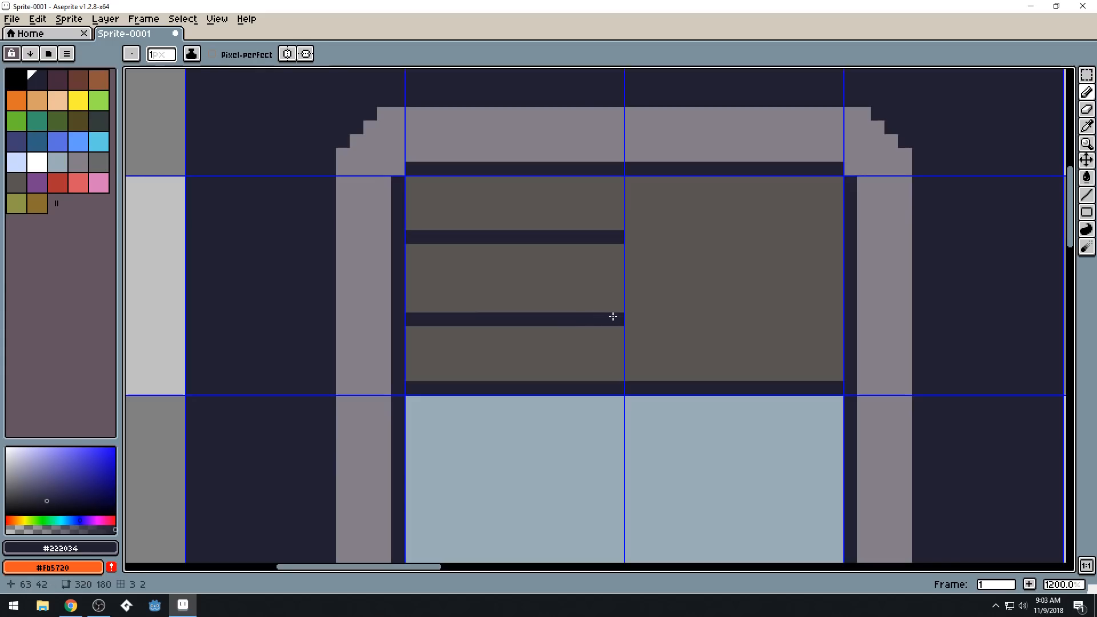
scroll(575, 260, "down", 3)
scroll(608, 248, "down", 2)
scroll(568, 247, "up", 5)
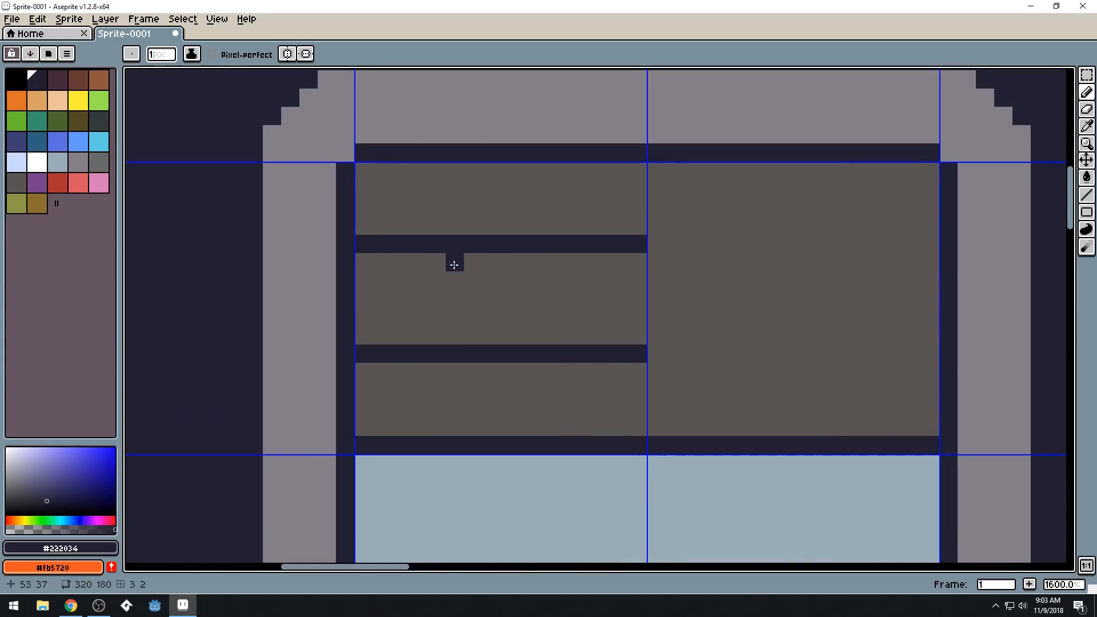
Try adding staggered 1 px navy vertical joints in the three rows to form a brick pattern
left_click_drag(447, 264, 446, 336)
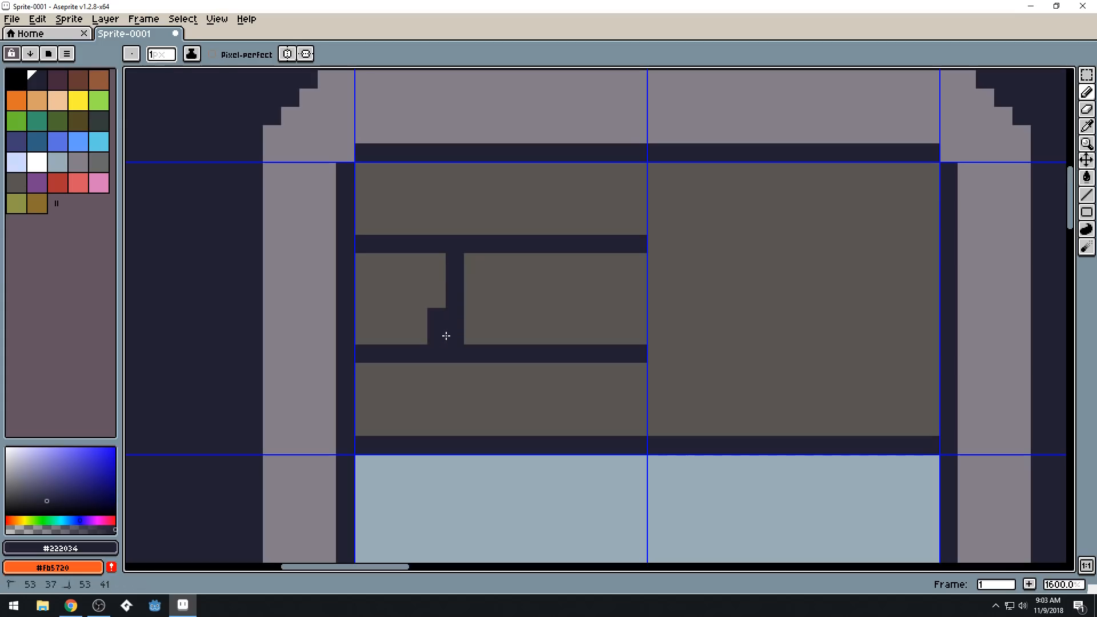
left_click(433, 301, "alt")
left_click(436, 326)
left_click(553, 237, "alt")
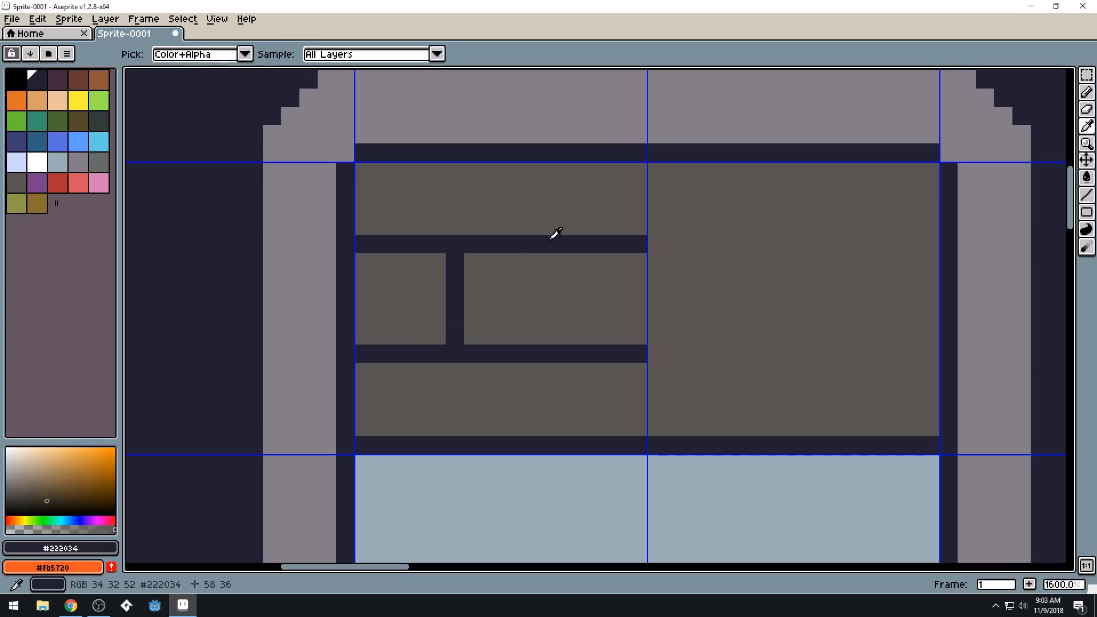
left_click_drag(562, 170, 562, 204)
left_click_drag(563, 372, 570, 430)
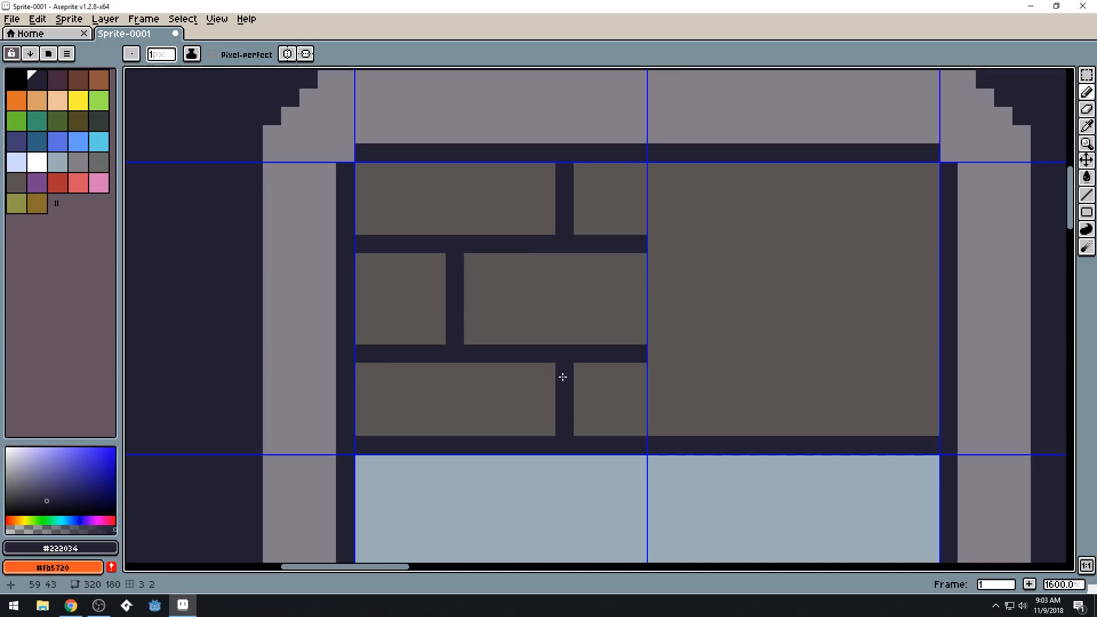
scroll(619, 369, "down", 5)
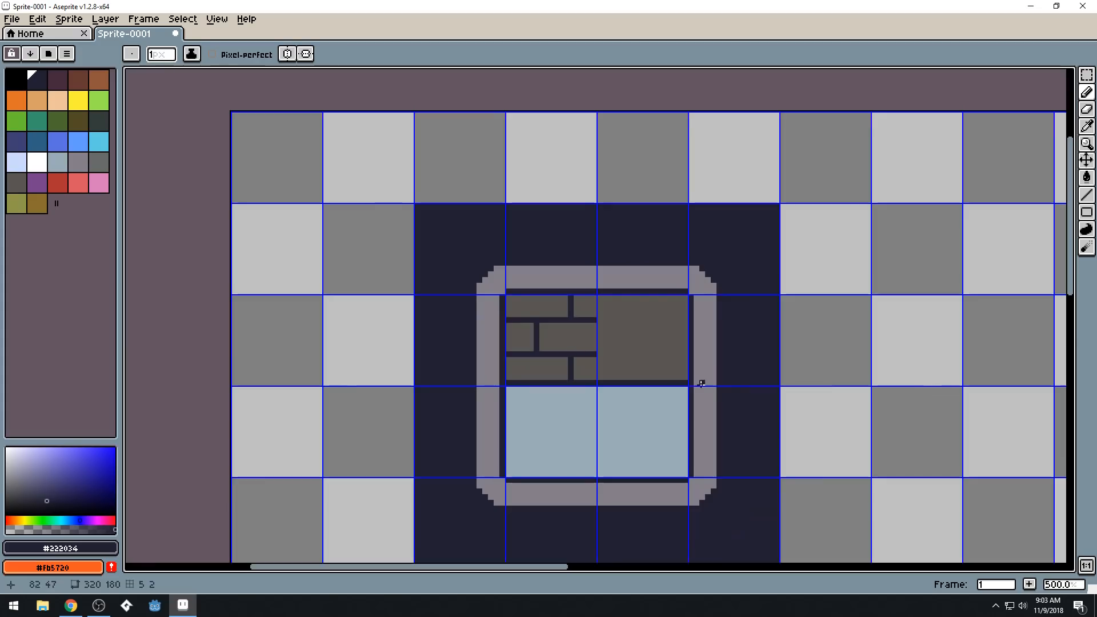
scroll(466, 260, "up", 4)
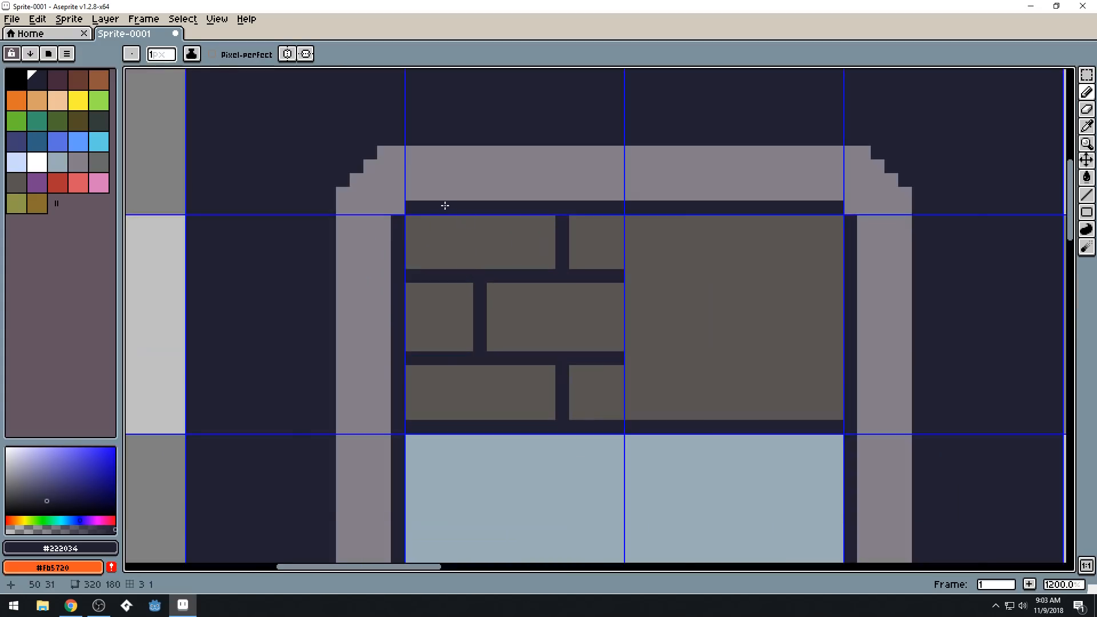
scroll(544, 240, "up", 1)
scroll(546, 278, "down", 4)
scroll(524, 268, "up", 4)
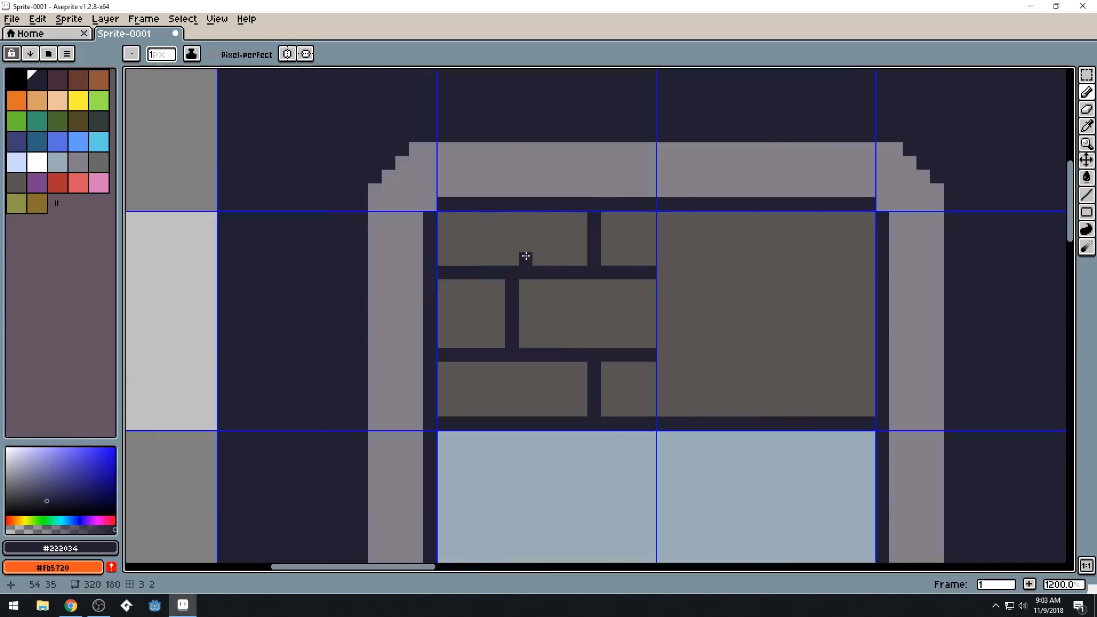
left_click(473, 249)
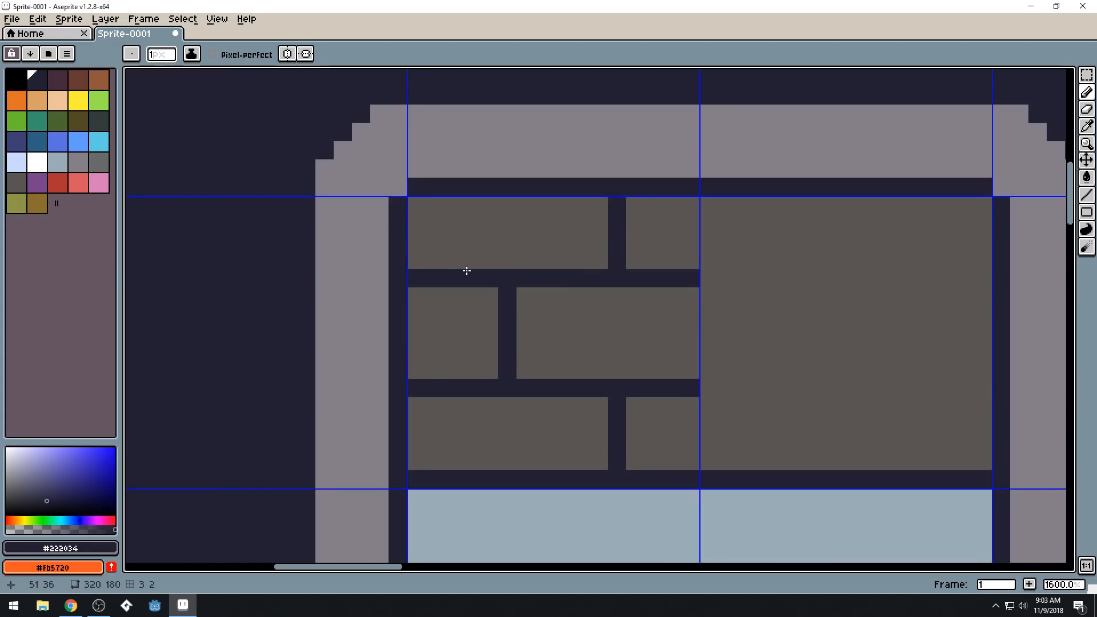
Undo the navy brick joints and row lines in the first dark interior cell
key("ctrl+z")
key("ctrl+z")
key("ctrl+z")
key("ctrl+z")
key("ctrl+z")
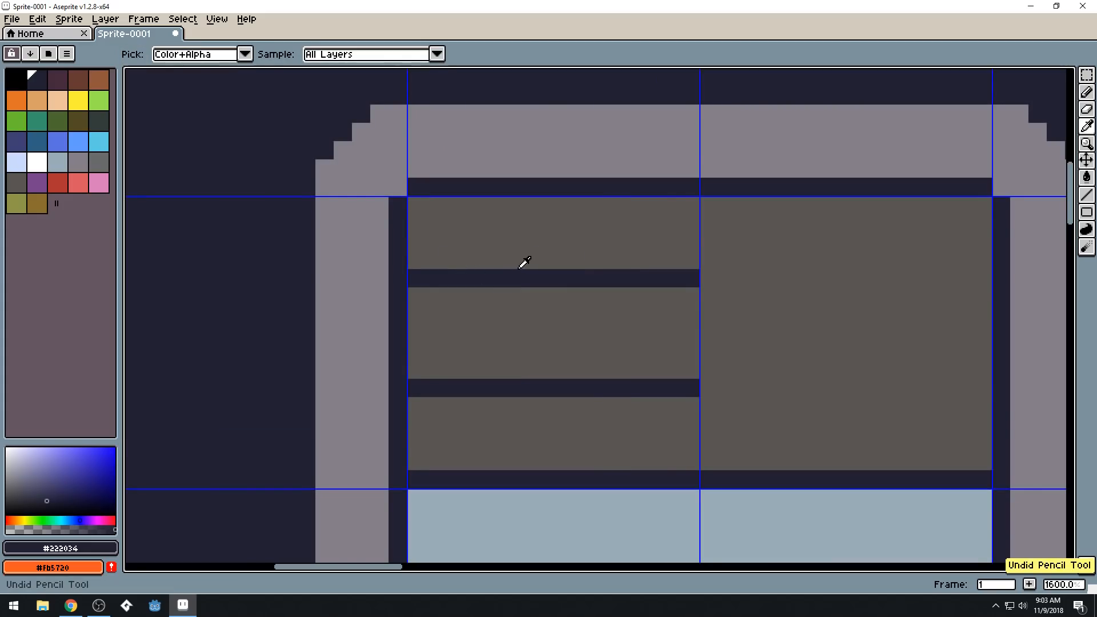
key("ctrl+z")
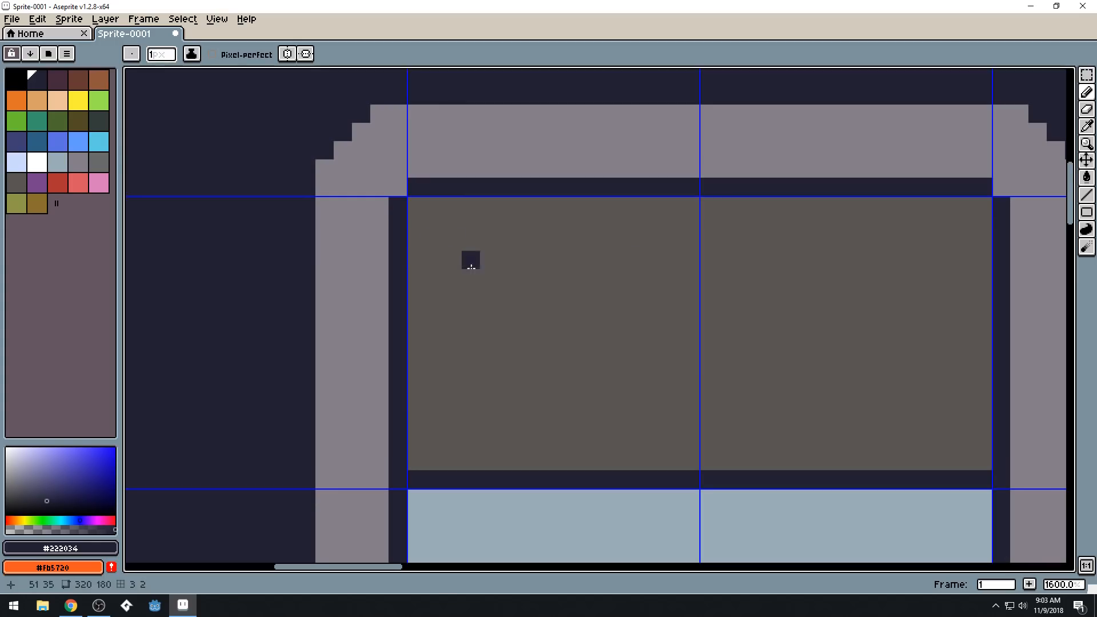
Try dividing the first dark interior cell into five thin brick rows with four 1 px navy horizontal lines
left_click_drag(414, 238, 623, 253)
key("ctrl+z")
left_click_drag(416, 240, 690, 242)
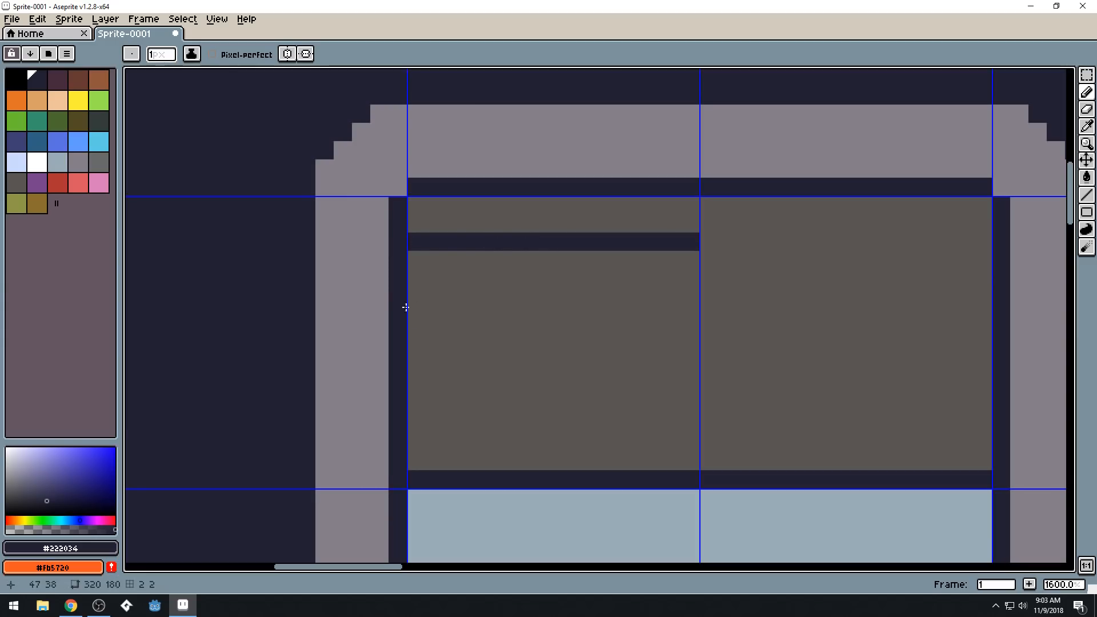
left_click_drag(424, 303, 691, 297)
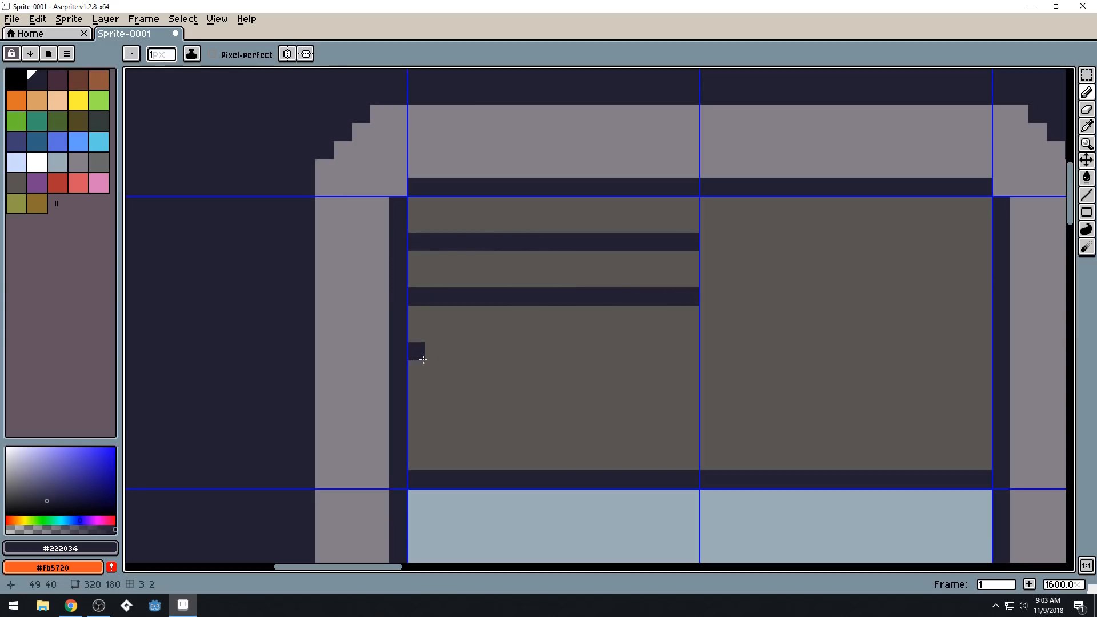
left_click_drag(419, 360, 623, 357)
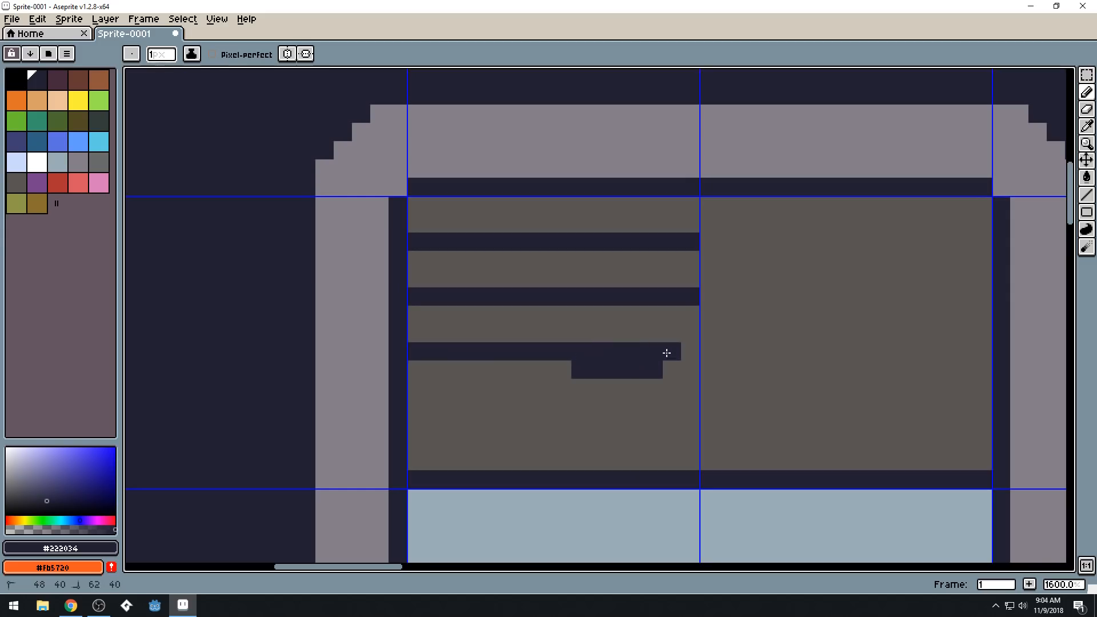
left_click(678, 367, "alt")
left_click_drag(689, 352, 499, 372)
left_click(445, 351, "alt")
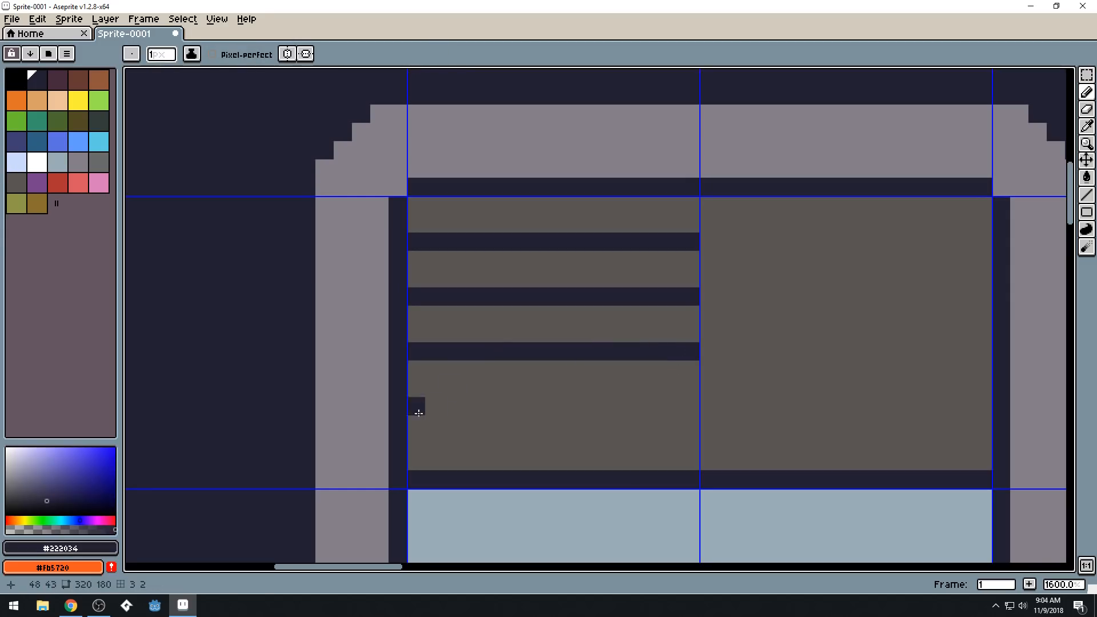
left_click_drag(410, 420, 685, 423)
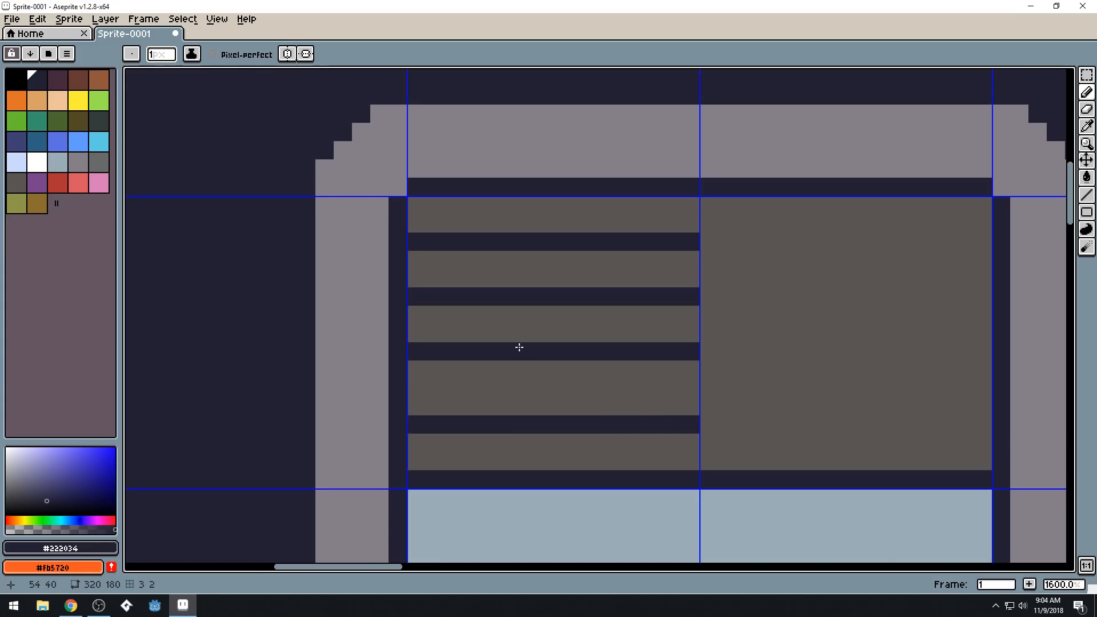
scroll(521, 351, "down", 5)
scroll(513, 317, "up", 5)
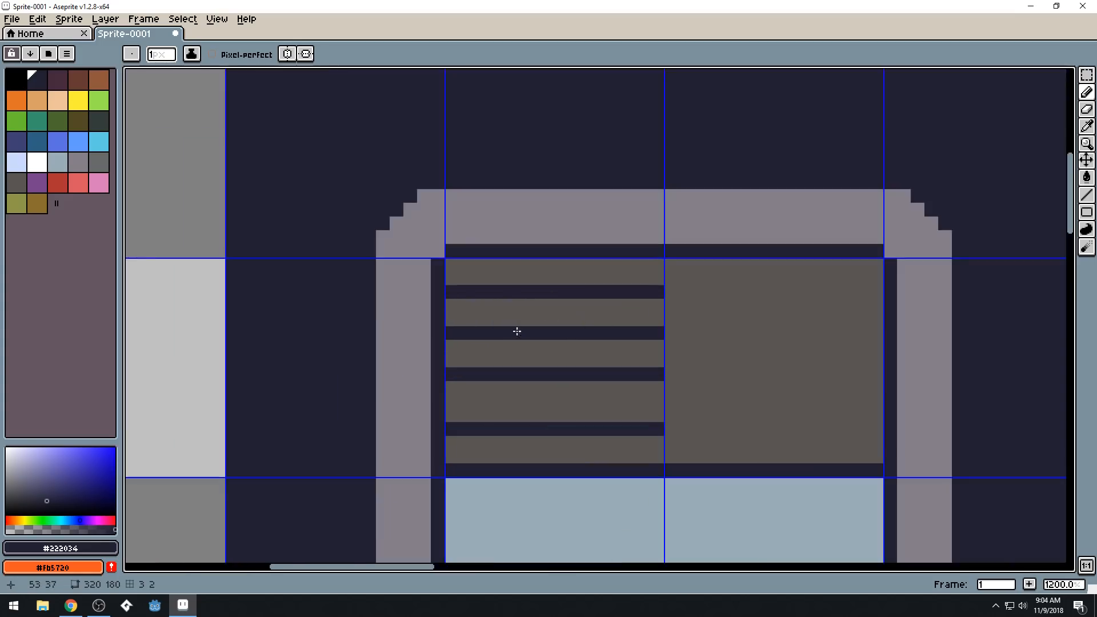
Undo the four navy row lines in the first dark interior cell
key("alt")
key("ctrl+z")
key("ctrl+z")
key("ctrl+z")
key("ctrl+z")
key("ctrl+z")
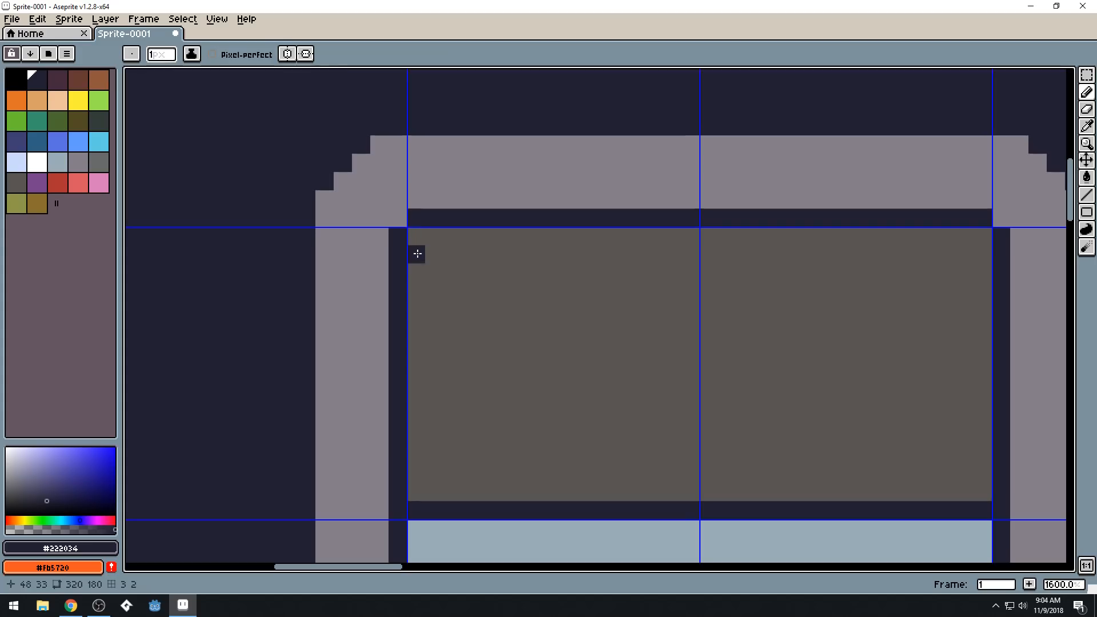
Divide the first dark interior cell into four 3 px brick rows with three 1 px navy horizontal lines
left_click_drag(416, 289, 692, 295)
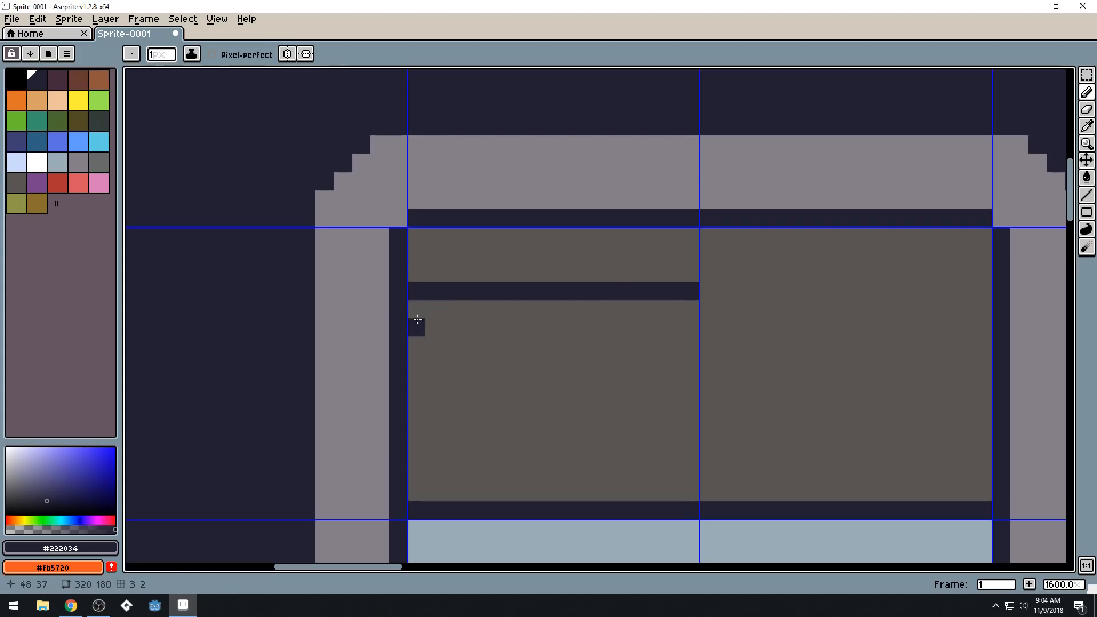
left_click_drag(413, 362, 683, 373)
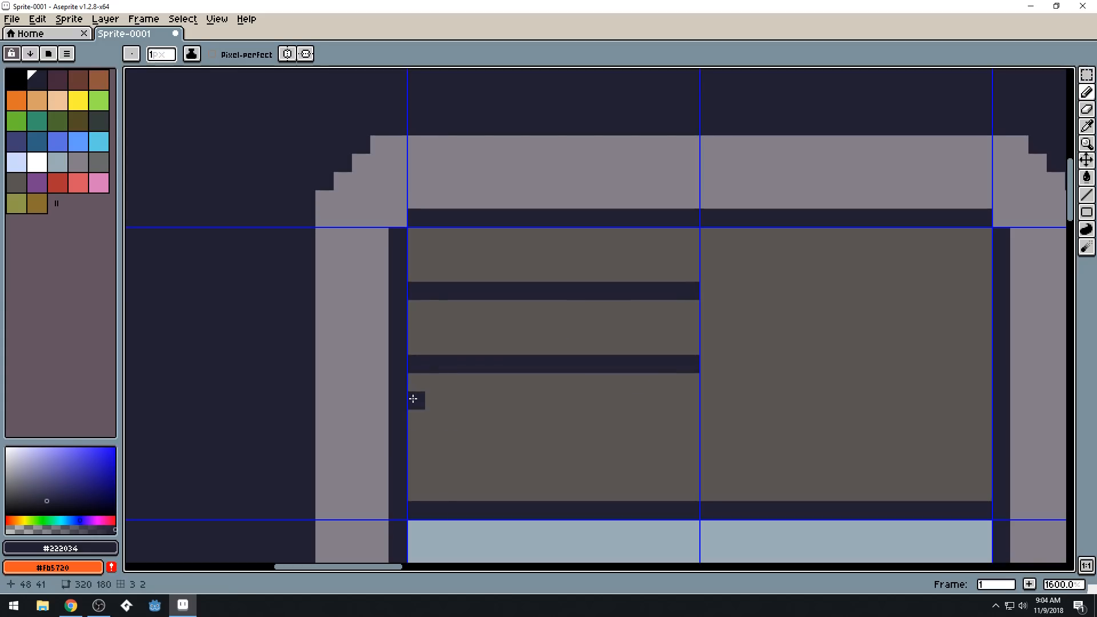
left_click_drag(412, 437, 689, 444)
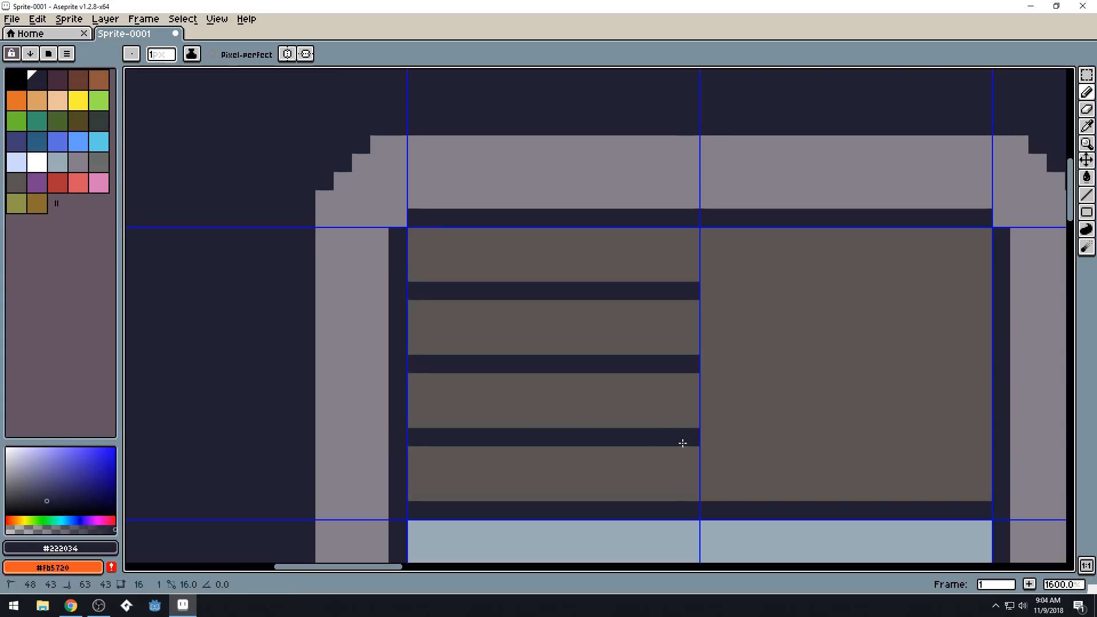
Add two staggered 1 px navy vertical joints to each of the cell's top three brick rows
scroll(590, 225, "down", 5)
scroll(626, 220, "up", 5)
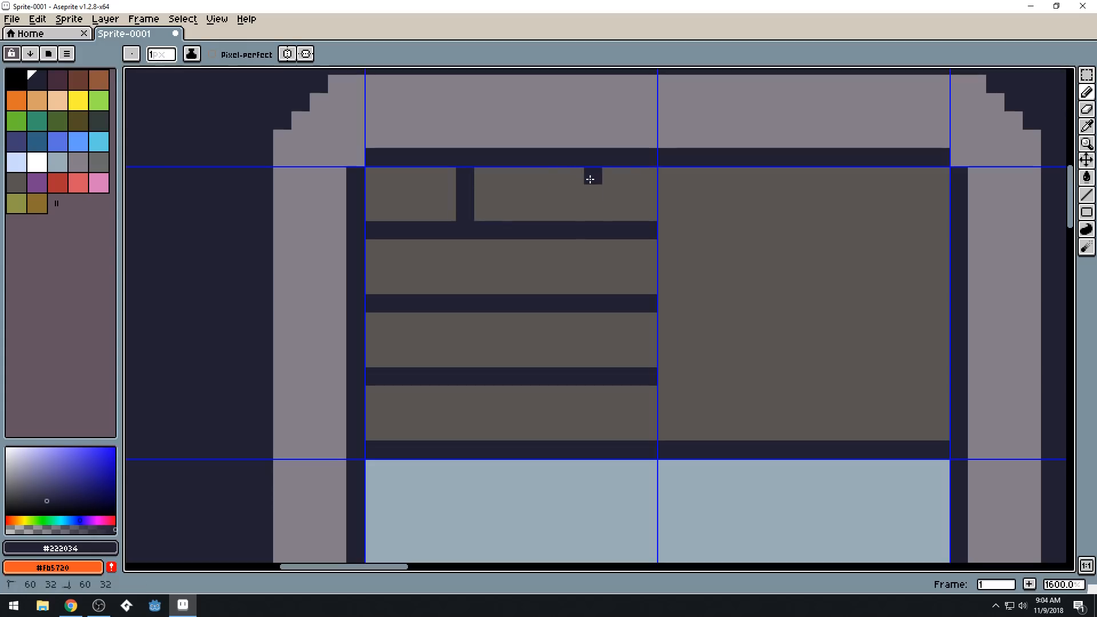
left_click_drag(590, 178, 592, 214)
left_click_drag(531, 248, 535, 277)
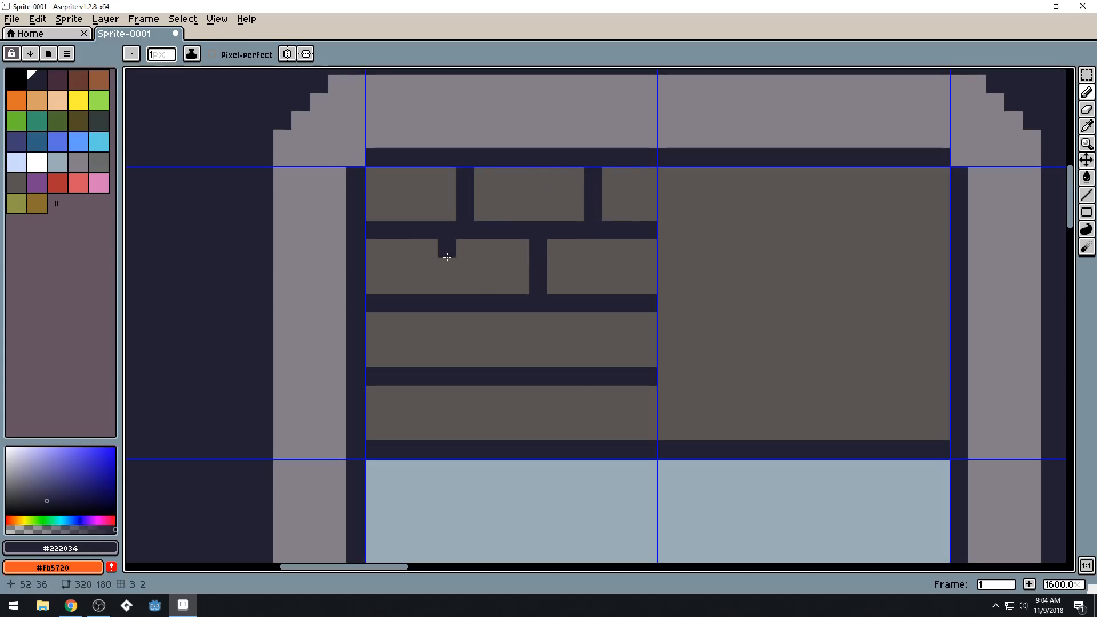
left_click_drag(410, 248, 410, 278)
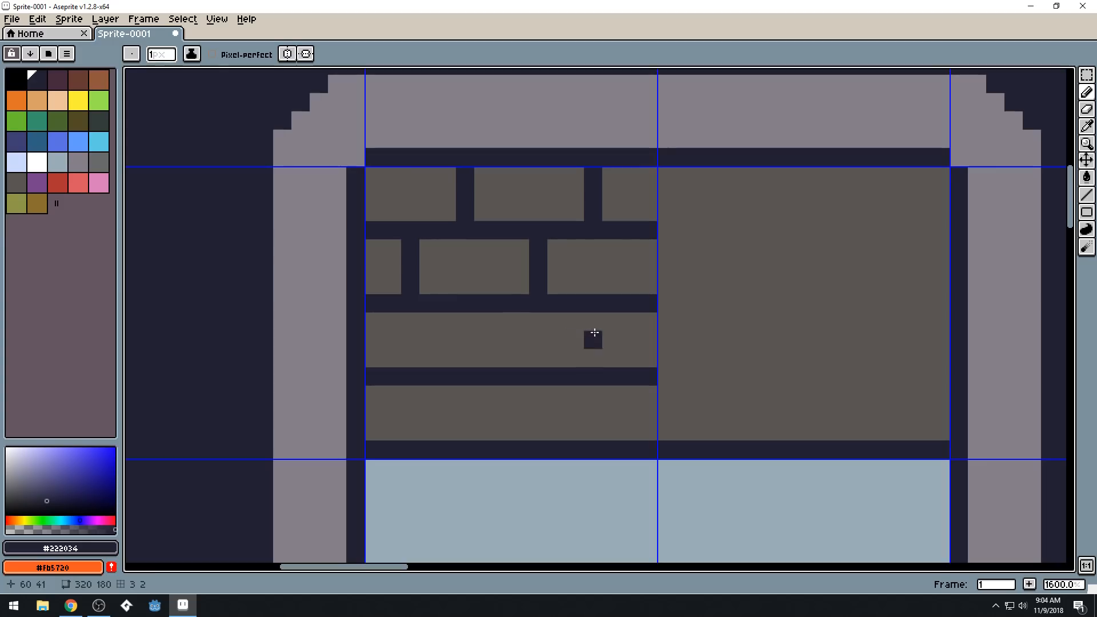
left_click_drag(593, 320, 594, 360)
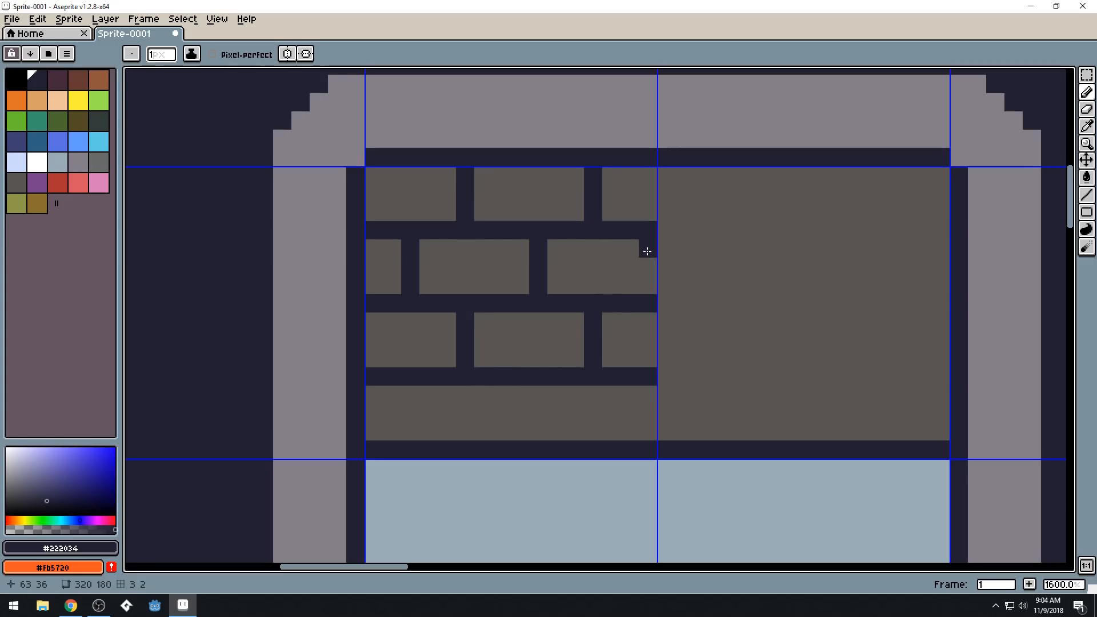
key("ctrl+z")
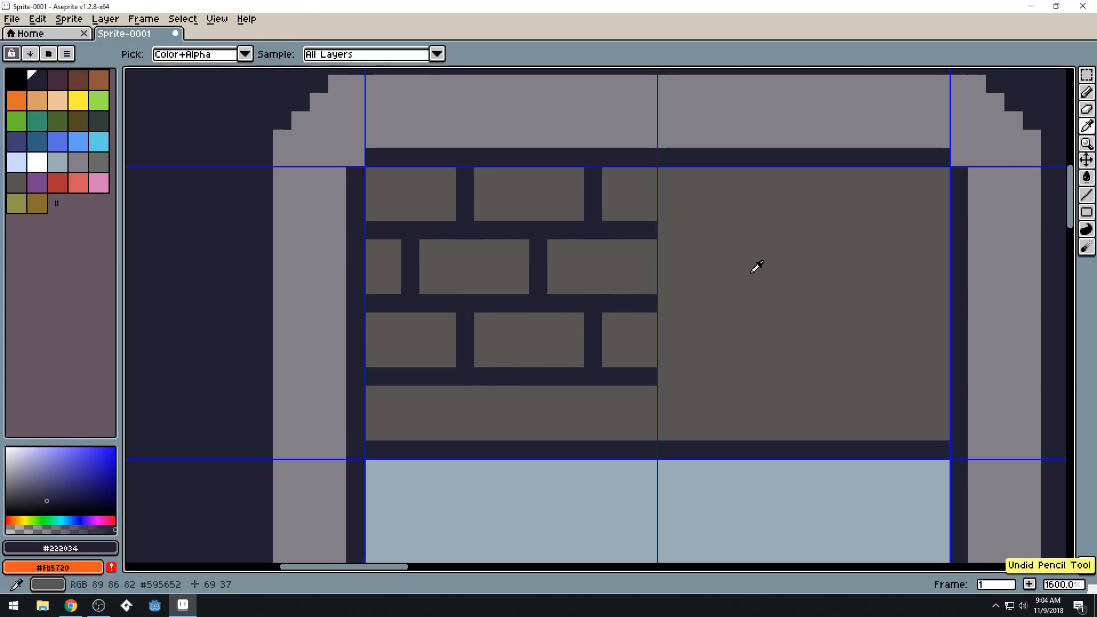
Move the right-hand joint in each of the top three brick rows 1 px to the right, refilling the gaps with #595652
mouse_move(556, 247)
left_mouse_down()
mouse_move(553, 284)
mouse_move(535, 283)
mouse_move(539, 253)
left_mouse_up()
left_click(503, 264, "alt")
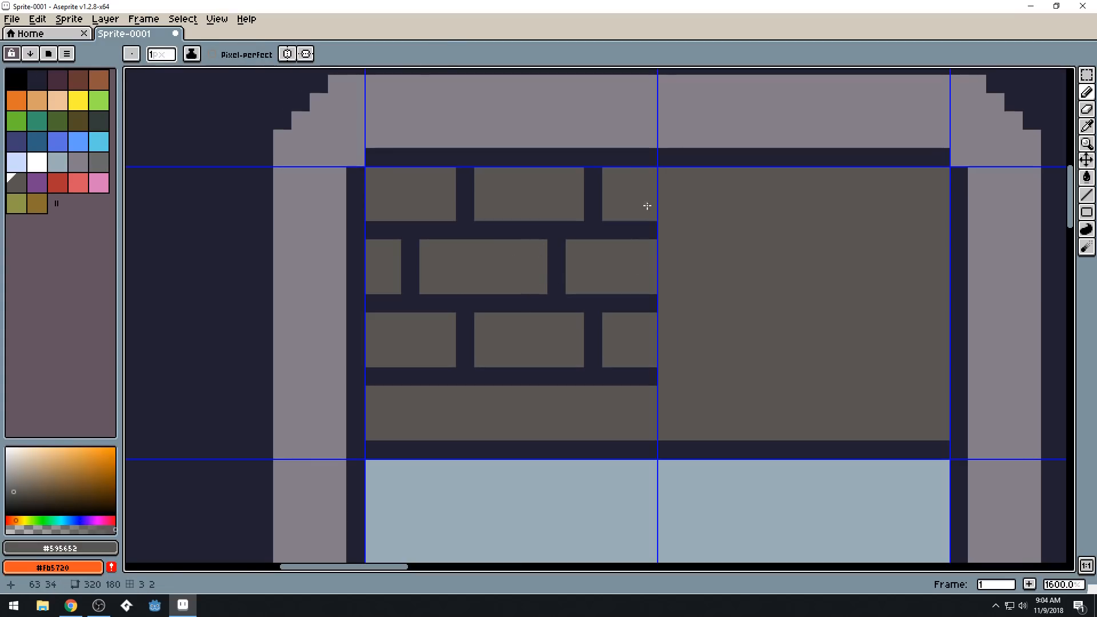
left_click(600, 207, "alt")
mouse_move(605, 213)
left_mouse_down()
mouse_move(607, 184)
mouse_move(587, 177)
mouse_move(590, 212)
left_mouse_up()
left_click(558, 189, "alt")
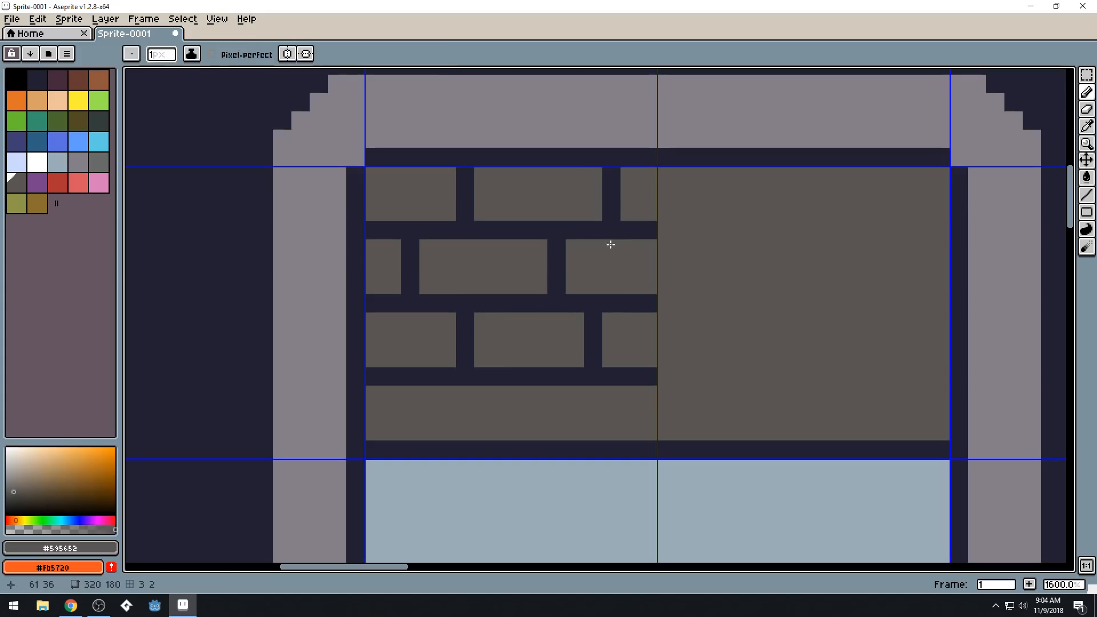
left_click(591, 328, "alt")
mouse_move(610, 318)
left_mouse_down()
mouse_move(611, 359)
mouse_move(574, 344)
mouse_move(594, 322)
mouse_move(593, 366)
left_mouse_up()
left_click(563, 337, "alt")
Add two navy vertical joints to the bottom brick row, aligned with those in the second row
left_click(565, 382, "alt")
left_click(562, 393)
left_click_drag(405, 394, 406, 421)
Copy the finished 16 × 16 px brick tile onto the neighbouring dark interior cell and deselect it
scroll(478, 257, "down", 6)
scroll(533, 247, "up", 6)
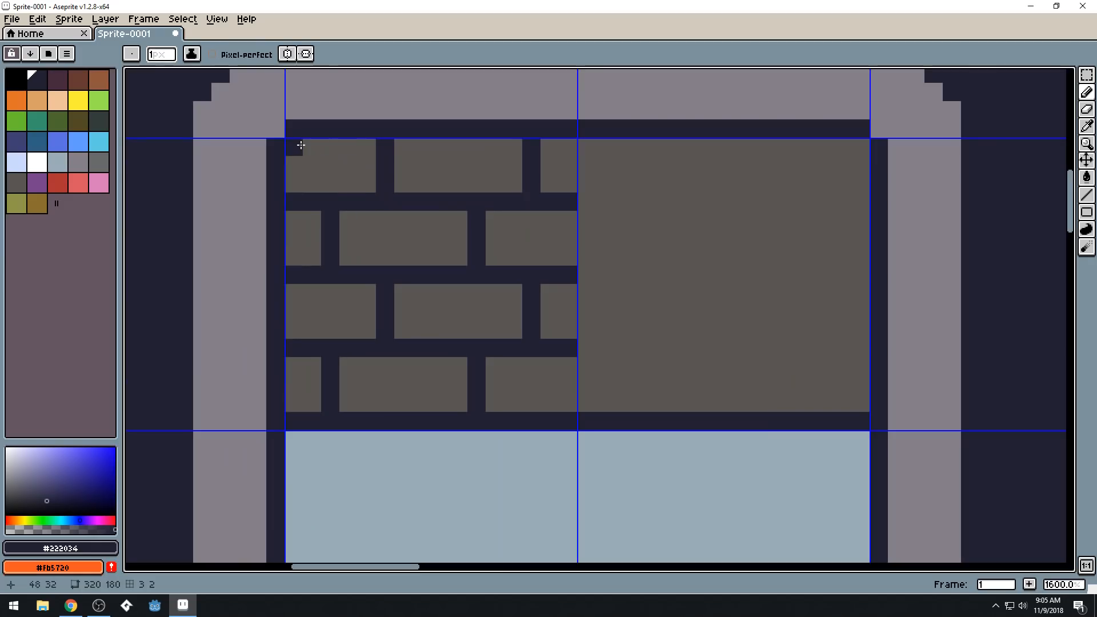
key("m")
left_click_drag(294, 150, 711, 351)
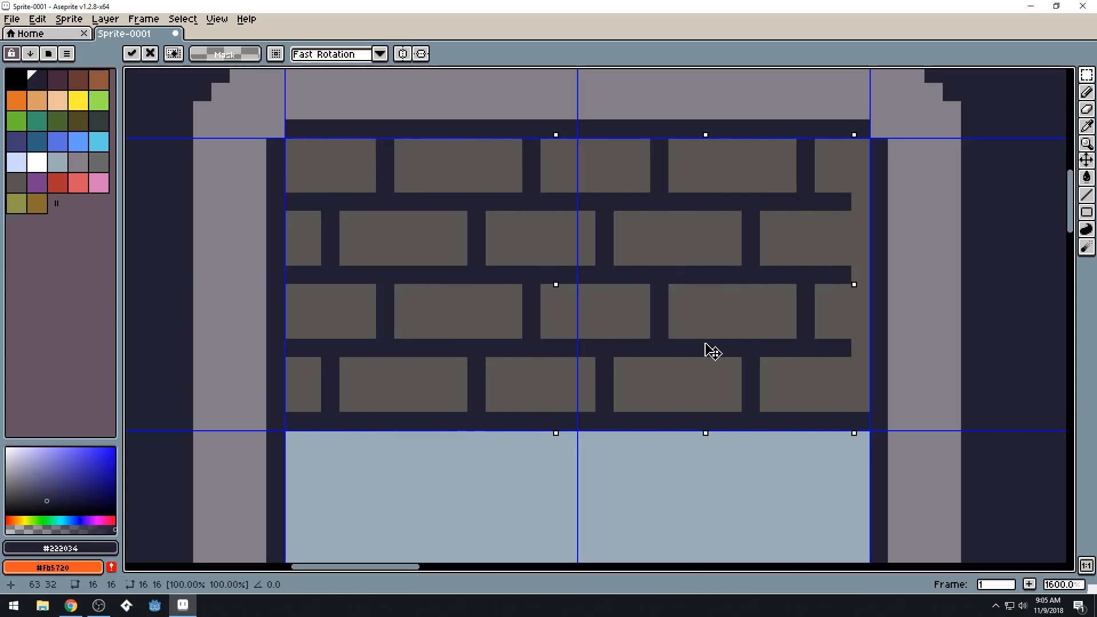
scroll(628, 312, "down", 5)
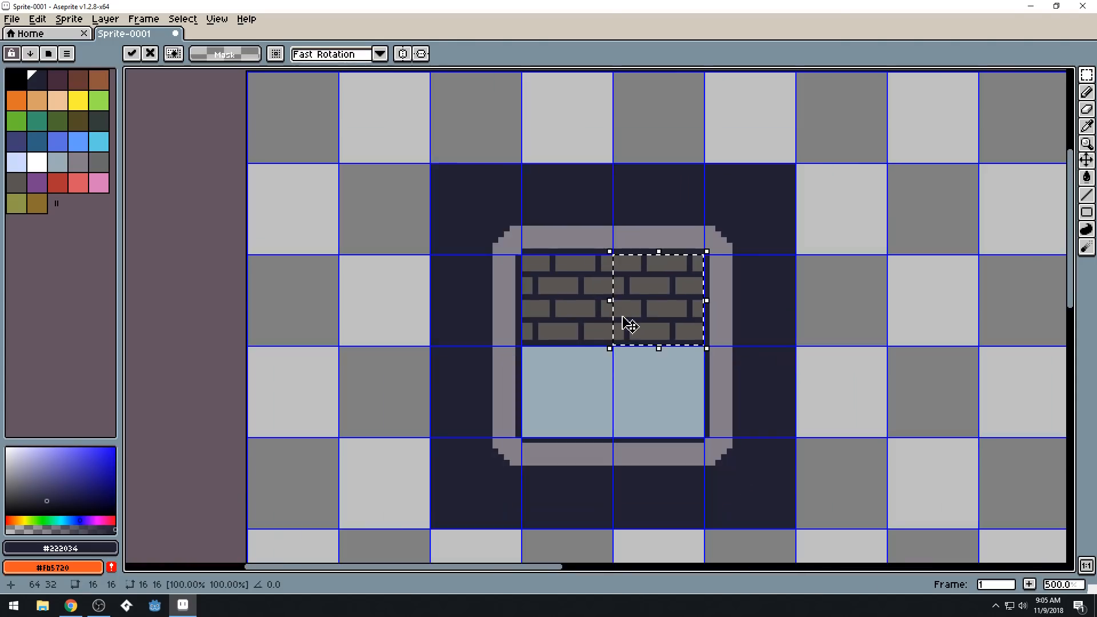
left_click(603, 394)
scroll(594, 224, "down", 3)
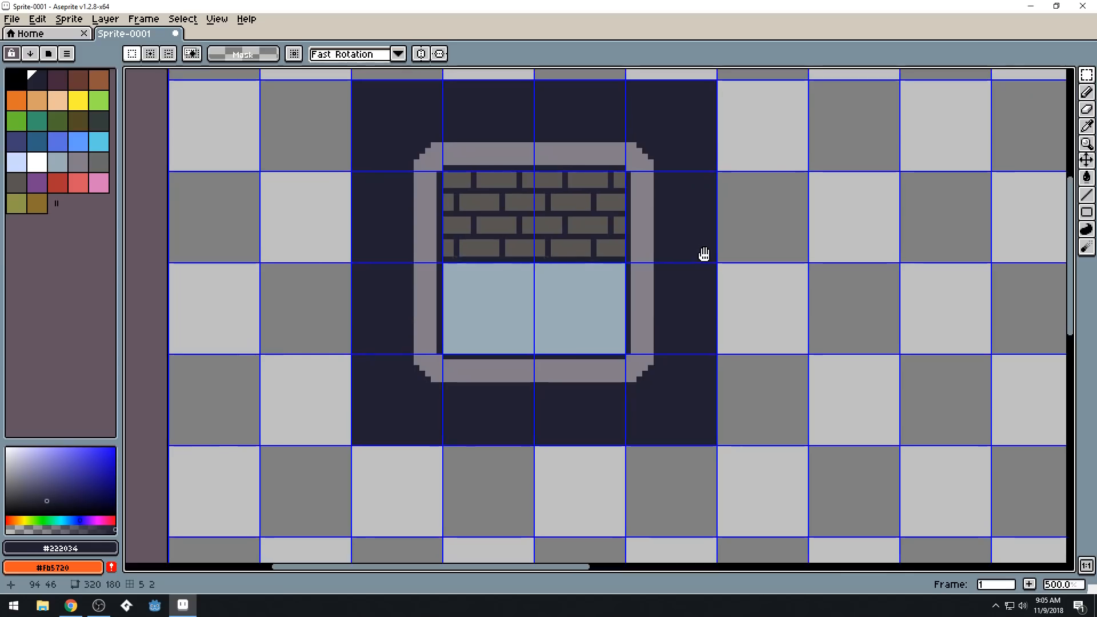
Examine how the brick pattern runs across both wall tiles and meets the grey border
scroll(709, 310, "up", 4)
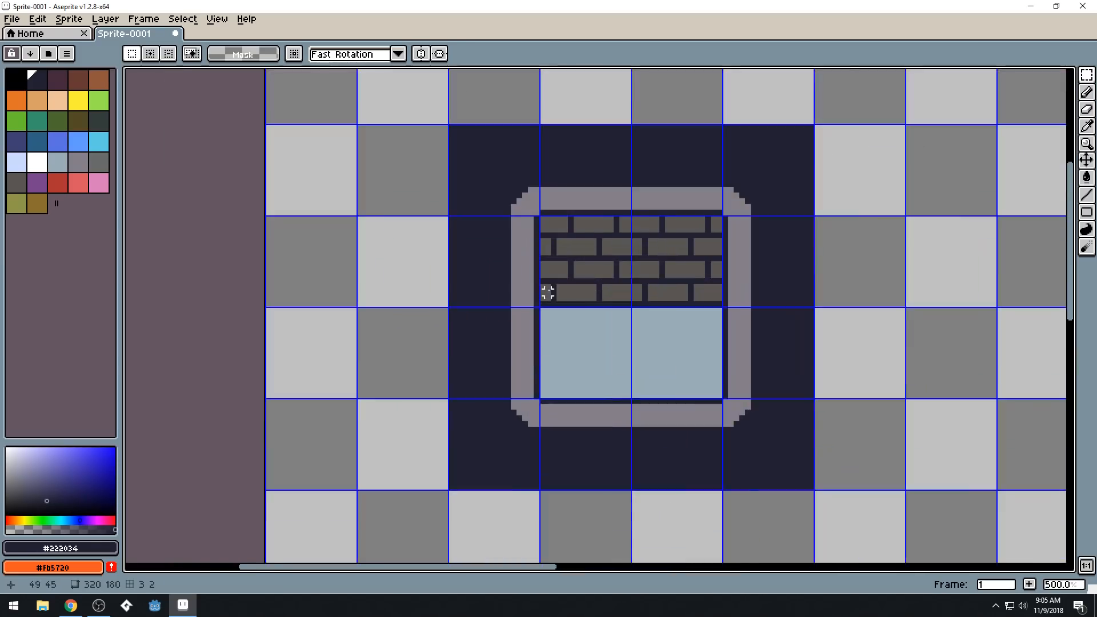
scroll(597, 309, "up", 3)
scroll(507, 355, "down", 2)
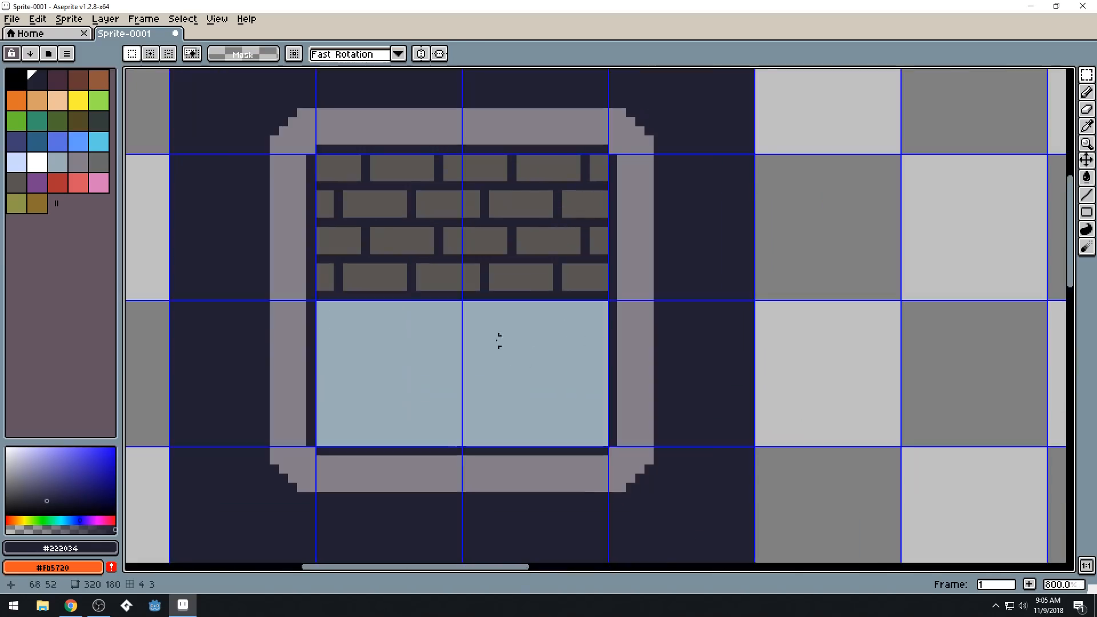
left_click_drag(539, 343, 590, 353)
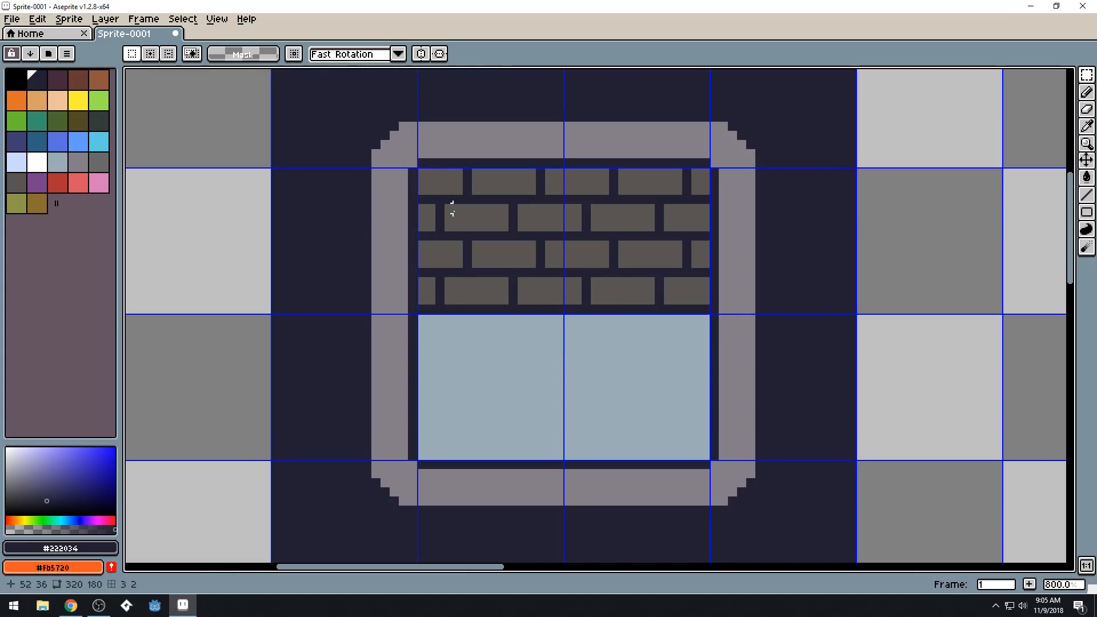
scroll(473, 279, "left", 1)
key("b")
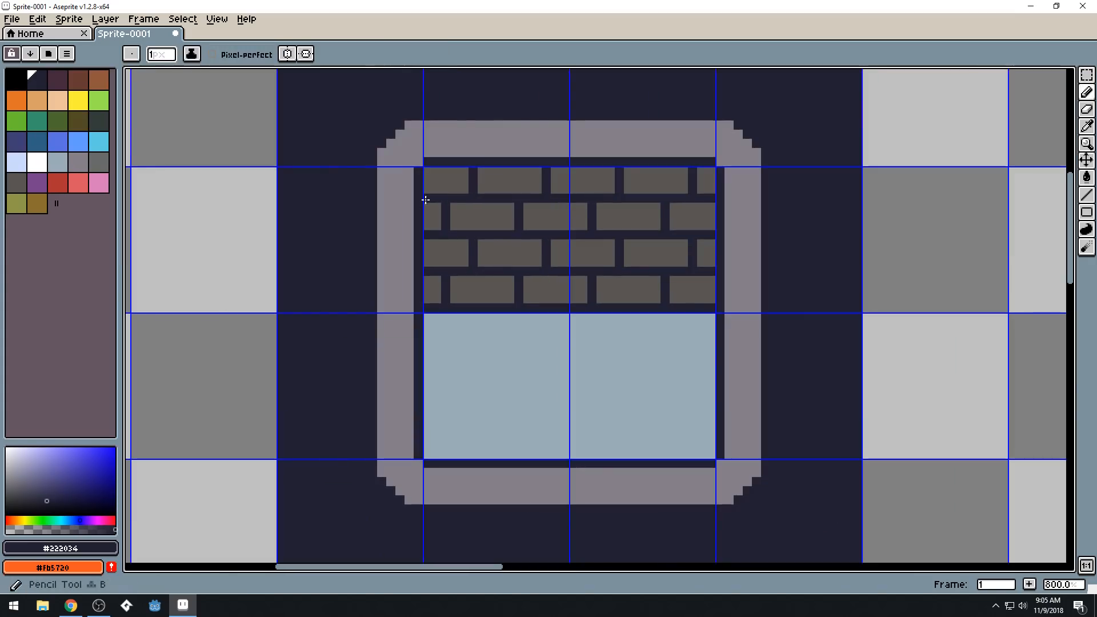
scroll(473, 280, "up", 3)
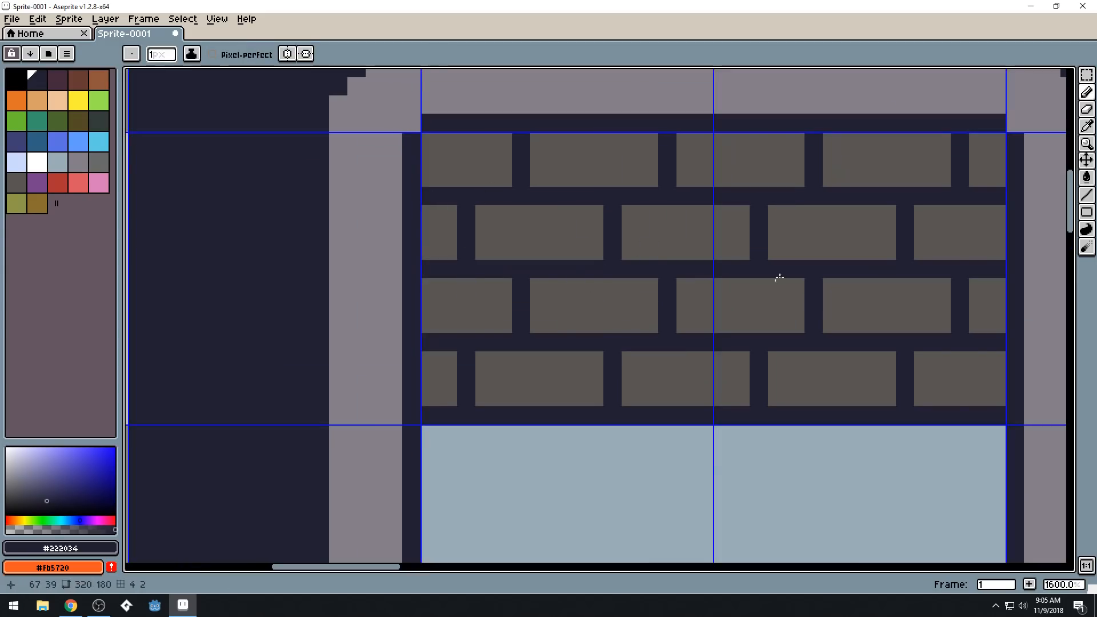
left_click_drag(630, 287, 566, 356)
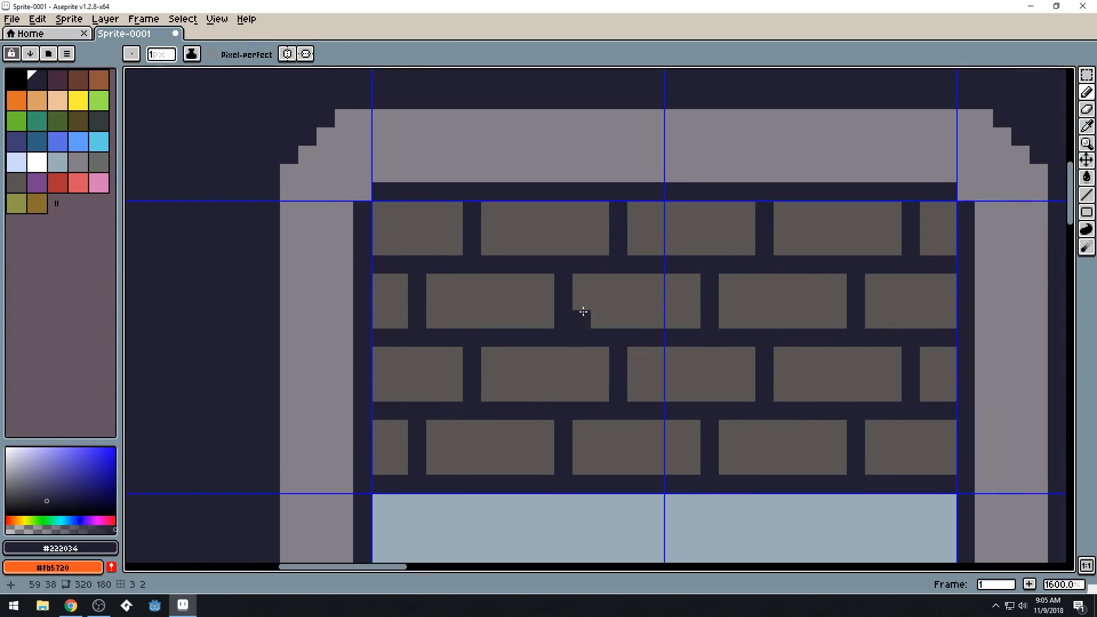
scroll(531, 166, "up", 3)
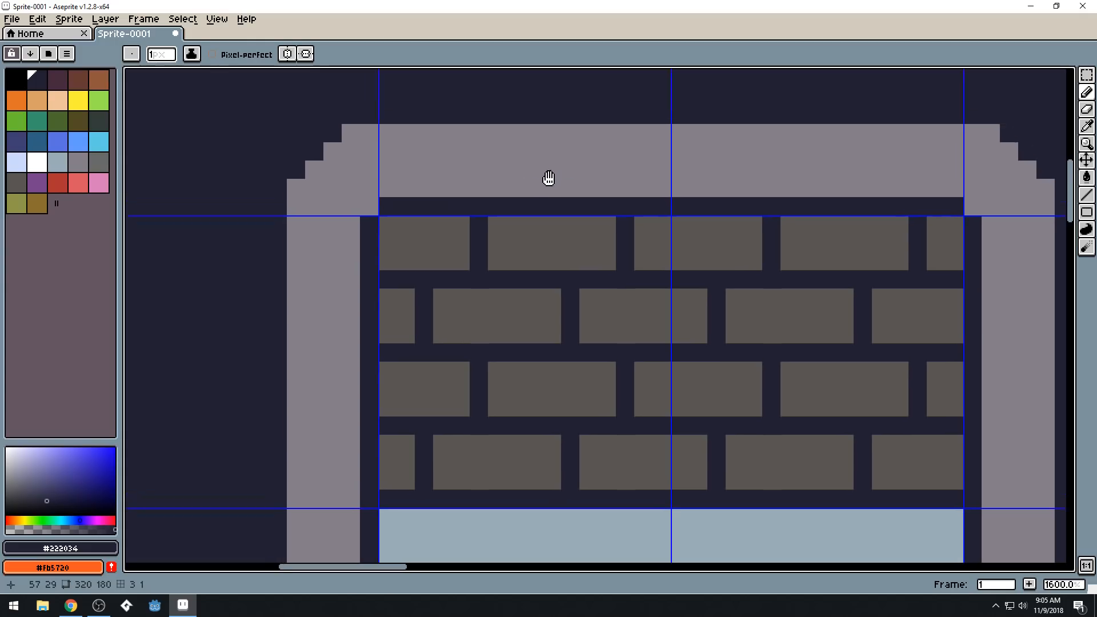
Split the left grey border beside the brick wall into 3 px high blocks with four 1 px navy lines level with the mortar rows
scroll(472, 188, "down", 3)
scroll(473, 188, "left", 3)
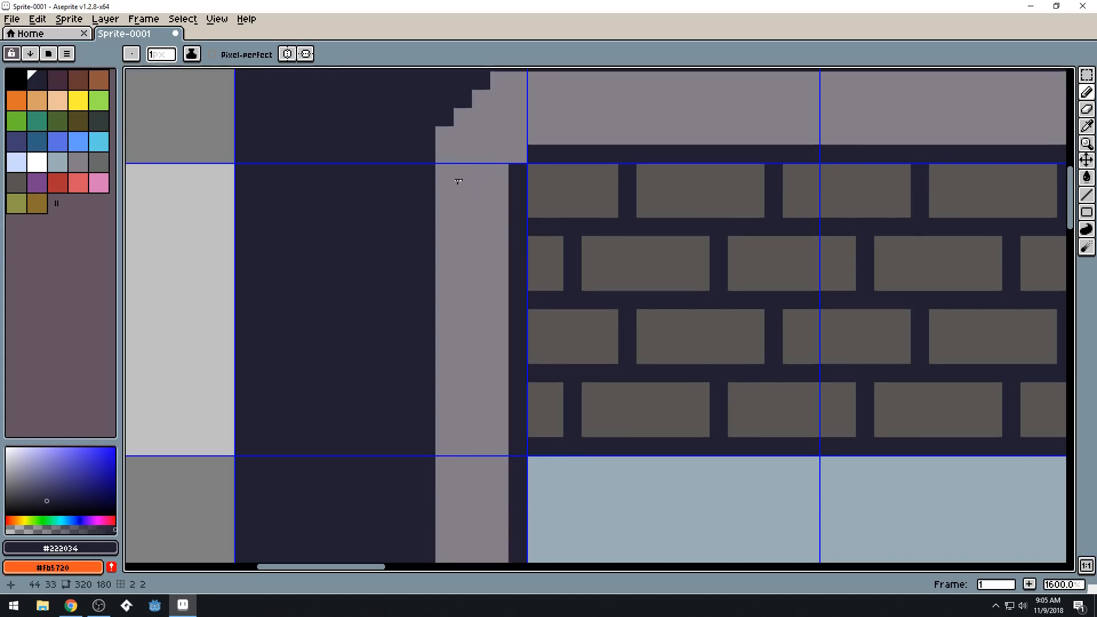
left_click(507, 230)
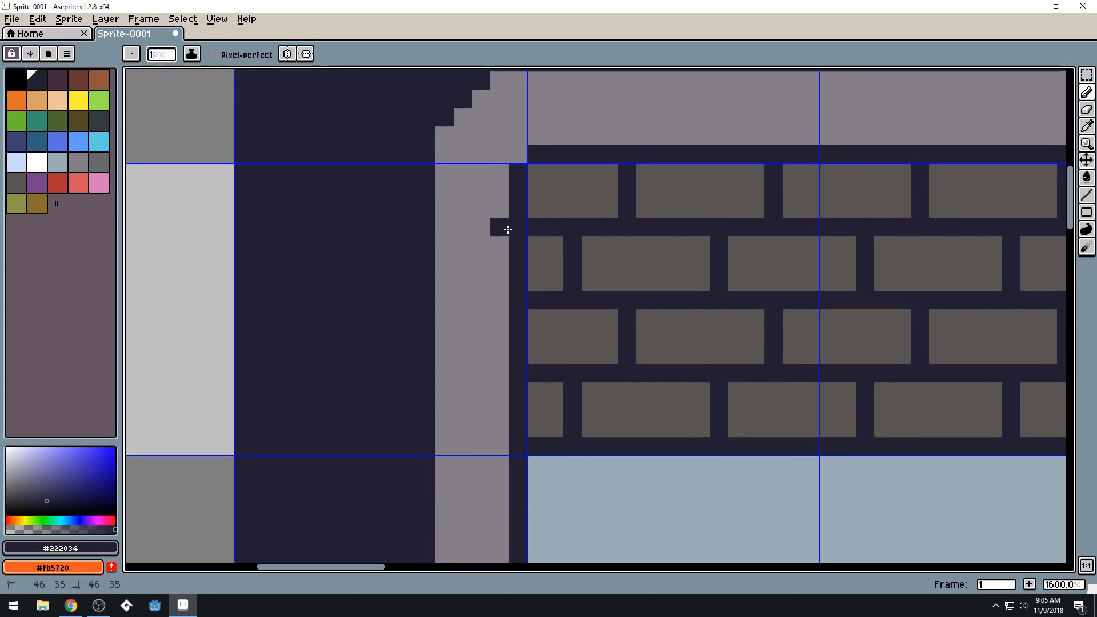
left_click_drag(500, 300, 444, 300)
left_click_drag(501, 369, 451, 376)
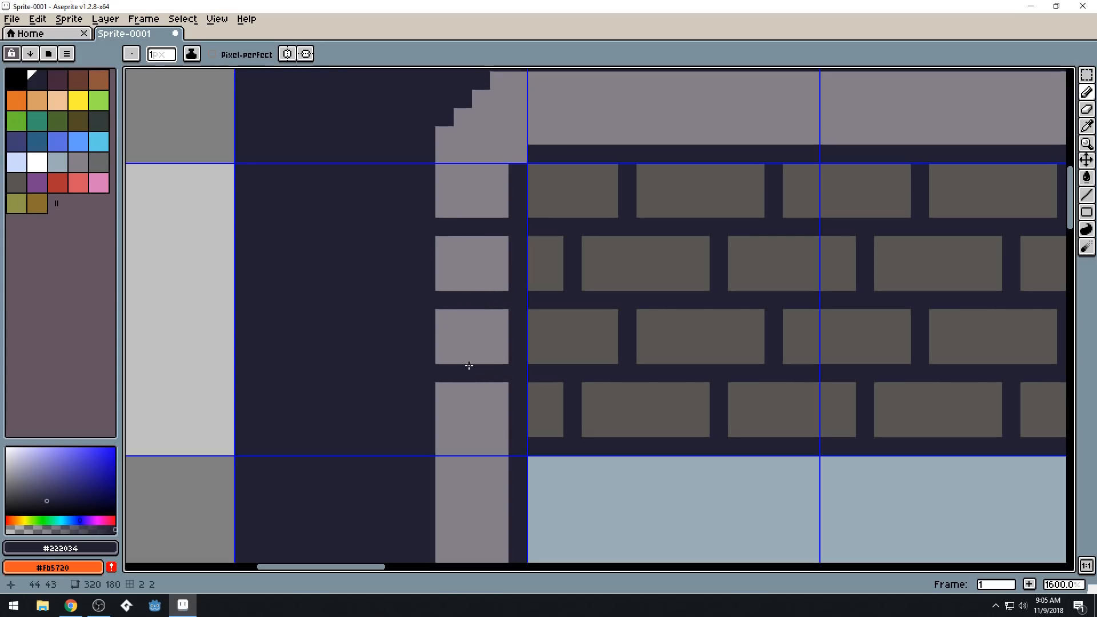
left_click_drag(497, 444, 444, 446)
scroll(443, 289, "down", 2)
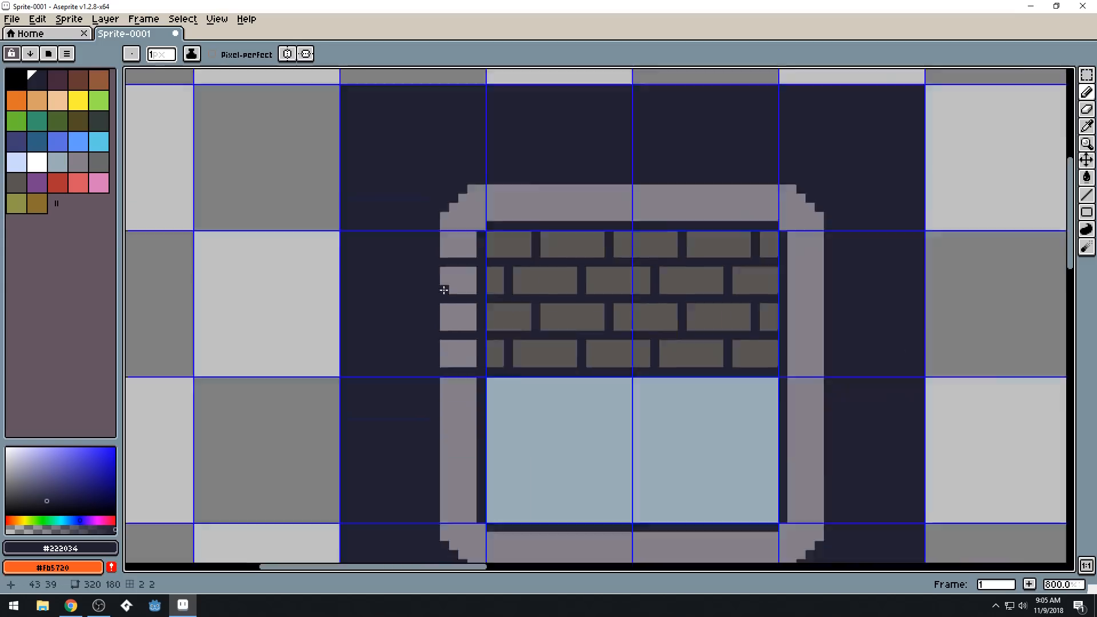
scroll(444, 289, "down", 2)
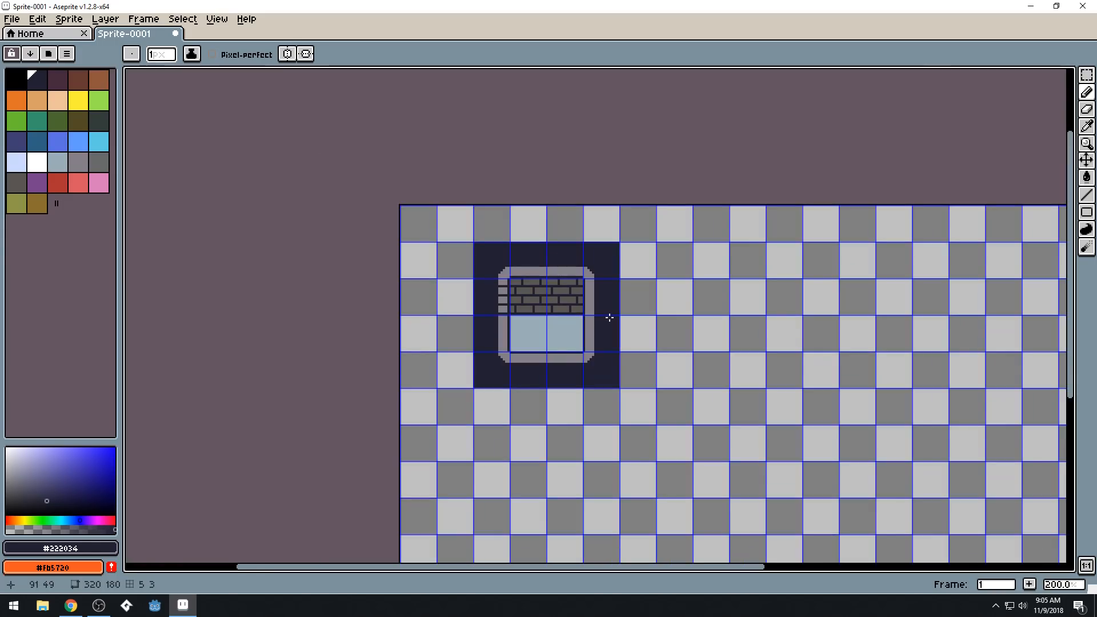
Separate the top-left border corner from the adjoining border with 1 px navy lines below it and along its right side
scroll(537, 279, "up", 6)
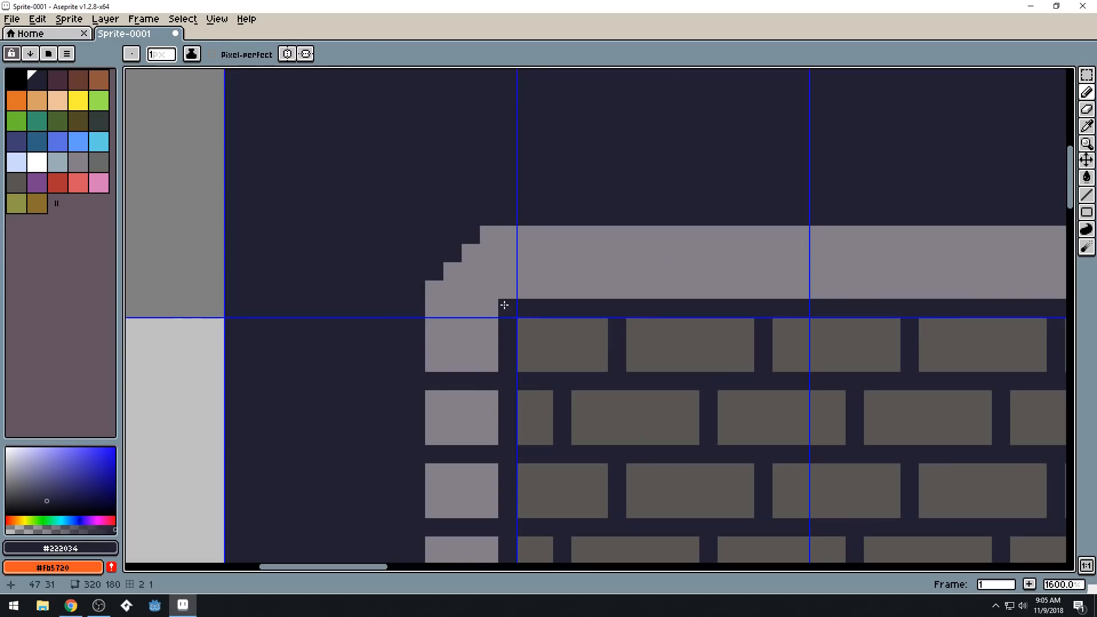
left_click(440, 304)
left_click_drag(507, 289, 507, 238)
scroll(501, 203, "down", 6)
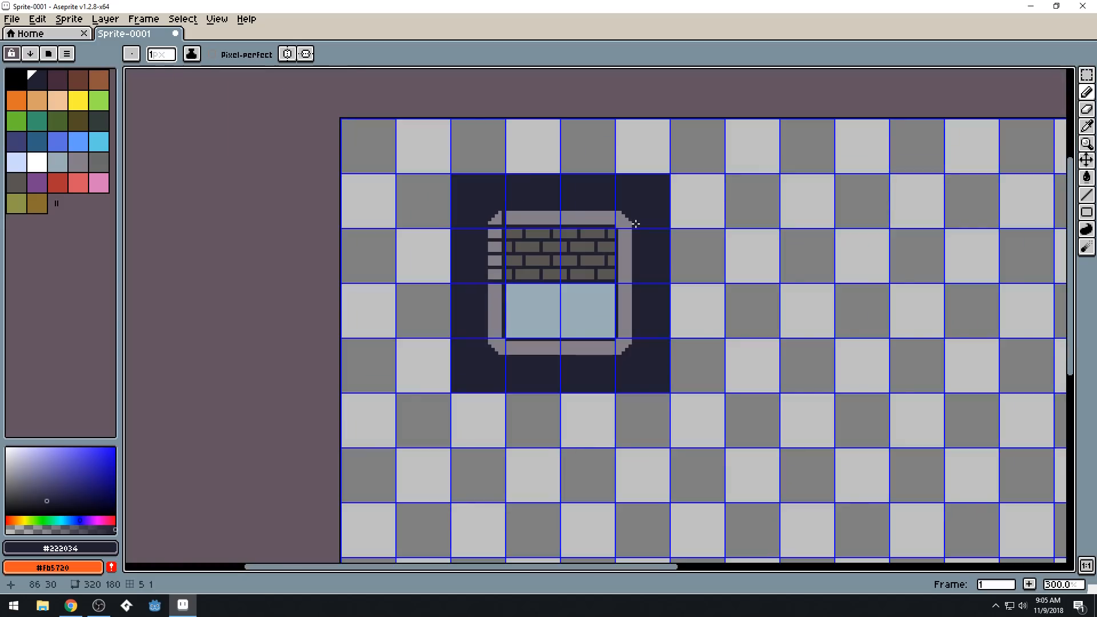
Fill the stepped edge of the top-left border corner with grey #847e87, leaving only the outermost pixel navy
scroll(559, 226, "up", 9)
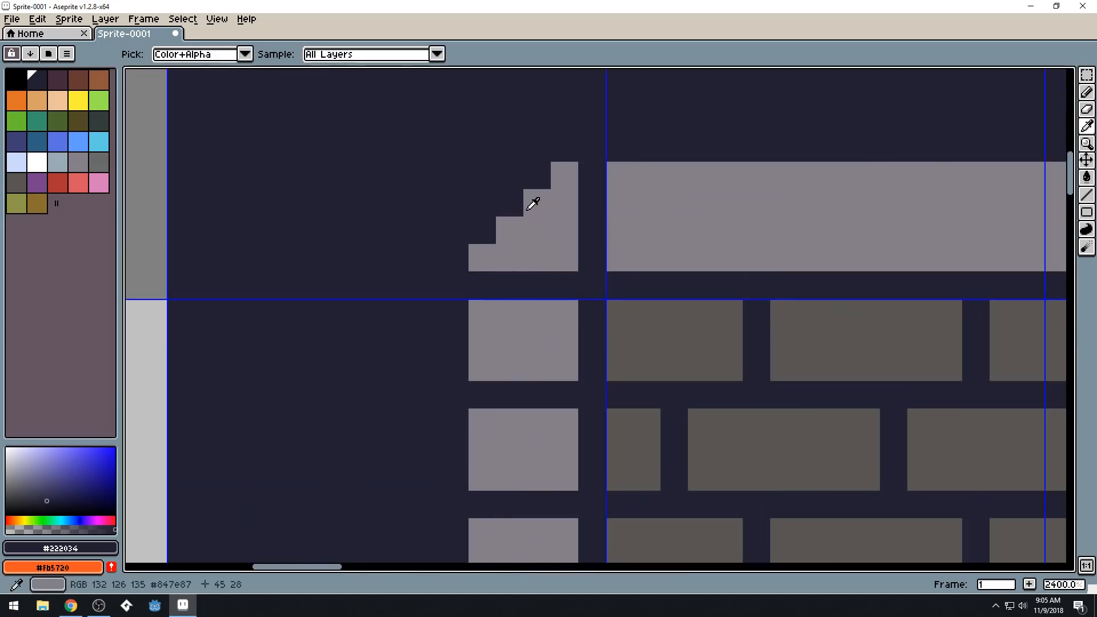
left_click(529, 201, "alt")
left_click(509, 183)
left_click(482, 200)
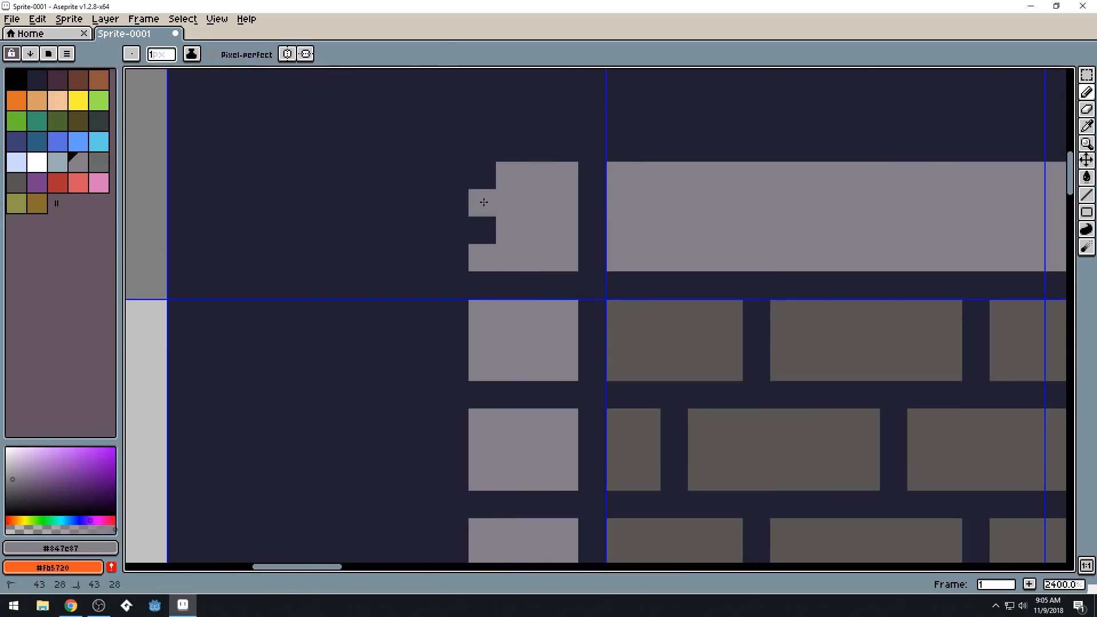
left_click(482, 230)
Square off the top-right border corner with grey #847e87 pixels, leaving only its outermost pixel navy
scroll(632, 310, "down", 9)
scroll(689, 352, "up", 7)
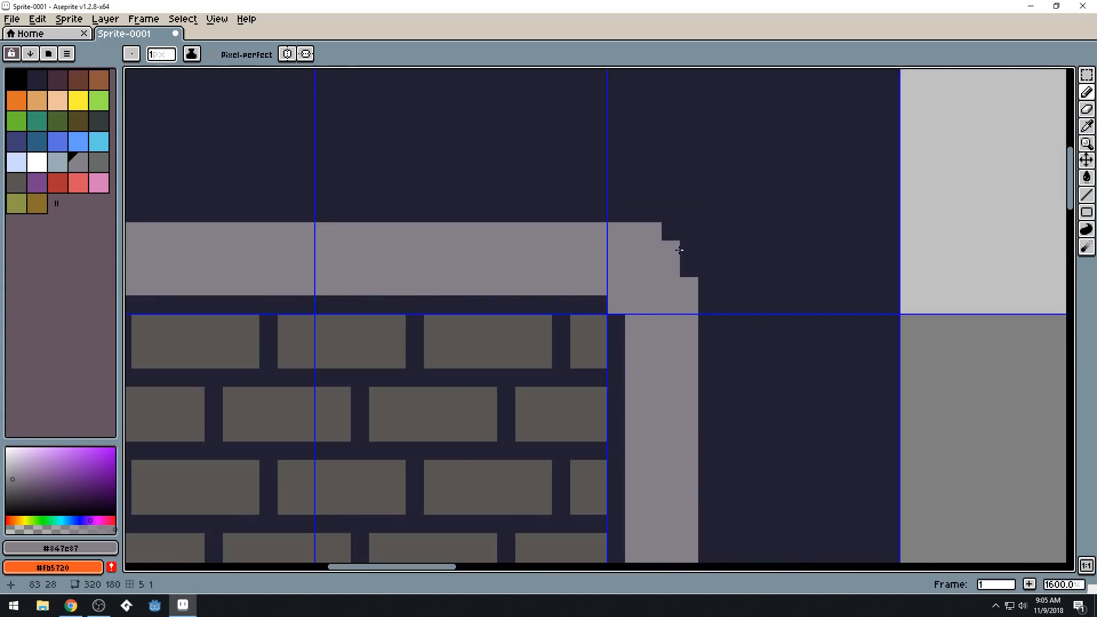
left_click(671, 231)
left_click(689, 267)
left_click(689, 250)
Square off both bottom border corners with grey #847e87 pixels, leaving only the outermost pixel of each navy
scroll(680, 263, "down", 6)
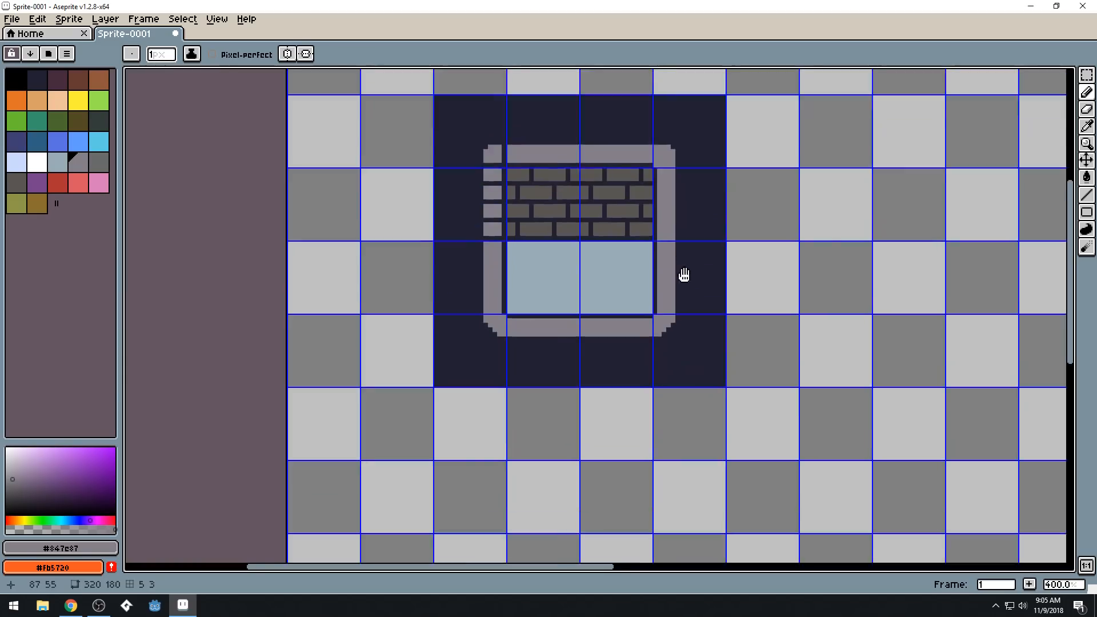
scroll(667, 320, "up", 5)
left_click(661, 366)
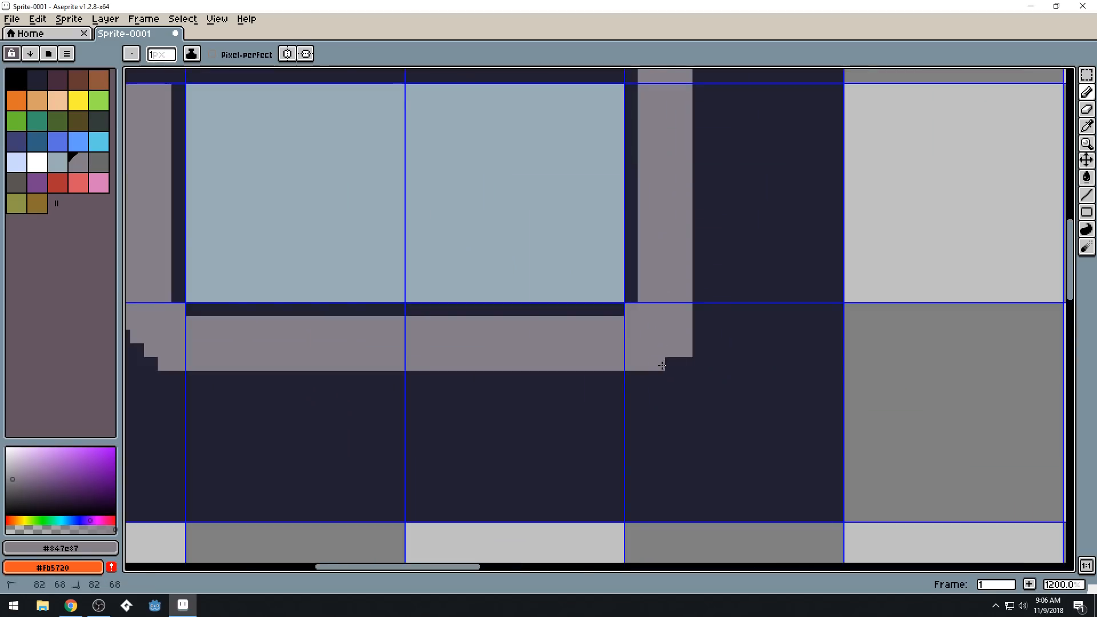
scroll(669, 366, "left", 5)
left_click(427, 376)
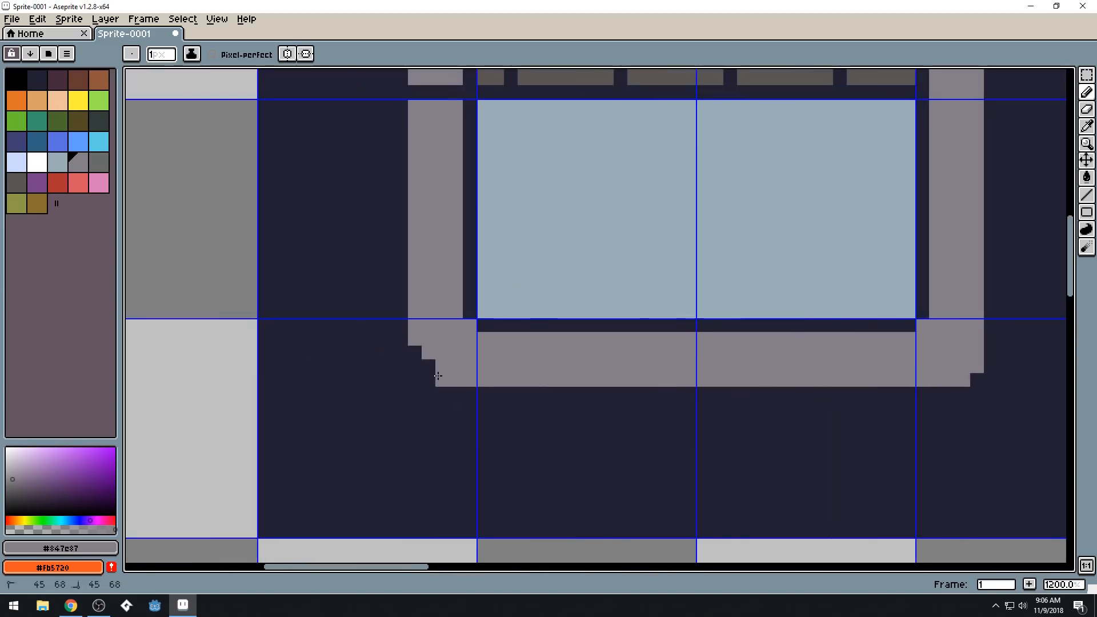
scroll(414, 361, "down", 3)
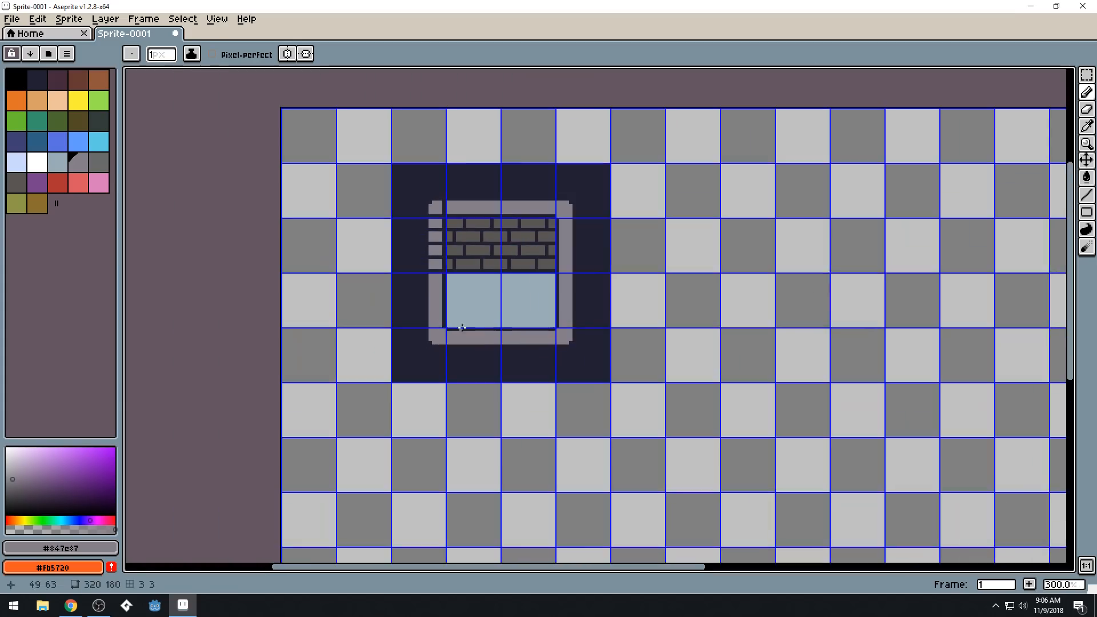
Shift the upper navy joints of the left border's wall tile two pixels up, filling the old joints with grey #847e87
scroll(463, 250, "up", 3)
scroll(537, 291, "down", 4)
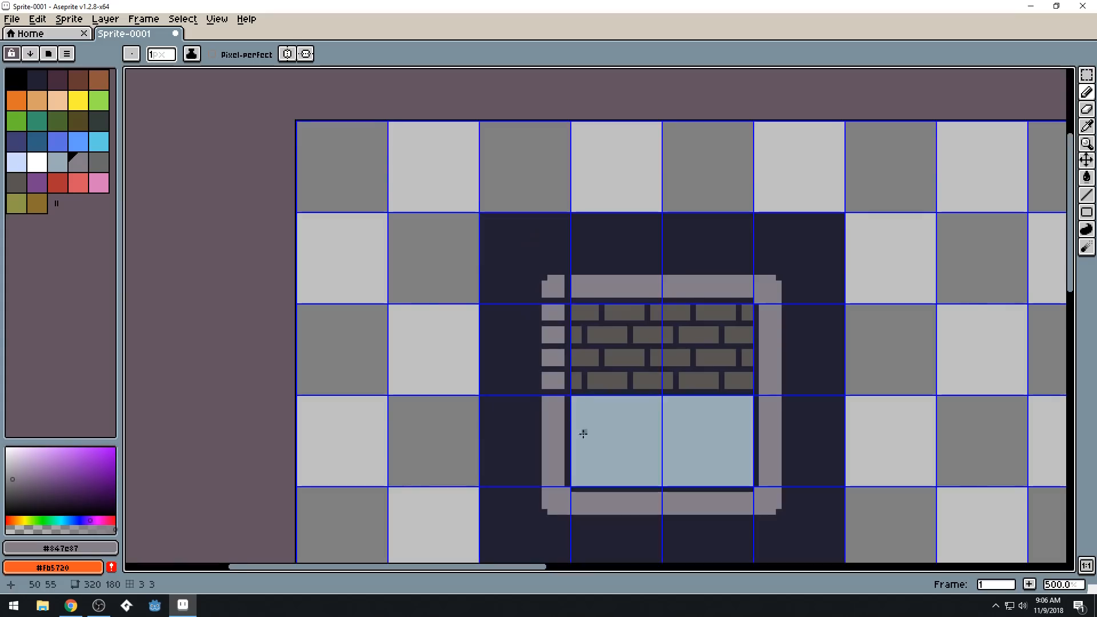
left_click_drag(566, 410, 418, 346)
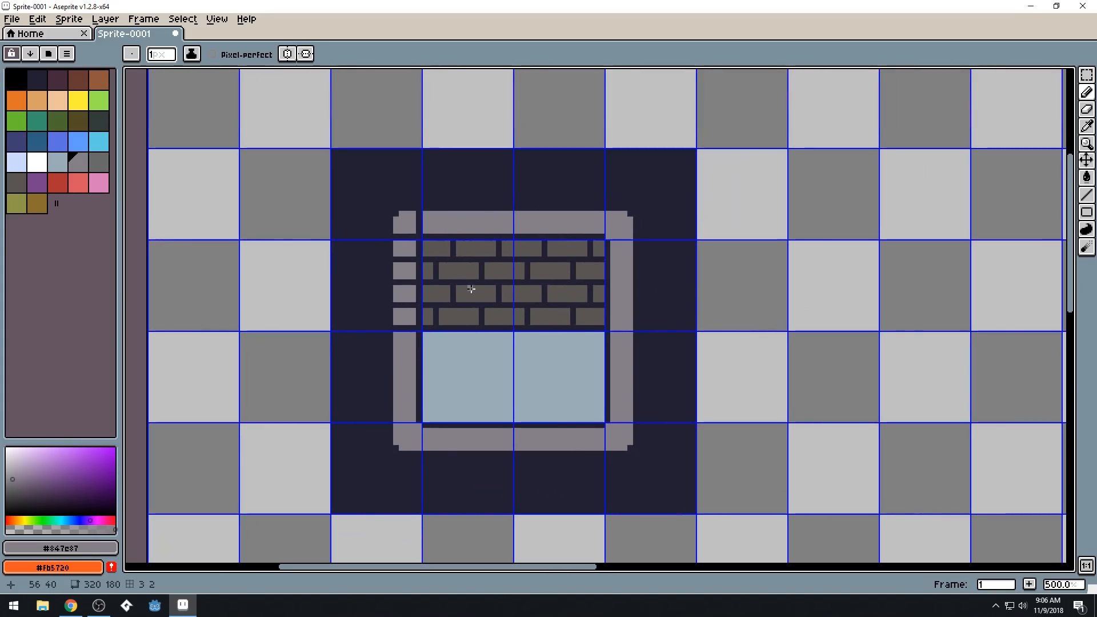
scroll(470, 289, "up", 5)
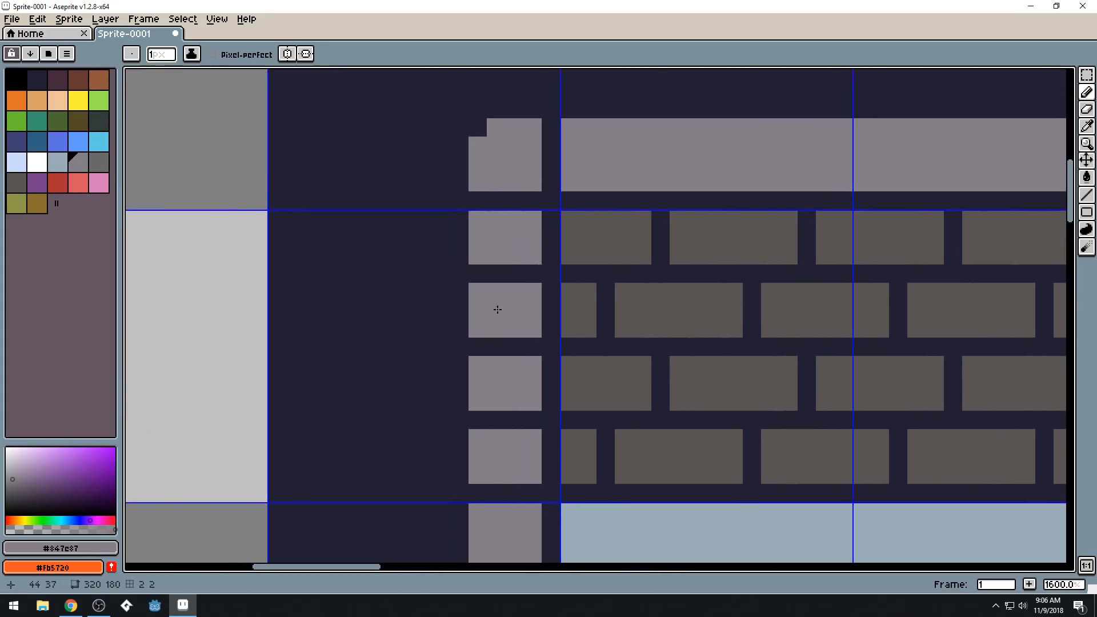
key("i")
key("b")
left_click(510, 276, "alt")
left_click(479, 310)
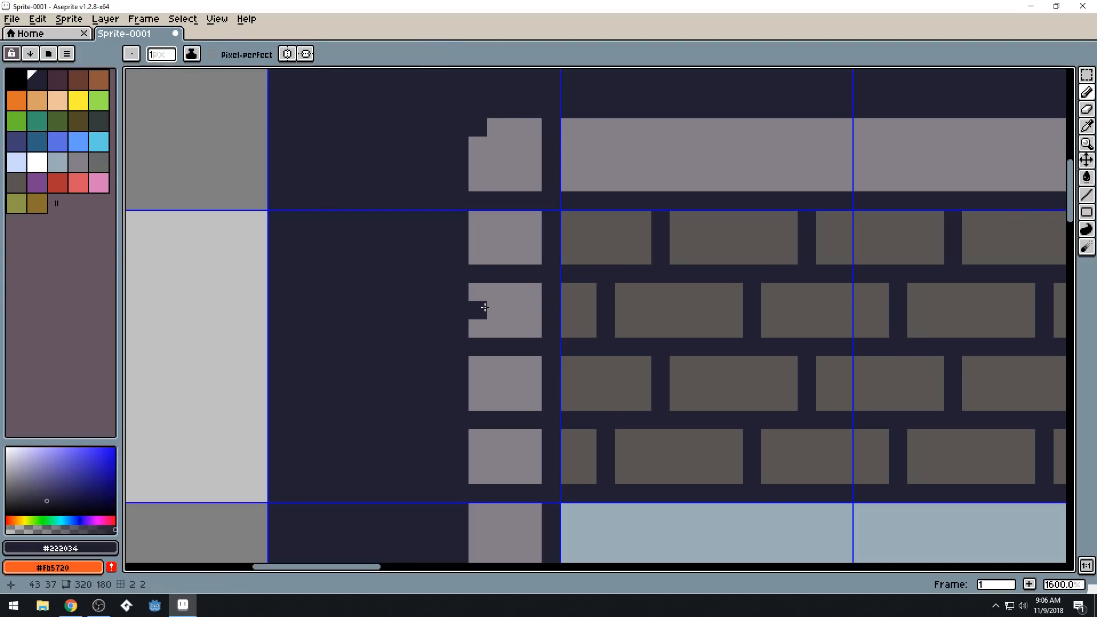
left_click_drag(484, 307, 534, 308)
mouse_move(531, 237)
left_mouse_down()
mouse_move(486, 242)
mouse_move(499, 262)
mouse_move(482, 269)
mouse_move(534, 268)
left_mouse_up()
left_click(504, 252, "alt")
left_click(522, 204)
left_click_drag(531, 194, 497, 197)
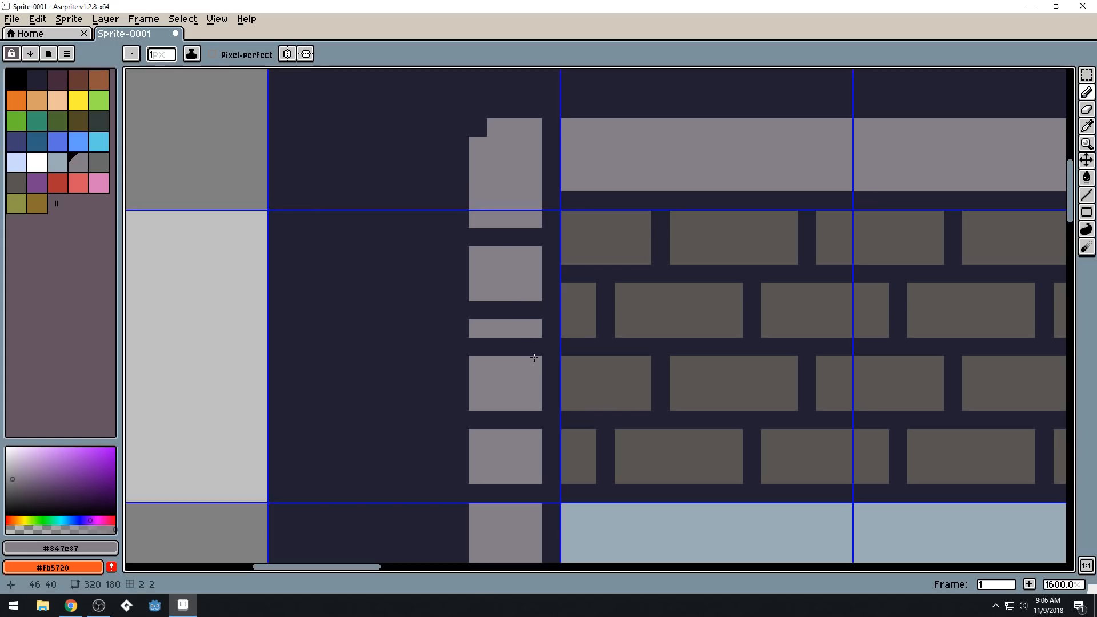
Redraw the lower two navy joints of the left border's wall tile two pixels higher and fill the remaining old joints grey
key("alt")
left_click(512, 304, "alt")
mouse_move(477, 383)
left_mouse_down()
mouse_move(527, 384)
mouse_move(529, 368)
mouse_move(526, 346)
mouse_move(478, 346)
left_mouse_up()
left_click(531, 366, "alt")
left_click(467, 457, "alt")
mouse_move(474, 458)
left_mouse_down()
mouse_move(536, 456)
mouse_move(486, 489)
left_mouse_up()
left_click(531, 480, "alt")
mouse_move(496, 421)
left_mouse_down()
mouse_move(533, 420)
mouse_move(480, 417)
left_mouse_up()
scroll(480, 417, "down", 3)
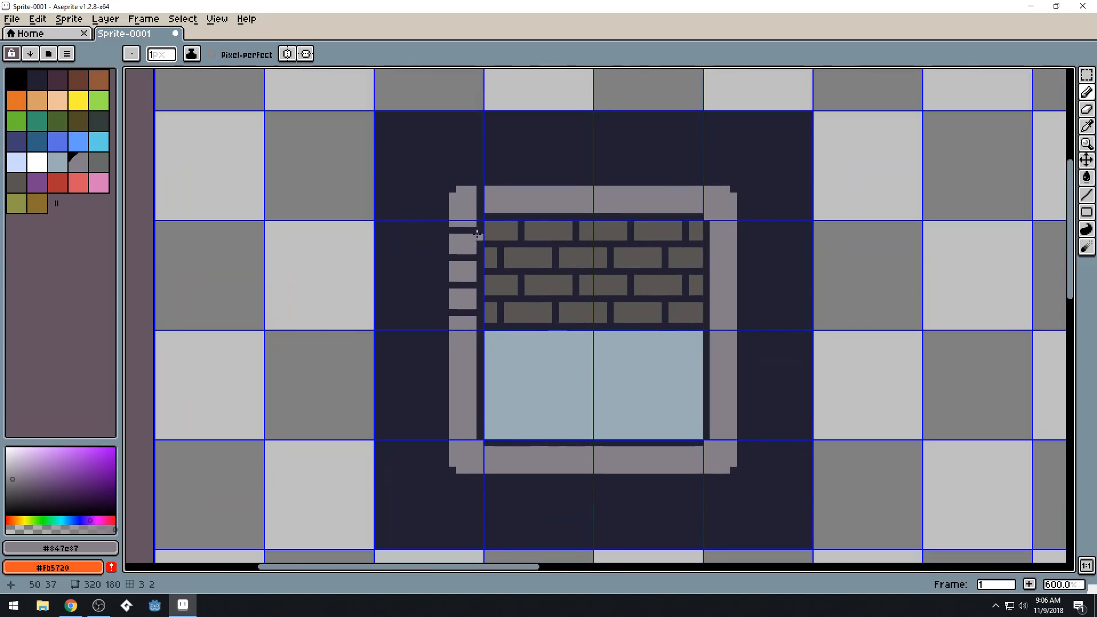
scroll(477, 233, "up", 4)
left_click(529, 311, "alt")
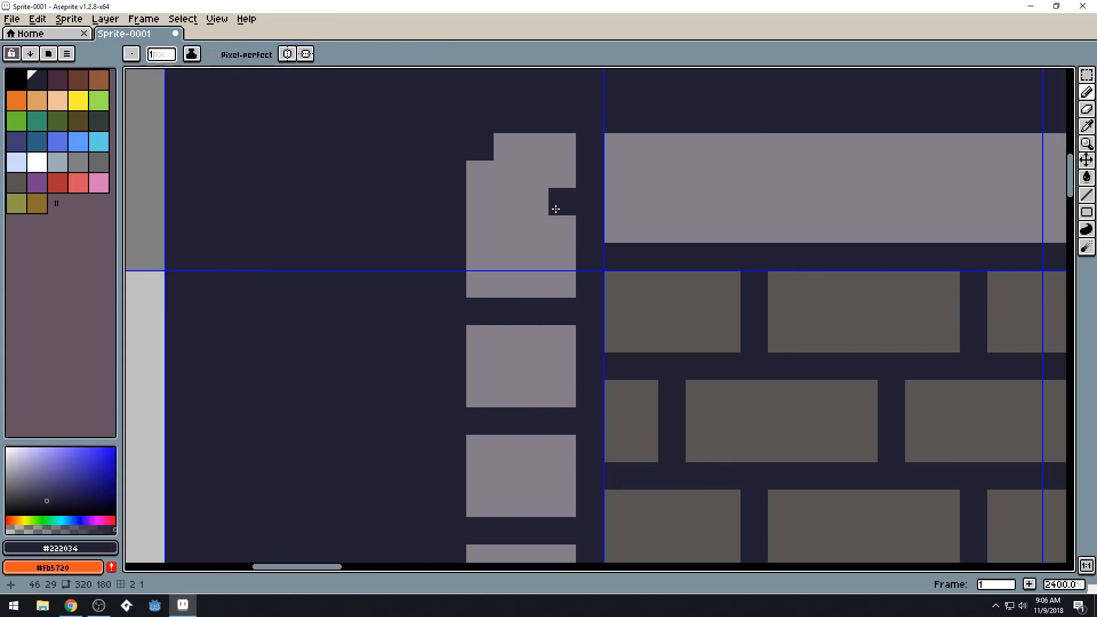
left_click_drag(553, 227, 482, 225)
scroll(482, 212, "down", 5)
left_click_drag(605, 325, 605, 284)
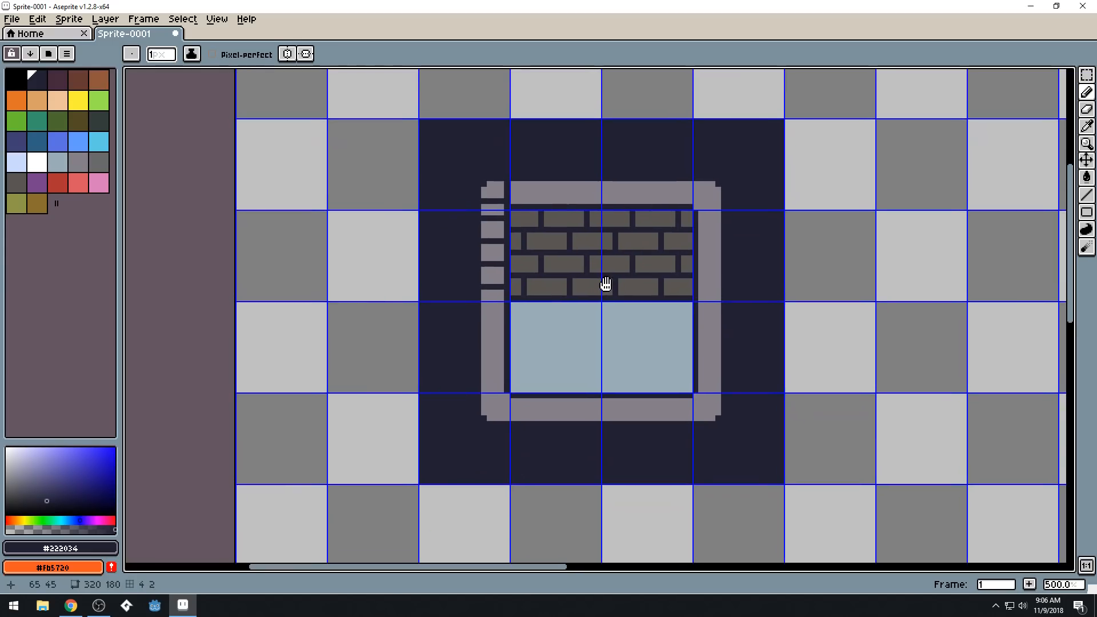
scroll(495, 201, "up", 2)
scroll(501, 186, "up", 5)
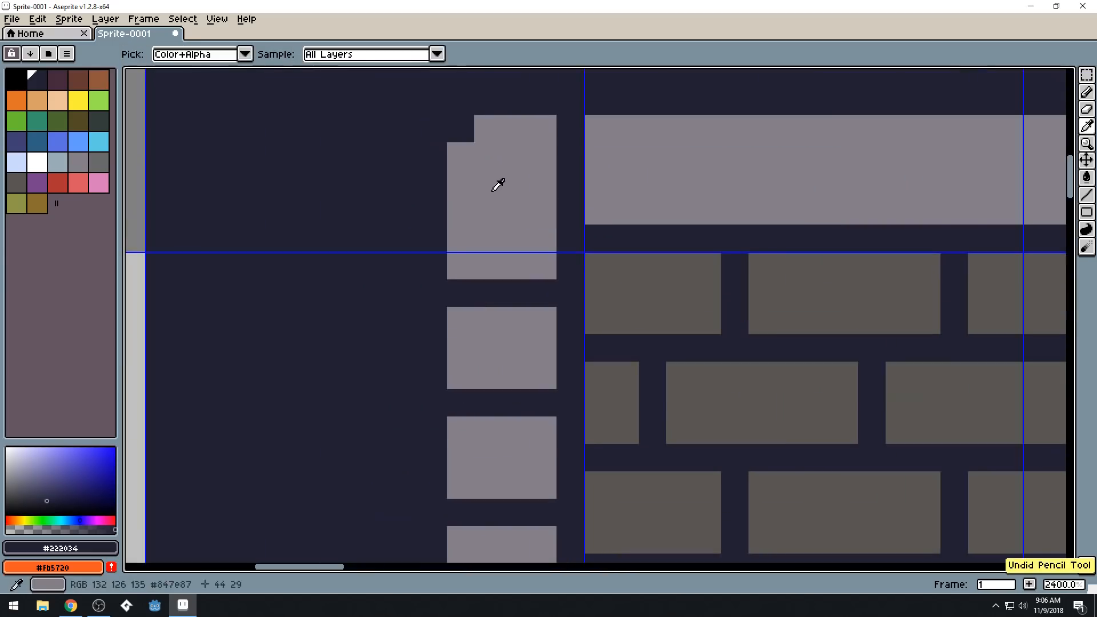
scroll(492, 184, "down", 7)
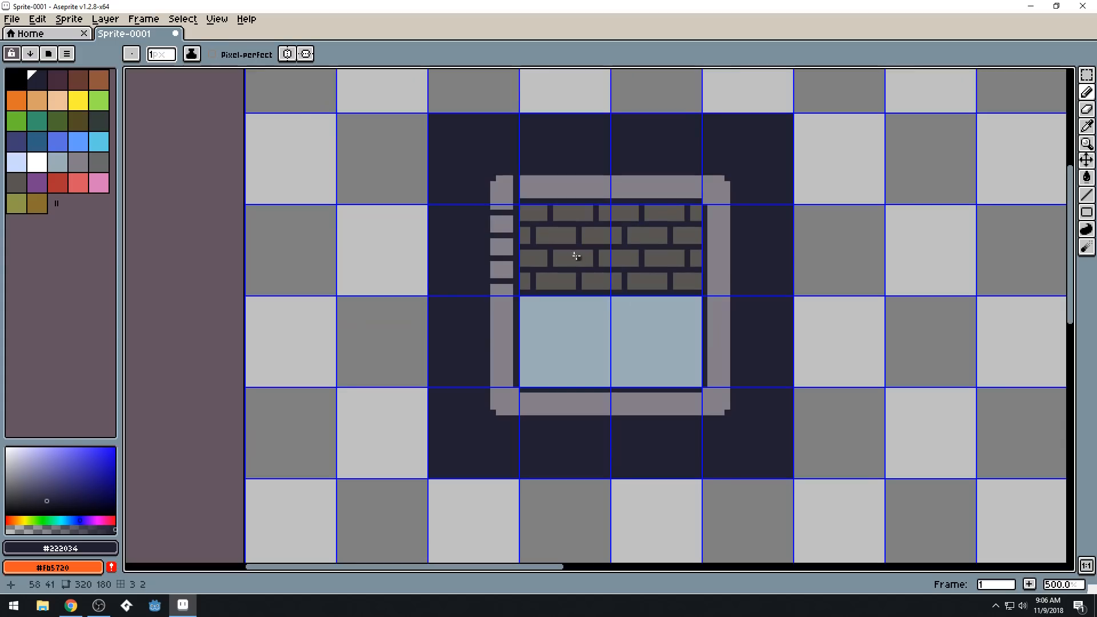
Copy the 16 × 16 px left border tile beside the bricks into the cell directly below, beside the floor
scroll(562, 233, "up", 2)
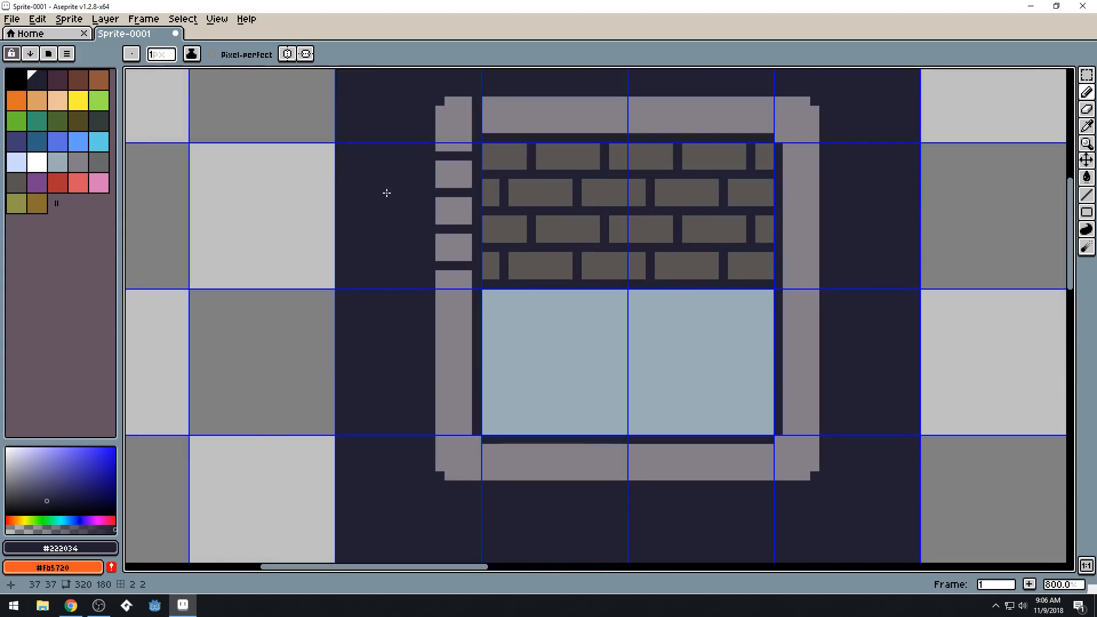
key("m")
left_click_drag(338, 145, 481, 290)
left_click(438, 240)
left_click_drag(439, 240, 436, 381)
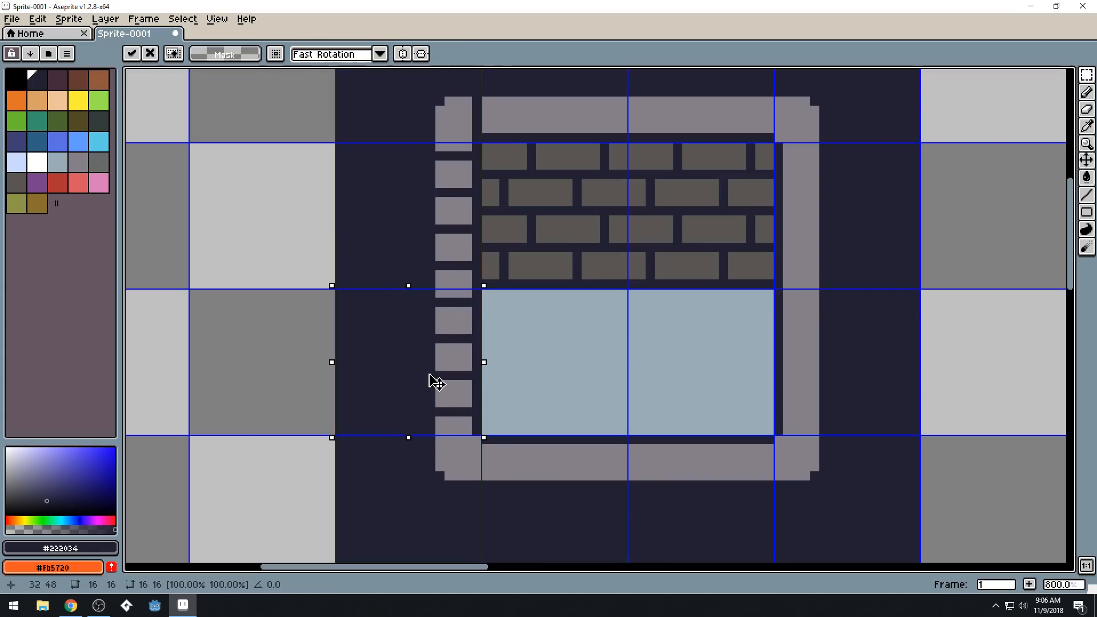
left_click(256, 329)
Clear the stray selection and separate the bottom-left border corner from the bottom border with a 1 px vertical navy line
key("b")
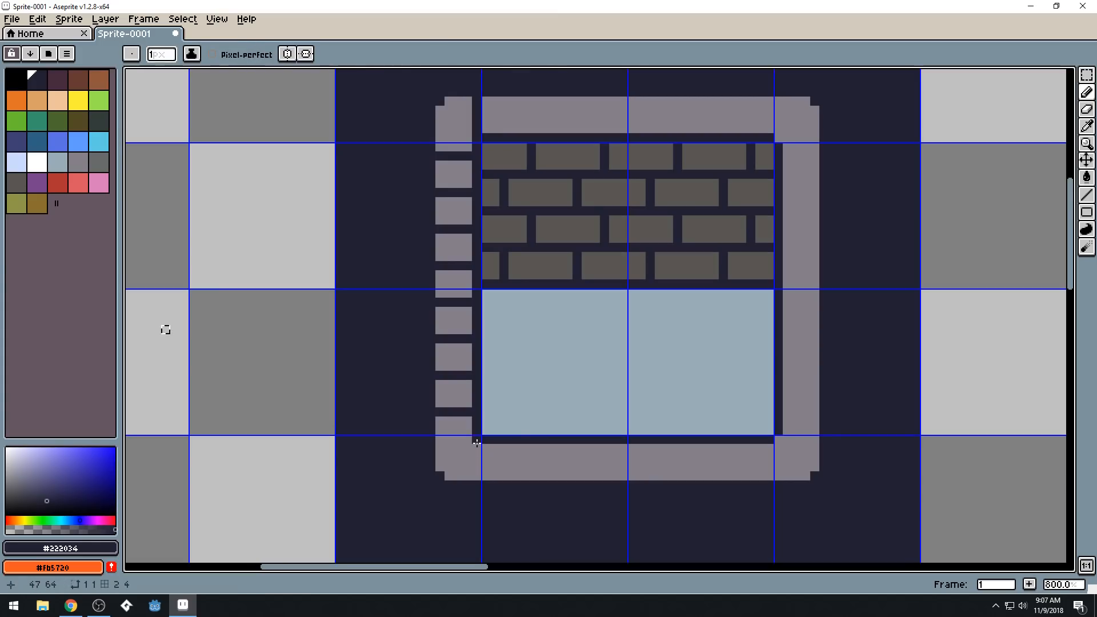
key("m")
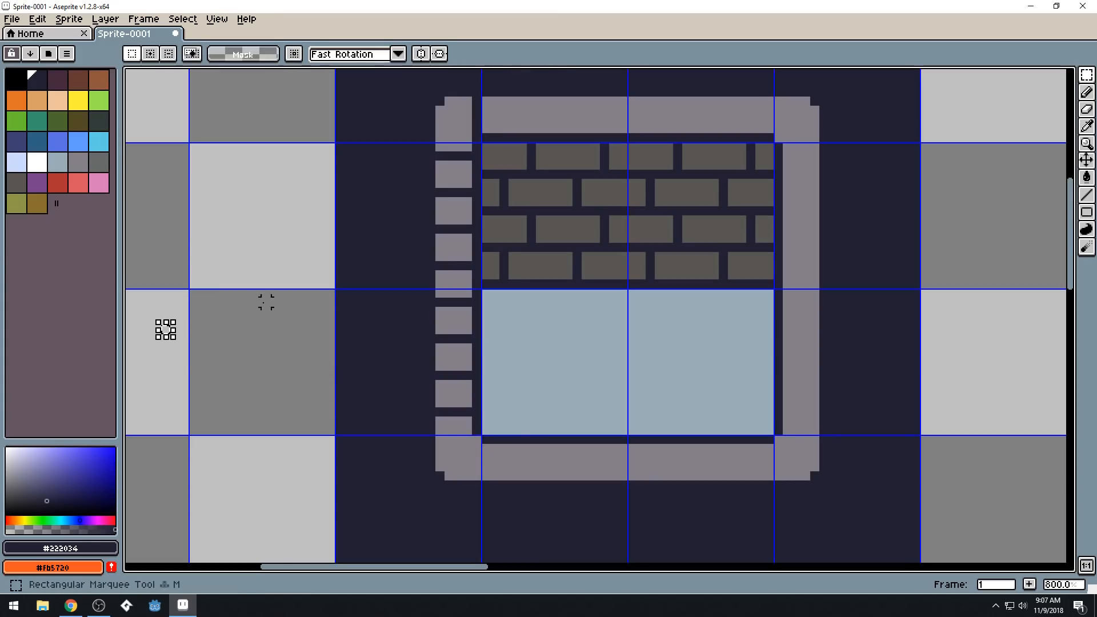
key("b")
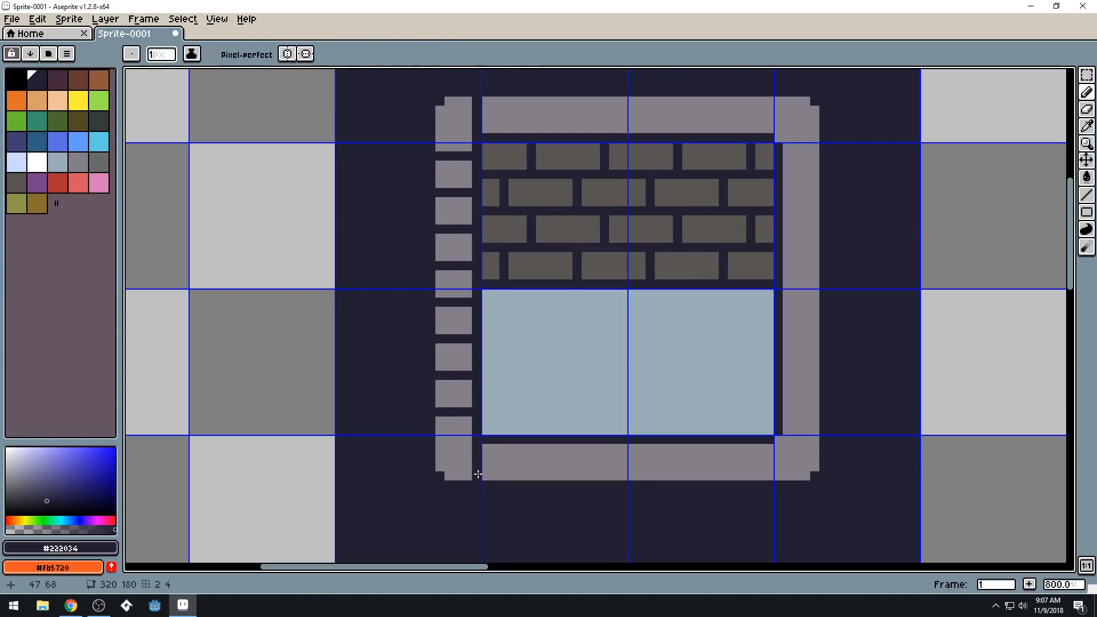
left_click(446, 474, "alt")
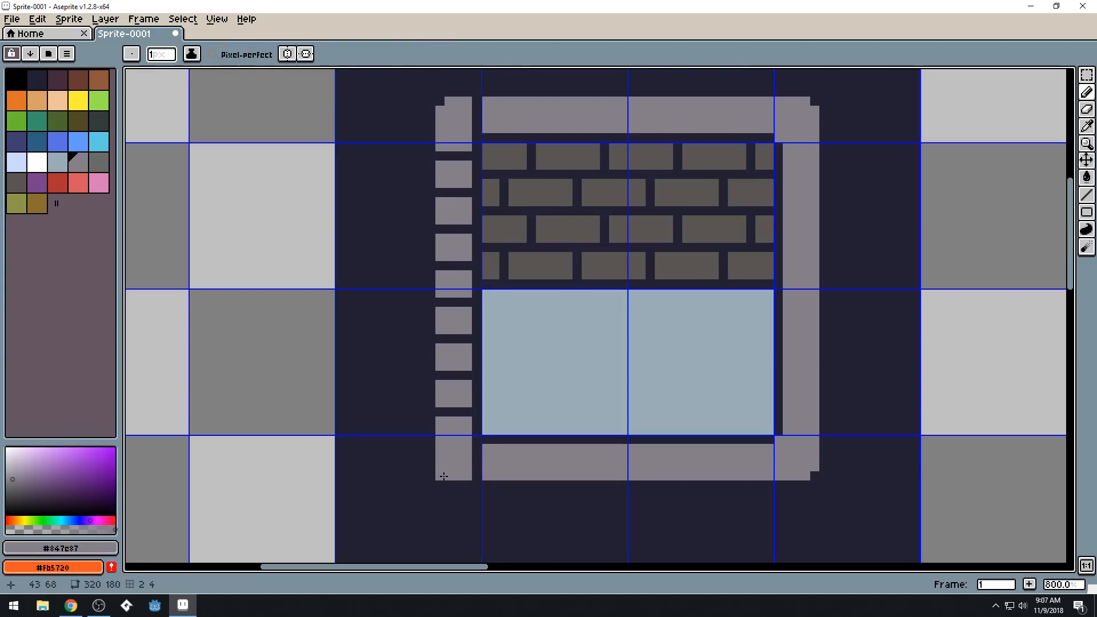
left_click(440, 101)
scroll(500, 173, "down", 4)
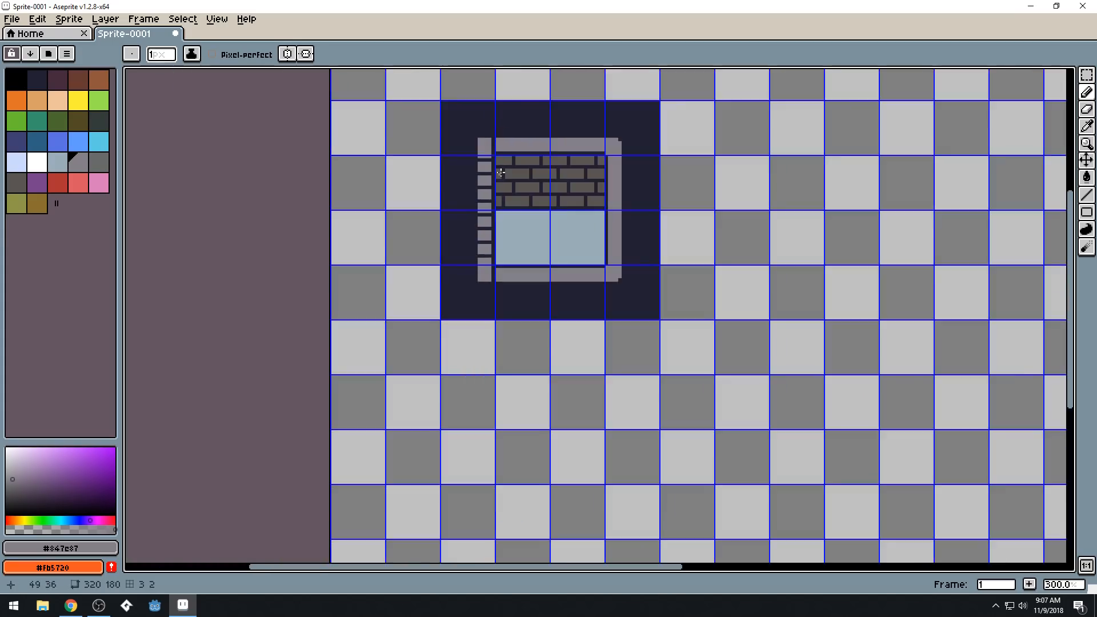
scroll(562, 208, "down", 1)
key("ctrl+z")
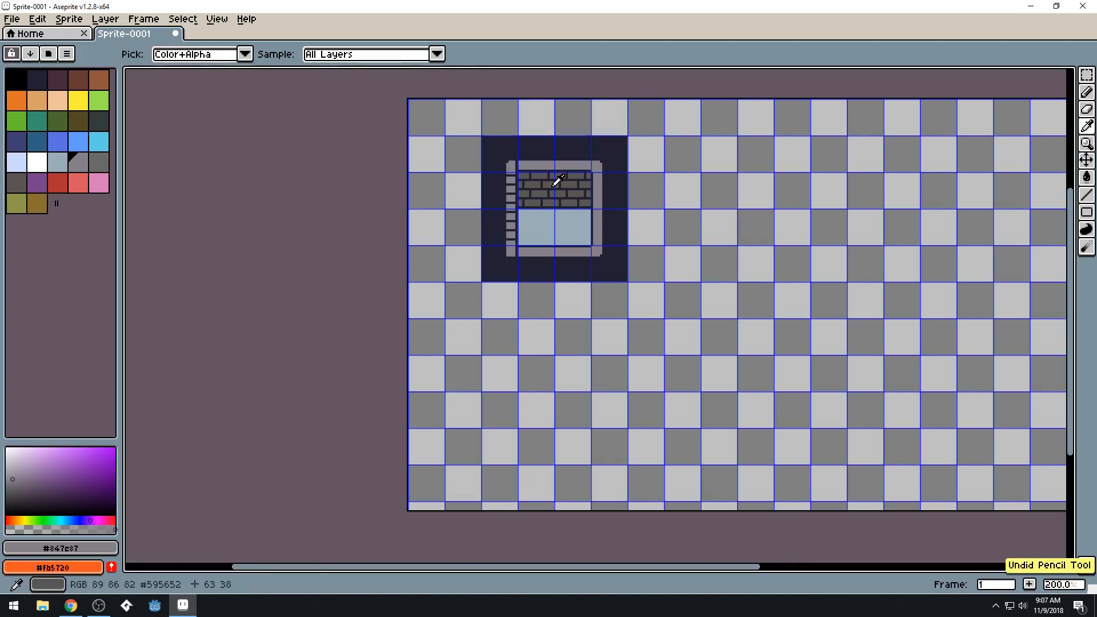
key("b")
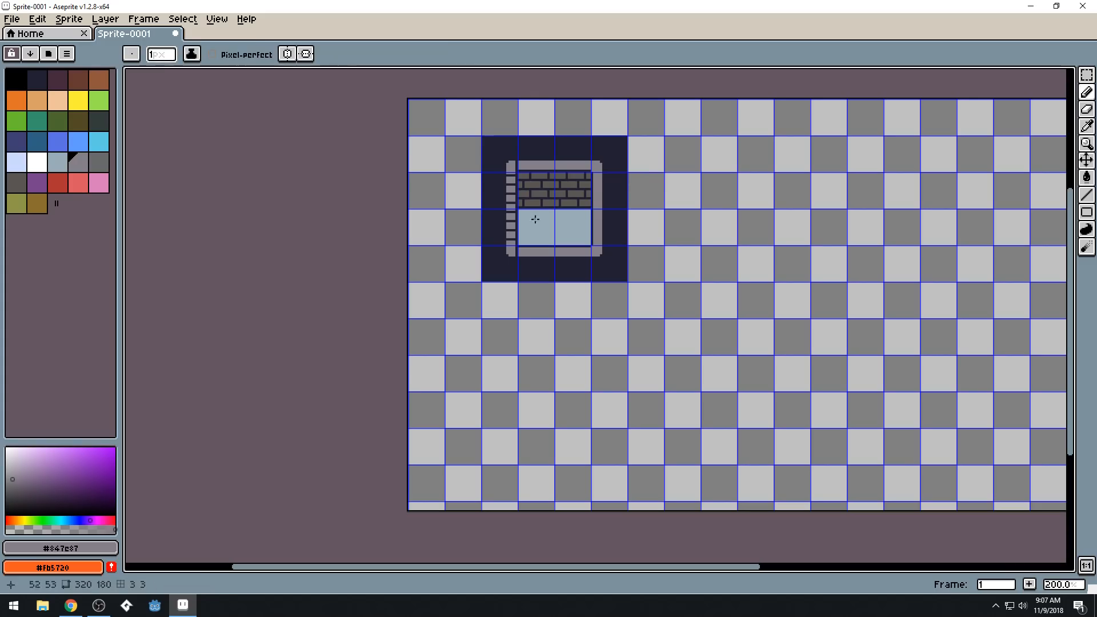
Divide the bottom border into four blocks with 1 px vertical navy #222034 lines, also separating it from the bottom-right corner
scroll(543, 215, "up", 7)
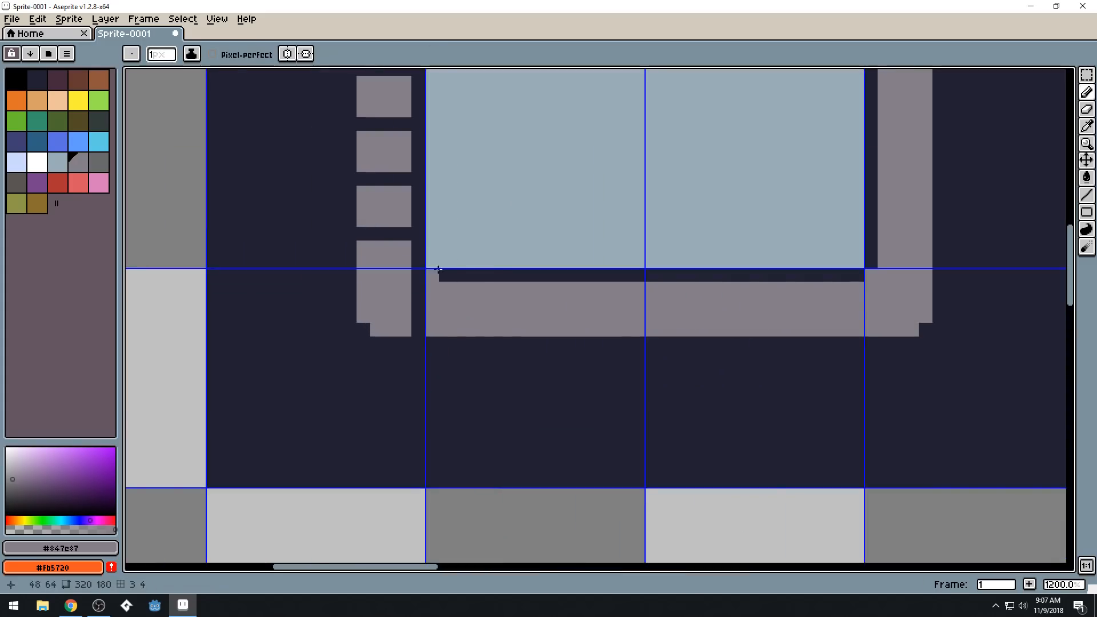
left_click(451, 274, "alt")
left_click_drag(555, 261, 717, 447)
left_click_drag(583, 374, 466, 240)
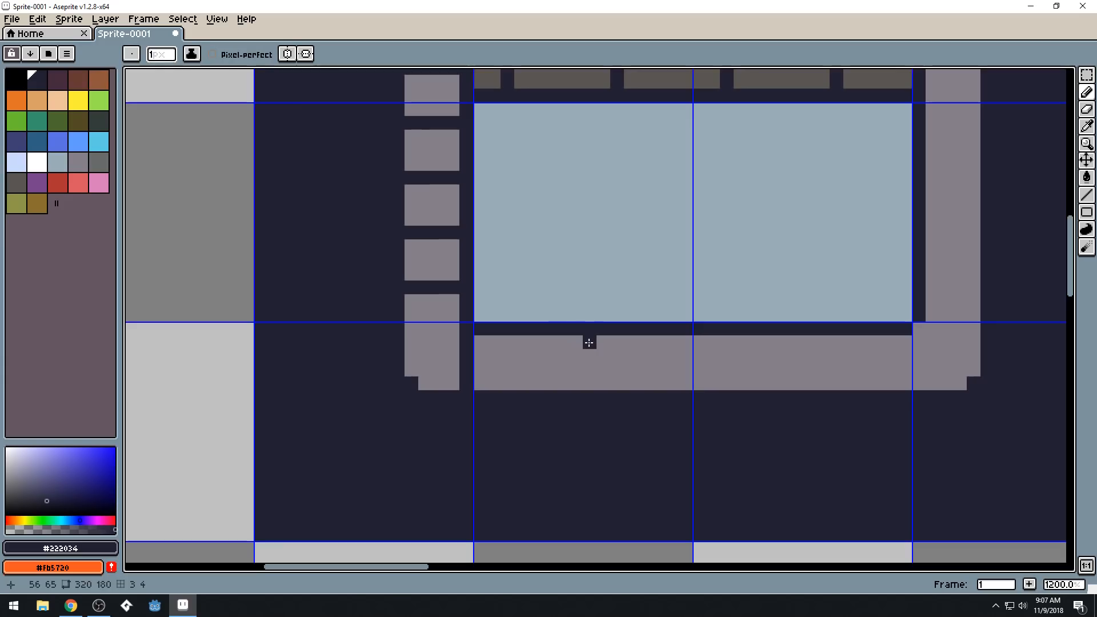
left_click_drag(589, 342, 590, 370)
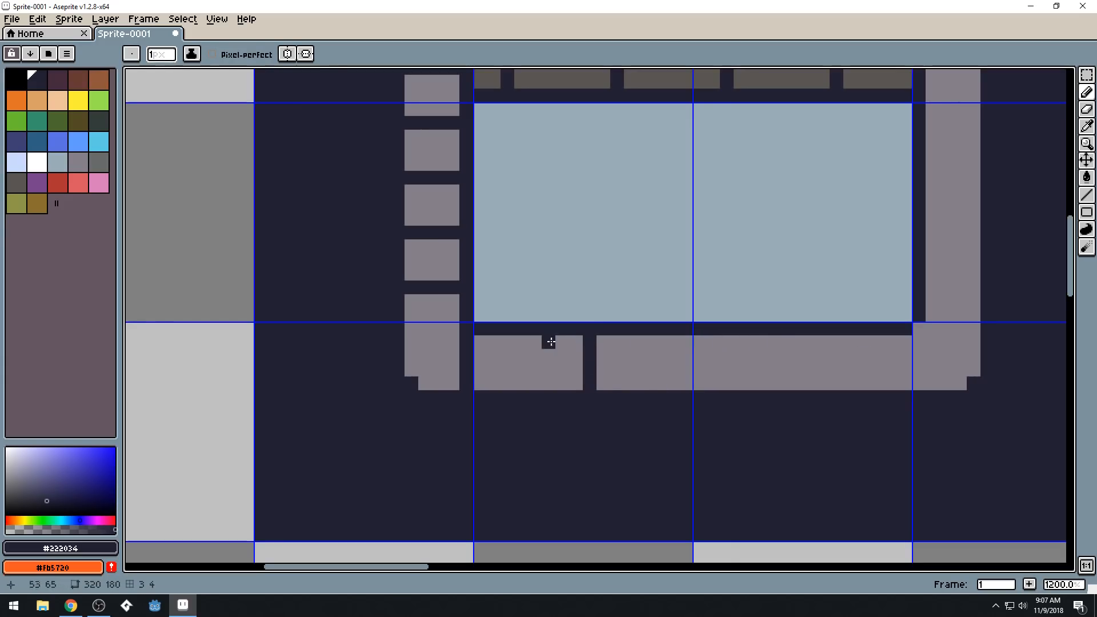
left_click_drag(477, 341, 478, 382)
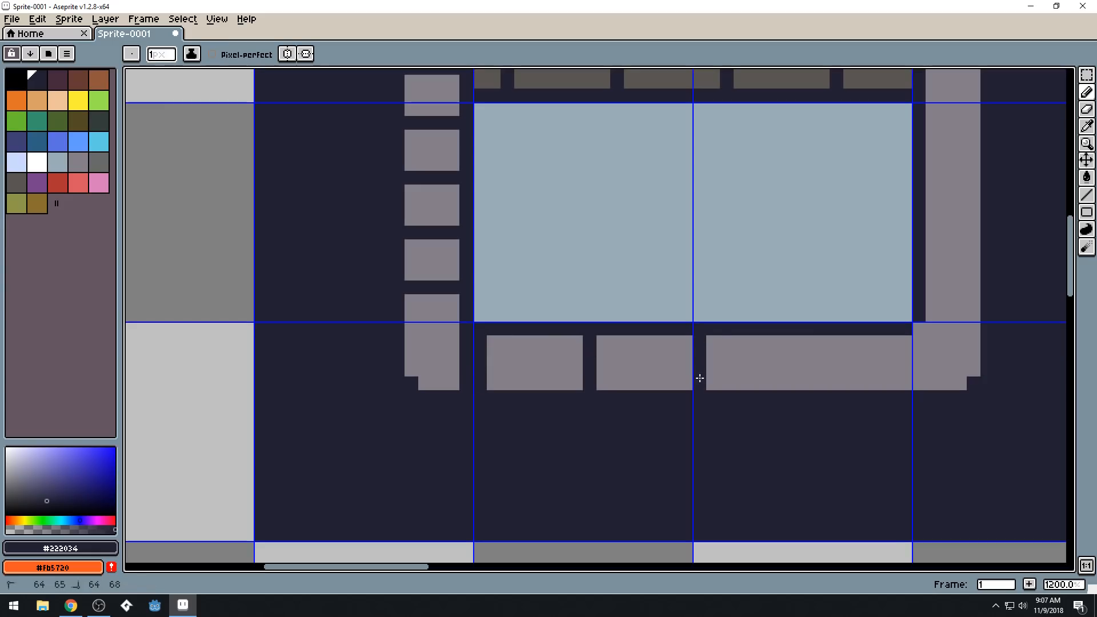
left_click_drag(828, 342, 824, 356)
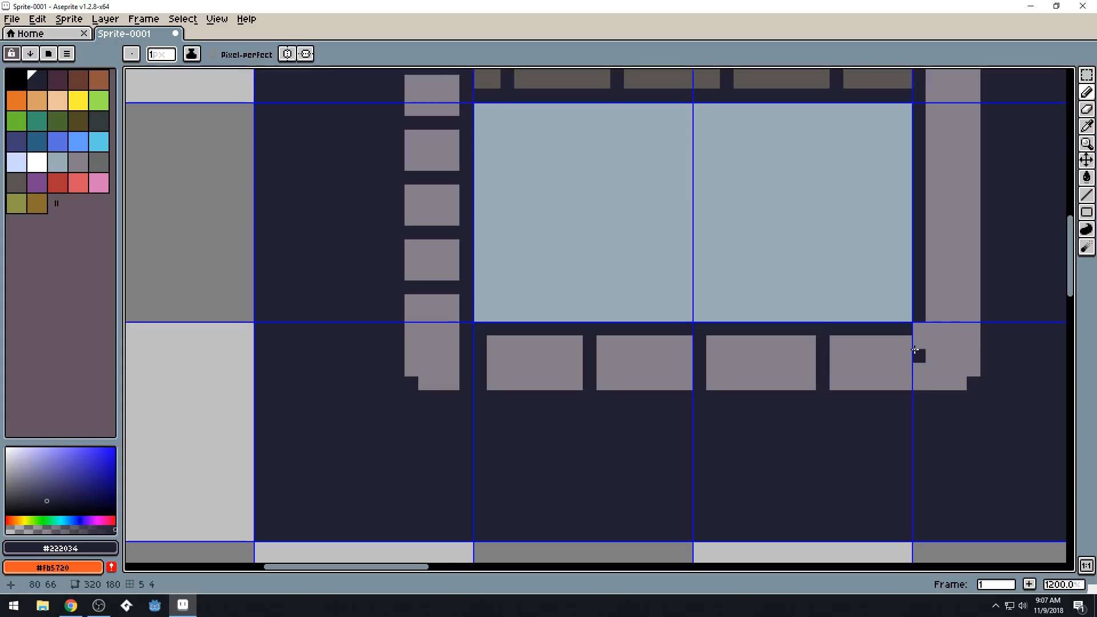
mouse_move(916, 340)
left_mouse_down()
mouse_move(916, 380)
mouse_move(955, 359)
mouse_move(948, 343)
mouse_move(974, 351)
mouse_move(918, 360)
left_mouse_up()
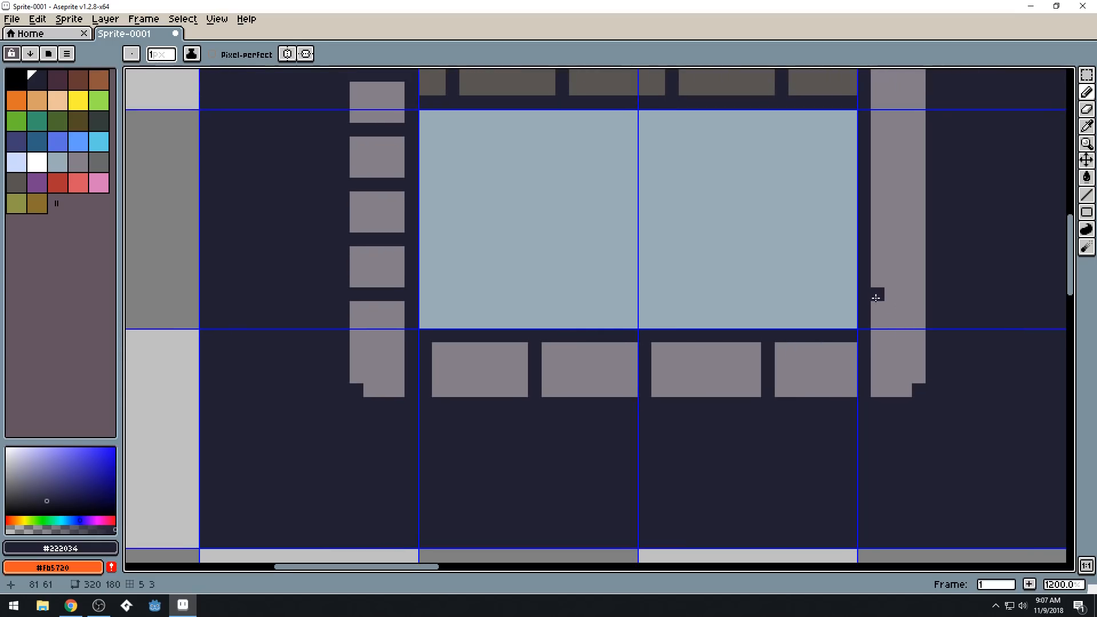
Separate the top-right border corner from the top border with a 1 px vertical navy line
scroll(800, 342, "right", 4)
scroll(705, 396, "up", 5)
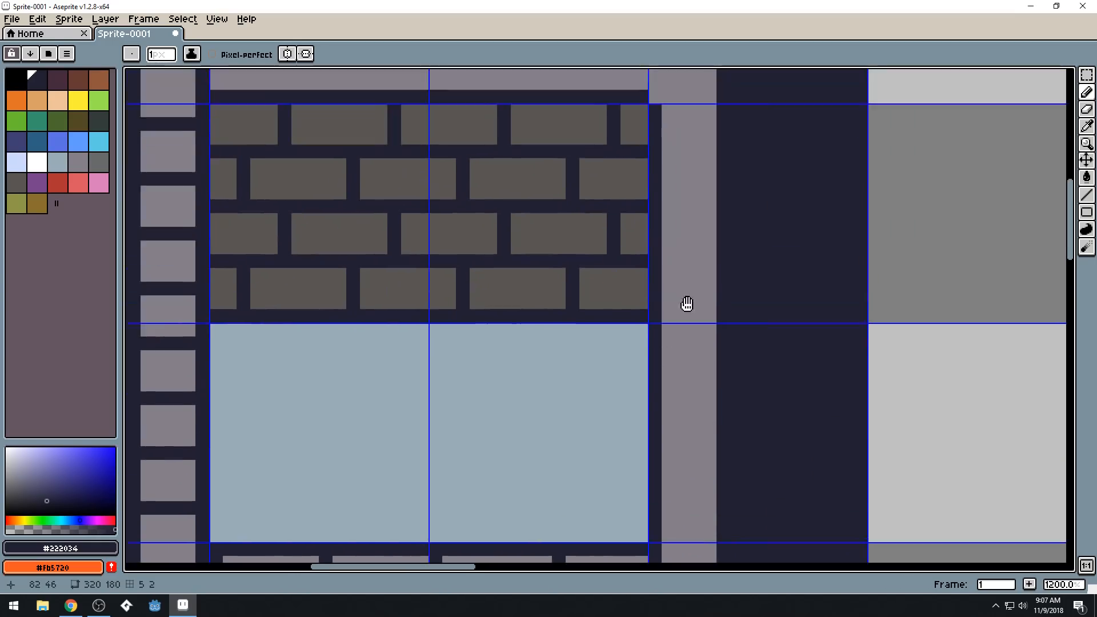
scroll(706, 185, "up", 1)
scroll(706, 184, "left", 1)
left_click_drag(670, 167, 676, 141)
left_click_drag(654, 330, 738, 178)
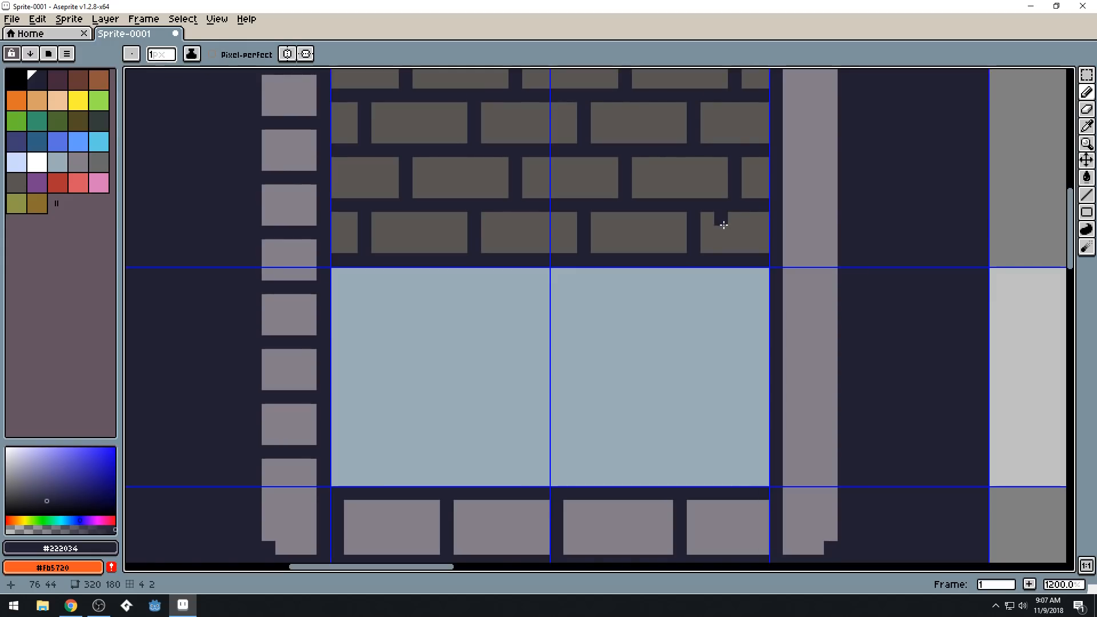
Move the navy joint between the third and fourth bottom border blocks one pixel left, filling the old joint with grey #847e87
scroll(708, 260, "down", 2)
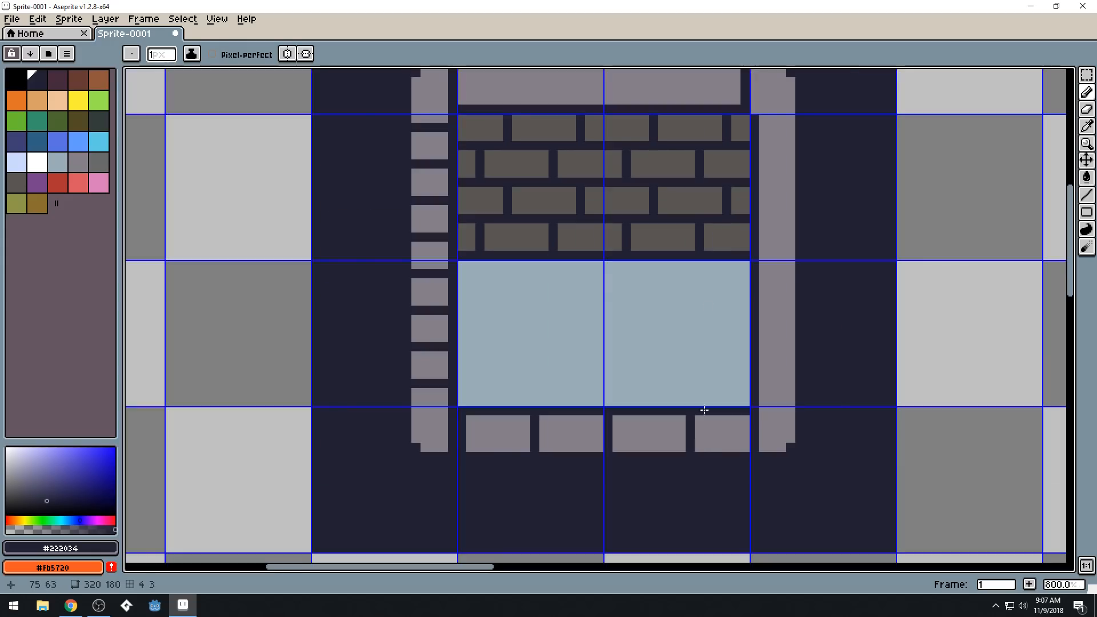
scroll(651, 451, "up", 2)
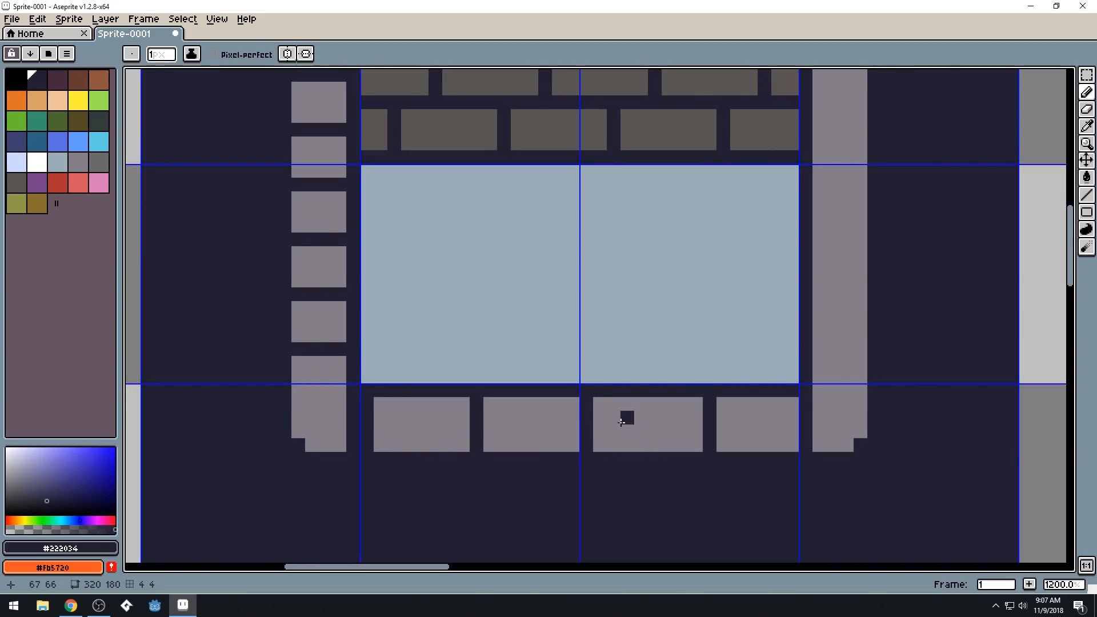
key("i")
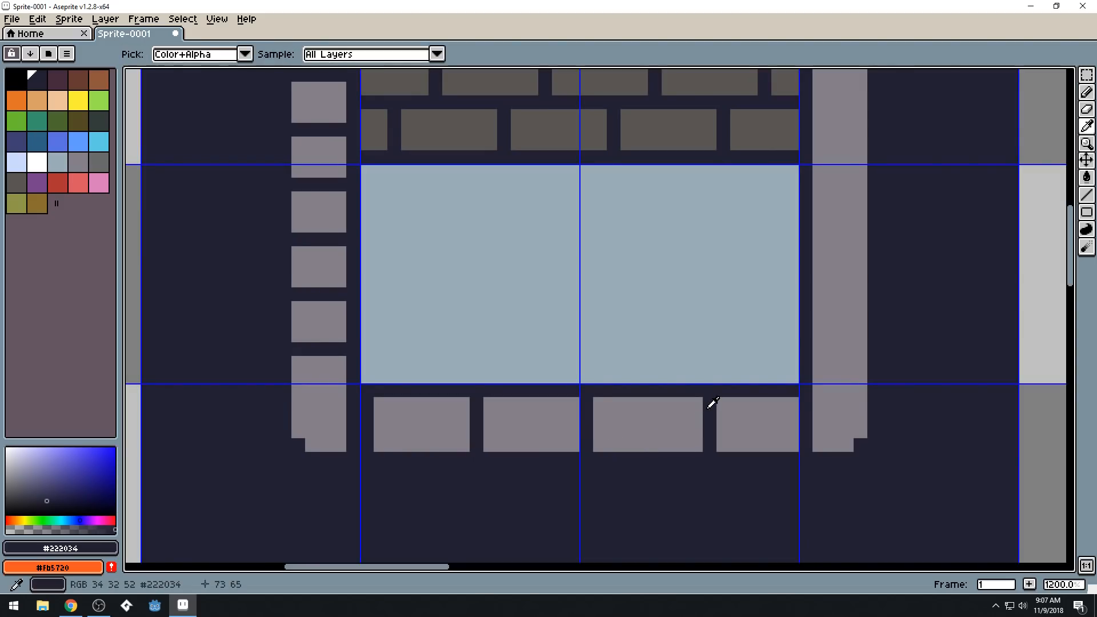
key("b")
left_click(695, 404)
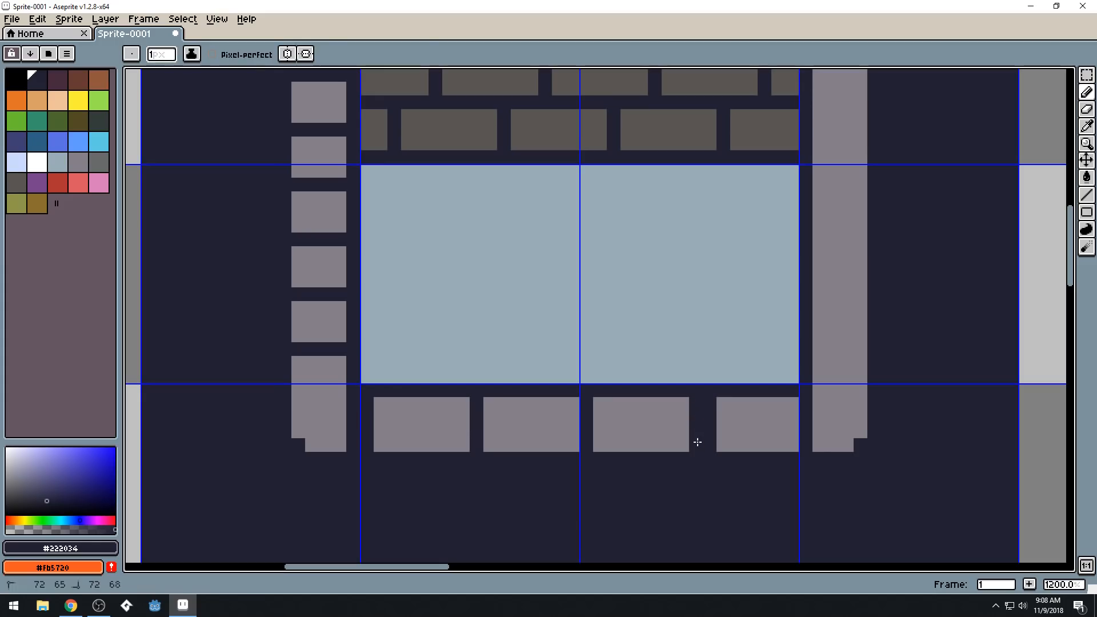
left_click(721, 443, "alt")
left_click_drag(709, 445, 709, 406)
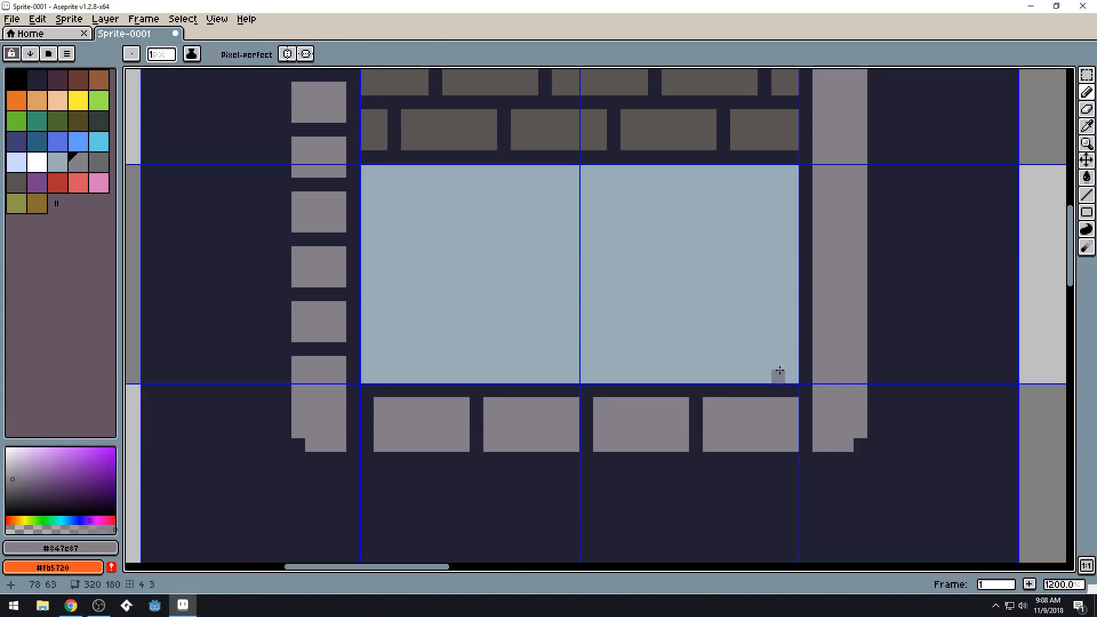
Divide the top border into four blocks with 1 px vertical navy #222034 lines, also clearing the column beside the top-left corner
scroll(795, 372, "down", 4)
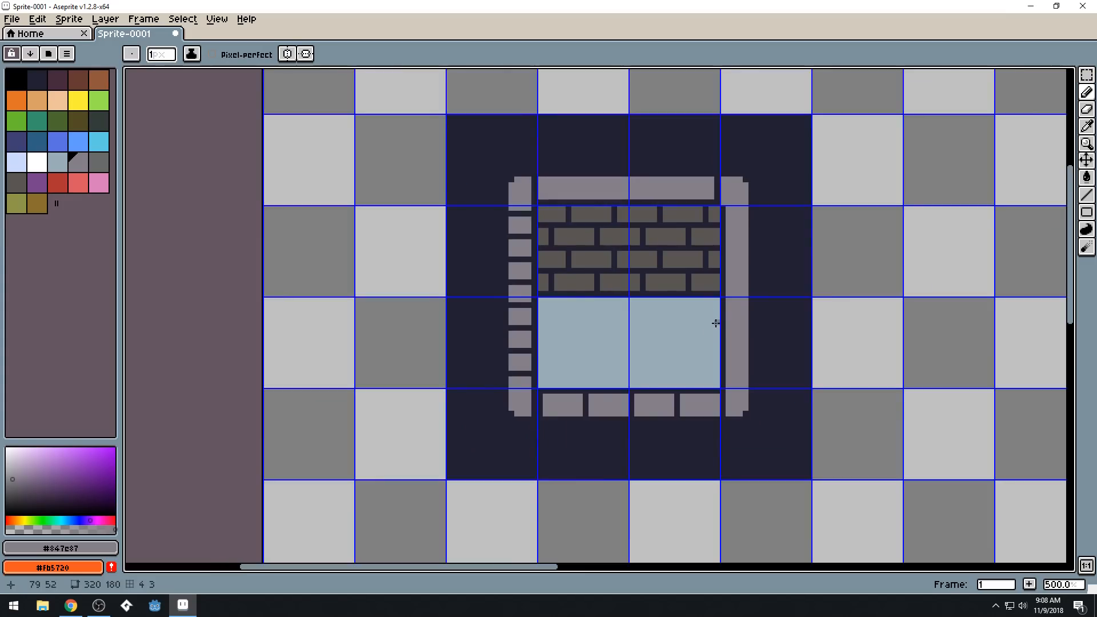
scroll(716, 324, "down", 2)
scroll(556, 301, "up", 5)
key("alt")
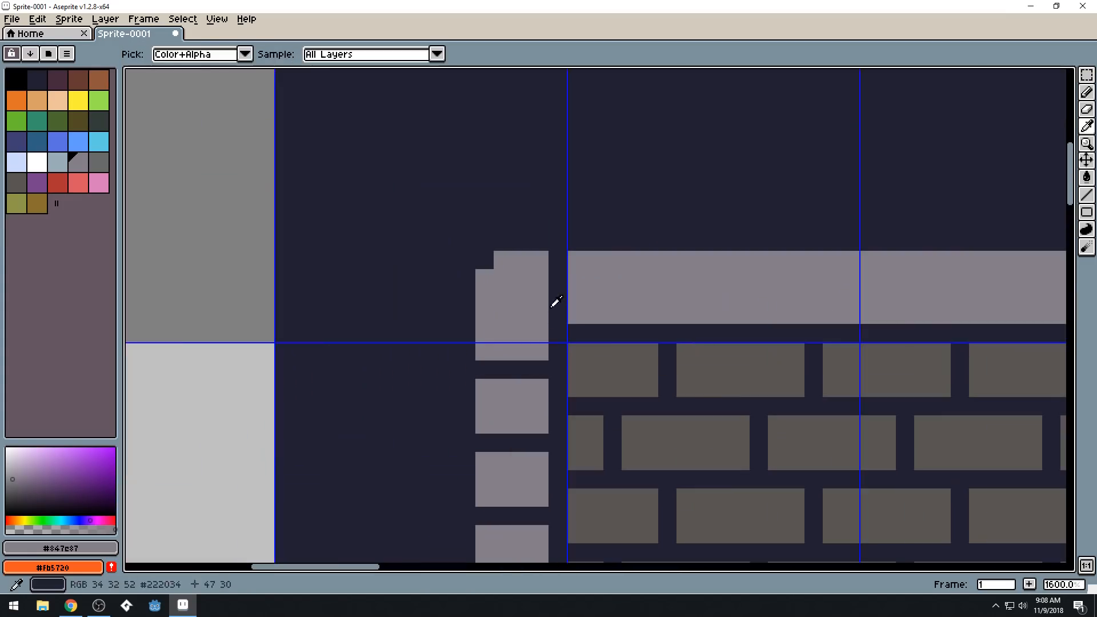
left_click(556, 301, "alt")
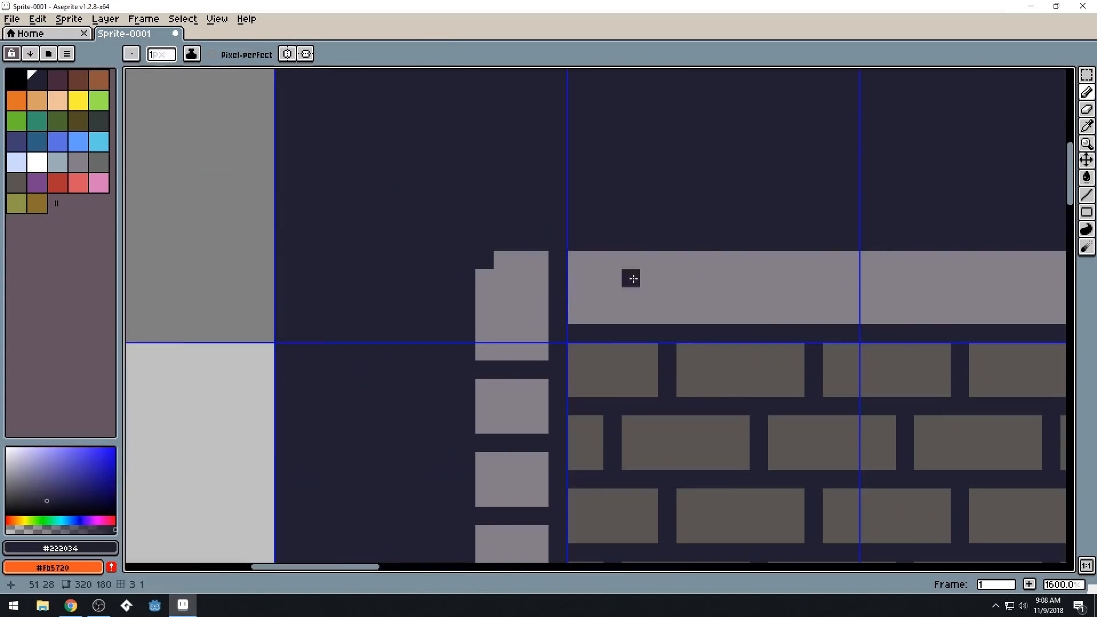
scroll(673, 152, "down", 5)
scroll(697, 216, "down", 3)
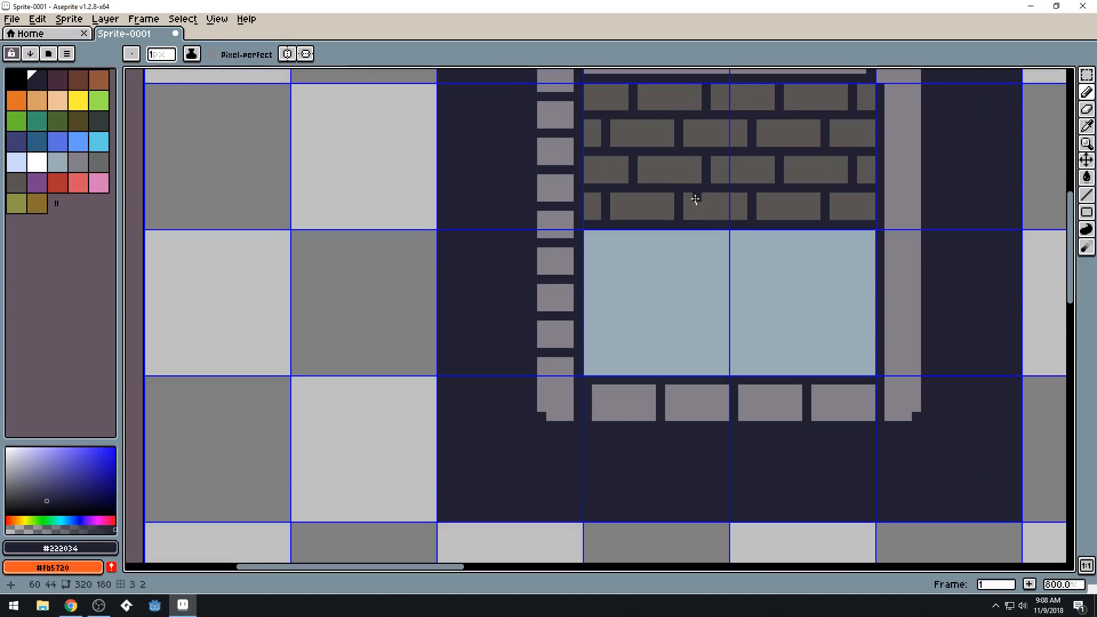
scroll(697, 205, "up", 1)
scroll(641, 350, "up", 3)
left_click_drag(513, 168, 513, 149)
left_click(513, 205)
left_click_drag(659, 150, 659, 204)
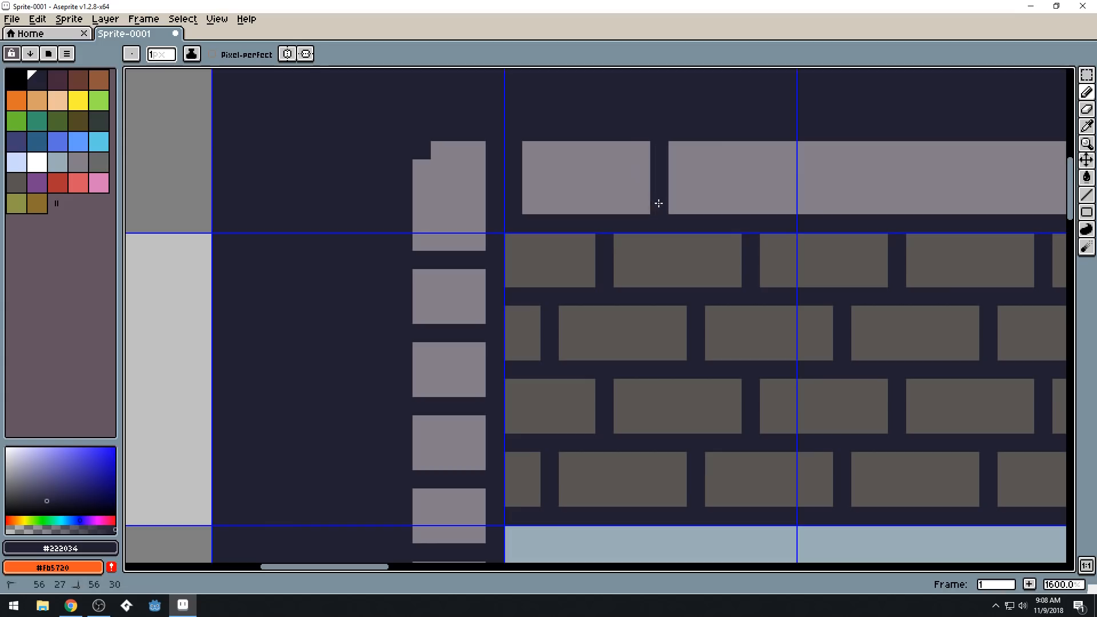
left_click_drag(806, 148, 808, 207)
left_click_drag(984, 184, 795, 210)
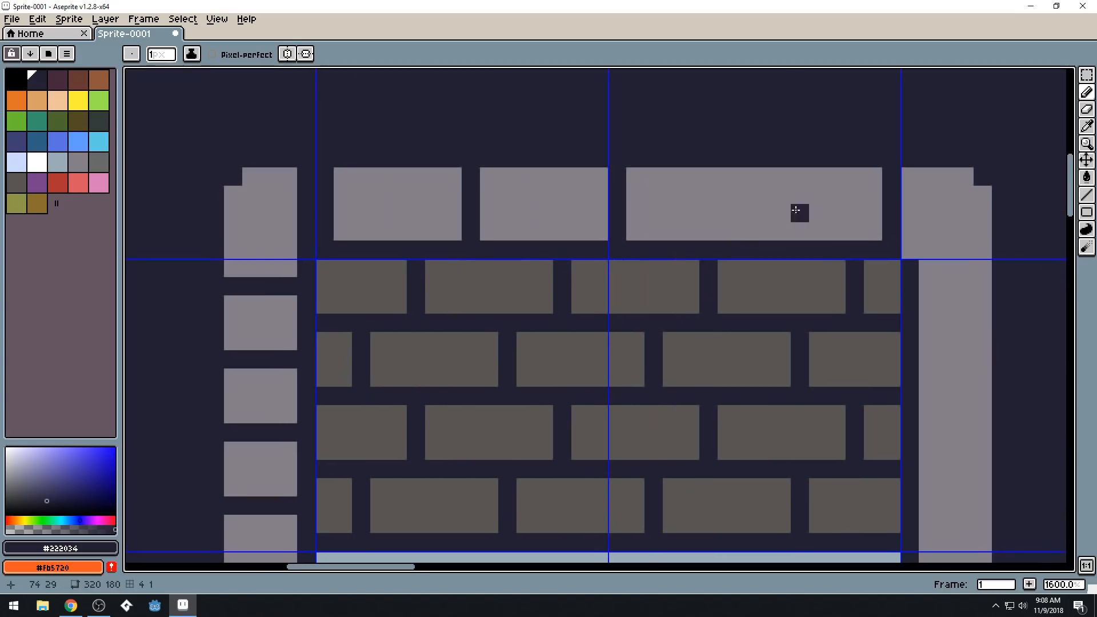
left_click_drag(764, 174, 765, 229)
Cut a navy joint below the top-right corner and shift that corner's vertical joint one pixel right, filling the old joint with grey #847e87
mouse_move(916, 230)
left_mouse_down()
mouse_move(766, 194)
mouse_move(771, 182)
left_mouse_up()
scroll(759, 178, "down", 1)
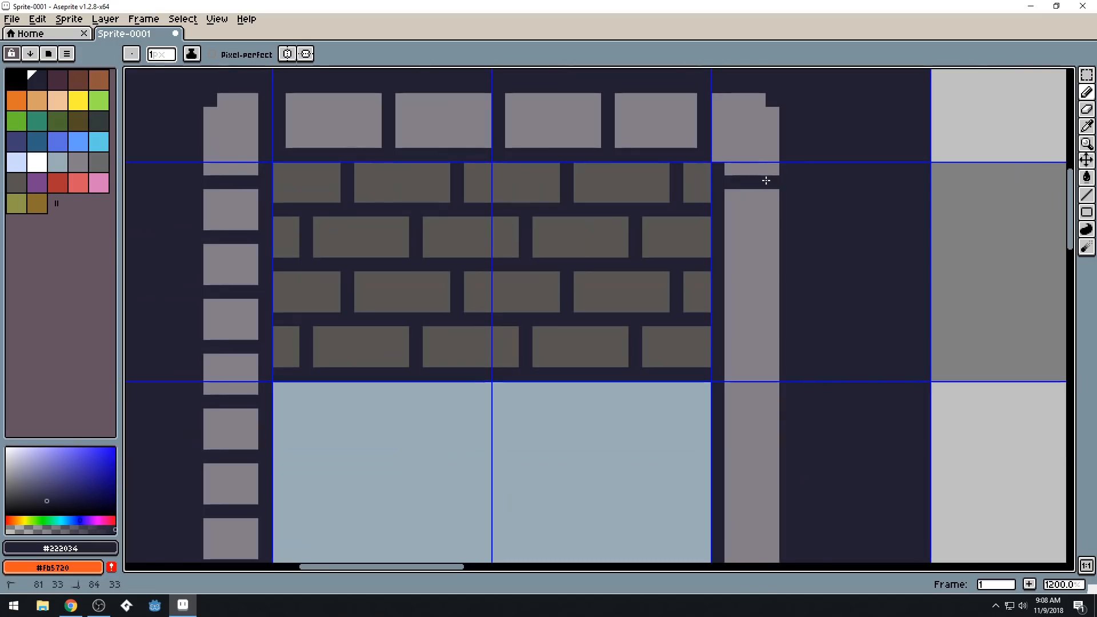
left_click_drag(718, 147, 716, 95)
scroll(714, 114, "down", 5)
scroll(710, 294, "up", 5)
scroll(708, 297, "down", 5)
scroll(717, 194, "up", 5)
key("i")
left_click(690, 222, "alt")
left_click_drag(706, 244, 706, 198)
Divide the rest of the right border into blocks with 1 px horizontal navy #222034 lines, matching the rows of the left border
left_click(742, 284, "alt")
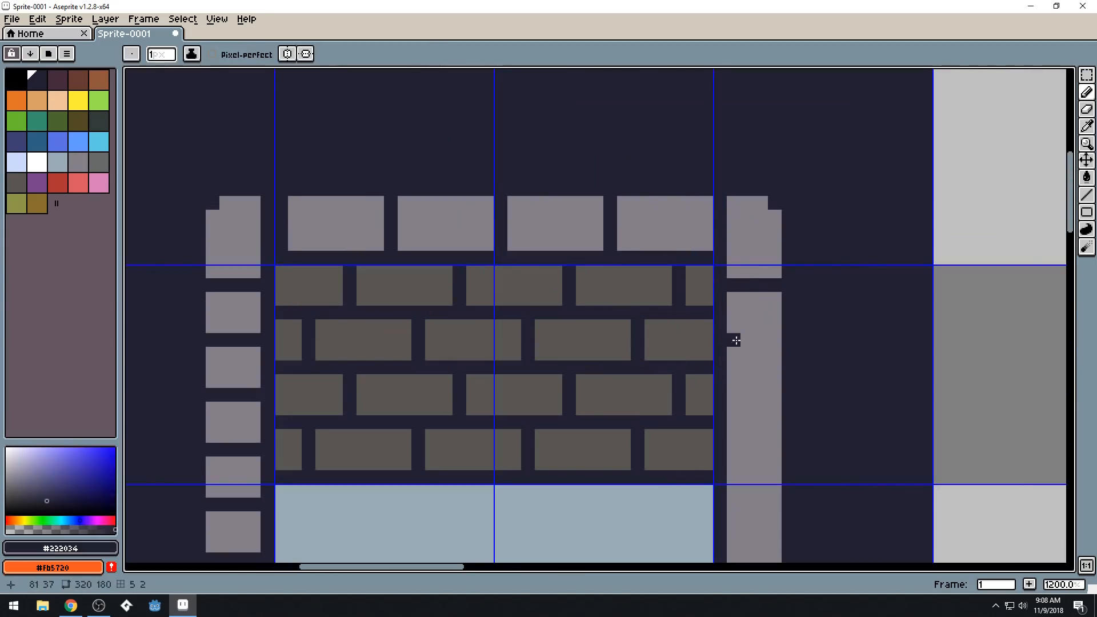
left_click_drag(738, 338, 771, 339)
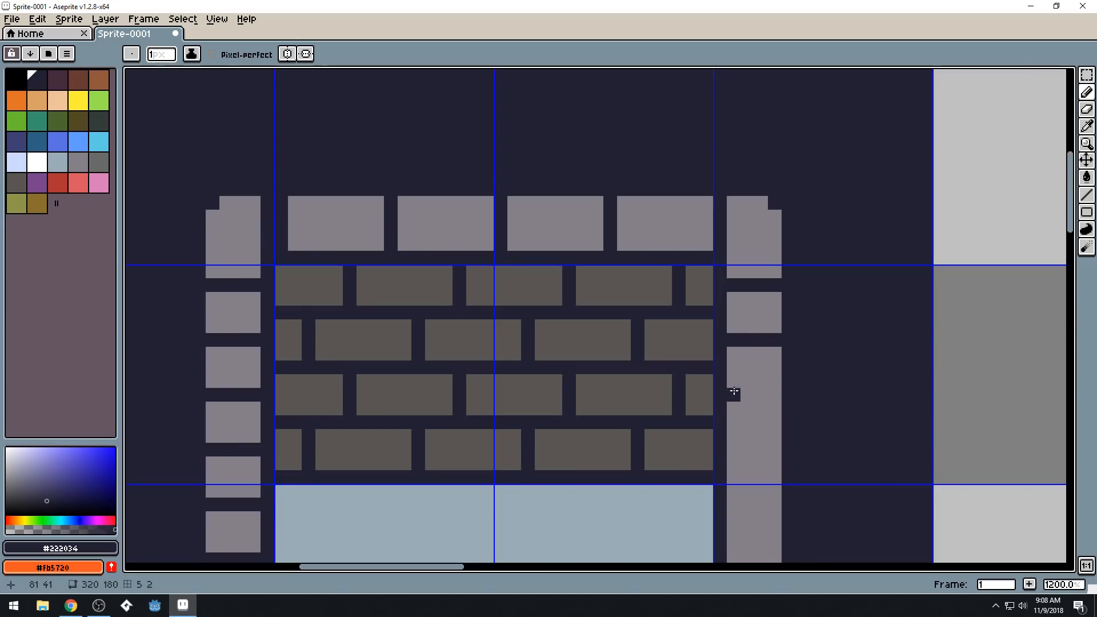
left_click_drag(733, 394, 780, 394)
left_click_drag(733, 449, 778, 449)
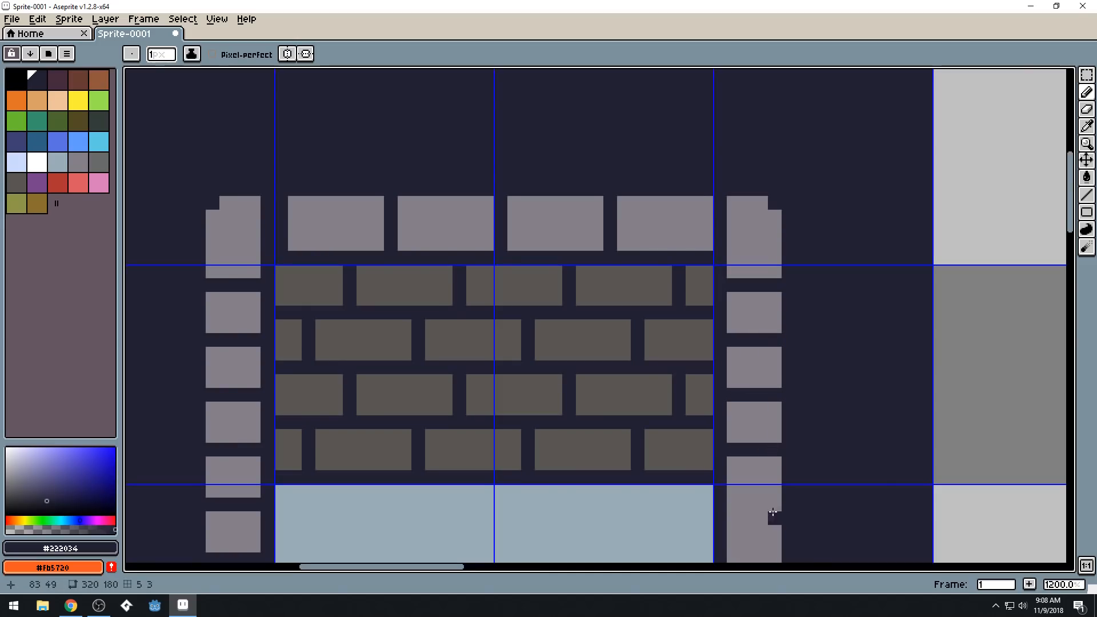
left_click_drag(763, 505, 742, 372)
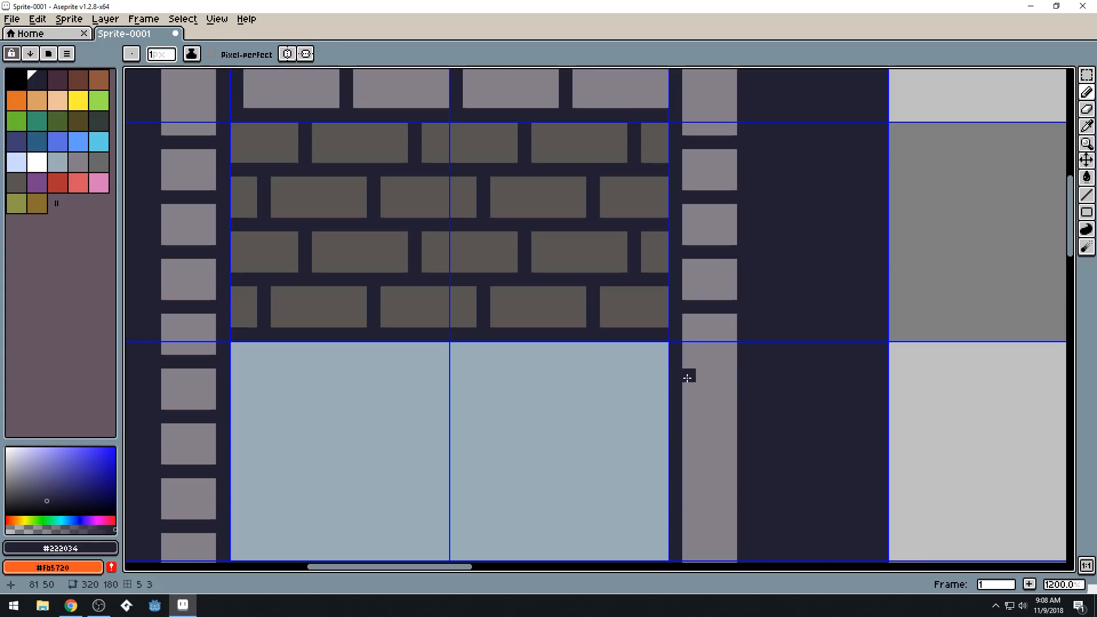
left_click_drag(690, 362, 740, 362)
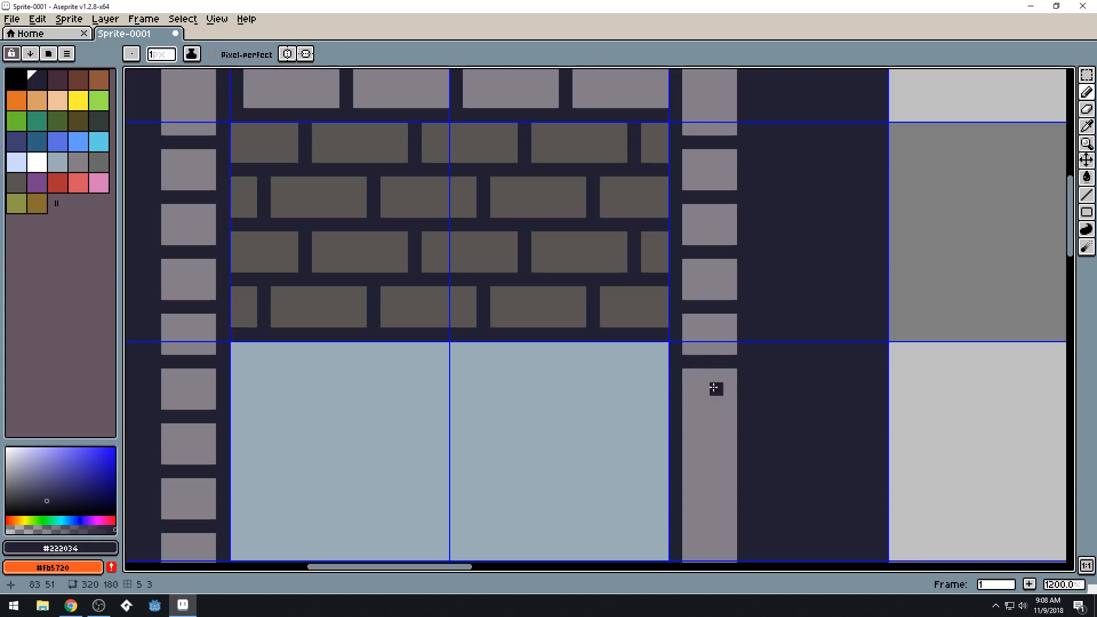
mouse_move(688, 416)
left_mouse_down()
mouse_move(727, 419)
mouse_move(662, 298)
left_mouse_up()
left_click_drag(663, 360, 711, 358)
scroll(776, 290, "down", 5)
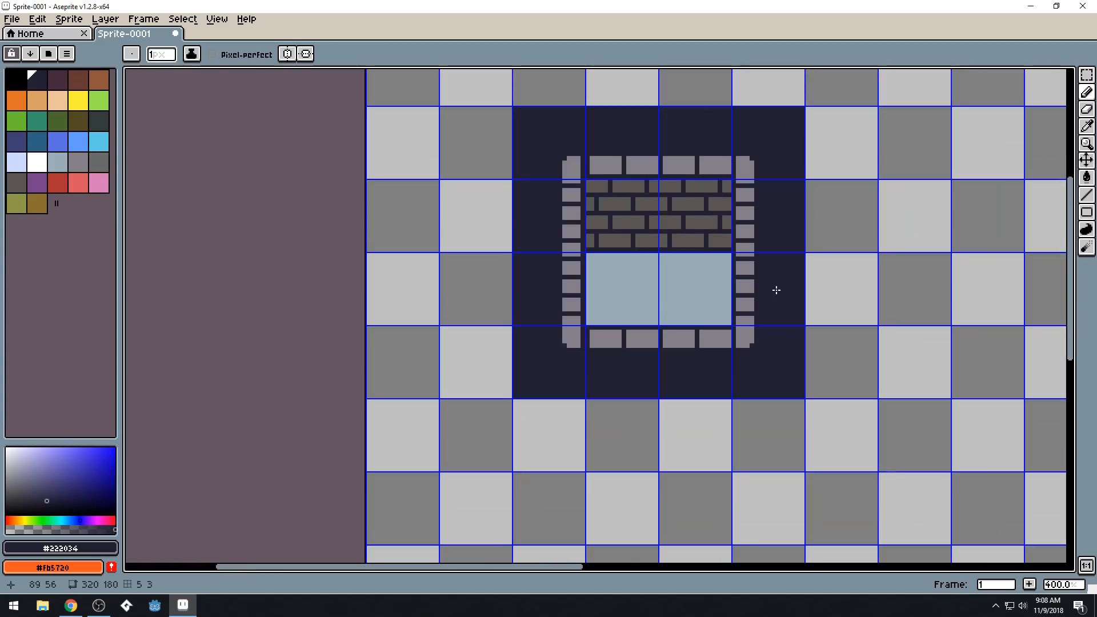
left_click_drag(811, 303, 801, 368)
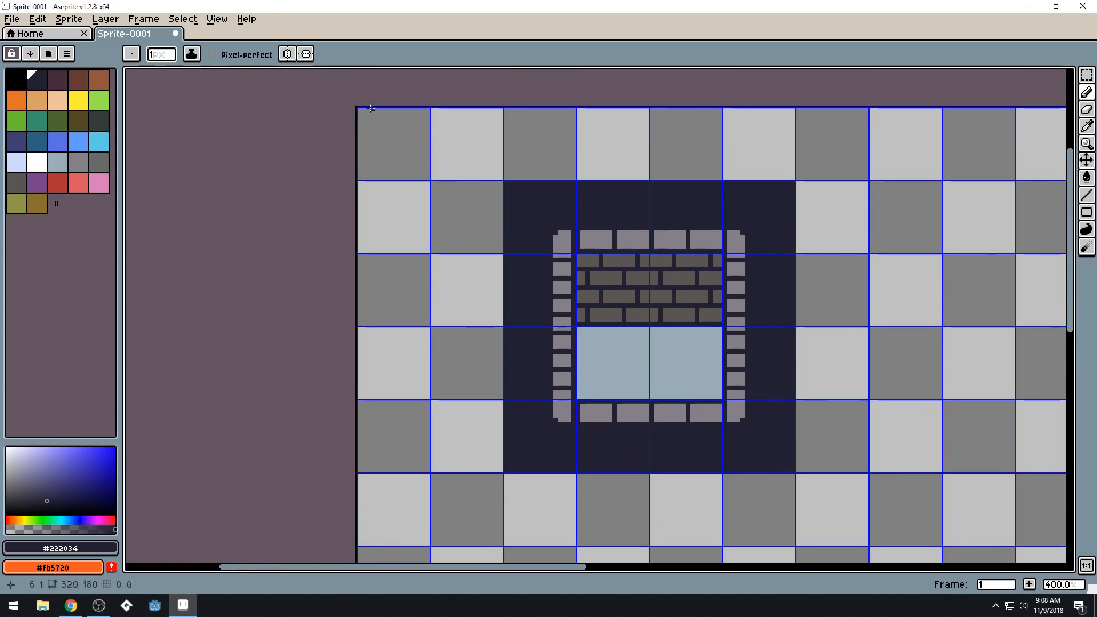
Hide the grid and examine the border blocks and corners without the grid lines
left_click(217, 19)
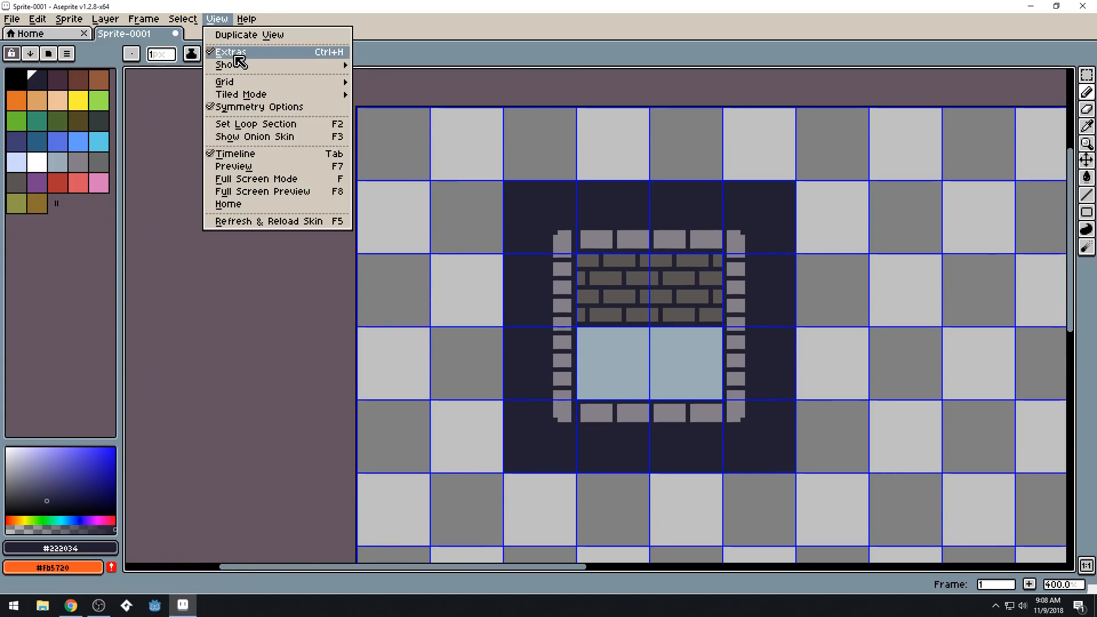
mouse_move(238, 73)
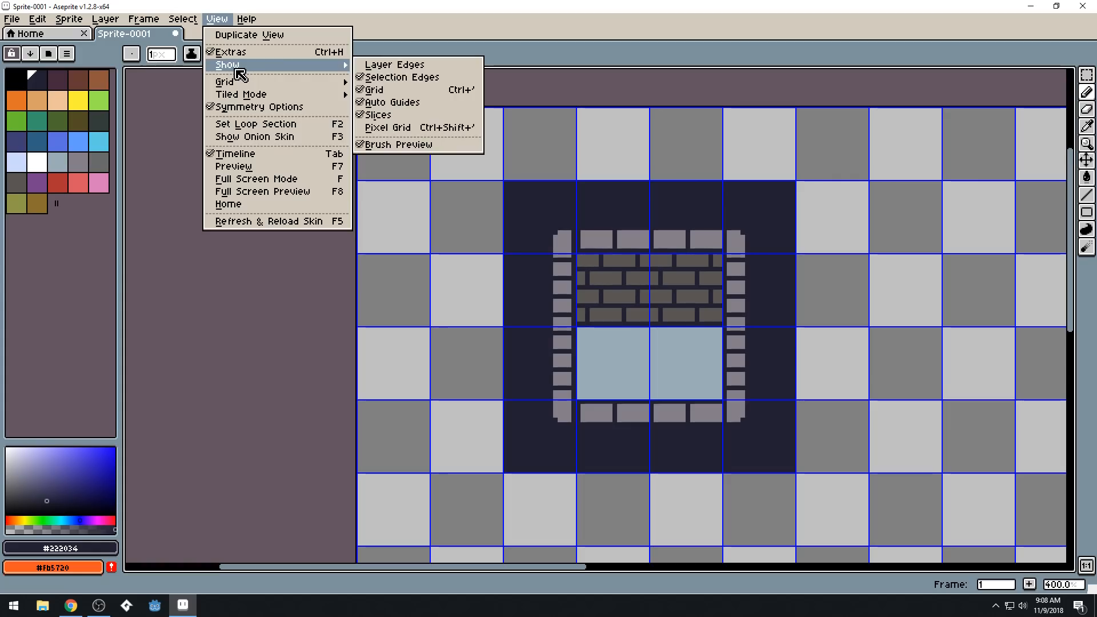
left_click(374, 89)
scroll(450, 240, "down", 3)
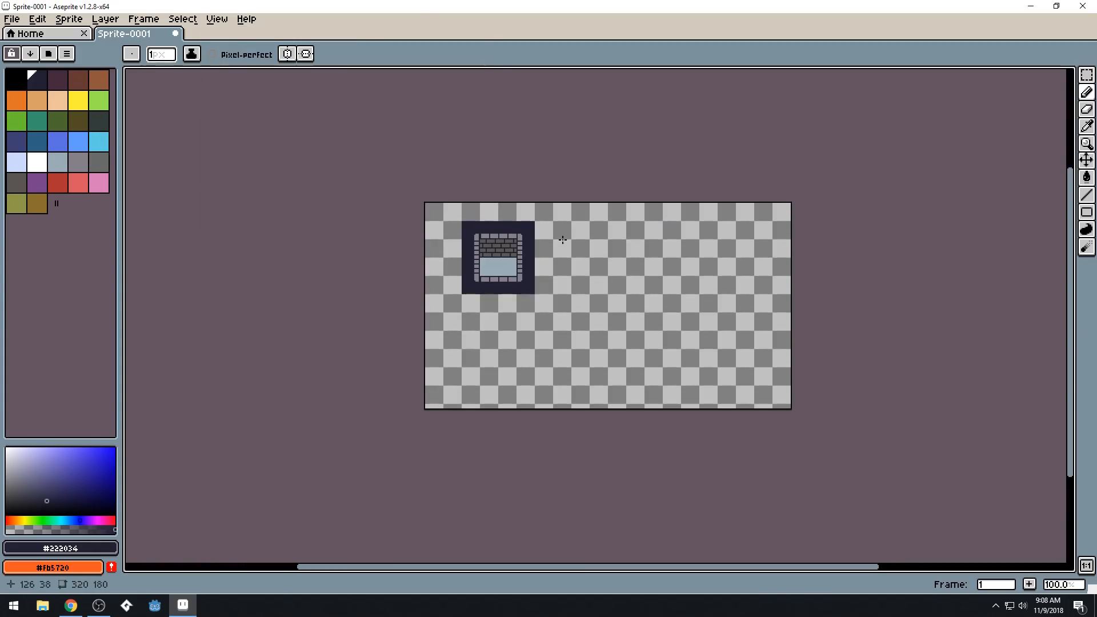
scroll(562, 240, "up", 6)
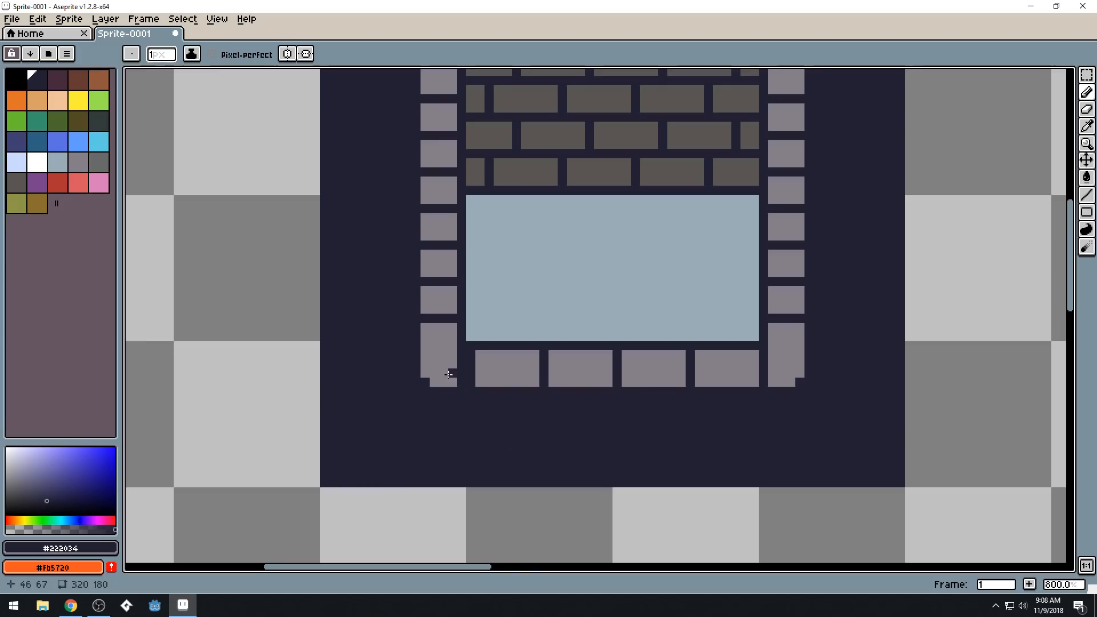
scroll(525, 394, "up", 3)
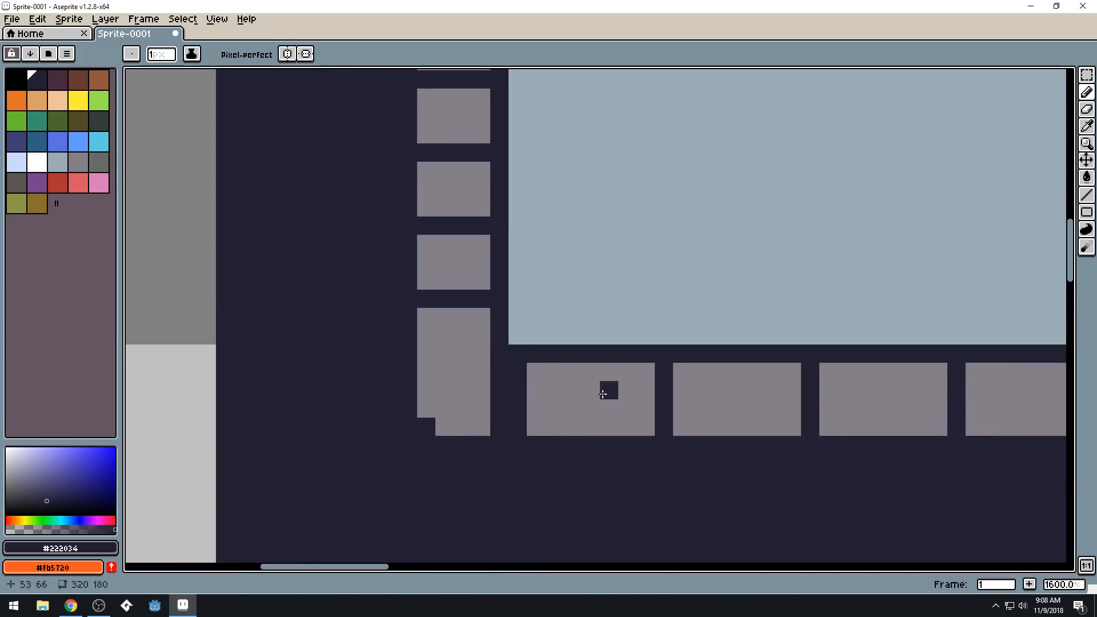
scroll(583, 404, "down", 1)
scroll(622, 421, "up", 2)
scroll(612, 417, "down", 3)
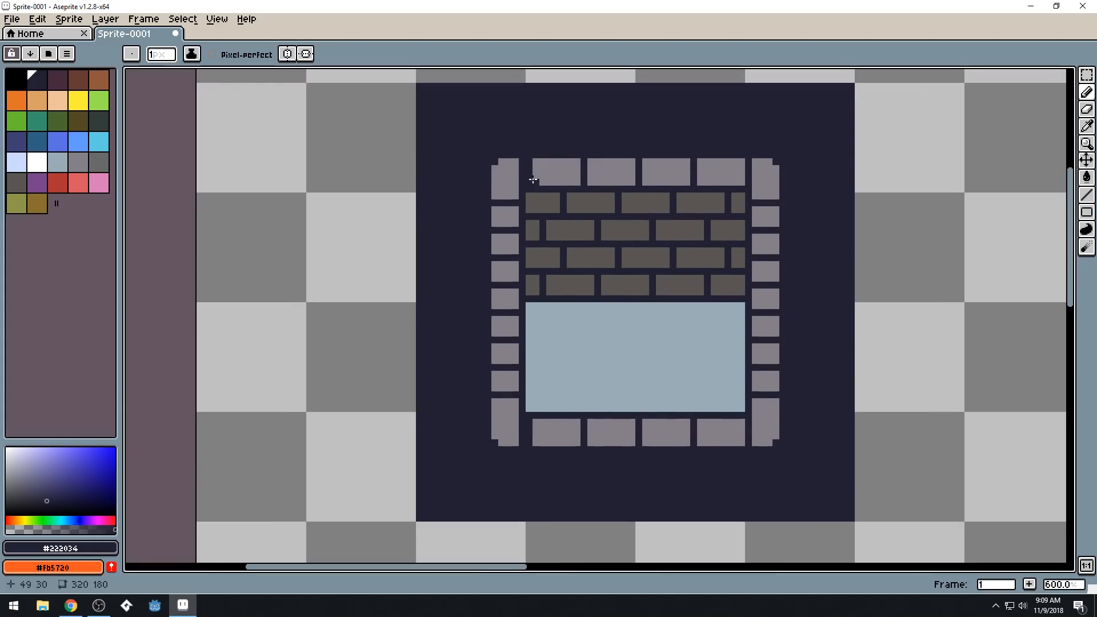
scroll(603, 285, "down", 5)
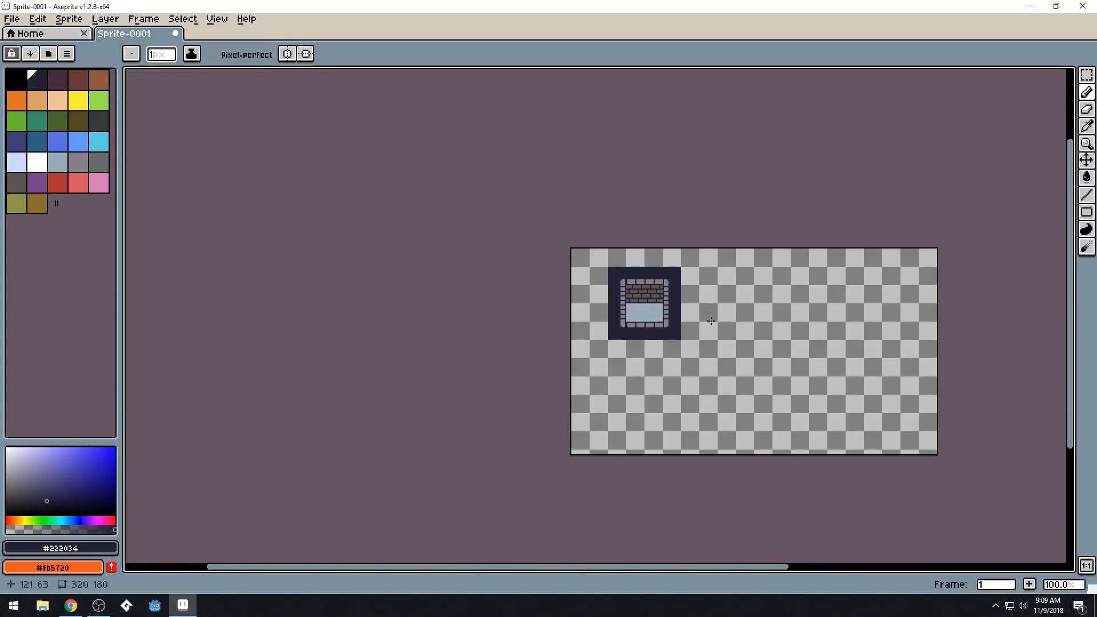
scroll(607, 302, "up", 8)
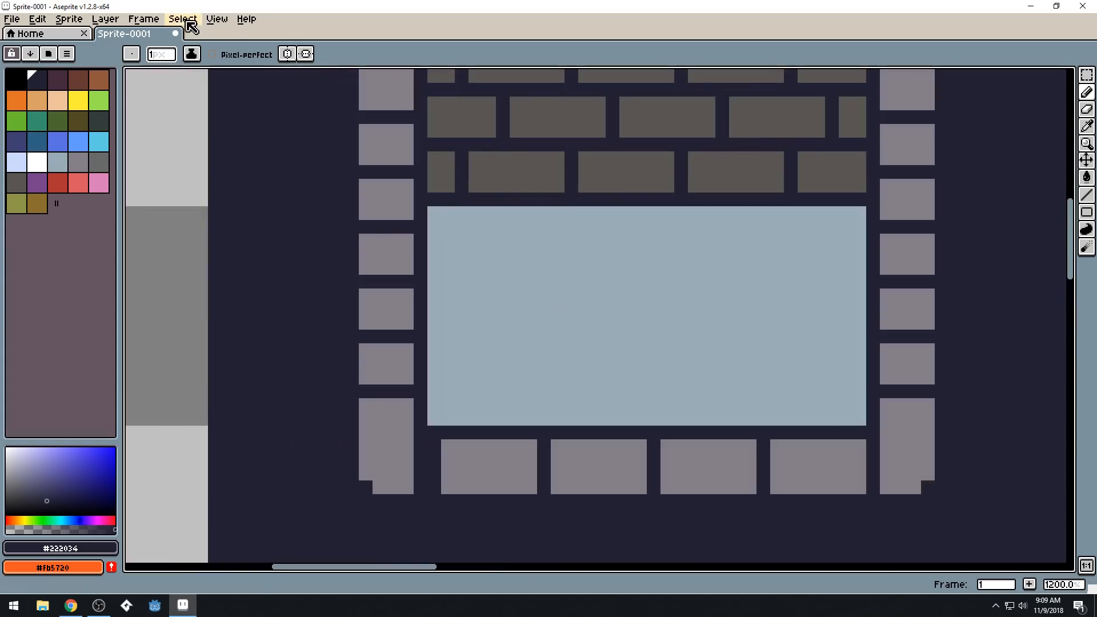
Show the grid again and draw 1 px navy #222034 lines along the right and bottom edges of the left floor tile
left_click(143, 19)
mouse_move(237, 66)
left_click(407, 90)
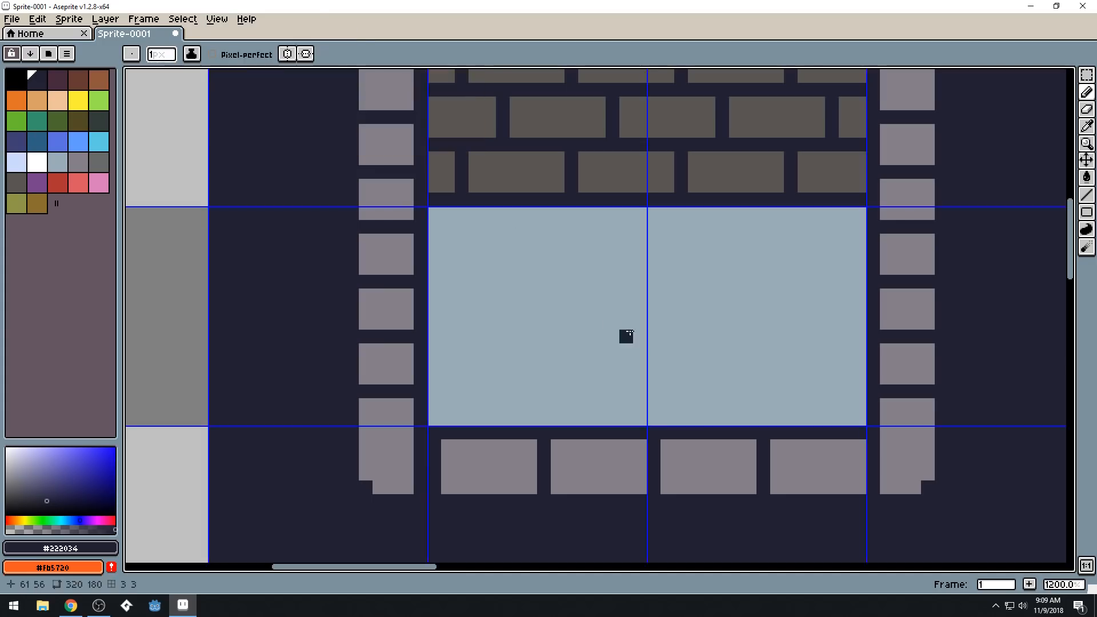
left_click_drag(612, 322, 634, 242)
mouse_move(545, 229)
left_mouse_down()
mouse_move(543, 252)
mouse_move(588, 273)
left_mouse_up()
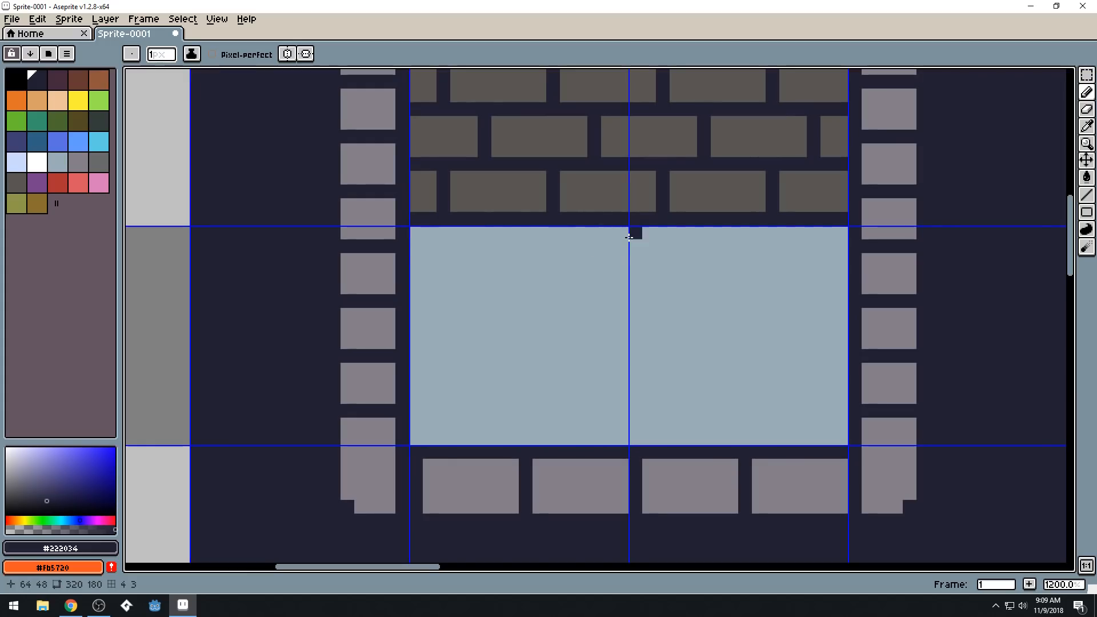
mouse_move(621, 236)
left_mouse_down()
mouse_move(622, 438)
mouse_move(416, 431)
left_mouse_up()
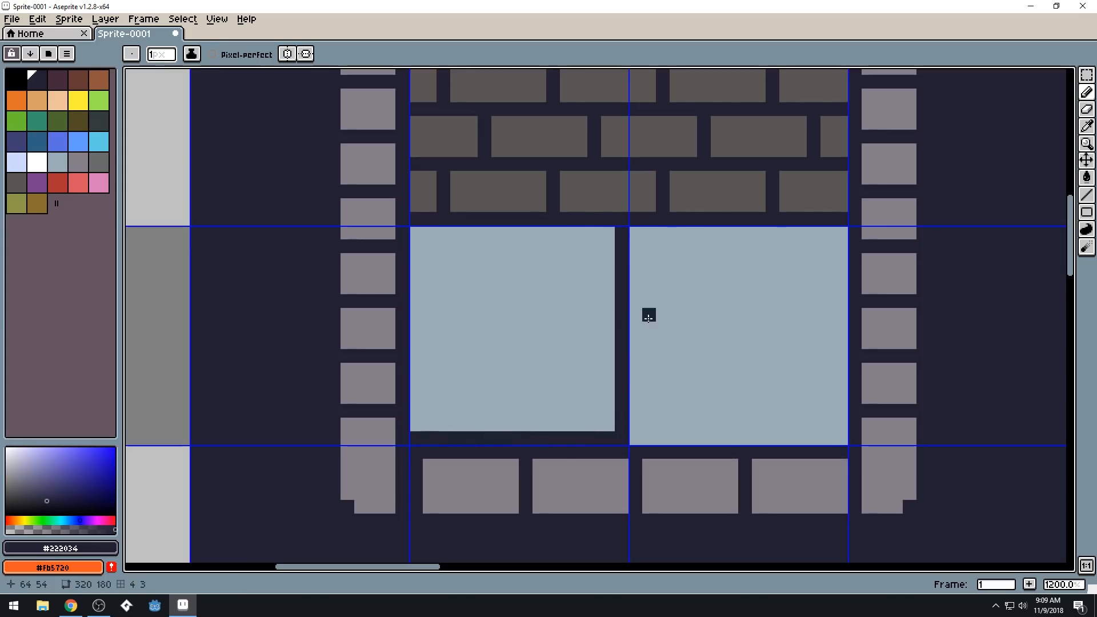
Complete the 1 px navy outline around both floor tiles, leaving a blue-grey square inside each
scroll(651, 308, "down", 10)
scroll(679, 276, "up", 6)
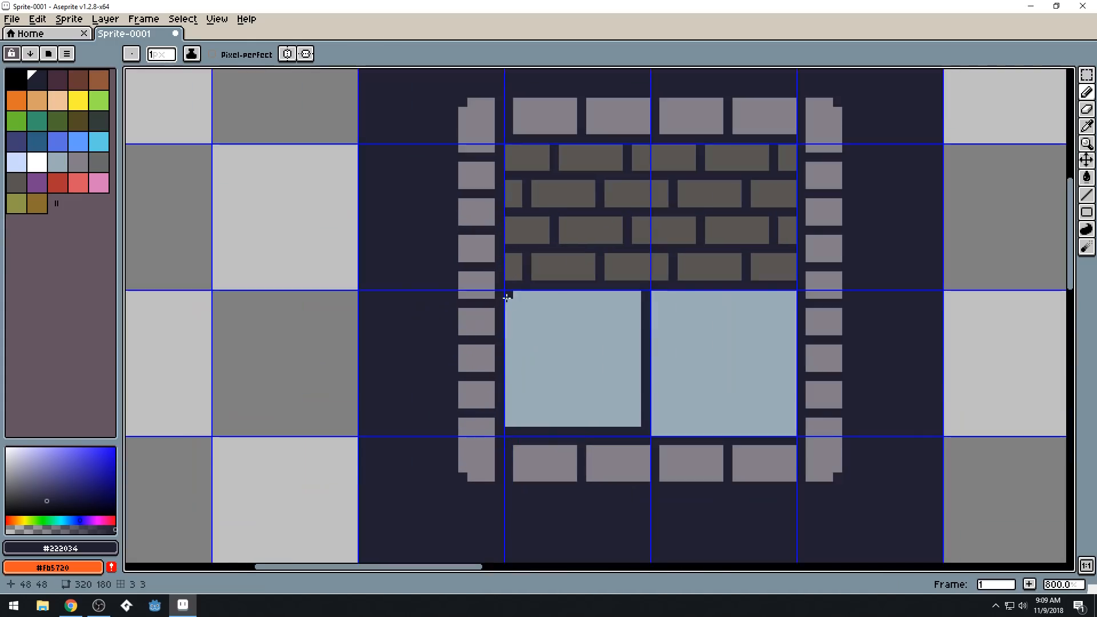
left_click(507, 297, "shift")
mouse_move(509, 297)
left_mouse_down()
mouse_move(795, 293)
mouse_move(793, 433)
mouse_move(652, 433)
mouse_move(644, 334)
mouse_move(652, 300)
left_mouse_up()
scroll(485, 286, "down", 5)
scroll(571, 272, "up", 4)
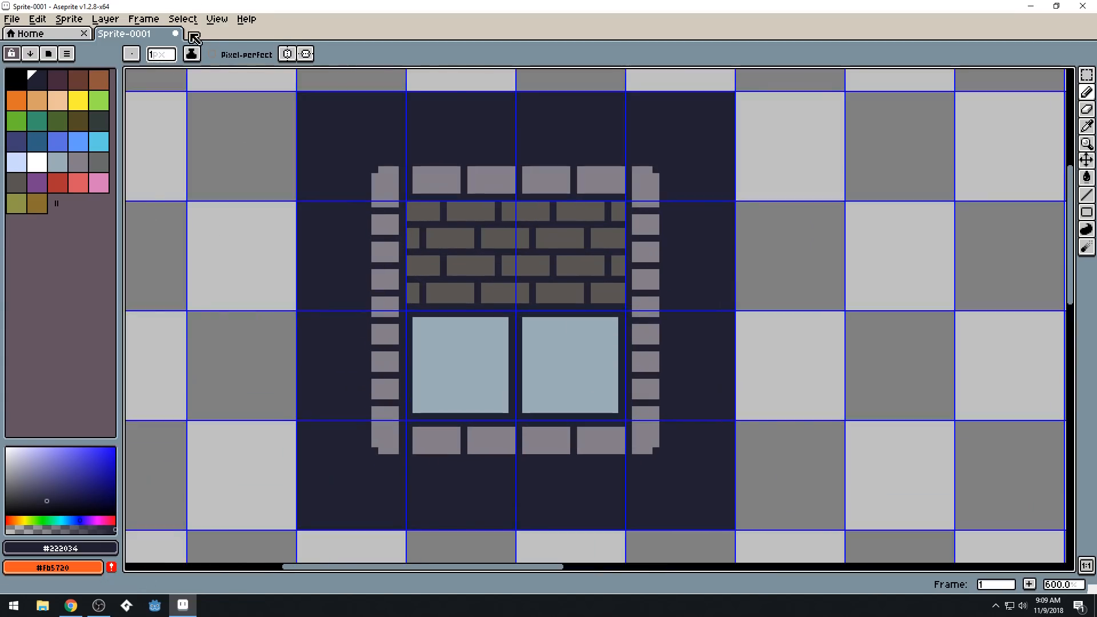
Hide the grid and check the outlined floor tiles against the bottom border
left_click(217, 19)
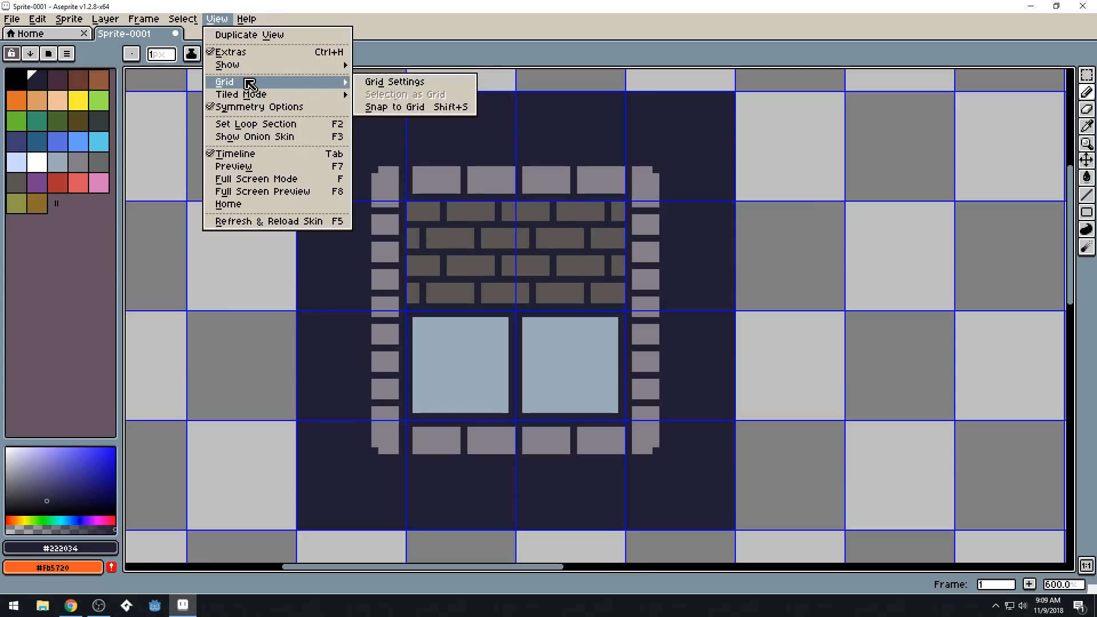
mouse_move(309, 70)
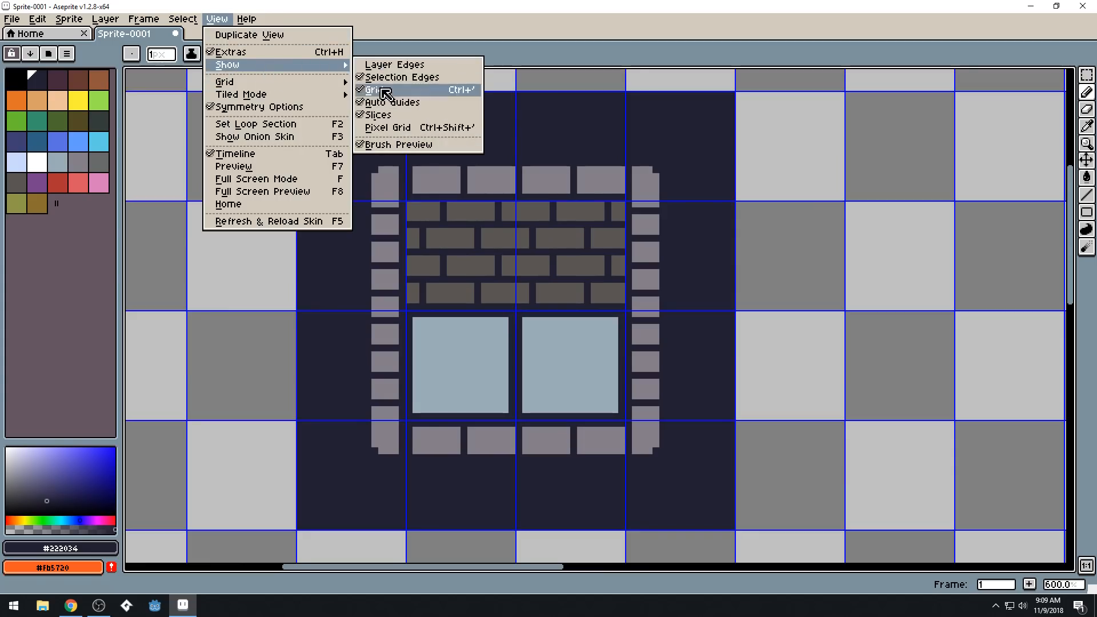
left_click(448, 90)
scroll(710, 289, "down", 2)
left_click_drag(710, 289, 738, 235)
scroll(722, 262, "down", 2)
scroll(731, 228, "up", 6)
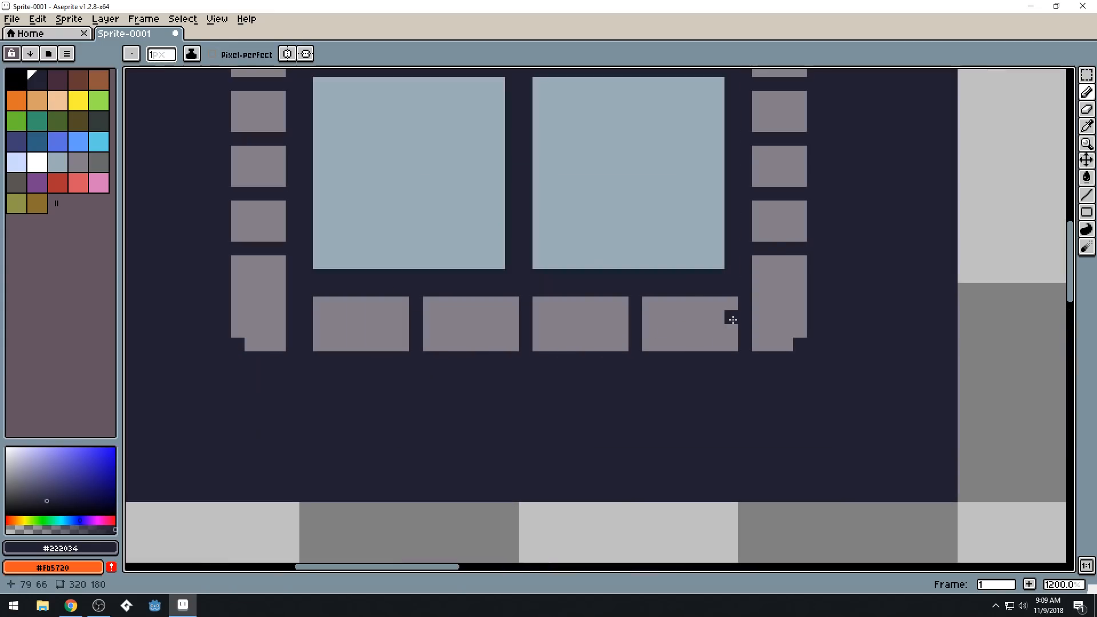
Try widening the first bottom border block one pixel left and joining the two middle blocks with grey #847e87, and undo these changes
left_click_drag(441, 337, 539, 360)
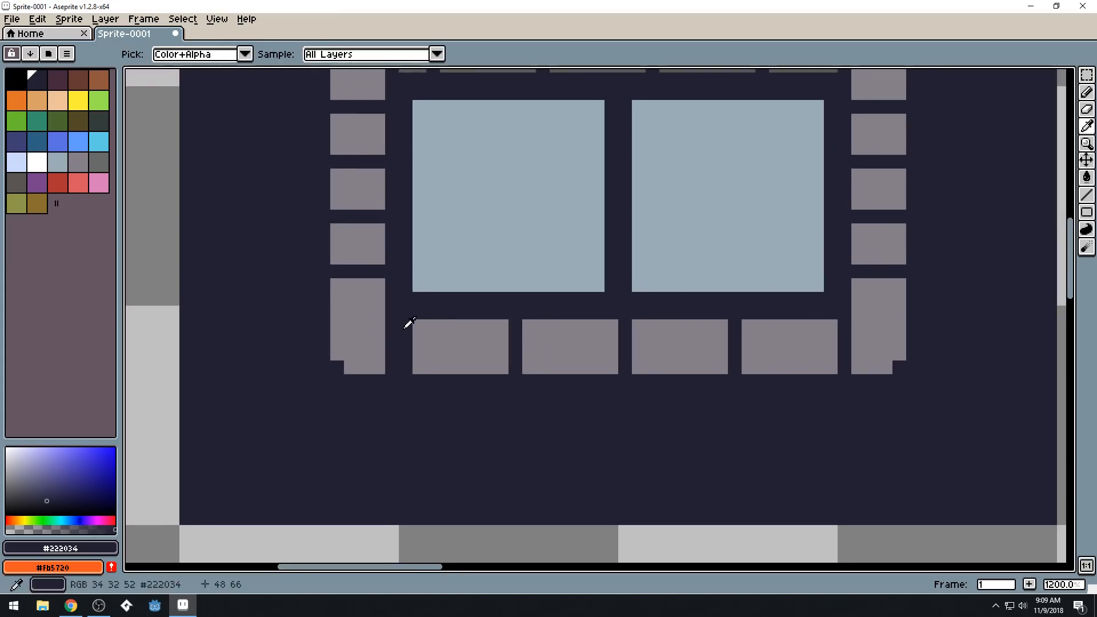
left_click(507, 341, "alt")
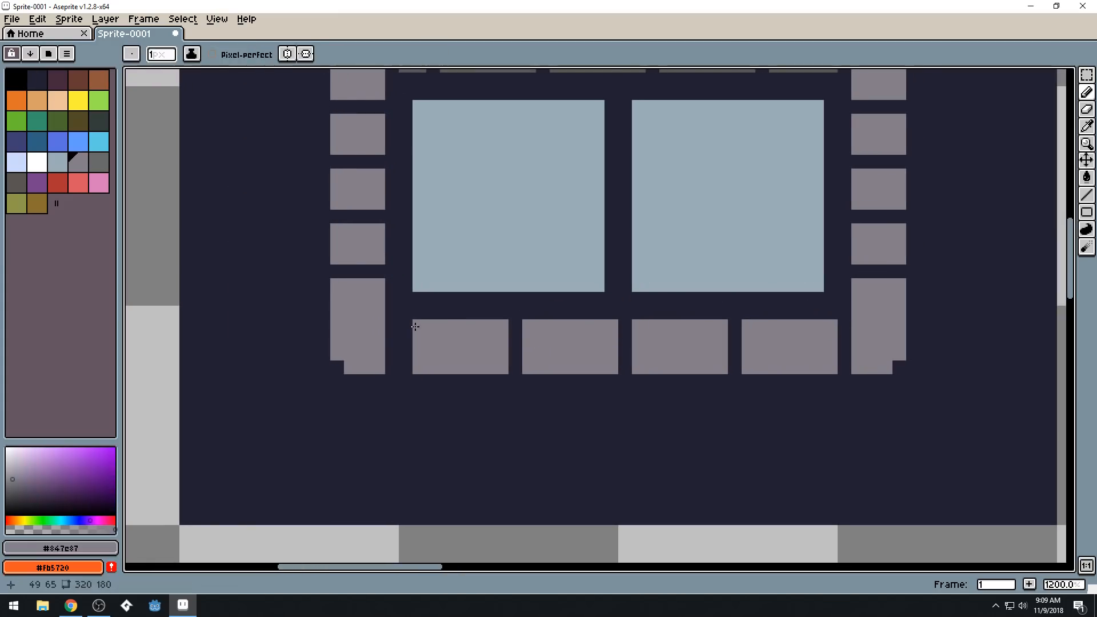
left_click(407, 367)
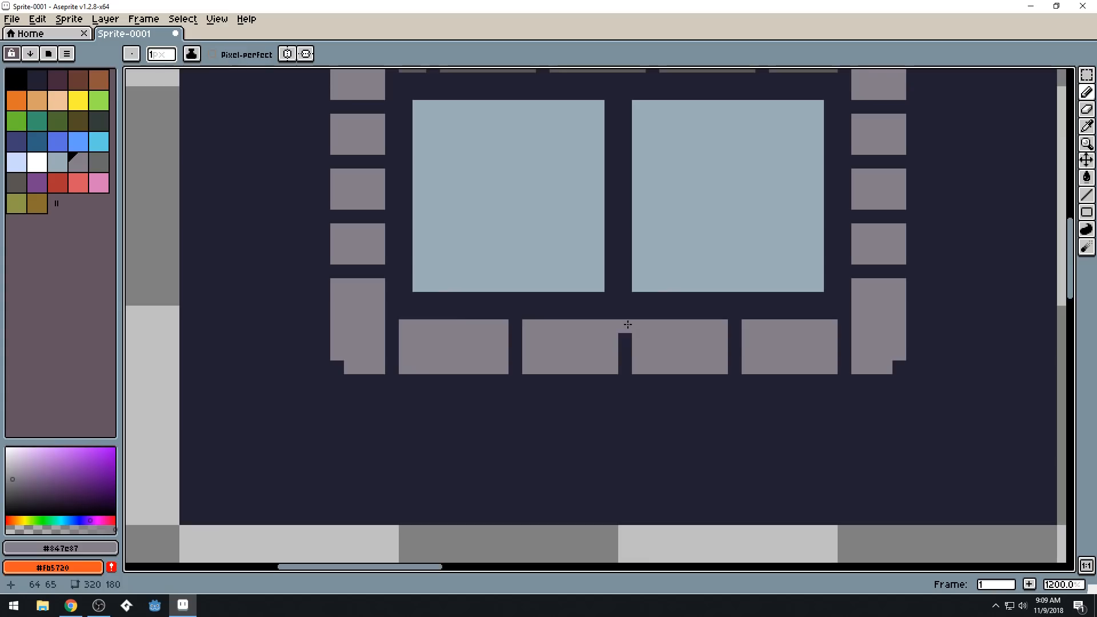
left_click_drag(625, 325, 622, 363)
scroll(578, 323, "down", 1)
scroll(763, 301, "down", 4)
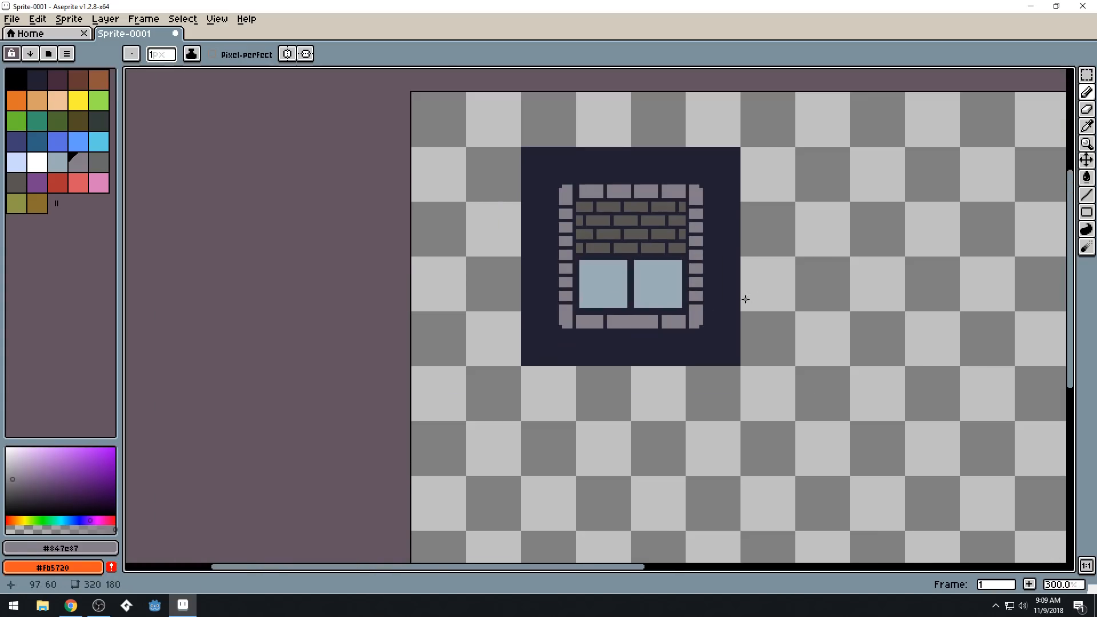
key("ctrl+z")
scroll(617, 281, "up", 4)
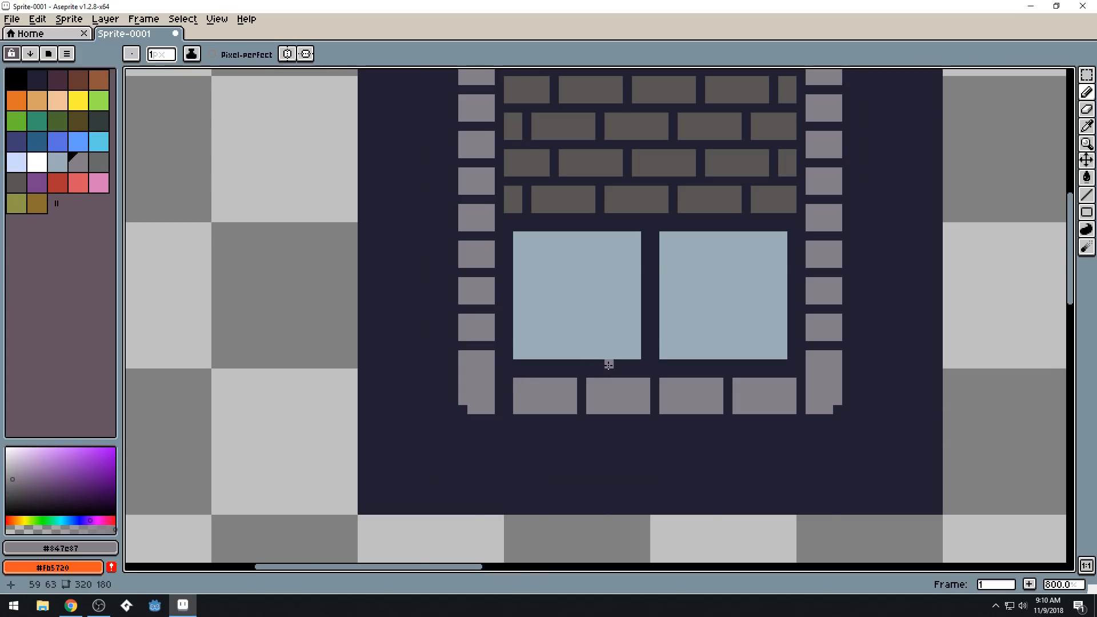
scroll(608, 365, "down", 2)
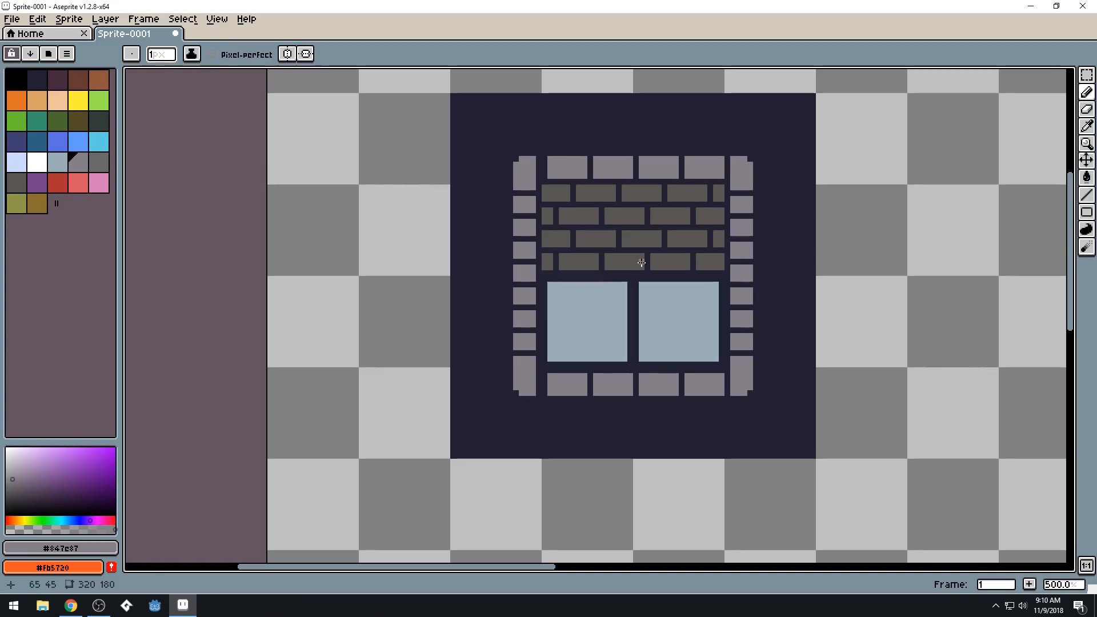
scroll(631, 261, "up", 2)
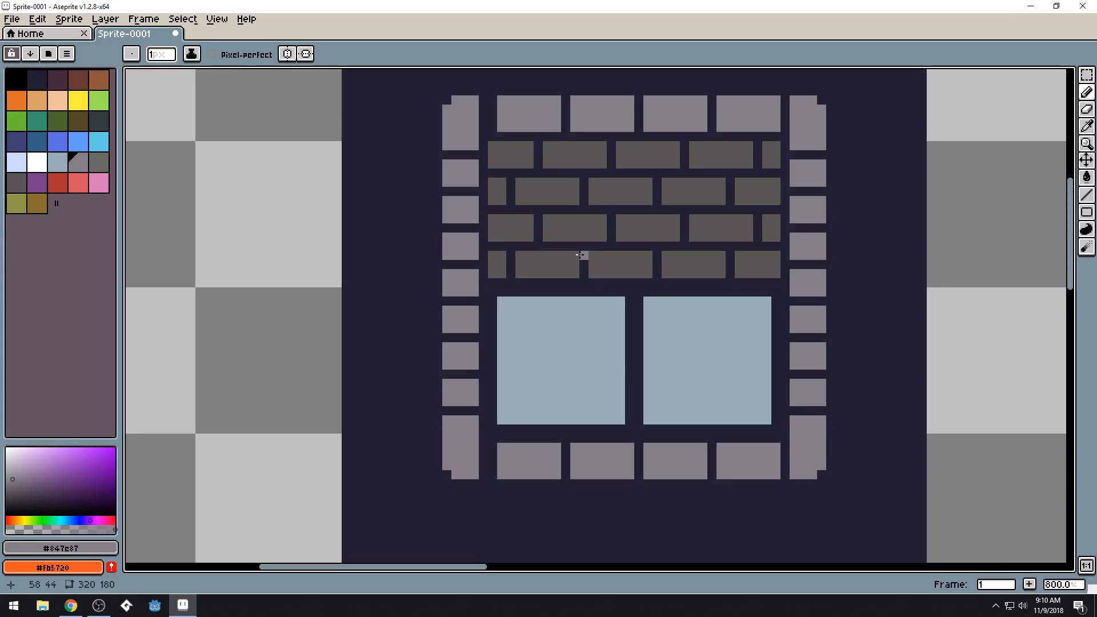
scroll(550, 349, "down", 2)
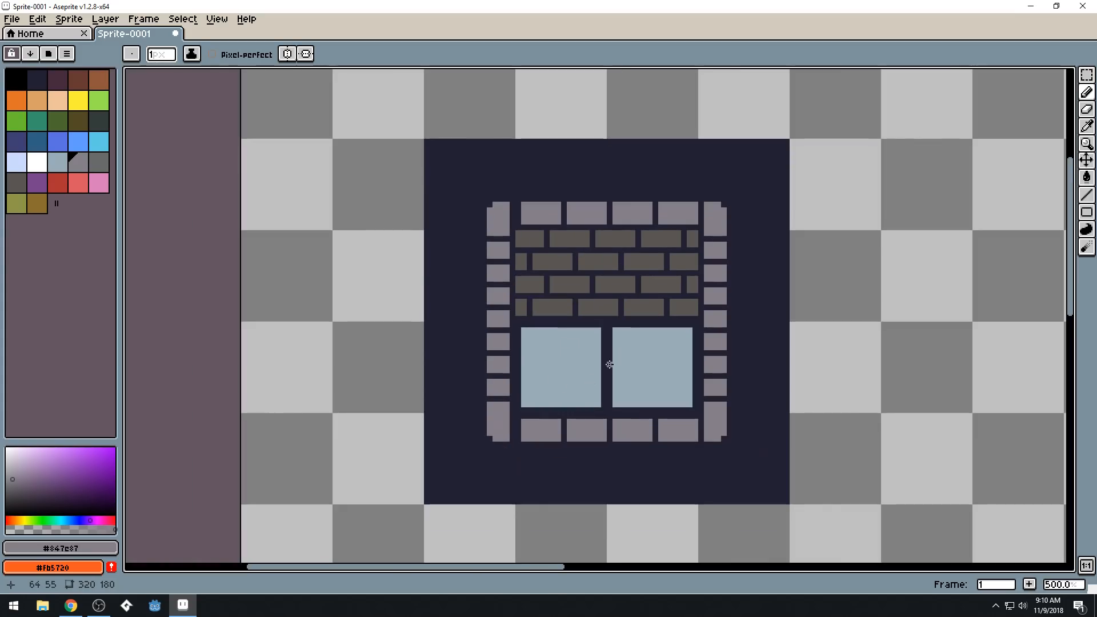
left_click_drag(609, 365, 617, 424)
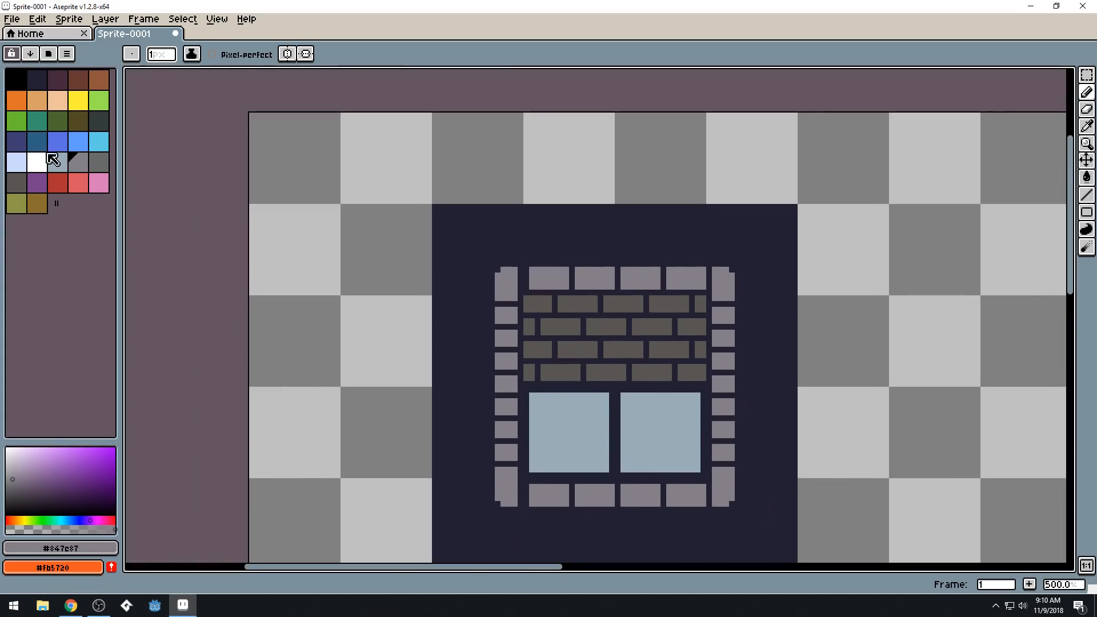
left_click(70, 605)
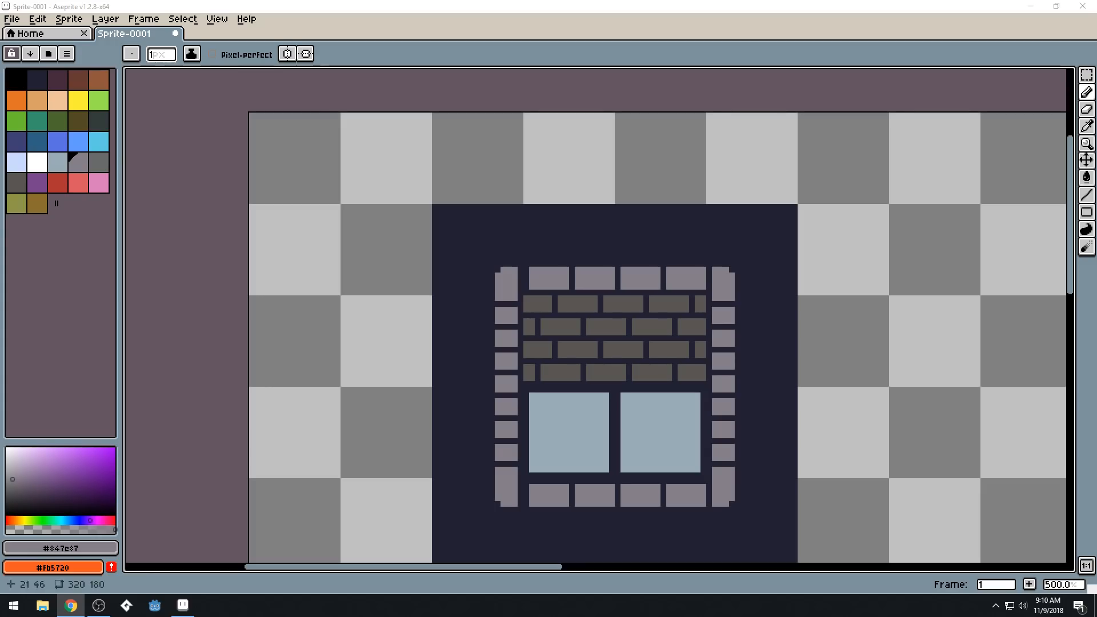
Extend the left floor tile's blue-grey #9badb7 fill 1 px along its top and left edges over the navy outline
scroll(621, 431, "up", 5)
left_click(518, 303, "alt")
left_click(534, 293)
mouse_move(534, 293)
left_mouse_down()
mouse_move(286, 298)
mouse_move(282, 434)
left_mouse_up()
left_click_drag(468, 475, 501, 300)
left_click(315, 283)
left_click_drag(314, 284, 306, 371)
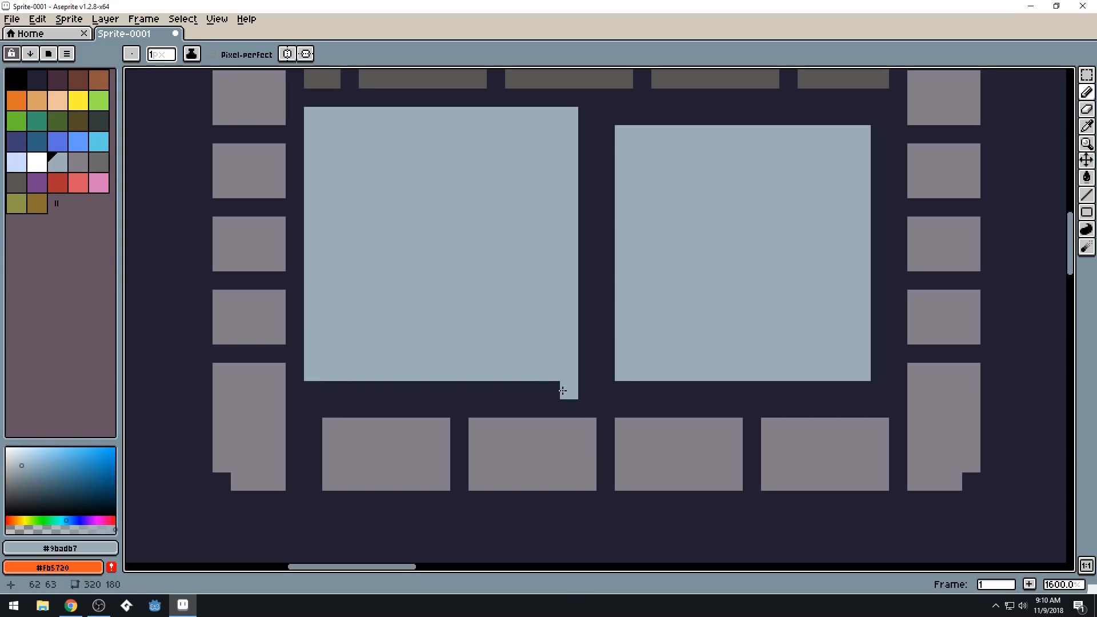
Extend the right floor tile's #9badb7 fill 1 px along its left and top edges to match the left tile
left_click_drag(606, 116, 604, 377)
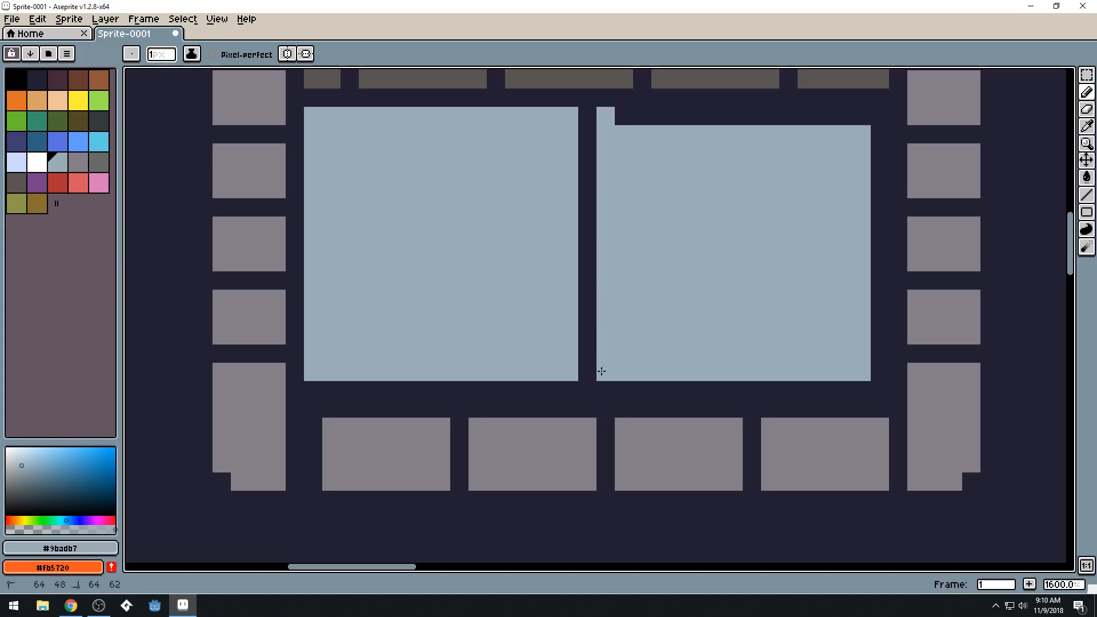
mouse_move(619, 116)
left_mouse_down()
mouse_move(862, 117)
mouse_move(822, 118)
left_mouse_up()
scroll(782, 343, "down", 3)
scroll(653, 296, "up", 2)
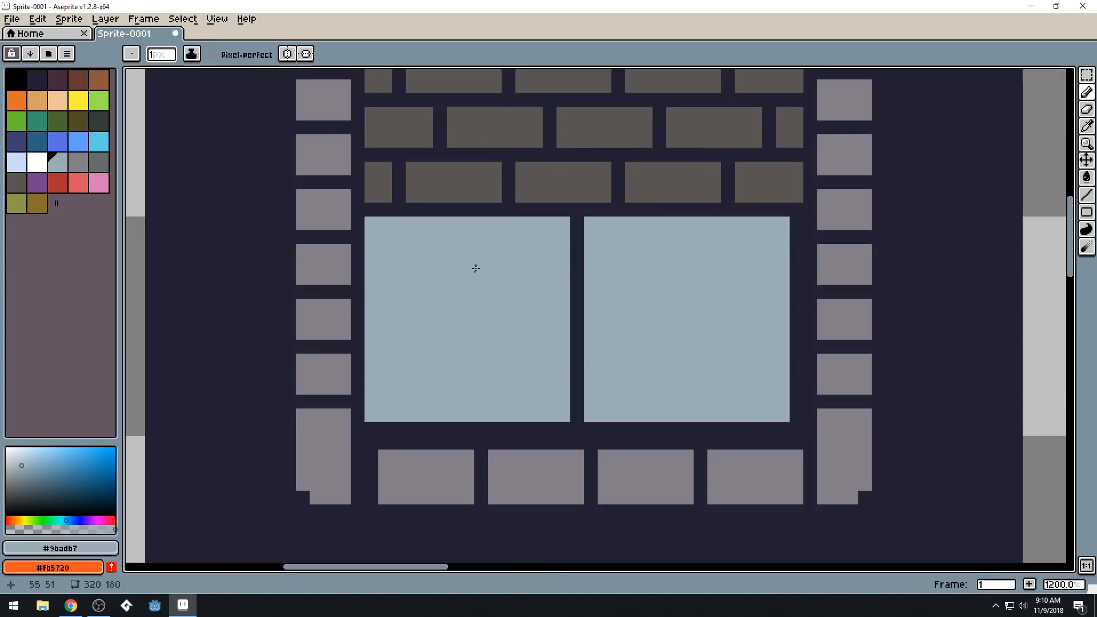
Draw 1 px grey #847e87 lines along the bottom and right edges of both floor tiles
left_click(78, 163)
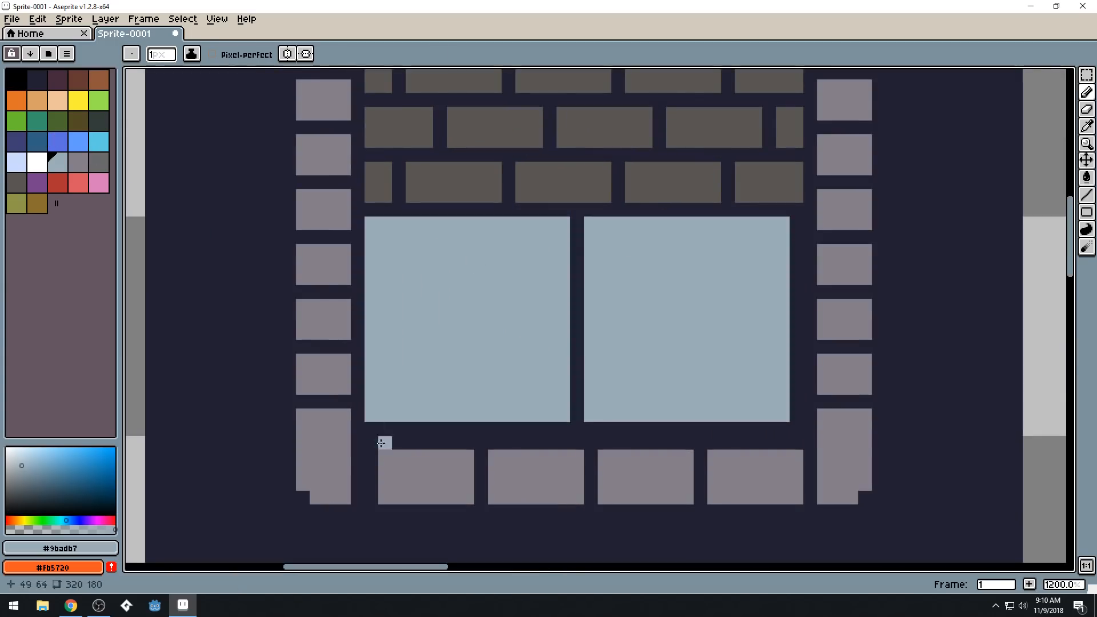
mouse_move(368, 429)
left_mouse_down()
mouse_move(591, 443)
mouse_move(565, 429)
mouse_move(574, 427)
left_mouse_up()
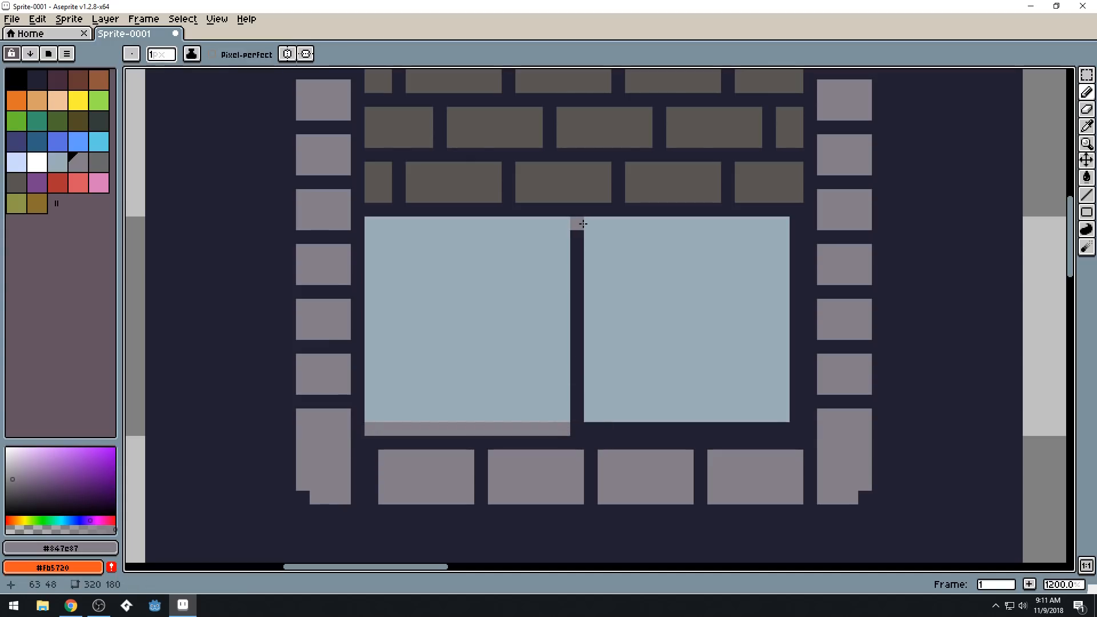
left_click(578, 424, "shift")
left_click_drag(579, 426, 797, 430)
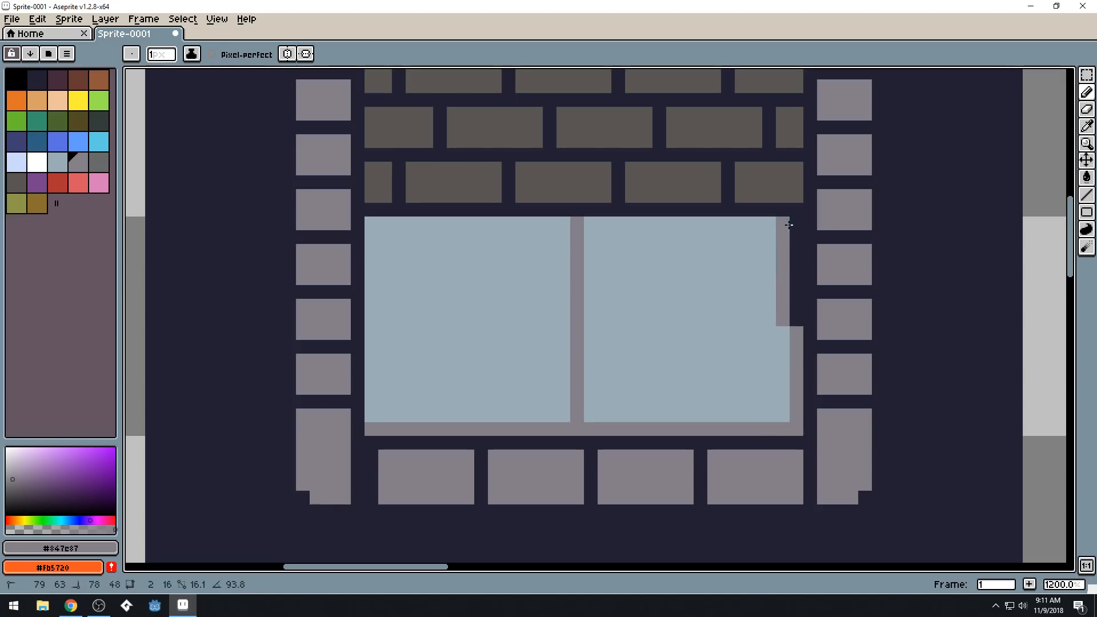
scroll(475, 255, "down", 5)
left_click_drag(493, 249, 543, 244)
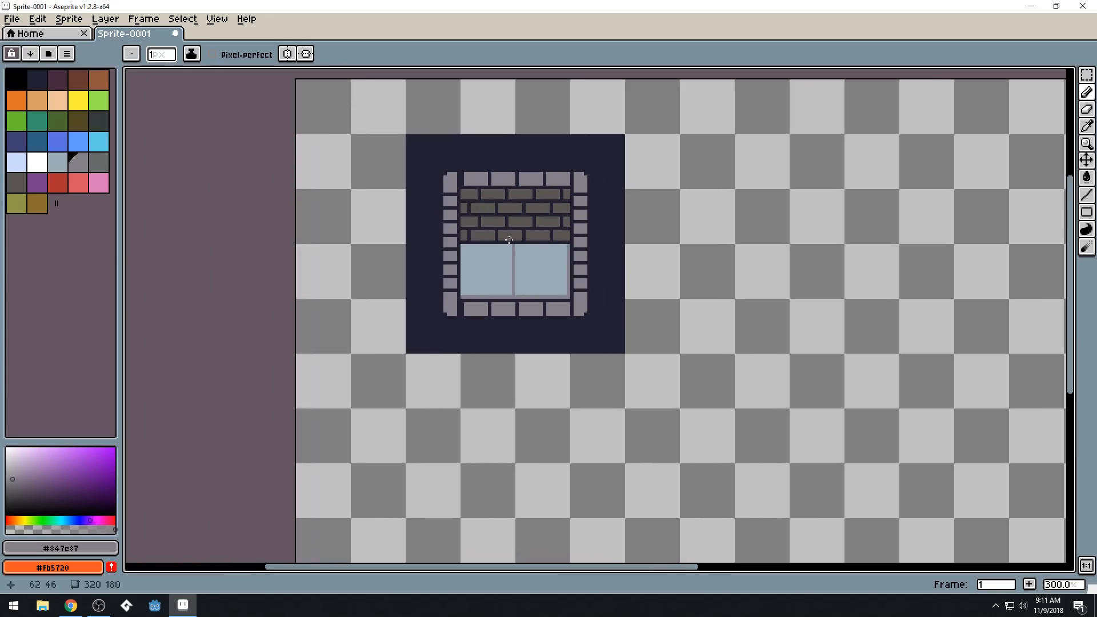
Try 1 px pale-blue (Idx-20) highlights along the top and left edges of both floor tiles, and undo them
scroll(508, 240, "up", 7)
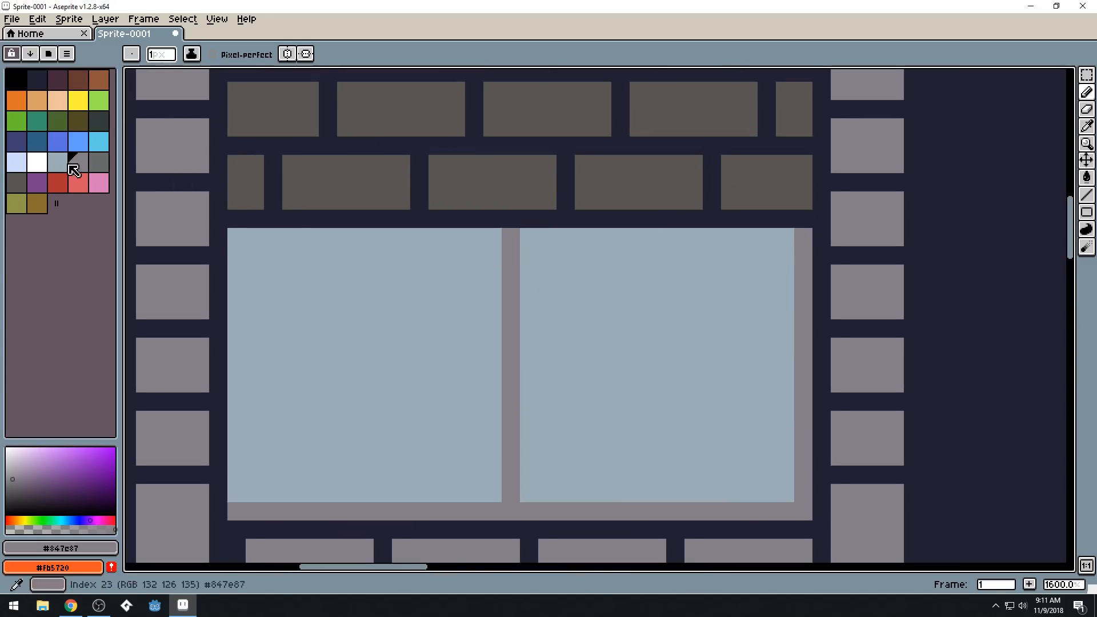
left_click(18, 166)
left_click(528, 494)
left_click(528, 237, "shift")
left_click(782, 237, "shift")
left_click(492, 237)
left_click(236, 246, "shift")
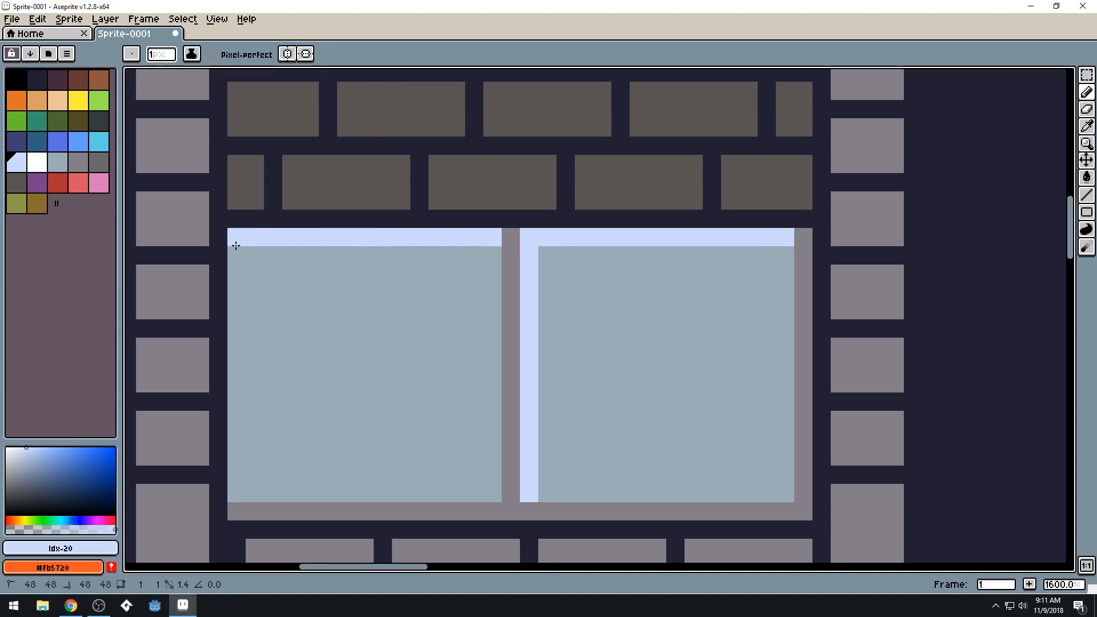
left_click(237, 491, "shift")
scroll(392, 366, "down", 7)
key("i")
key("ctrl+z")
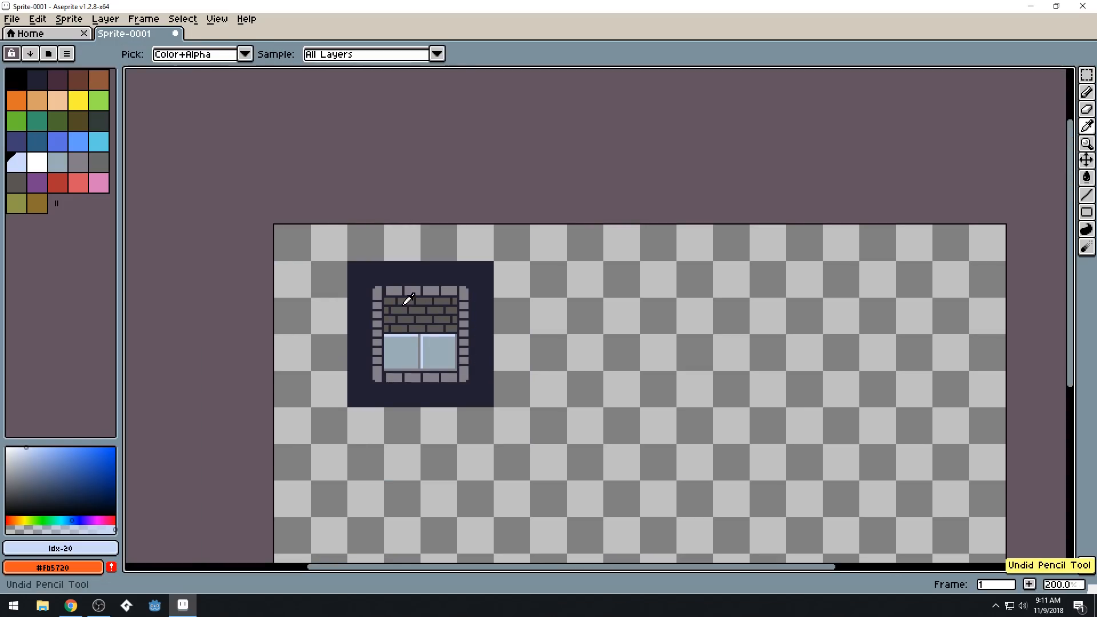
key("b")
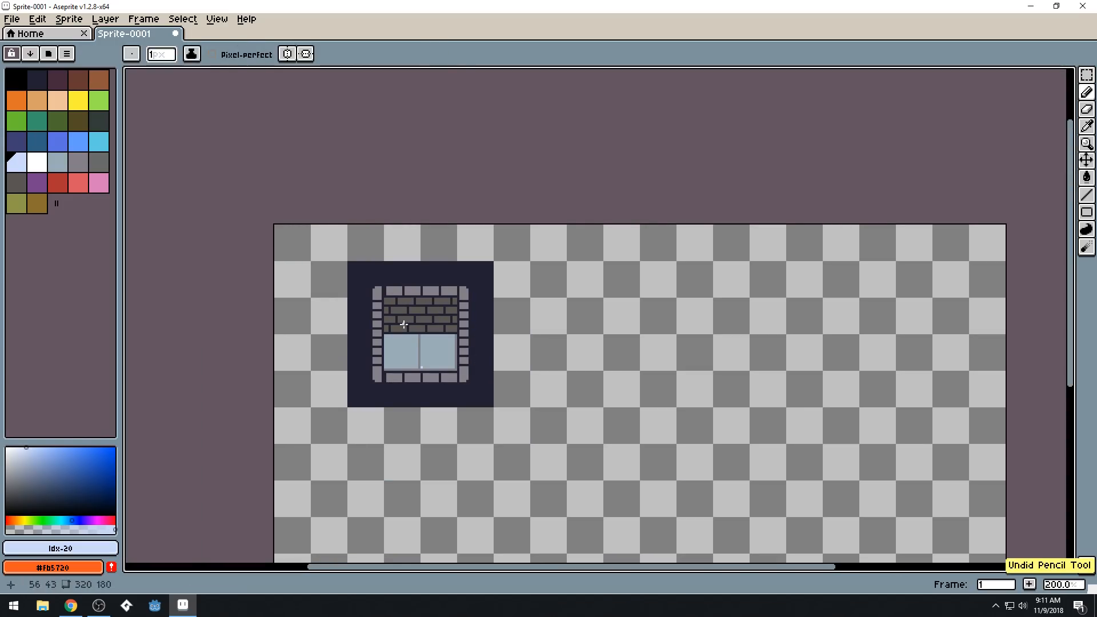
Draw 1 px pale-blue (Idx-20) highlights just inside the grey lines on the right and bottom of both floor tiles
scroll(423, 357, "up", 5)
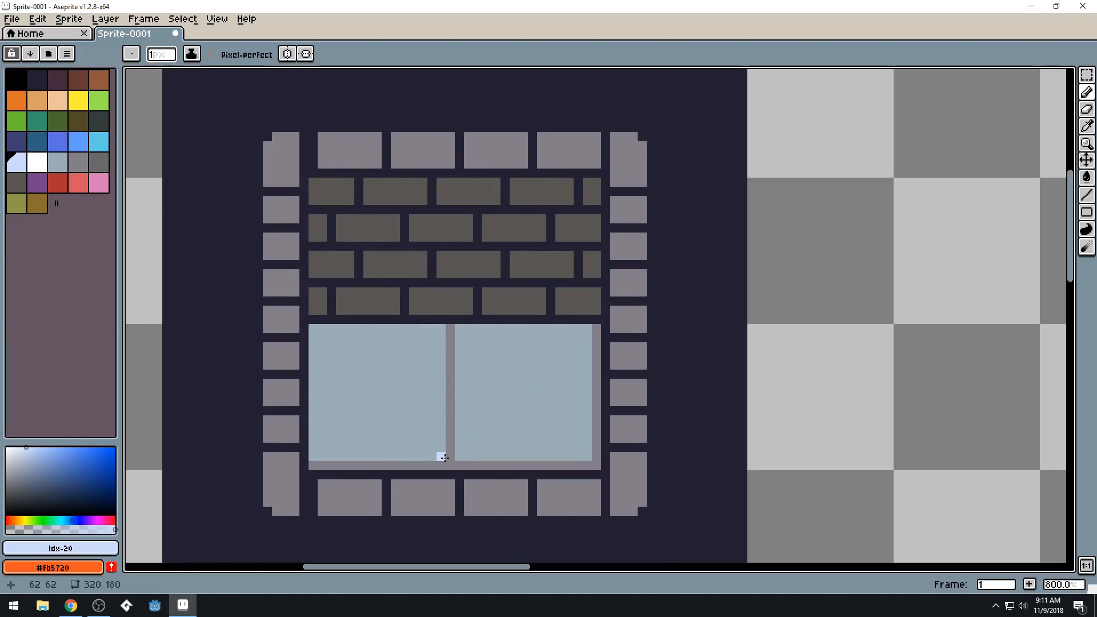
mouse_move(444, 456)
left_mouse_down()
mouse_move(454, 346)
mouse_move(441, 327)
left_mouse_up()
left_click_drag(437, 454, 314, 459)
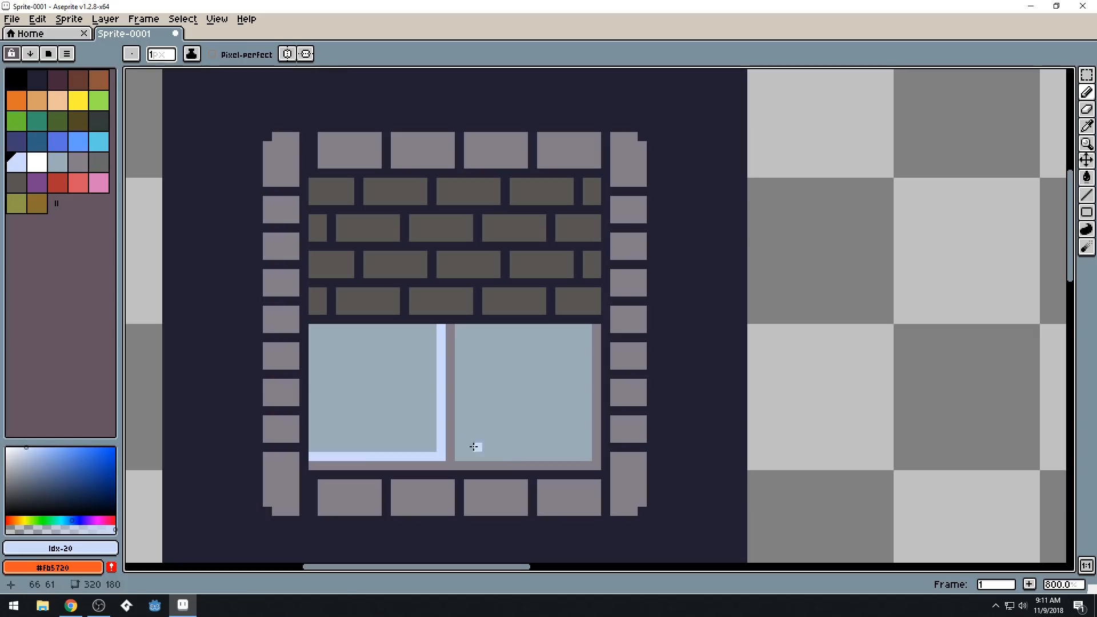
left_click_drag(459, 457, 591, 454)
left_click_drag(584, 347, 584, 325)
scroll(561, 318, "down", 5)
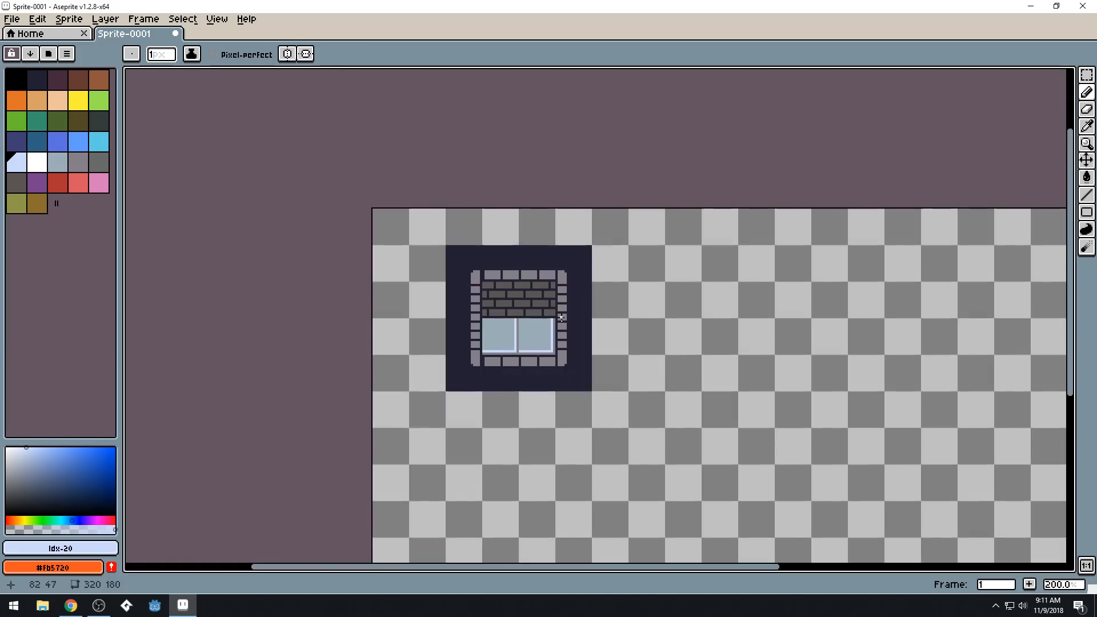
Examine the highlighted floor tiles against the brick wall and grey border at several magnifications
scroll(562, 318, "down", 4)
scroll(561, 317, "up", 5)
left_click_drag(543, 311, 571, 352)
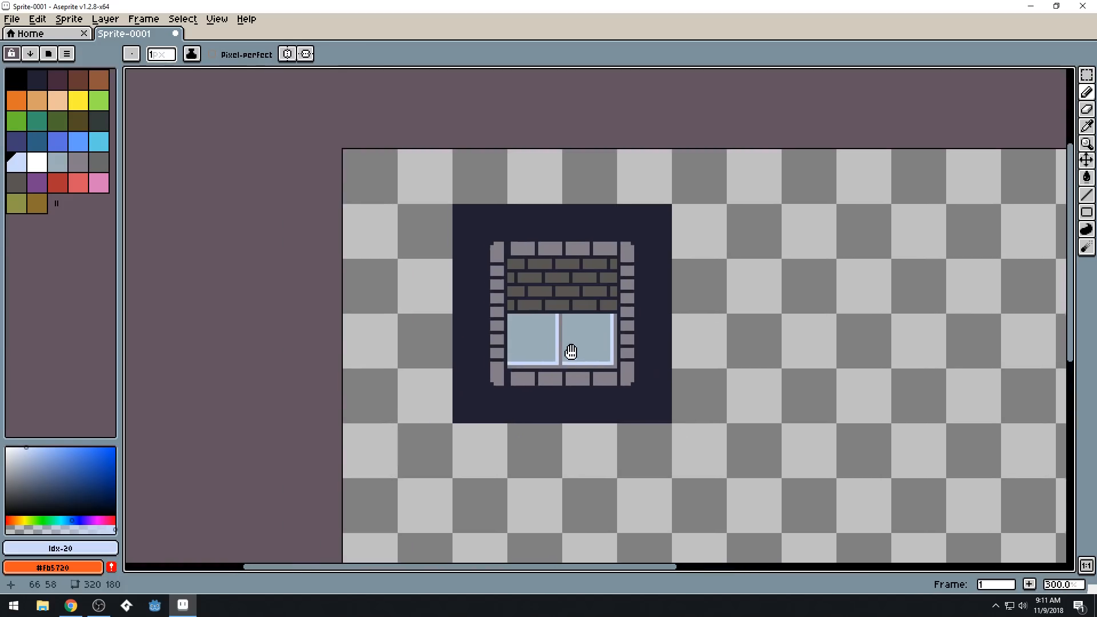
scroll(571, 351, "up", 4)
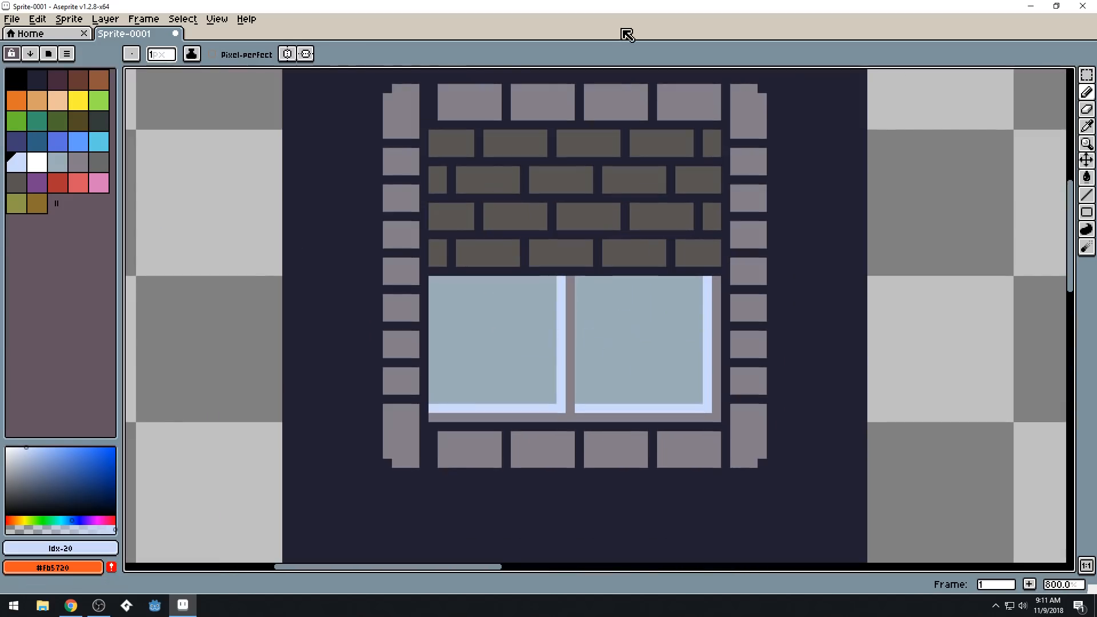
left_click_drag(642, 252, 575, 316)
scroll(566, 322, "down", 3)
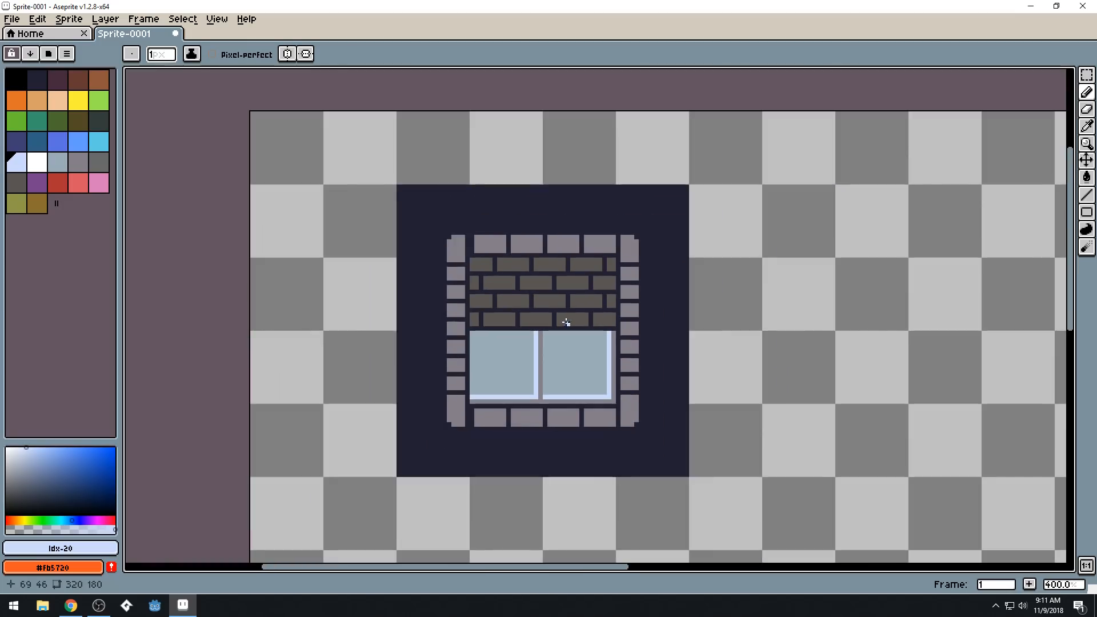
scroll(565, 309, "up", 1)
scroll(462, 367, "up", 1)
left_click_drag(518, 203, 531, 253)
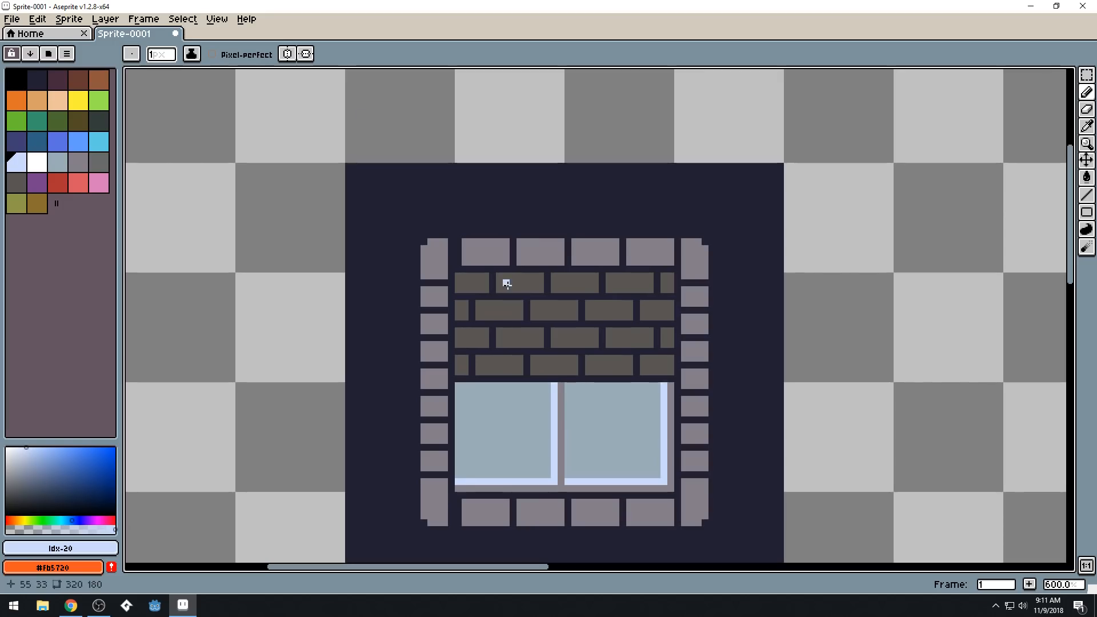
Show the grid over the tileset
left_click(143, 19)
mouse_move(179, 23)
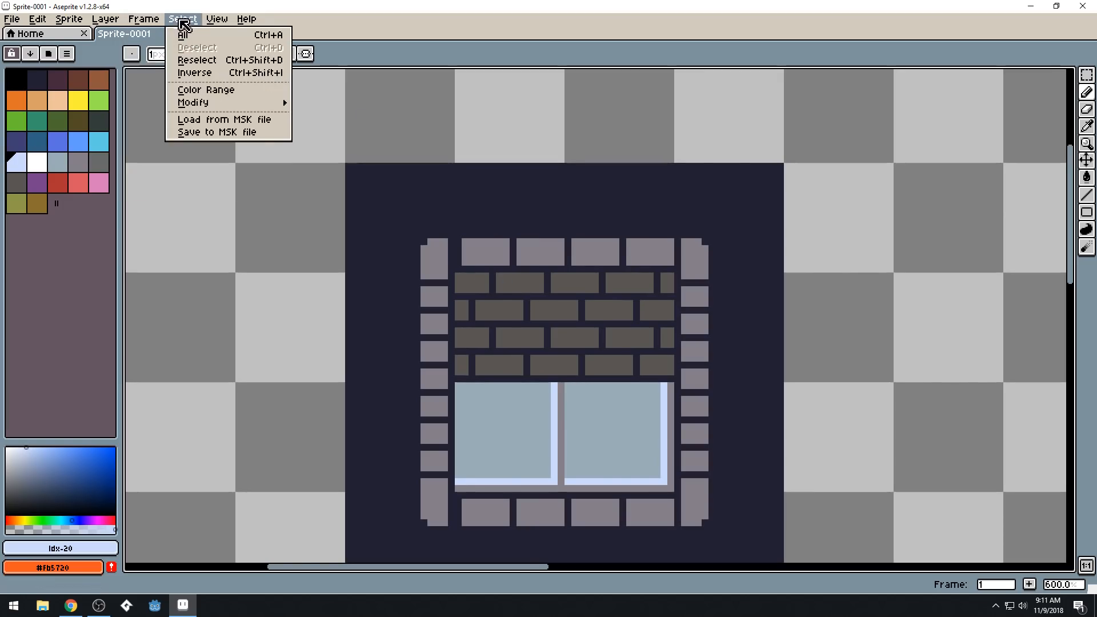
mouse_move(224, 25)
mouse_move(244, 89)
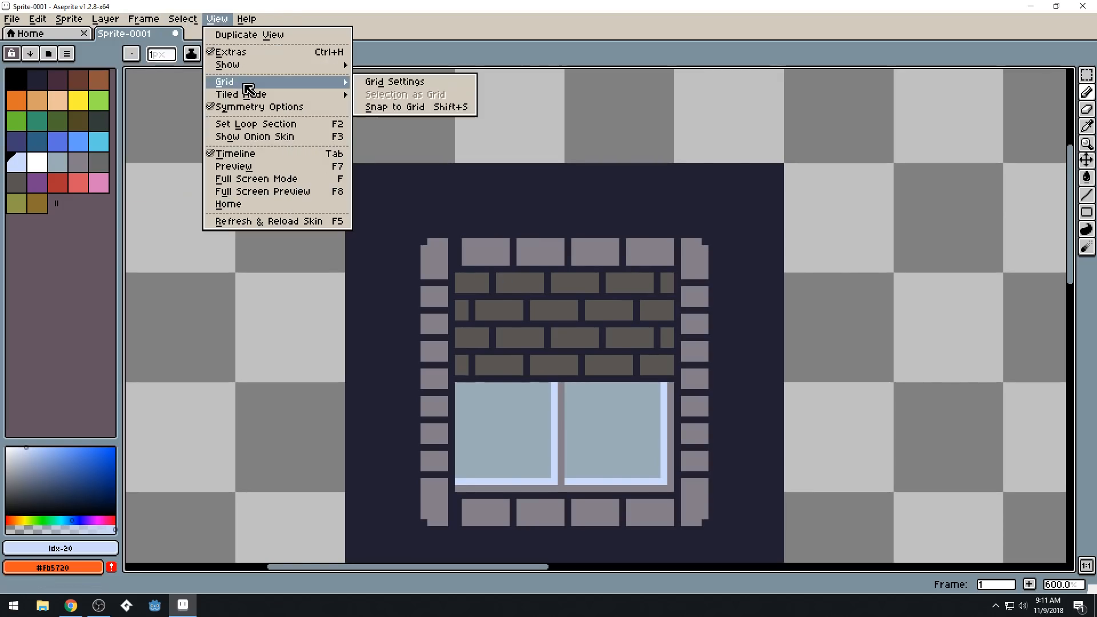
mouse_move(229, 64)
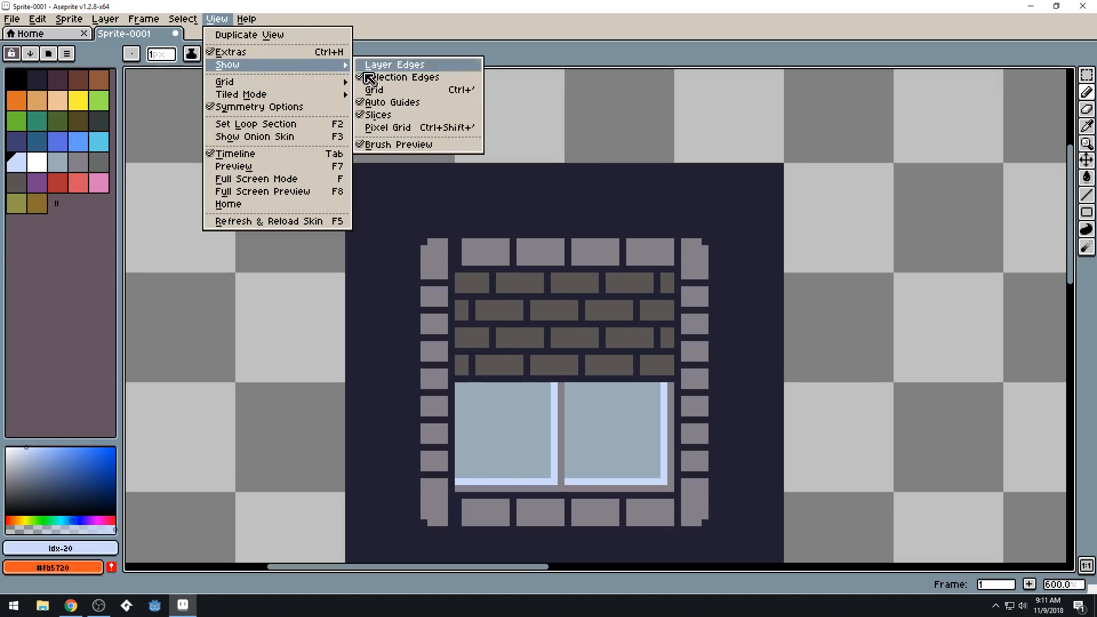
left_click(392, 88)
left_click_drag(698, 431, 622, 309)
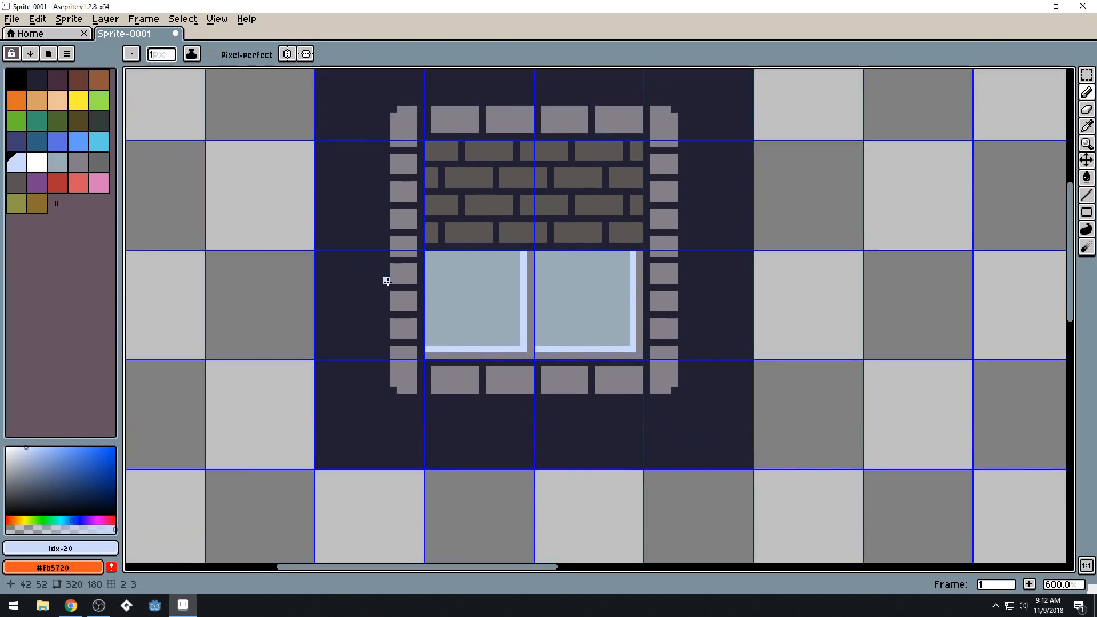
Try widening the lower left-hand border blocks 1 px toward the floor with grey #847e87, and undo these changes
scroll(405, 294, "up", 3)
key("i")
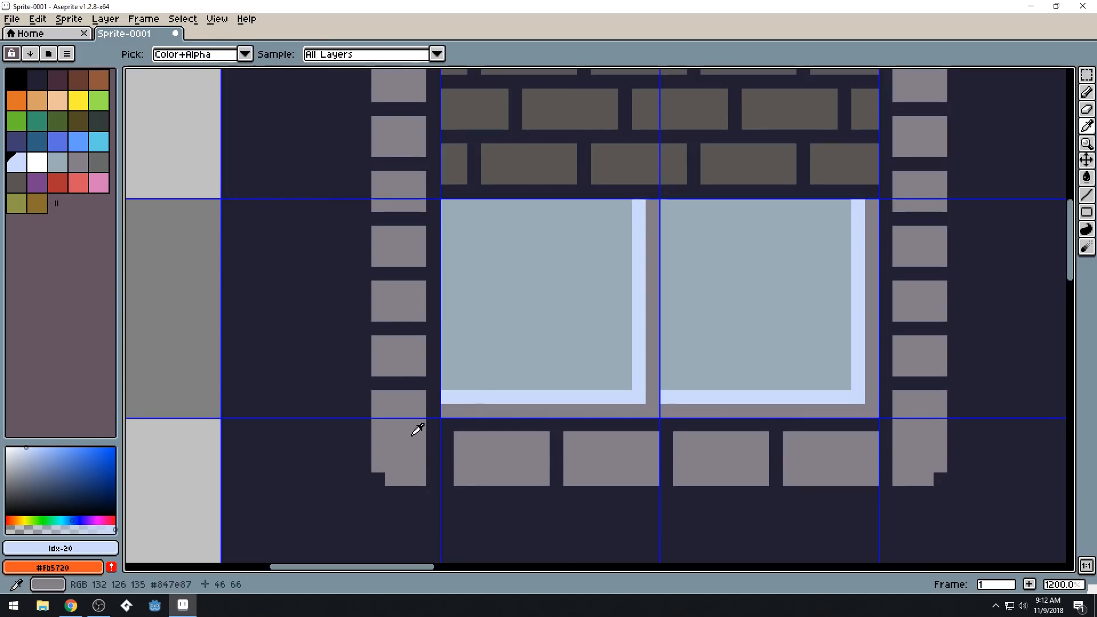
key("b")
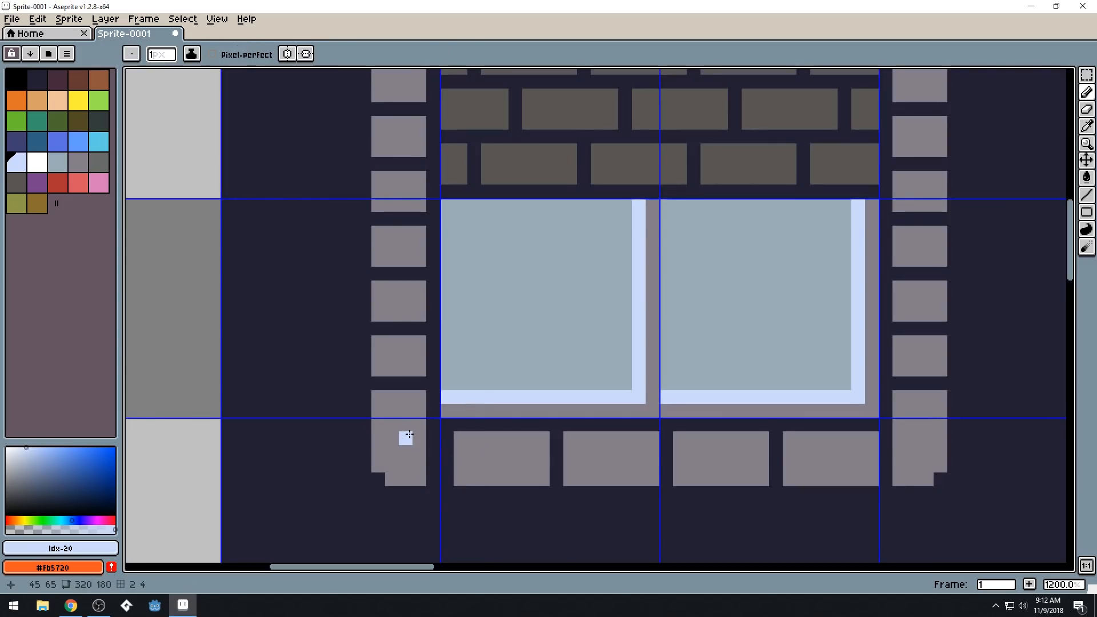
left_click(406, 416, "alt")
left_click_drag(433, 425, 430, 466)
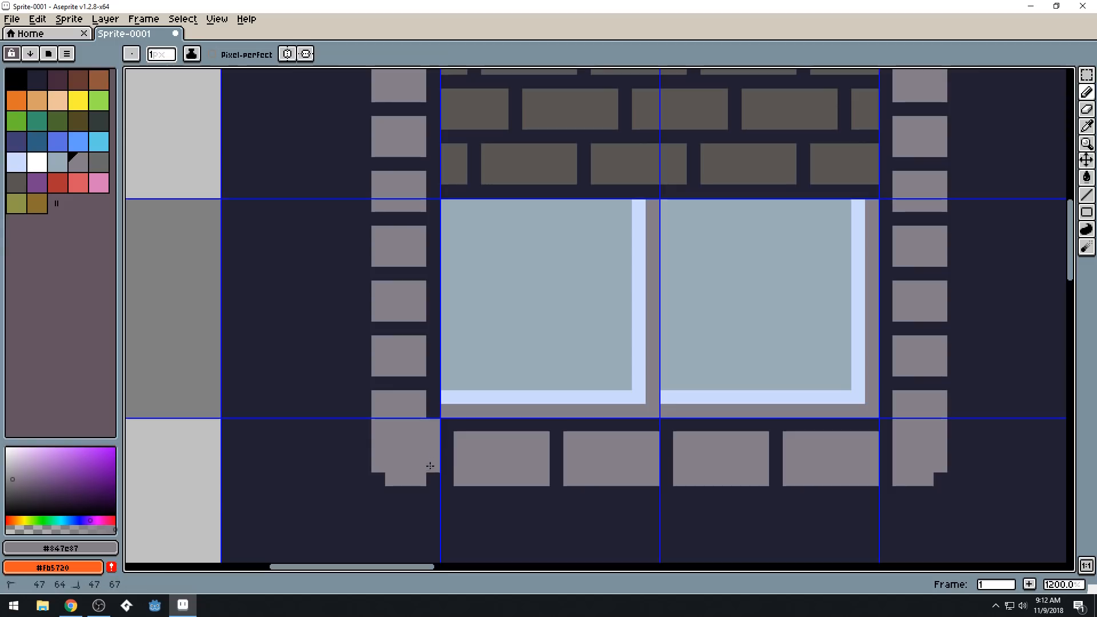
left_click_drag(431, 400, 431, 414)
left_click_drag(430, 370, 432, 347)
left_click(431, 314)
left_click(484, 254)
key("ctrl+z")
key("alt")
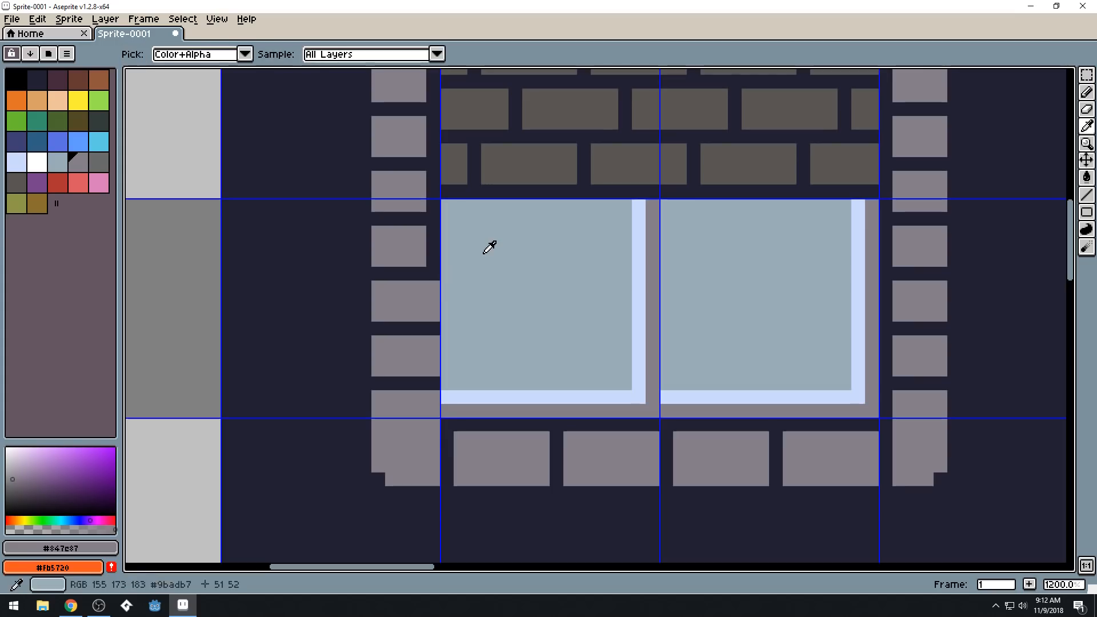
key("ctrl+z")
key("ctrl+z")
key("ctrl+z")
key("ctrl+z")
Repaint the grey line along the right floor tile's right edge in navy #222034
left_click(845, 300)
left_click(888, 223, "alt")
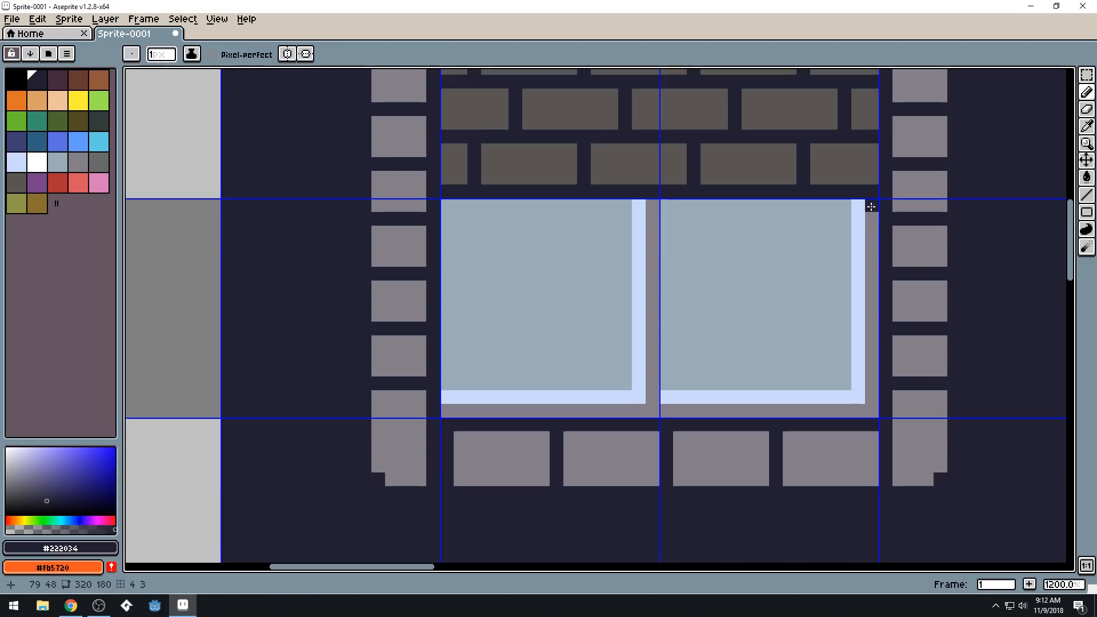
left_click_drag(872, 205, 860, 358)
key("ctrl+z")
left_click(871, 208)
left_click(870, 410, "shift")
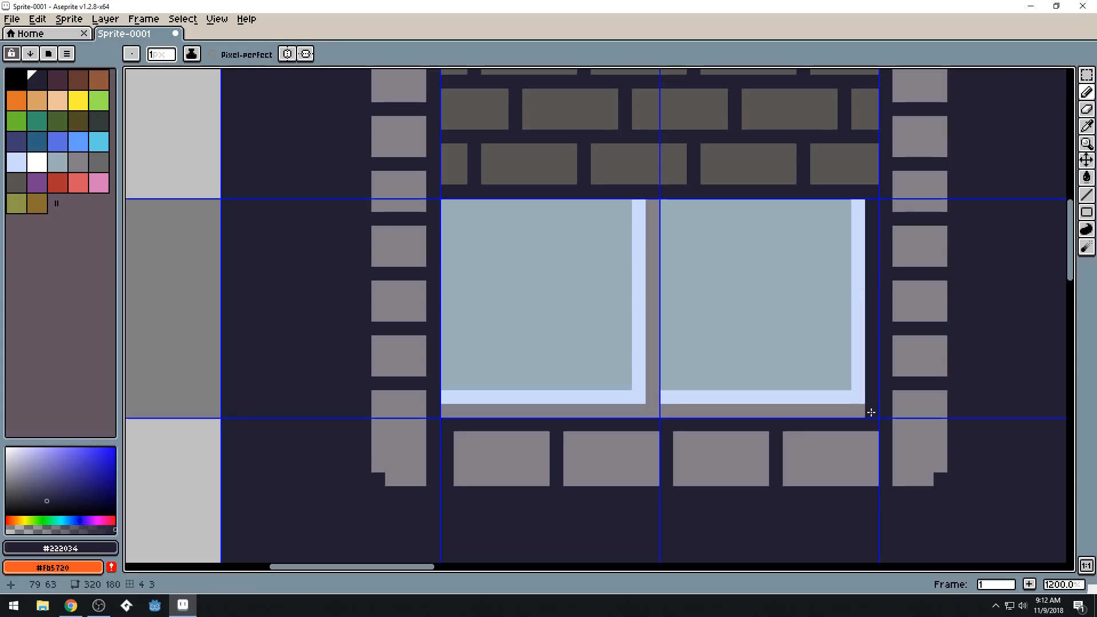
Repaint the grey line beneath both floor tiles in navy #222034
left_click(664, 412, "shift")
left_click_drag(664, 412, 456, 410)
left_click_drag(928, 269, 800, 429)
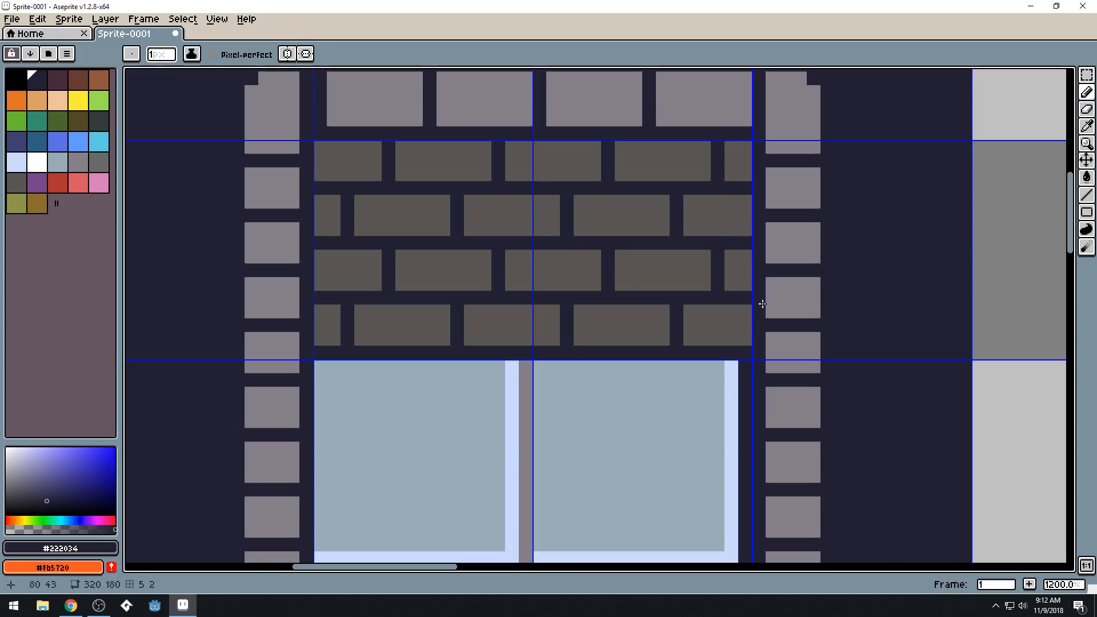
scroll(772, 311, "down", 3)
left_click_drag(773, 369, 741, 353)
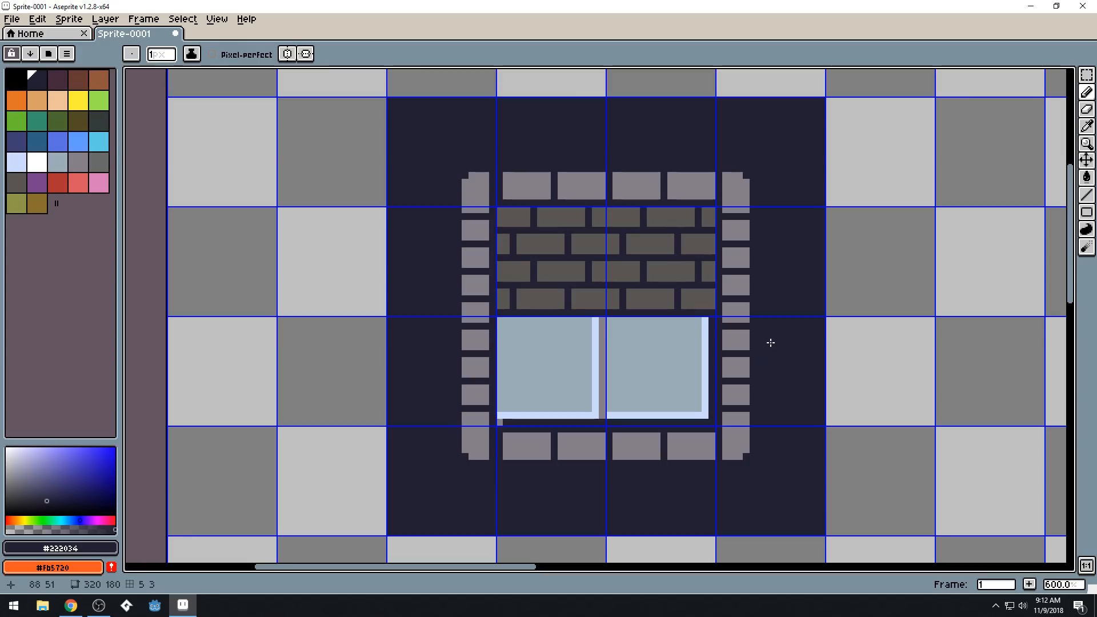
Undo the navy repainting of the grey lines beside the right floor tile and beneath both floor tiles
key("i")
key("ctrl+z")
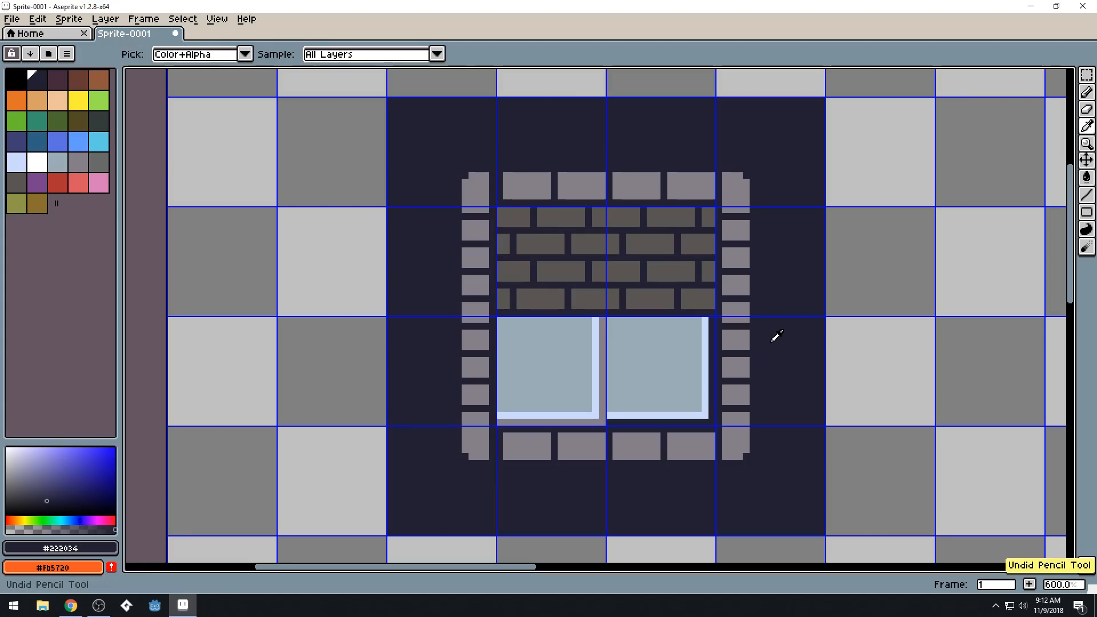
key("ctrl+z")
key("ctrl+z")
key("ctrl+z")
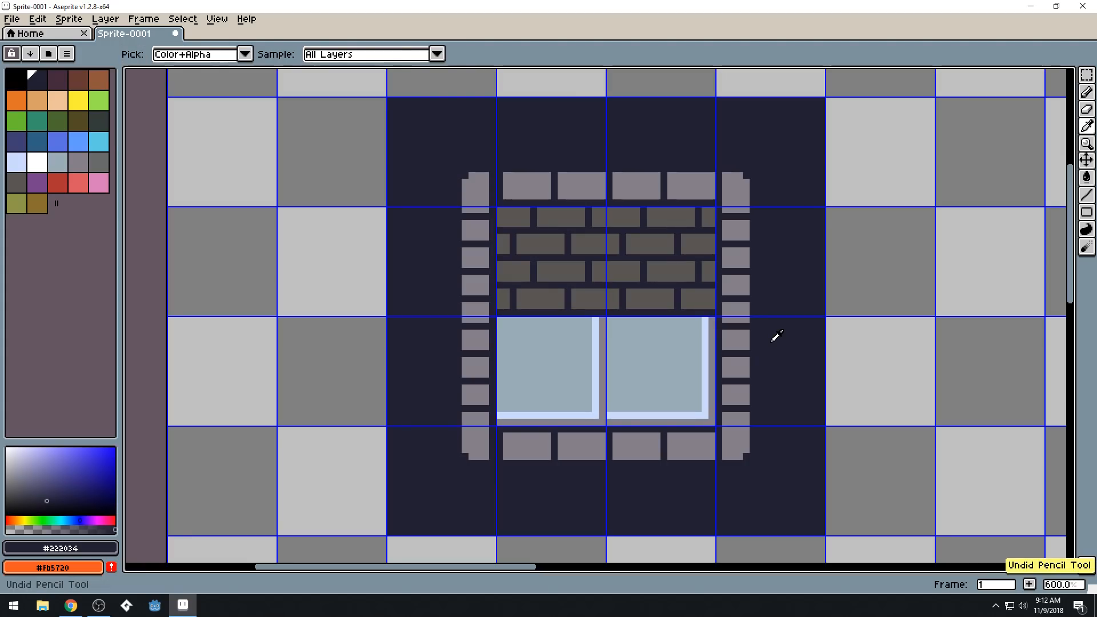
Extend the leftmost blocks of the lower and upper border rows 1 px to the left with grey #847e87
key("b")
mouse_move(492, 428)
left_mouse_down()
mouse_move(602, 348)
mouse_move(593, 355)
left_mouse_up()
scroll(594, 355, "up", 1)
left_click_drag(826, 398, 770, 367)
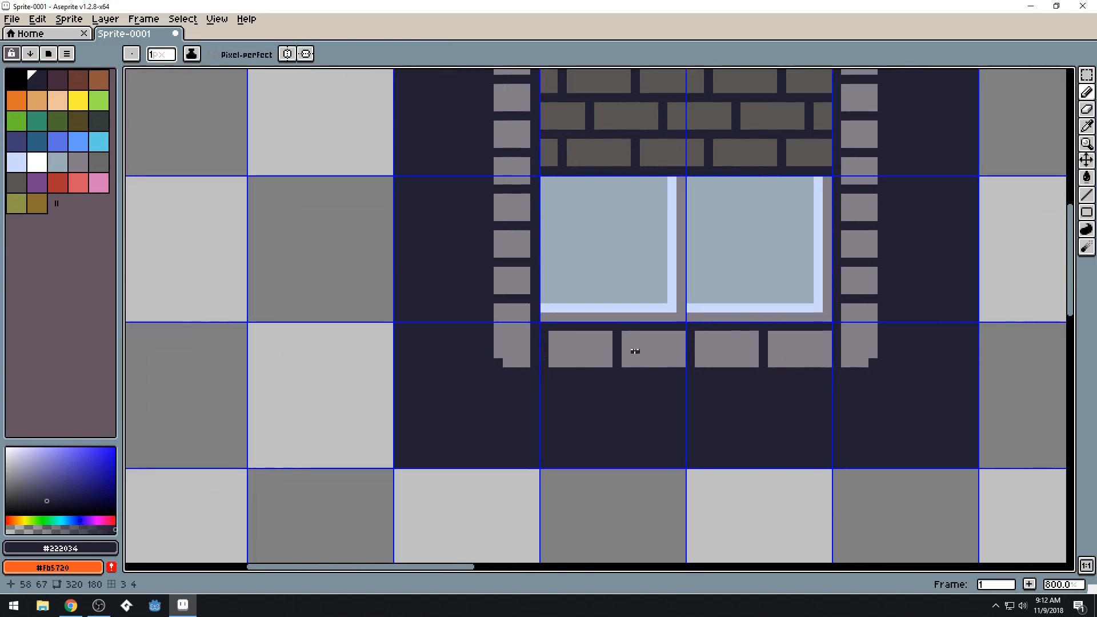
scroll(634, 351, "up", 1)
left_click(534, 318, "alt")
left_click_drag(512, 320, 521, 374)
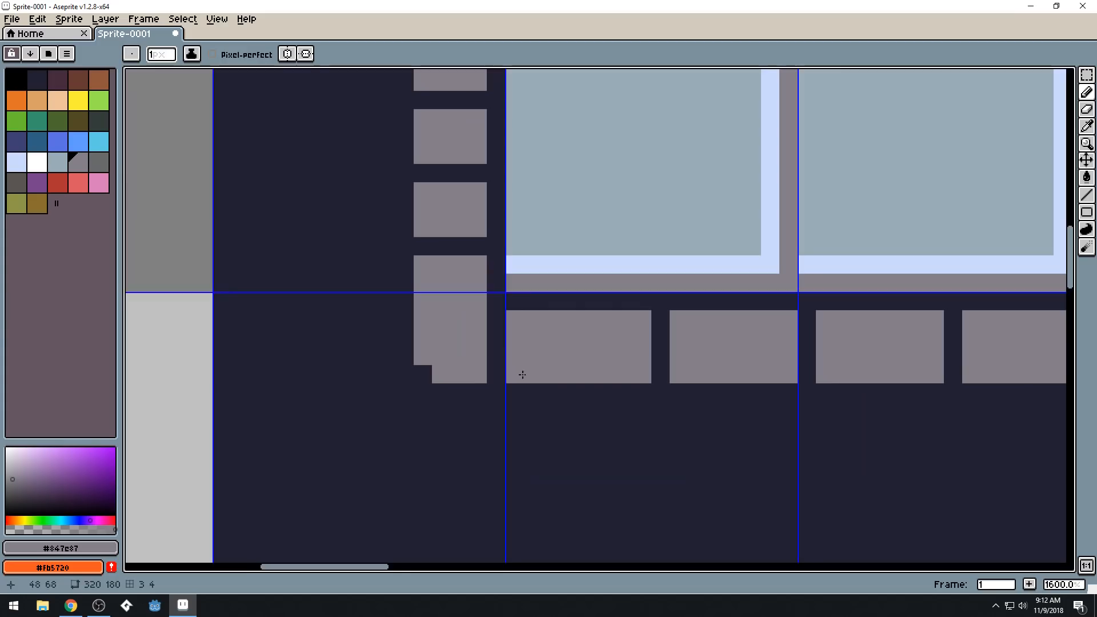
scroll(522, 374, "down", 4)
scroll(570, 151, "up", 6)
left_click_drag(534, 197, 531, 105)
scroll(583, 164, "down", 6)
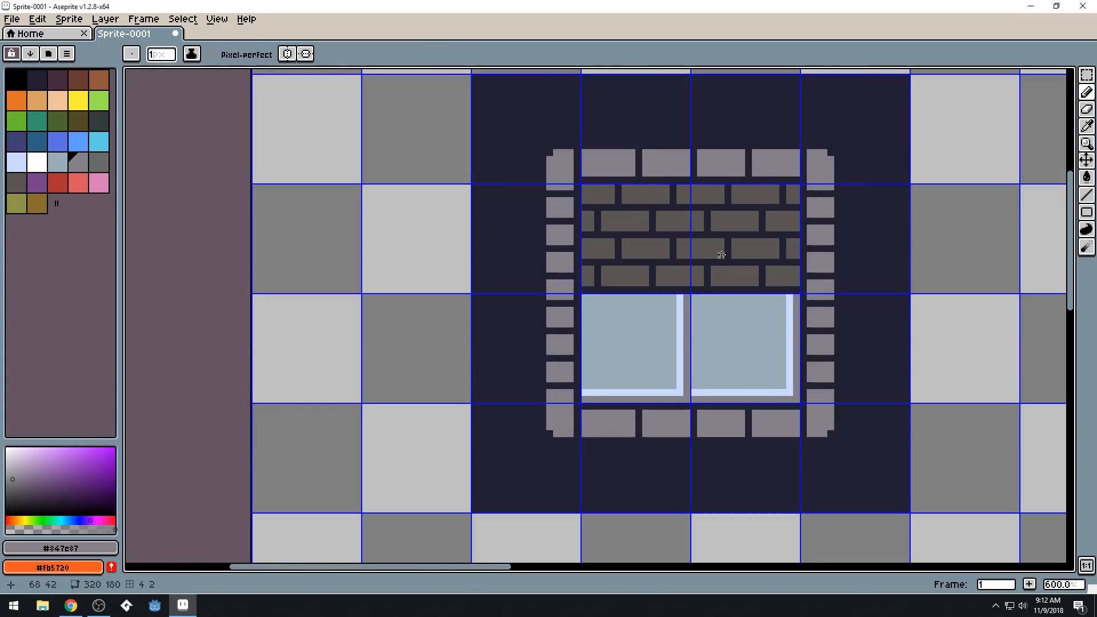
Paint a 1 px highlight along the left and top edges of the left floor tile in light blue #cbdbfc
left_click_drag(721, 255, 649, 282)
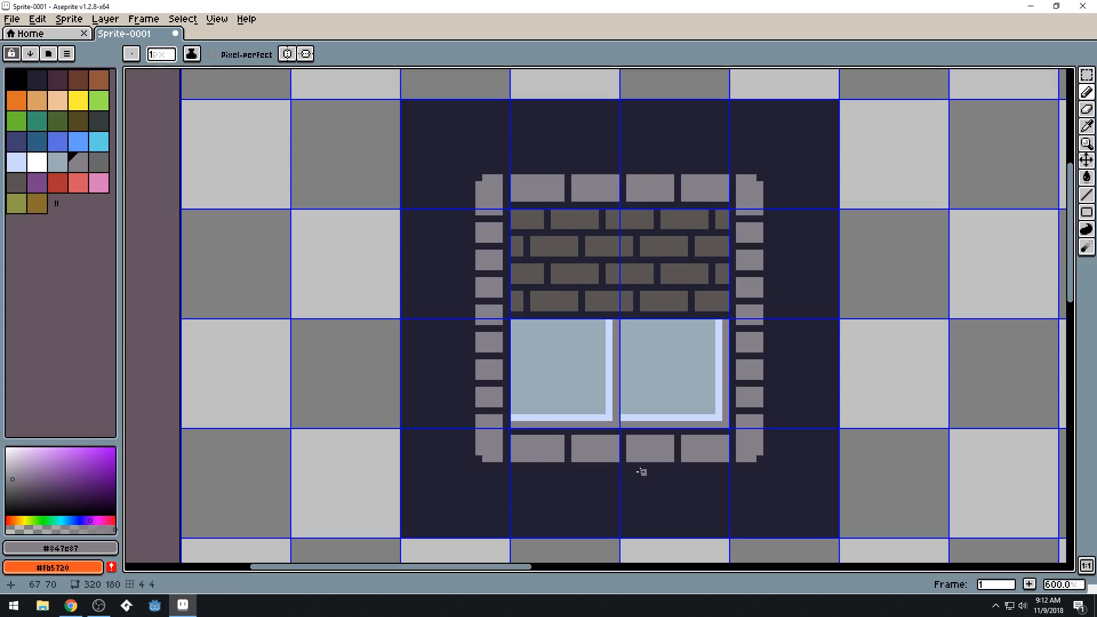
scroll(663, 149, "down", 2)
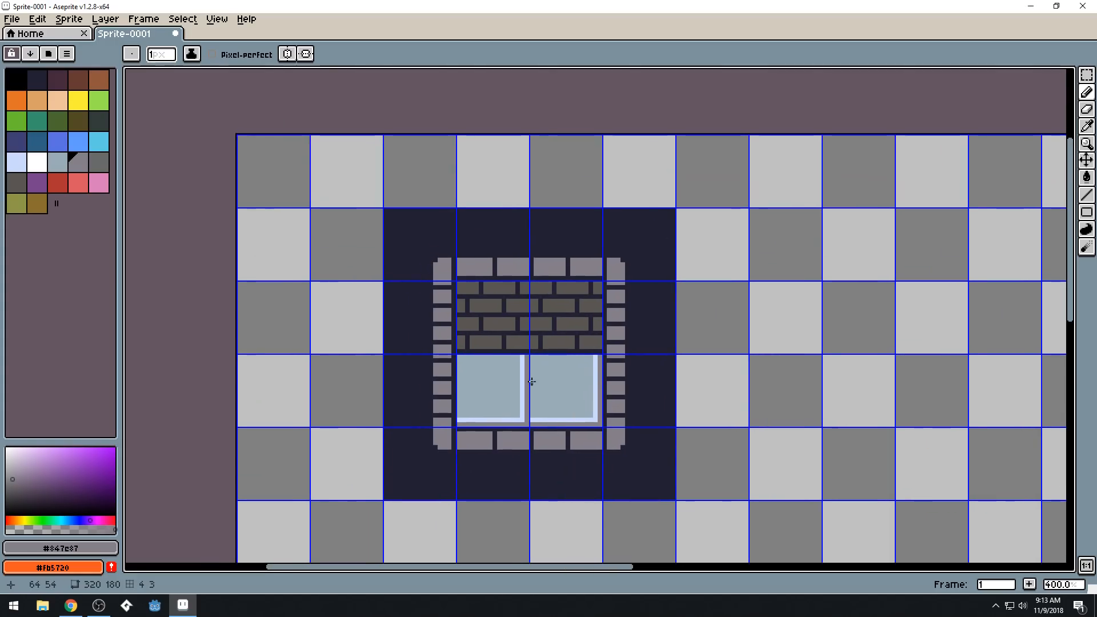
scroll(457, 388, "up", 5)
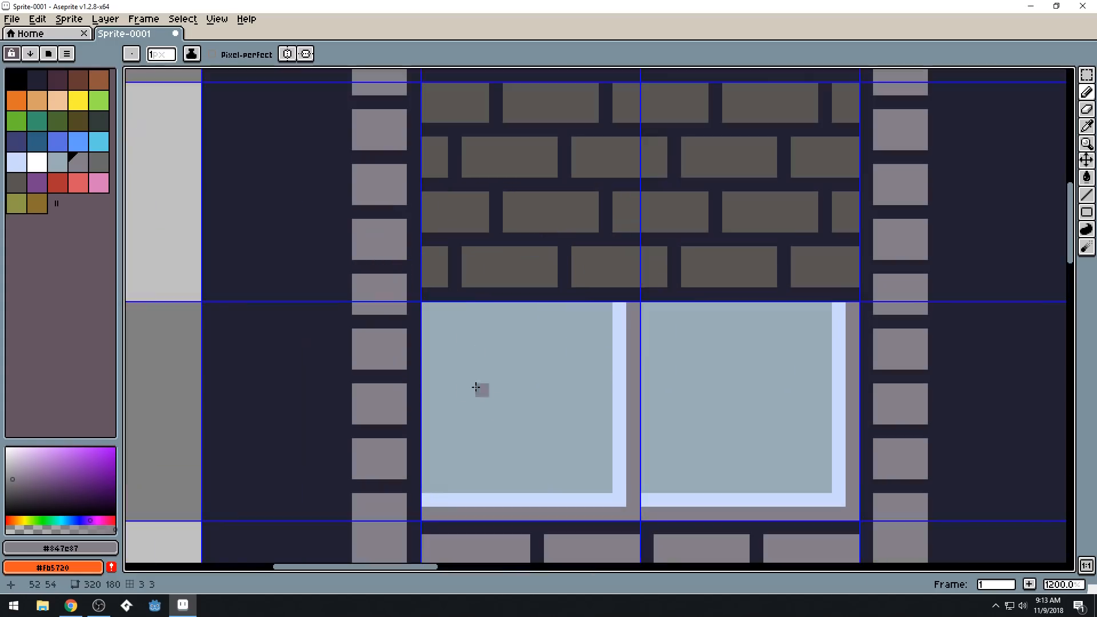
left_click(430, 493, "alt")
mouse_move(430, 493)
left_mouse_down()
mouse_move(439, 342)
mouse_move(427, 309)
mouse_move(613, 310)
left_mouse_up()
left_click(474, 333, "alt")
left_click_drag(445, 334, 439, 391)
Paint a matching 1 px highlight along the left and top edges of the right floor tile in light blue #cbdbfc
left_click(652, 493, "alt")
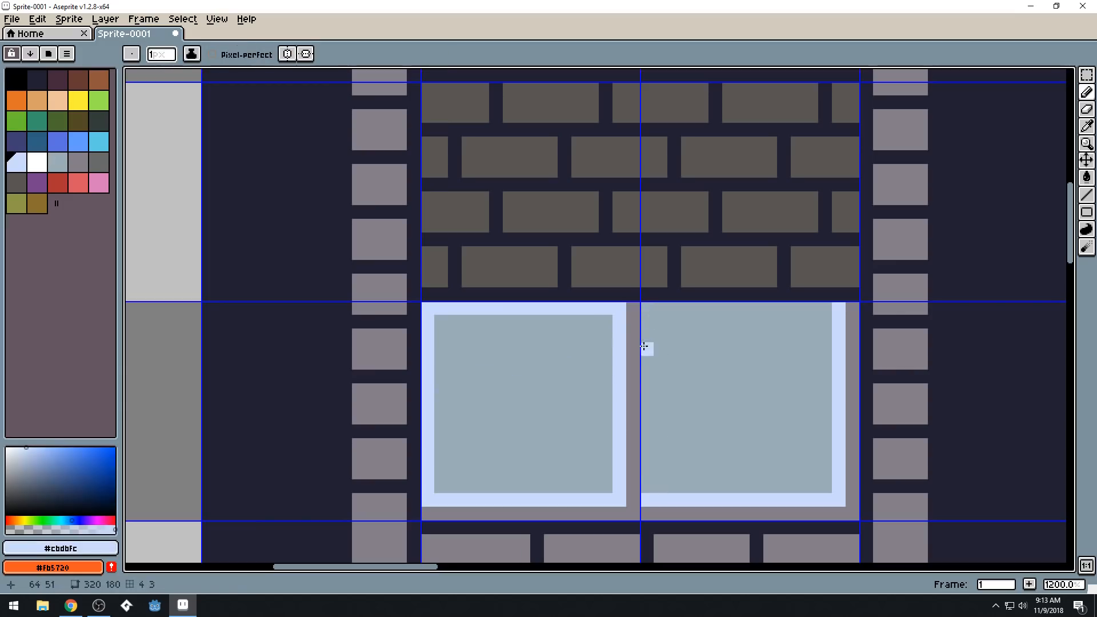
left_click(647, 309)
left_click(649, 494, "shift")
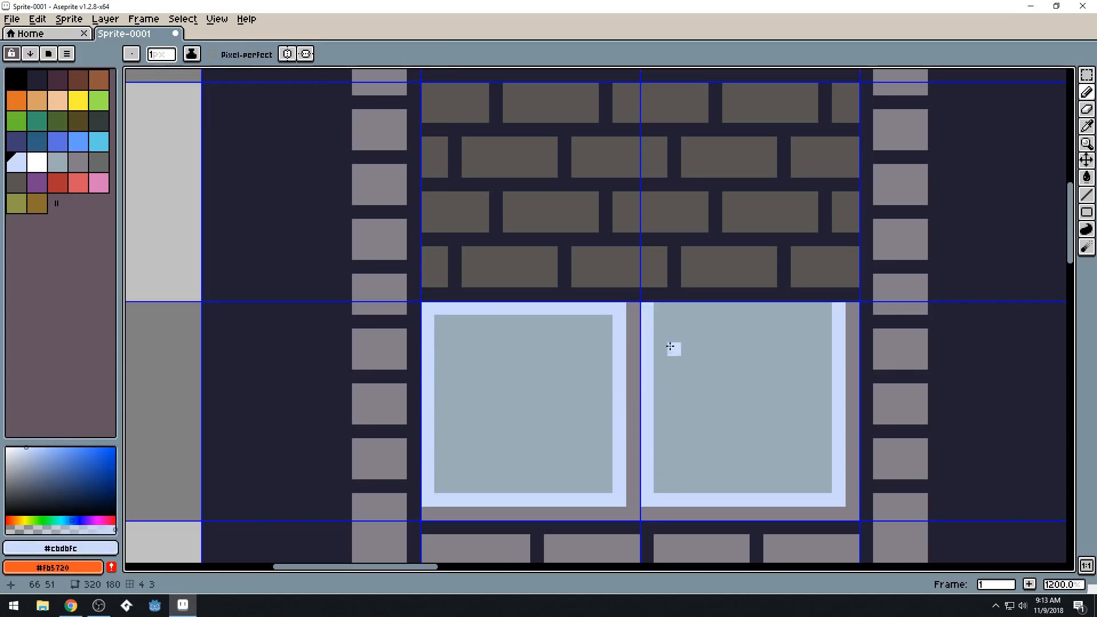
left_click(657, 308)
left_click(824, 310, "shift")
Hide the grid over the tileset
scroll(651, 338, "down", 4)
scroll(631, 396, "down", 3)
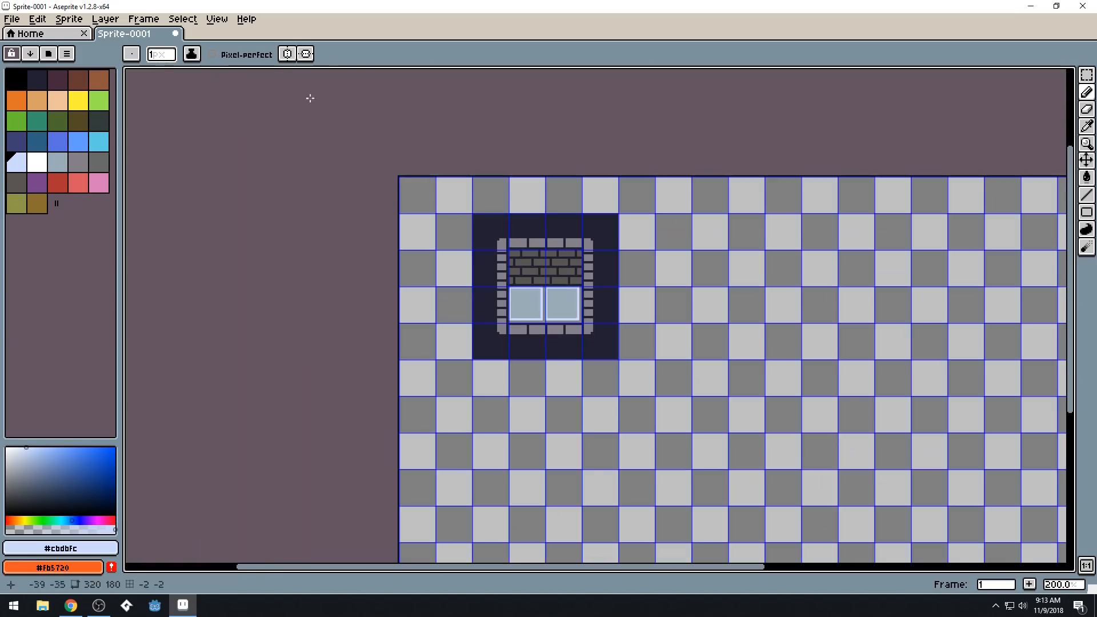
left_click(145, 19)
mouse_move(218, 24)
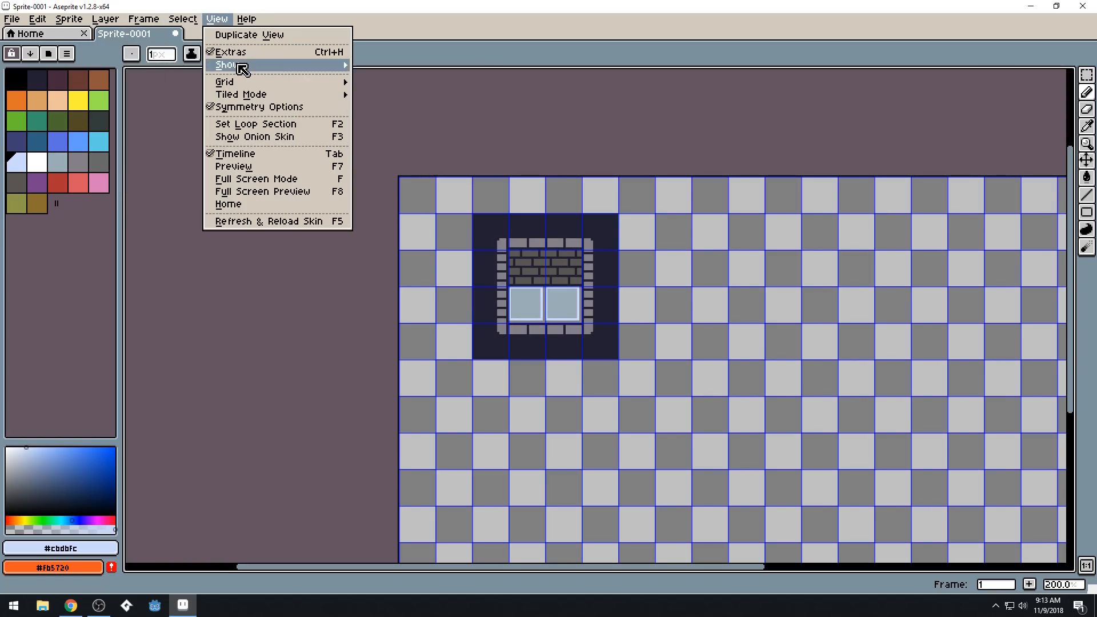
mouse_move(240, 66)
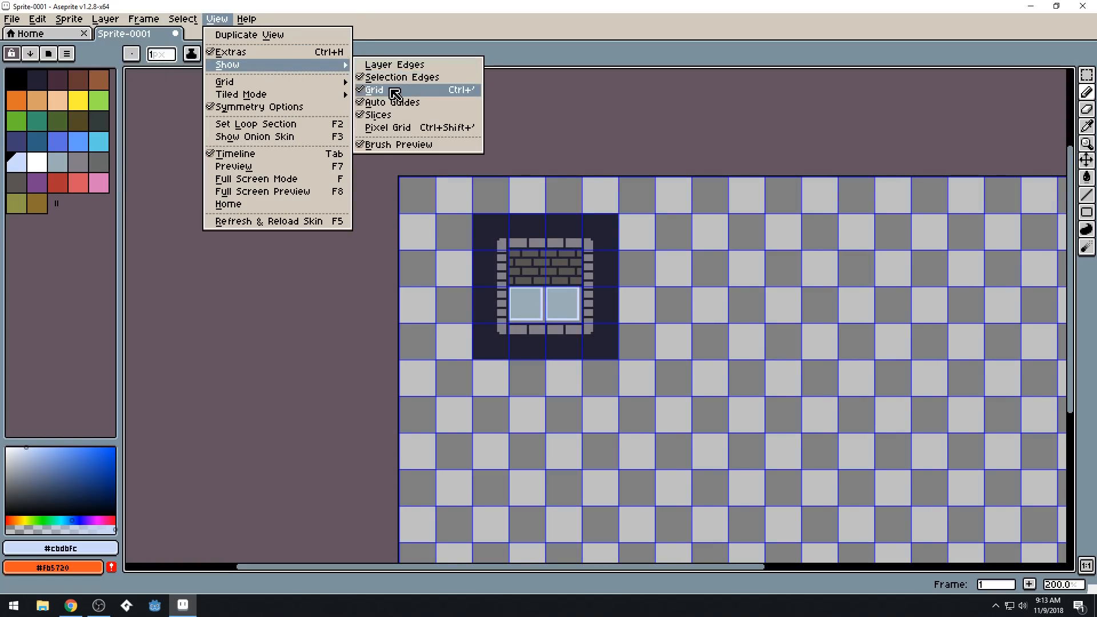
left_click(393, 89)
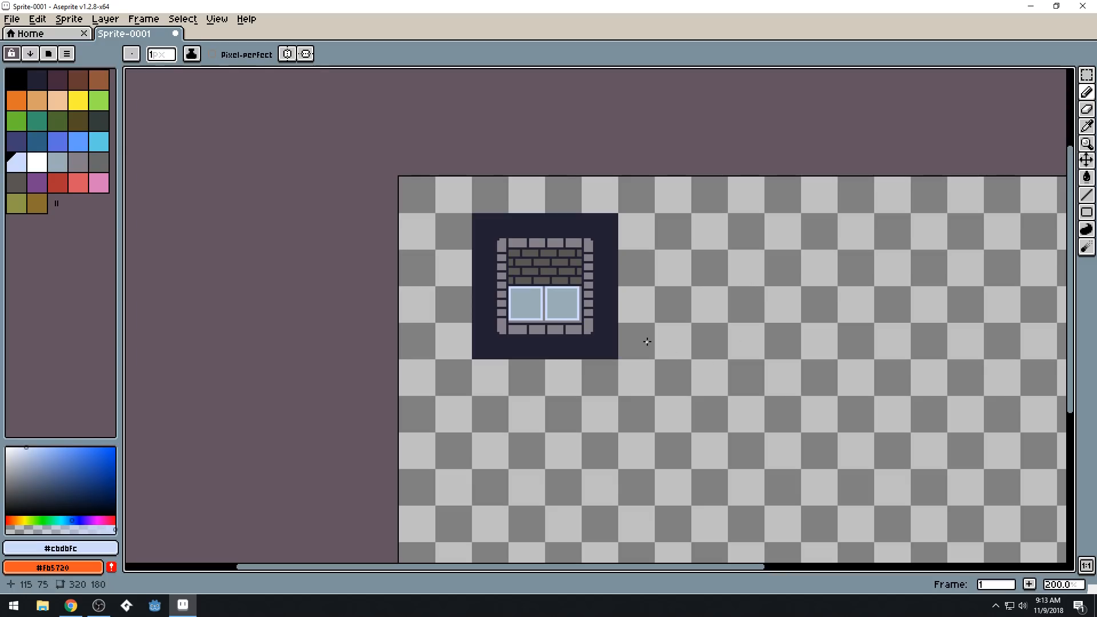
Try splitting the lower corner border blocks with a 1 px navy #222034 gap, and undo these changes
scroll(678, 333, "up", 2)
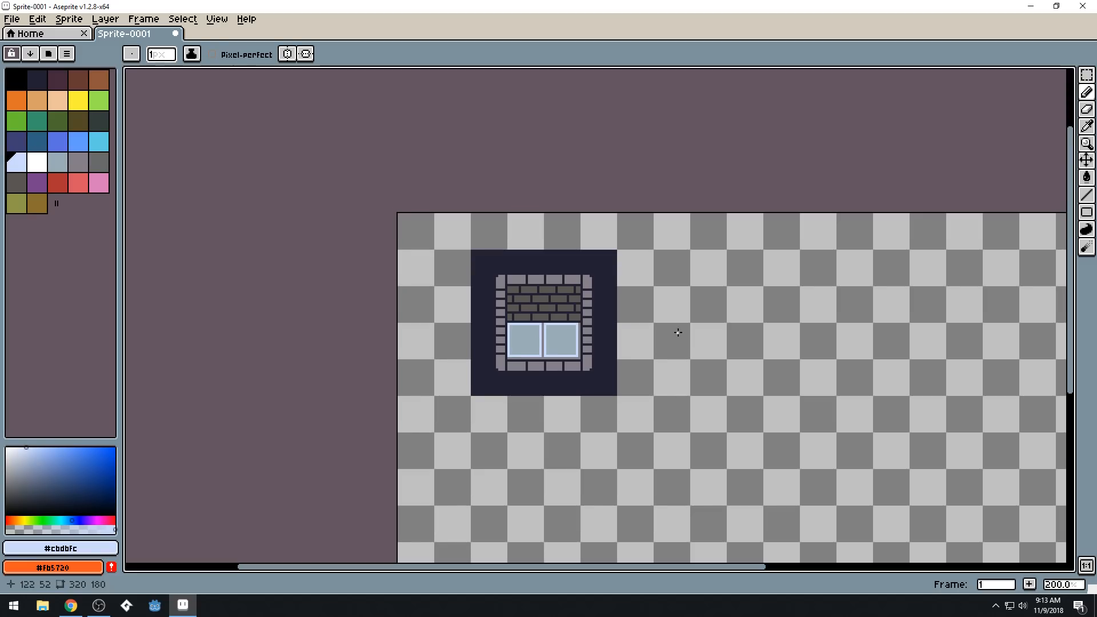
mouse_move(625, 341)
left_mouse_down()
mouse_move(710, 333)
mouse_move(657, 264)
mouse_move(637, 282)
left_mouse_up()
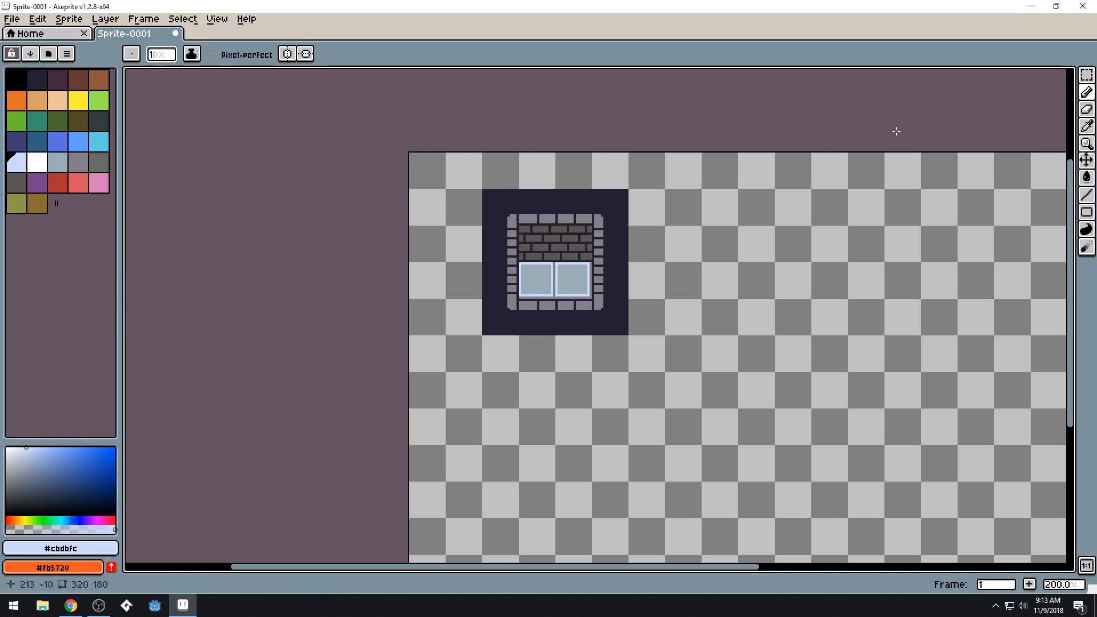
scroll(800, 114, "up", 3)
left_click_drag(113, 226, 539, 111)
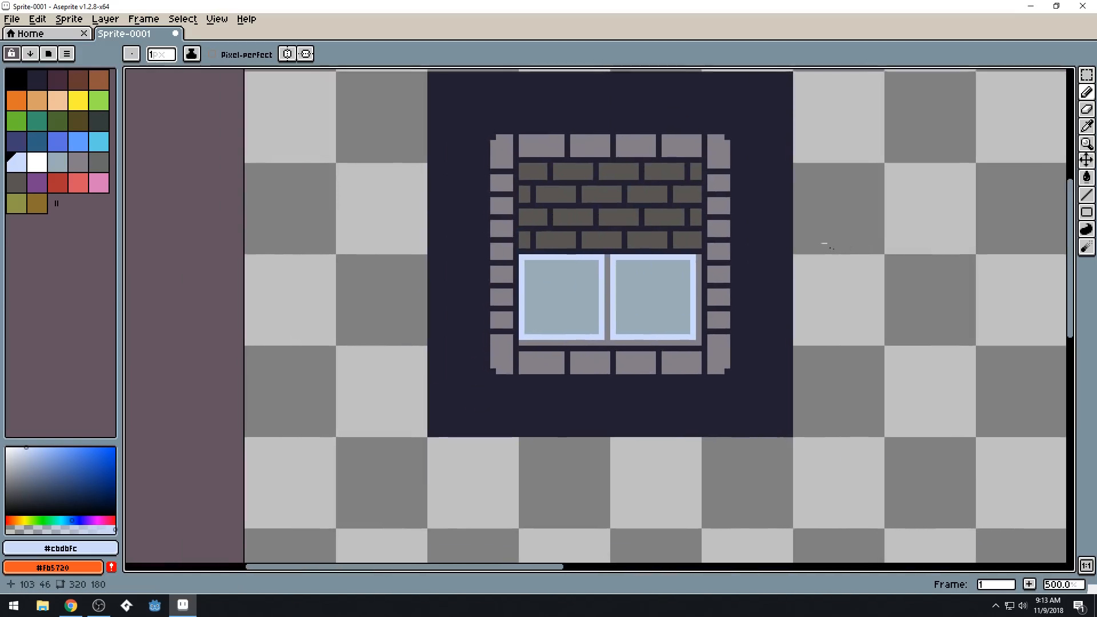
scroll(492, 354, "up", 5)
left_click(622, 326, "alt")
left_click_drag(595, 334, 558, 338)
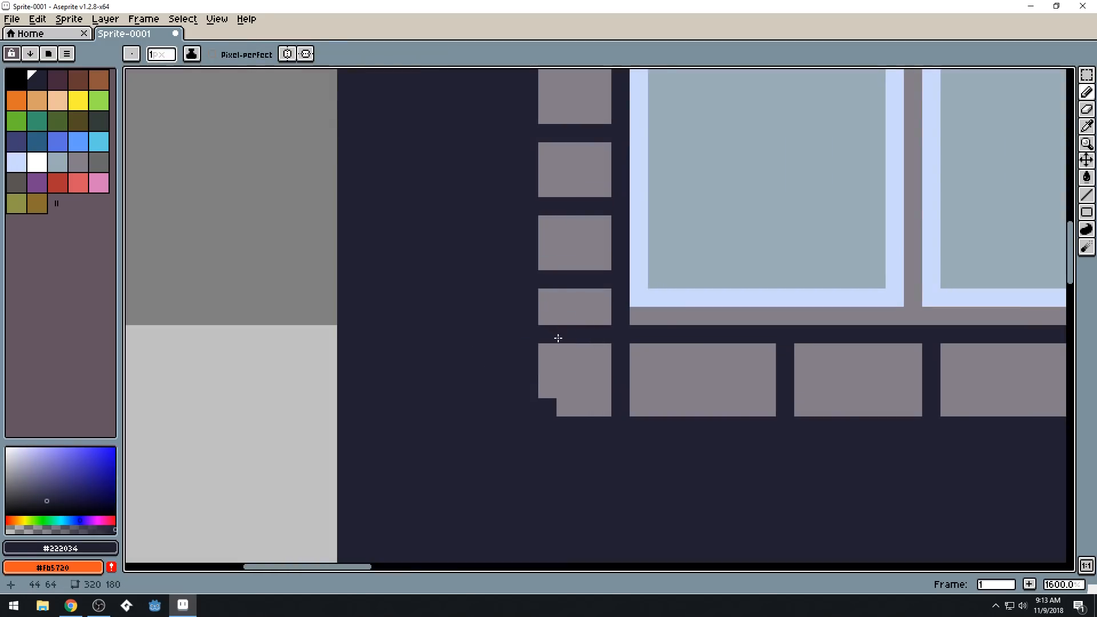
scroll(557, 338, "down", 4)
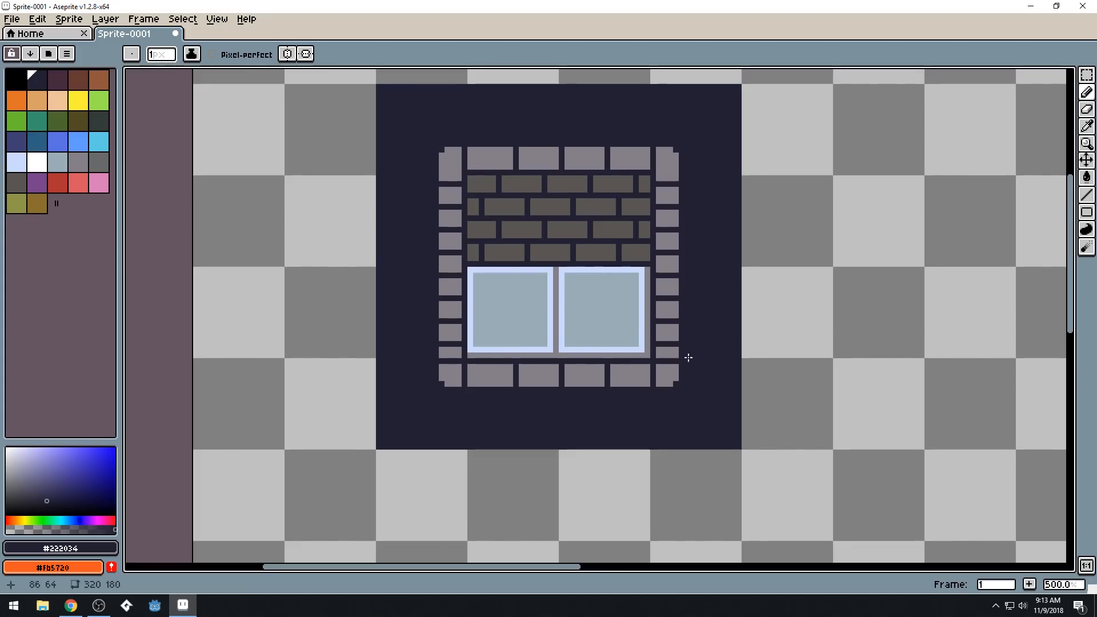
scroll(708, 275, "down", 2)
scroll(685, 277, "down", 1)
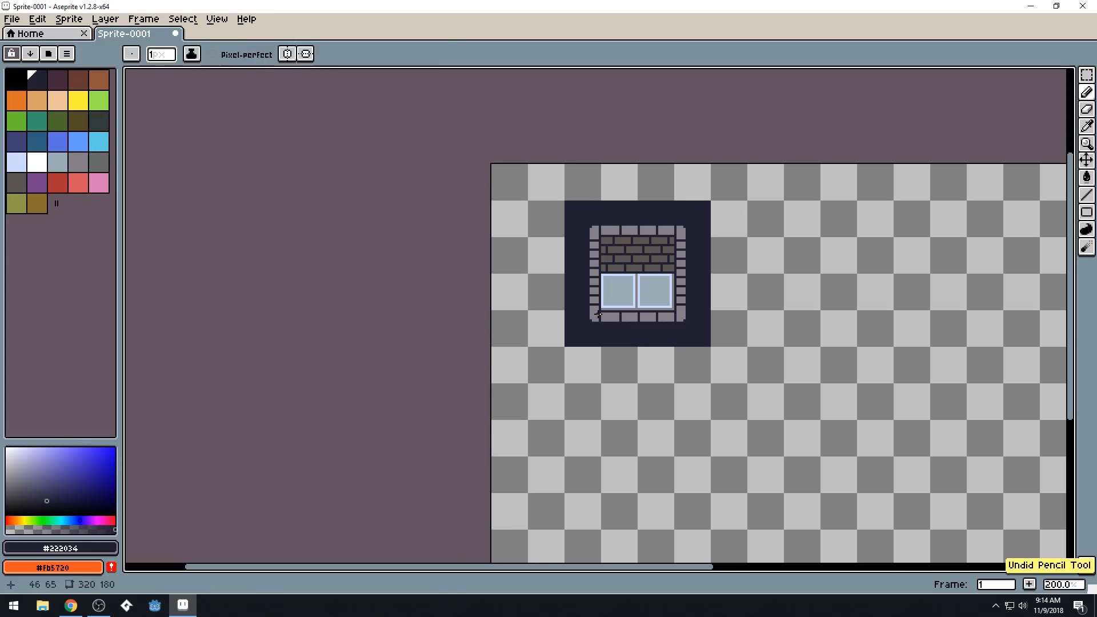
Create a new palette of up to 256 colors with alpha from the current sprite, and sort it by brightness
scroll(511, 198, "up", 3)
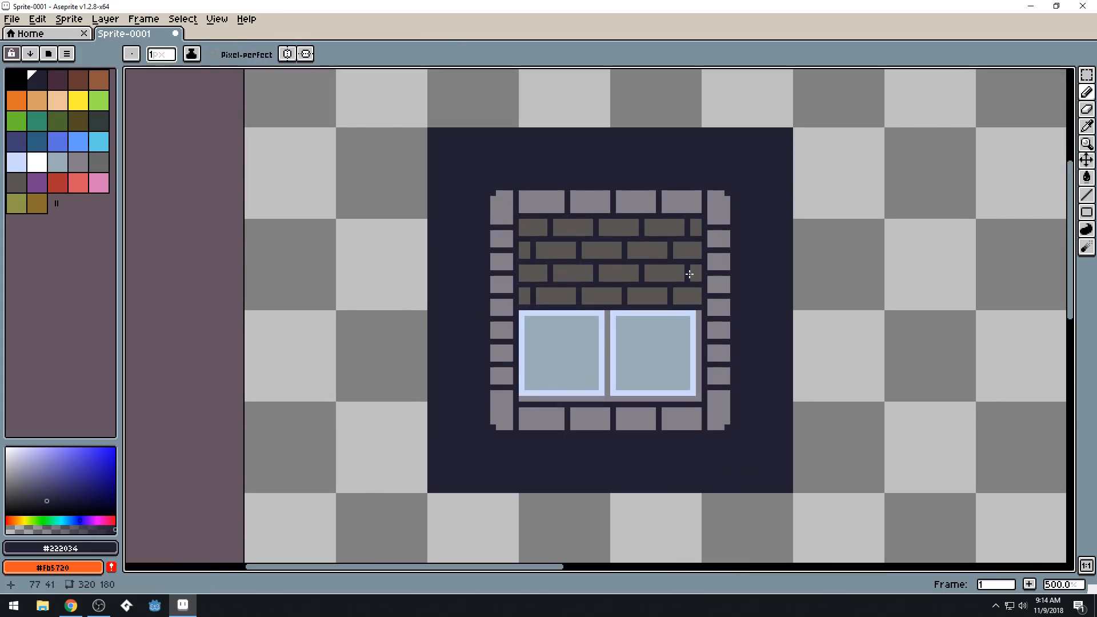
left_click_drag(716, 258, 639, 288)
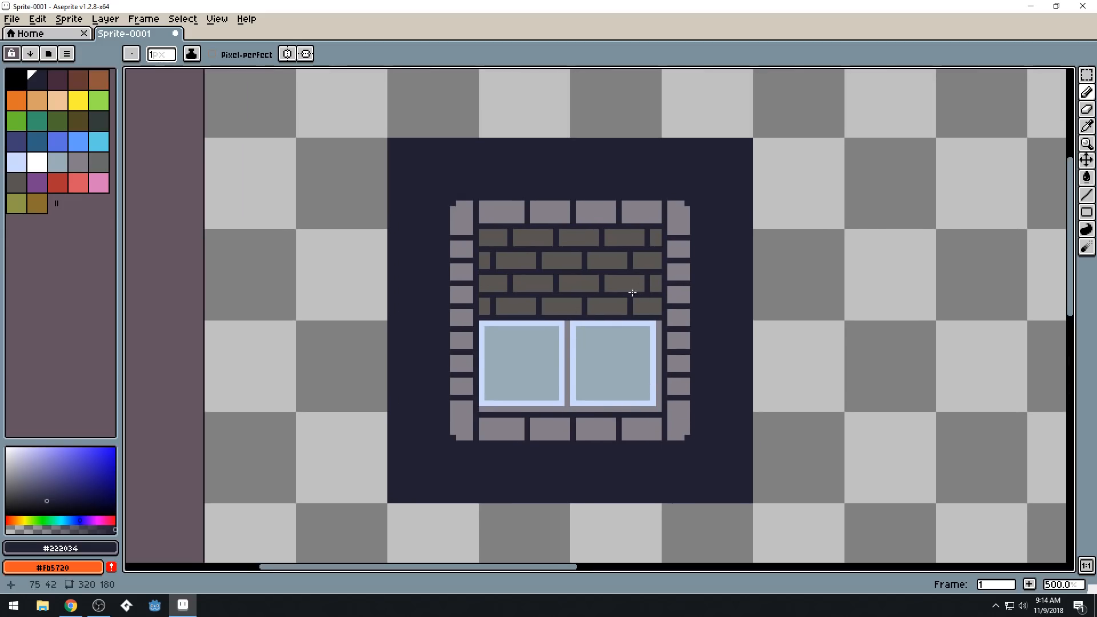
scroll(554, 392, "down", 2)
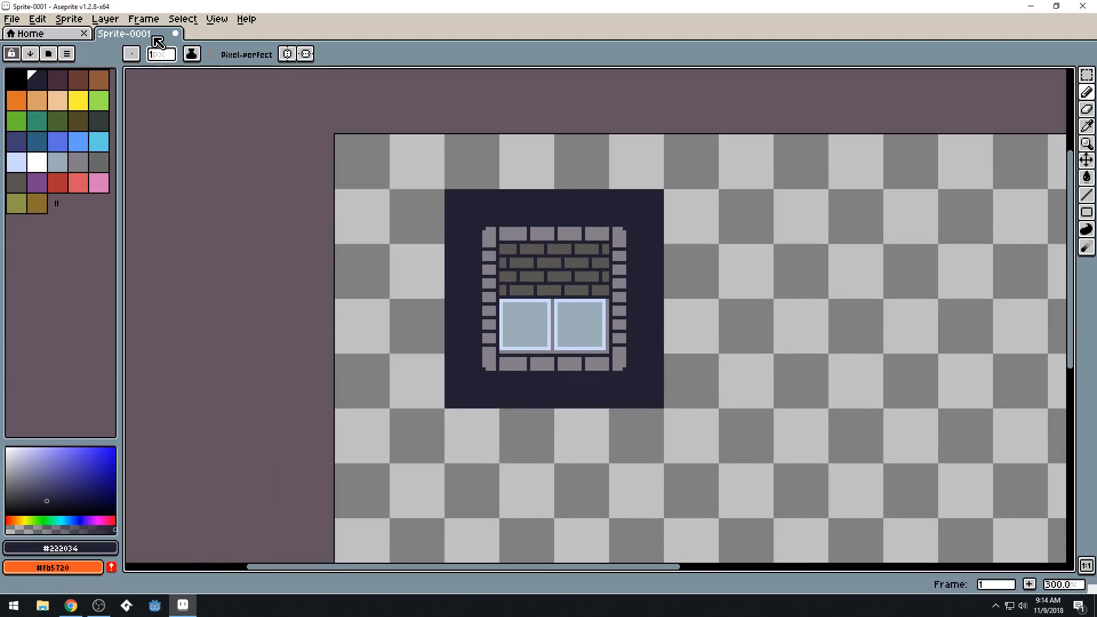
left_click(67, 54)
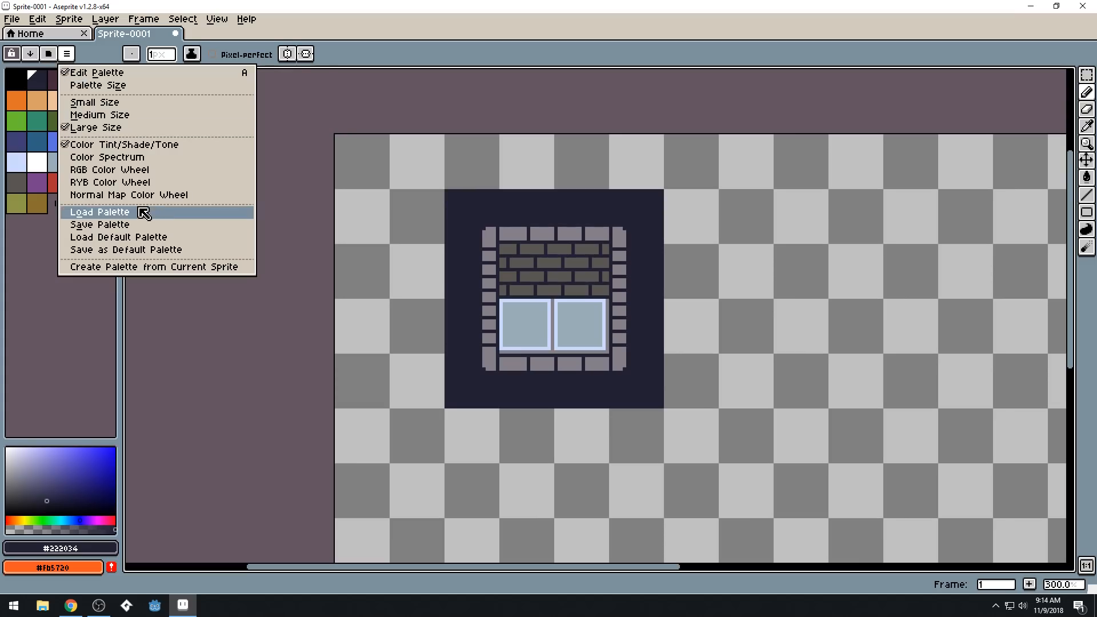
left_click(164, 268)
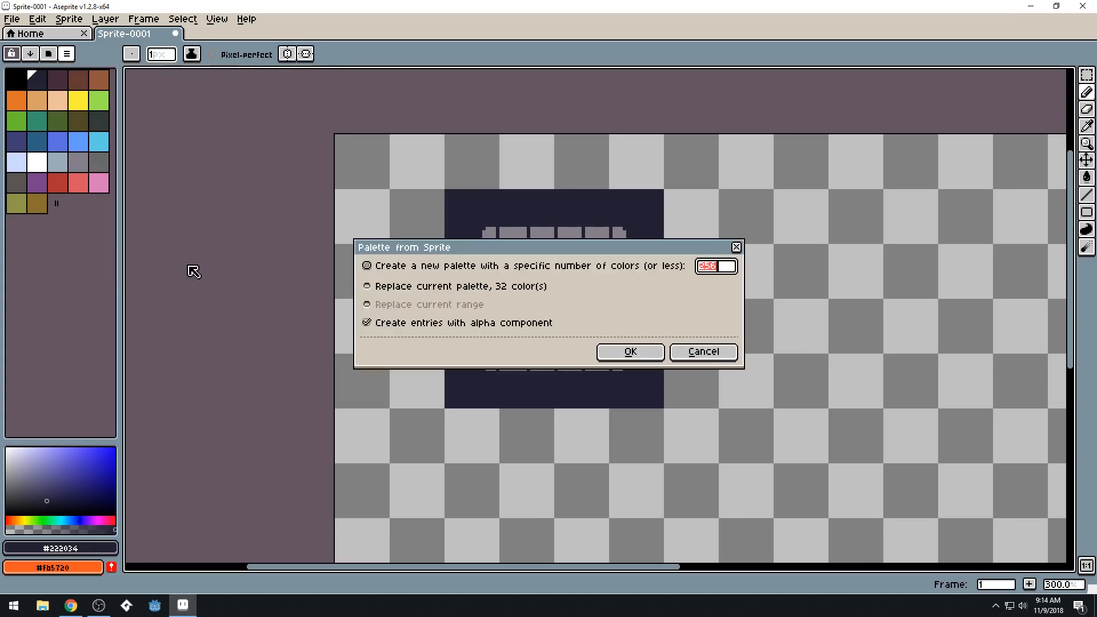
left_click(647, 359)
mouse_move(122, 169)
left_mouse_down()
mouse_move(162, 167)
mouse_move(85, 169)
mouse_move(104, 177)
left_mouse_up()
left_click(31, 54)
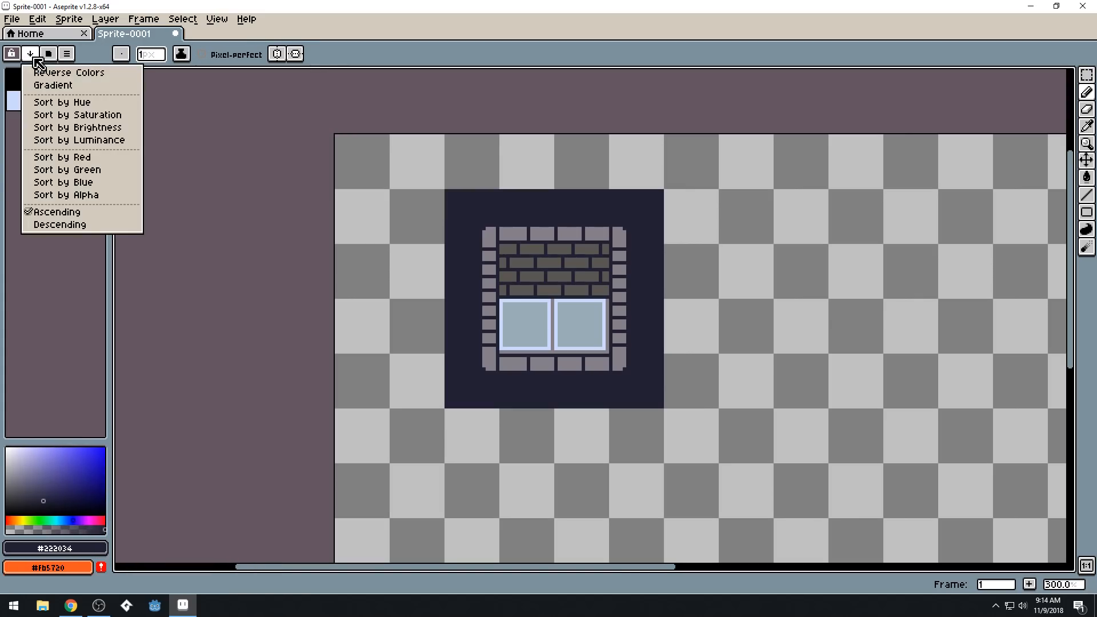
left_click(117, 127)
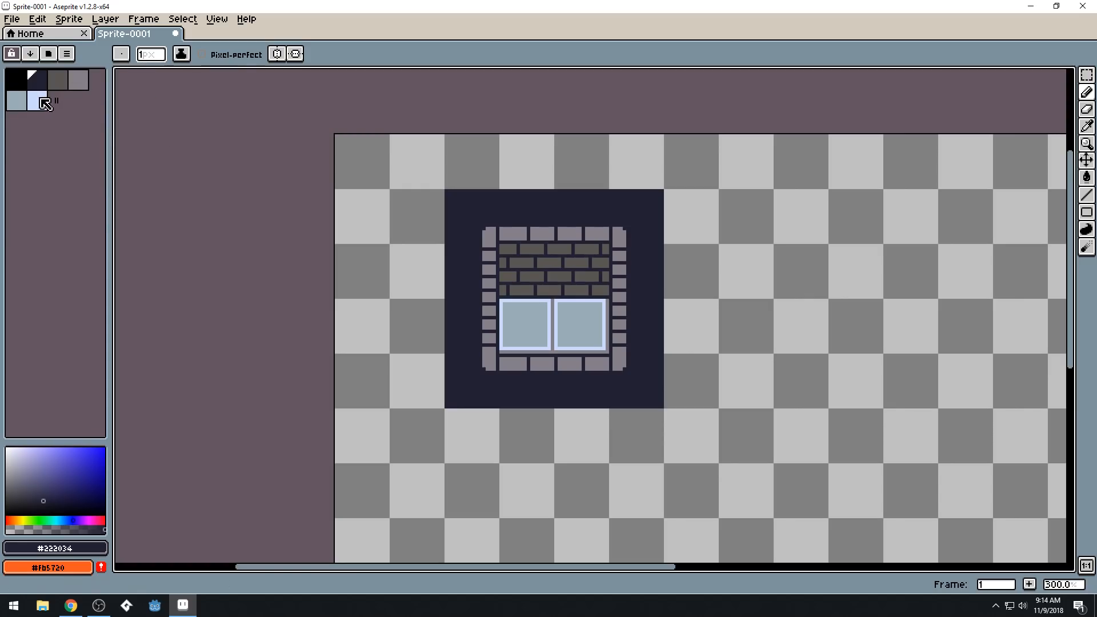
Set the foreground color to the dark navy palette entry and the background color to the light blue palette entry
left_click(57, 80)
left_click(78, 80)
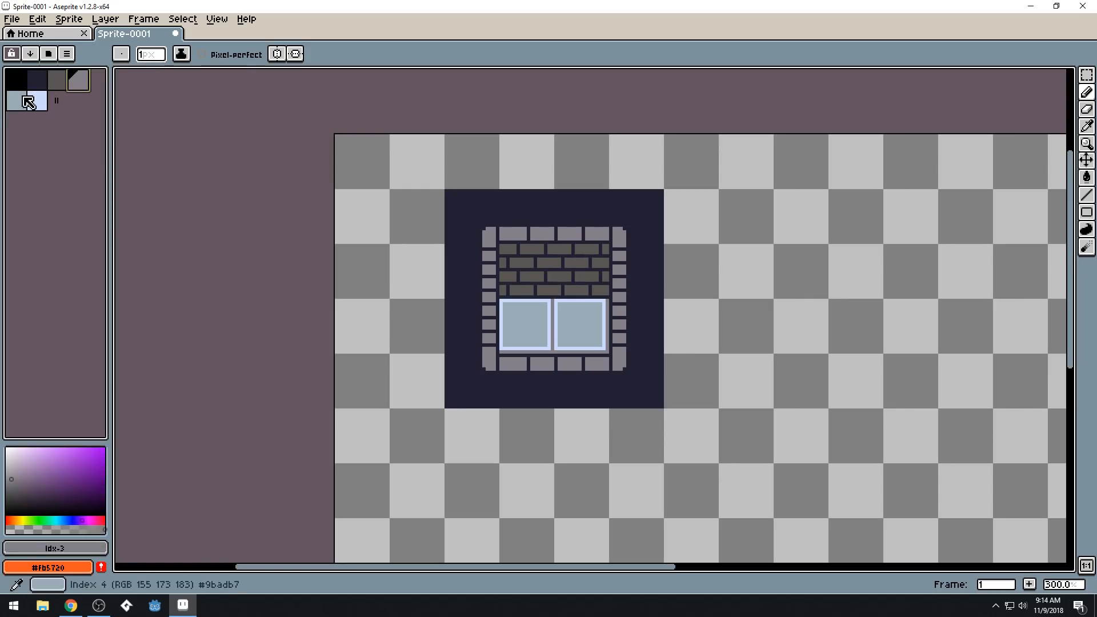
left_click(34, 102)
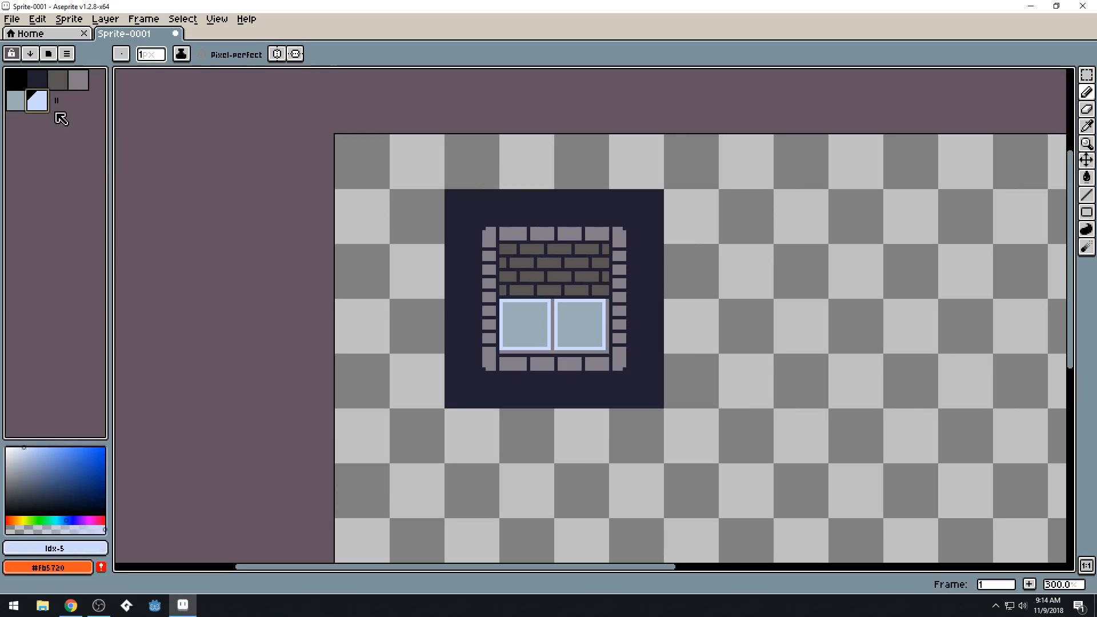
left_click(40, 85)
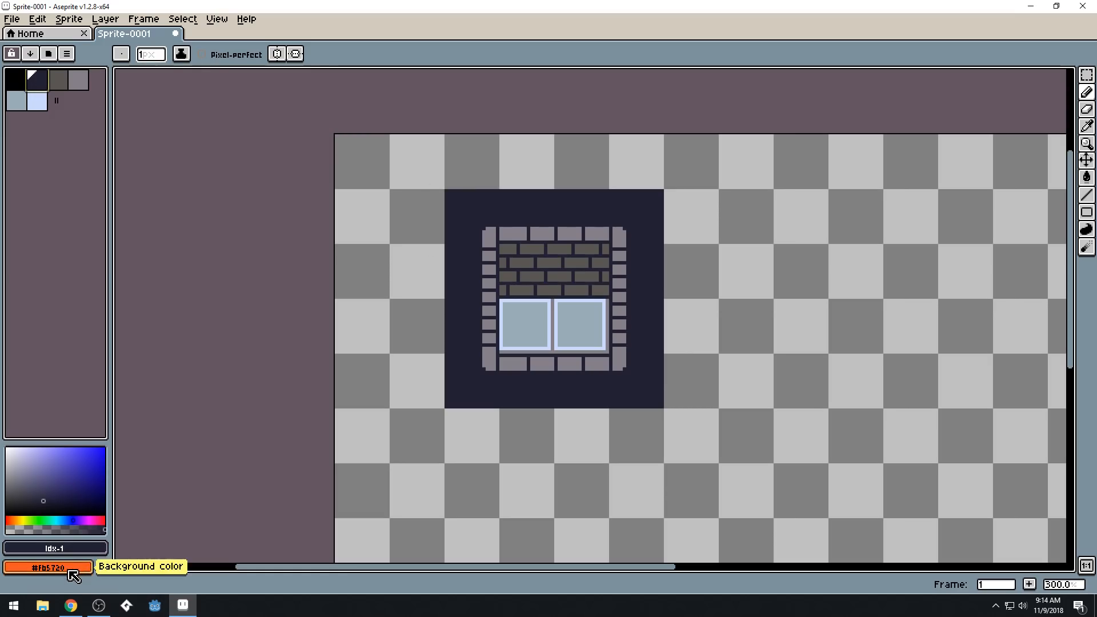
right_click(37, 101)
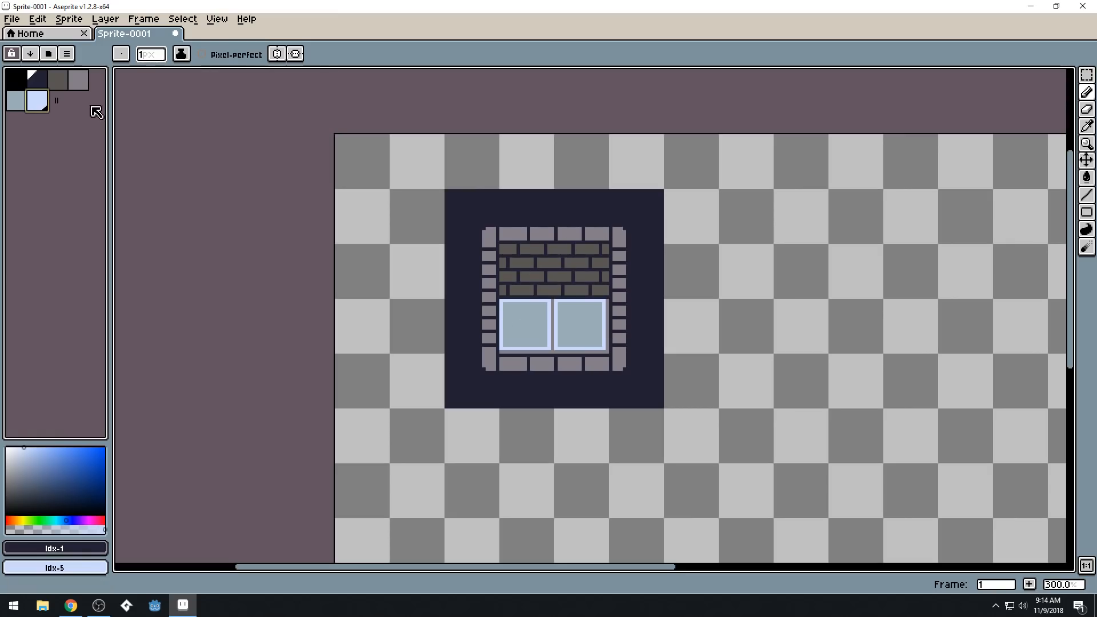
Select the dark navy palette entry as the foreground color and shift its hue toward purple
left_click(67, 86)
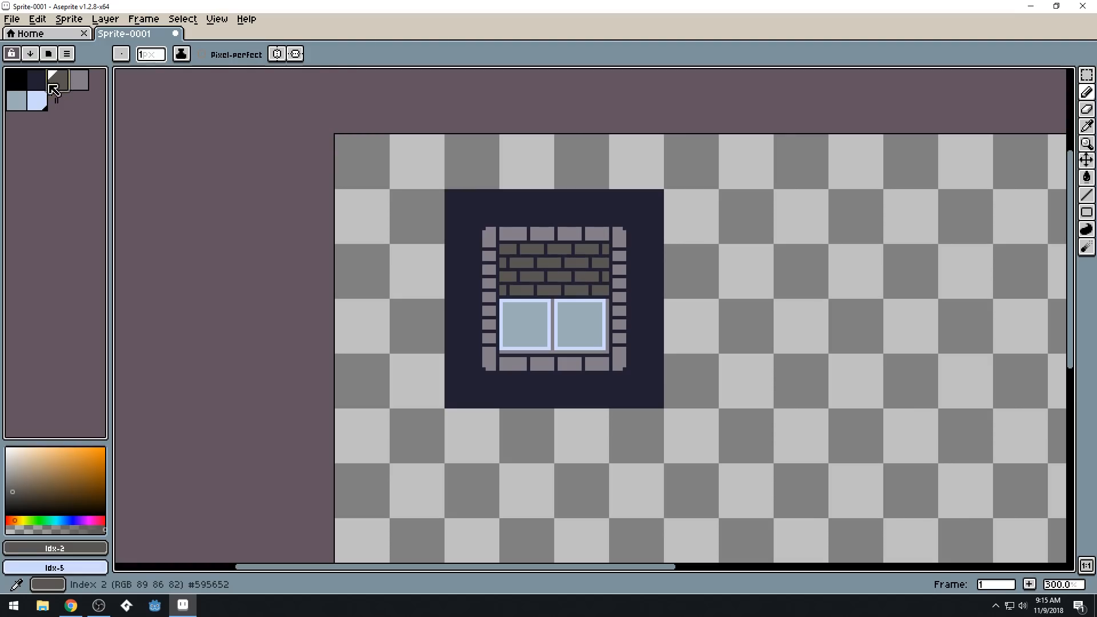
left_click(36, 80)
left_click(57, 80)
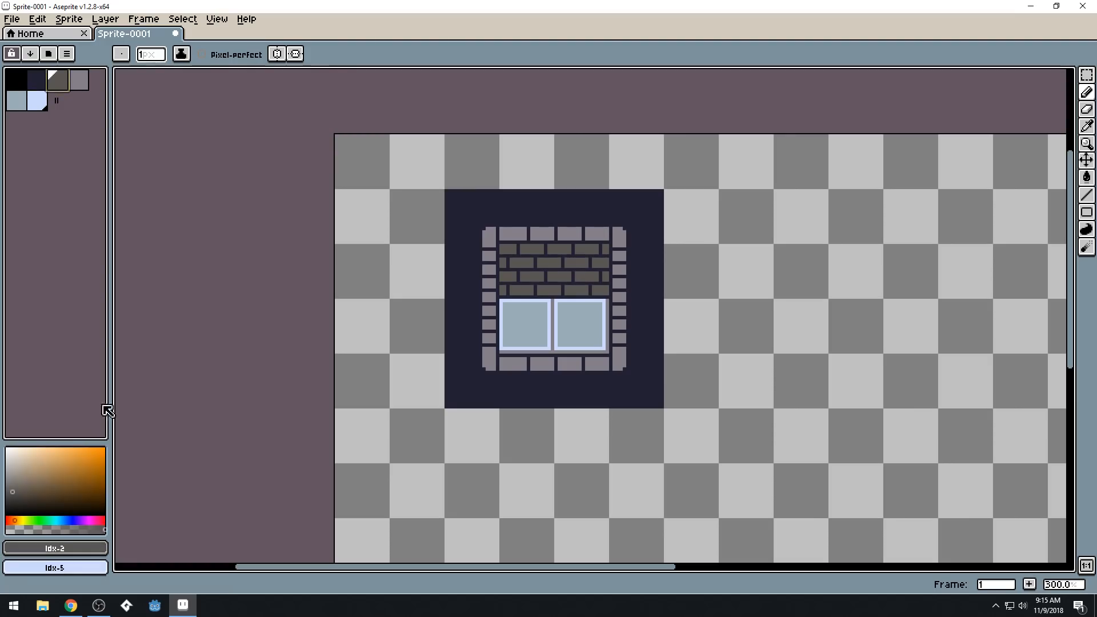
left_click(37, 80)
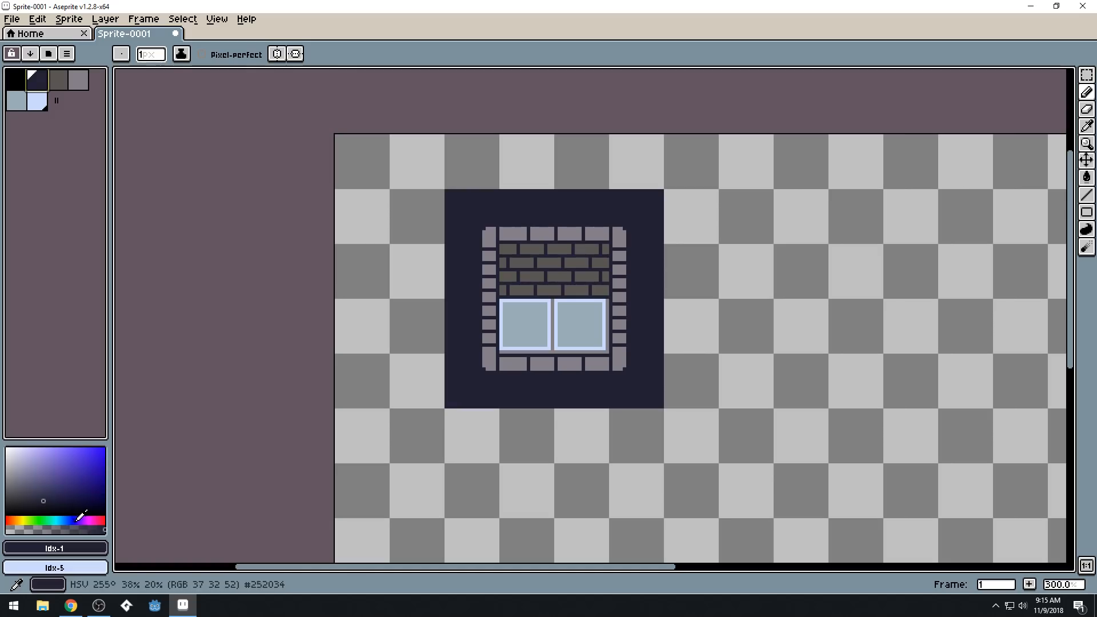
left_click(83, 517)
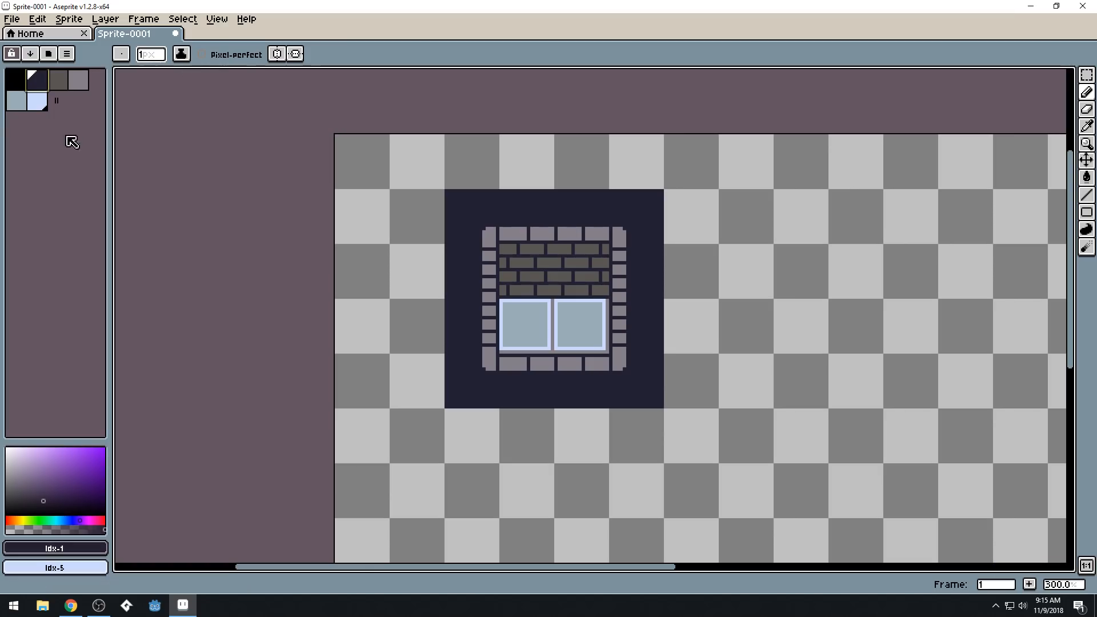
Convert the sprite from RGB to Indexed color mode
left_click(154, 23)
mouse_move(68, 23)
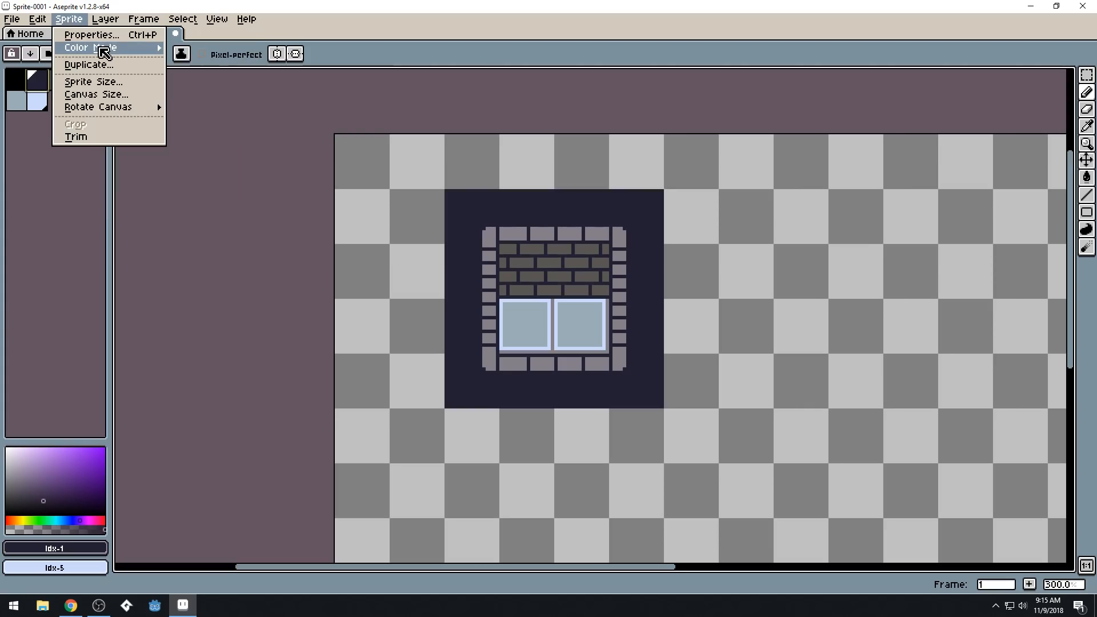
mouse_move(110, 54)
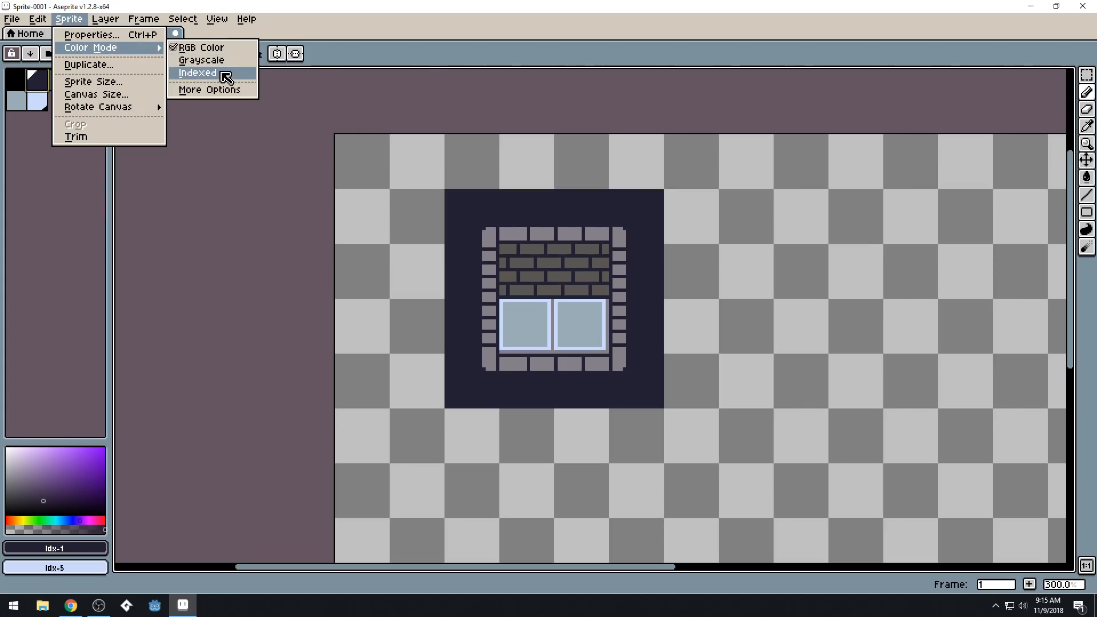
left_click(197, 73)
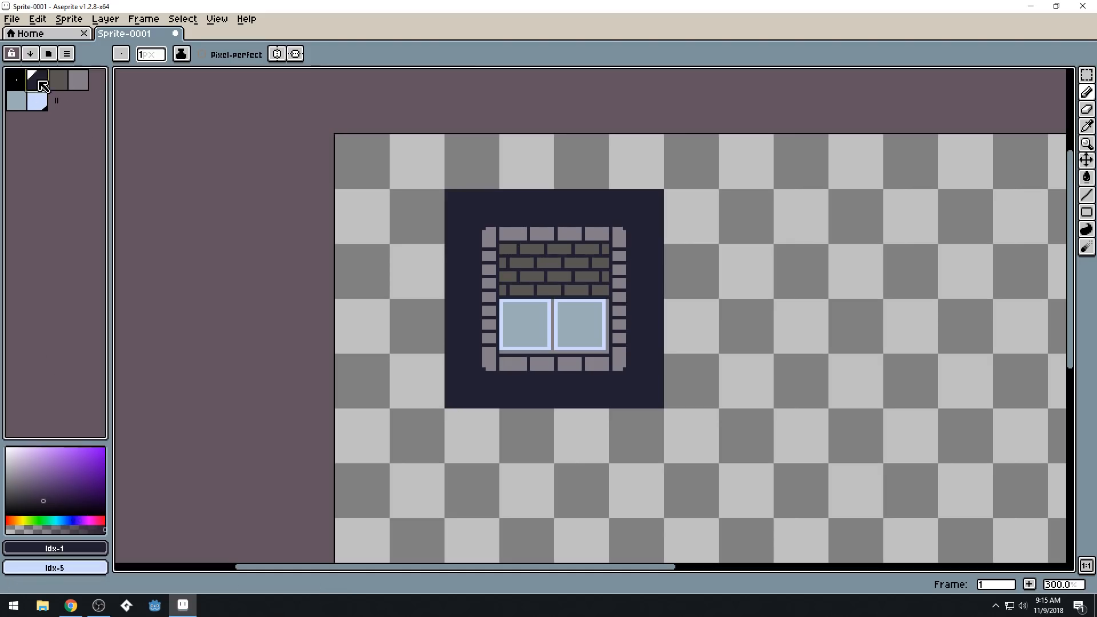
Recolor the dark surround palette entry to purple-black #2b2034 and the brick entry to muted purple #504b68
left_click(90, 518)
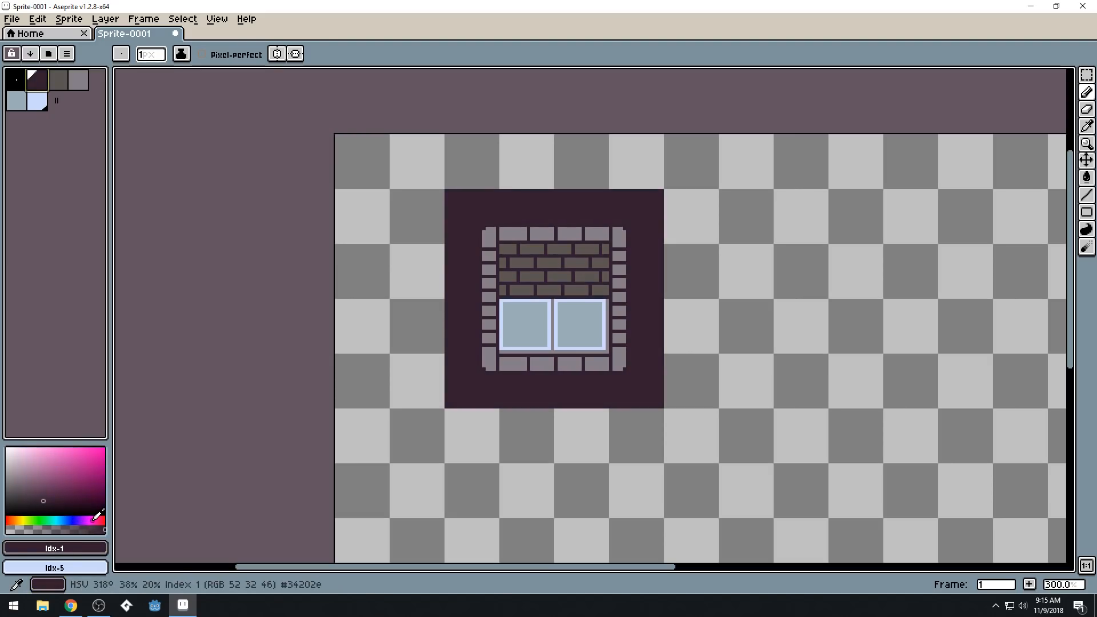
left_click_drag(90, 519, 80, 519)
left_click_drag(80, 519, 80, 518)
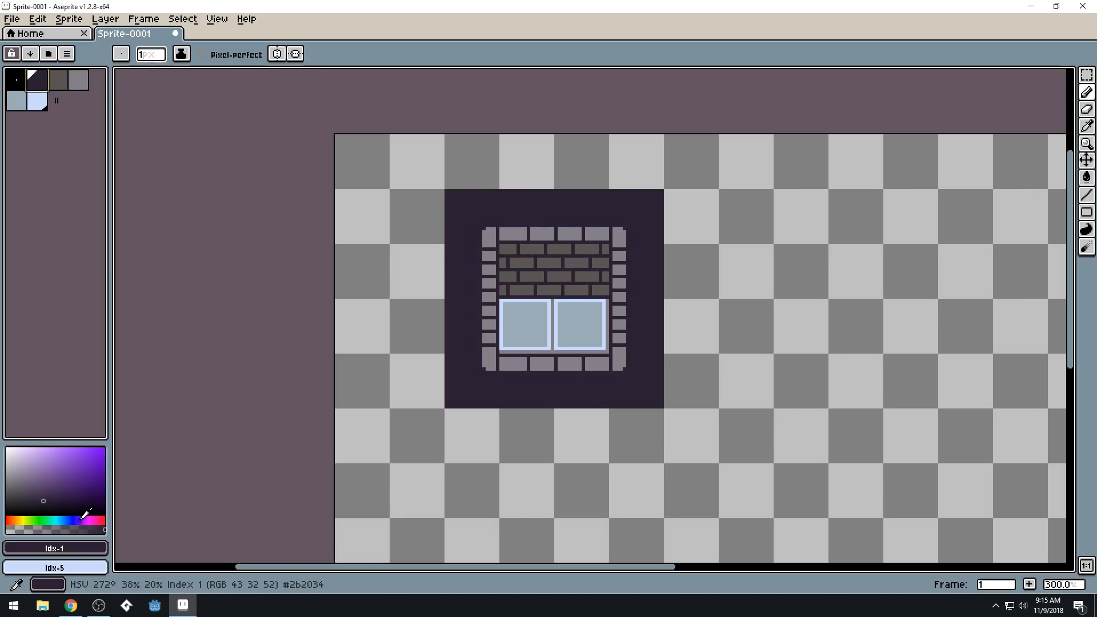
left_click(60, 85)
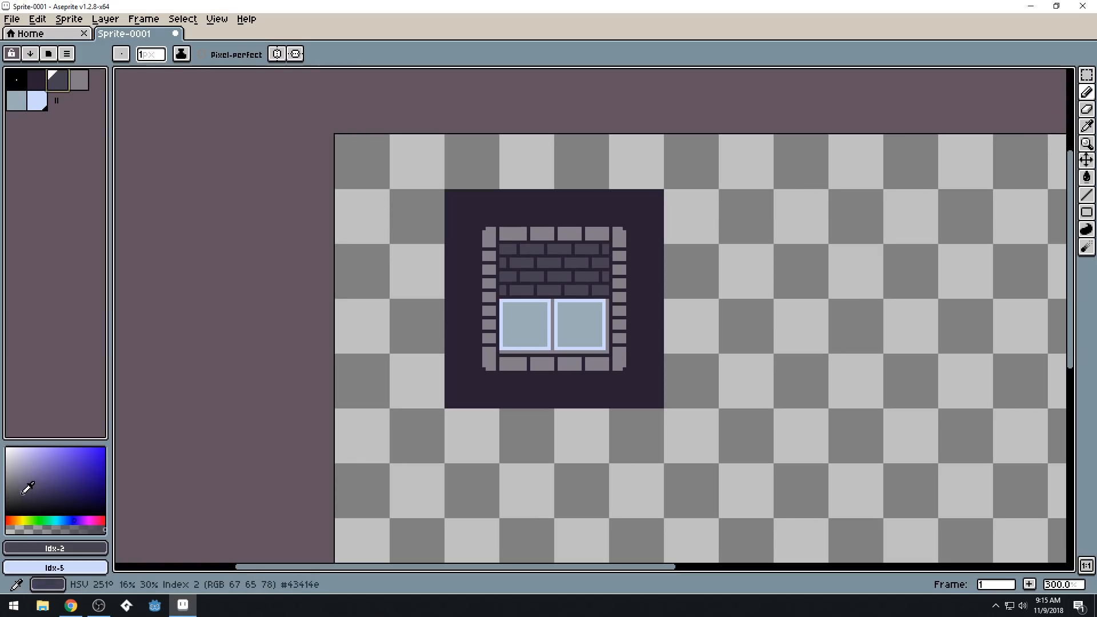
left_click_drag(33, 493, 38, 482)
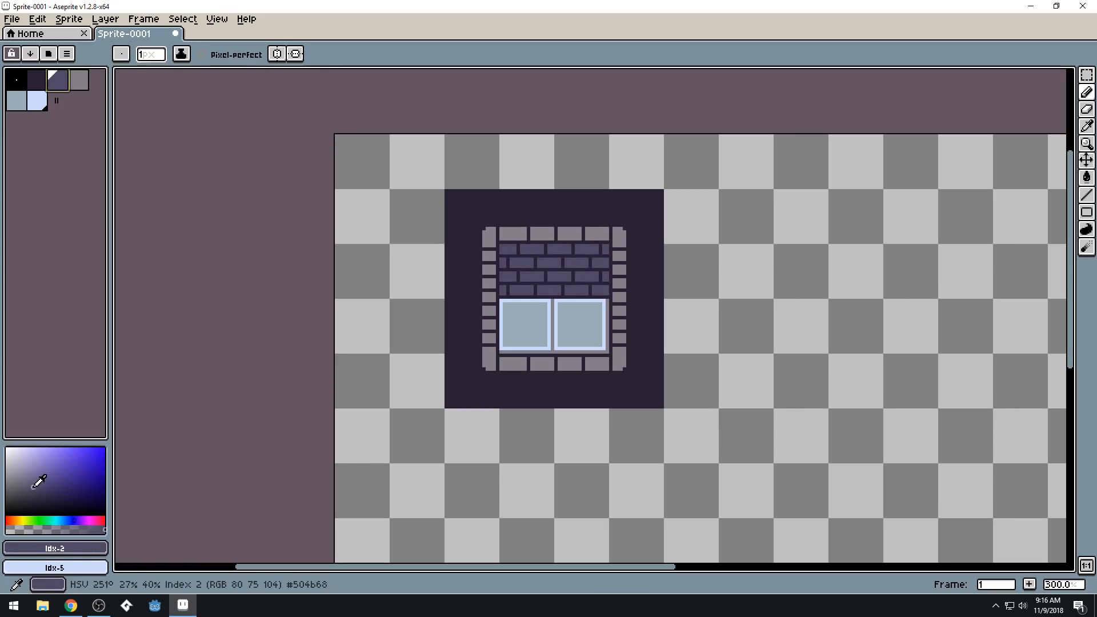
Recolor the grey border palette entry to a slate blue of about #7f8ca9
left_click(83, 82)
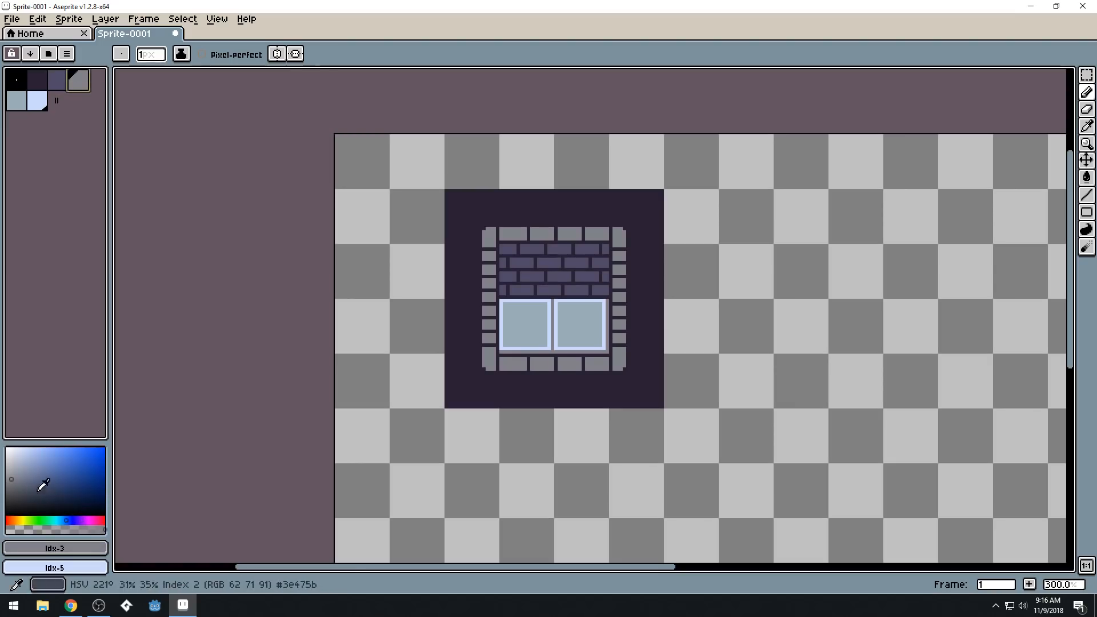
left_click(18, 479)
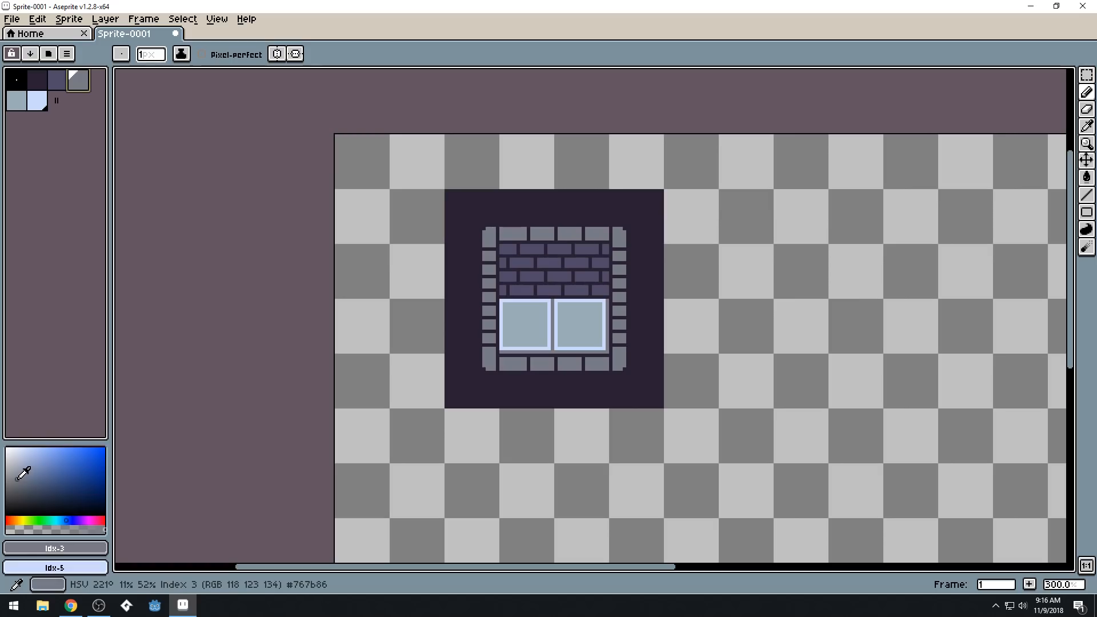
left_click(27, 474)
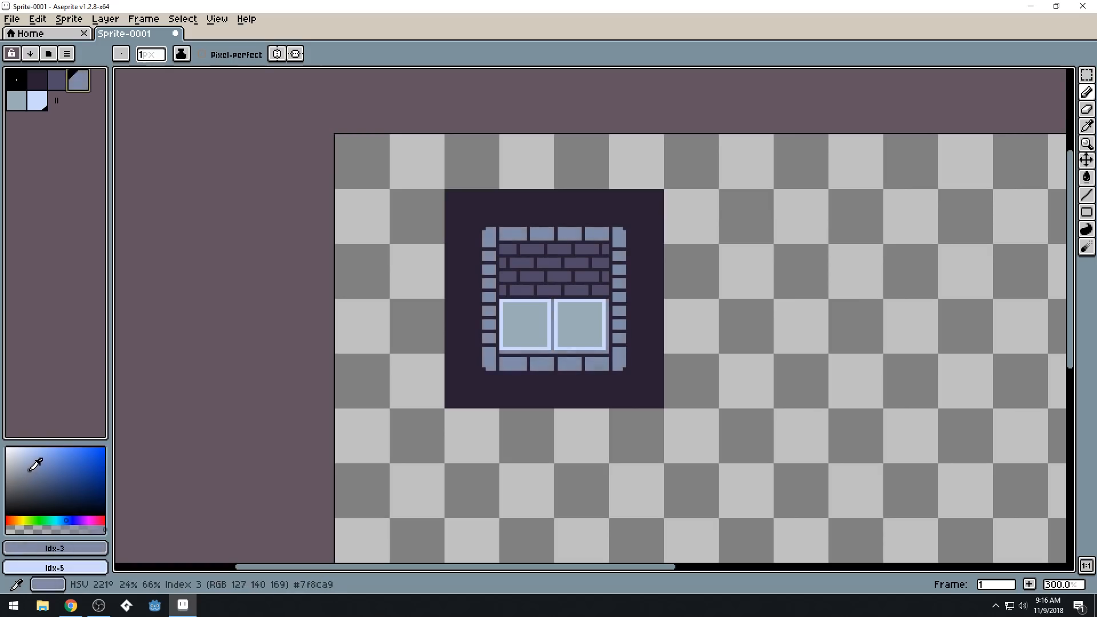
Recolor the floor tiles' highlight palette entry to pale cyan #bedadc
left_click(24, 106)
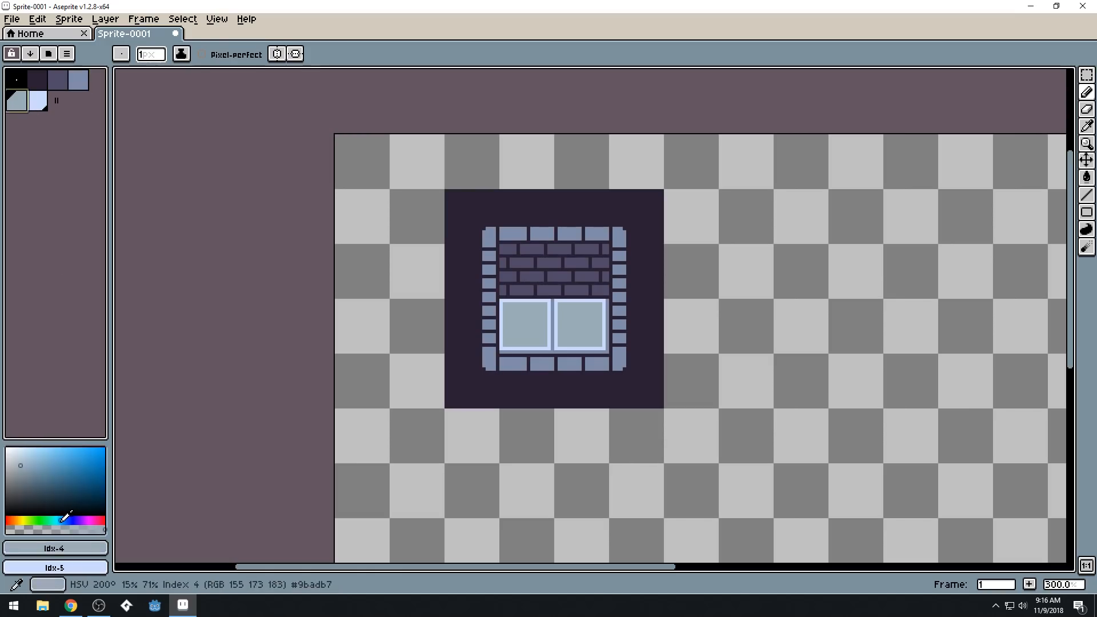
left_click(38, 107)
left_click(57, 518)
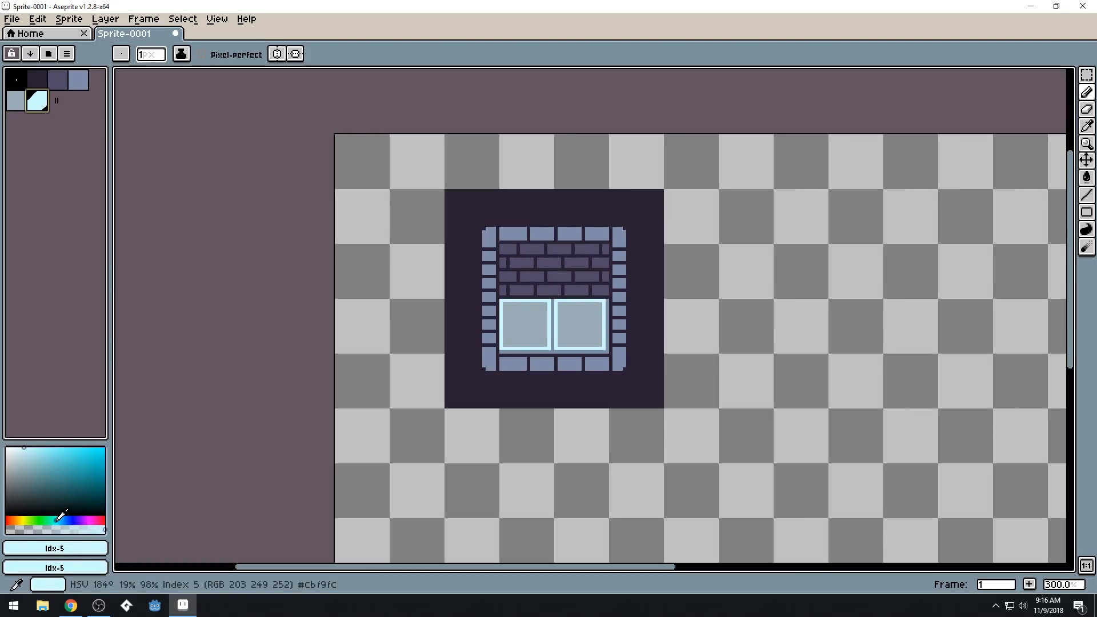
left_click_drag(25, 454, 19, 462)
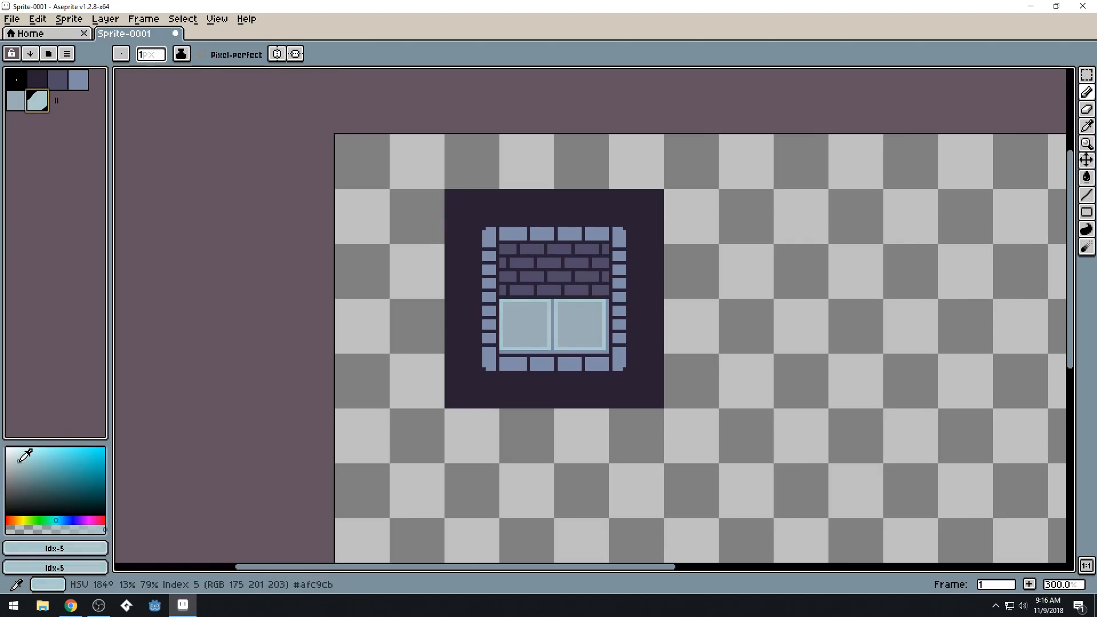
left_click(19, 457)
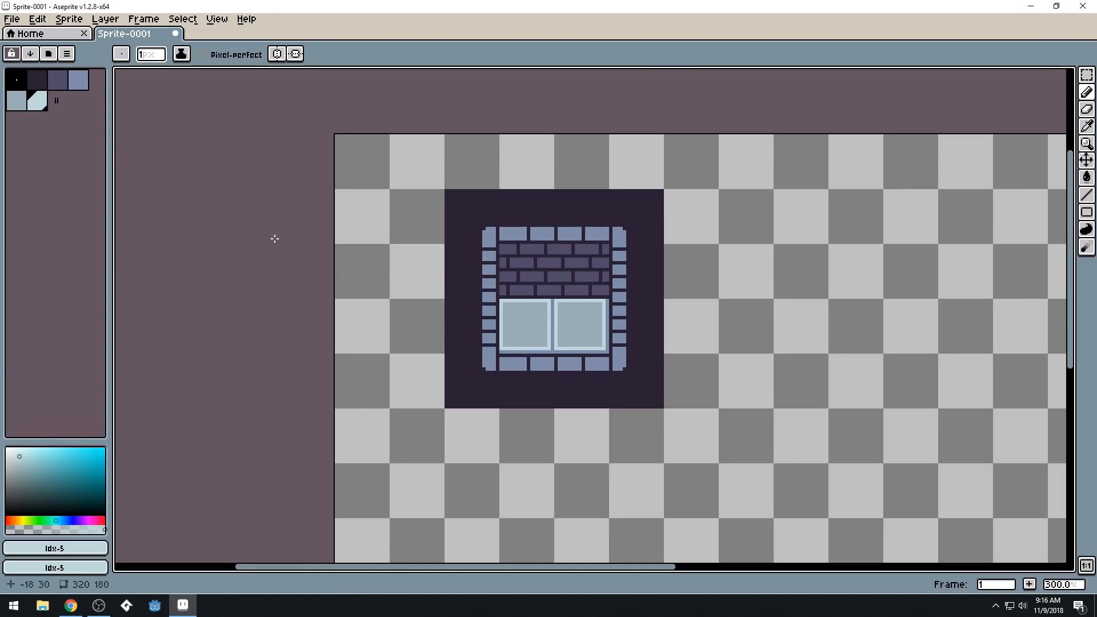
Repaint the shadow lines between, below and beside the two floor tiles with the brick purple
scroll(275, 238, "down", 3)
scroll(354, 285, "up", 2)
scroll(411, 282, "down", 1)
left_click_drag(416, 286, 528, 320)
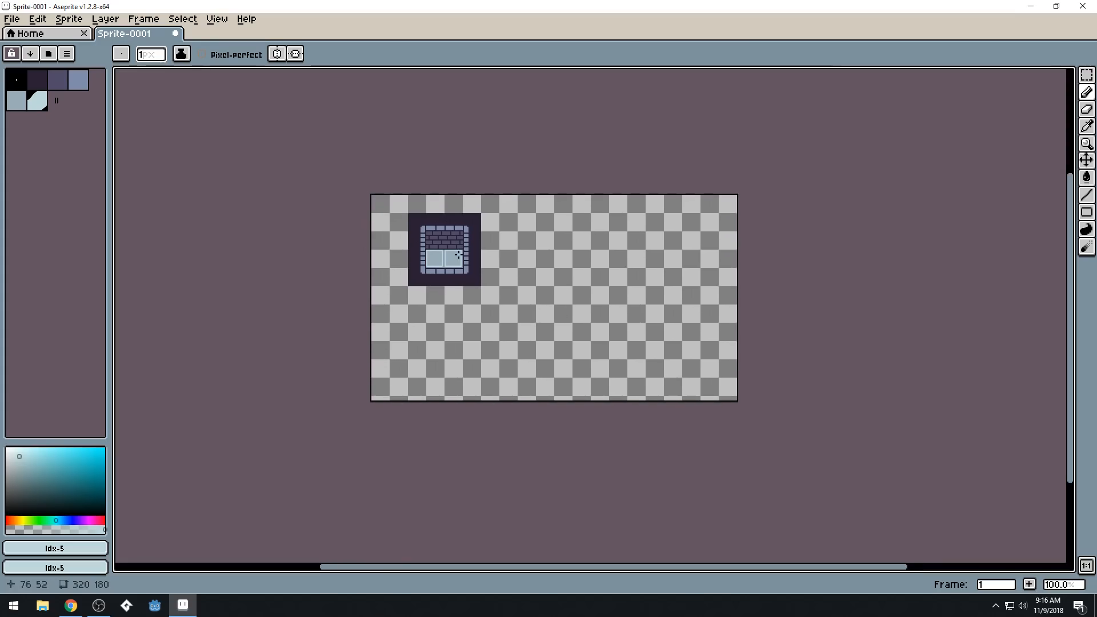
scroll(442, 254, "up", 8)
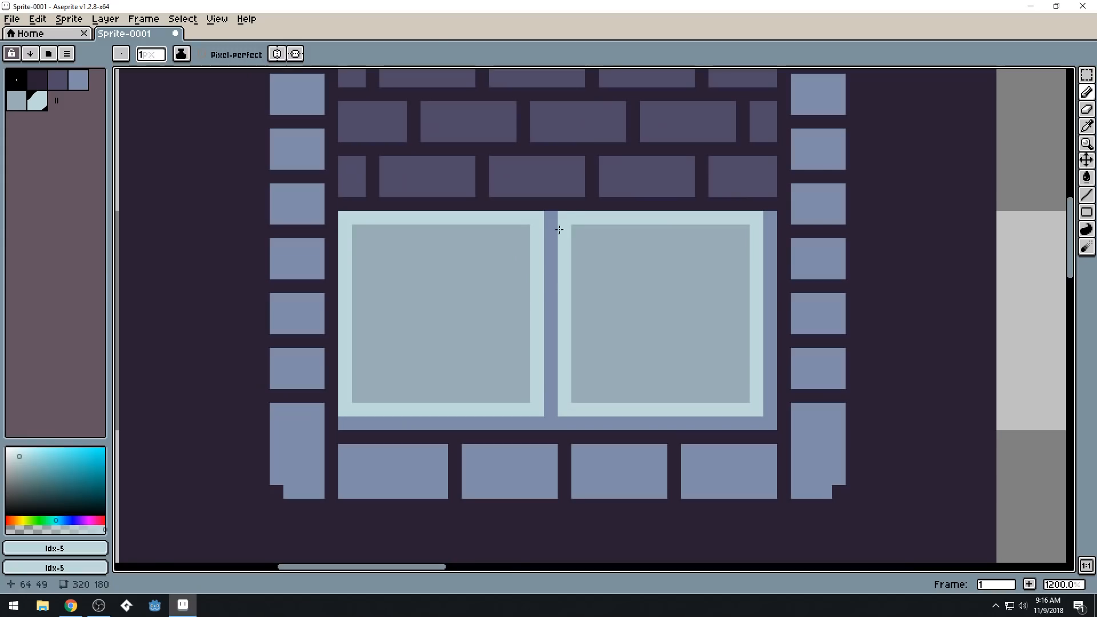
left_click(533, 233, "alt")
left_click(550, 217)
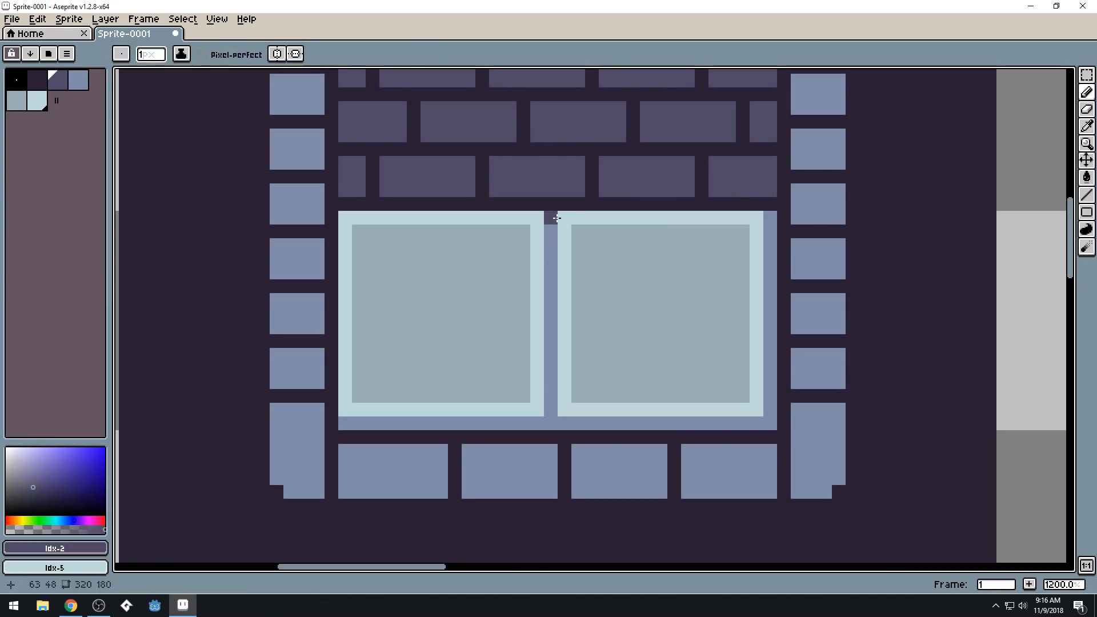
left_click(557, 425, "shift")
left_click(343, 424, "shift")
mouse_move(577, 423)
left_mouse_down()
mouse_move(769, 419)
mouse_move(771, 215)
left_mouse_up()
Draw small slate-blue cracks into the first floor tile's bottom edge and the second tile's top edge
scroll(557, 289, "down", 8)
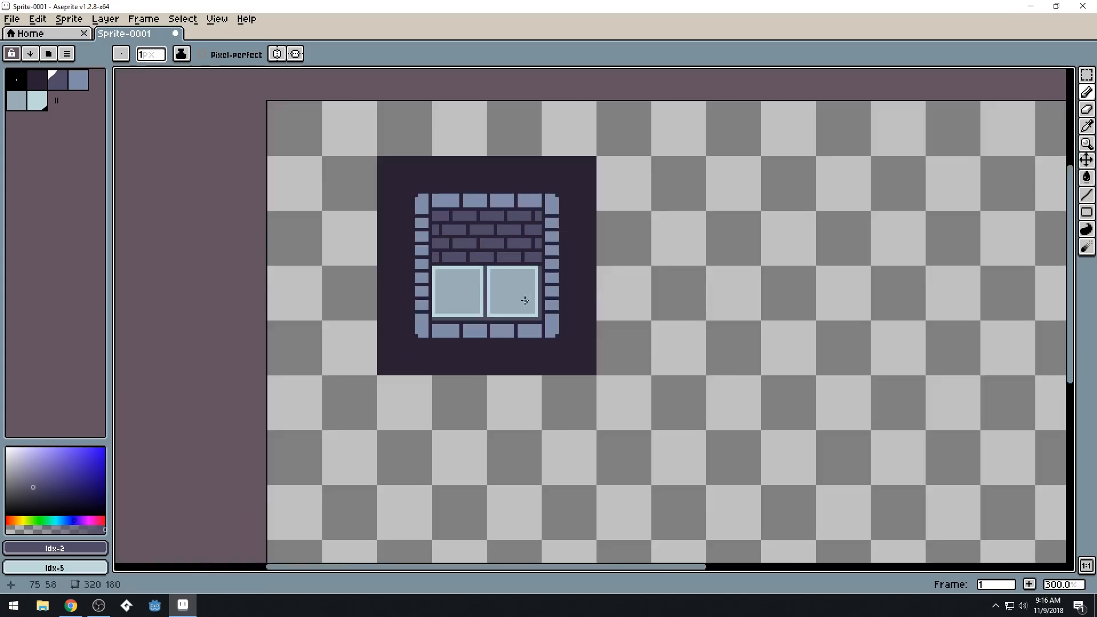
scroll(427, 292, "up", 3)
scroll(439, 289, "up", 2)
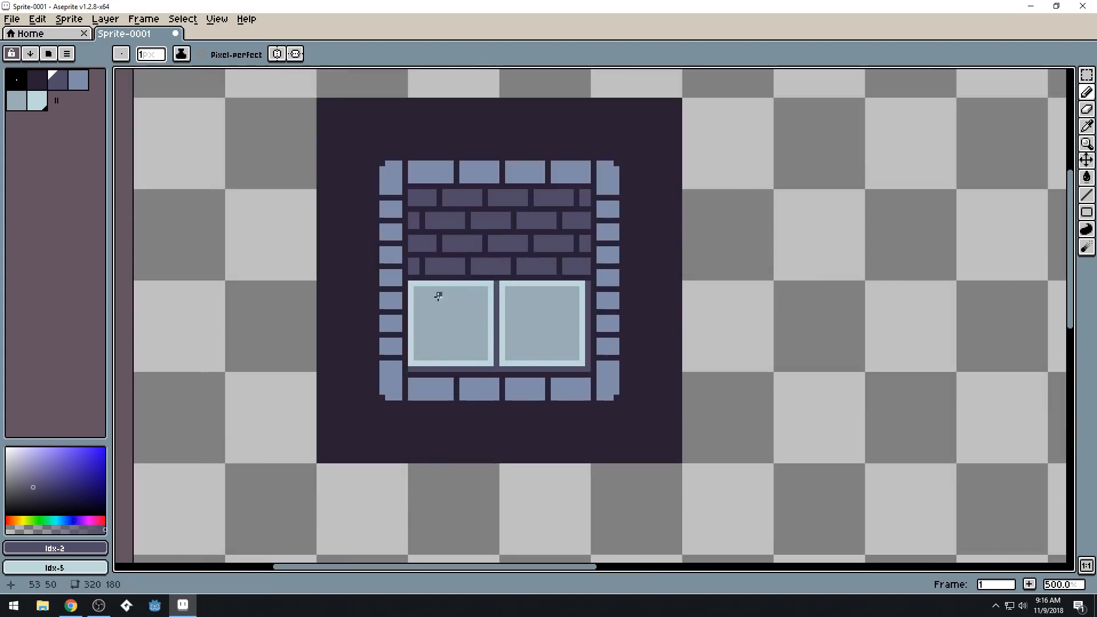
scroll(440, 298, "up", 1)
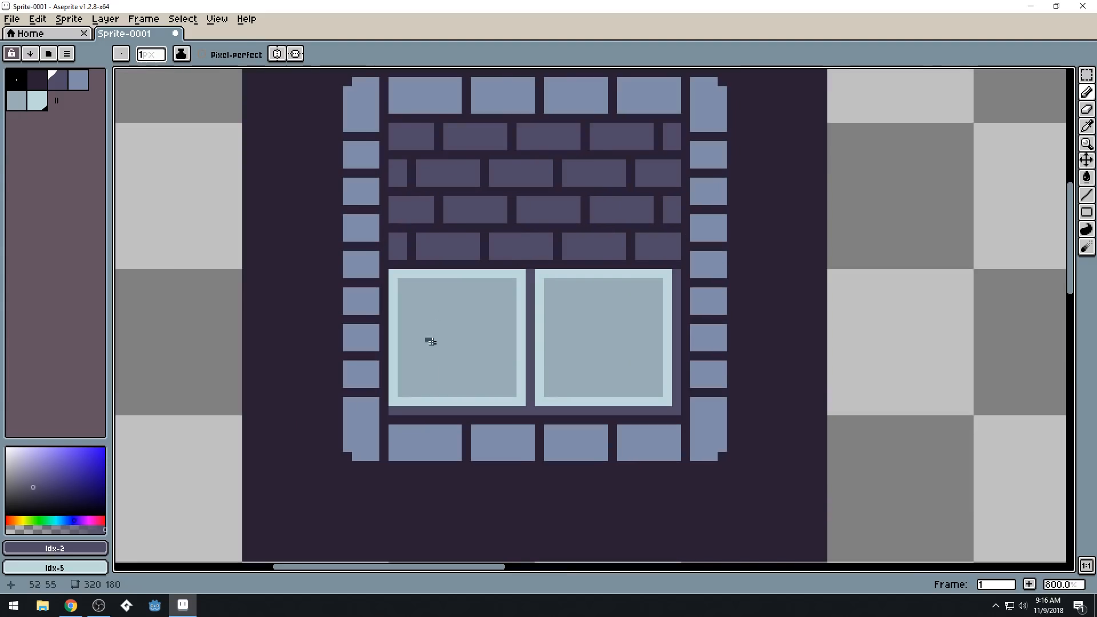
left_click(414, 428, "alt")
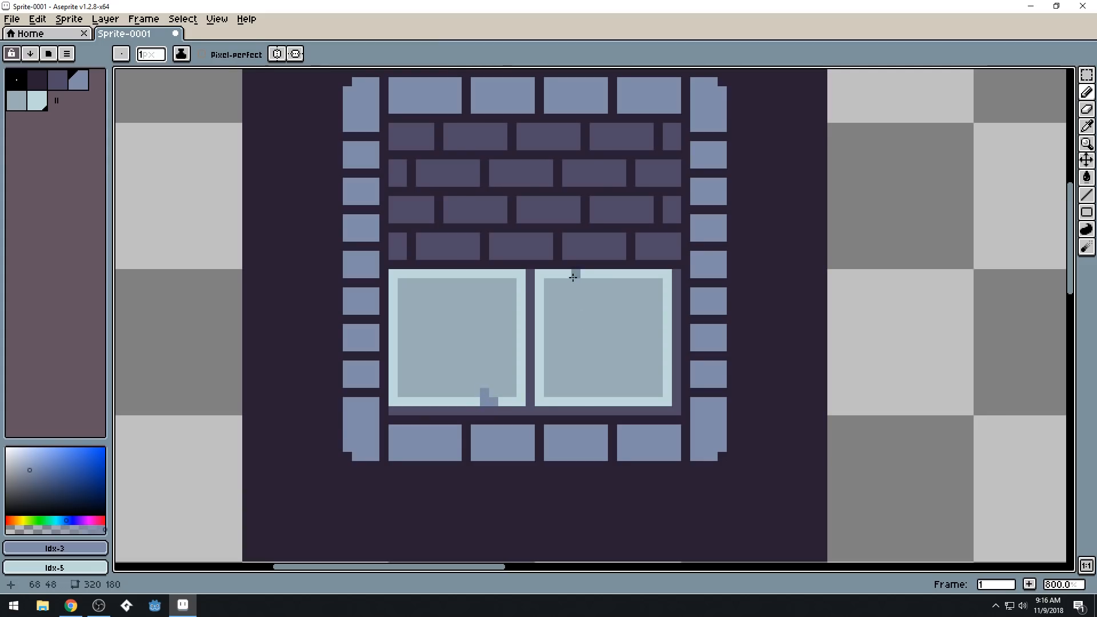
scroll(593, 299, "down", 2)
scroll(592, 303, "up", 2)
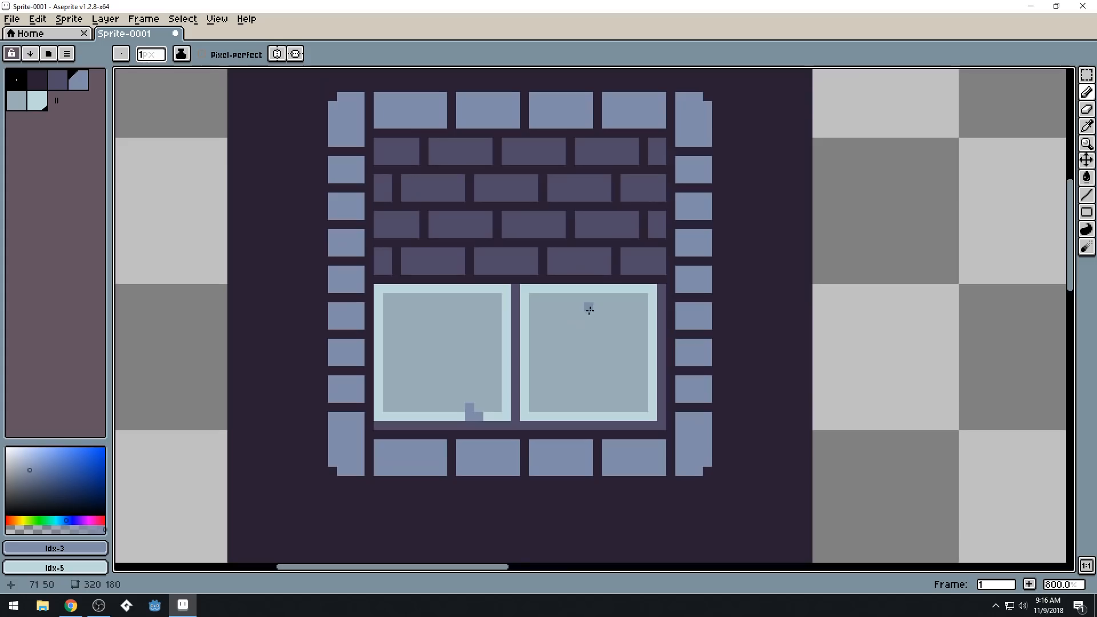
left_click_drag(558, 289, 559, 305)
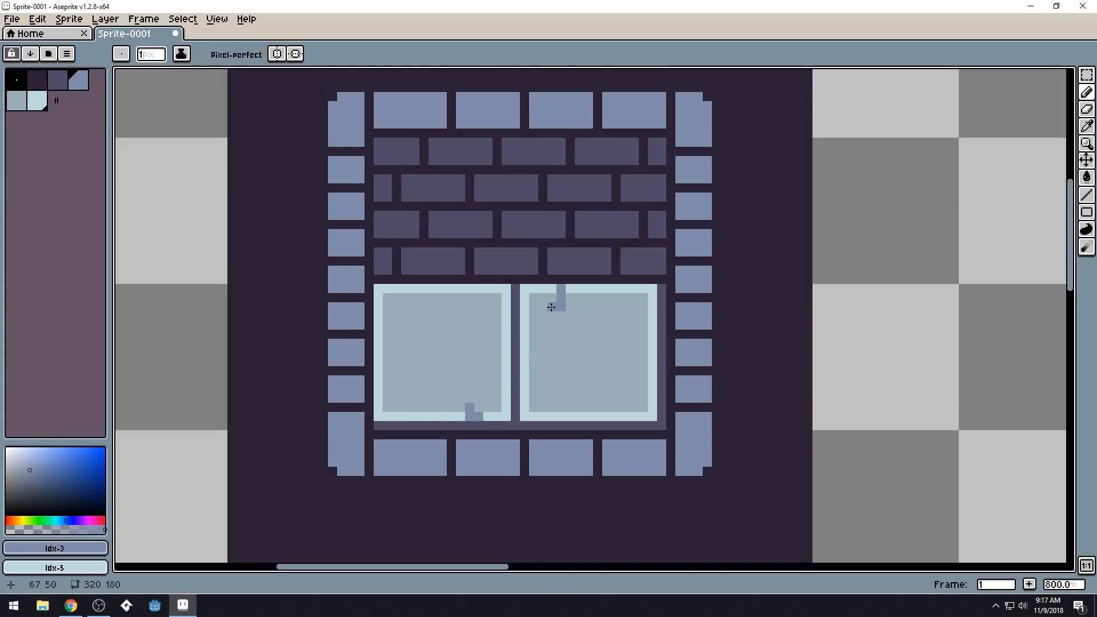
left_click(570, 289)
scroll(551, 342, "down", 3)
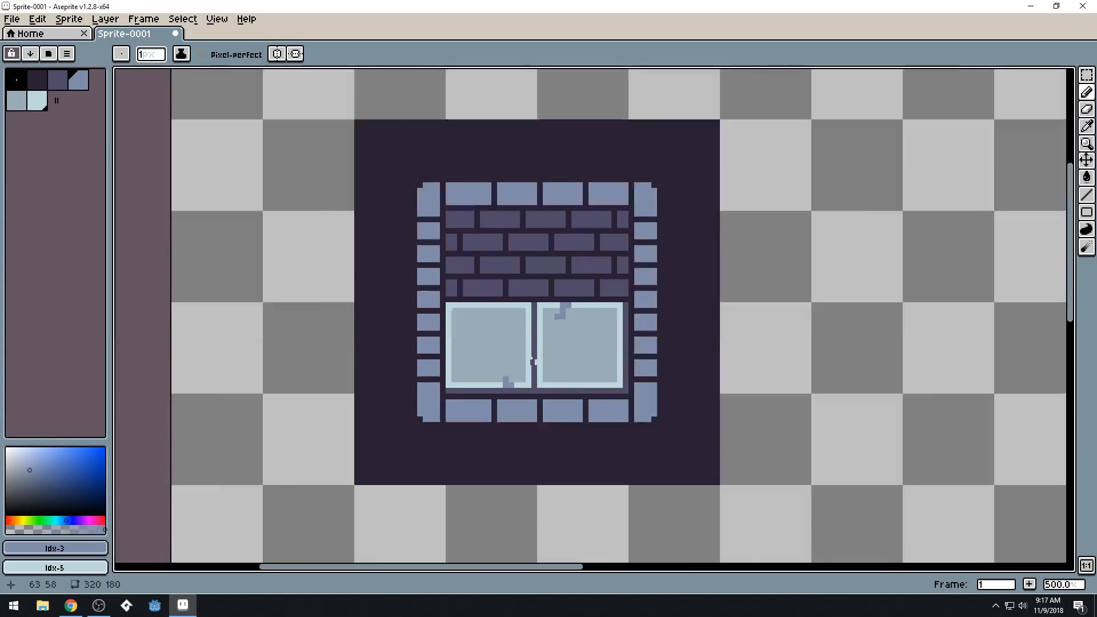
left_click(549, 350)
scroll(549, 350, "up", 3)
scroll(549, 350, "up", 1)
key("ctrl+z")
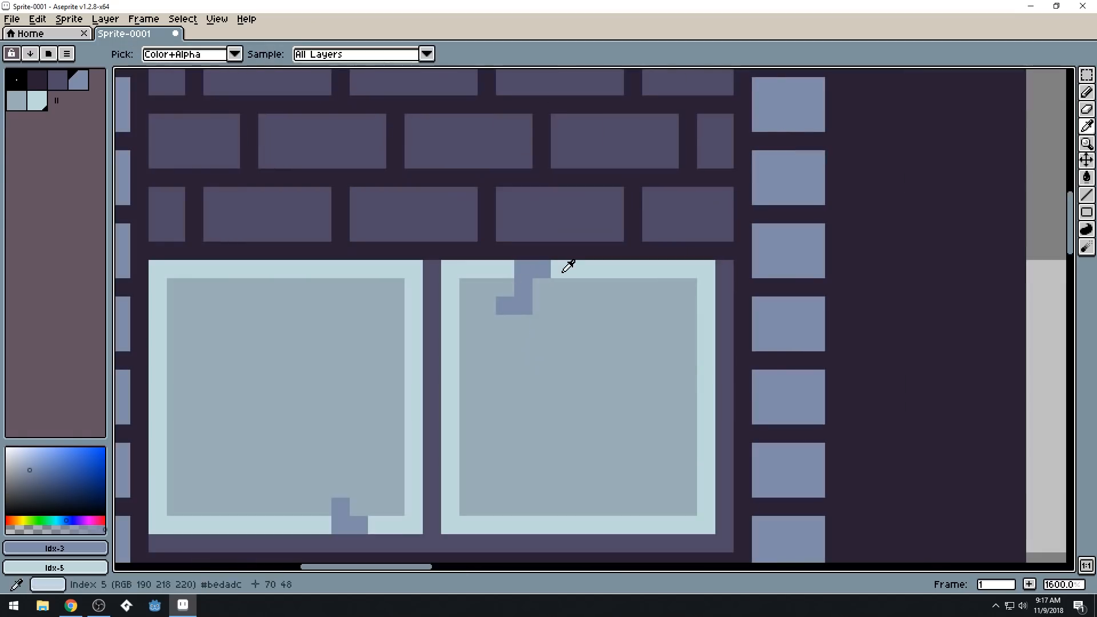
Add pale cyan #bedadc highlight pixels along the left sides of the two small cracks
left_click(557, 269, "alt")
left_click(487, 306)
scroll(523, 359, "down", 2)
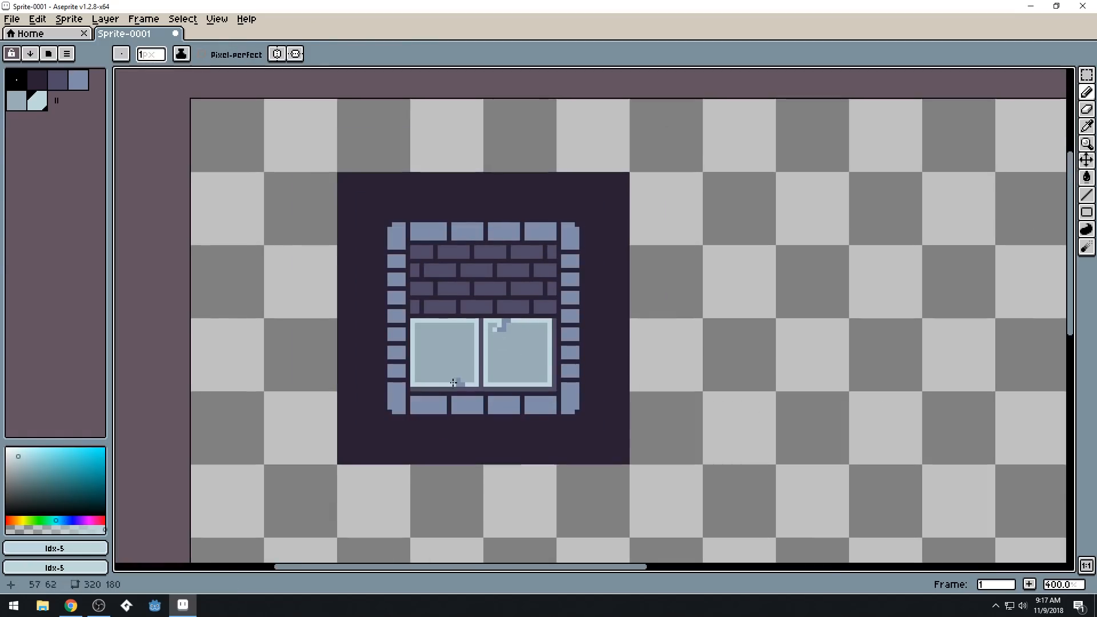
scroll(621, 293, "down", 2)
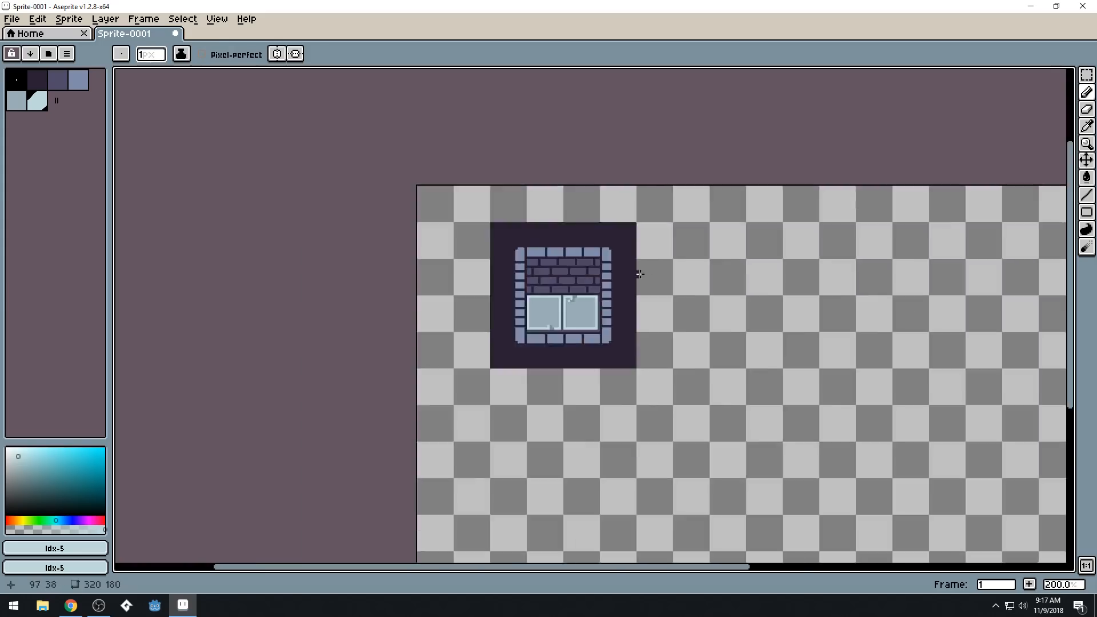
Draw a slate-blue crack around the second floor tile's lower-right corner, darkening its ends and the top crack's opening with brick purple
scroll(621, 293, "up", 1)
left_click_drag(621, 293, 629, 327)
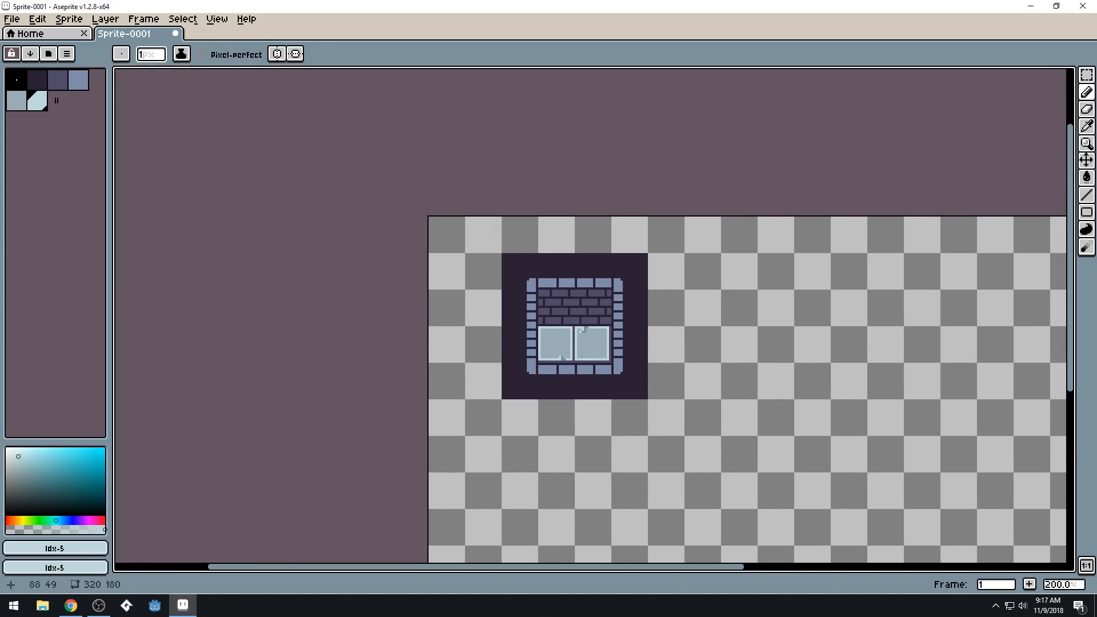
scroll(661, 365, "up", 1)
scroll(552, 346, "up", 6)
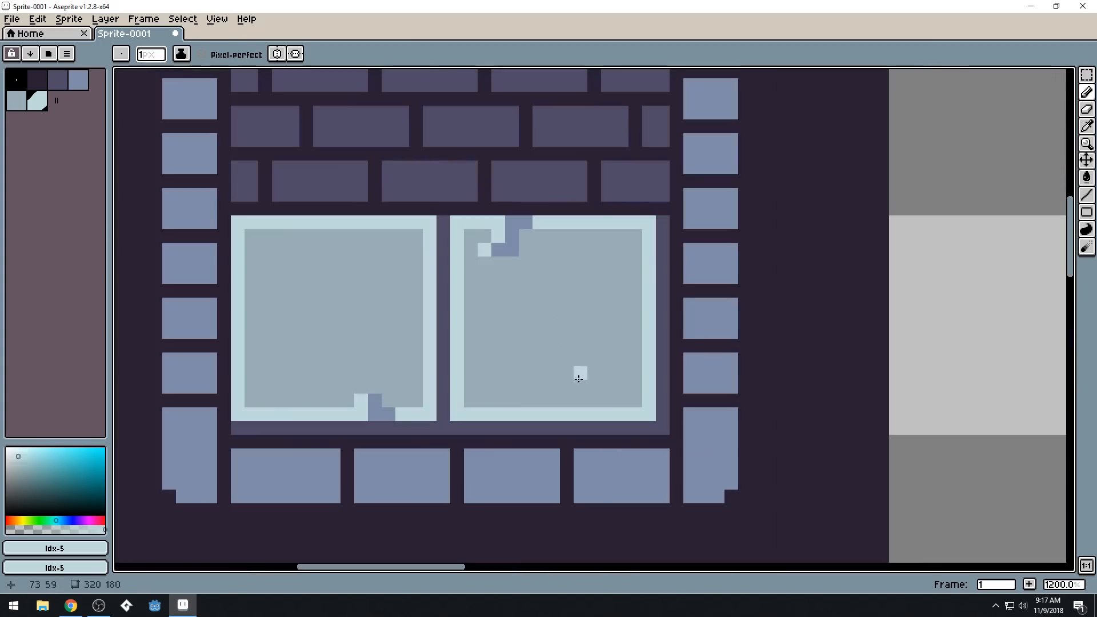
key("i")
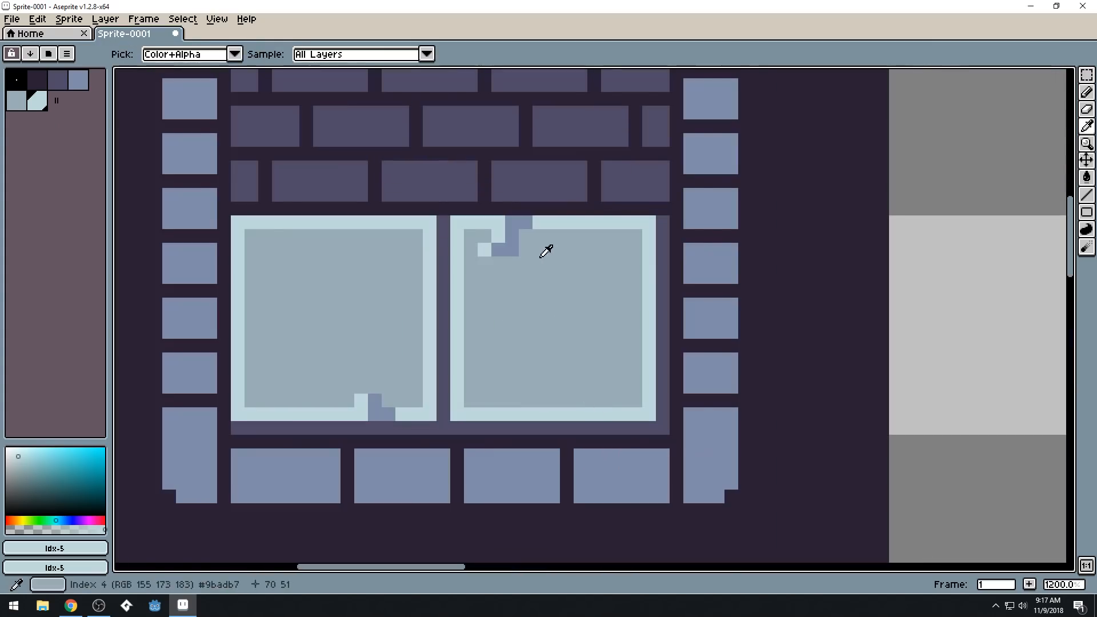
left_click(659, 220)
key("b")
left_click(524, 221, "alt")
left_click(596, 412)
left_click(598, 395)
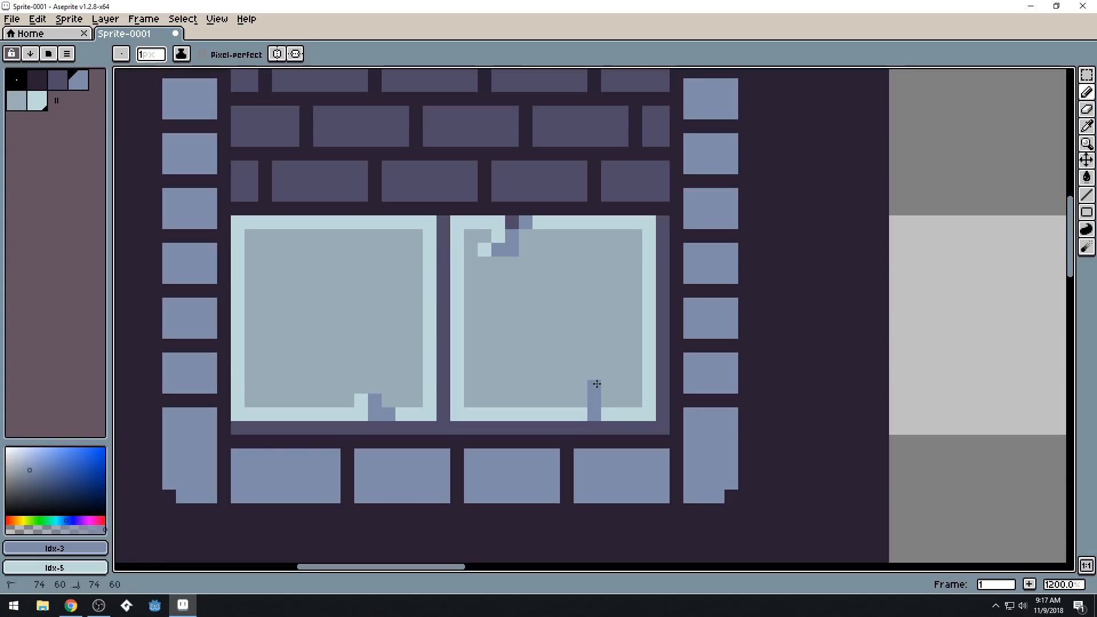
mouse_move(593, 356)
left_mouse_down()
mouse_move(608, 334)
mouse_move(663, 332)
mouse_move(649, 332)
left_mouse_up()
key("alt")
left_click(663, 319, "alt")
left_click_drag(594, 400, 594, 414)
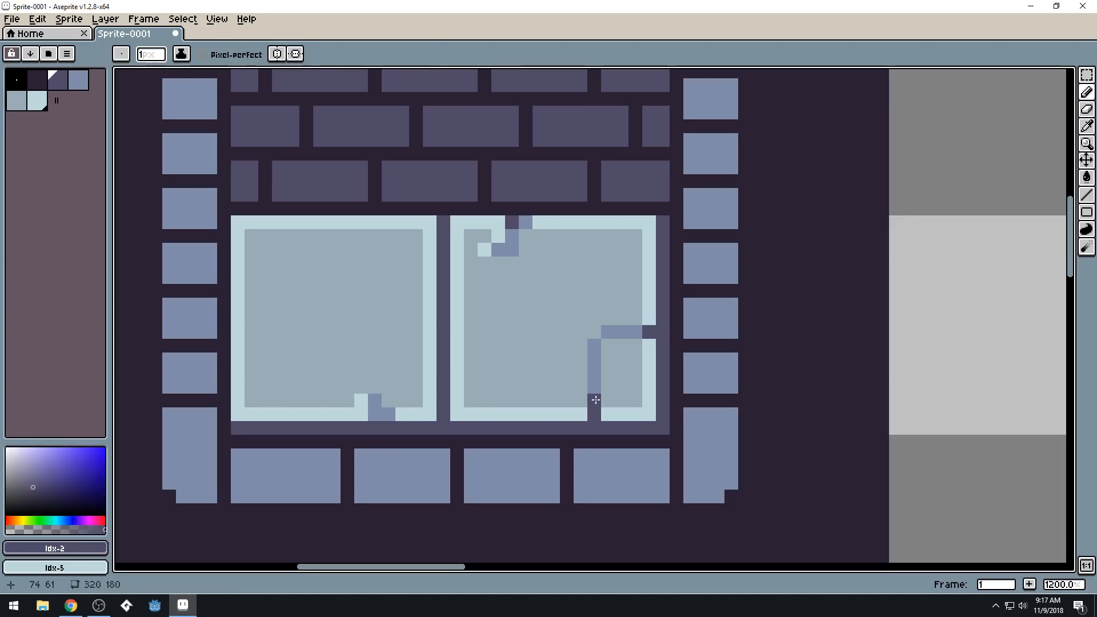
Outline the upper-left side of the corner crack with the pale cyan highlight color
left_click(651, 318, "alt")
mouse_move(616, 321)
left_mouse_down()
mouse_move(580, 349)
mouse_move(578, 386)
left_mouse_up()
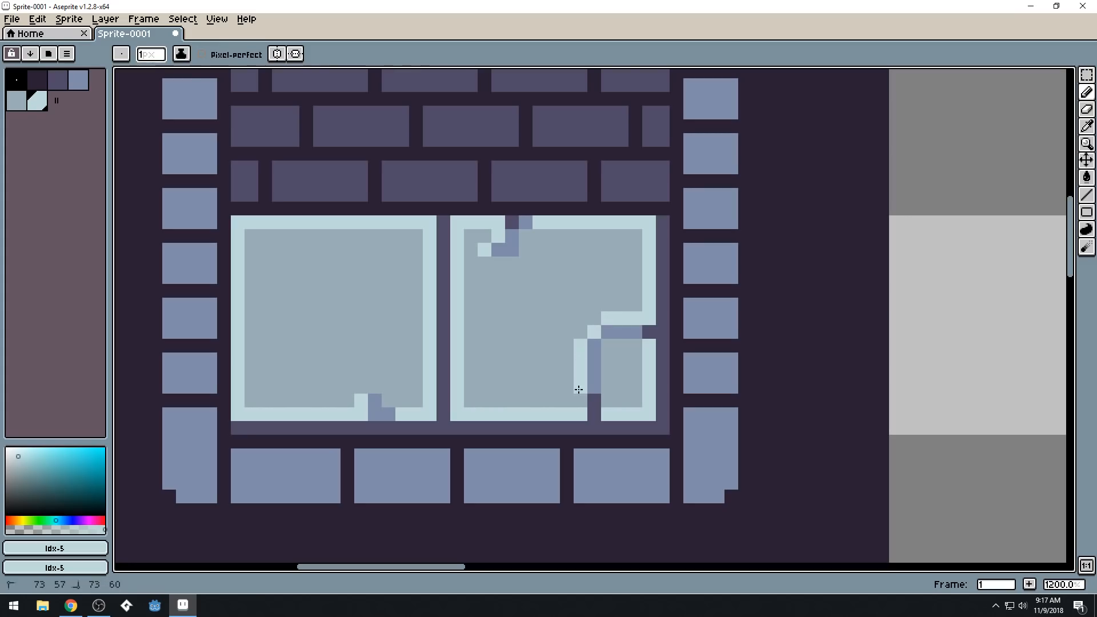
scroll(585, 377, "down", 5)
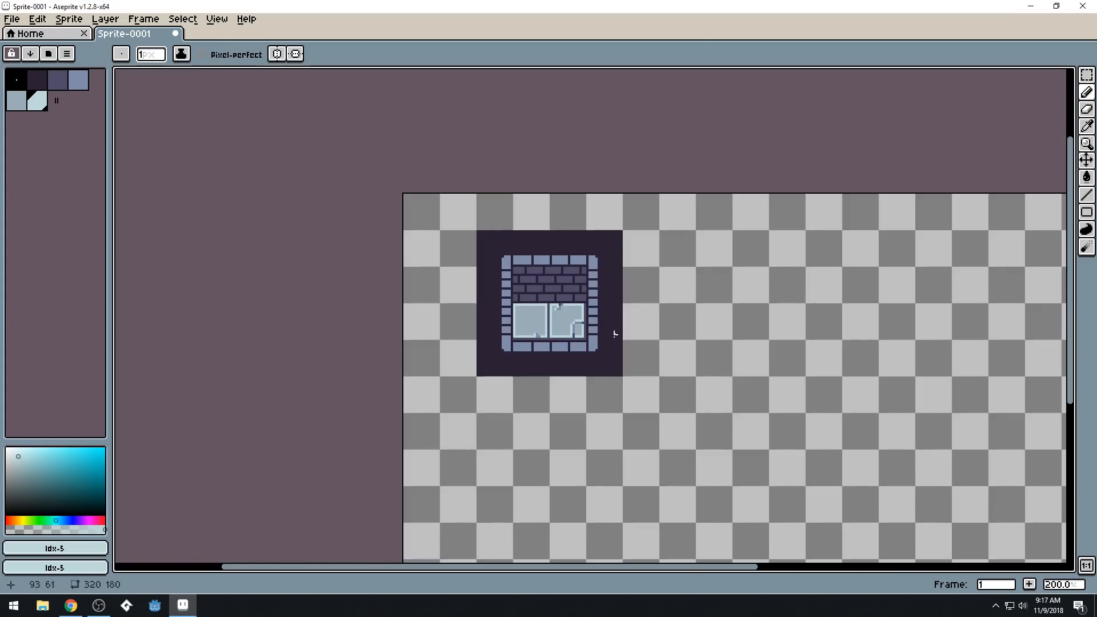
scroll(626, 332, "up", 9)
key("alt")
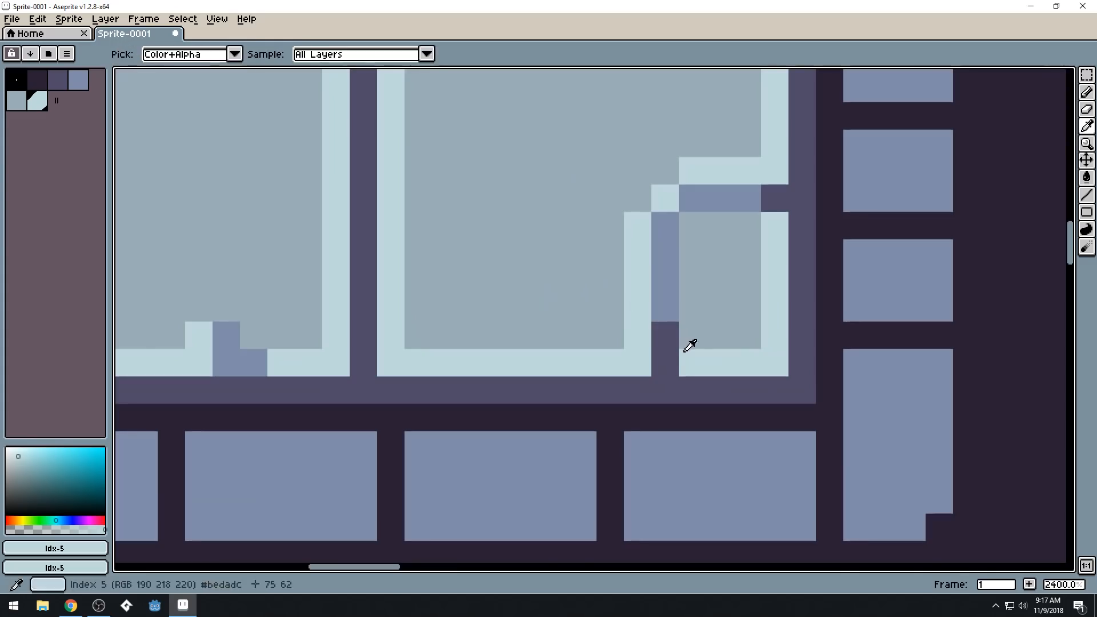
Undo the last pencil stroke and recolor the highlight pixel just right of the corner crack's lower end slate blue
scroll(683, 277, "down", 7)
key("ctrl+z")
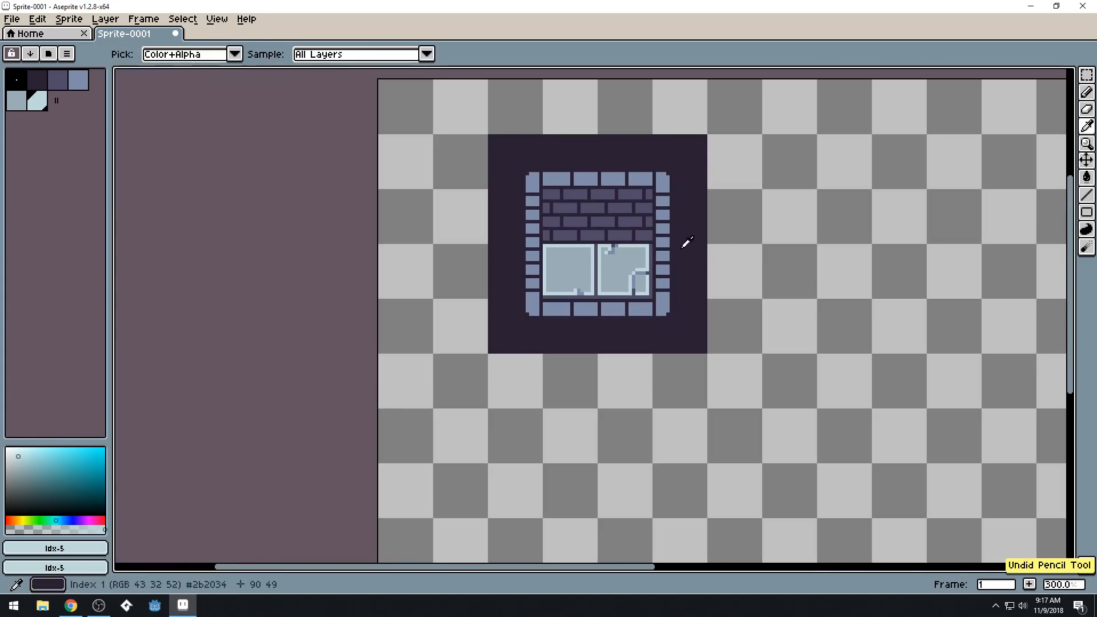
scroll(694, 242, "up", 4)
left_click(625, 333, "alt")
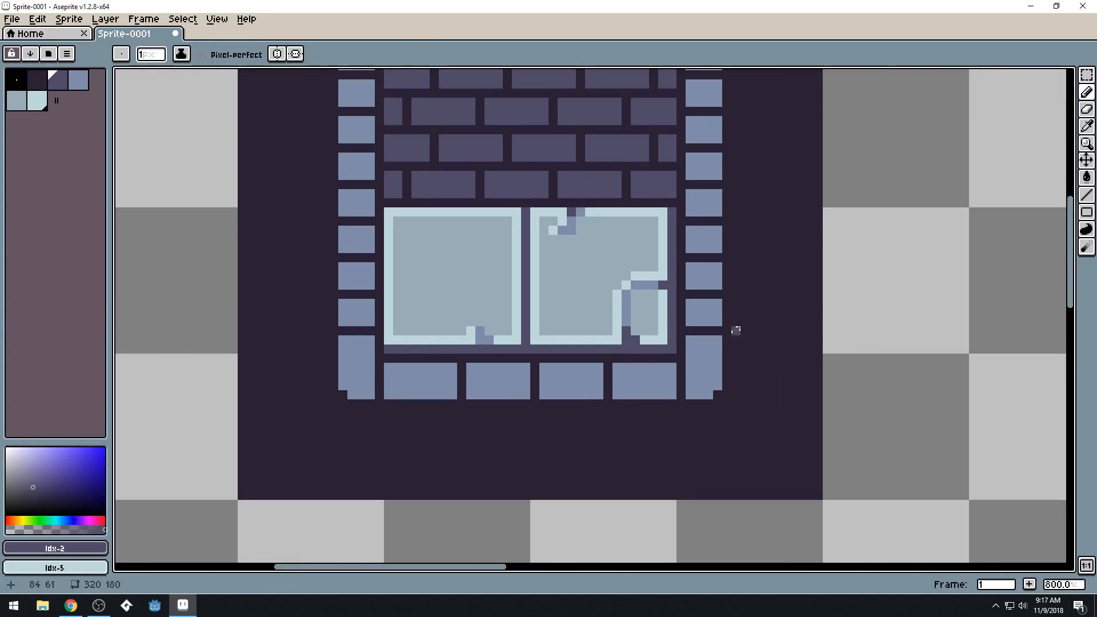
scroll(742, 314, "down", 4)
scroll(661, 306, "up", 6)
left_click(625, 345, "alt")
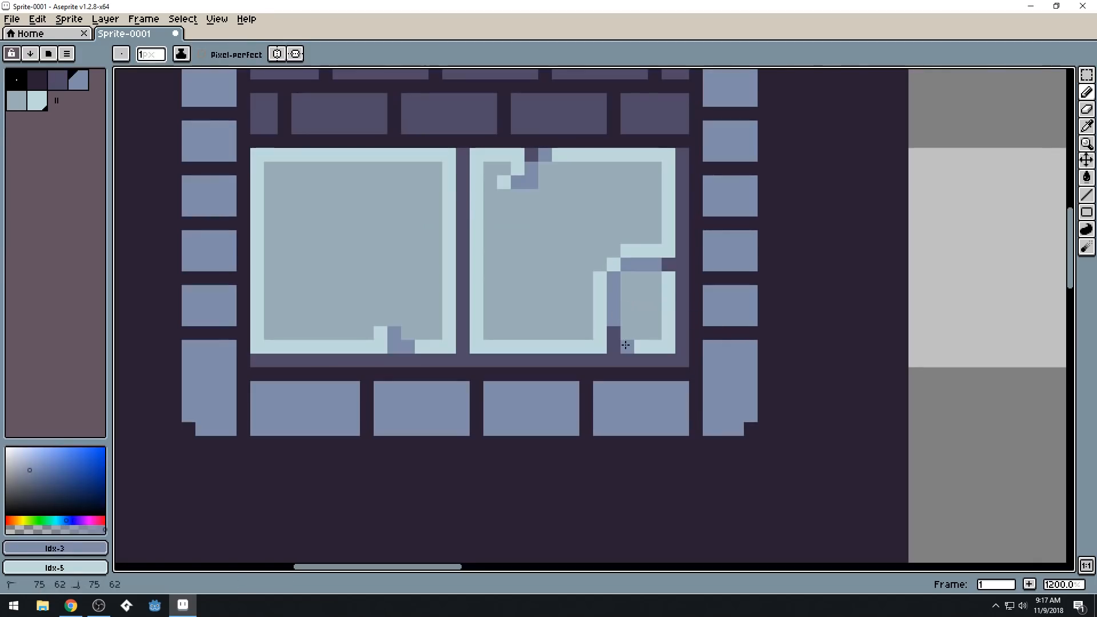
Examine the cracked floor tiles within the whole tileset and up close
scroll(725, 294, "down", 5)
left_click_drag(758, 280, 704, 327)
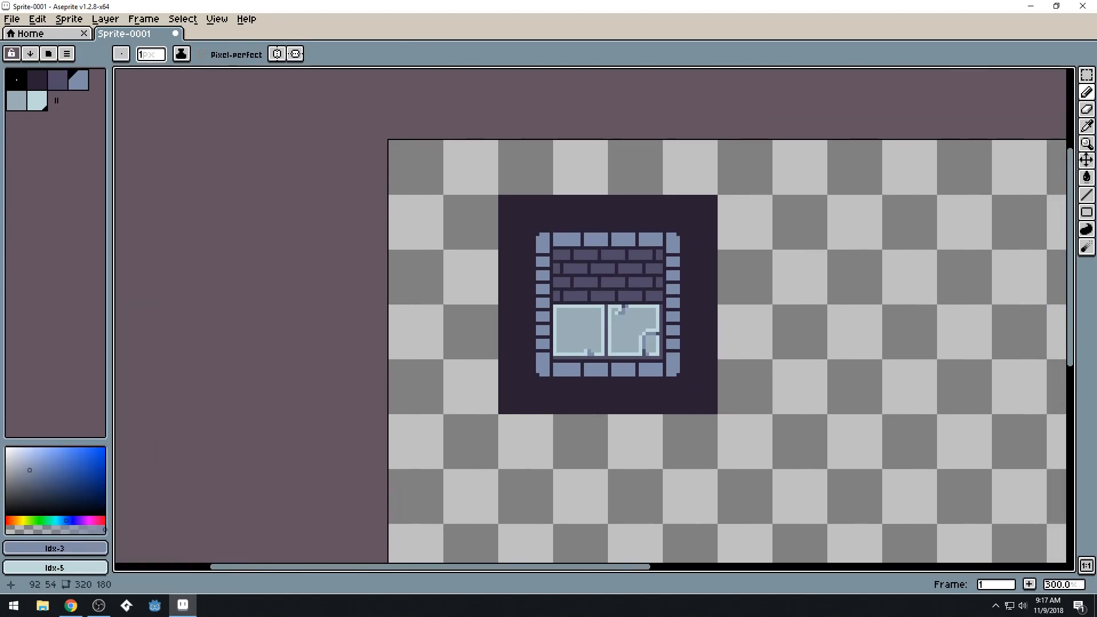
scroll(649, 318, "right", 2)
scroll(649, 318, "down", 2)
scroll(655, 318, "up", 1)
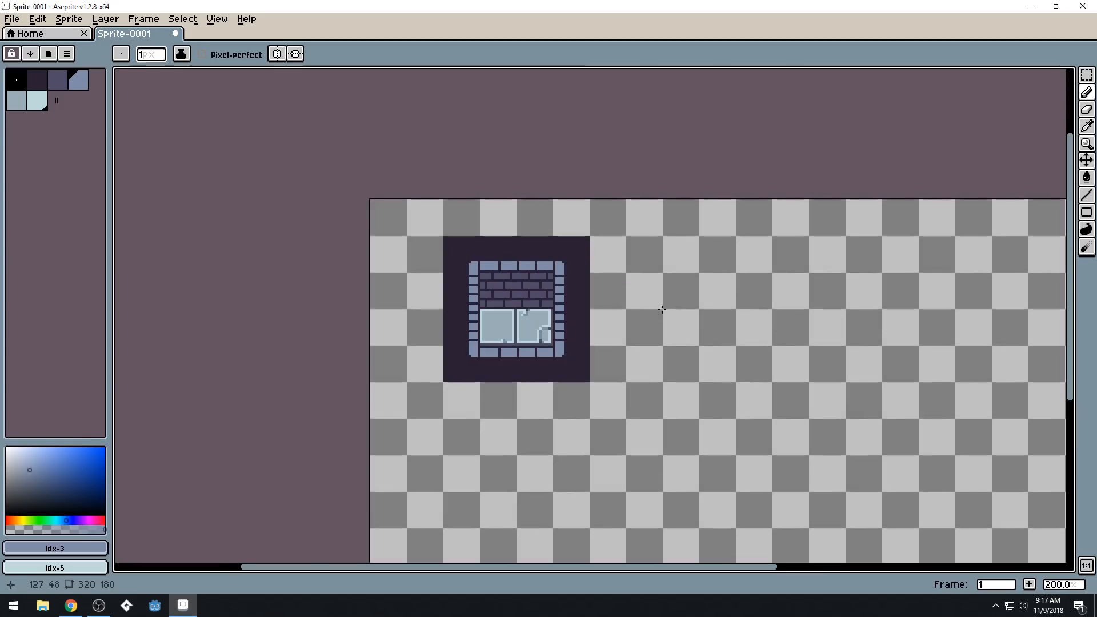
scroll(497, 330, "up", 5)
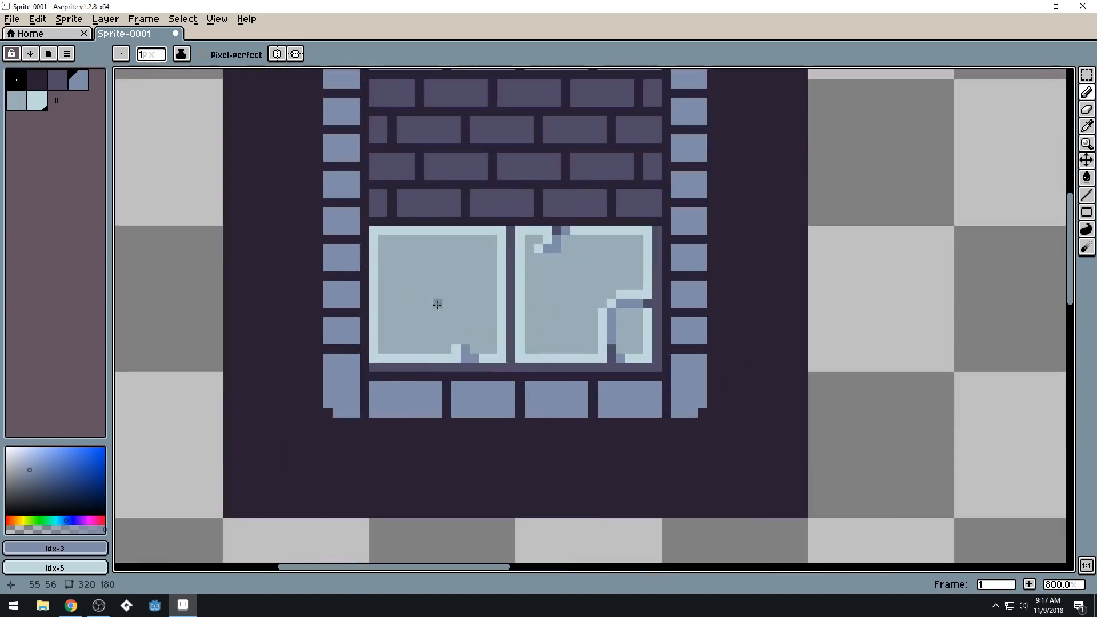
scroll(437, 305, "up", 2)
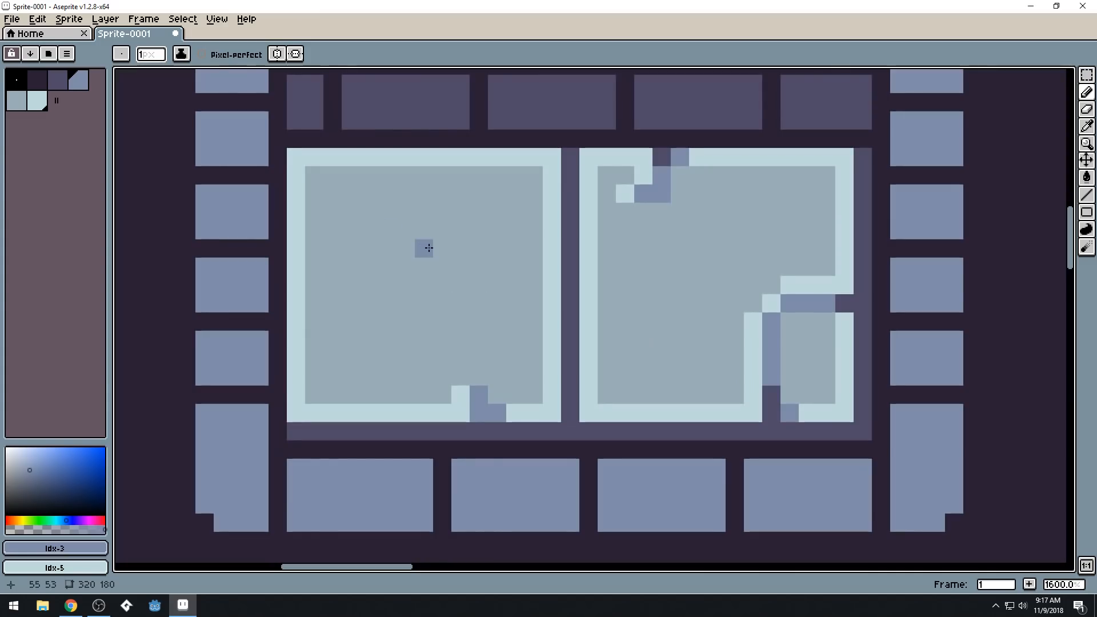
Draw crossing horizontal and vertical one-pixel grooves in blue-grey Idx-3, dividing the plain square floor tile into four small tiles
key("alt")
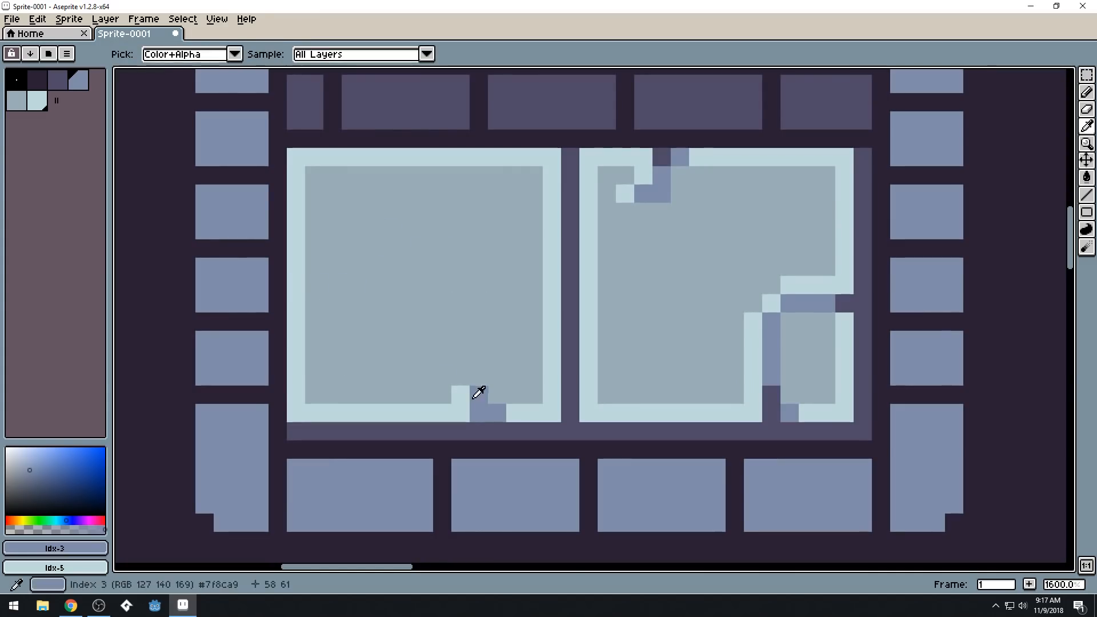
left_click(552, 285)
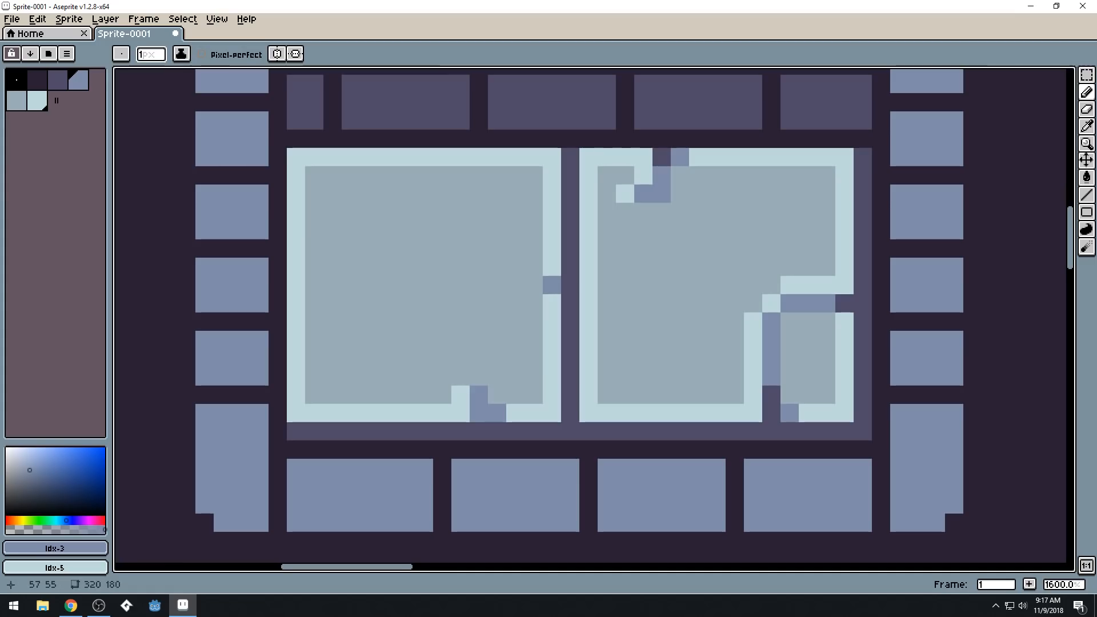
left_click(296, 285, "shift")
left_click(431, 164)
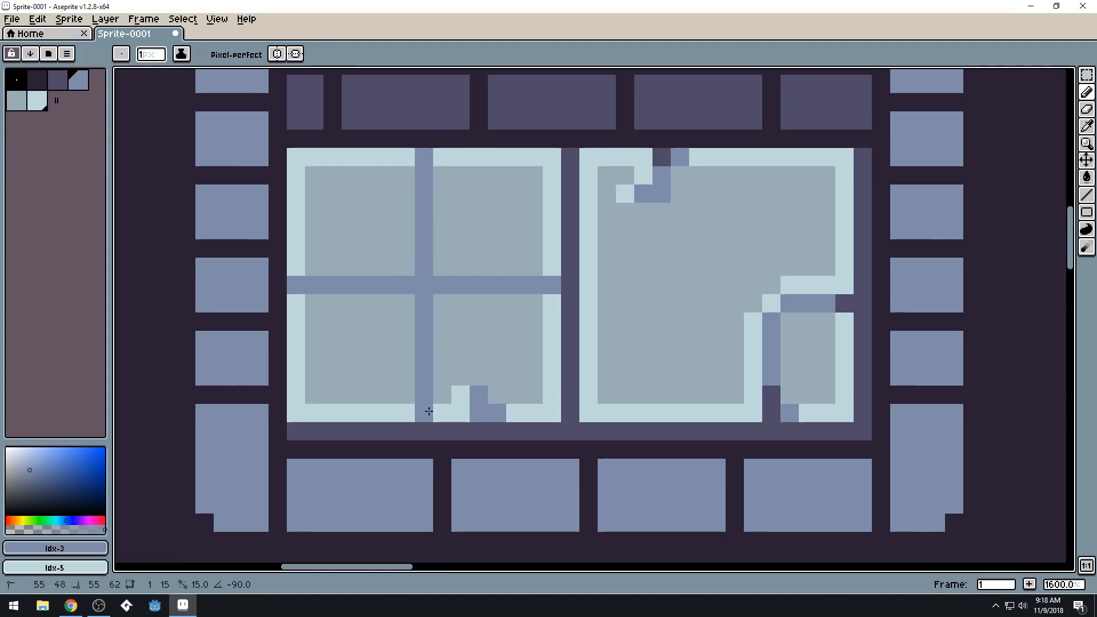
left_click(429, 411, "shift")
Draw pale Idx-5 highlight lines beside the vertical groove and along the lower edges of the two upper small tiles
left_click(453, 405, "alt")
left_click(404, 400)
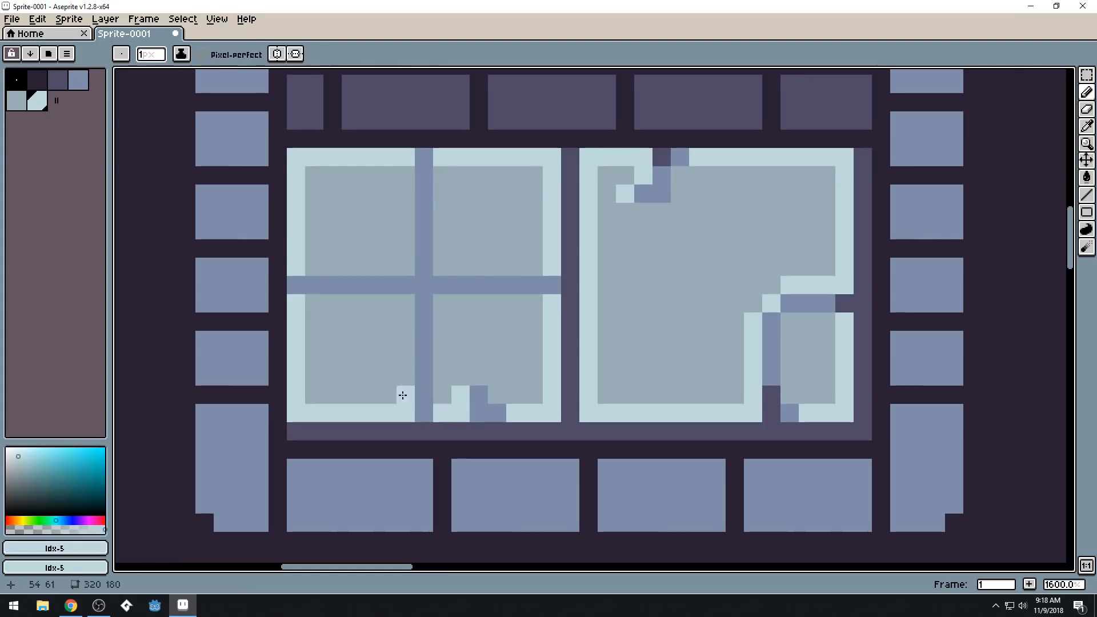
left_click(411, 176, "shift")
left_click_drag(397, 265, 311, 266)
left_click(534, 268, "shift")
left_click(447, 181)
left_click_drag(447, 184, 451, 254)
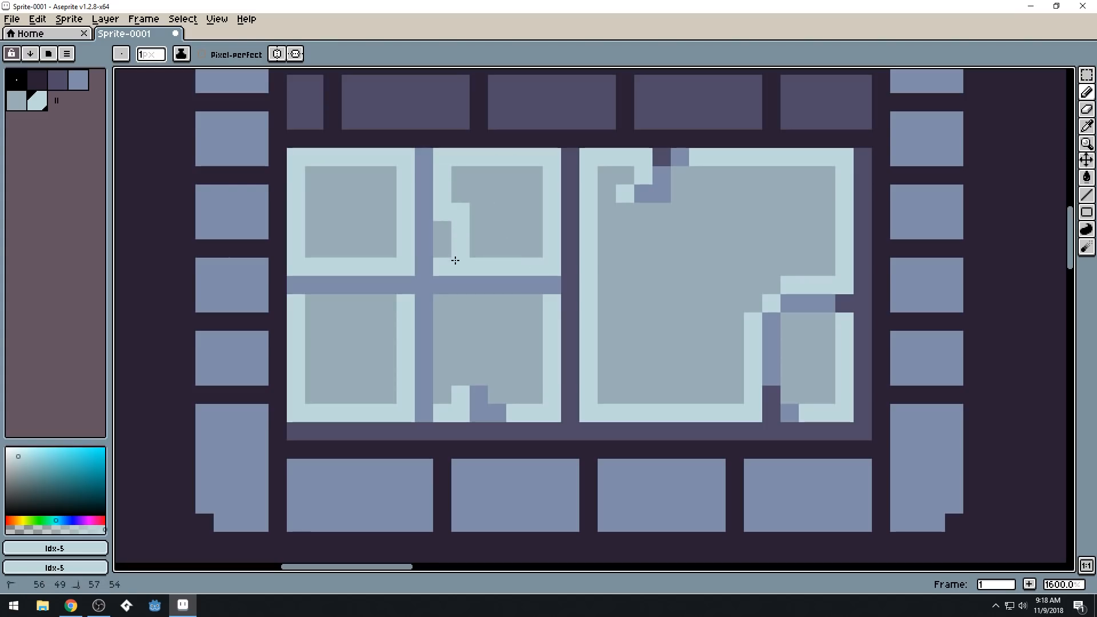
Clean up the stray pixels with grey Idx-4 and complete the lower small tiles' highlight borders in pale Idx-5
left_click(482, 196, "alt")
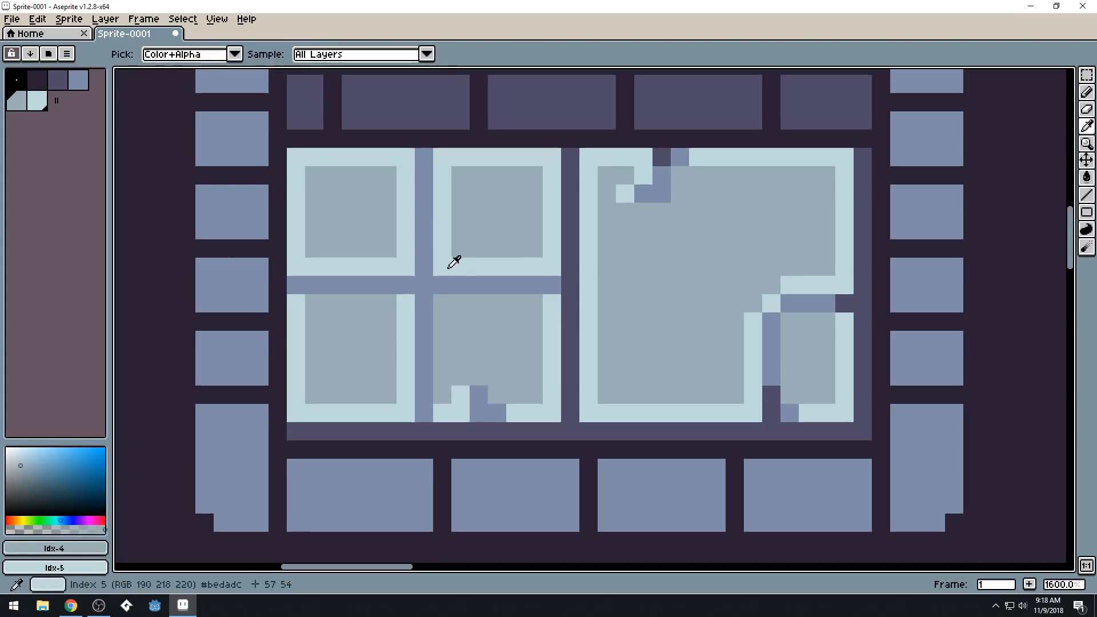
left_click(450, 262, "alt")
mouse_move(400, 303)
left_mouse_down()
mouse_move(316, 303)
mouse_move(440, 304)
mouse_move(443, 402)
left_mouse_up()
left_click(460, 303)
left_click(534, 304, "shift")
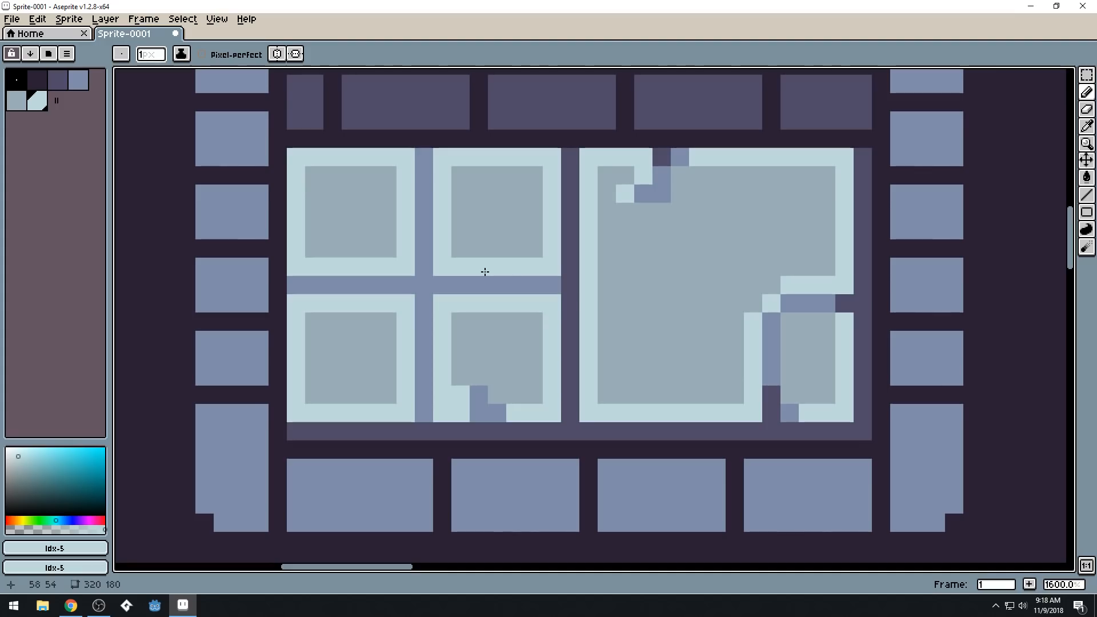
Paint over the top highlights of the two upper small tiles with the grey tile colour Idx-4
scroll(629, 277, "down", 10)
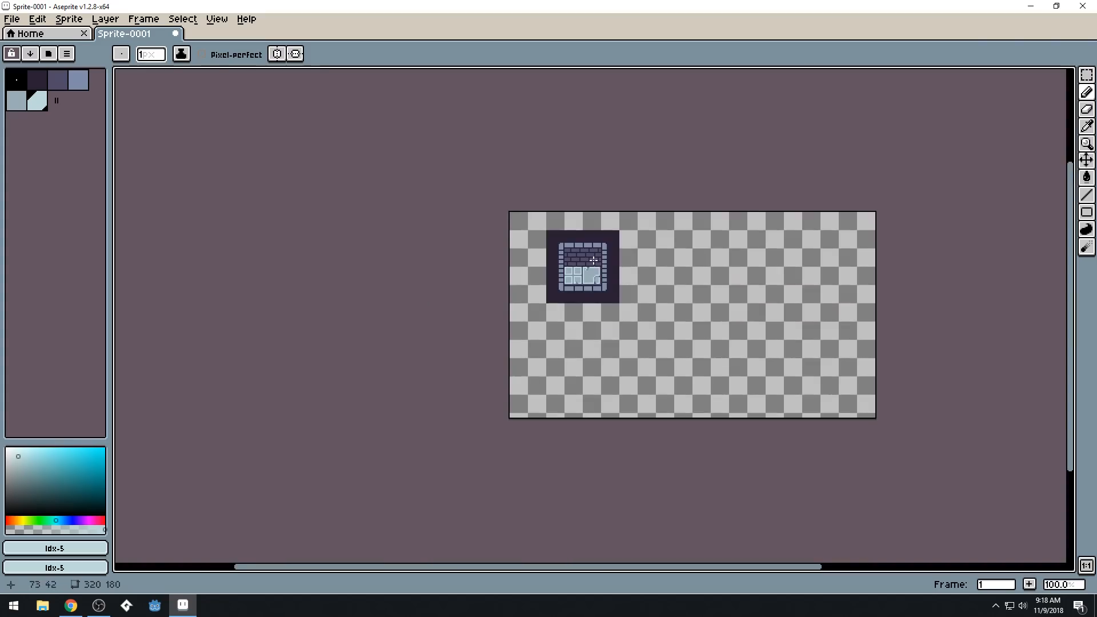
scroll(594, 260, "up", 8)
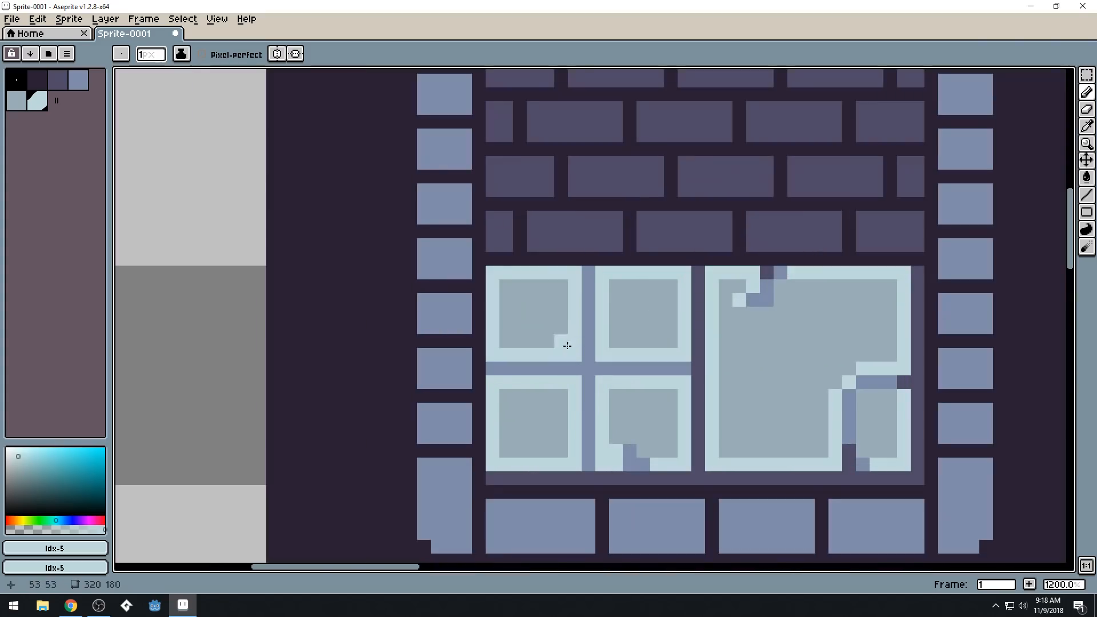
left_click_drag(561, 419, 554, 419)
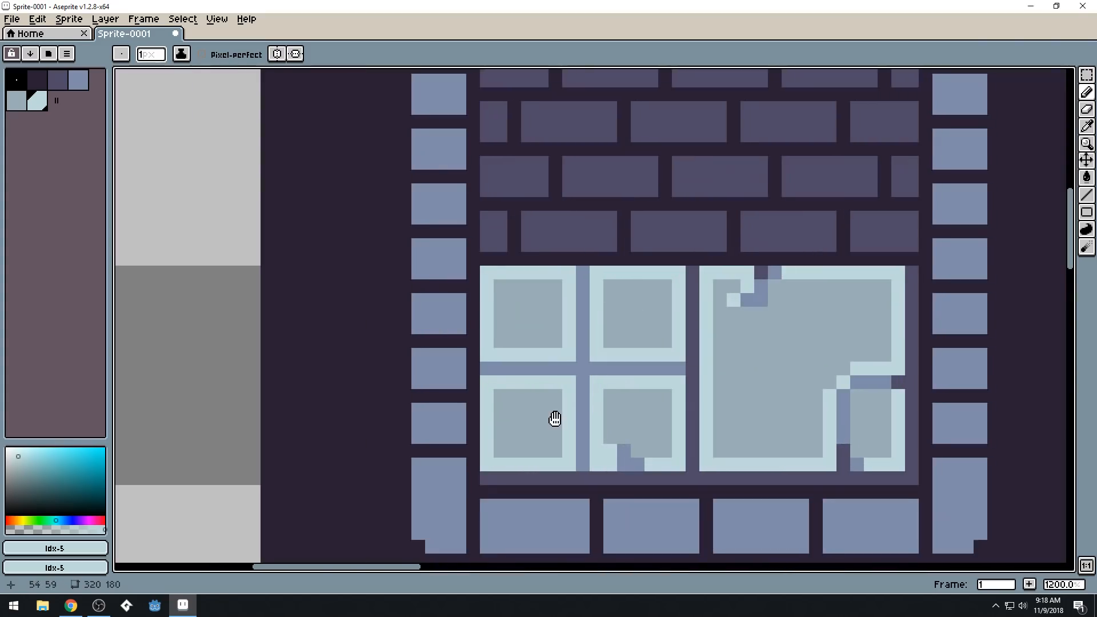
scroll(554, 418, "up", 3)
left_click(448, 380, "alt")
mouse_move(438, 153)
left_mouse_down()
mouse_move(443, 162)
mouse_move(543, 147)
left_mouse_up()
left_click(655, 150)
left_click_drag(655, 150, 757, 149)
scroll(595, 286, "down", 5)
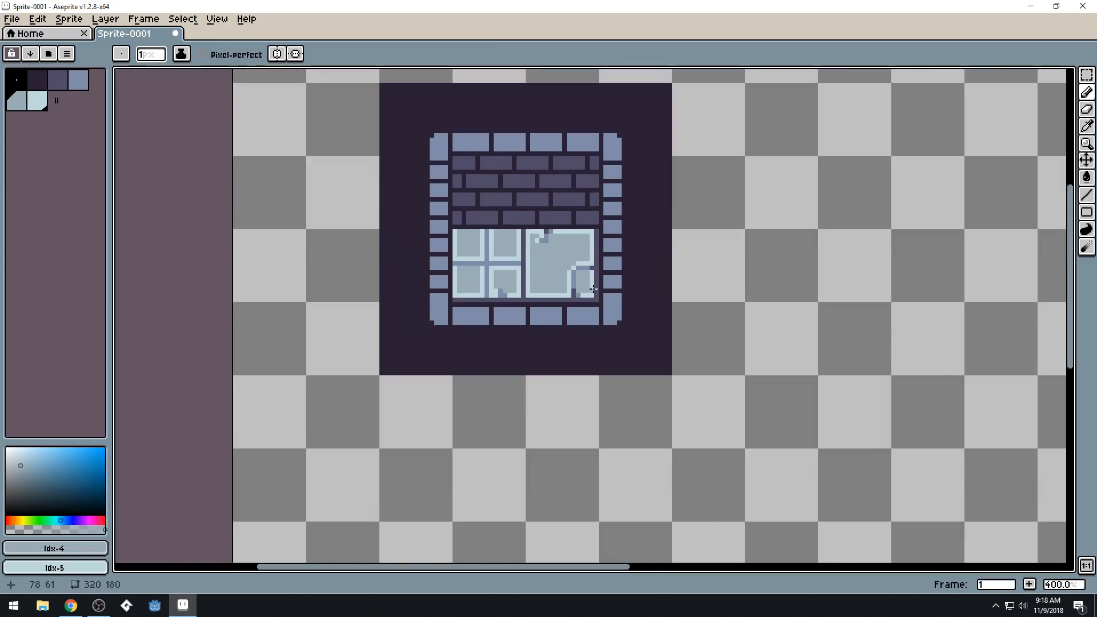
Paint over the large cracked tile's top highlight with grey Idx-4
scroll(589, 286, "down", 1)
scroll(568, 311, "up", 8)
mouse_move(565, 318)
left_mouse_down()
mouse_move(673, 319)
mouse_move(518, 330)
left_mouse_up()
left_click(462, 321)
Paint over the large tile's left highlight and the lower small tiles' top highlights with grey Idx-4
scroll(463, 317, "down", 4)
scroll(494, 321, "up", 6)
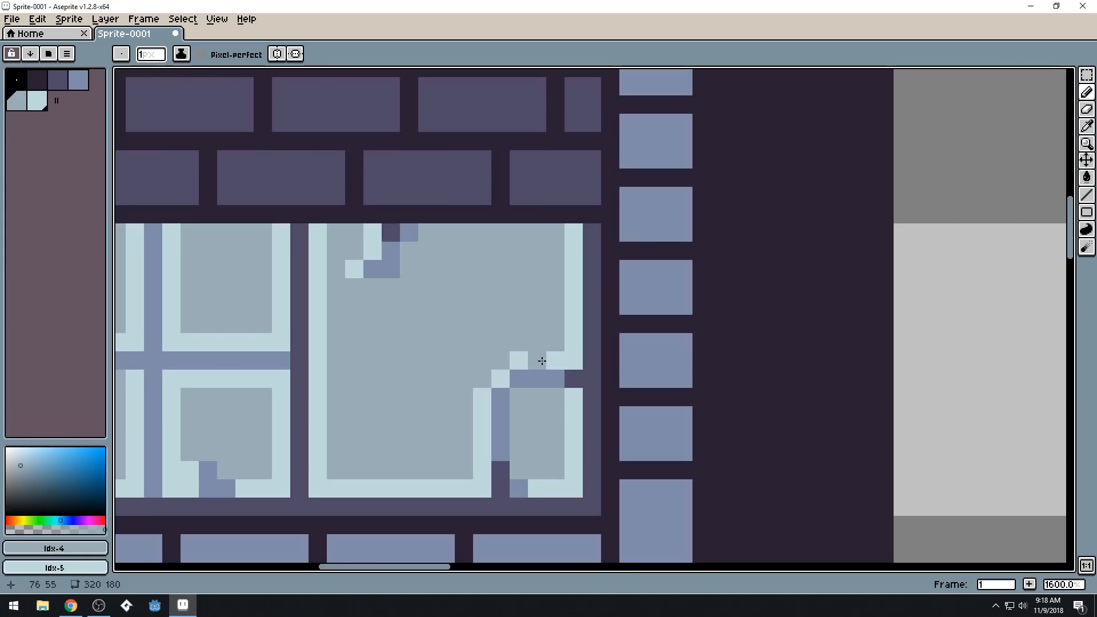
scroll(542, 411, "down", 4)
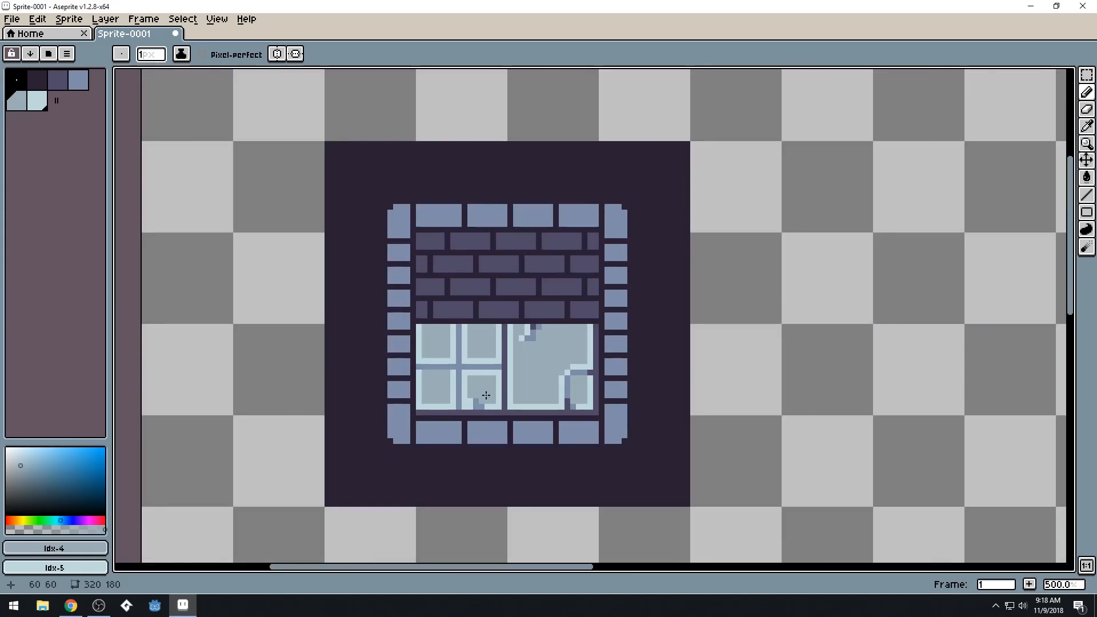
scroll(588, 375, "up", 4)
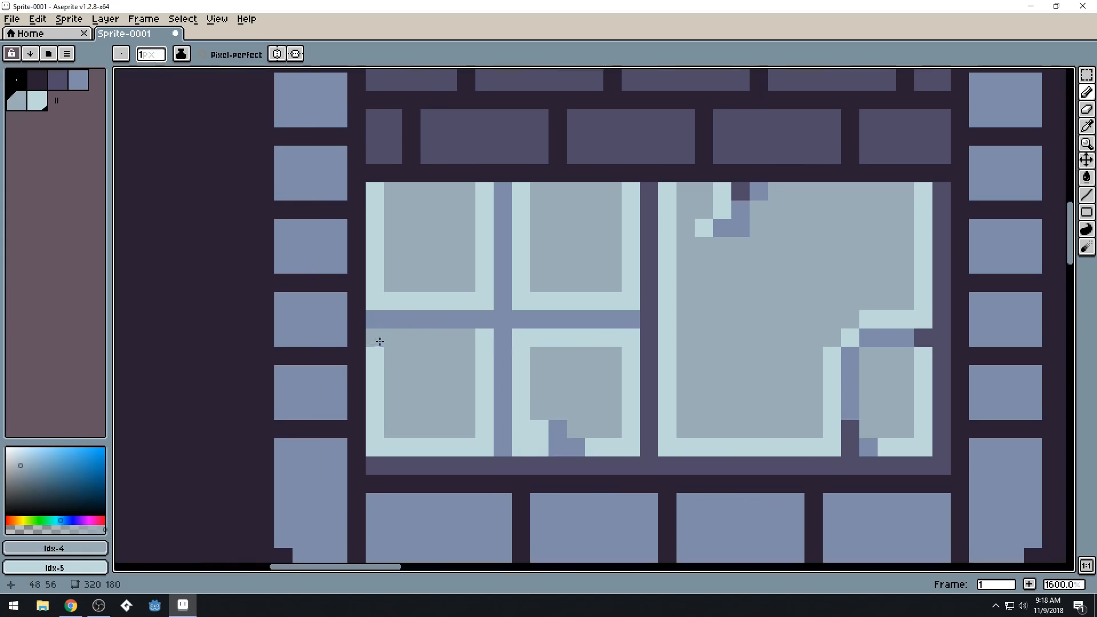
left_click_drag(667, 192, 665, 425)
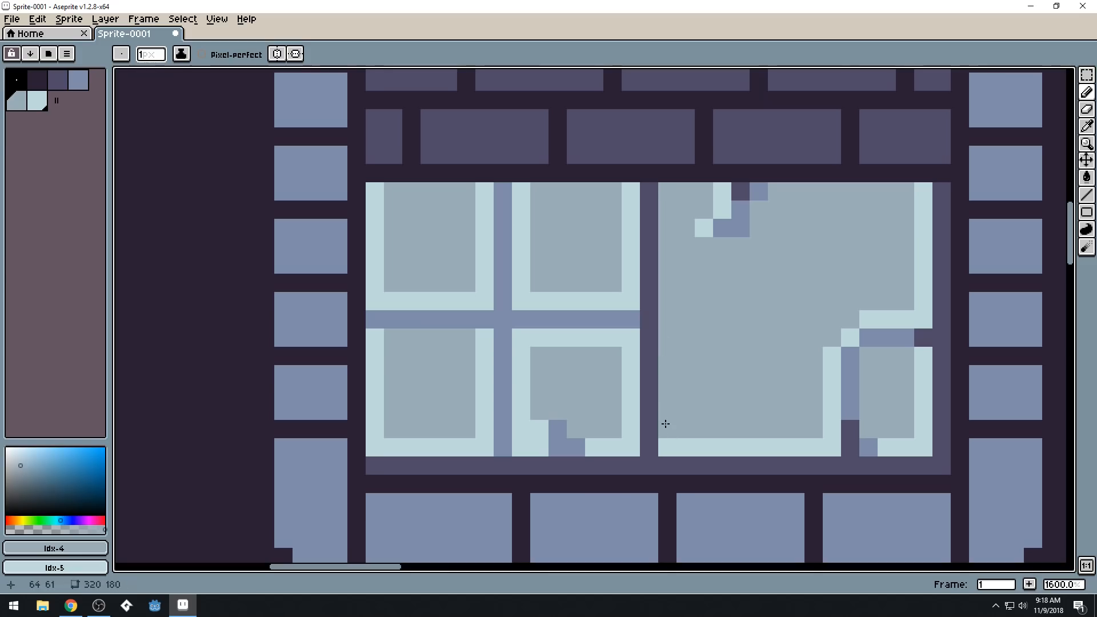
key("x")
mouse_move(558, 337)
left_mouse_down()
mouse_move(613, 336)
mouse_move(533, 342)
left_mouse_up()
left_click(525, 343)
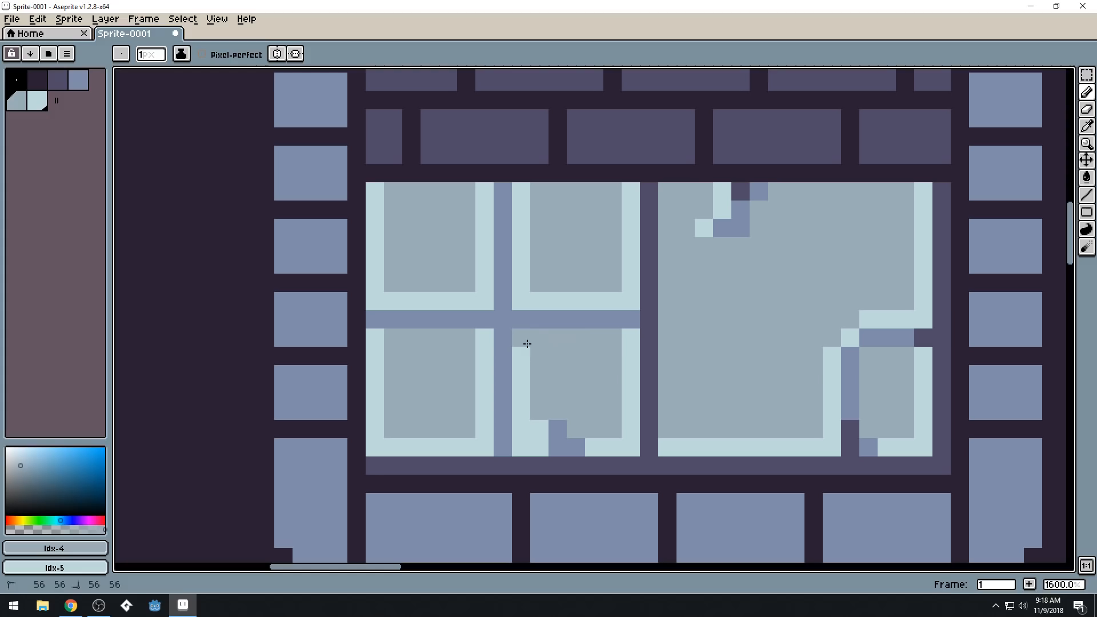
Paint over the left highlights of the two lower small tiles and the upper-left small tile with grey Idx-4
left_click_drag(523, 358, 515, 439)
left_click_drag(383, 430, 376, 333)
left_click(377, 284)
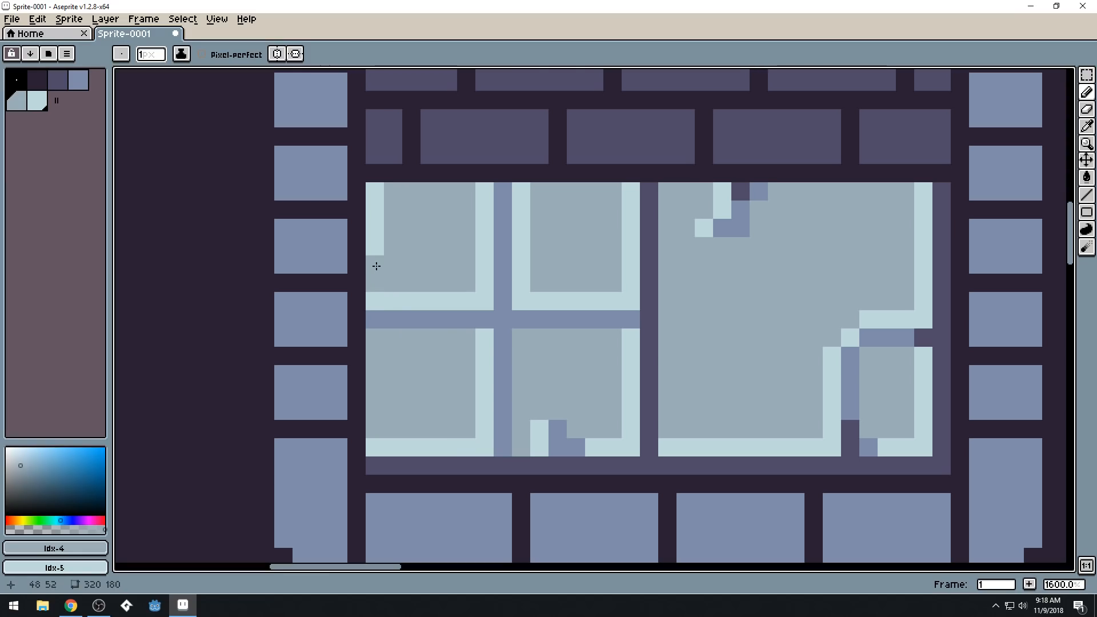
mouse_move(388, 266)
left_mouse_down()
mouse_move(438, 179)
mouse_move(377, 189)
left_mouse_up()
Place single blue-grey Idx-3 pixels in the outer corners of the small-tile group and the large cracked tile
scroll(530, 232, "down", 8)
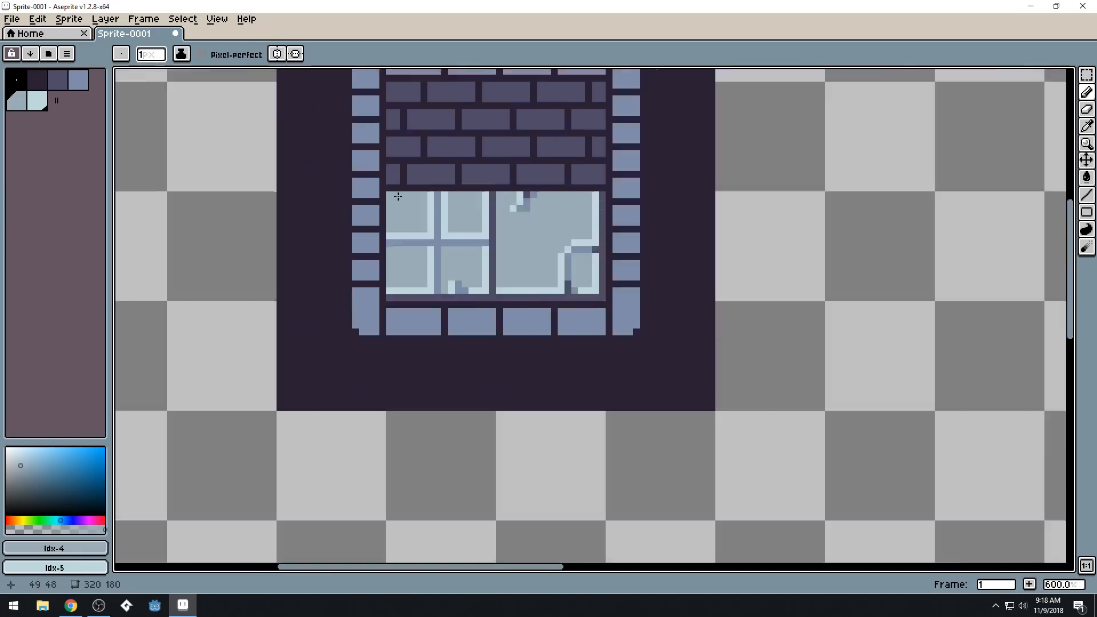
scroll(530, 233, "up", 8)
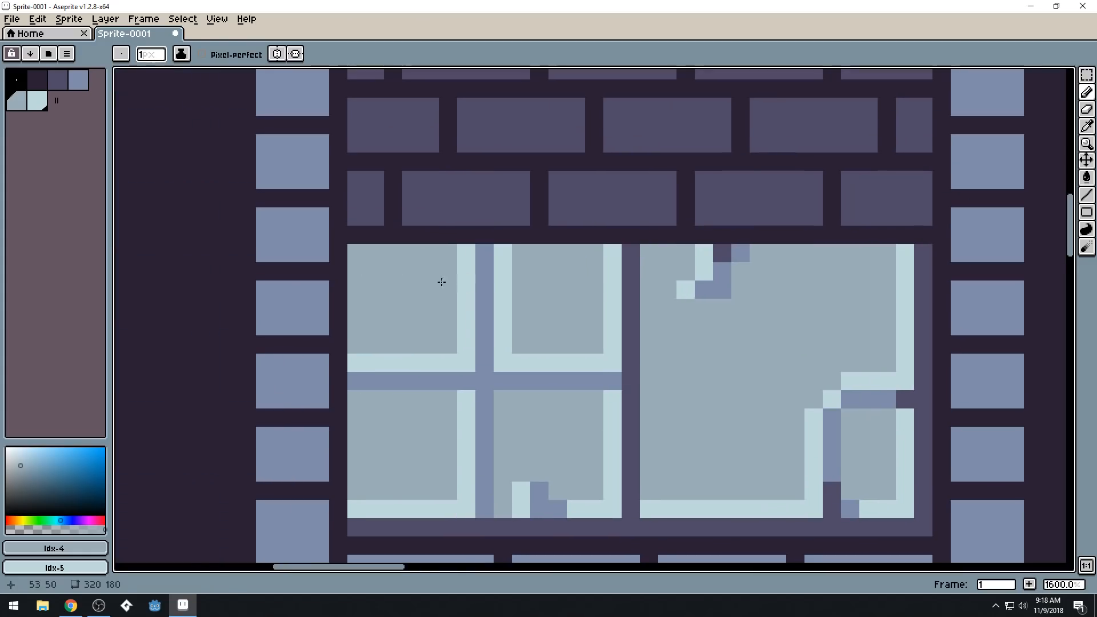
left_click(485, 272, "alt")
left_click(355, 515)
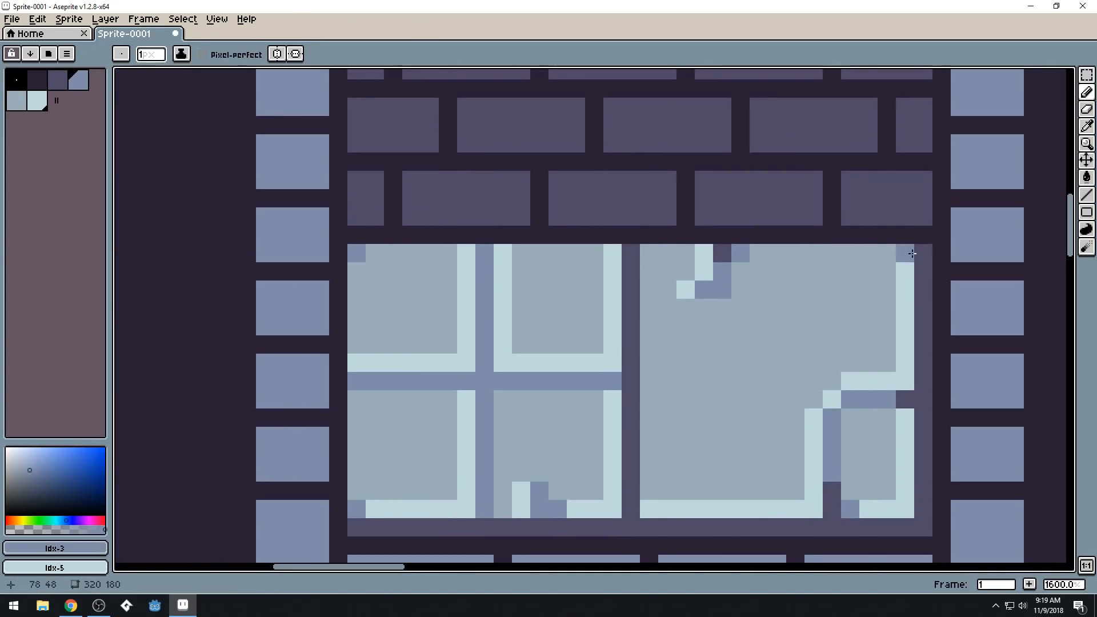
left_click(649, 509)
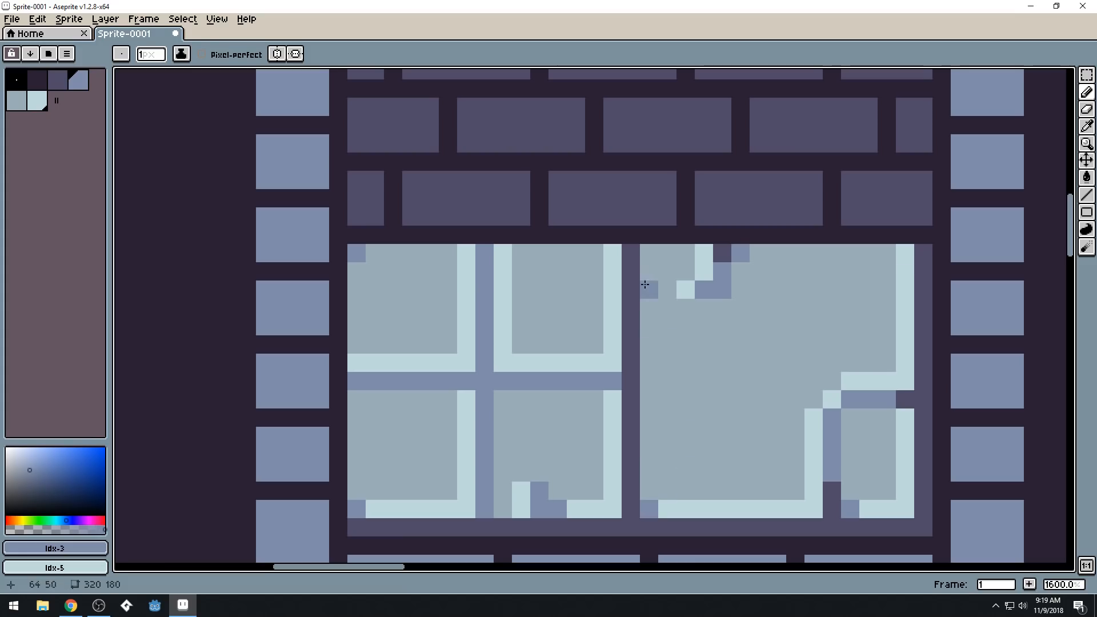
left_click(646, 257)
left_click(612, 252)
left_click(908, 254)
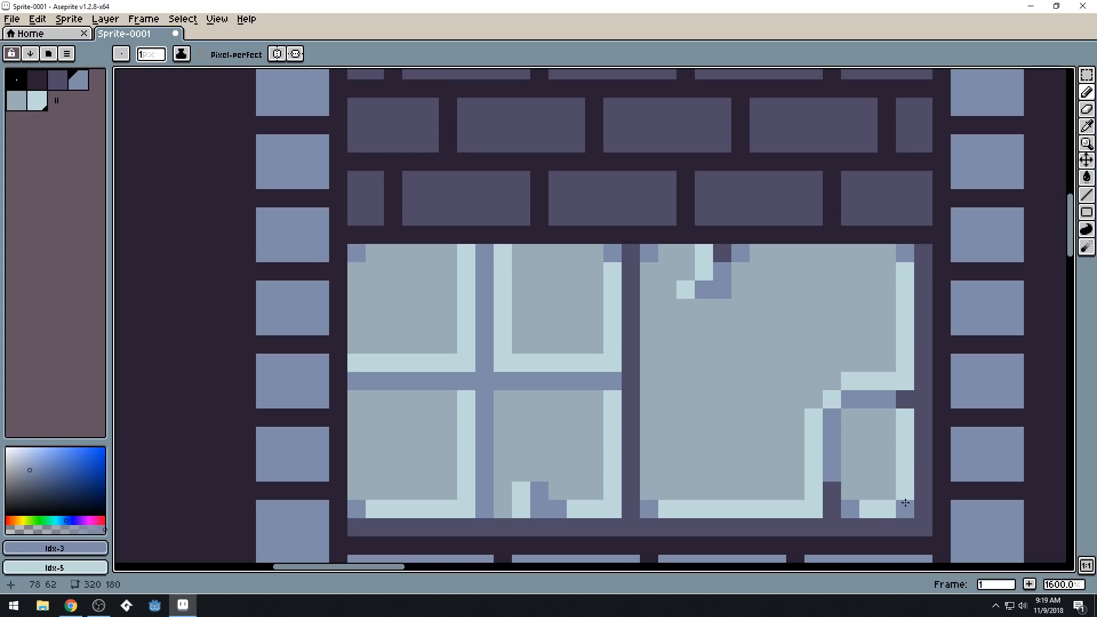
Paint over the upper-right small tile's left highlight with grey Idx-4
scroll(674, 288, "down", 8)
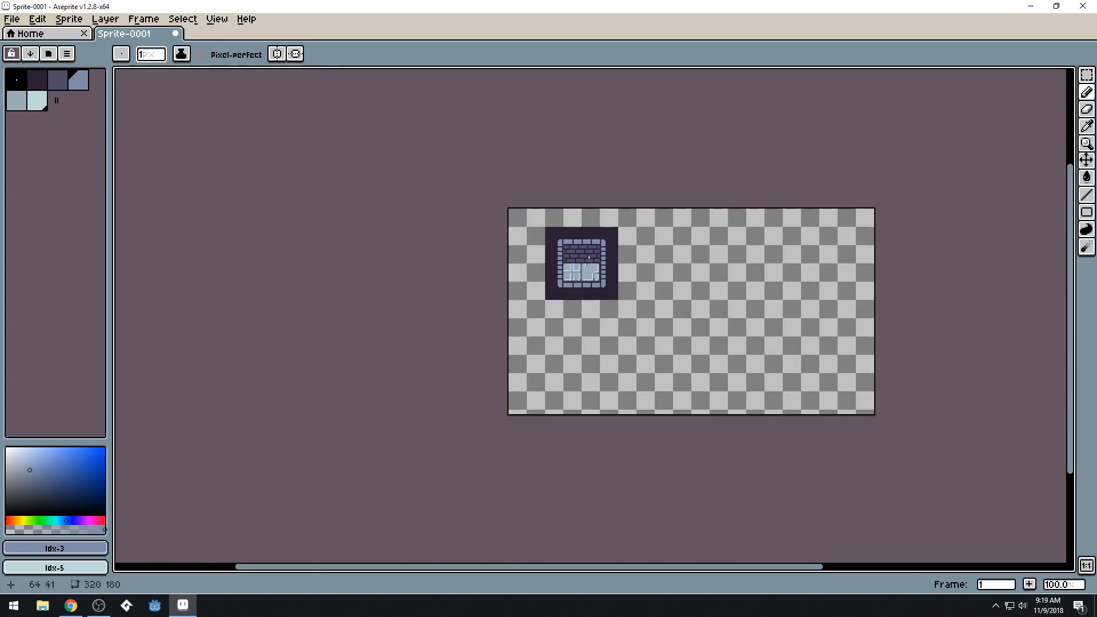
scroll(631, 265, "up", 4)
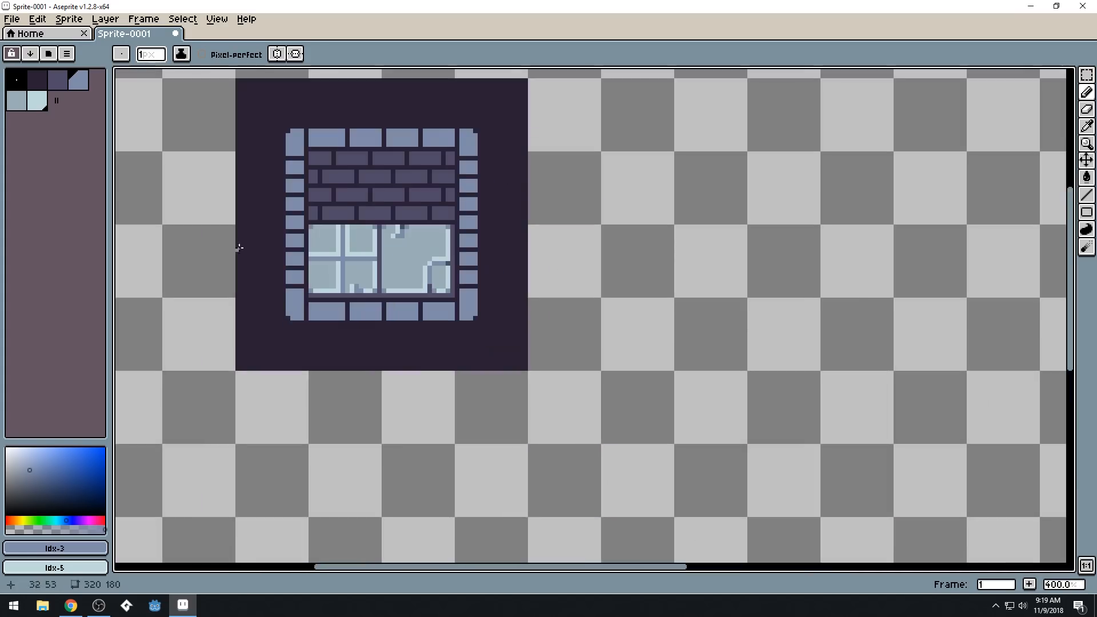
left_click_drag(332, 261, 441, 261)
scroll(440, 261, "up", 4)
left_click(544, 294, "alt")
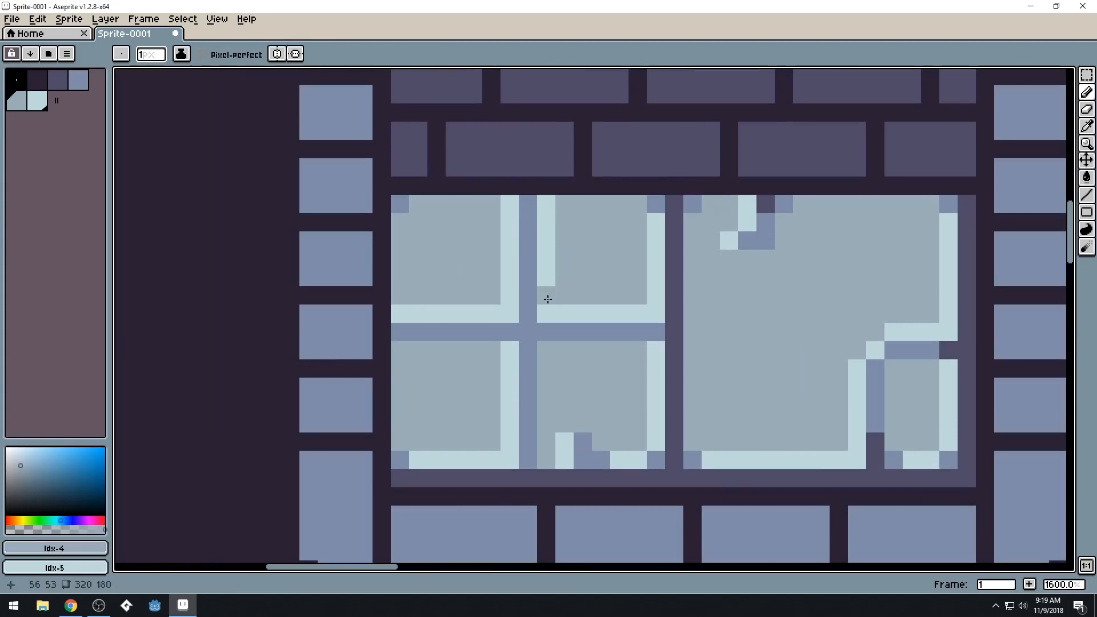
left_click(541, 209)
Darken the crossing of the two grooves with a small plus shape in dark purple Idx-2
left_click(652, 329, "alt")
left_click(551, 326)
mouse_move(547, 326)
left_mouse_down()
mouse_move(504, 330)
mouse_move(523, 316)
mouse_move(527, 350)
left_mouse_up()
Examine the shaded floor tiles within the whole room at several zoom levels
scroll(574, 333, "down", 7)
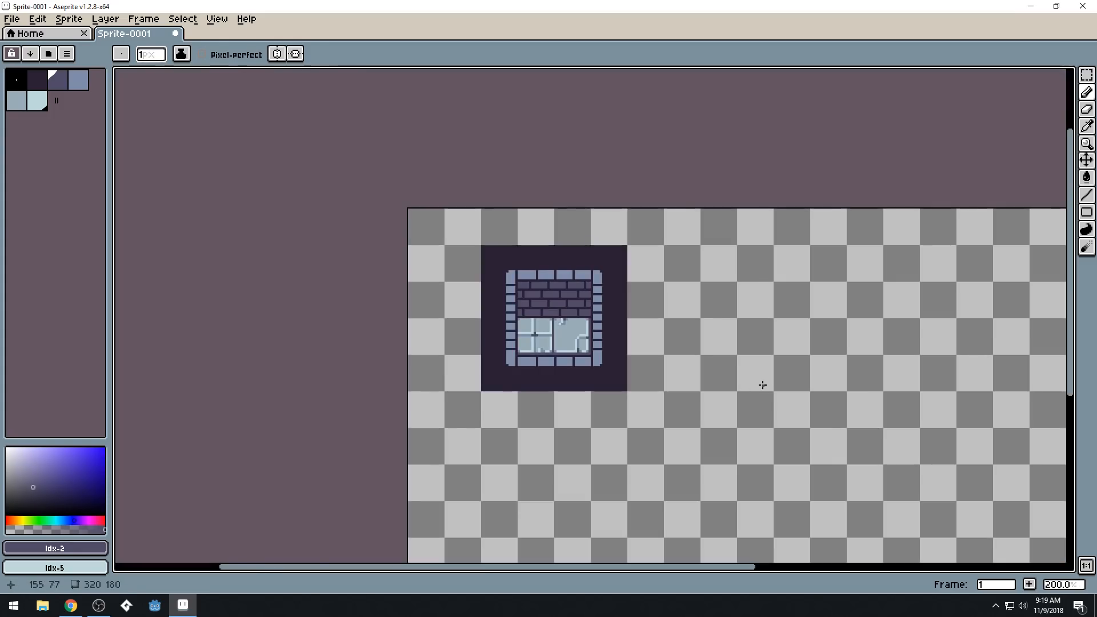
scroll(763, 385, "down", 1)
scroll(686, 361, "up", 4)
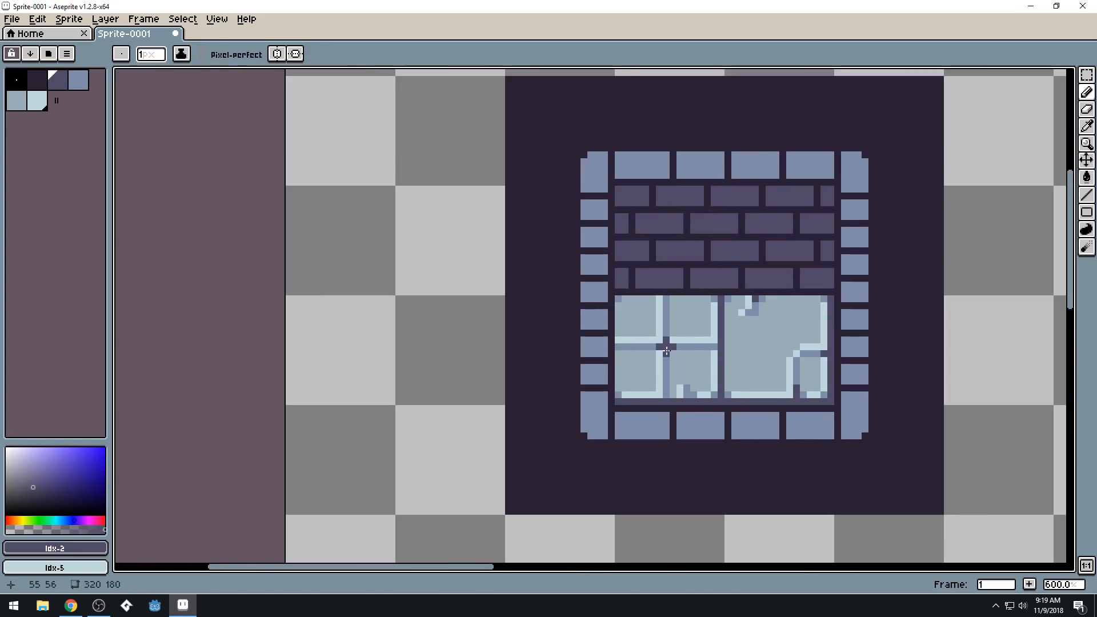
scroll(827, 343, "down", 2)
left_click_drag(827, 344, 388, 263)
scroll(400, 273, "down", 1)
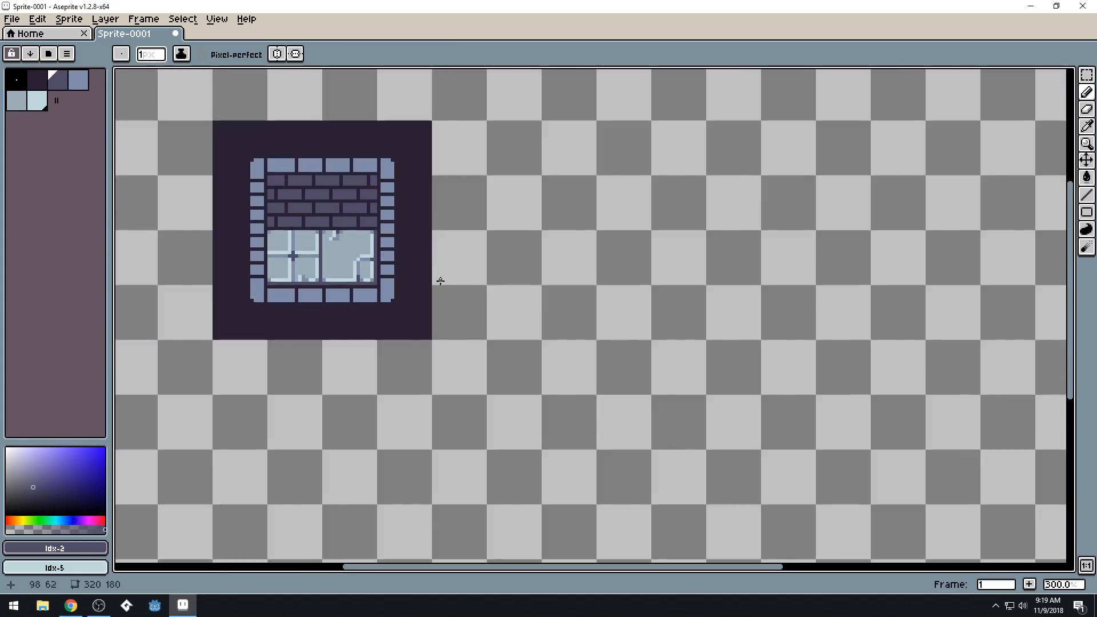
scroll(503, 274, "down", 2)
left_click_drag(503, 274, 505, 274)
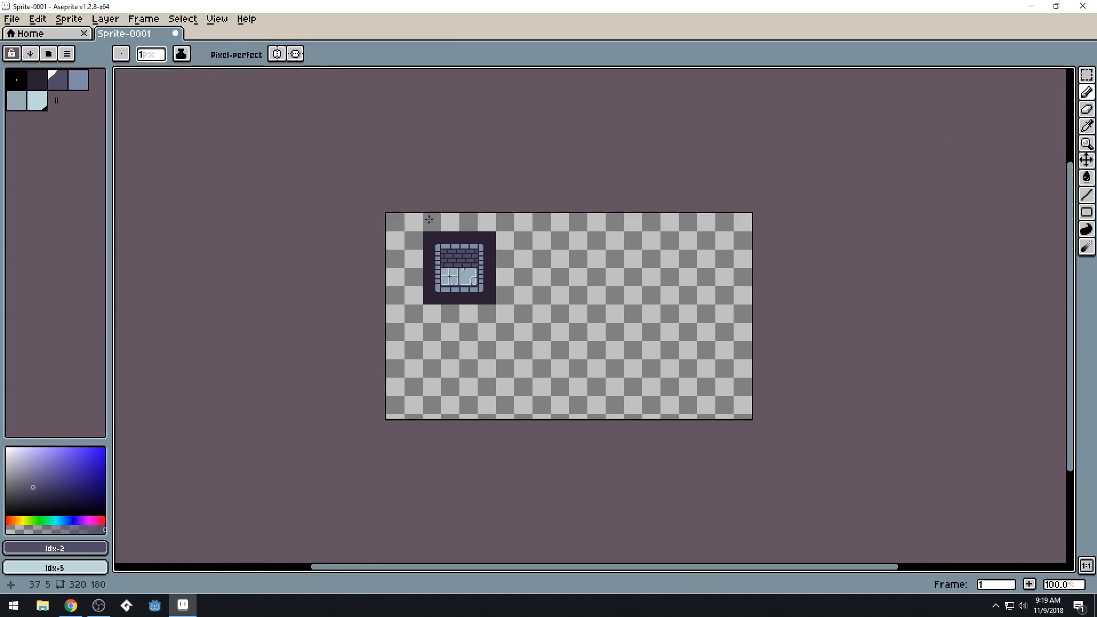
Select the 16 by 16 pixel large cracked floor tile and place a copy on the empty canvas right of the room
scroll(428, 238, "up", 2)
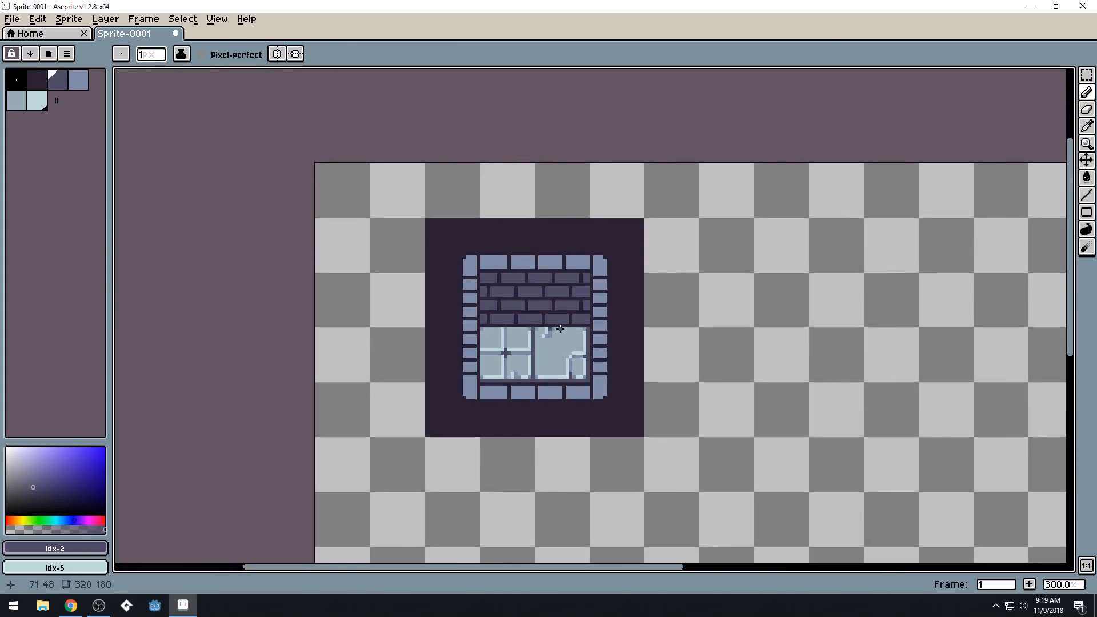
scroll(560, 329, "up", 4)
left_click_drag(639, 375, 528, 351)
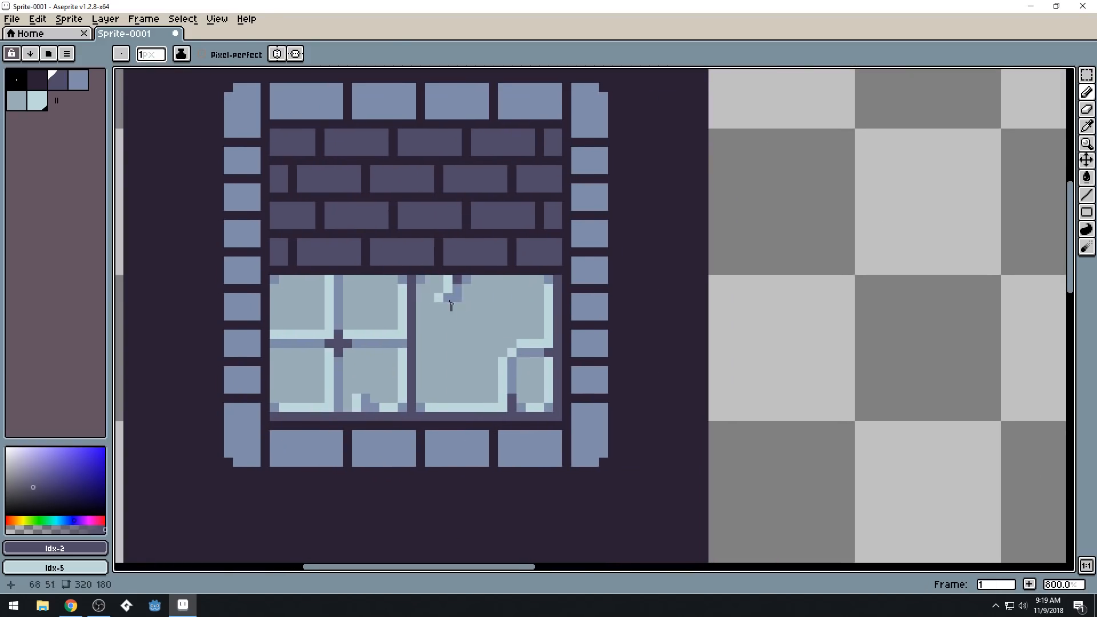
key("m")
left_click_drag(417, 279, 563, 421)
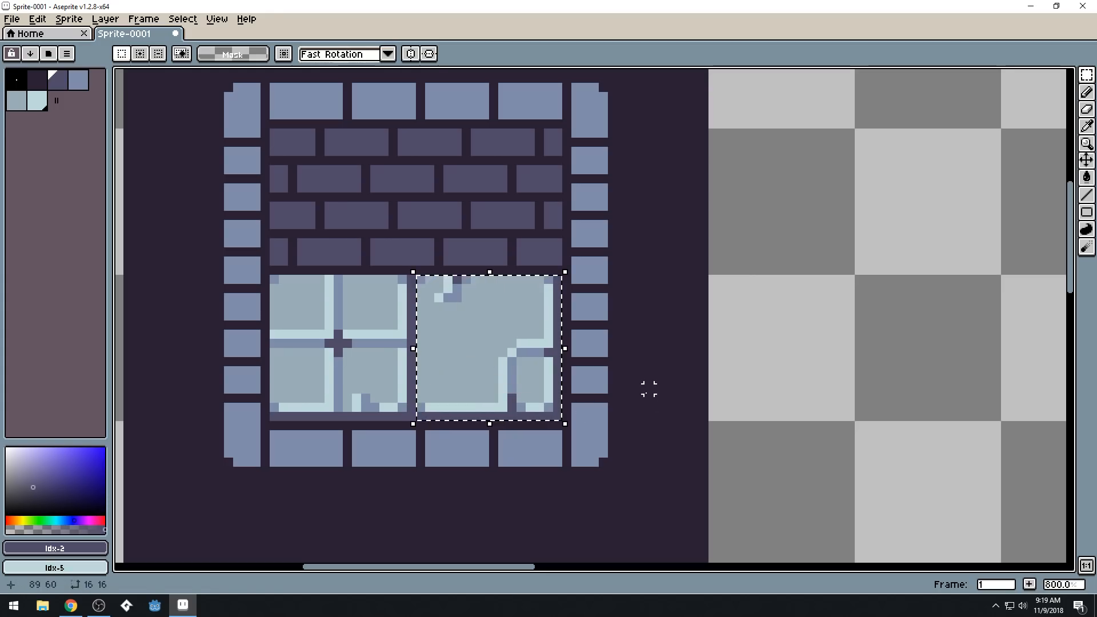
left_click_drag(497, 362, 789, 362)
scroll(604, 350, "up", 2)
scroll(609, 277, "up", 3)
scroll(595, 276, "down", 3)
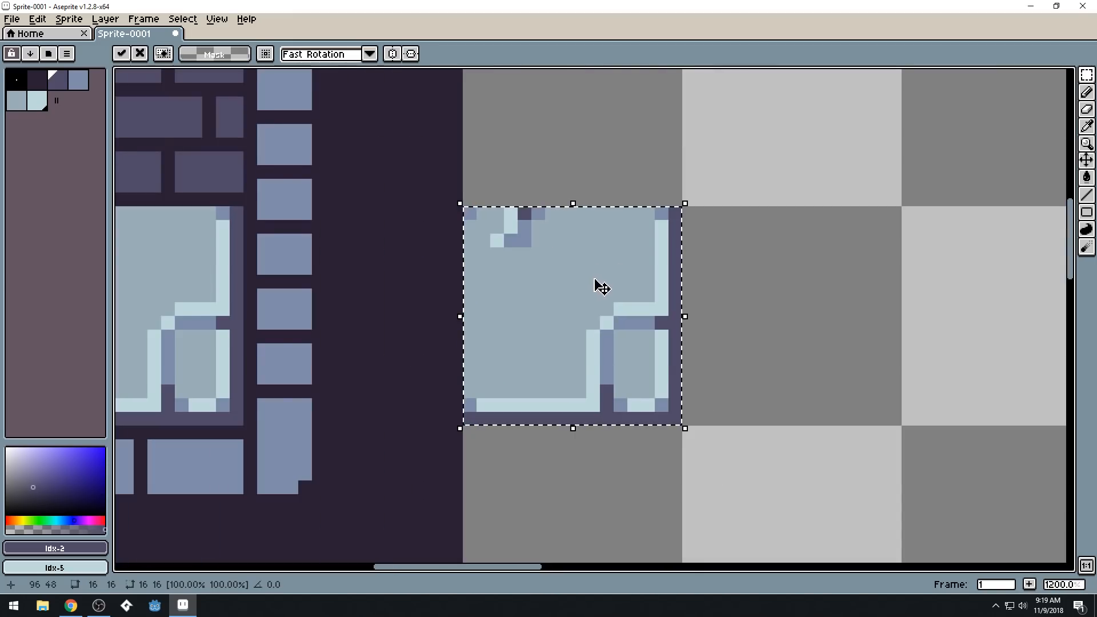
Paint over the cracks inside the copied tile with its grey fill colour
key("i")
left_click(588, 255)
key("b")
mouse_move(629, 307)
left_mouse_down()
mouse_move(655, 327)
mouse_move(666, 290)
mouse_move(660, 323)
mouse_move(646, 320)
mouse_move(634, 290)
mouse_move(628, 325)
mouse_move(614, 312)
mouse_move(604, 388)
mouse_move(597, 328)
left_mouse_up()
left_click(665, 286, "alt")
left_click(632, 293, "alt")
mouse_move(511, 227)
left_mouse_down()
mouse_move(527, 243)
mouse_move(509, 216)
left_mouse_up()
Fill the gaps in the copied tile's bottom highlight with pale Idx-5 and clear the selection
left_click(648, 405, "alt")
left_click(622, 404)
left_click(607, 405)
scroll(583, 306, "down", 6)
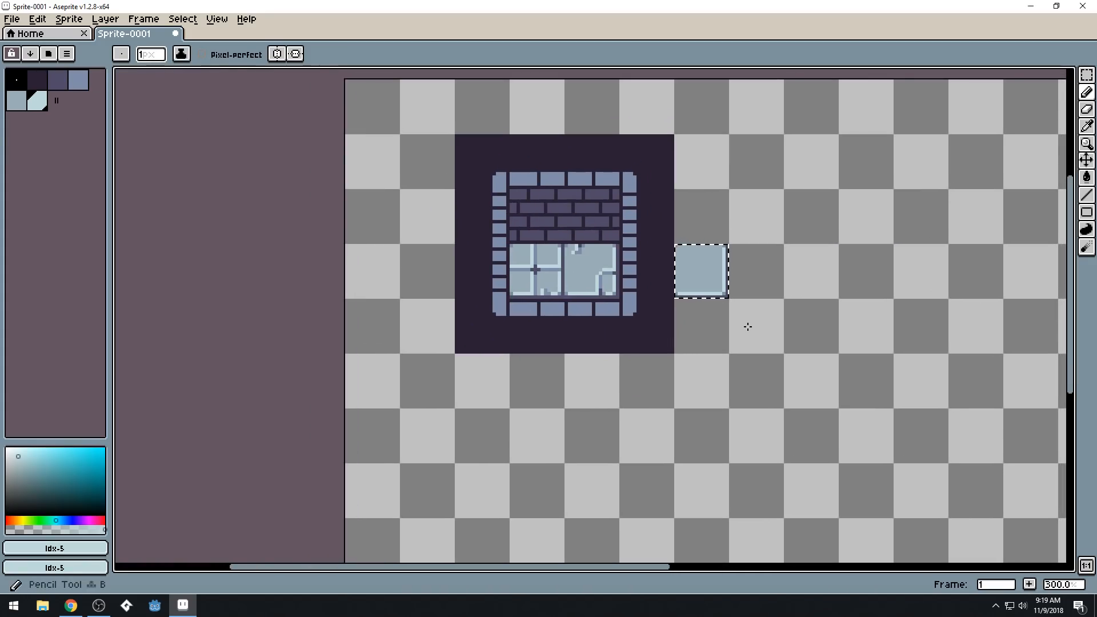
key("ctrl+d")
left_click(792, 309)
scroll(710, 321, "down", 1)
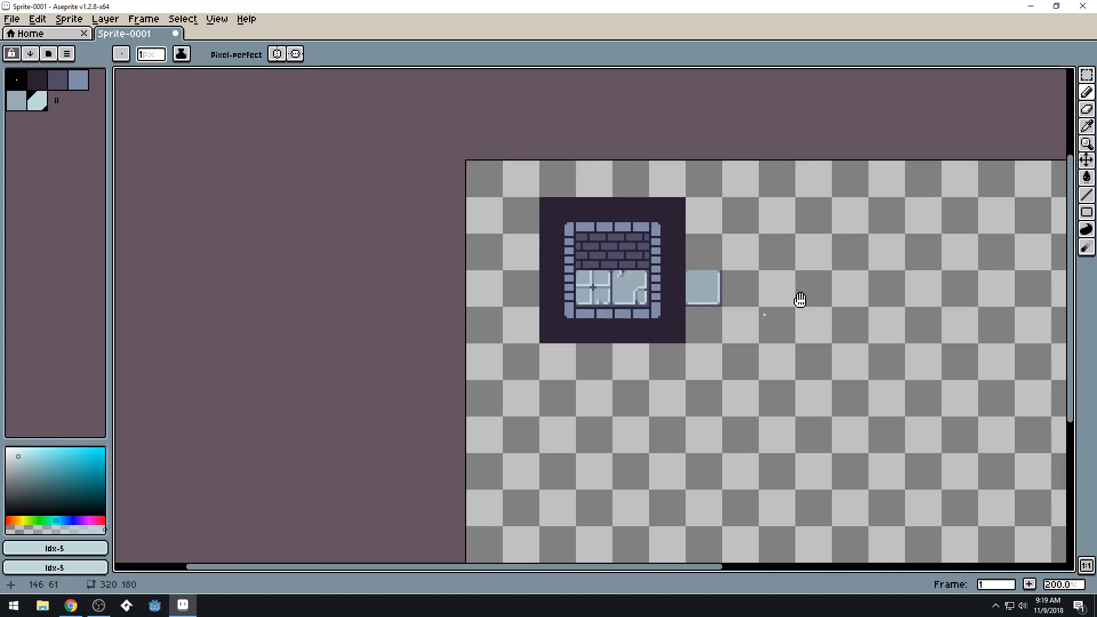
Darken the pale highlight colour Idx-5 to #abc5c7 so the floor tile highlights look softer
scroll(609, 276, "up", 1)
left_click_drag(589, 273, 515, 272)
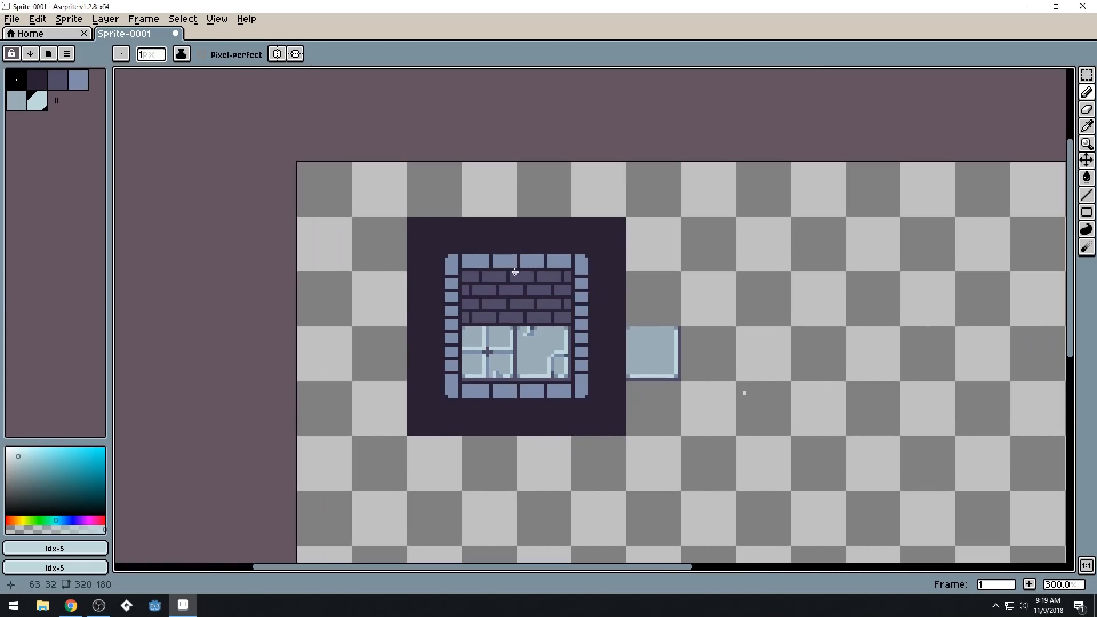
scroll(509, 297, "up", 1)
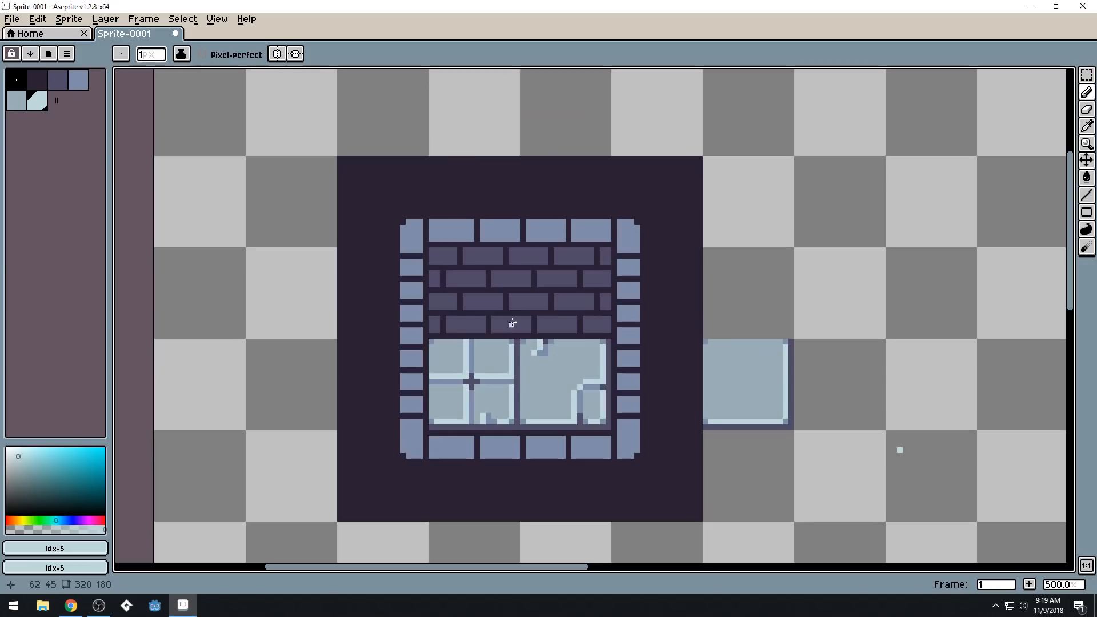
left_click(43, 111)
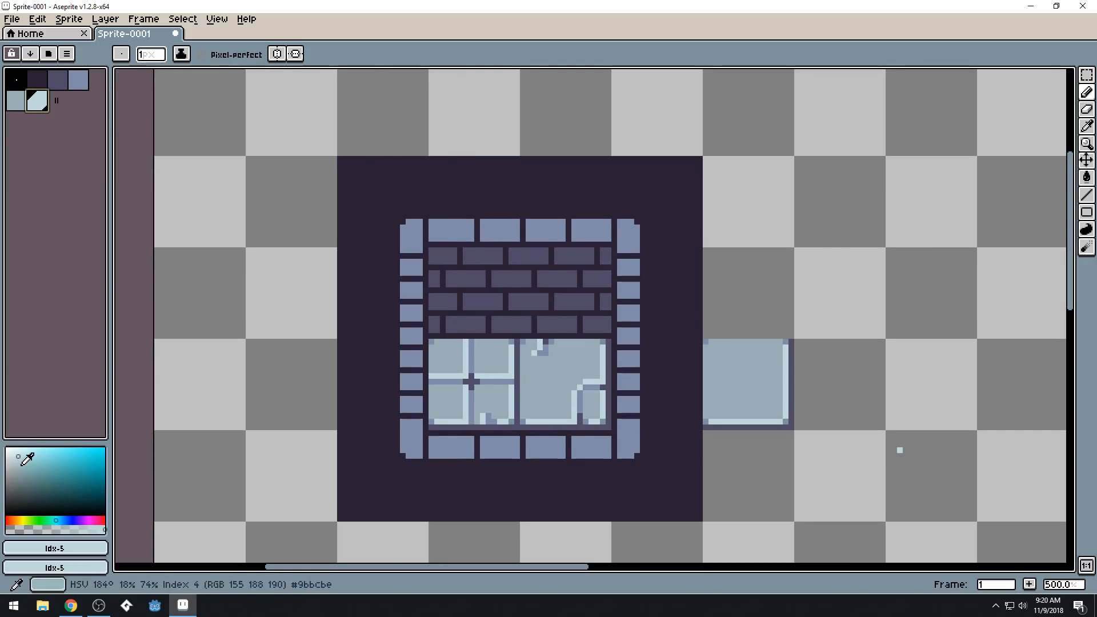
left_click(25, 456)
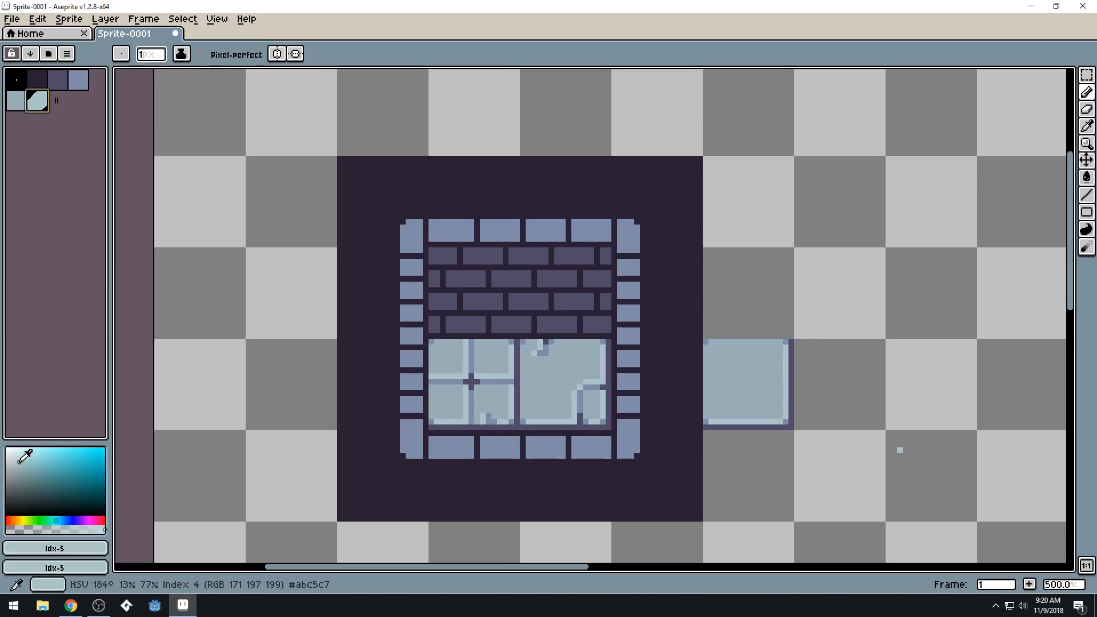
scroll(426, 284, "down", 5)
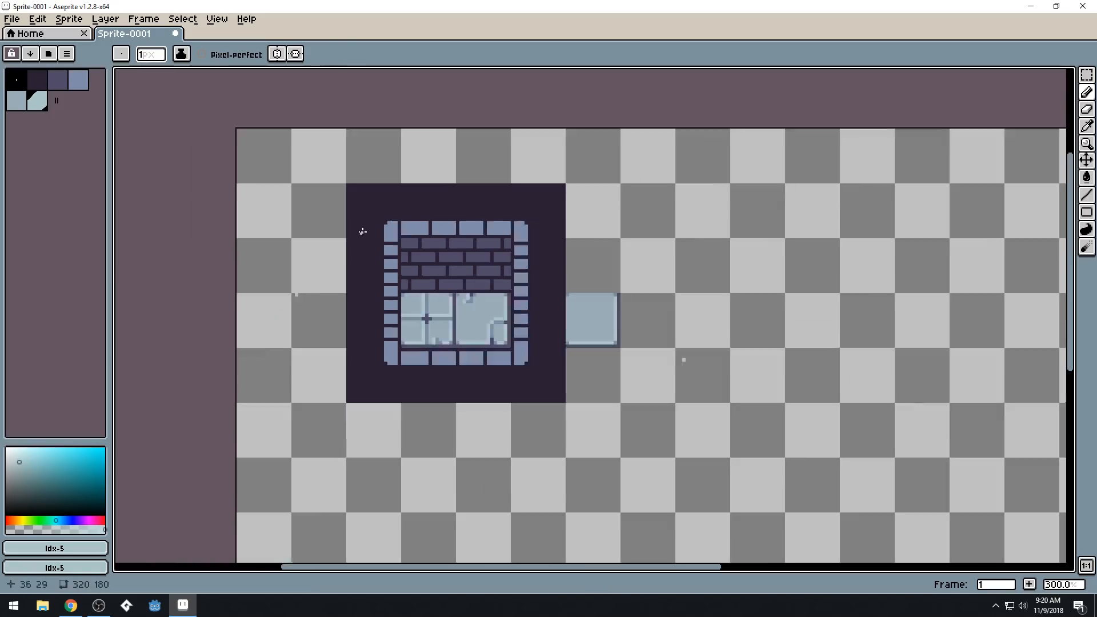
scroll(426, 284, "up", 5)
left_click_drag(358, 247, 549, 436)
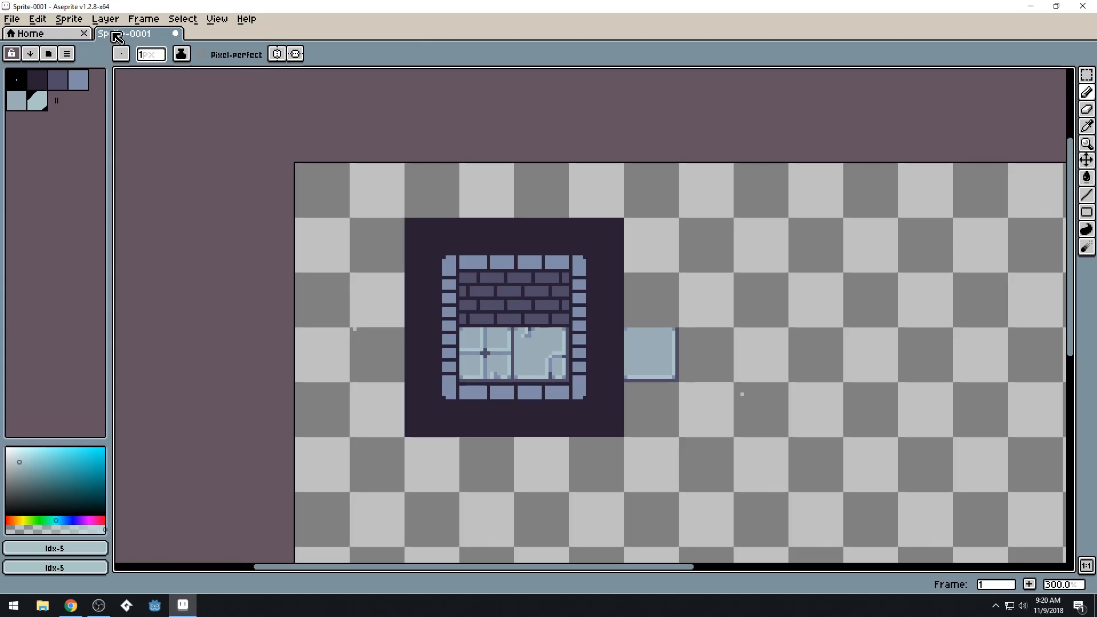
left_click(73, 20)
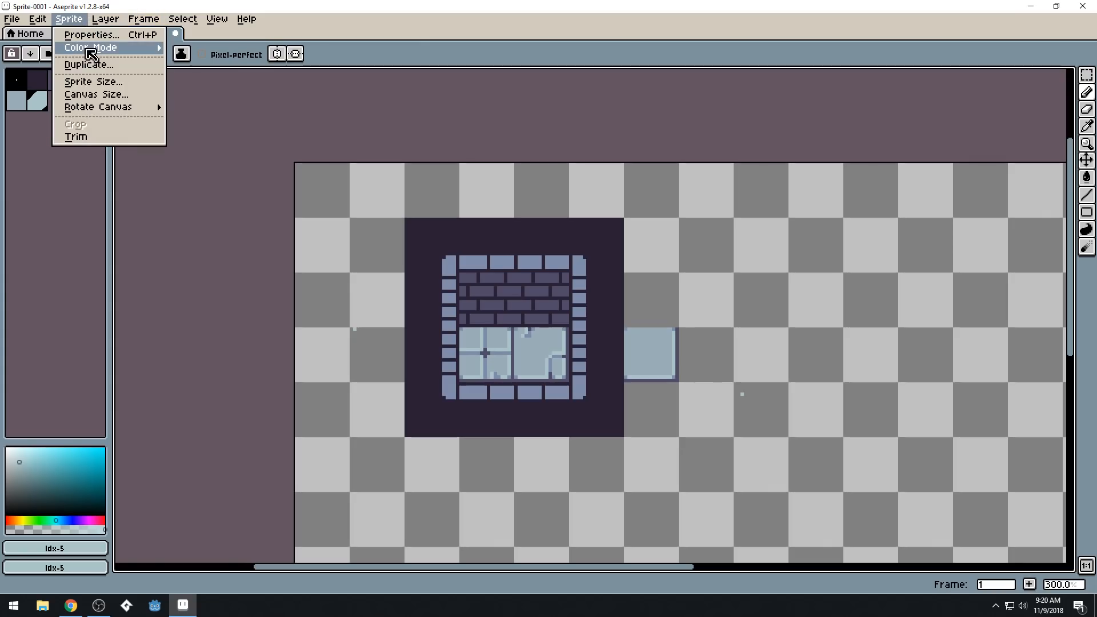
mouse_move(91, 54)
left_click(226, 209)
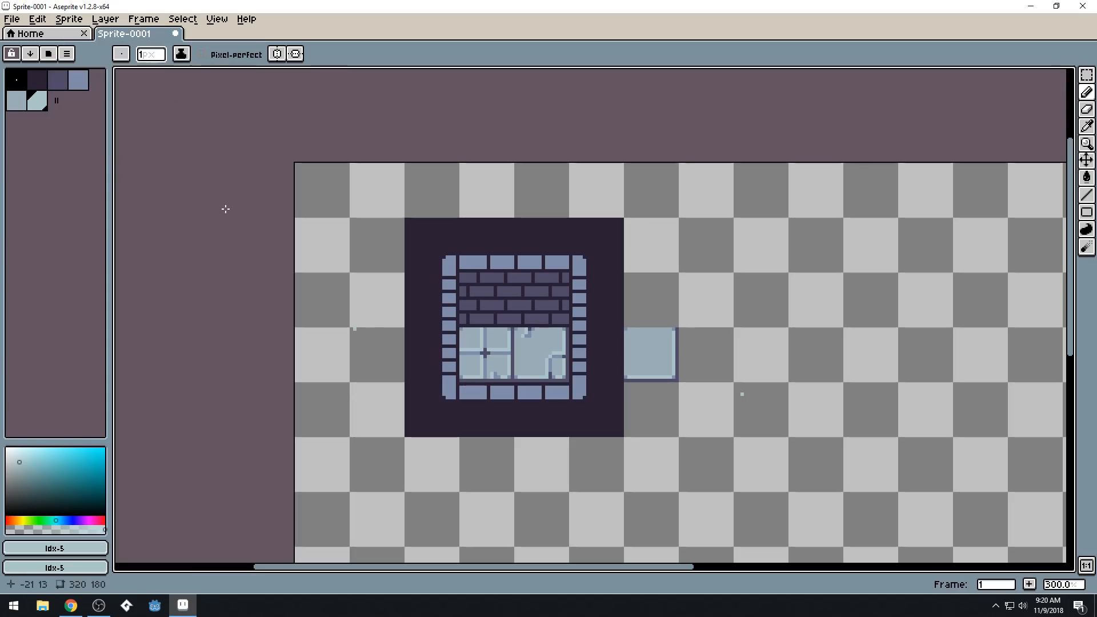
Erase the stray pale pixel on the empty canvas left of the room with transparent Idx-0
scroll(514, 245, "up", 4)
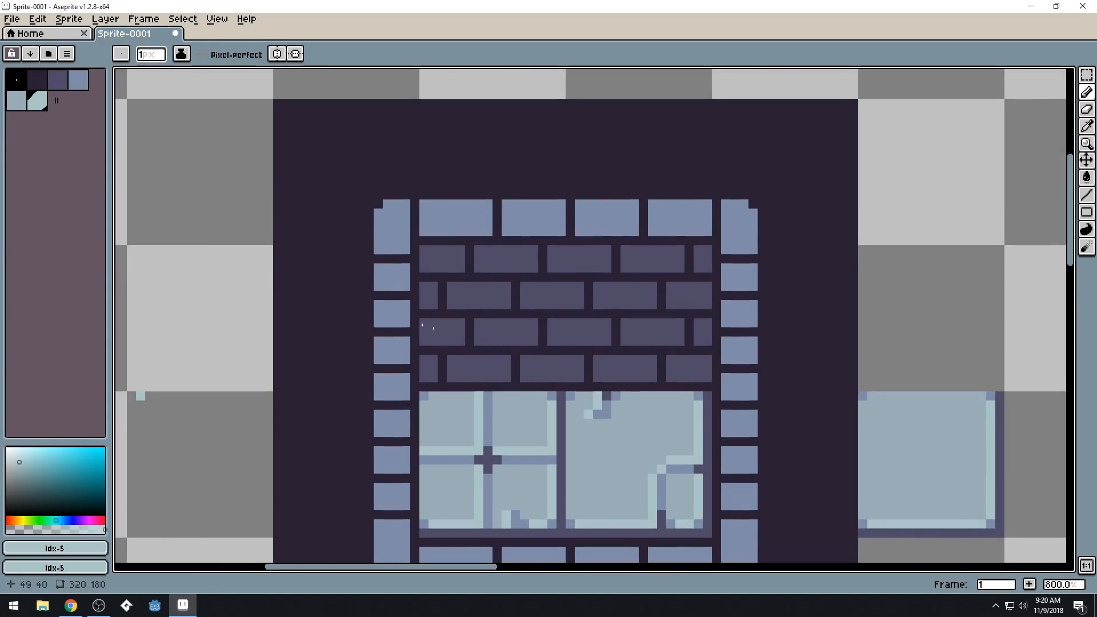
key("i")
left_click(187, 382)
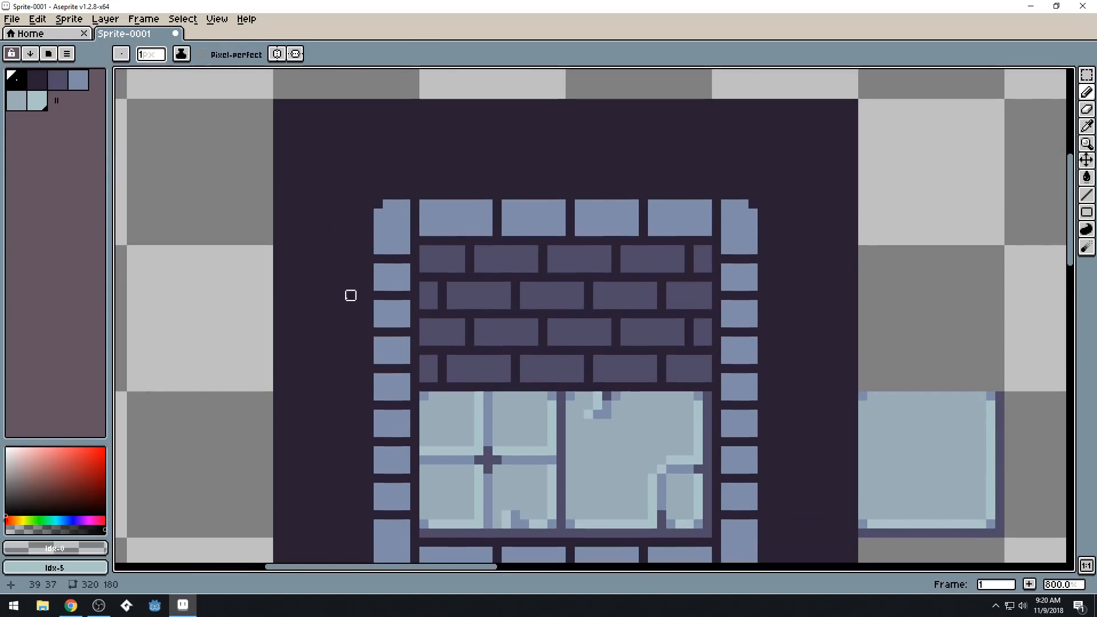
Highlight the top wall row in blue Idx-3, along the full bricks' top and right edges and the small end brick's top edge
scroll(479, 250, "up", 2)
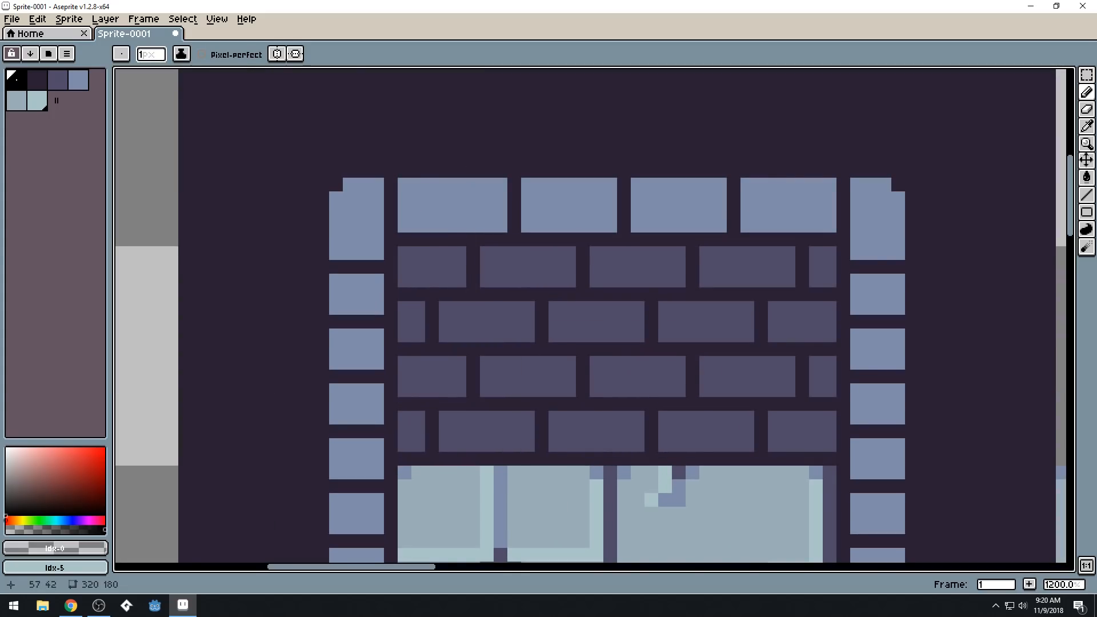
key("i")
left_click(474, 213)
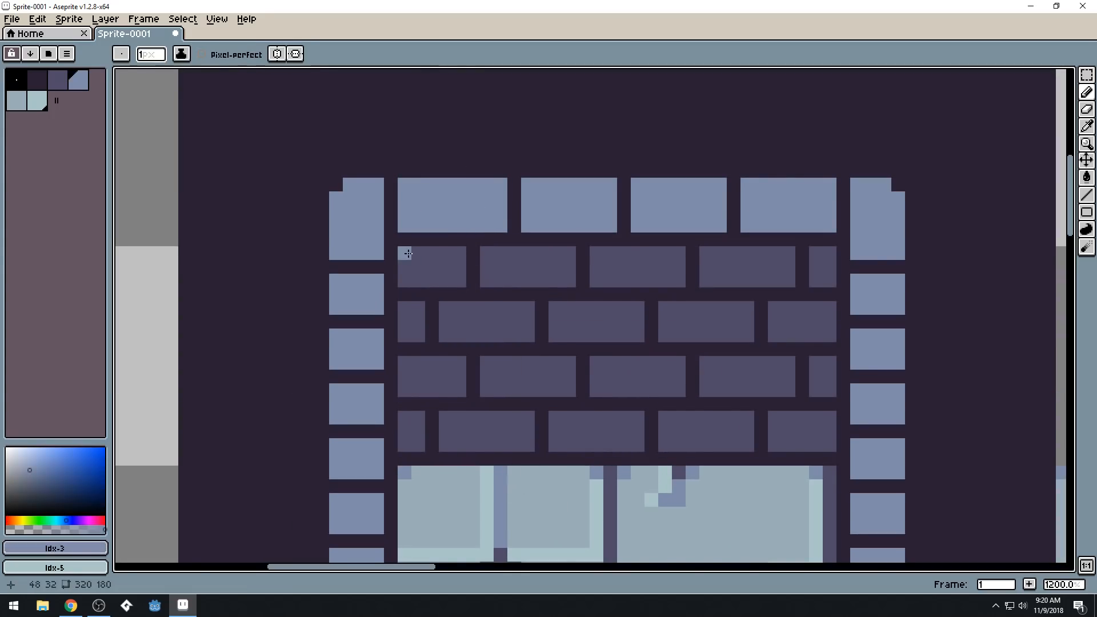
mouse_move(410, 254)
left_mouse_down()
mouse_move(567, 252)
mouse_move(569, 281)
left_mouse_up()
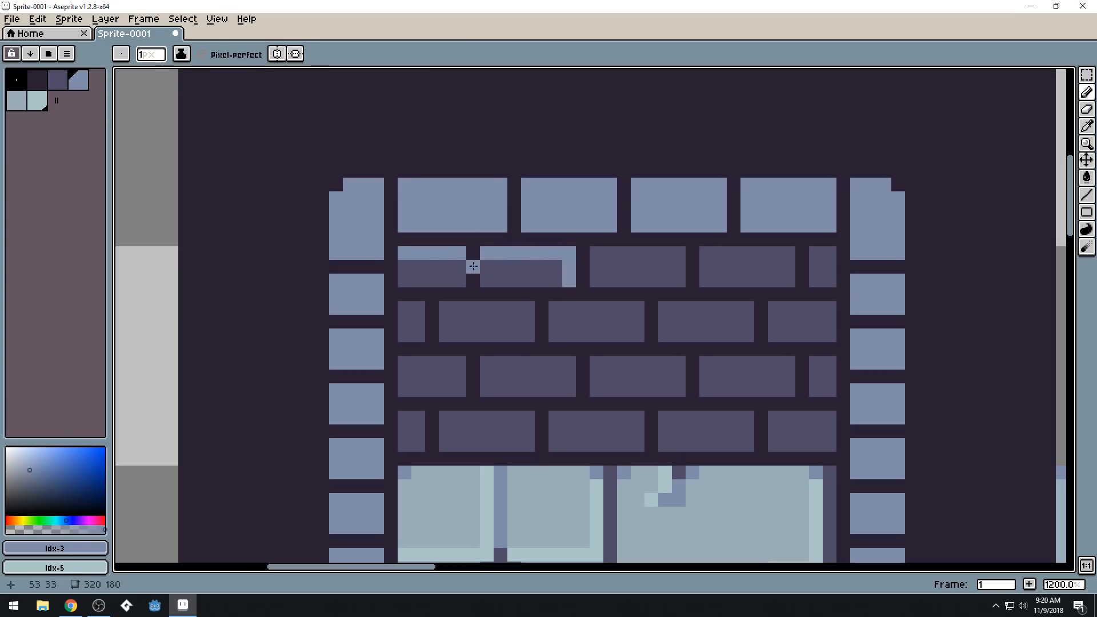
left_click_drag(460, 273, 460, 285)
mouse_move(593, 252)
left_mouse_down()
mouse_move(678, 250)
mouse_move(683, 276)
mouse_move(708, 254)
mouse_move(785, 253)
mouse_move(789, 275)
mouse_move(829, 251)
left_mouse_up()
left_click(820, 251)
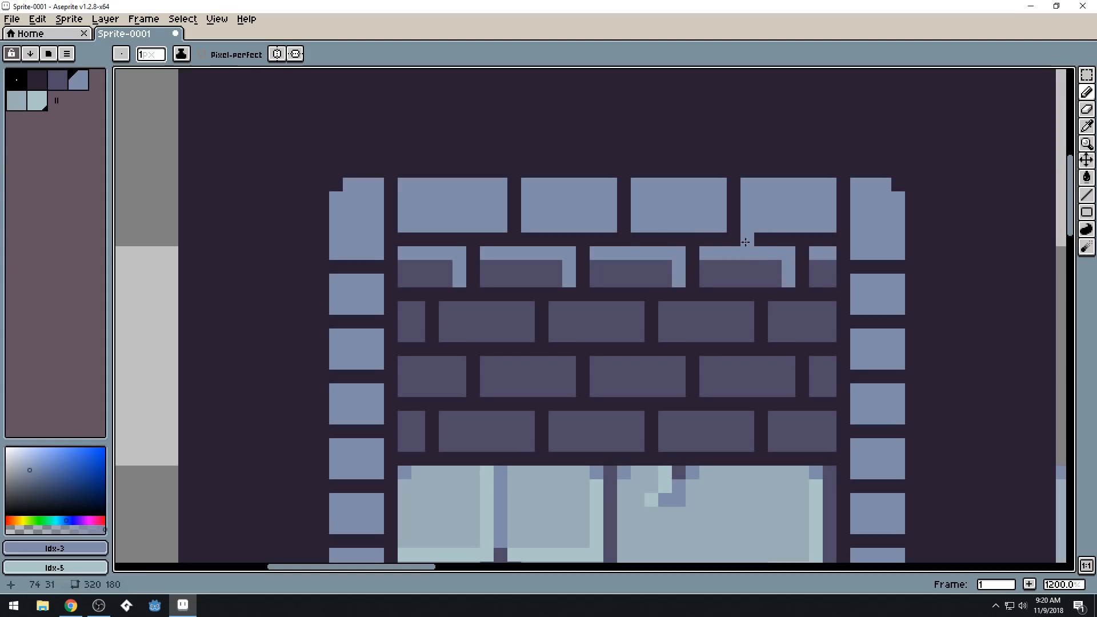
scroll(660, 264, "down", 6)
scroll(660, 265, "down", 2)
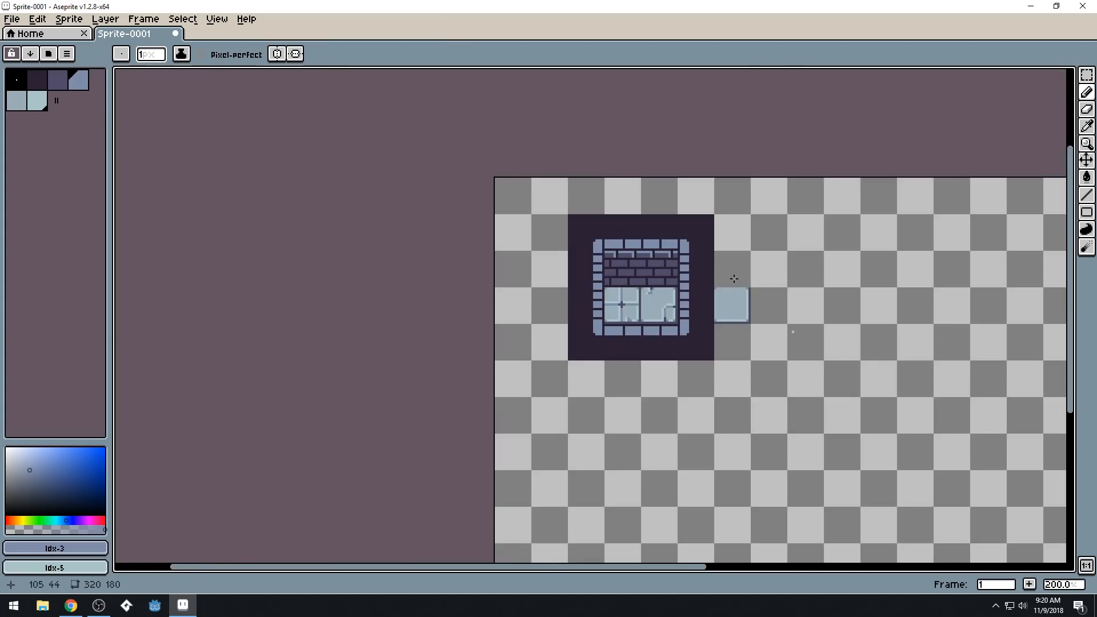
Add Idx-3 highlights along the top edges of the second row's first full brick and the third row's last full brick
scroll(552, 232, "up", 4)
scroll(552, 231, "up", 4)
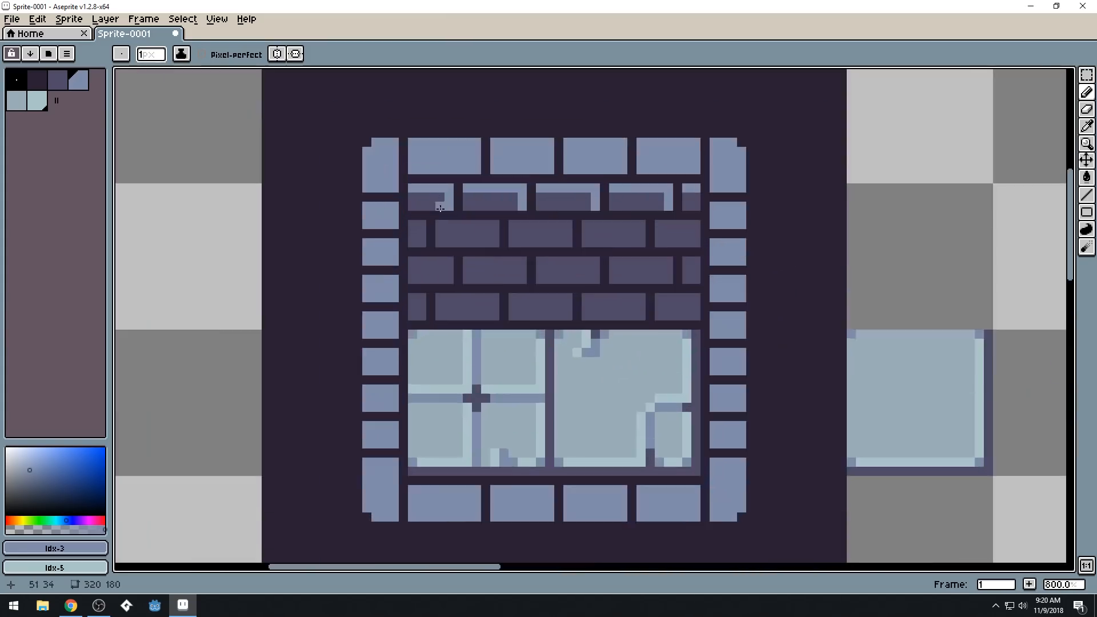
left_click_drag(459, 274, 530, 274)
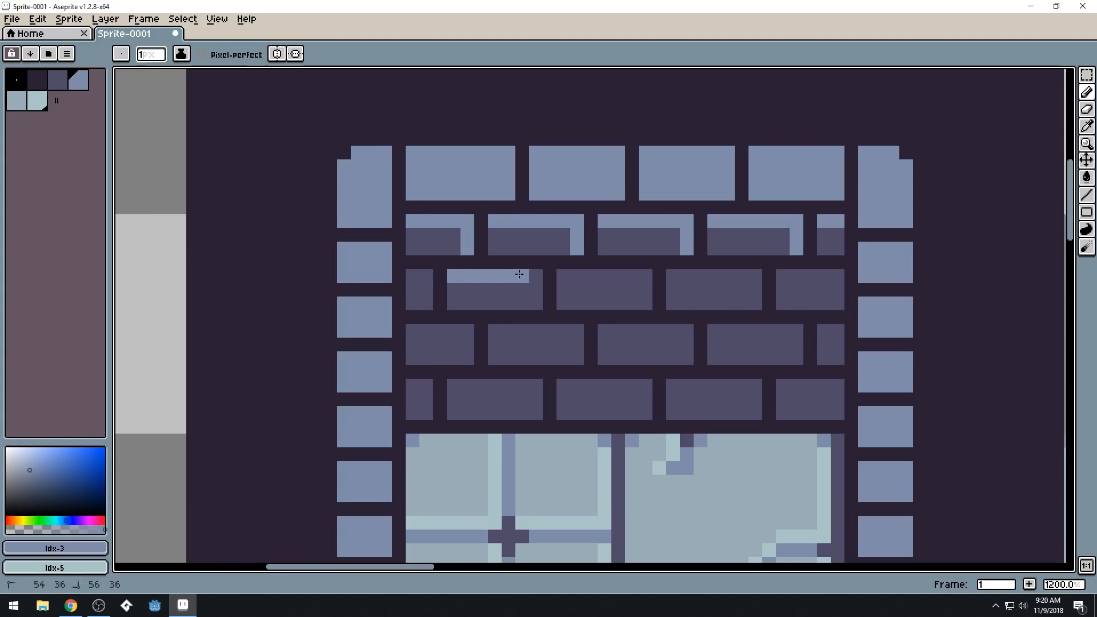
scroll(529, 275, "down", 6)
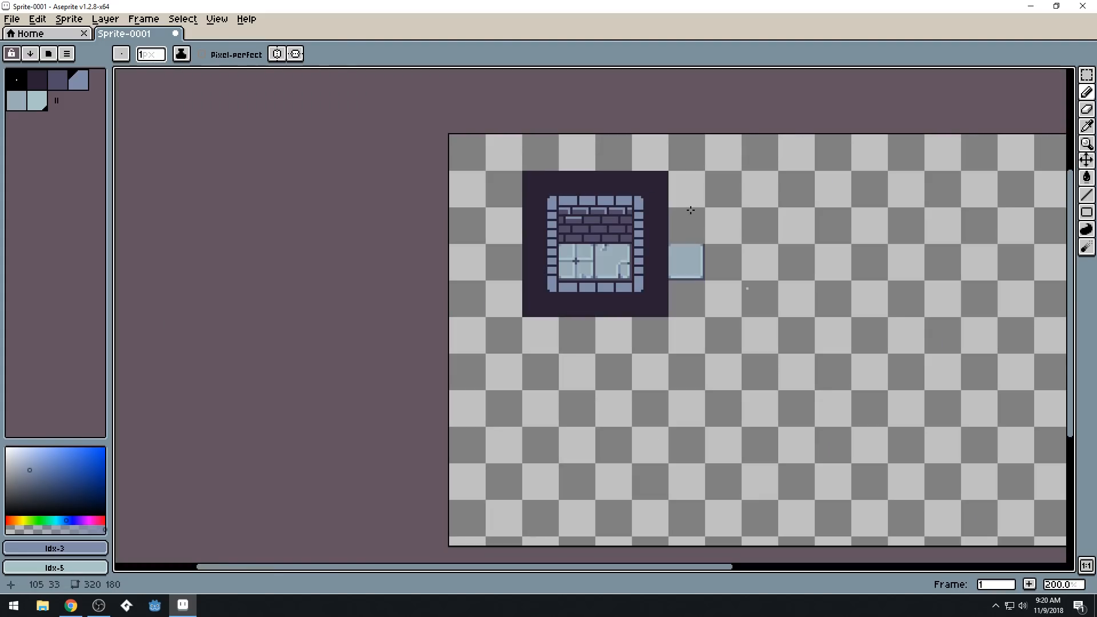
scroll(623, 200, "up", 7)
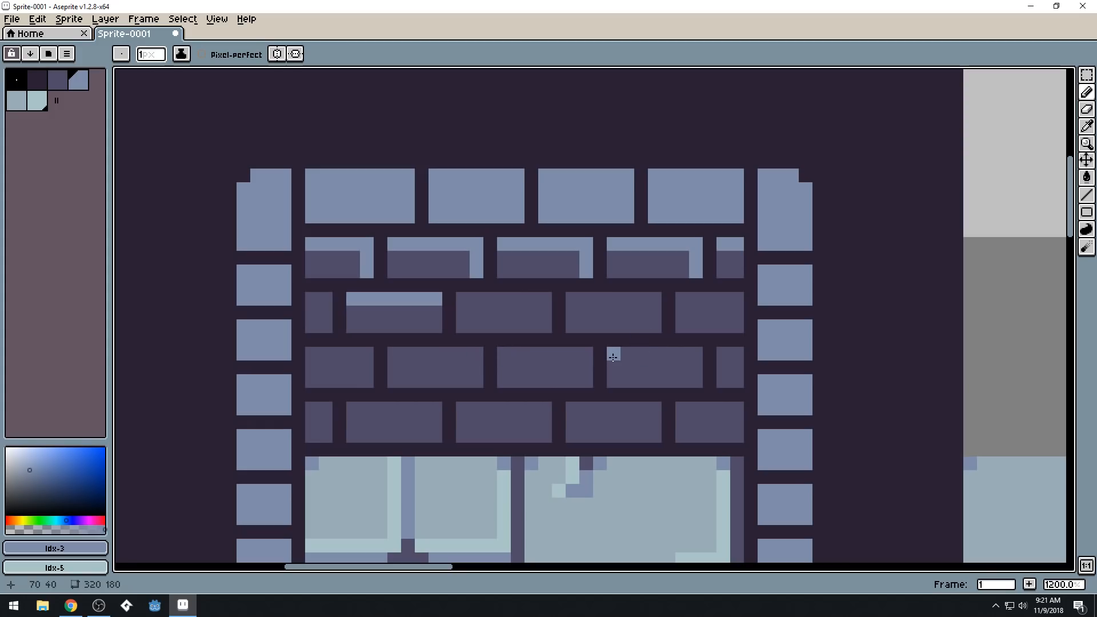
left_click_drag(613, 357, 676, 357)
scroll(690, 356, "down", 6)
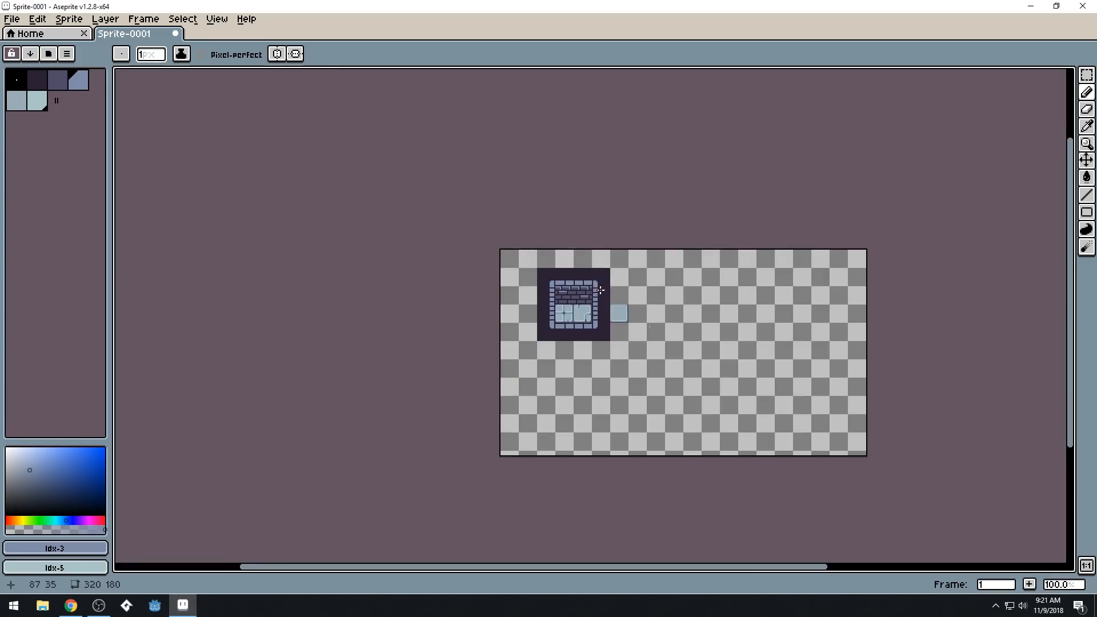
scroll(591, 262, "up", 1)
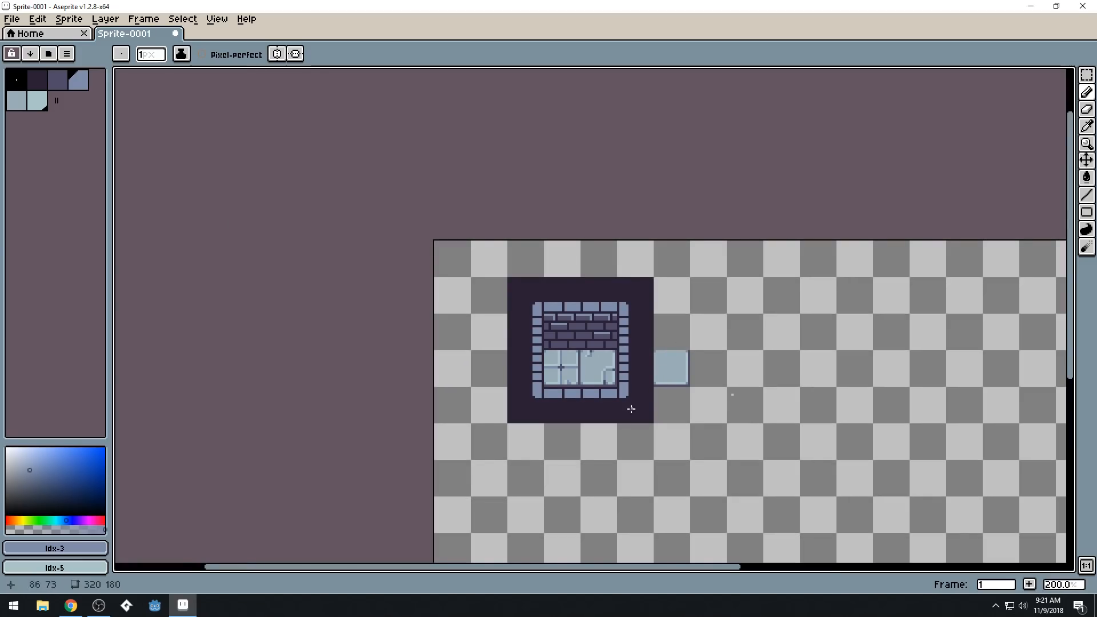
Try an Idx-3 highlight along the top edge of the bottom row's first full brick and undo it
scroll(571, 343, "up", 7)
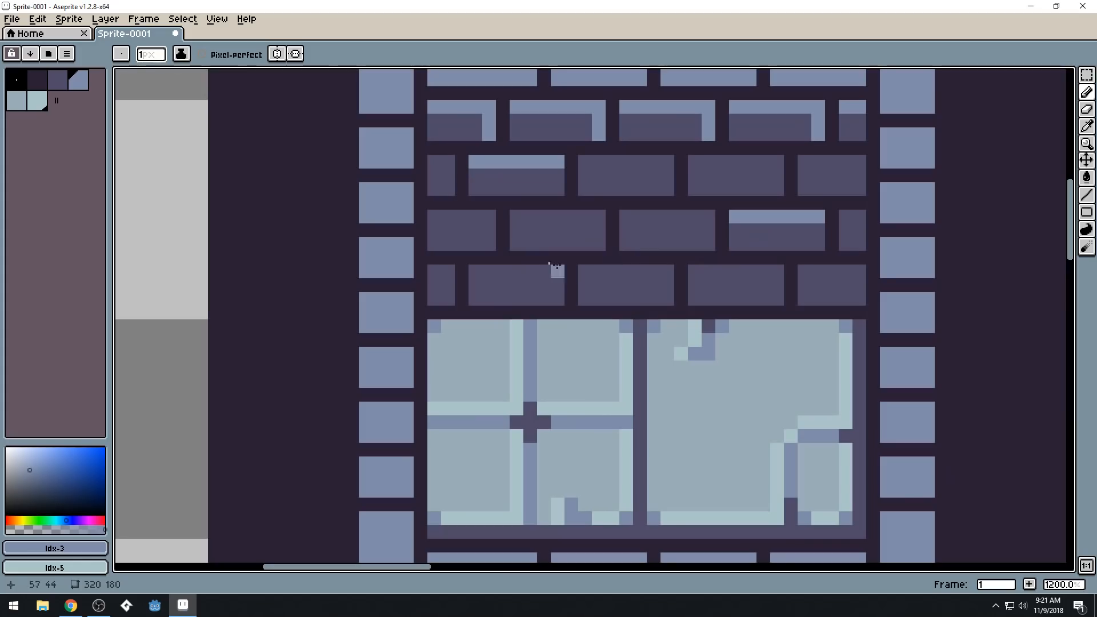
mouse_move(540, 271)
left_mouse_down()
mouse_move(557, 272)
mouse_move(500, 270)
left_mouse_up()
scroll(472, 269, "down", 8)
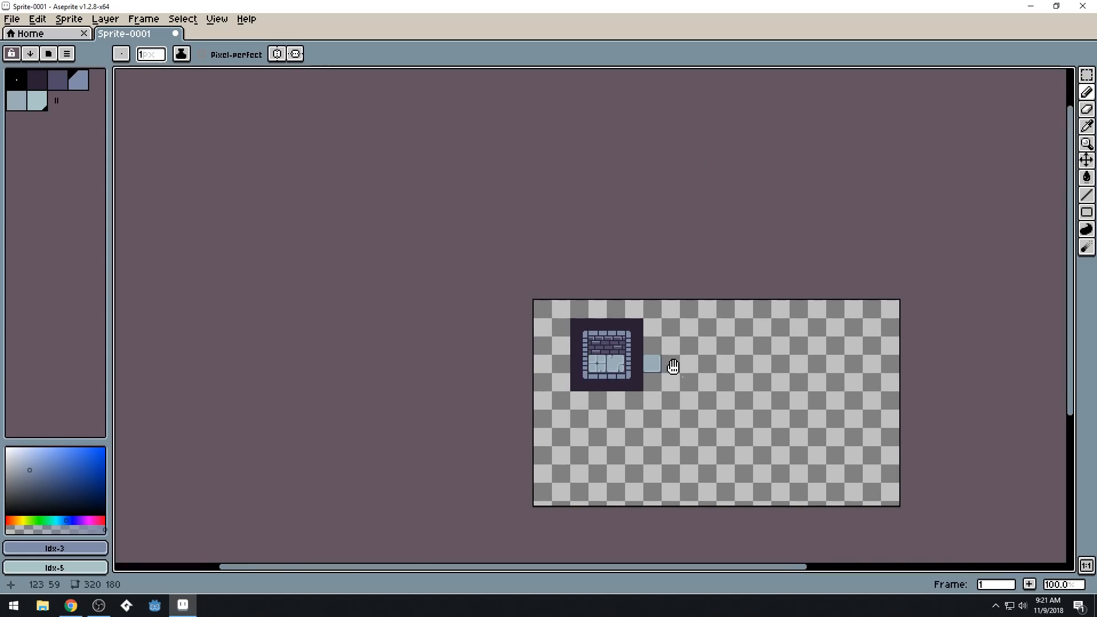
left_click_drag(673, 366, 671, 369)
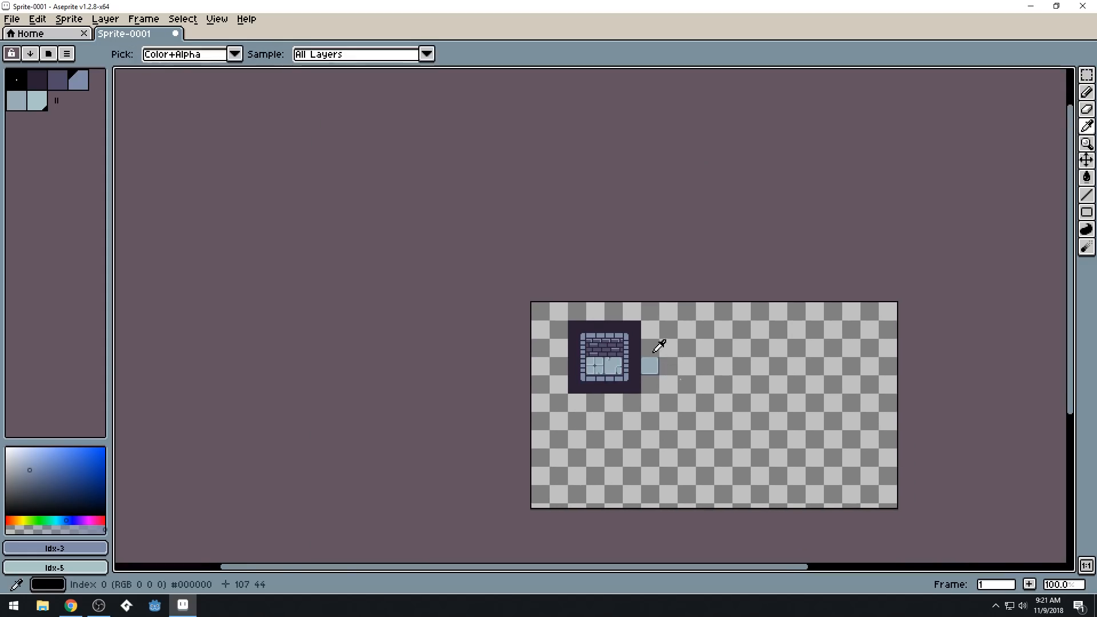
key("ctrl+z")
Try a pale Idx-5 highlight down the right edge and along the bottom of the upper border's first block
scroll(662, 300, "up", 4)
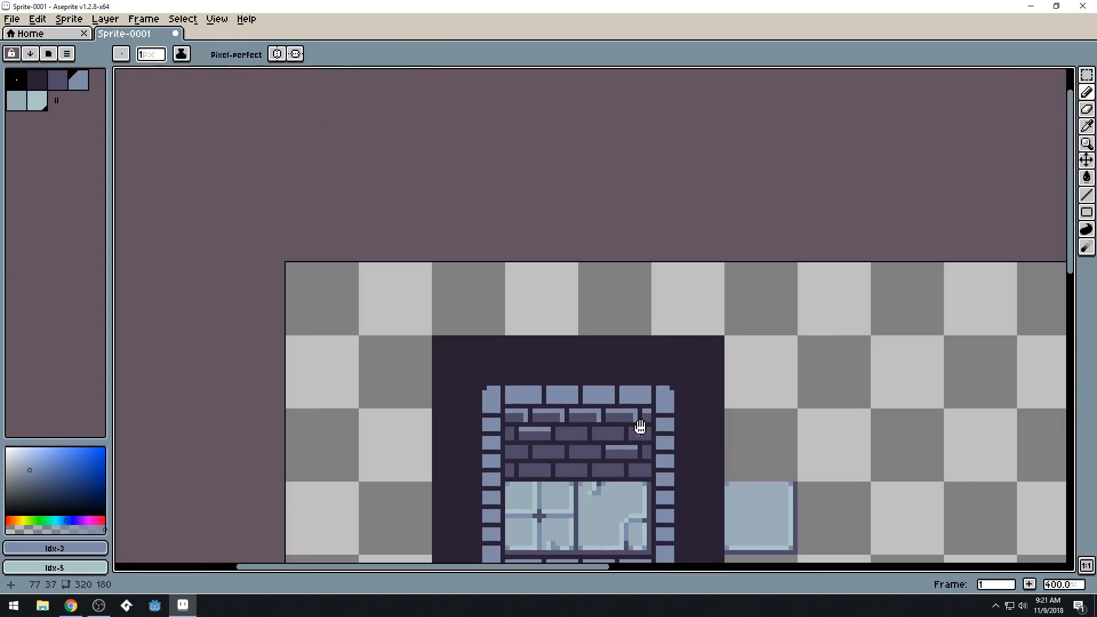
left_click_drag(634, 439, 654, 212)
scroll(589, 244, "up", 4)
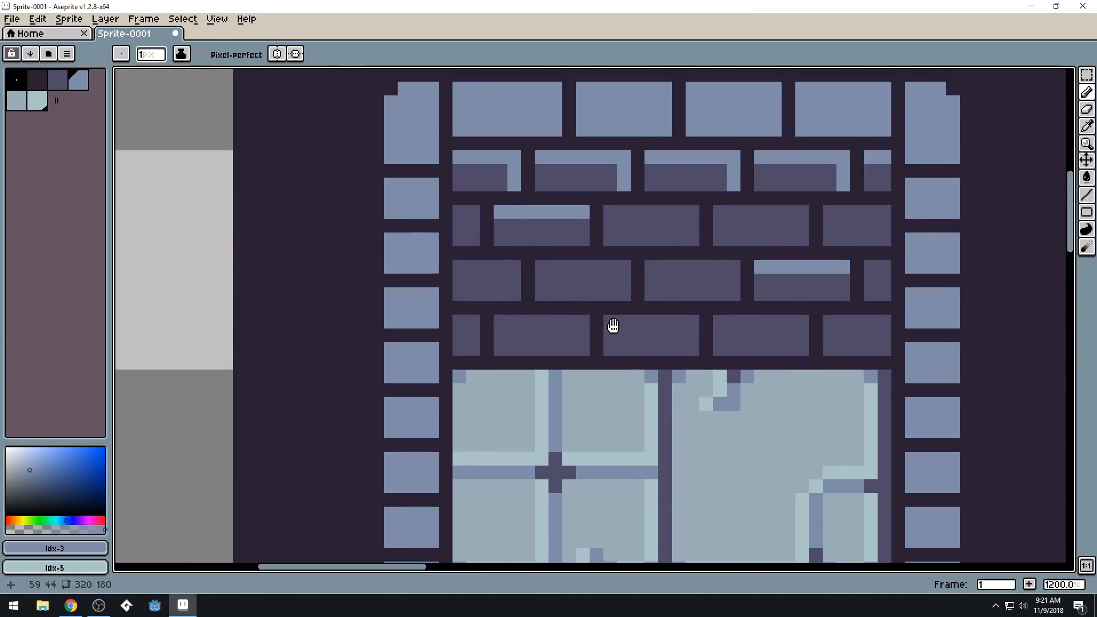
left_click_drag(613, 325, 622, 397)
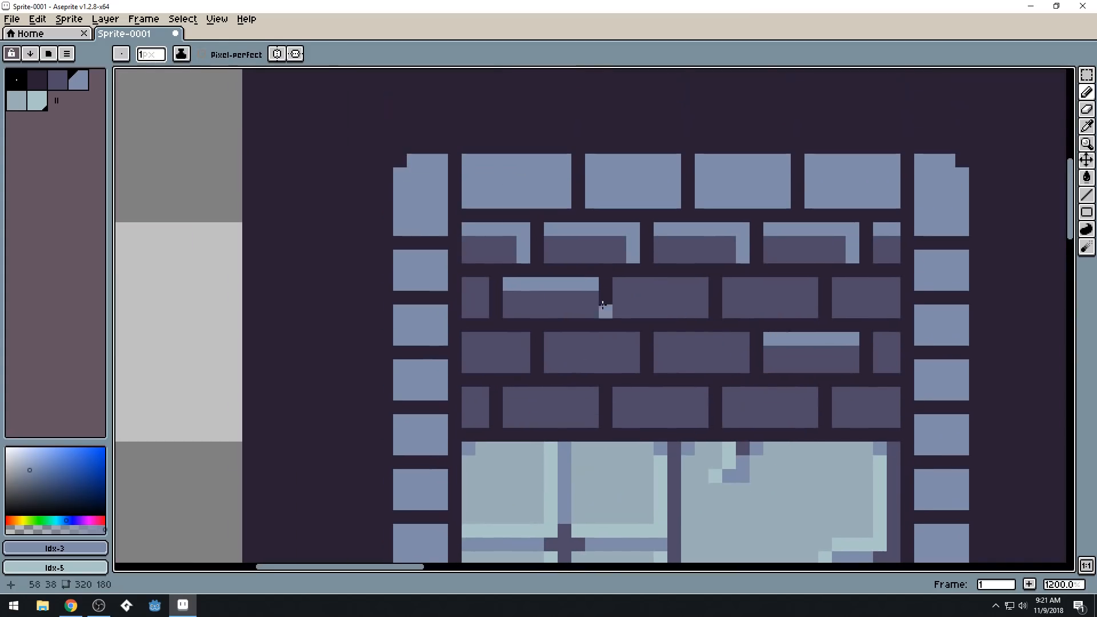
left_click(660, 476, "alt")
left_click(565, 160)
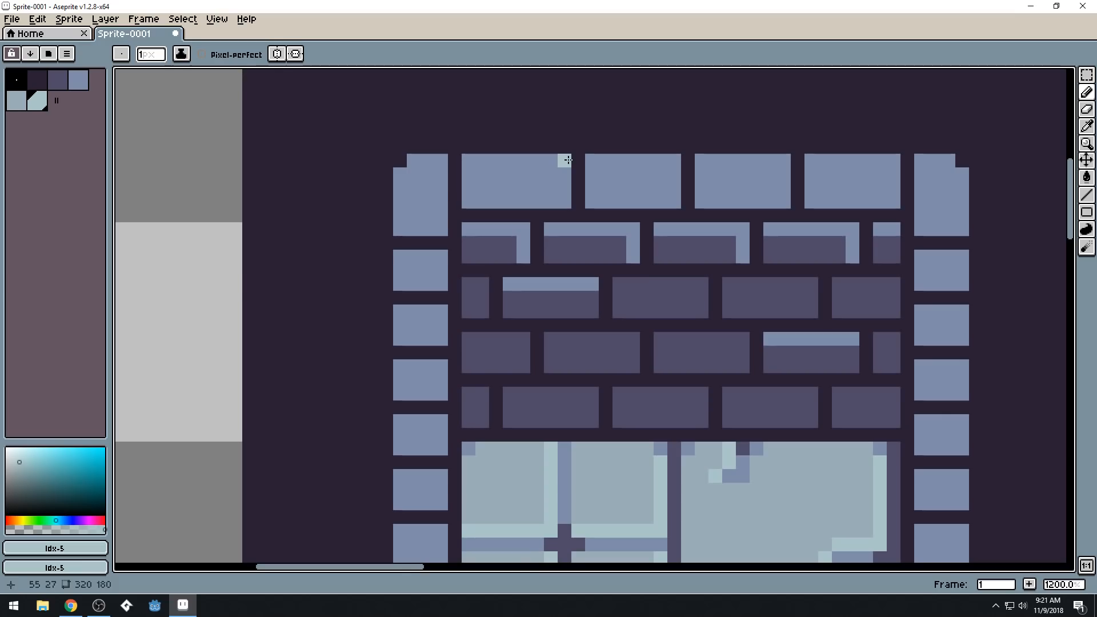
mouse_move(567, 159)
left_mouse_down()
mouse_move(566, 194)
mouse_move(539, 200)
left_mouse_up()
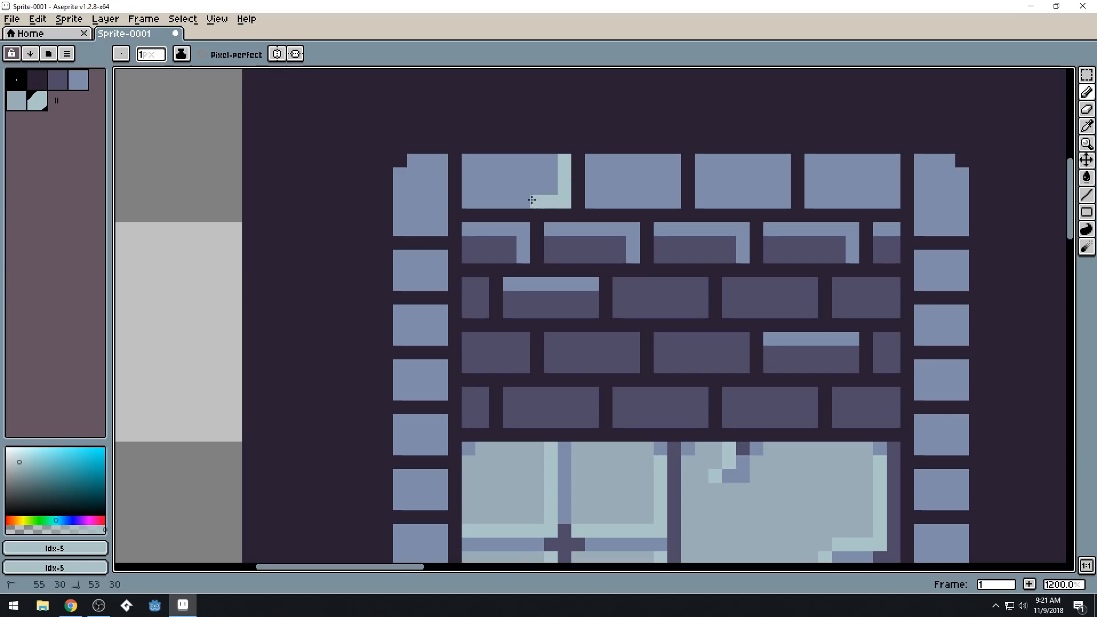
Paint grey Idx-4 highlights along the right and bottom edges of the four blocks in the room's upper border
left_click(617, 456, "alt")
mouse_move(564, 160)
left_mouse_down()
mouse_move(565, 198)
mouse_move(464, 201)
left_mouse_up()
left_click(669, 168)
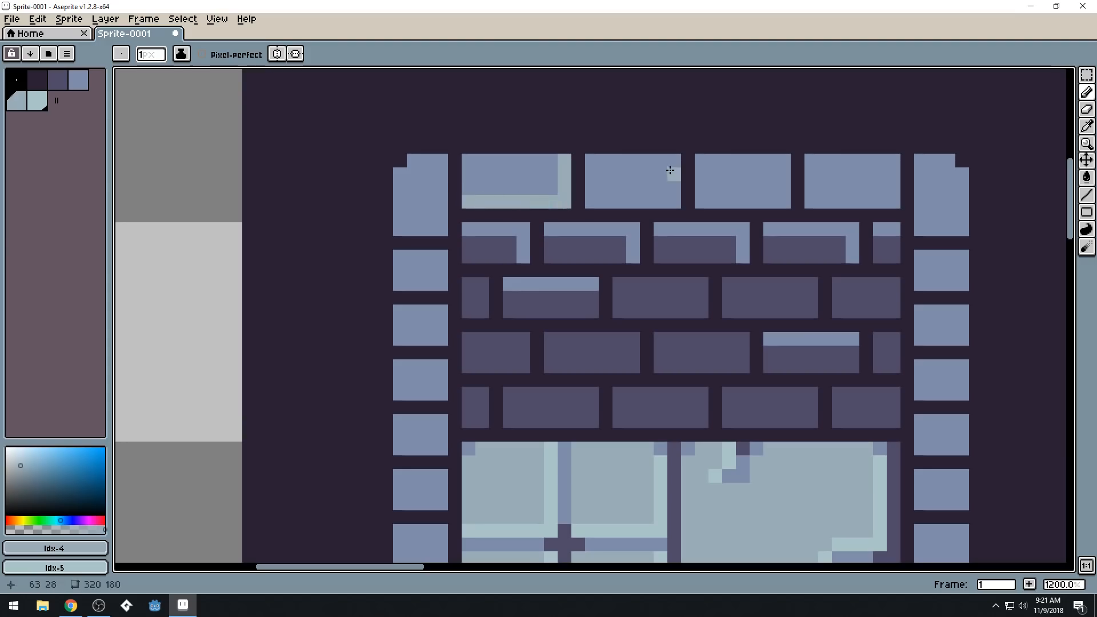
mouse_move(673, 163)
left_mouse_down()
mouse_move(670, 204)
mouse_move(589, 201)
left_mouse_up()
left_click(701, 185)
mouse_move(786, 163)
left_mouse_down()
mouse_move(783, 203)
mouse_move(702, 201)
left_mouse_up()
scroll(688, 184, "right", 5)
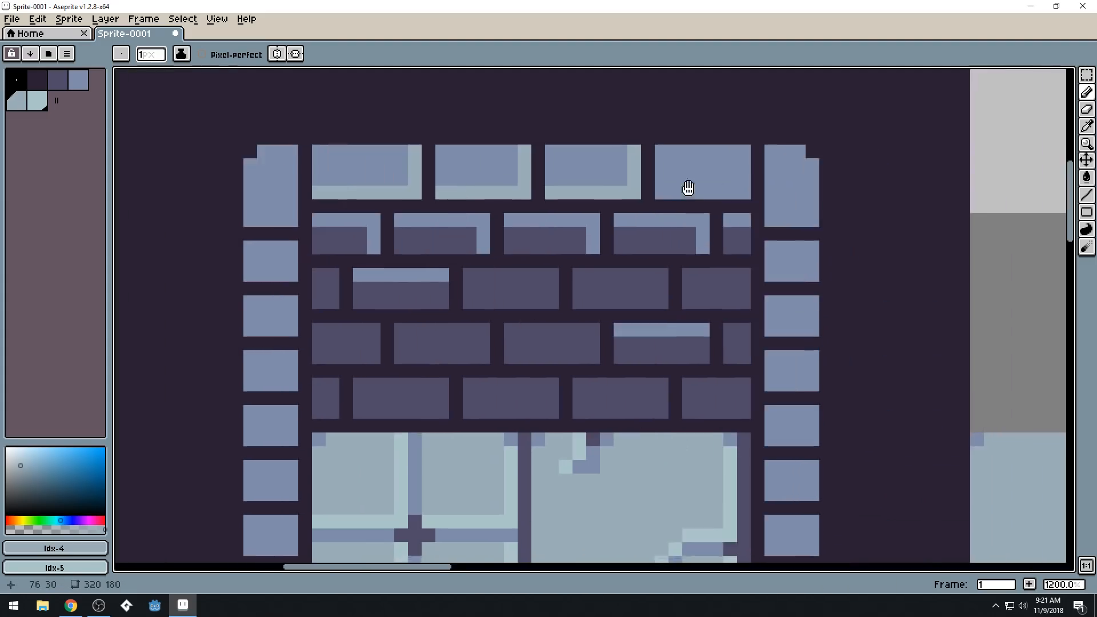
left_click(704, 151)
left_click_drag(701, 186, 653, 186)
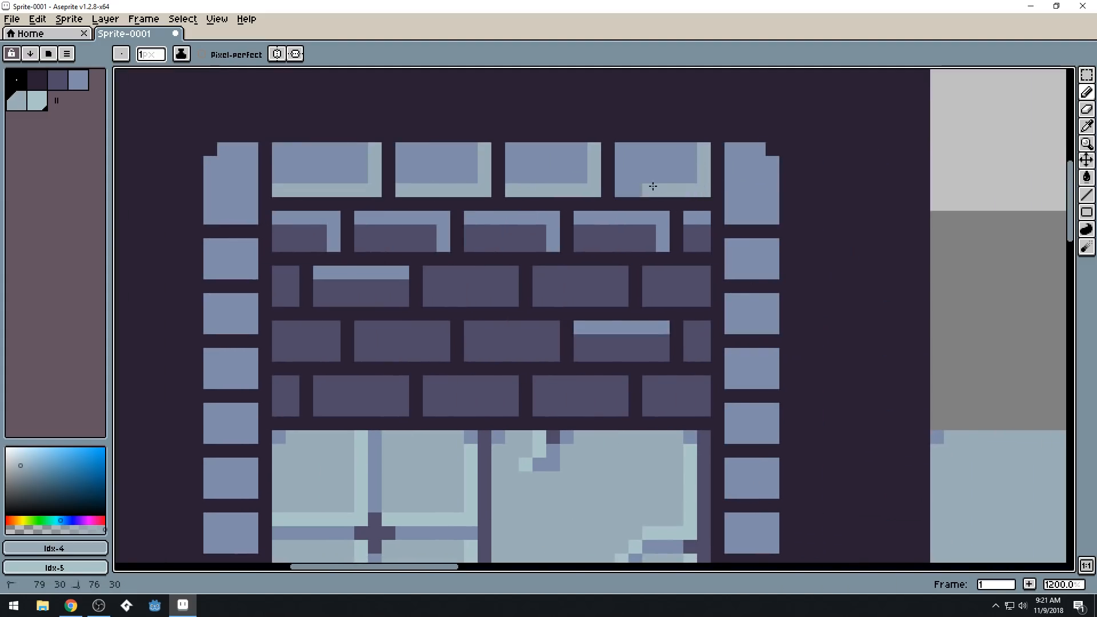
scroll(714, 206, "down", 4)
scroll(881, 248, "up", 1)
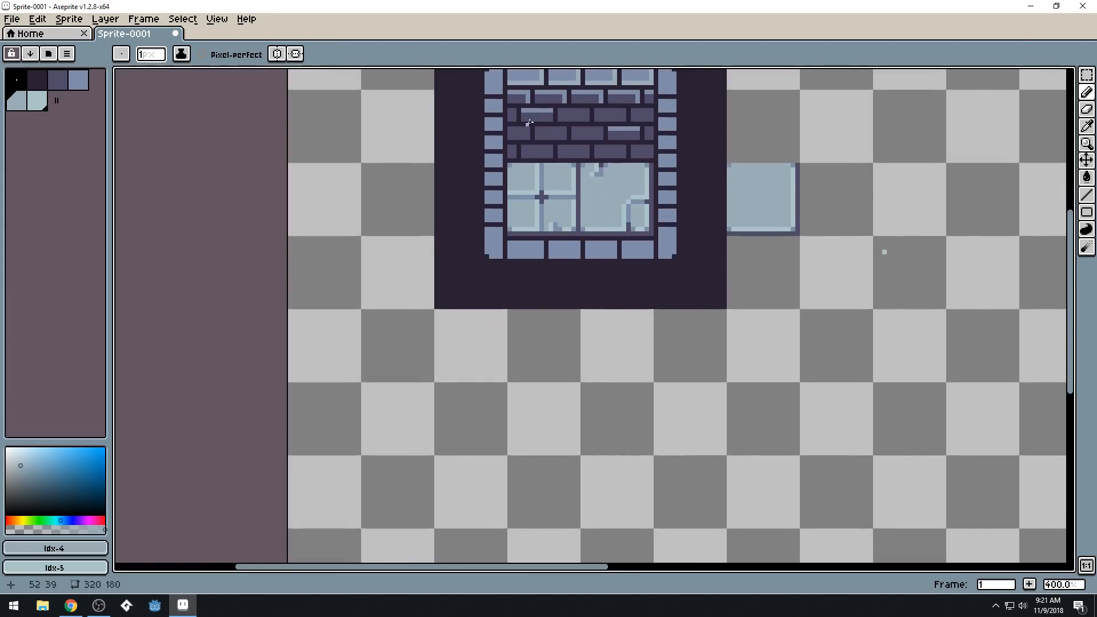
scroll(537, 189, "up", 2)
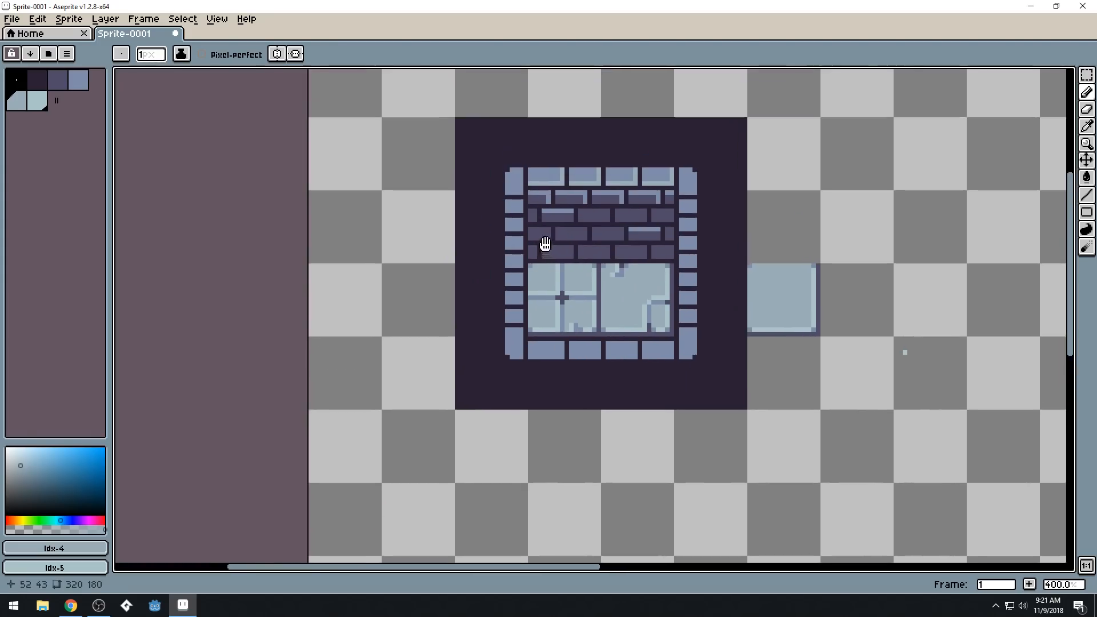
Try dark Idx-2 shading down the left edges of the upper border's first two blocks and undo it
scroll(536, 190, "up", 5)
key("i")
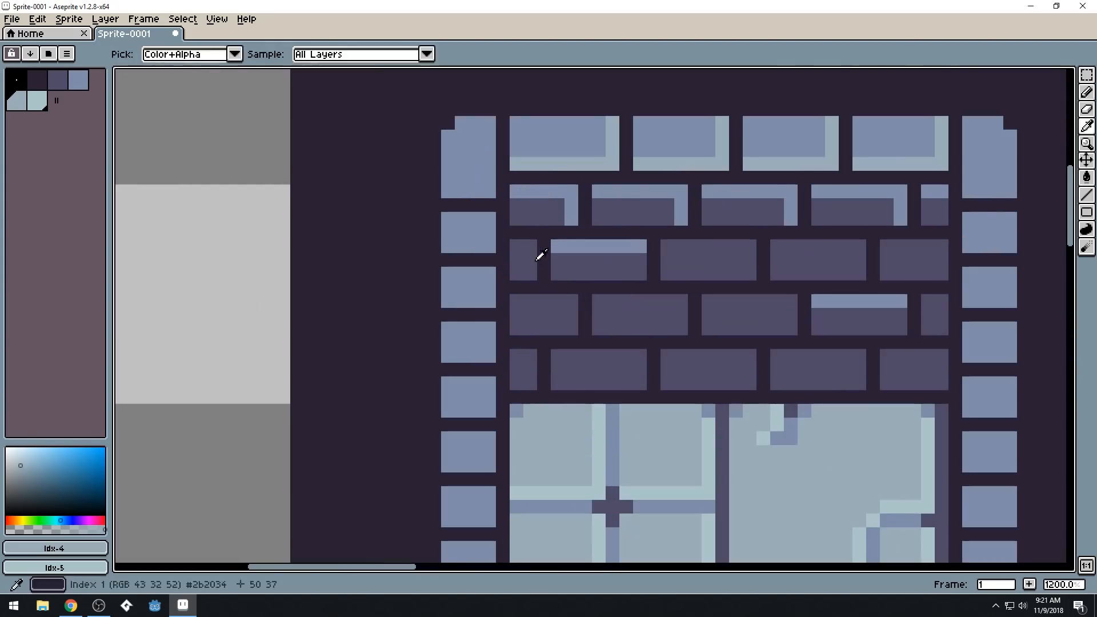
left_click(541, 201)
key("b")
left_click(517, 162)
left_click_drag(517, 163, 518, 121)
left_click_drag(637, 162, 635, 127)
scroll(631, 122, "down", 5)
scroll(717, 205, "down", 1)
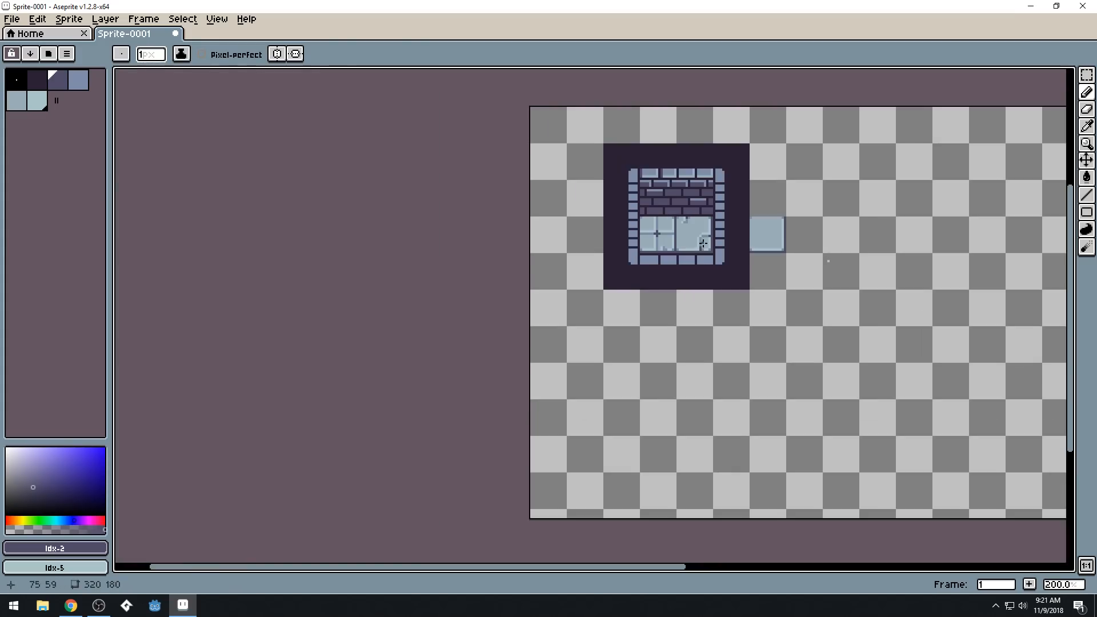
scroll(601, 217, "up", 6)
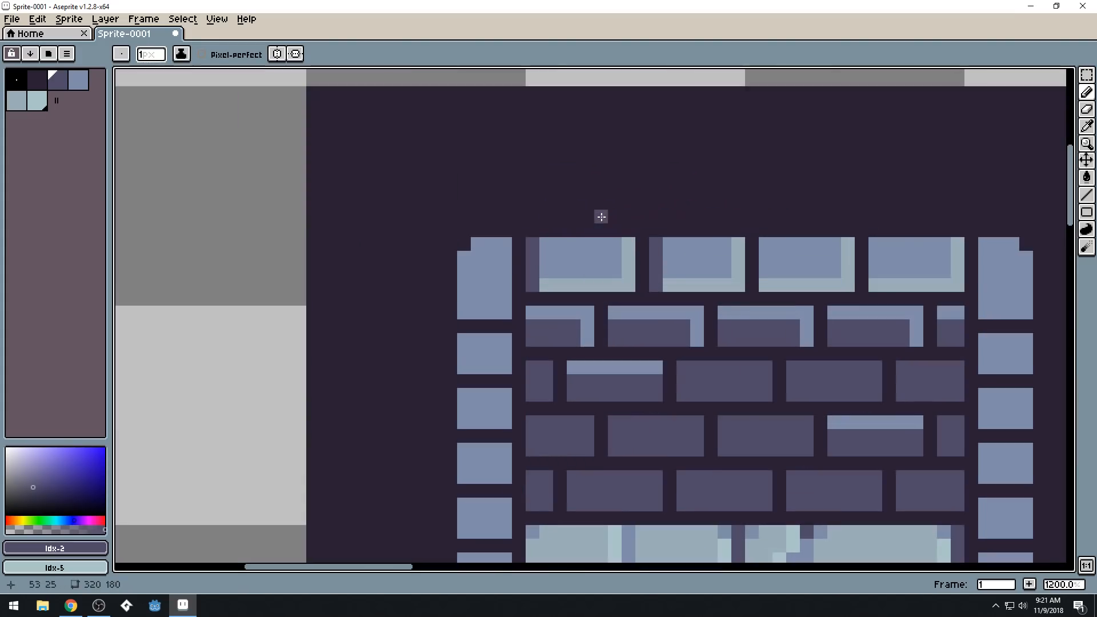
left_click(591, 284)
key("ctrl+z")
key("ctrl+z")
key("ctrl+z")
key("ctrl+z")
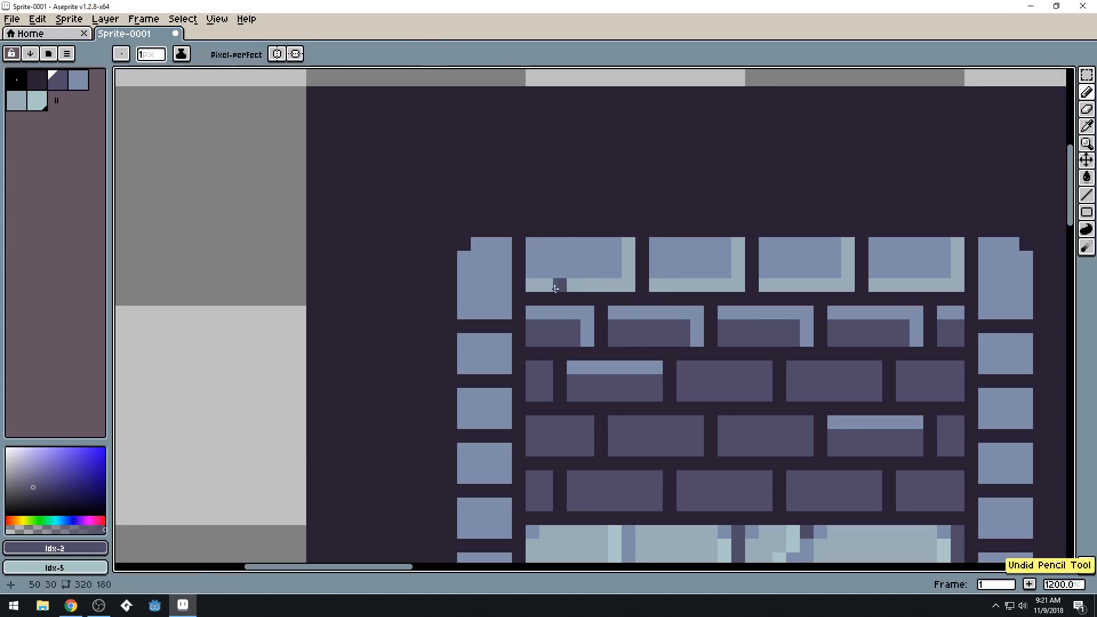
Try dark Idx-2 pixels in the lower corners of the upper border's first two blocks
left_click(533, 284)
left_click(628, 284)
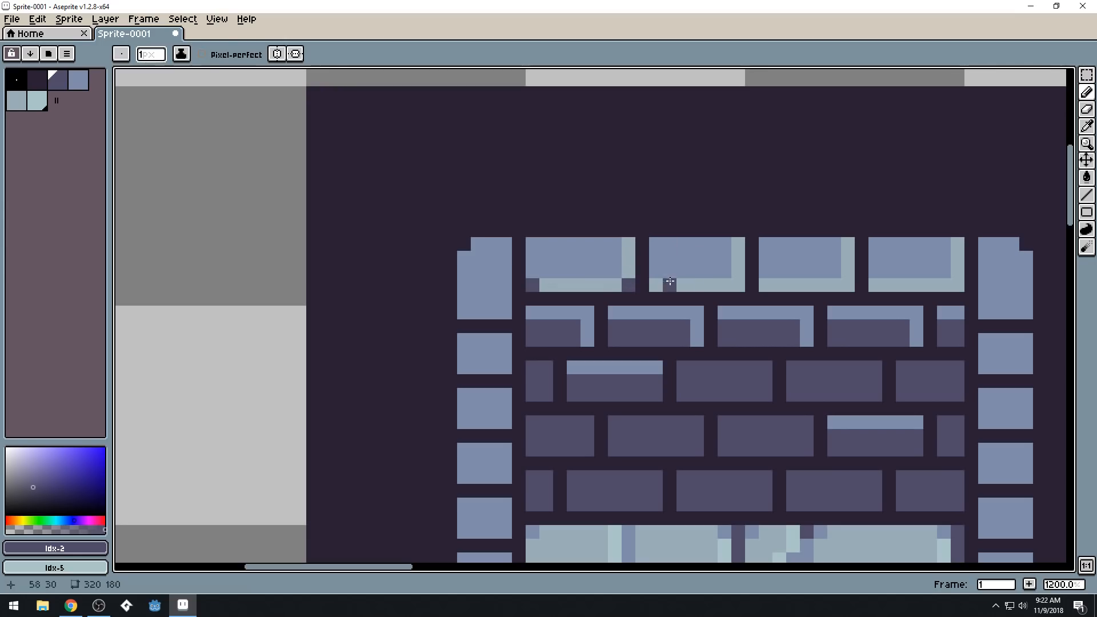
left_click_drag(656, 285, 670, 285)
left_click(738, 284)
key("ctrl+z")
key("ctrl+z")
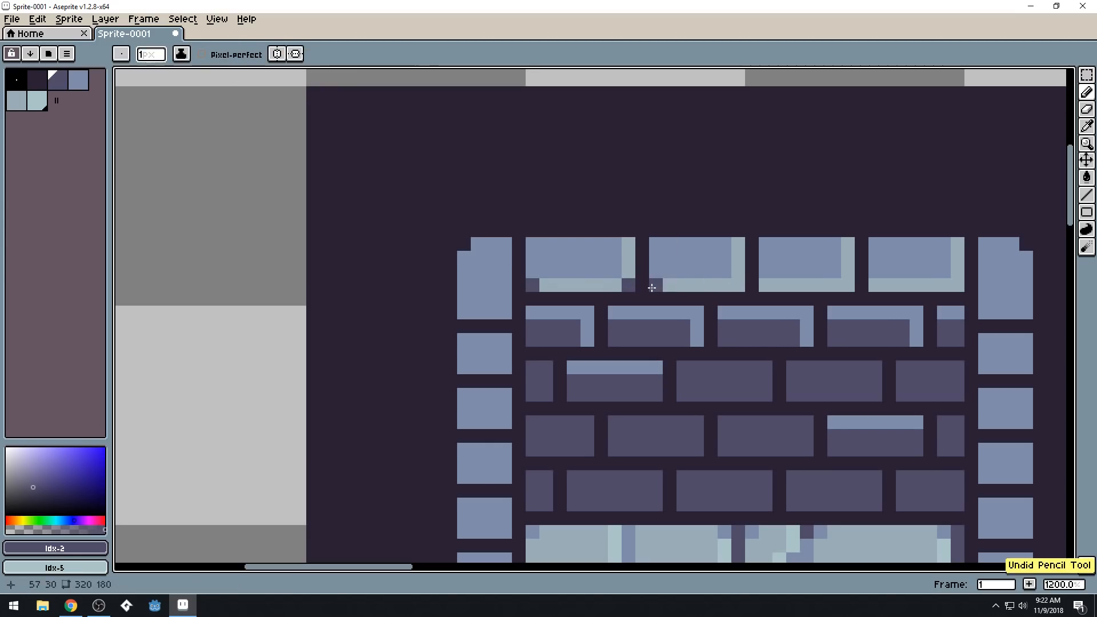
scroll(683, 244, "down", 6)
left_click_drag(722, 253, 647, 220)
scroll(648, 219, "down", 2)
scroll(636, 188, "up", 1)
scroll(627, 194, "up", 1)
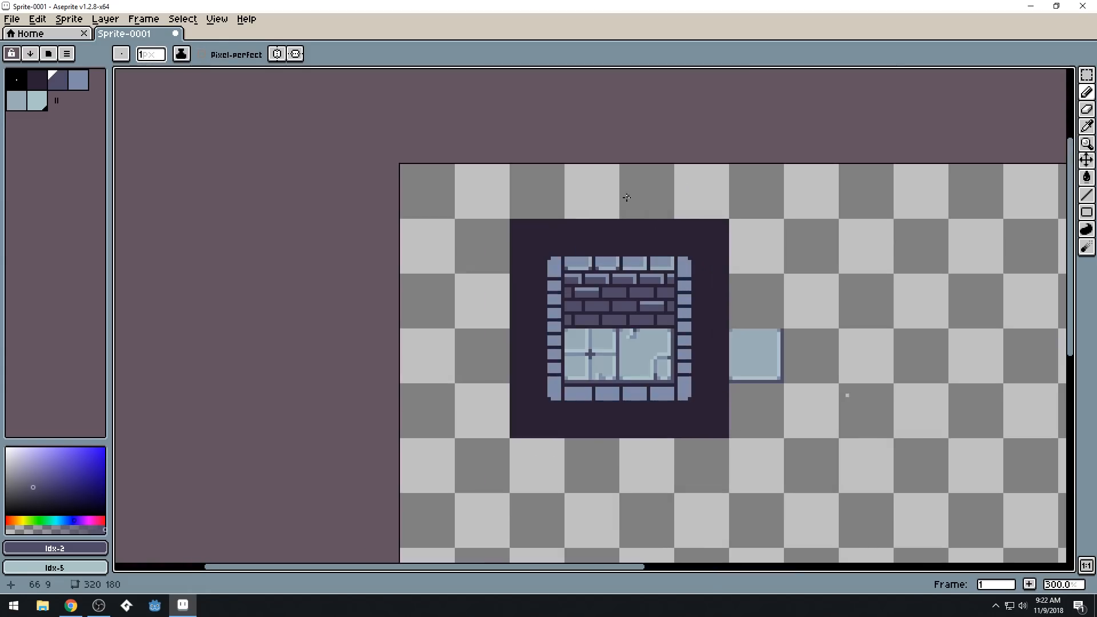
Recolour the lower corner pixels of the upper border's first two blocks with Idx-3
scroll(597, 272, "up", 7)
left_click(519, 329, "alt")
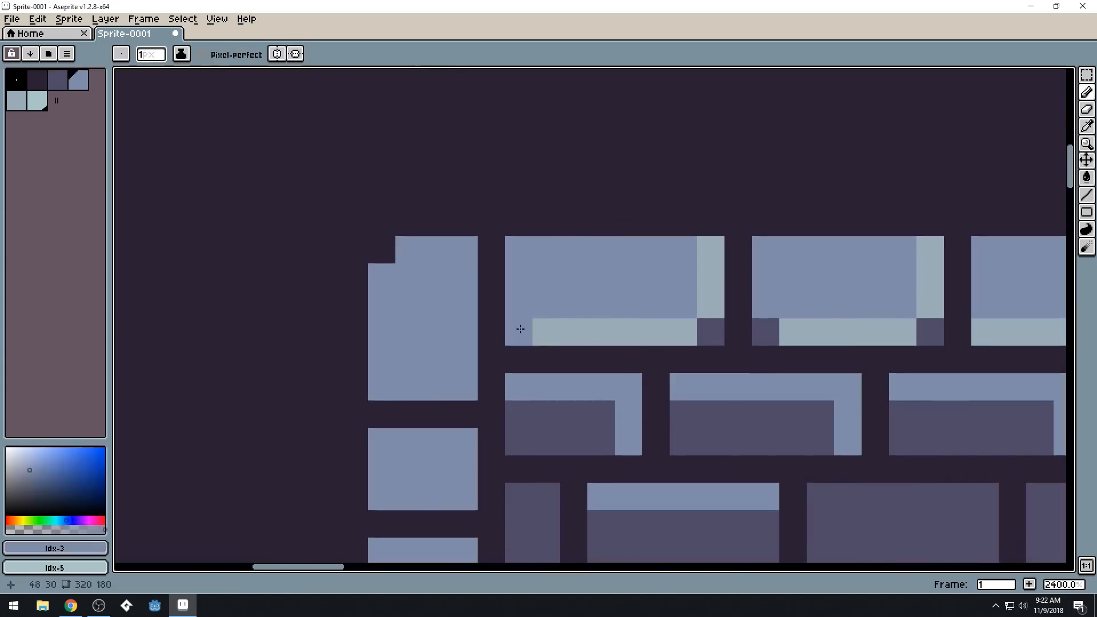
left_click(703, 332)
left_click(765, 332)
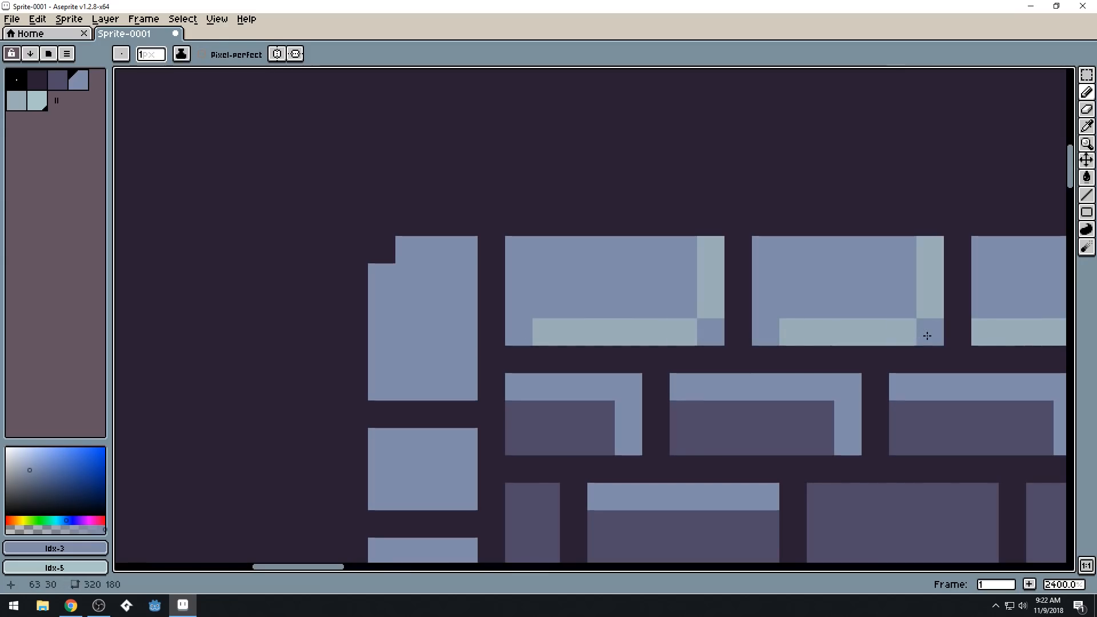
scroll(813, 349, "down", 7)
scroll(814, 349, "down", 1)
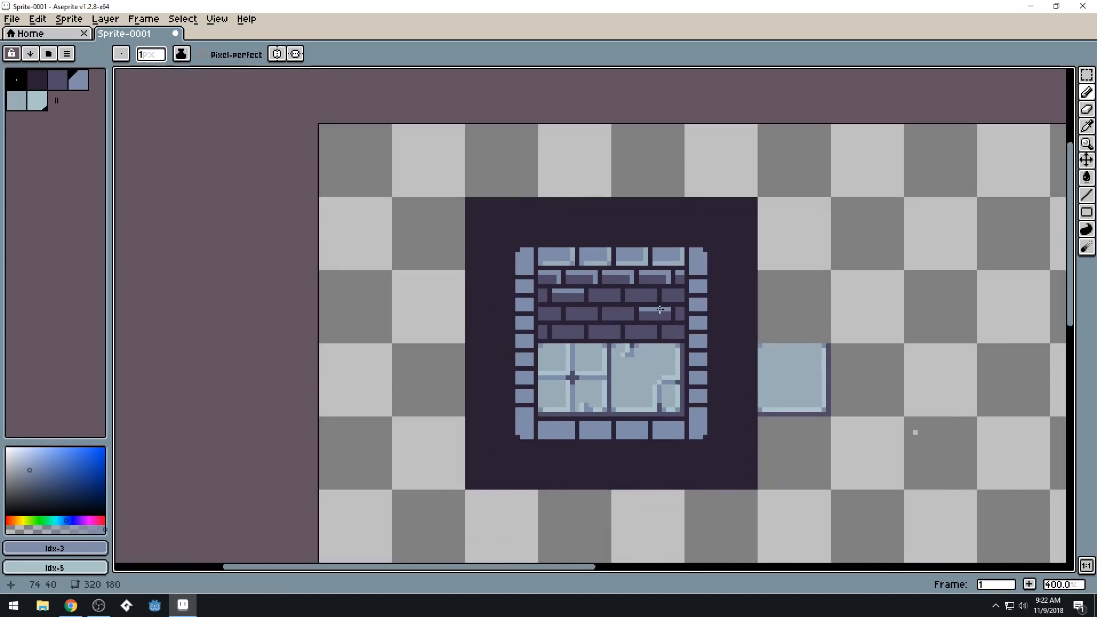
scroll(659, 309, "down", 1)
left_click_drag(653, 308, 573, 293)
scroll(616, 304, "down", 1)
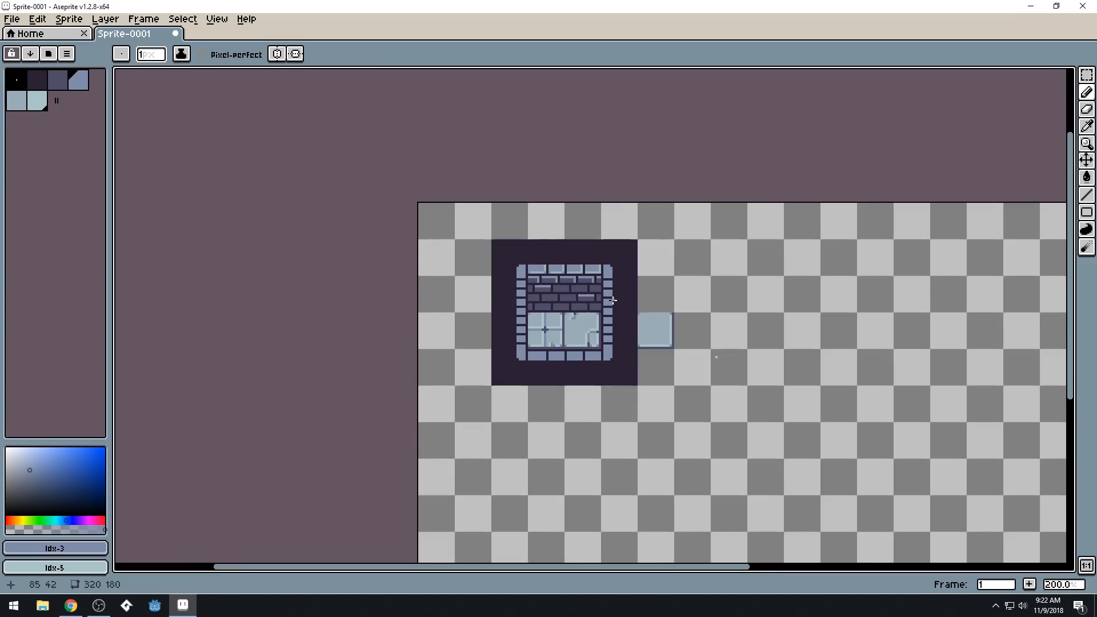
Fill the first two vertical gaps between the upper border's blocks with dark Idx-2
scroll(556, 280, "up", 10)
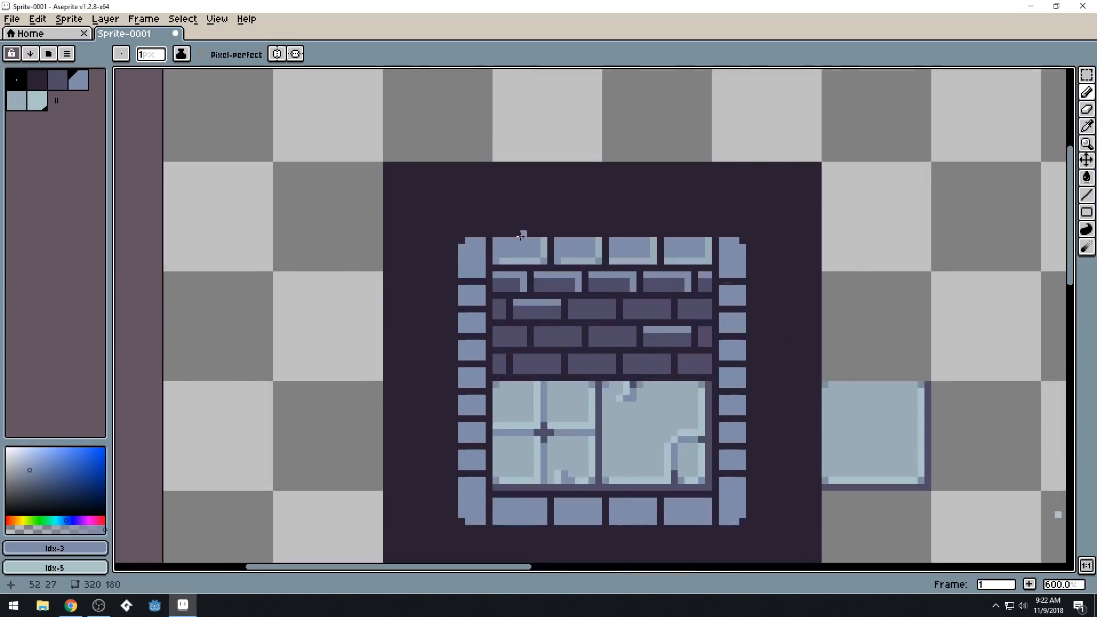
key("i")
key("bracketleft")
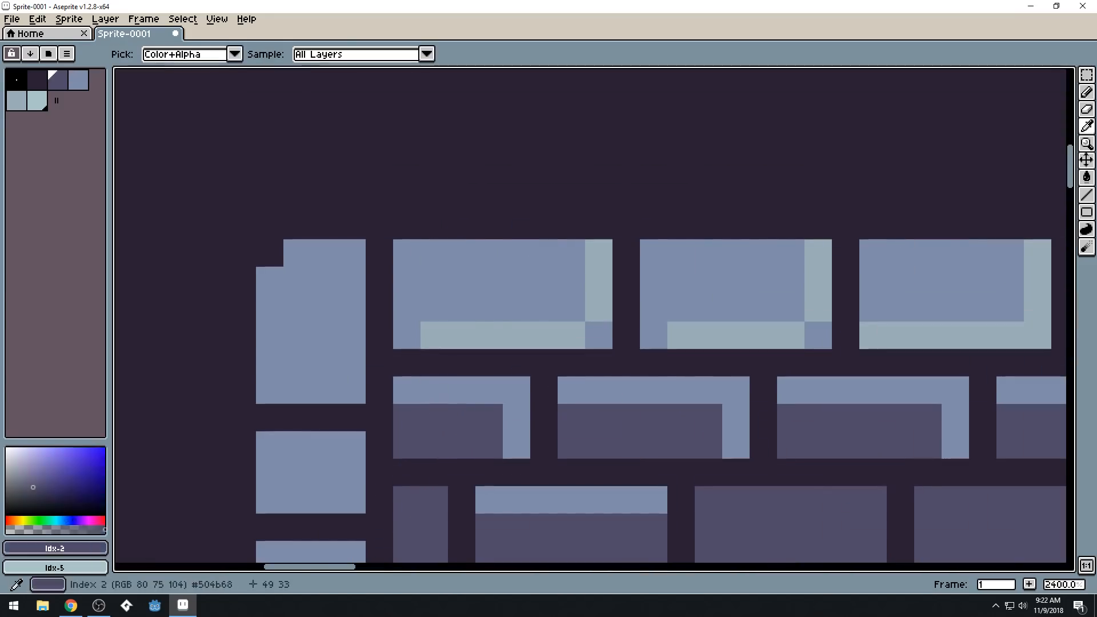
key("b")
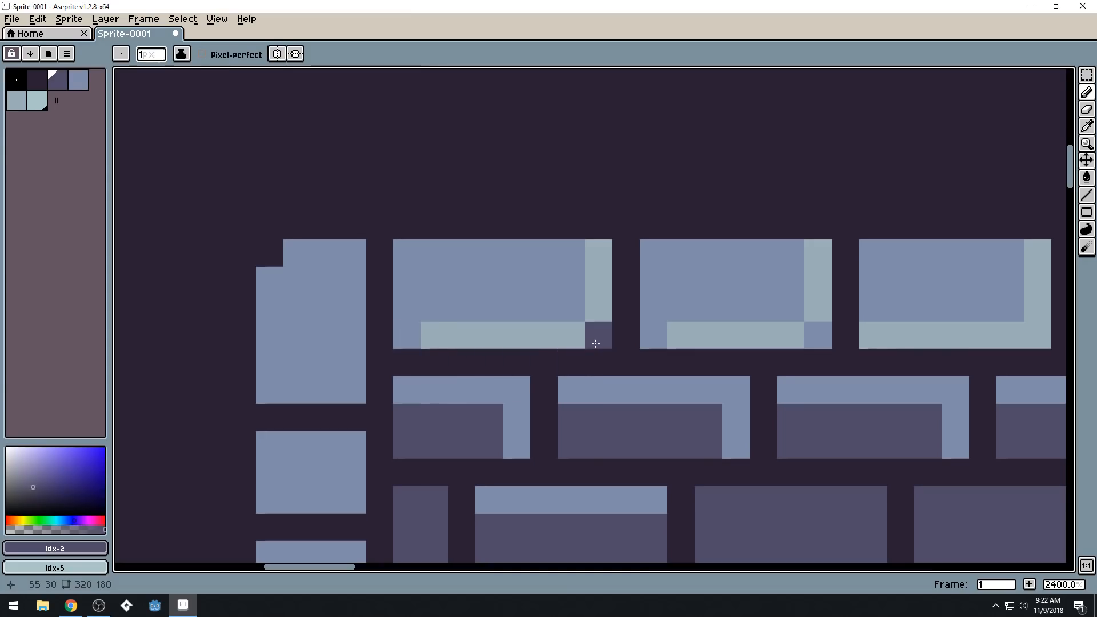
left_click_drag(627, 335, 626, 240)
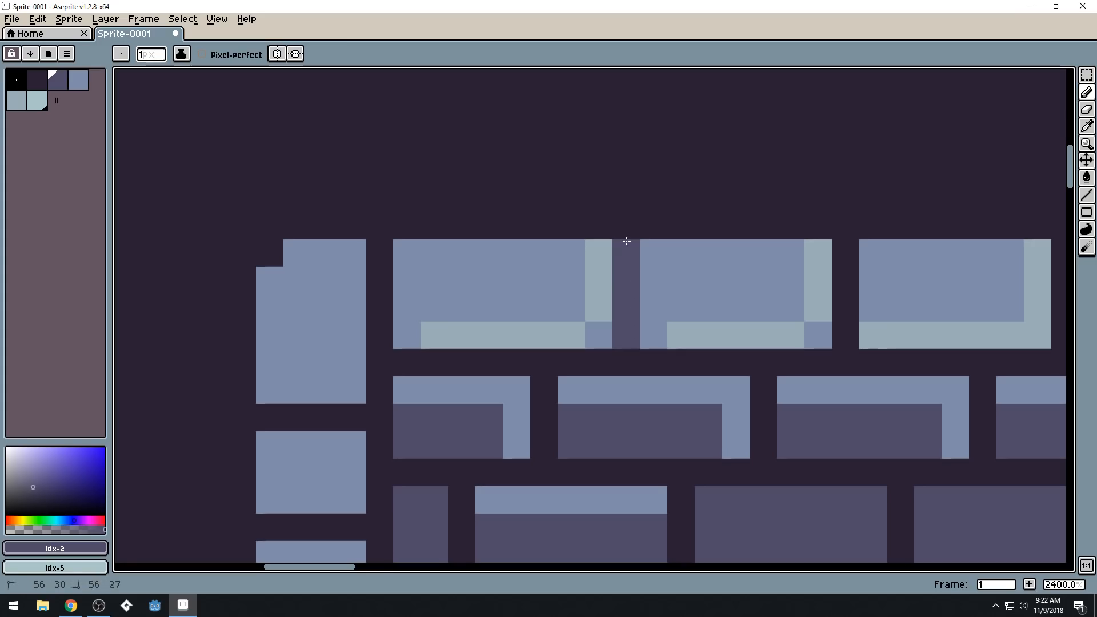
mouse_move(820, 273)
left_mouse_down()
mouse_move(840, 245)
mouse_move(840, 337)
left_mouse_up()
scroll(759, 274, "down", 7)
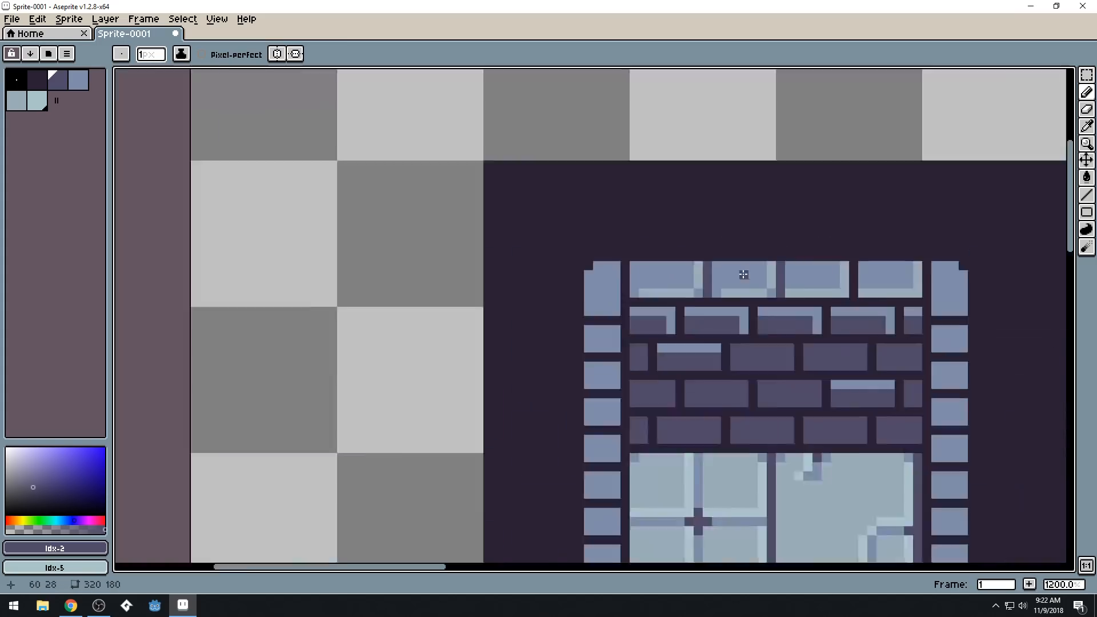
left_click_drag(766, 341, 627, 299)
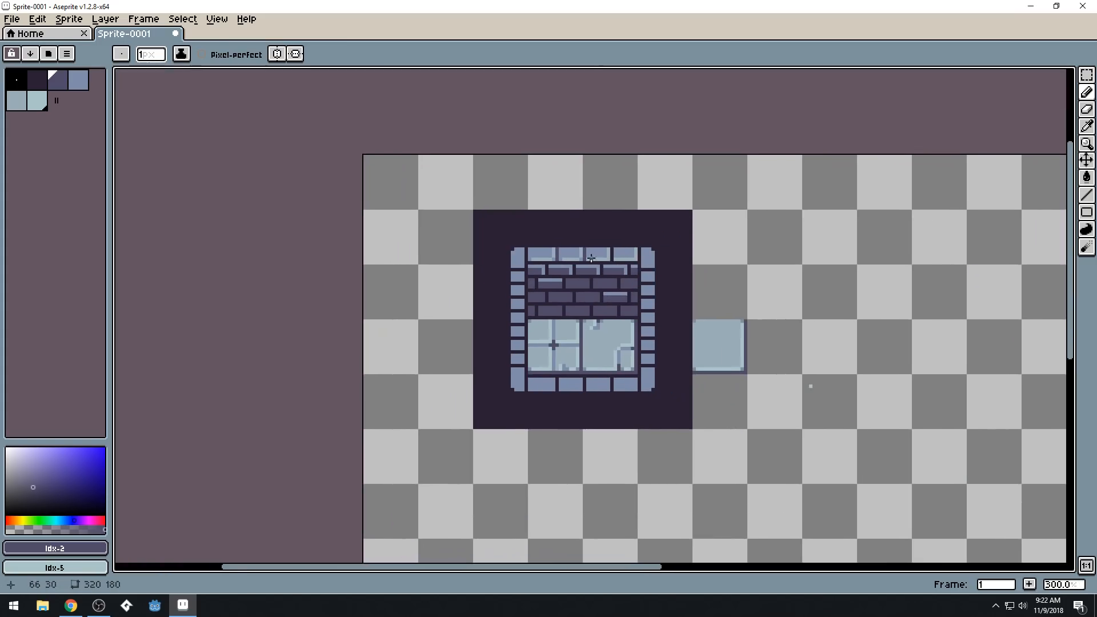
Fill the gap between the upper border's third and fourth blocks and the one before the right corner block with Idx-2
scroll(591, 247, "up", 4)
scroll(605, 354, "down", 5)
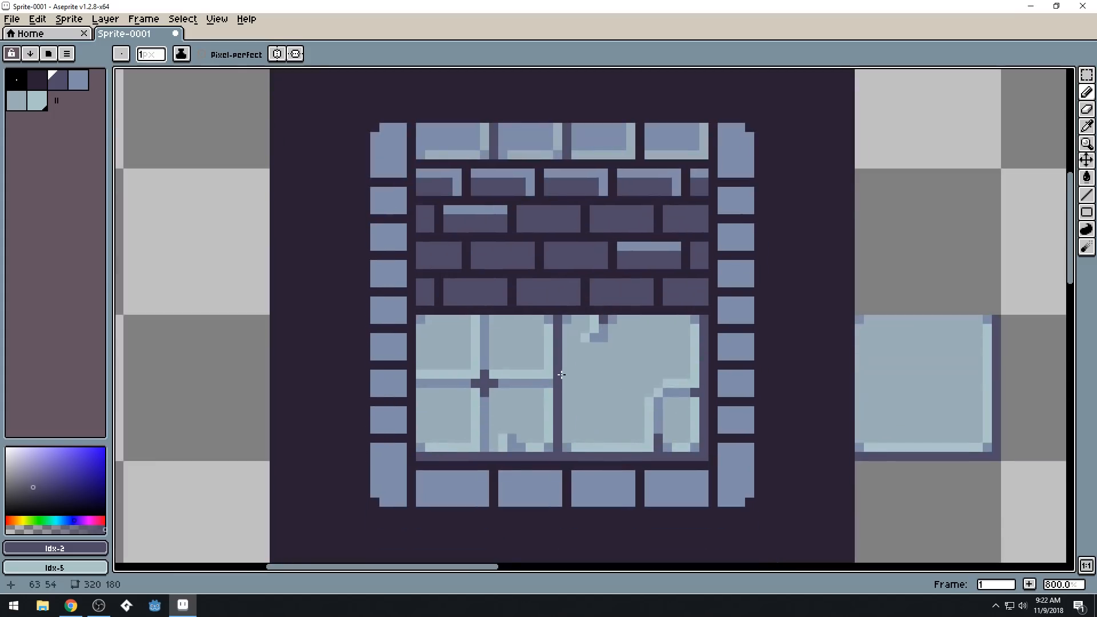
scroll(632, 191, "up", 5)
scroll(640, 251, "up", 3)
left_click_drag(645, 254, 652, 318)
left_click(866, 313)
mouse_move(866, 320)
left_mouse_down()
mouse_move(872, 240)
mouse_move(834, 252)
left_mouse_up()
Fill the horizontal gaps between the blocks of the room's left border column with Idx-2
scroll(834, 241, "down", 4)
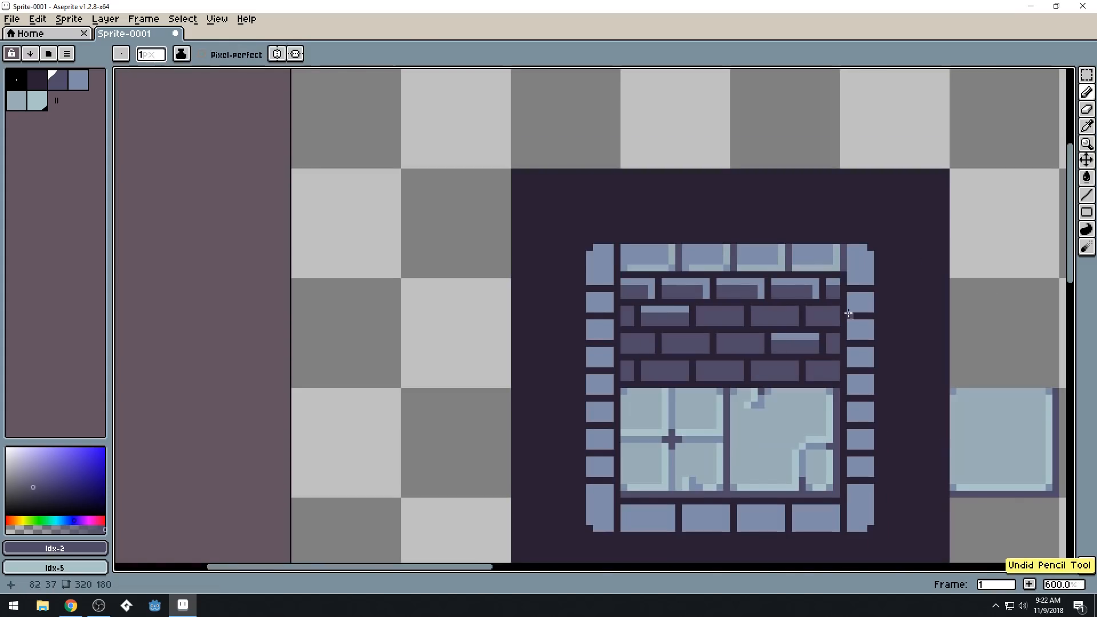
scroll(716, 279, "up", 1)
scroll(644, 377, "down", 2)
left_click_drag(617, 451, 647, 379)
scroll(637, 237, "up", 4)
left_click_drag(574, 284, 620, 284)
left_click(576, 338)
left_click_drag(579, 341, 620, 339)
left_click_drag(643, 416, 652, 245)
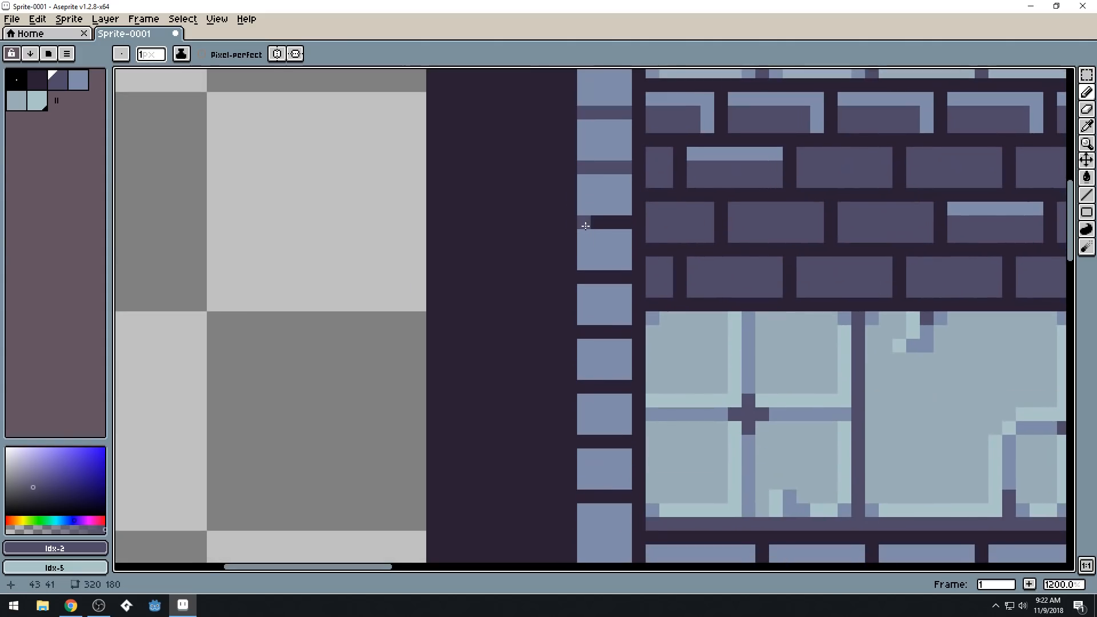
left_click_drag(588, 276, 630, 277)
mouse_move(594, 331)
left_mouse_down()
mouse_move(583, 330)
mouse_move(619, 329)
left_mouse_up()
left_click_drag(581, 387, 624, 387)
mouse_move(588, 441)
left_mouse_down()
mouse_move(620, 439)
mouse_move(631, 456)
mouse_move(551, 459)
mouse_move(608, 436)
mouse_move(582, 257)
mouse_move(517, 226)
mouse_move(507, 276)
mouse_move(541, 274)
left_mouse_up()
key("ctrl+z")
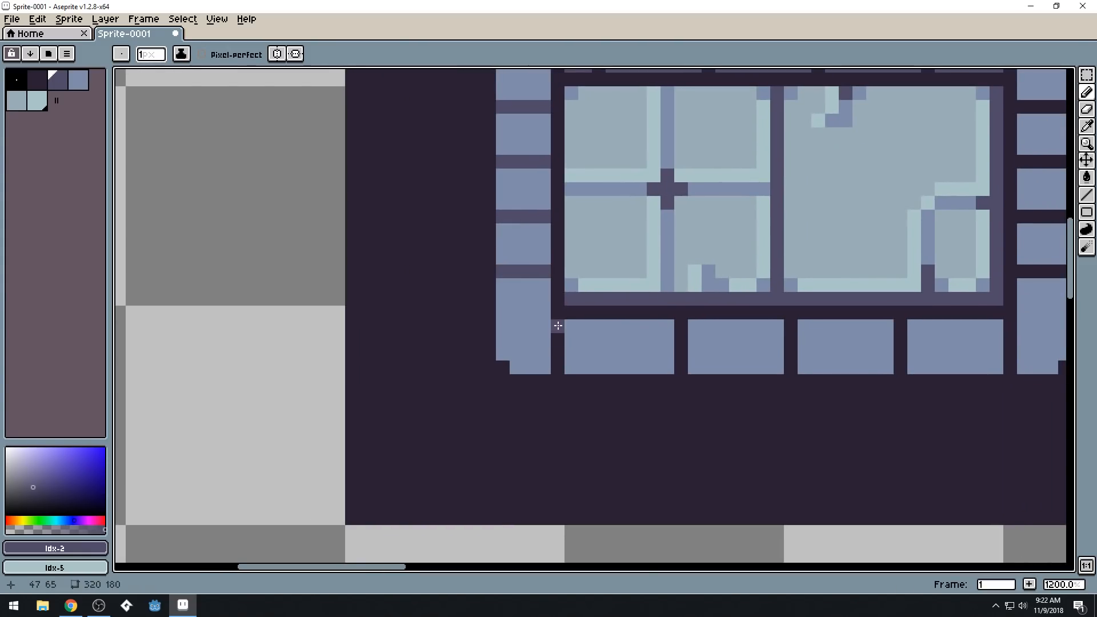
Fill the five vertical gaps between the blocks of the room's lower border with Idx-2
left_click_drag(560, 325, 559, 369)
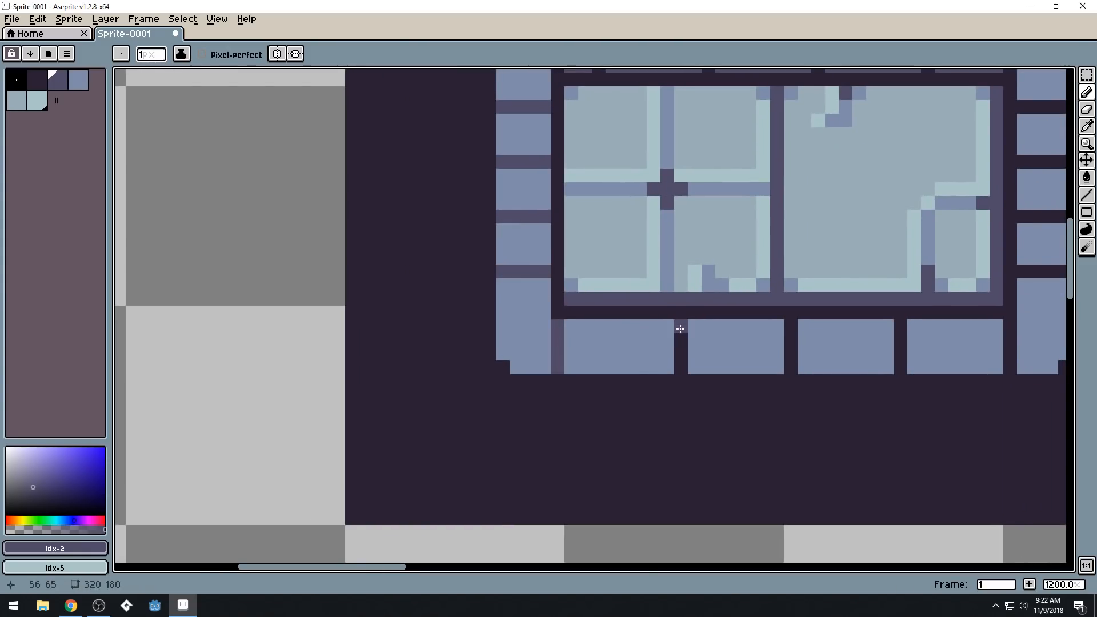
left_click_drag(680, 325, 682, 363)
left_click_drag(790, 325, 790, 365)
left_click(902, 326)
left_click_drag(903, 326, 901, 370)
left_click_drag(1010, 326, 1013, 363)
Fill the horizontal gaps between the blocks of the room's right border column with Idx-2, erasing the stray pixels with Idx-3
mouse_move(1059, 310)
left_mouse_down()
mouse_move(722, 369)
mouse_move(649, 432)
left_mouse_up()
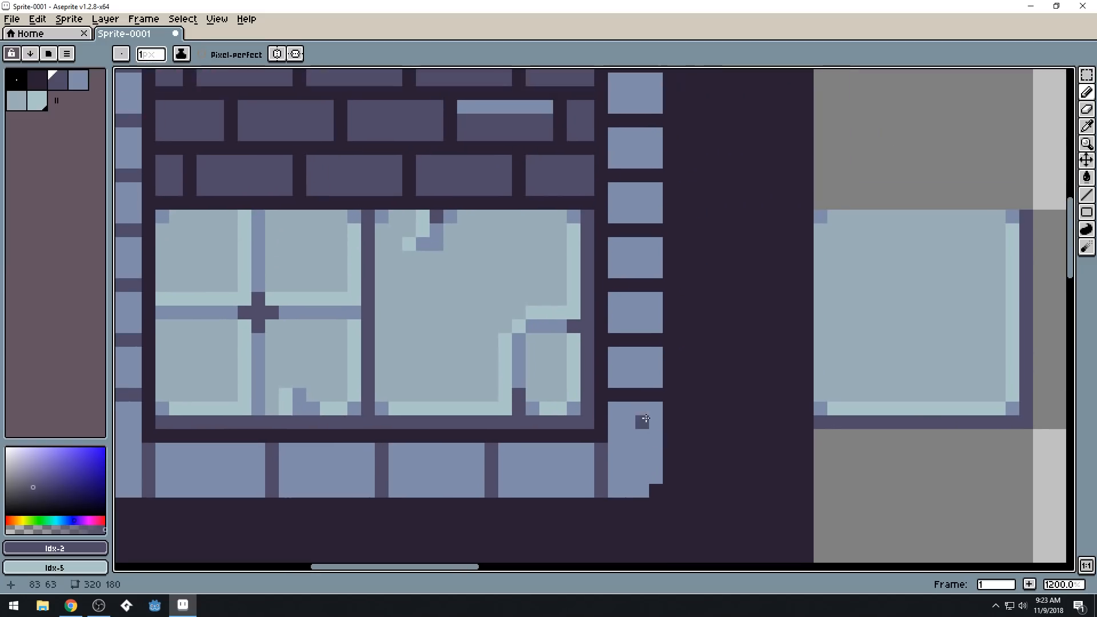
left_click_drag(618, 398, 657, 395)
left_click_drag(617, 340, 653, 340)
left_click_drag(615, 285, 655, 285)
left_click(615, 231)
left_click_drag(615, 236, 656, 231)
scroll(645, 308, "up", 3)
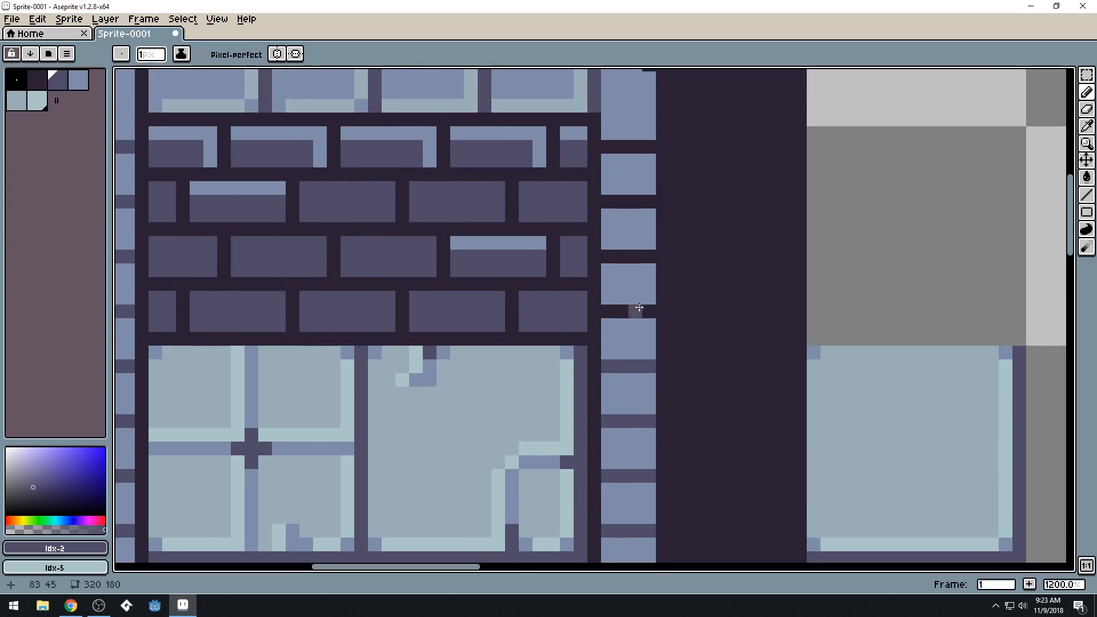
left_click_drag(615, 308, 652, 309)
left_click_drag(607, 256, 649, 256)
left_click_drag(607, 201, 652, 201)
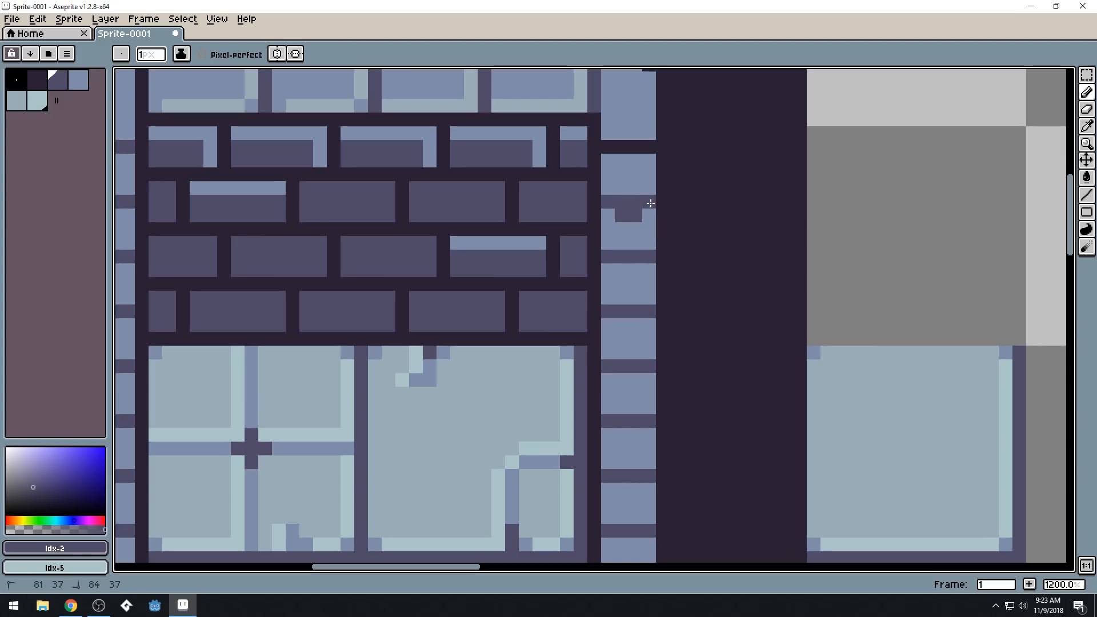
left_click(656, 224, "alt")
left_click(628, 201, "alt")
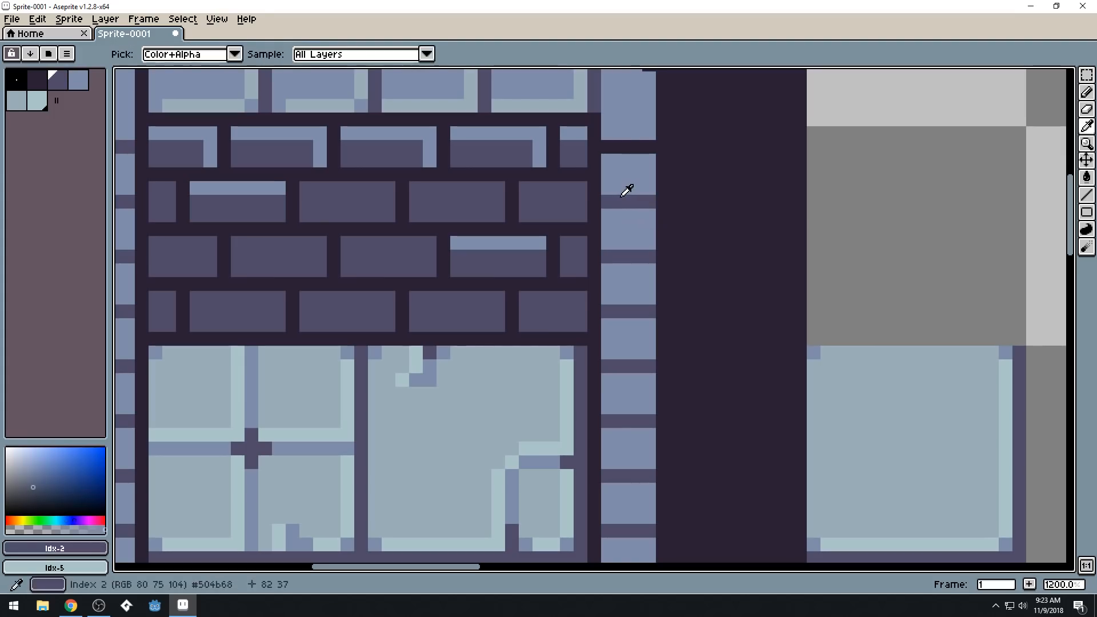
left_click(606, 147)
left_click_drag(606, 149, 652, 149)
Fill the vertical gap between the upper-left corner block and the upper border's first block with Idx-2
scroll(594, 387, "down", 3)
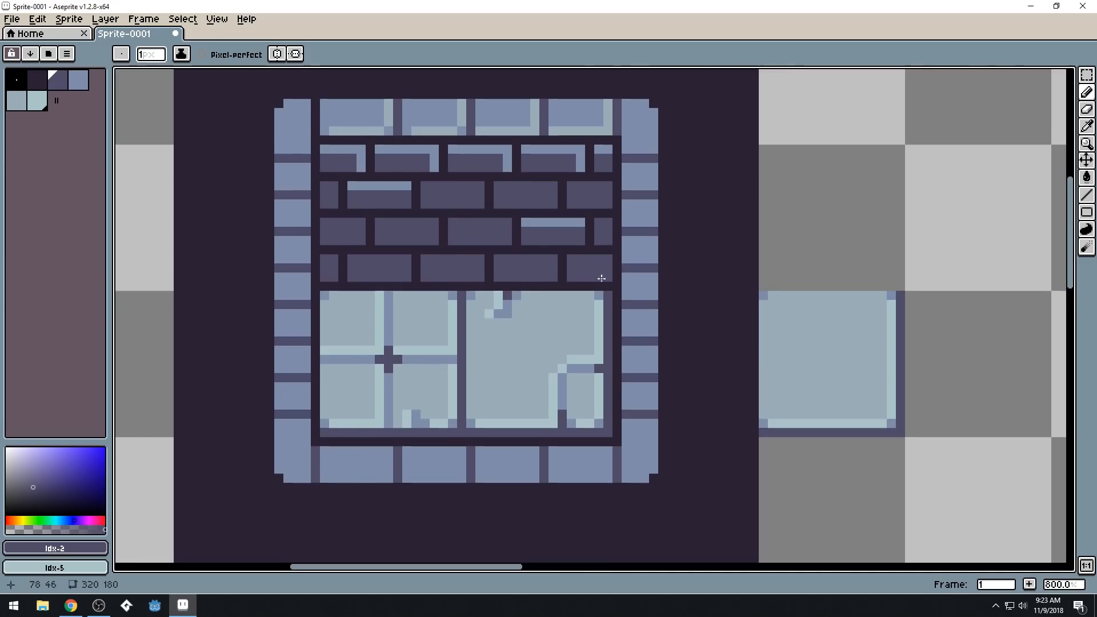
scroll(504, 208, "up", 2)
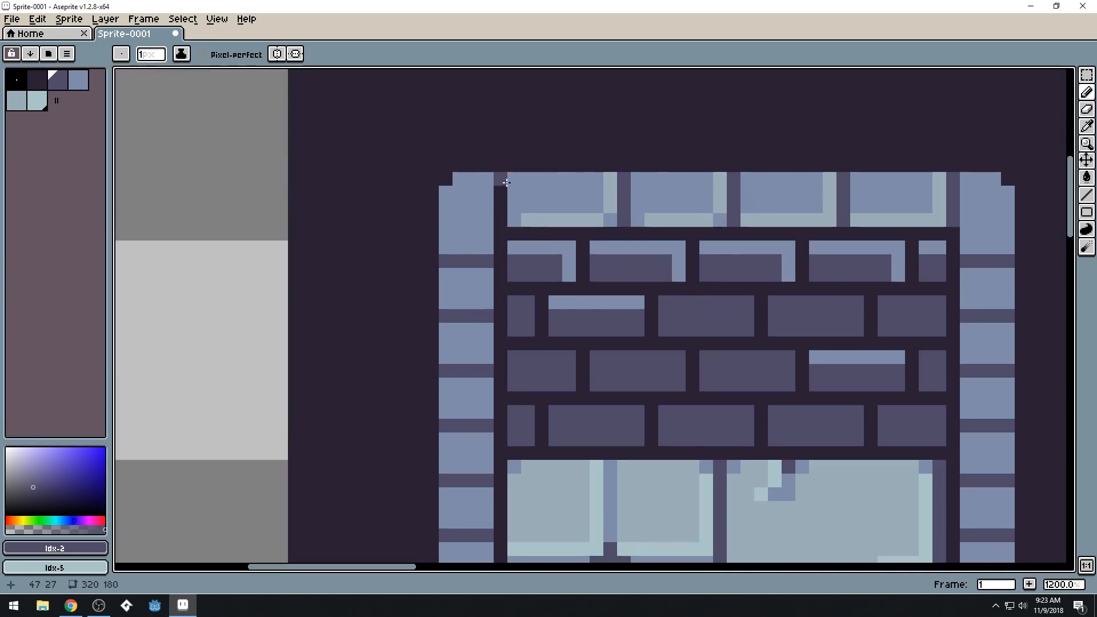
scroll(584, 234, "down", 5)
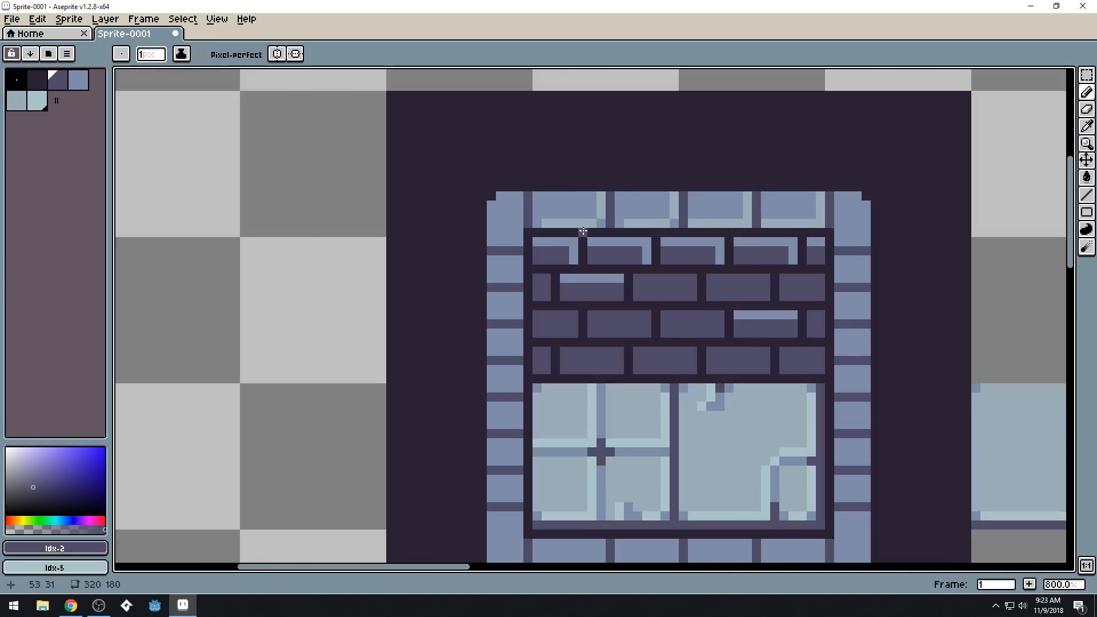
Draw a one-pixel Idx-2 outline along the outer left and lower sides of the room's block border, stepping around the lower corners
scroll(690, 307, "down", 3)
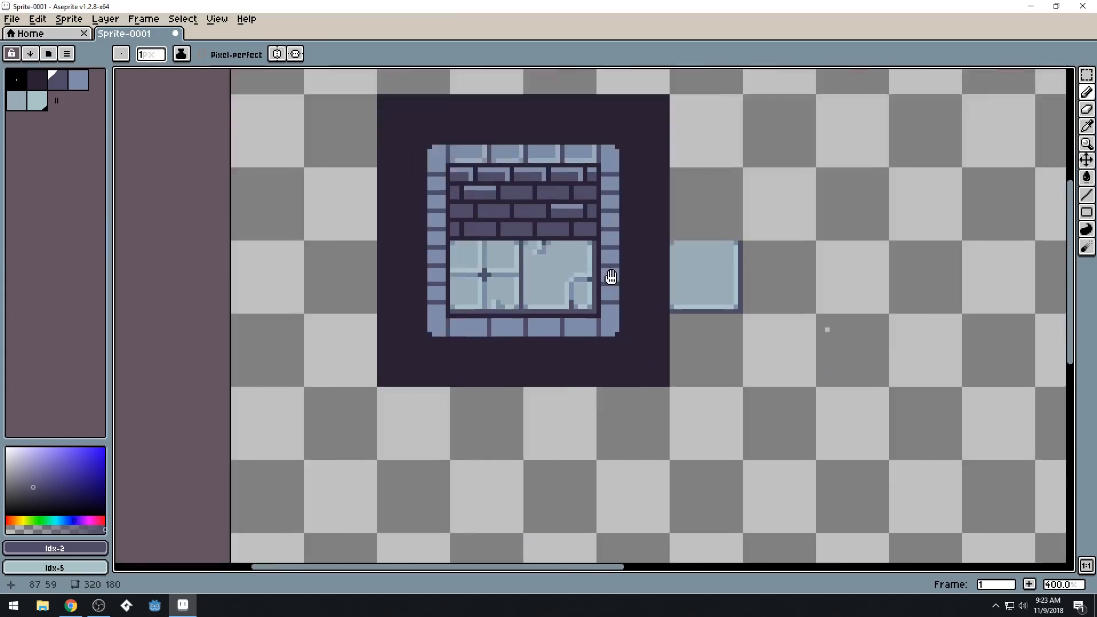
scroll(637, 306, "up", 1)
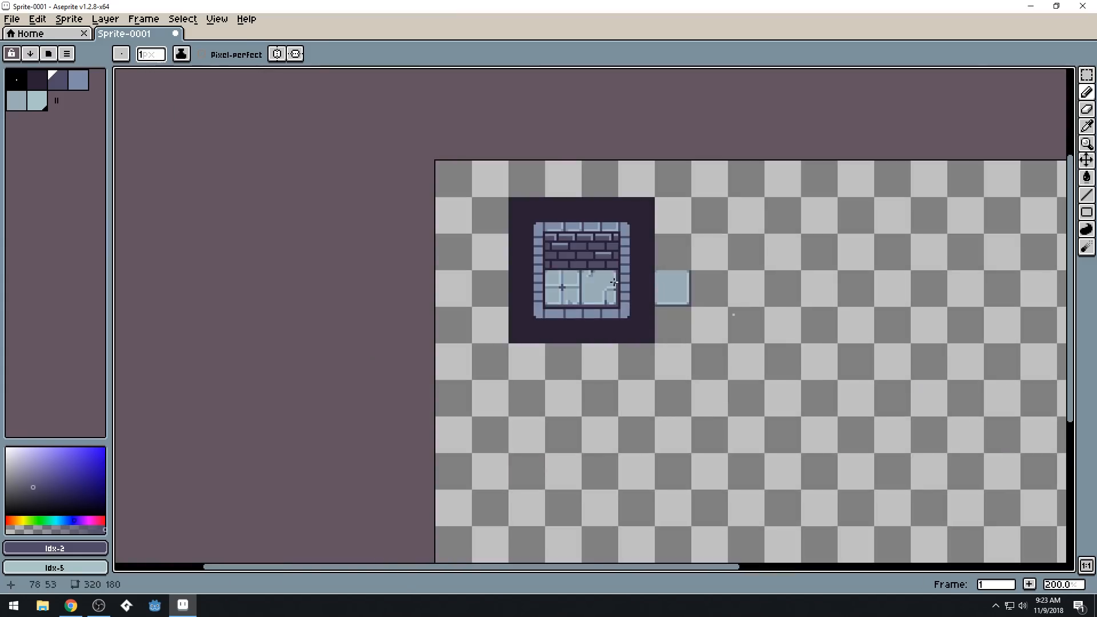
scroll(555, 299, "up", 1)
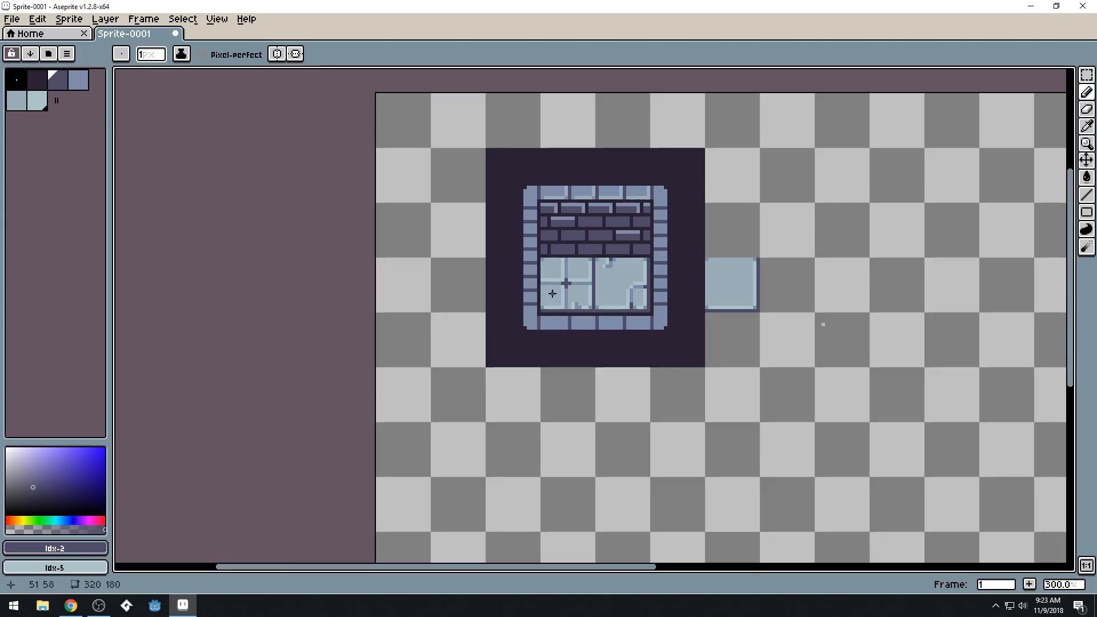
scroll(520, 229, "up", 1)
scroll(591, 249, "up", 4)
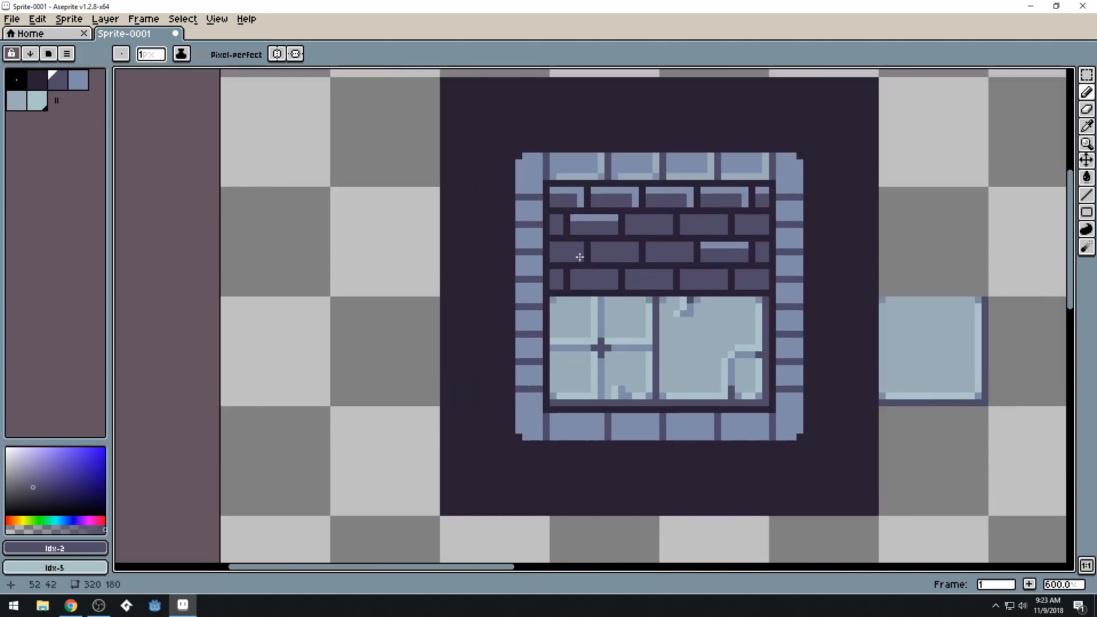
scroll(503, 372, "down", 4)
scroll(509, 297, "up", 1)
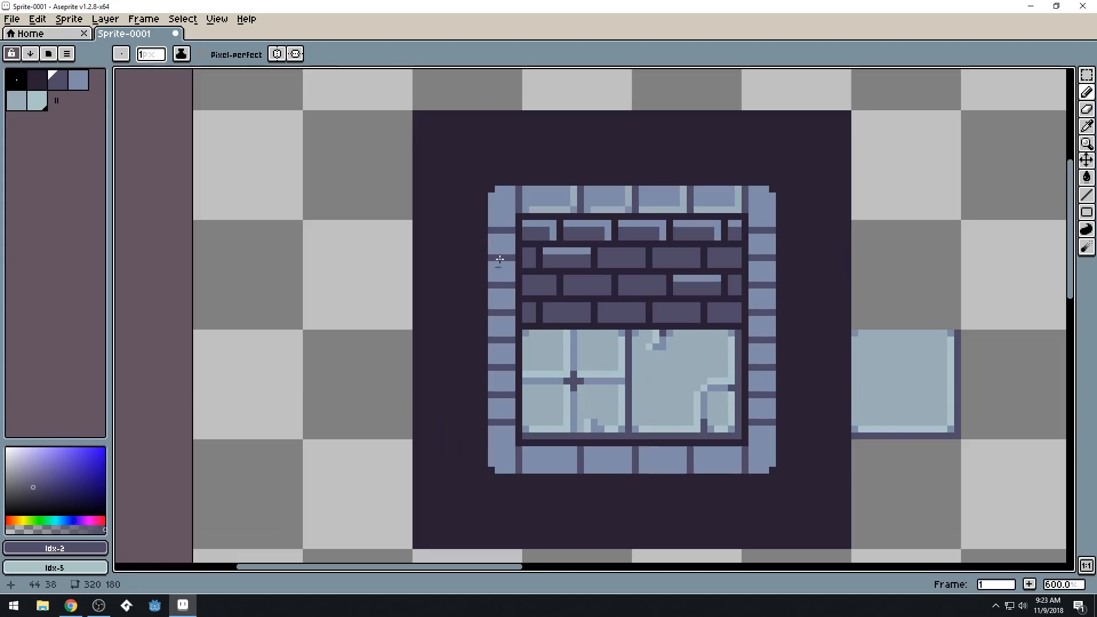
left_click_drag(480, 193, 768, 476)
left_click(492, 470)
left_click(778, 463)
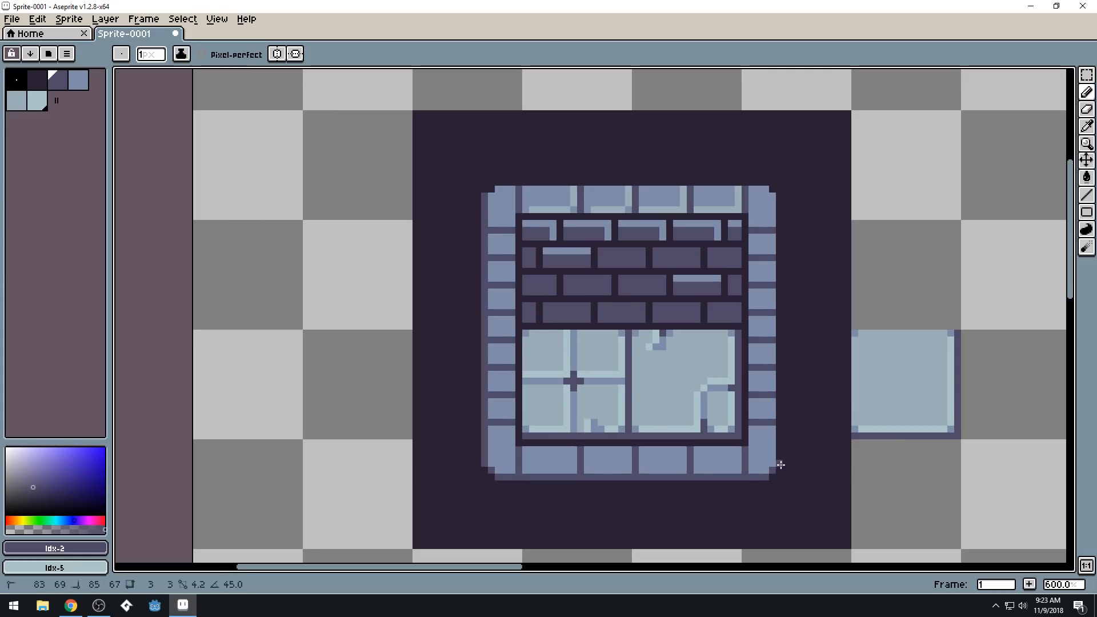
Continue the Idx-2 outline along the border's outer right and upper sides, undoing the misplaced stroke
mouse_move(778, 425)
left_mouse_down()
mouse_move(780, 190)
mouse_move(483, 166)
mouse_move(496, 178)
mouse_move(765, 182)
left_mouse_up()
left_click(766, 176)
key("ctrl+z")
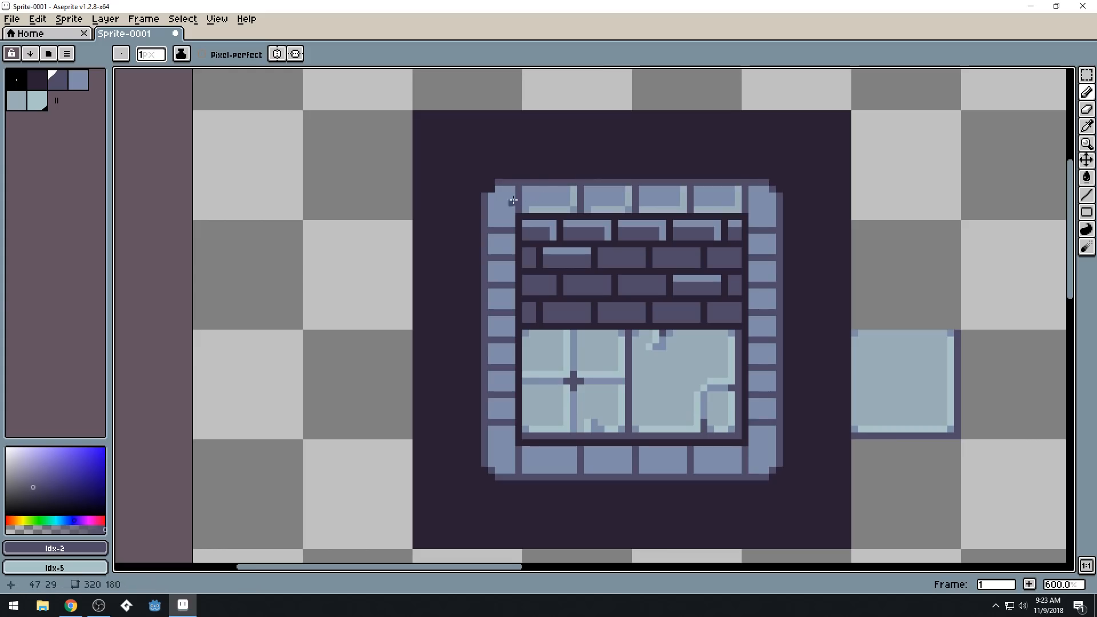
Erase the Idx-2 outline along the border's upper and left sides by painting over it with background color Idx-1
scroll(491, 189, "down", 3)
scroll(578, 286, "up", 2)
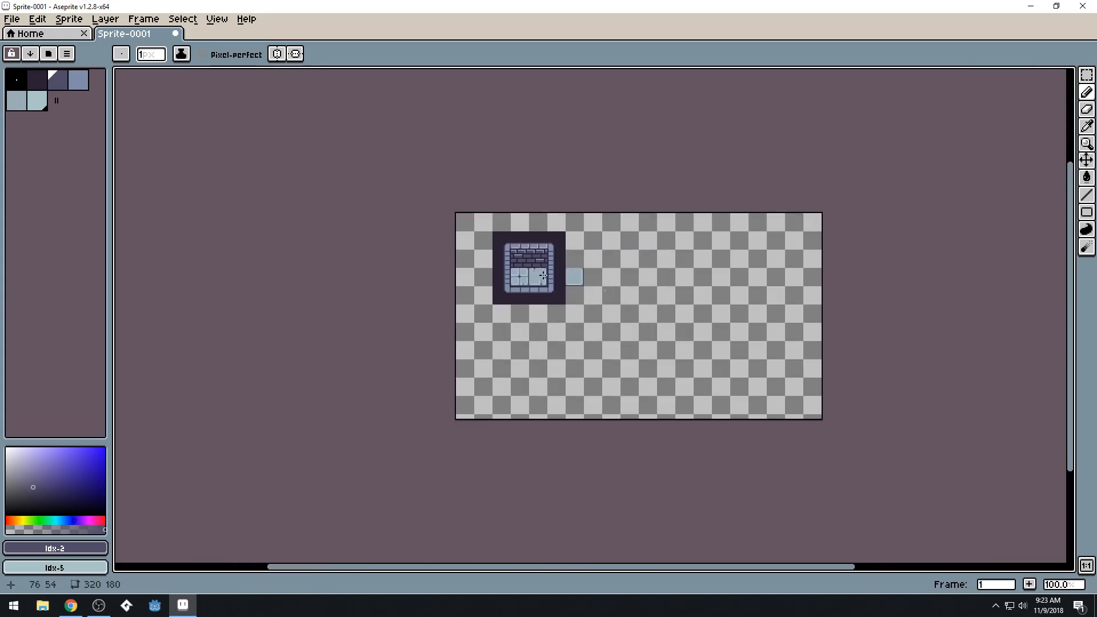
left_click_drag(593, 322, 637, 360)
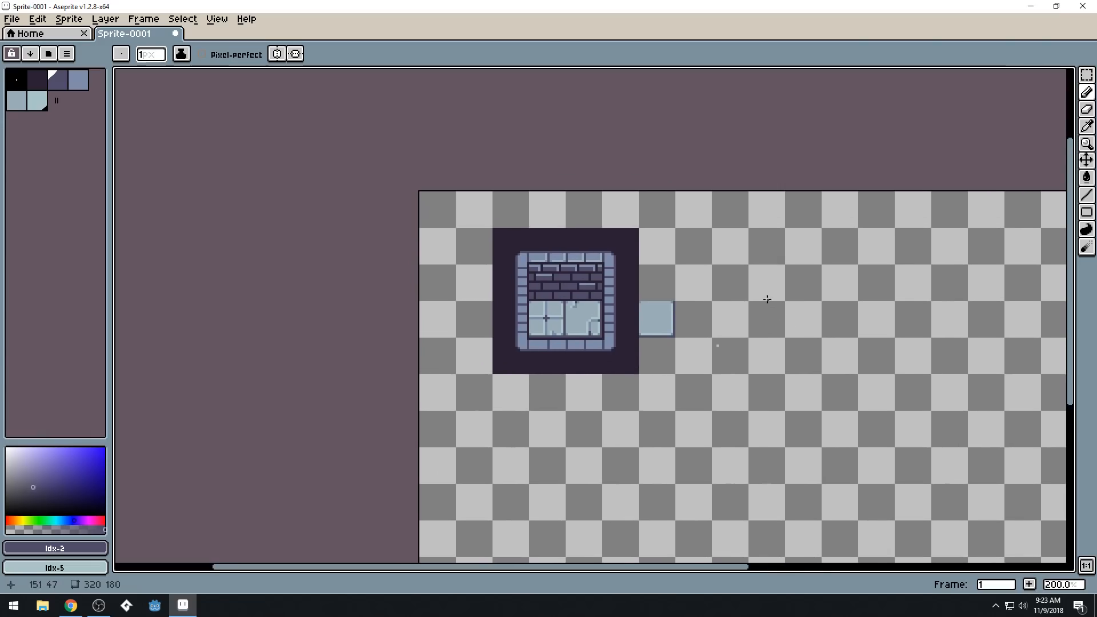
scroll(594, 285, "up", 2)
left_click_drag(568, 388, 667, 415)
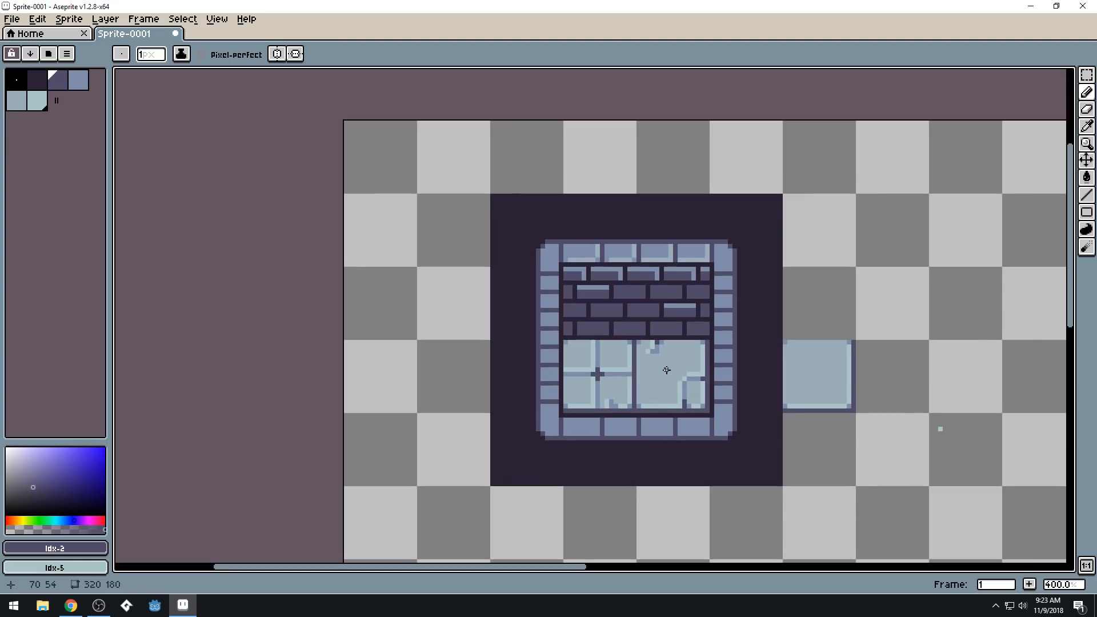
scroll(634, 369, "up", 2)
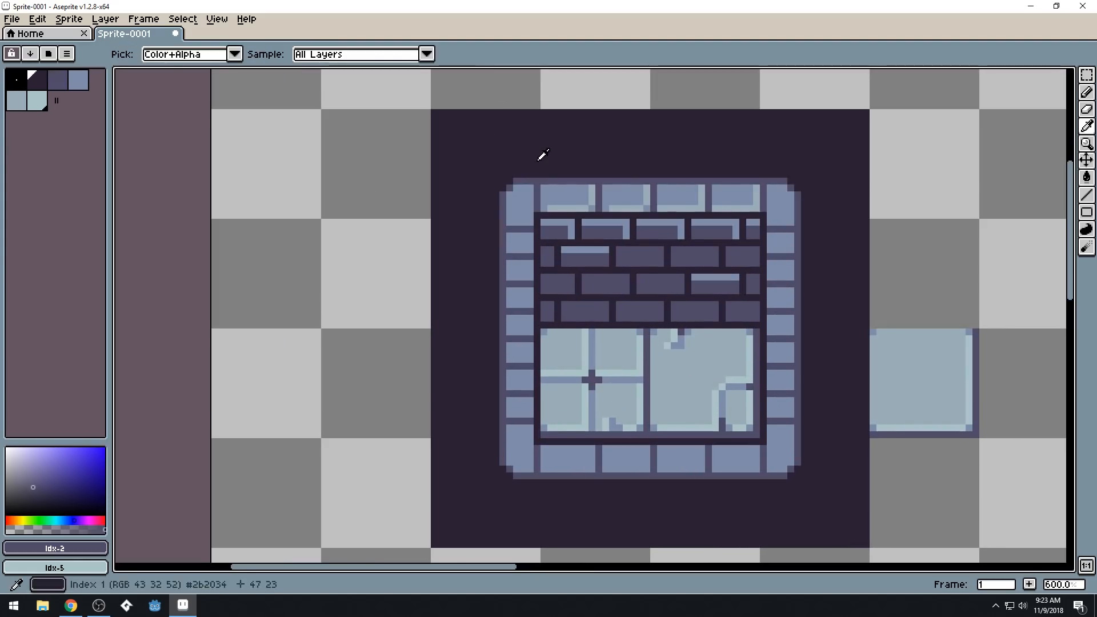
mouse_move(515, 178)
left_mouse_down()
mouse_move(788, 177)
mouse_move(791, 186)
left_mouse_up()
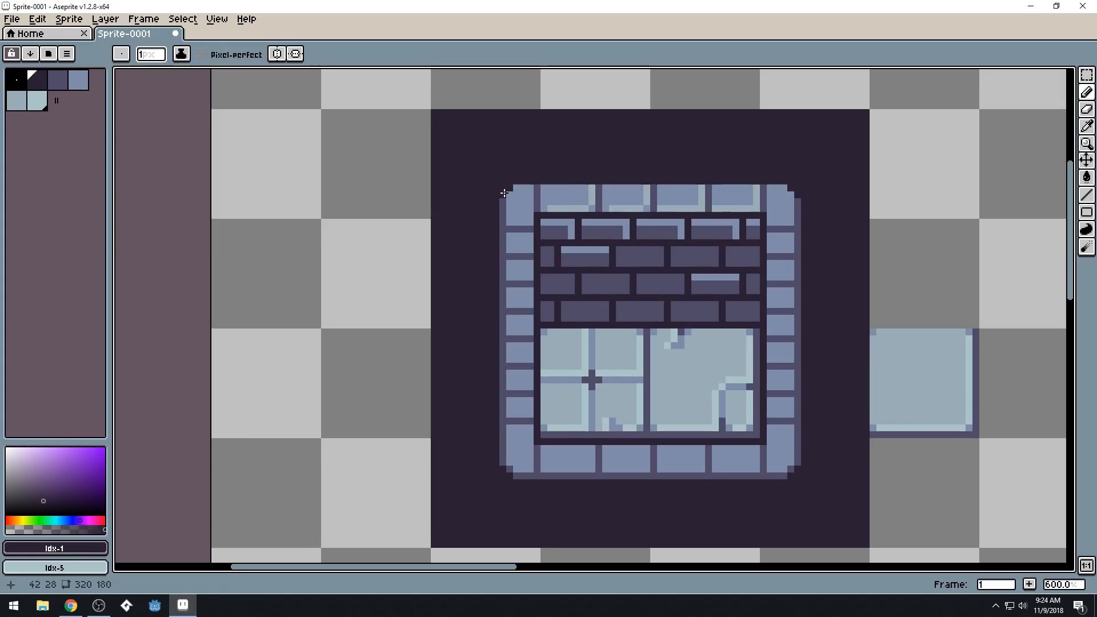
left_click_drag(503, 193, 496, 290)
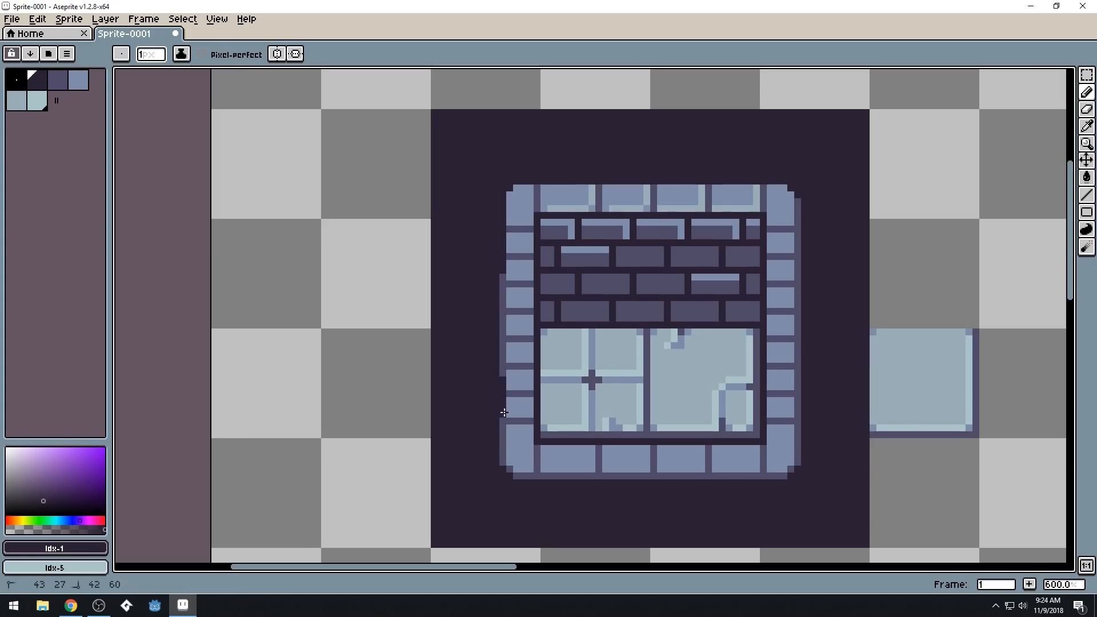
left_click_drag(502, 272, 502, 474)
scroll(691, 400, "down", 5)
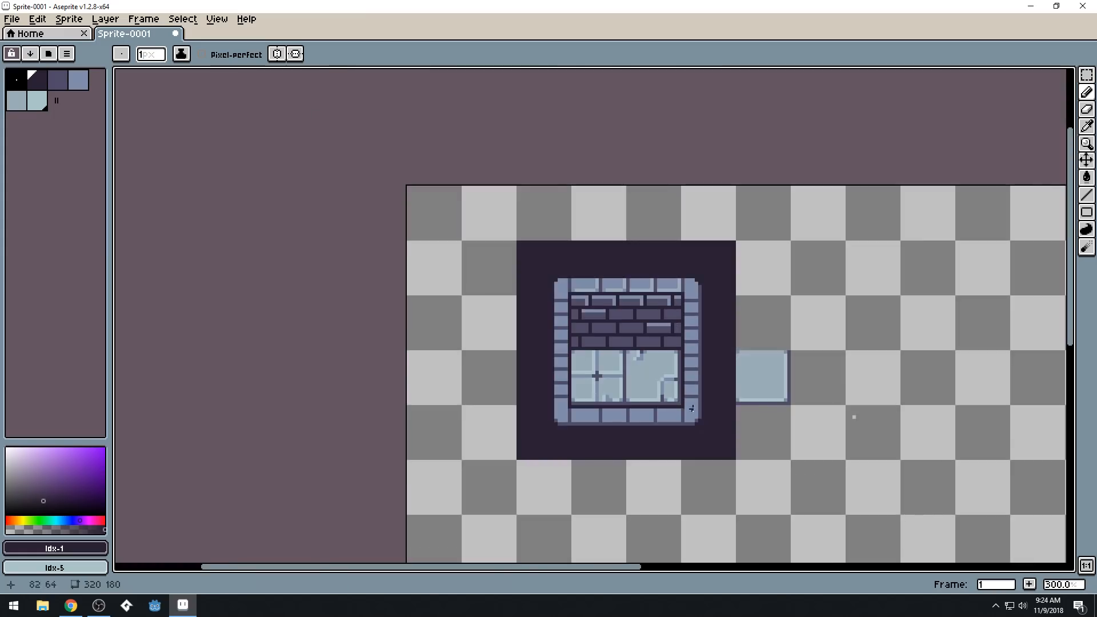
Extend the border's upper and left blocks outward by one pixel with Idx-3, and sample Idx-2
scroll(722, 434, "up", 6)
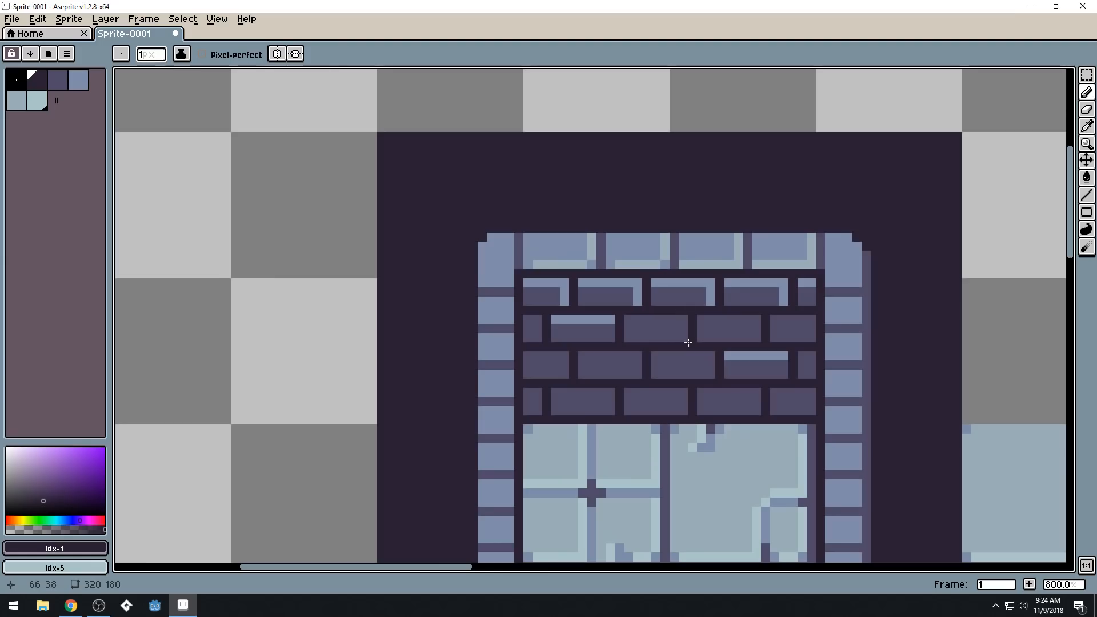
left_click(855, 243, "alt")
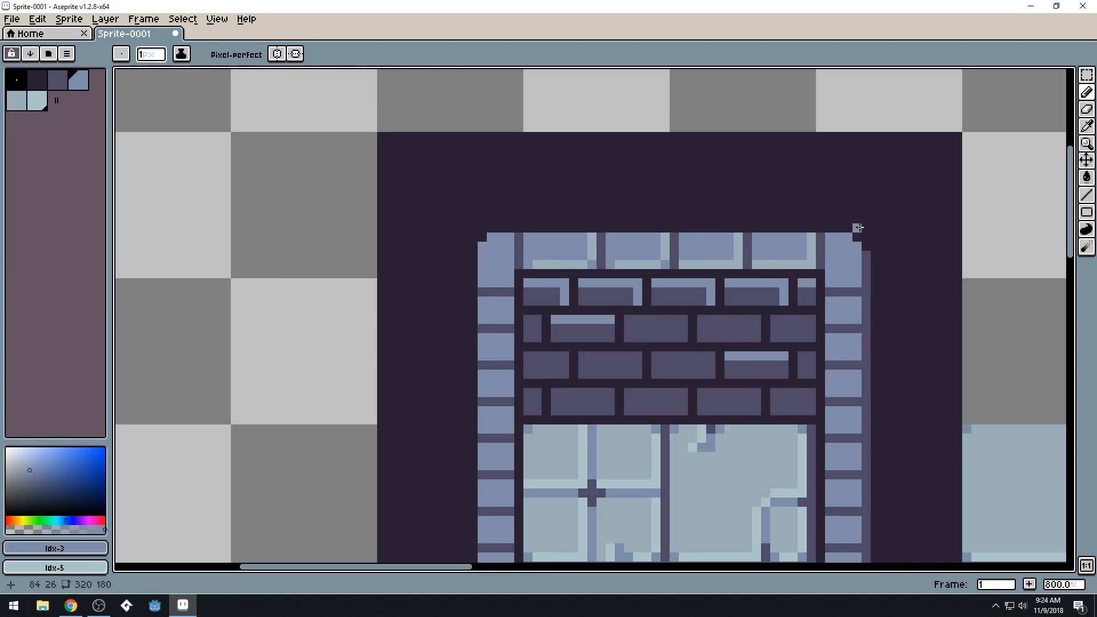
left_click_drag(839, 227, 491, 227)
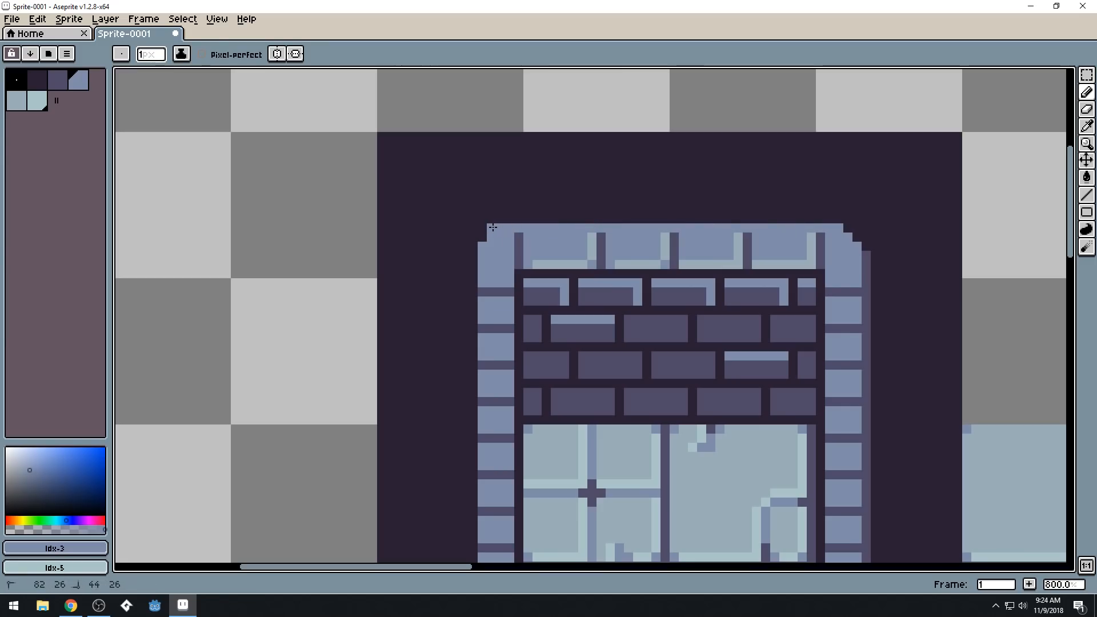
scroll(474, 250, "down", 2)
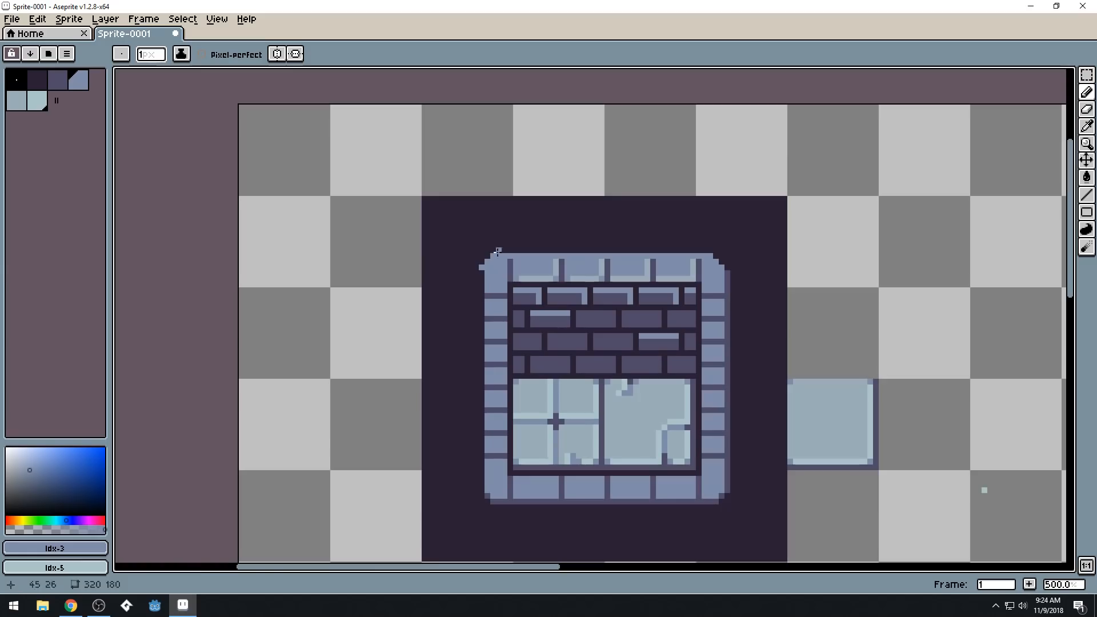
key("alt")
left_click(491, 485)
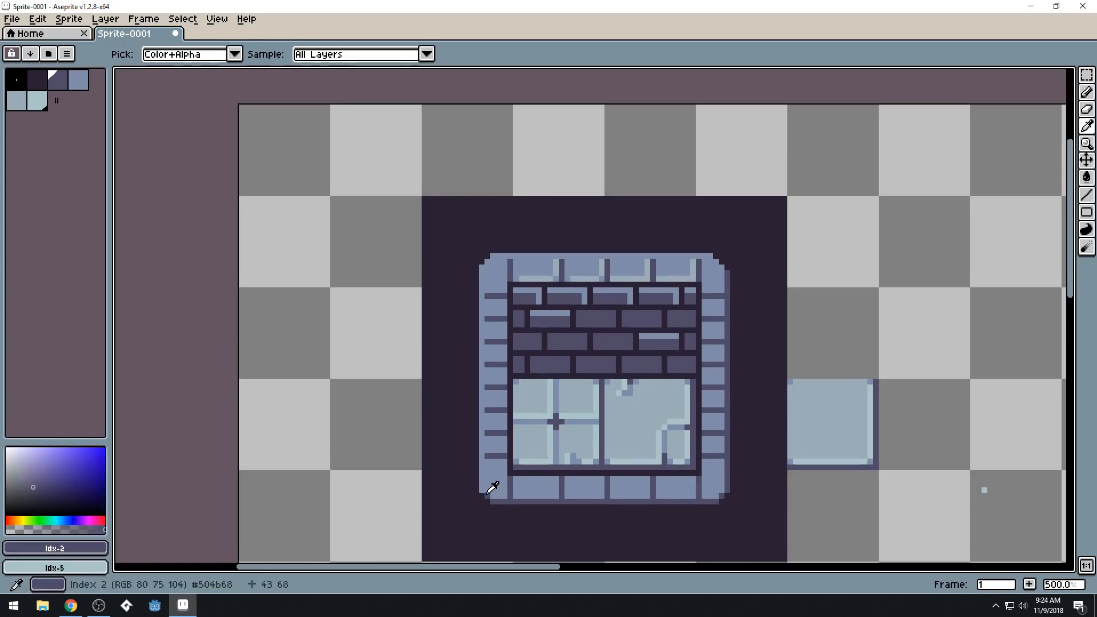
Extend the vertical gaps between the upper border's blocks through the added outer pixel row with Idx-2
scroll(678, 289, "down", 3)
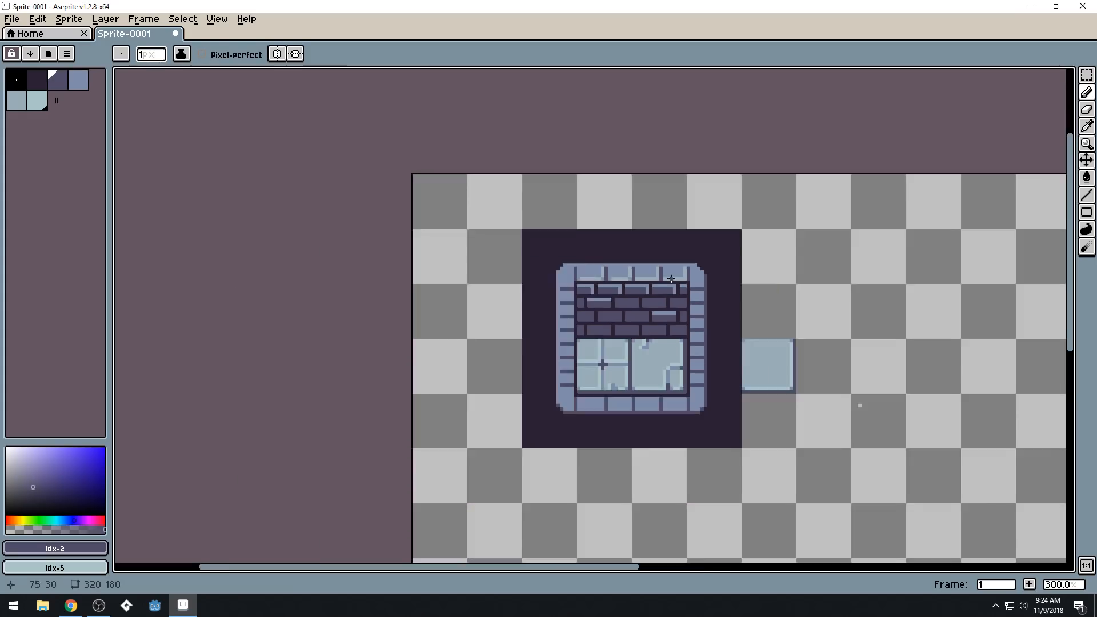
scroll(679, 262, "up", 3)
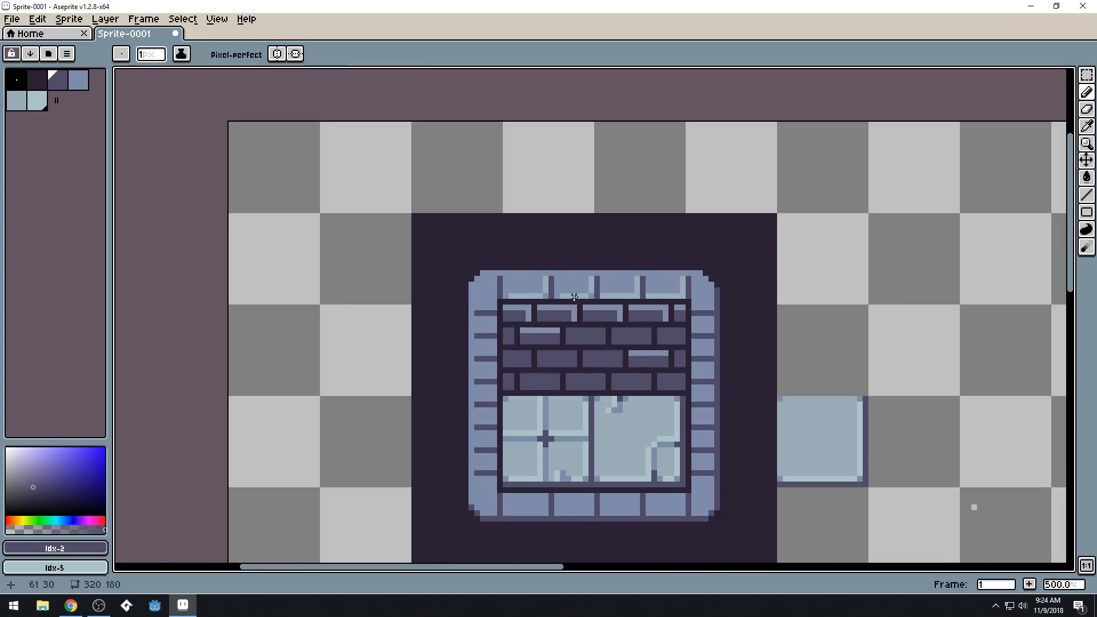
scroll(574, 297, "up", 2)
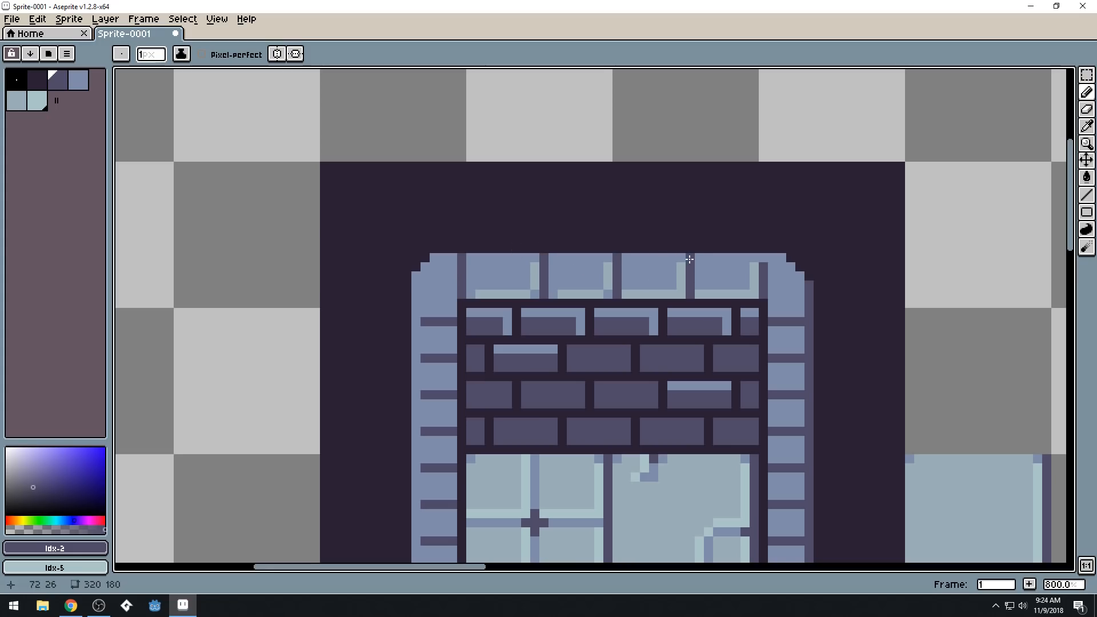
scroll(704, 352, "down", 2)
scroll(741, 302, "down", 3)
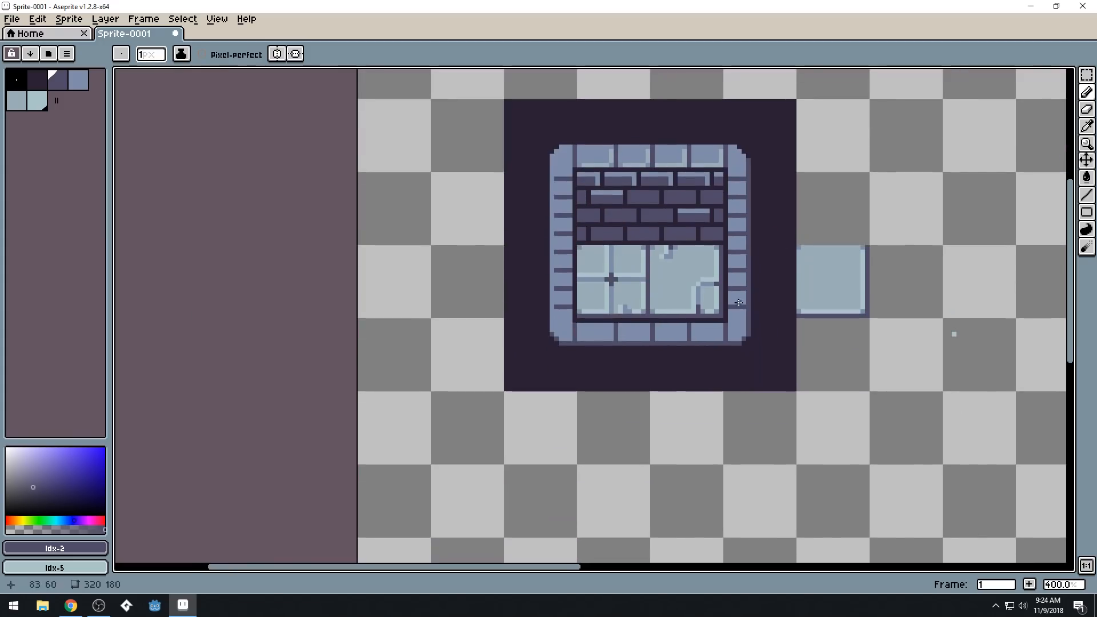
scroll(623, 286, "down", 3)
Extend the horizontal gaps of the left border column to its outer edge with Idx-2
scroll(614, 285, "up", 2)
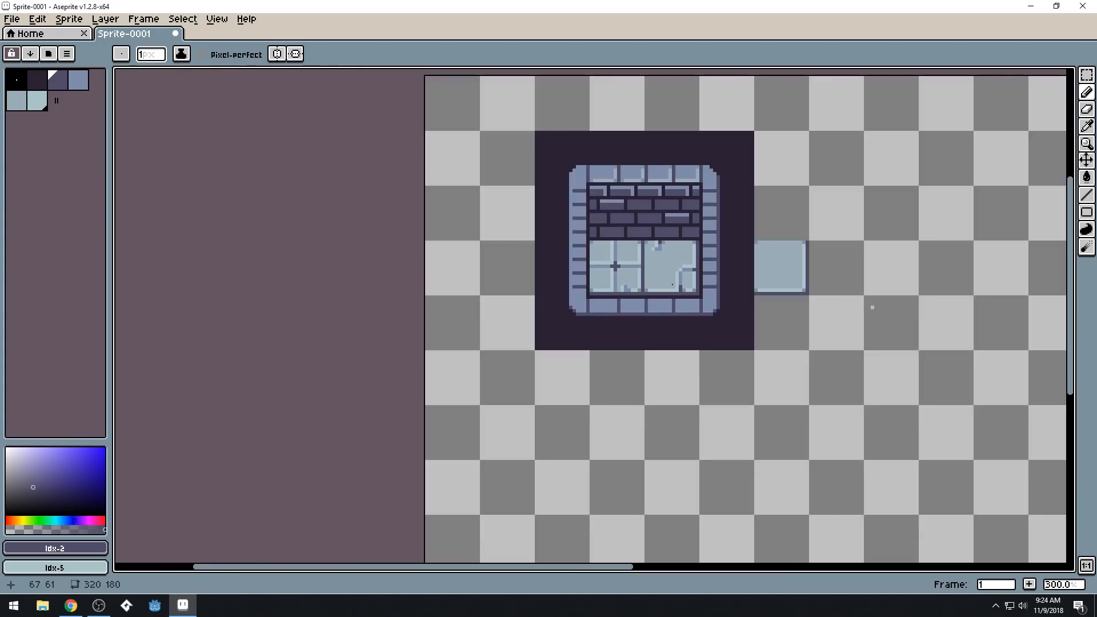
scroll(799, 309, "up", 1)
left_click_drag(800, 309, 750, 394)
scroll(423, 388, "up", 3)
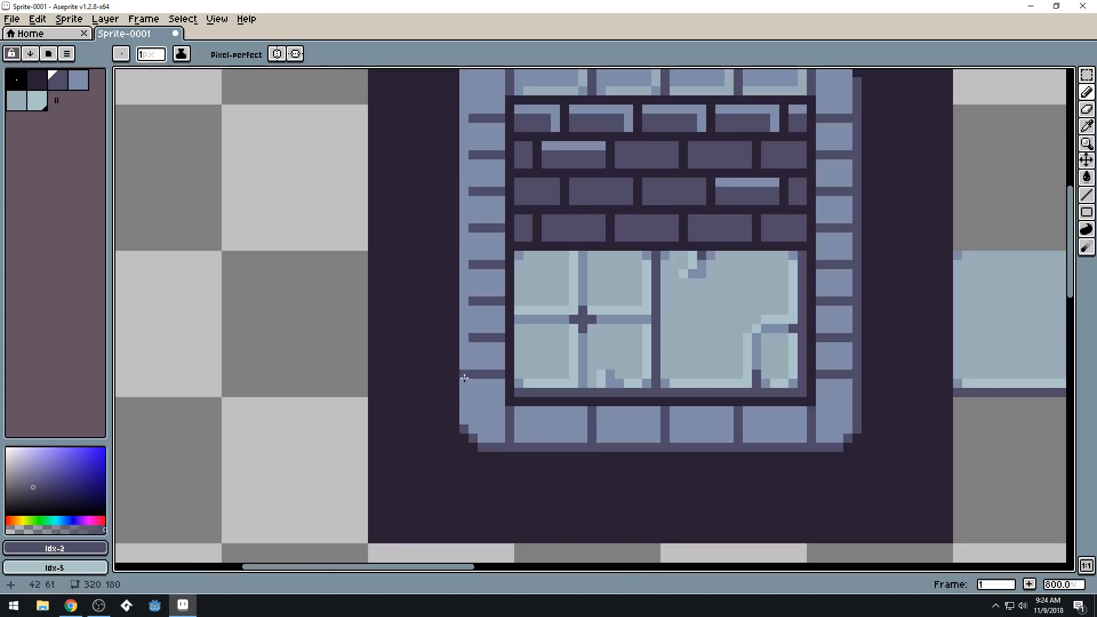
left_click(466, 302)
left_click(463, 265)
left_click(467, 229)
left_click(466, 192)
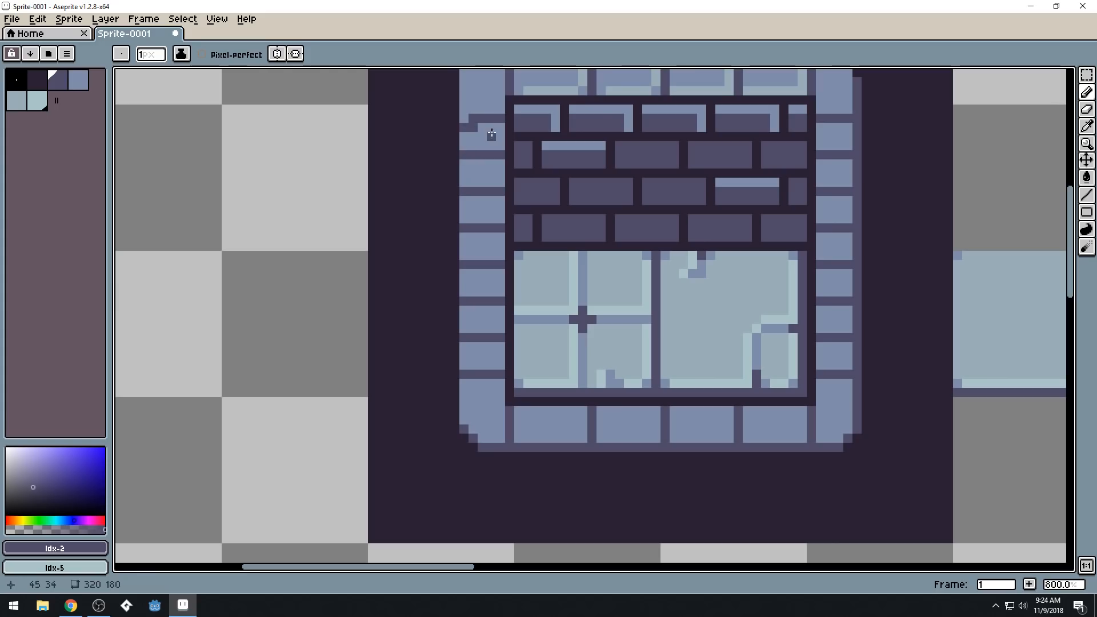
Cover the stray pixels below the left column's uppermost gap with Idx-3 and extend that gap to the outer edge with Idx-2
left_click(493, 128, "alt")
mouse_move(473, 127)
left_mouse_down()
mouse_move(464, 127)
mouse_move(518, 261)
left_mouse_up()
left_click(474, 117, "alt")
left_click(461, 119)
scroll(538, 323, "down", 3)
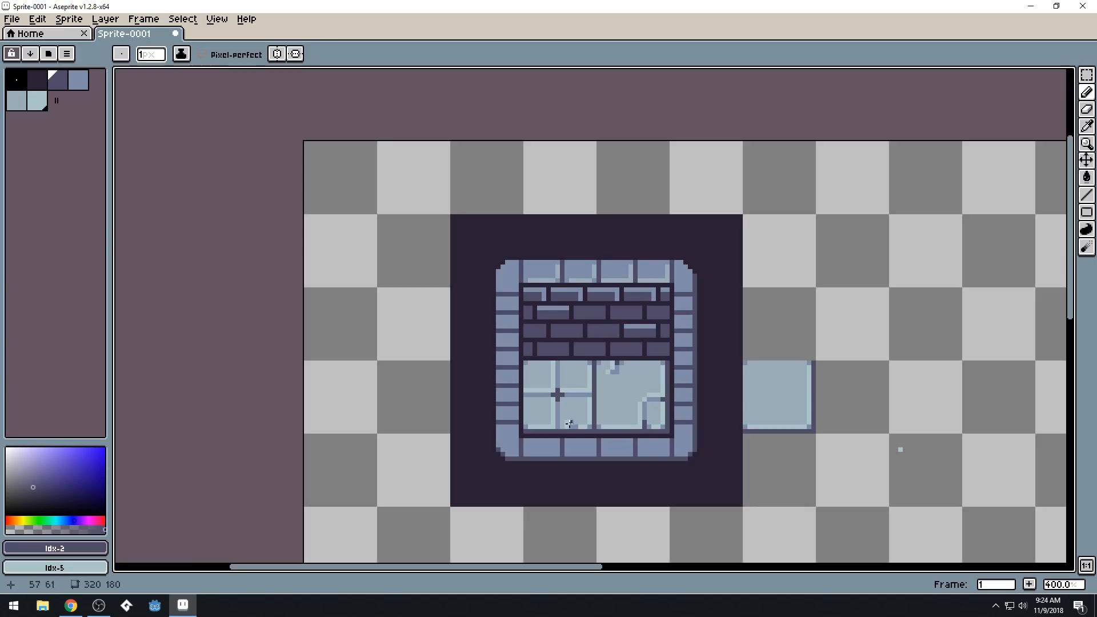
Extend the right-edge highlights of the upper border's first two blocks to the upper edge with Idx-4, restoring the stray pixel with Idx-3
scroll(572, 294, "up", 5)
left_click(478, 311, "alt")
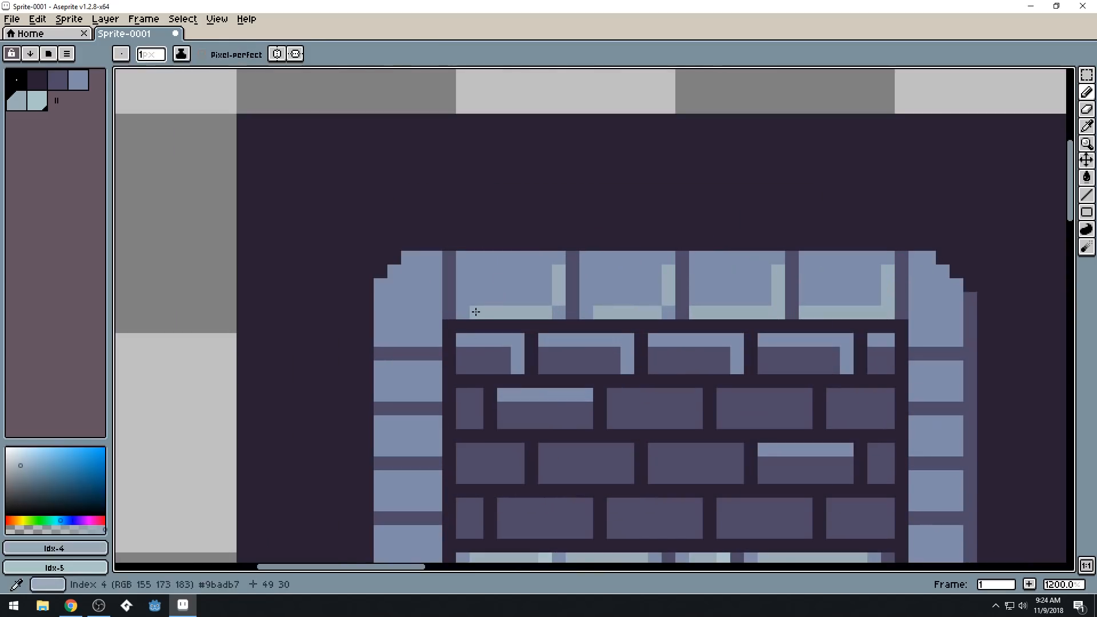
left_click(559, 257)
left_click(669, 257)
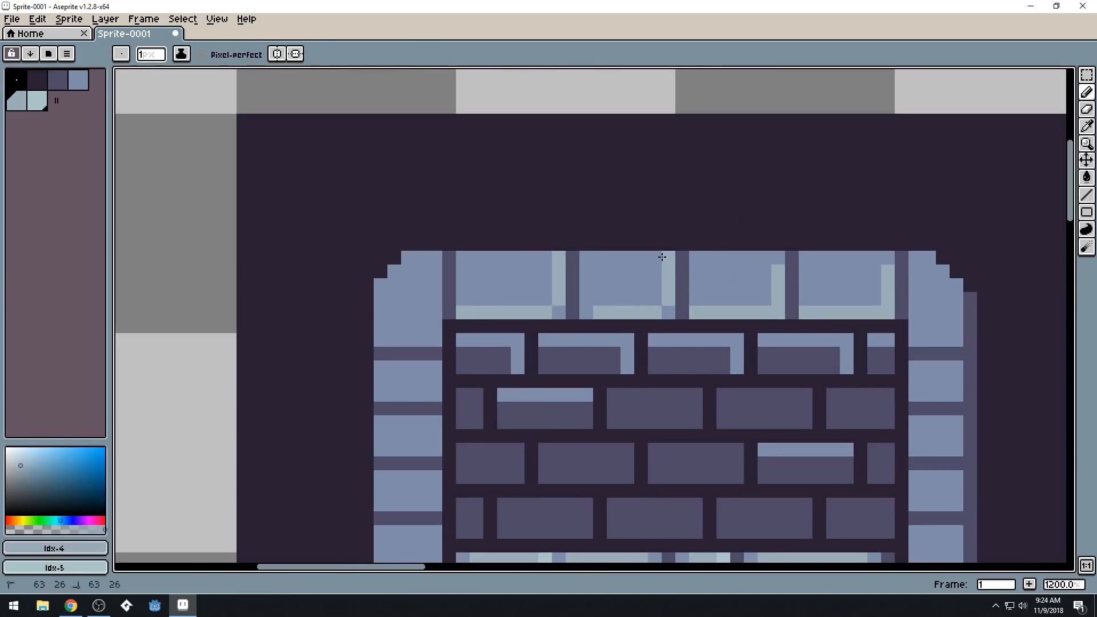
left_click(484, 289, "alt")
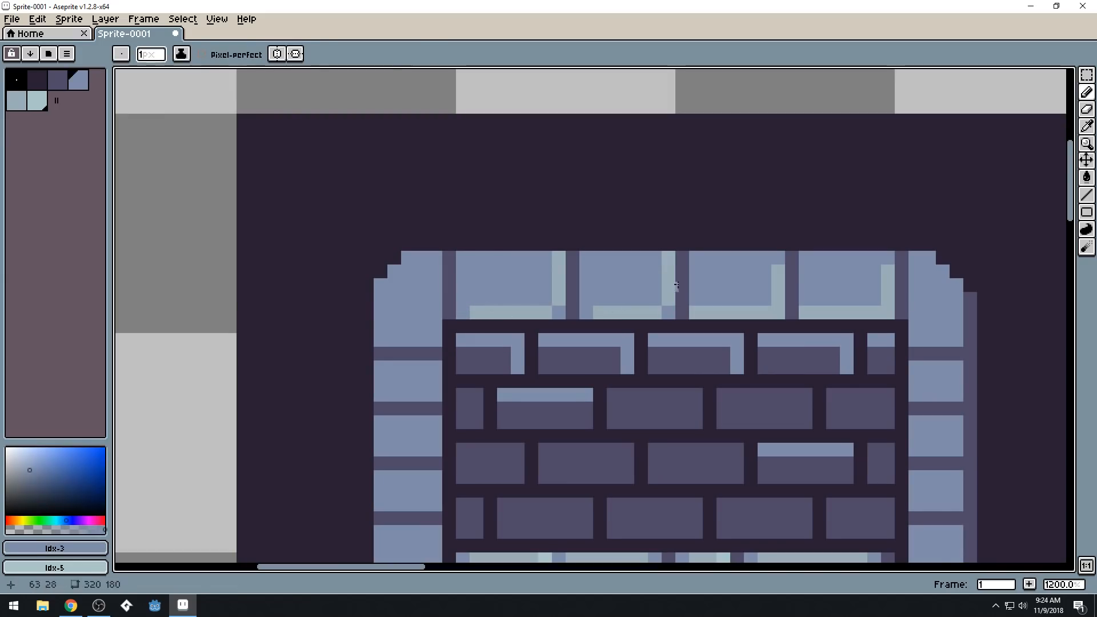
Extend the right-edge highlights of the upper border's third and fourth blocks to the upper edge with Idx-4
left_click(786, 278, "alt")
left_click(778, 257)
left_click(882, 261)
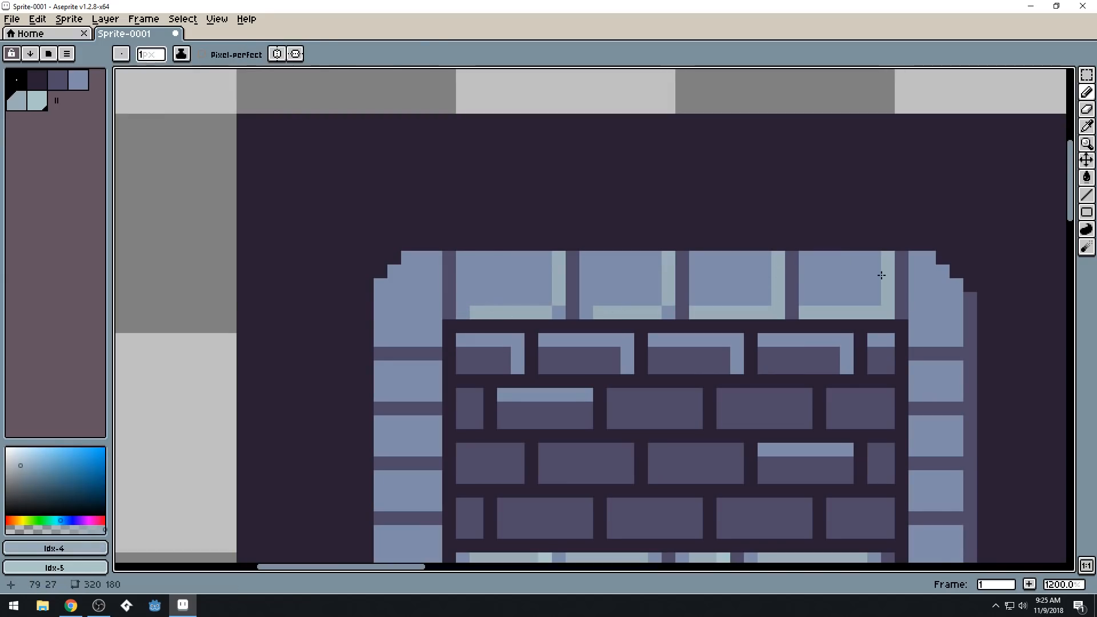
Repaint the uppermost highlight pixels of the upper border's third and fourth blocks with Idx-3, and undo the last pencil stroke
left_click(874, 268, "alt")
left_click(887, 258)
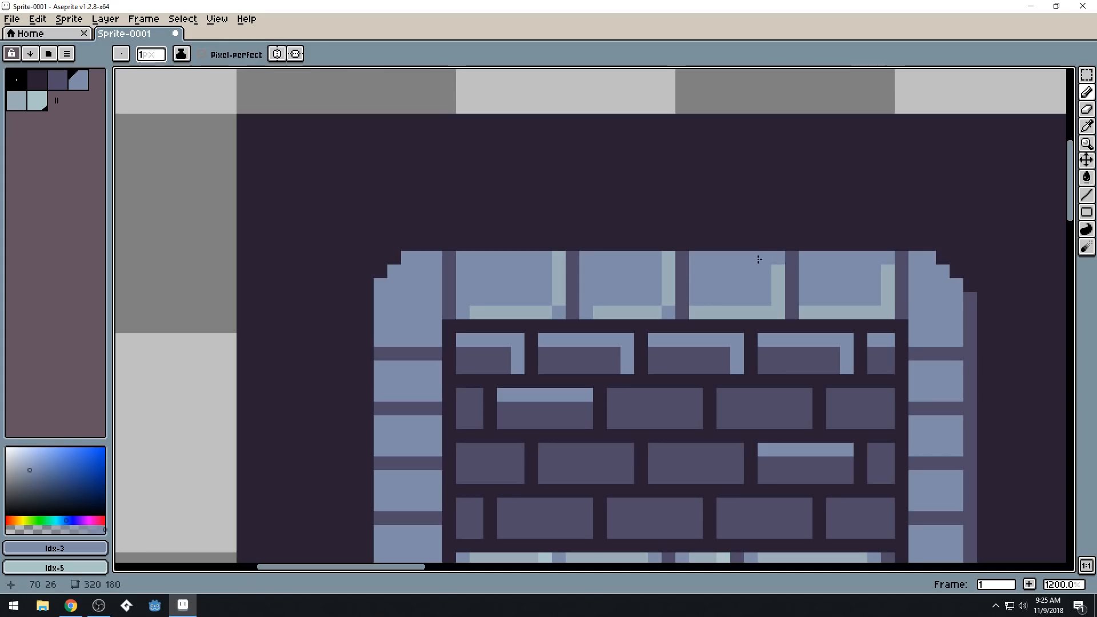
scroll(607, 208, "down", 5)
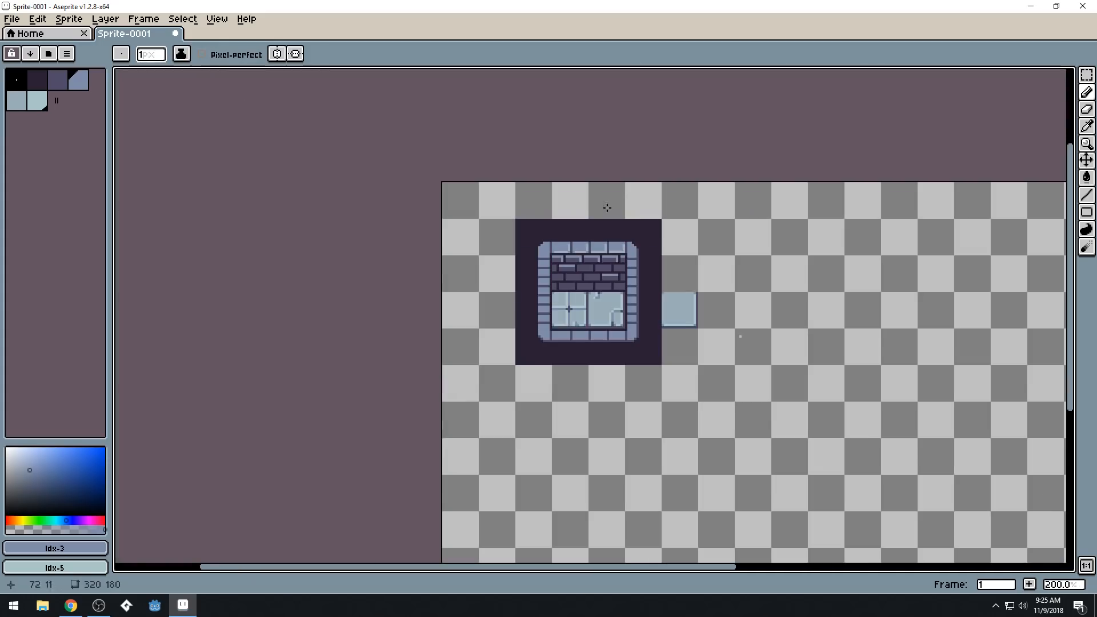
key("ctrl+z")
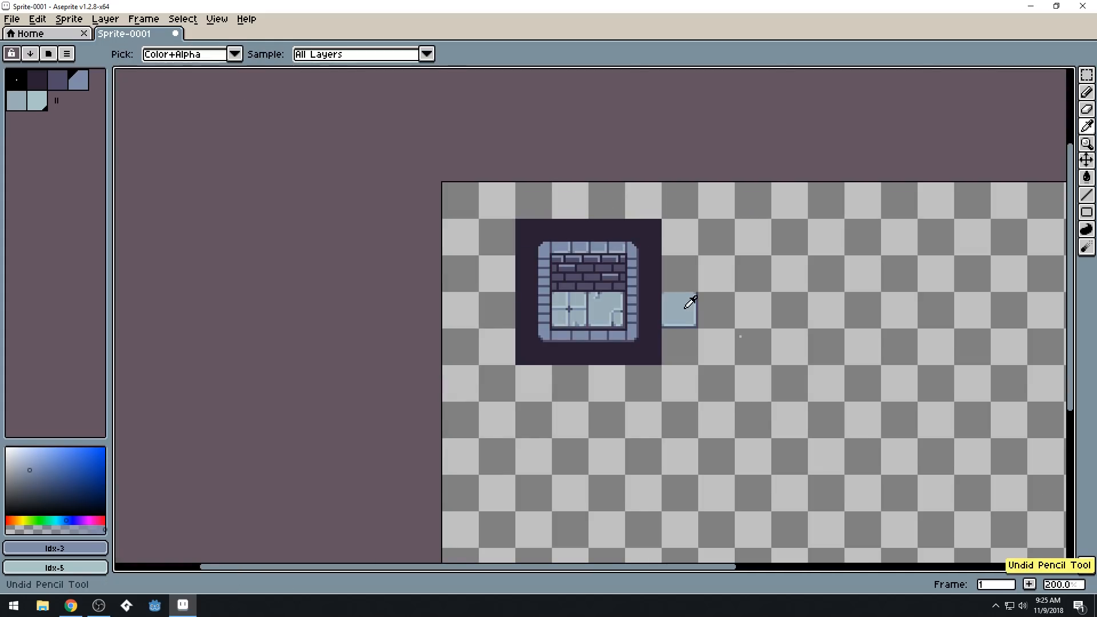
key("b")
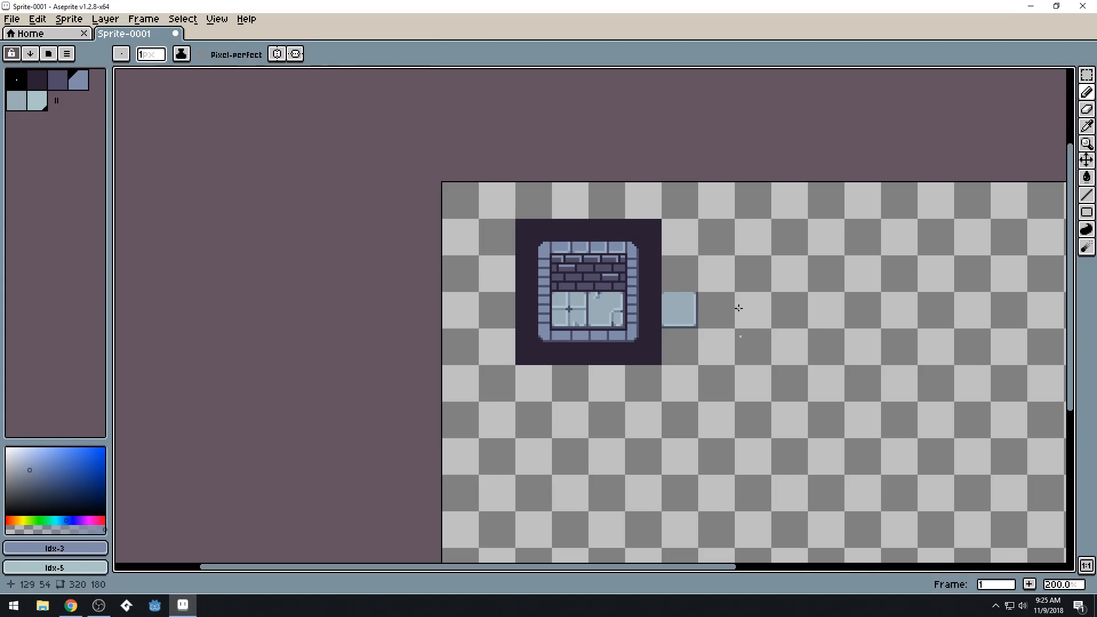
Paint over the outermost pixel row of the upper block border with Idx-1 to make the border thinner
scroll(737, 307, "down", 1)
scroll(729, 307, "up", 1)
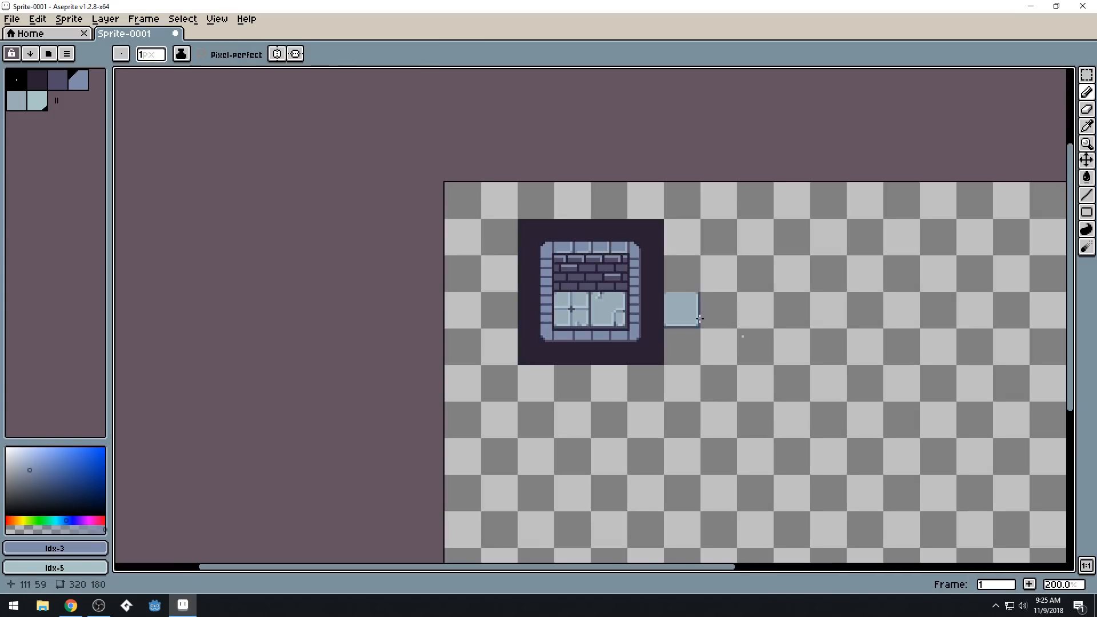
scroll(626, 288, "up", 1)
scroll(588, 251, "up", 2)
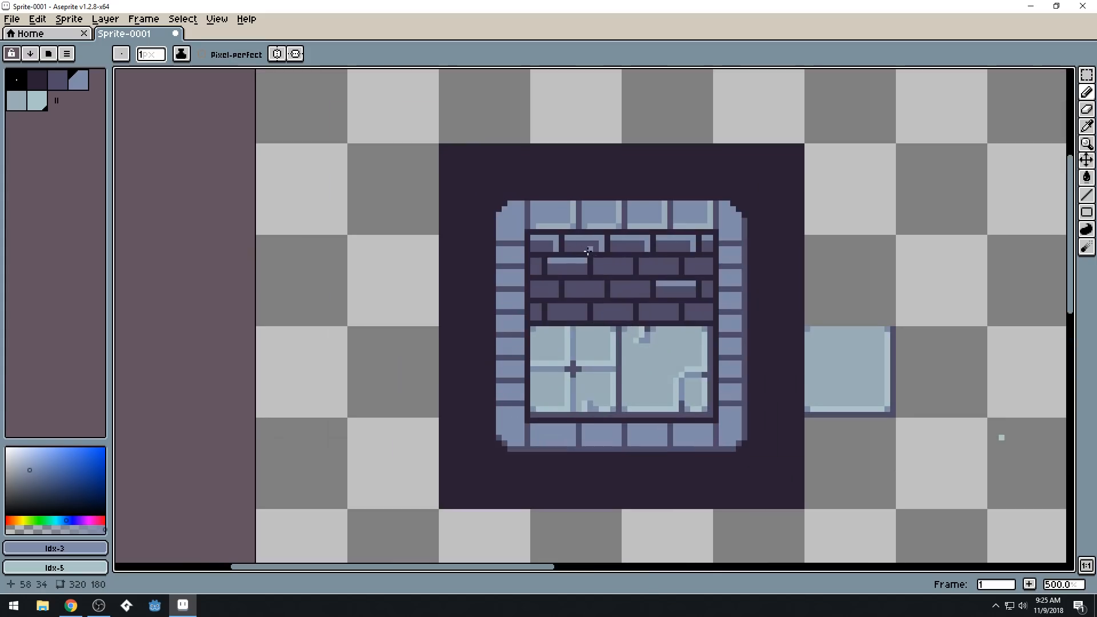
key("i")
left_click(752, 193)
key("b")
left_click_drag(734, 204, 499, 204)
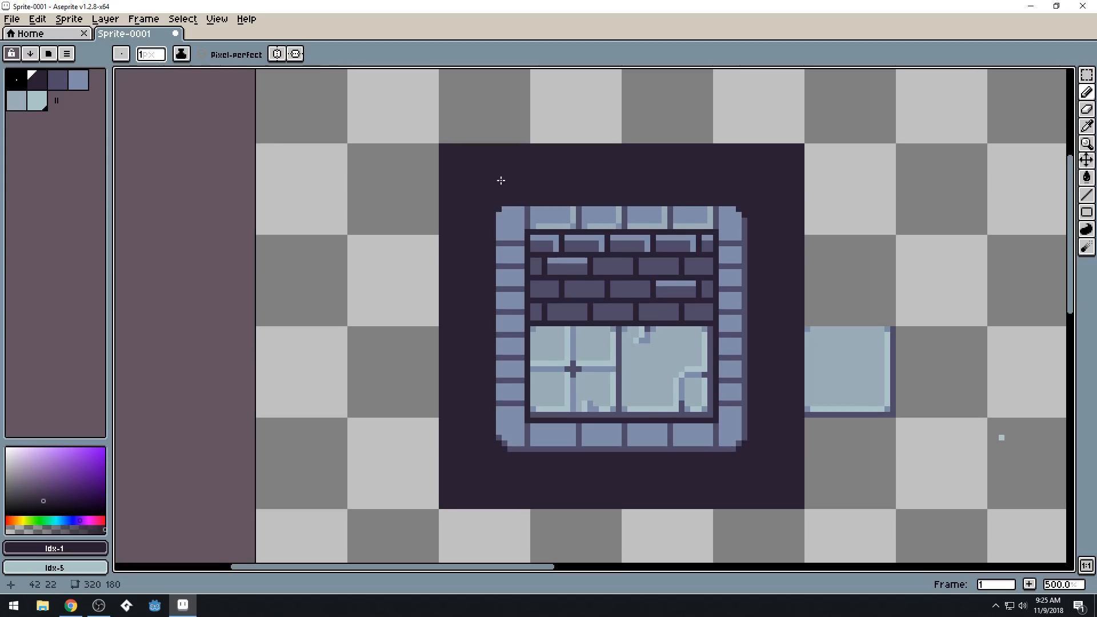
Paint over the outermost pixel column of the left block border with Idx-1
scroll(501, 189, "down", 4)
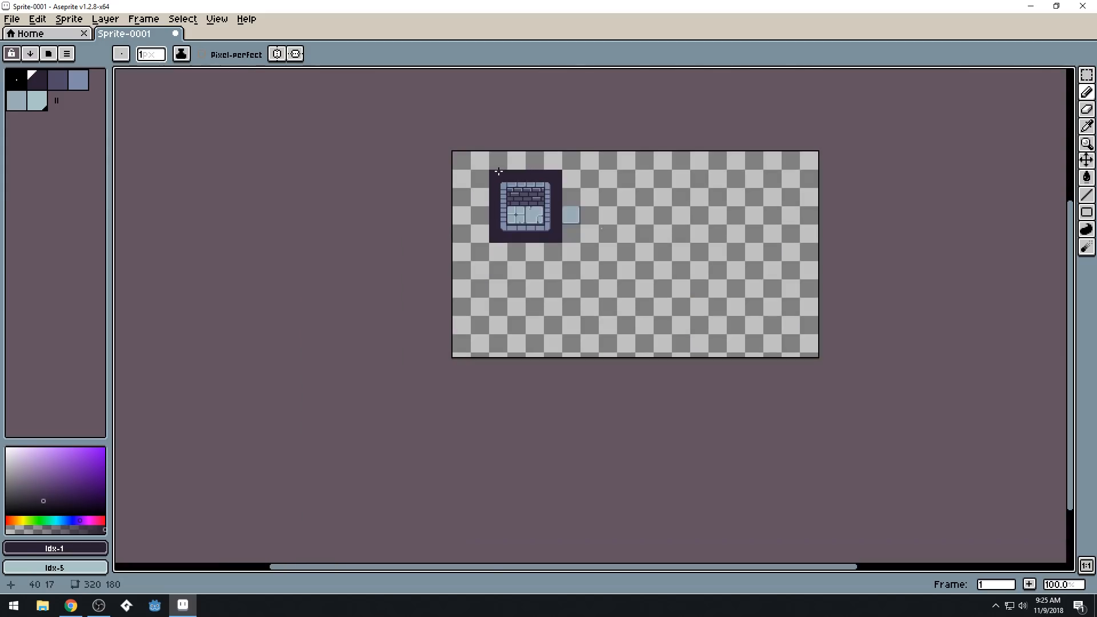
scroll(498, 171, "up", 3)
mouse_move(507, 218)
left_mouse_down()
mouse_move(501, 426)
mouse_move(509, 403)
left_mouse_up()
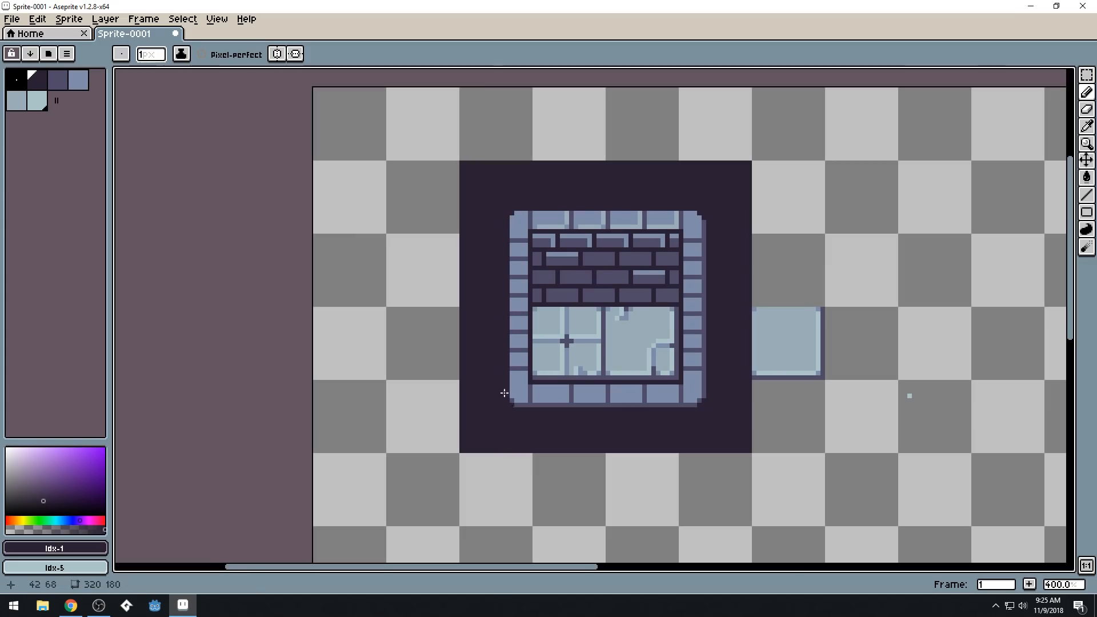
scroll(457, 292, "down", 3)
scroll(496, 290, "up", 2)
left_click_drag(503, 297, 619, 314)
scroll(630, 319, "down", 1)
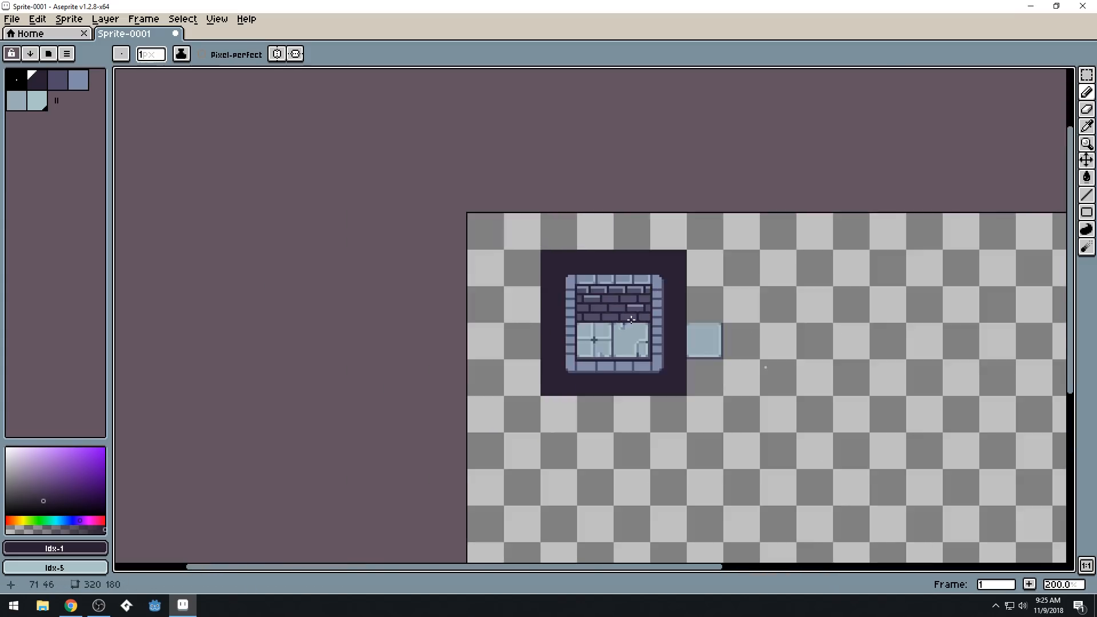
scroll(682, 351, "down", 1)
scroll(682, 353, "up", 1)
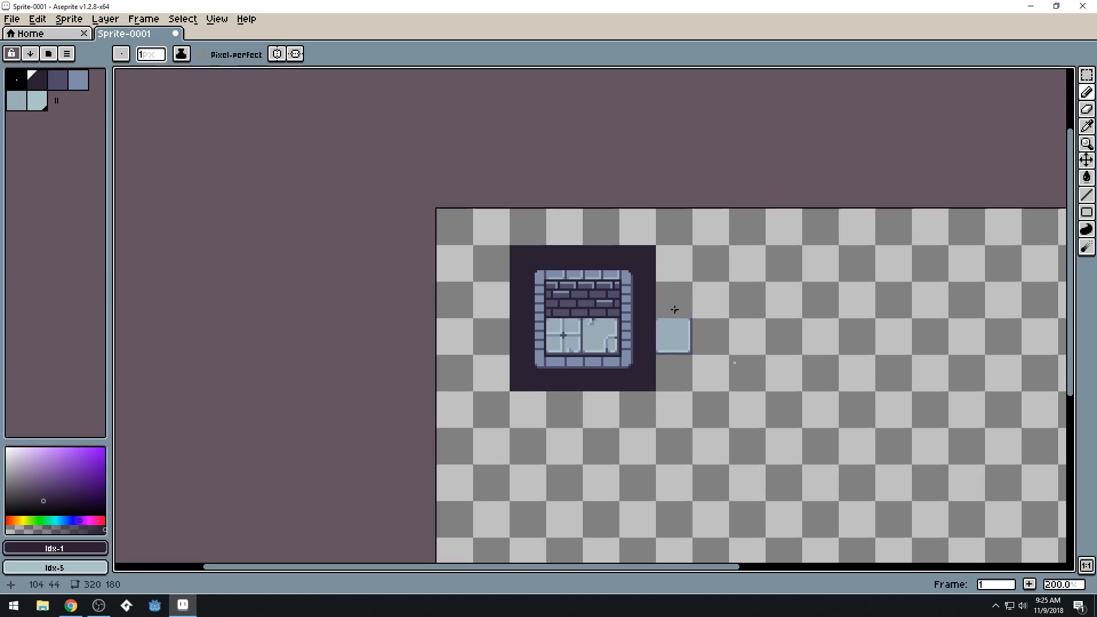
Highlight the inner vertical edge and lower edge of the upper-left corner block with Idx-4, undoing misplaced strokes
scroll(579, 286, "up", 7)
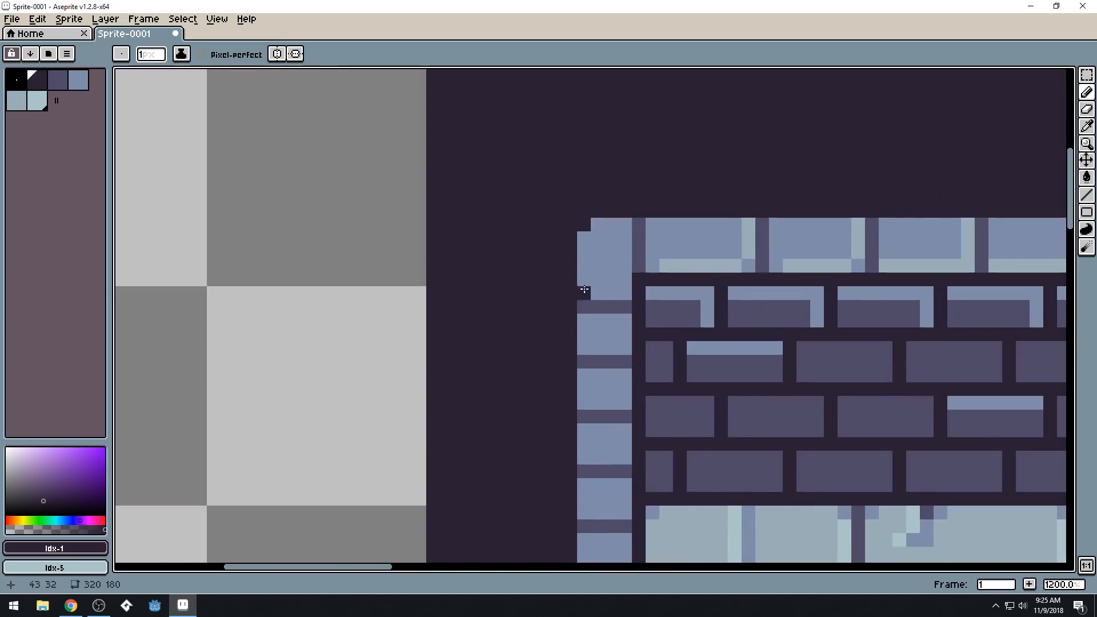
key("alt")
left_click(697, 260)
left_click(624, 224)
left_click(628, 264)
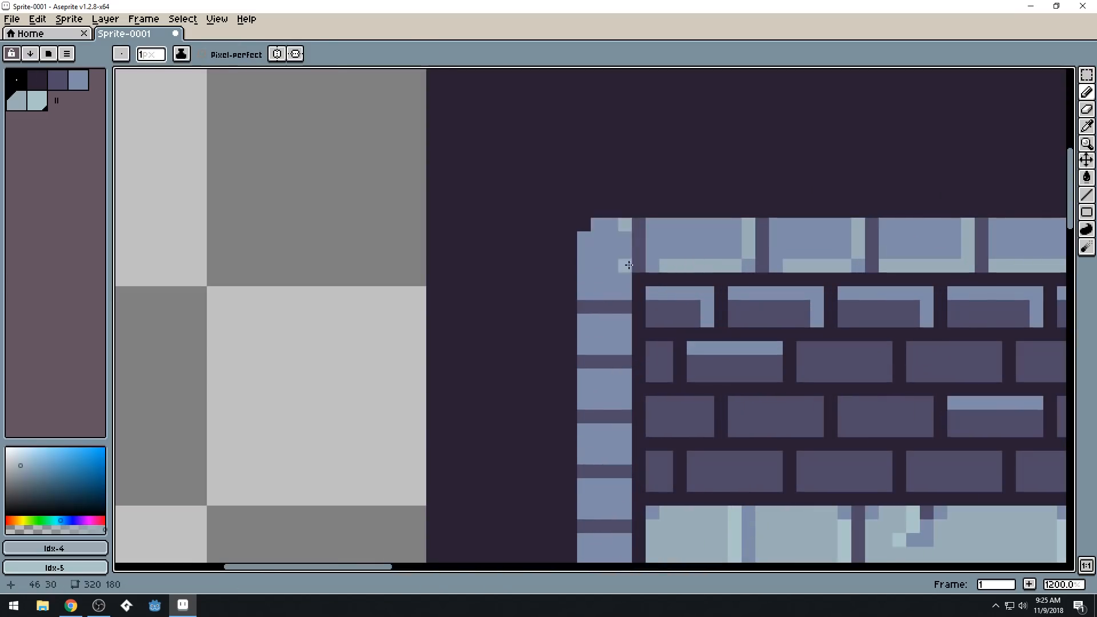
mouse_move(627, 260)
left_mouse_down()
mouse_move(625, 293)
mouse_move(625, 232)
left_mouse_up()
key("ctrl+z")
key("ctrl+z")
left_click(616, 288)
Highlight the right and lower edges of the three left-column blocks below the corner with Idx-4
left_click(645, 320)
left_click_drag(606, 345, 584, 347)
left_click_drag(618, 403, 580, 403)
mouse_move(661, 444)
left_mouse_down()
mouse_move(669, 358)
mouse_move(608, 327)
mouse_move(605, 314)
mouse_move(573, 335)
left_mouse_up()
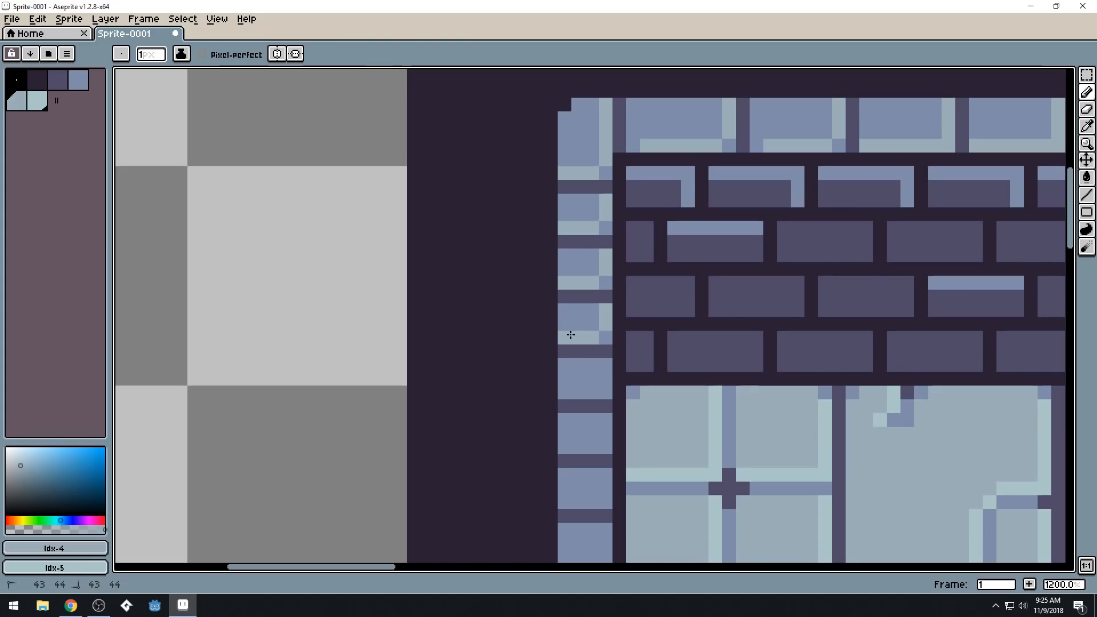
Highlight the right and lower edges of the remaining left-column blocks and the lower-left corner block with Idx-4
scroll(588, 296, "down", 6)
scroll(624, 350, "up", 6)
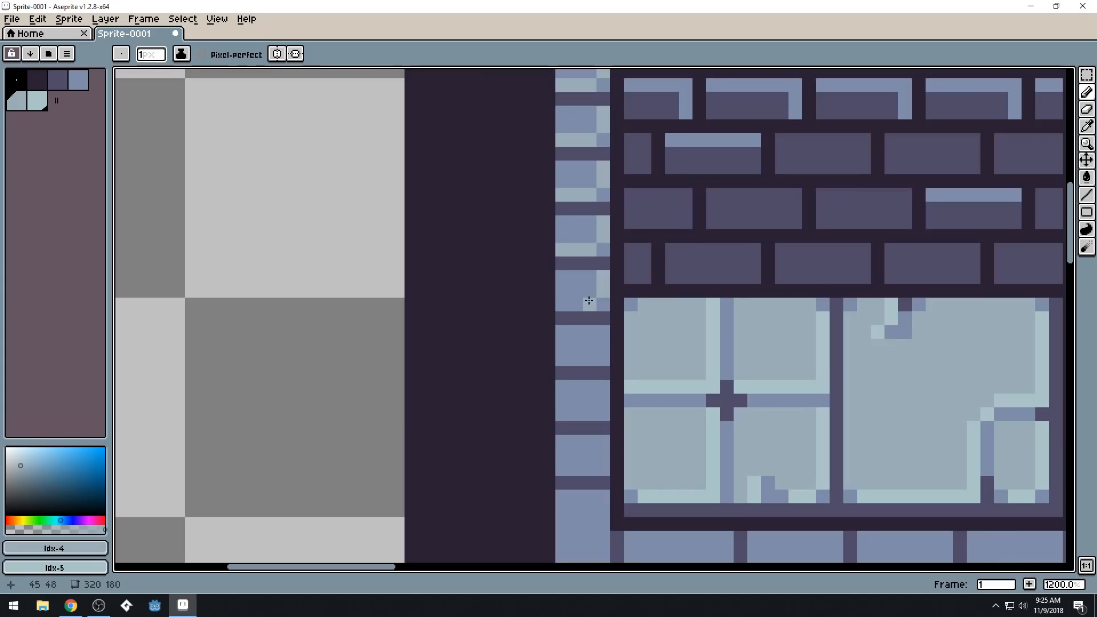
mouse_move(589, 359)
left_mouse_down()
mouse_move(562, 359)
mouse_move(597, 384)
mouse_move(599, 402)
mouse_move(589, 415)
mouse_move(562, 415)
left_mouse_up()
scroll(592, 448, "down", 2)
mouse_move(604, 336)
left_mouse_down()
mouse_move(563, 361)
mouse_move(590, 409)
mouse_move(601, 386)
mouse_move(600, 432)
left_mouse_up()
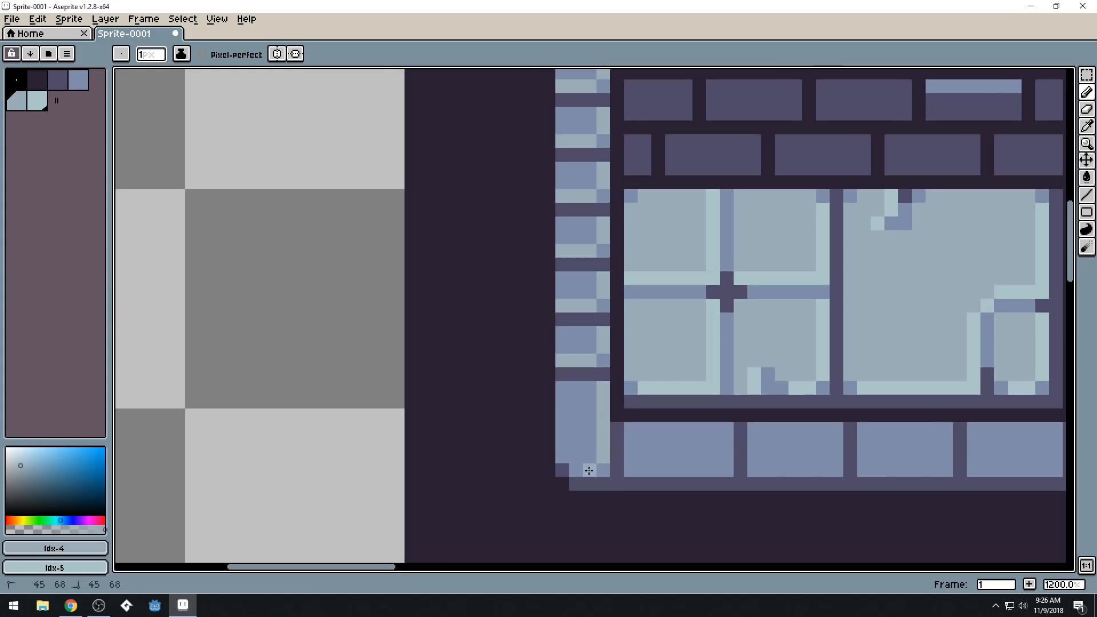
Highlight the right and lower edges of the lower border's first two blocks with Idx-4
left_click(639, 433)
mouse_move(726, 428)
left_mouse_down()
mouse_move(726, 459)
mouse_move(713, 470)
mouse_move(627, 469)
left_mouse_up()
left_click_drag(895, 452, 660, 394)
left_click(603, 373)
mouse_move(603, 373)
left_mouse_down()
mouse_move(590, 413)
mouse_move(520, 410)
left_mouse_up()
Highlight the right and lower edges of the lower border's third and fourth blocks with Idx-4
left_click(702, 374)
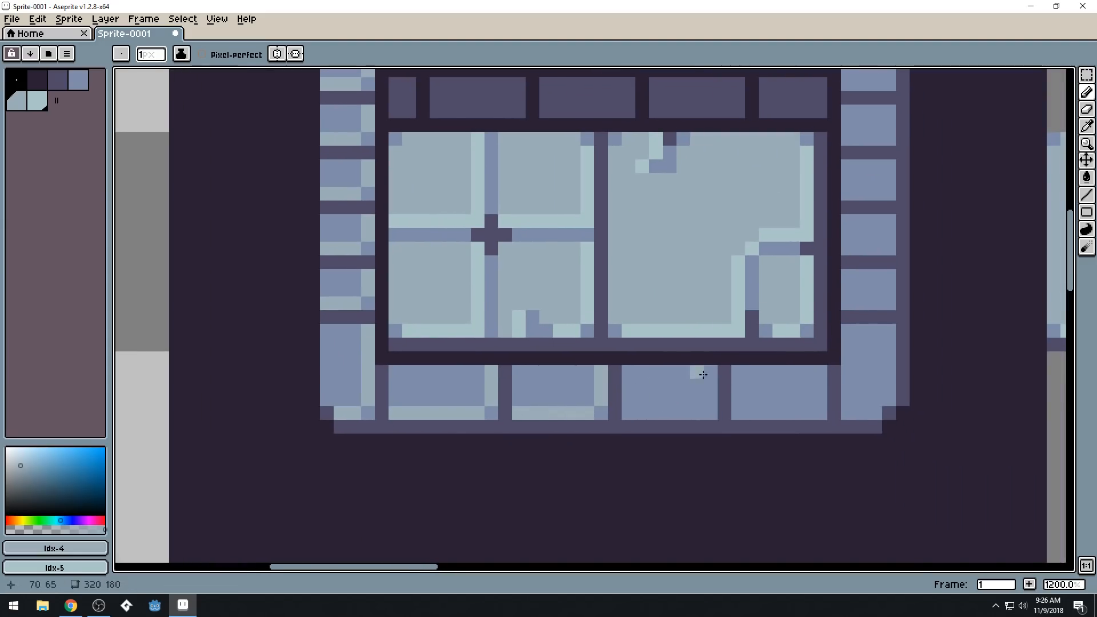
mouse_move(714, 384)
left_mouse_down()
mouse_move(698, 412)
mouse_move(623, 412)
left_mouse_up()
left_click(808, 391)
mouse_move(820, 386)
left_mouse_down()
mouse_move(820, 413)
mouse_move(737, 412)
left_mouse_up()
Highlight the right and lower edges of the lower-right corner block and the right-column block directly above it with Idx-4
mouse_move(888, 350)
left_mouse_down()
mouse_move(790, 361)
mouse_move(791, 352)
mouse_move(777, 428)
mouse_move(749, 427)
left_mouse_up()
mouse_move(789, 290)
left_mouse_down()
mouse_move(779, 314)
mouse_move(756, 314)
mouse_move(759, 302)
left_mouse_up()
left_click_drag(818, 251, 825, 313)
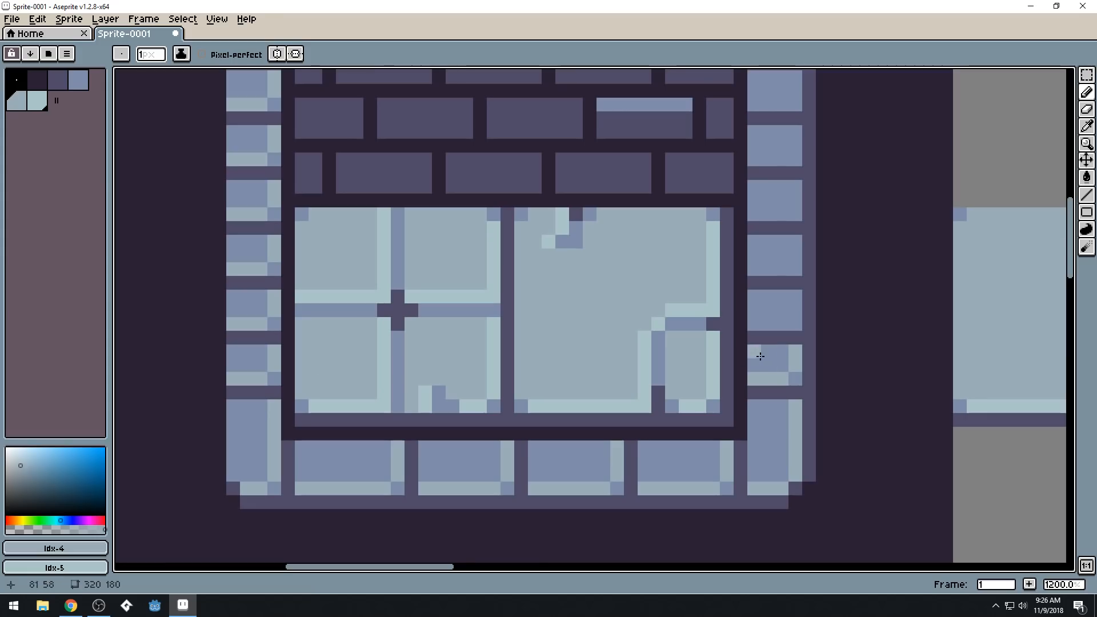
Copy the highlighted small block of the right column onto each plain block above it, up to the corner block
key("m")
left_click_drag(757, 353, 802, 386)
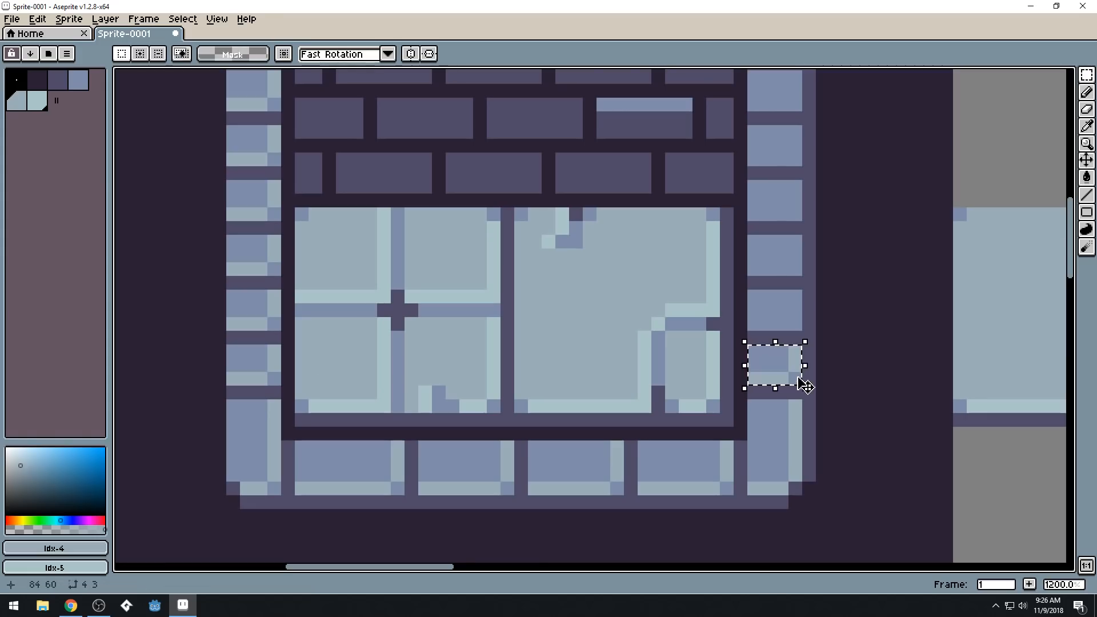
left_click_drag(823, 350, 783, 215)
left_click_drag(863, 188, 808, 328)
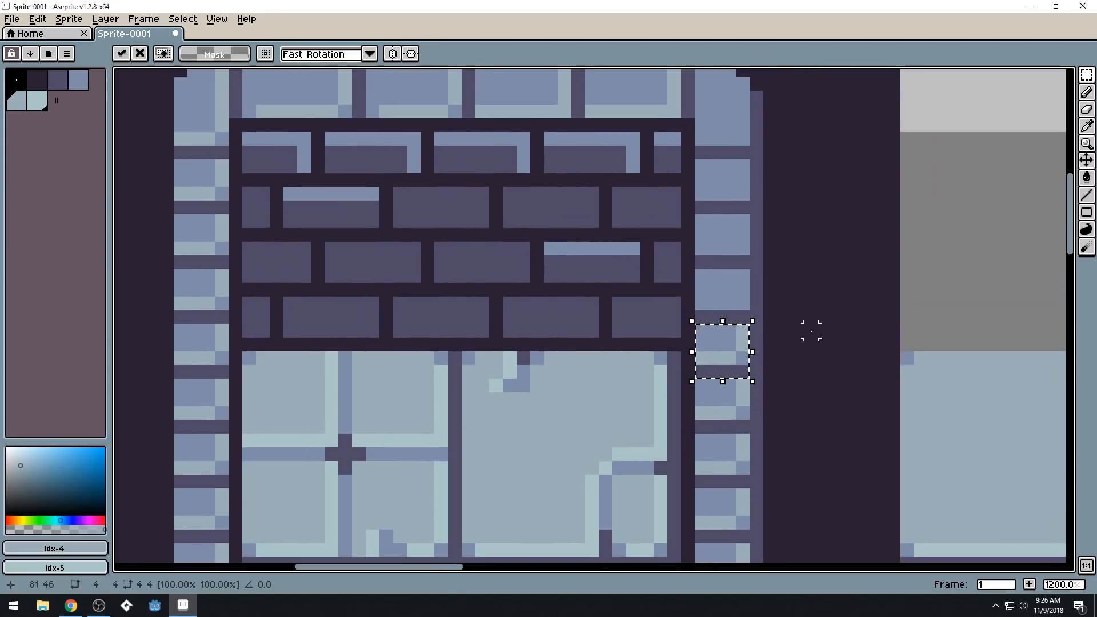
left_click_drag(741, 343, 731, 183)
scroll(774, 189, "up", 3)
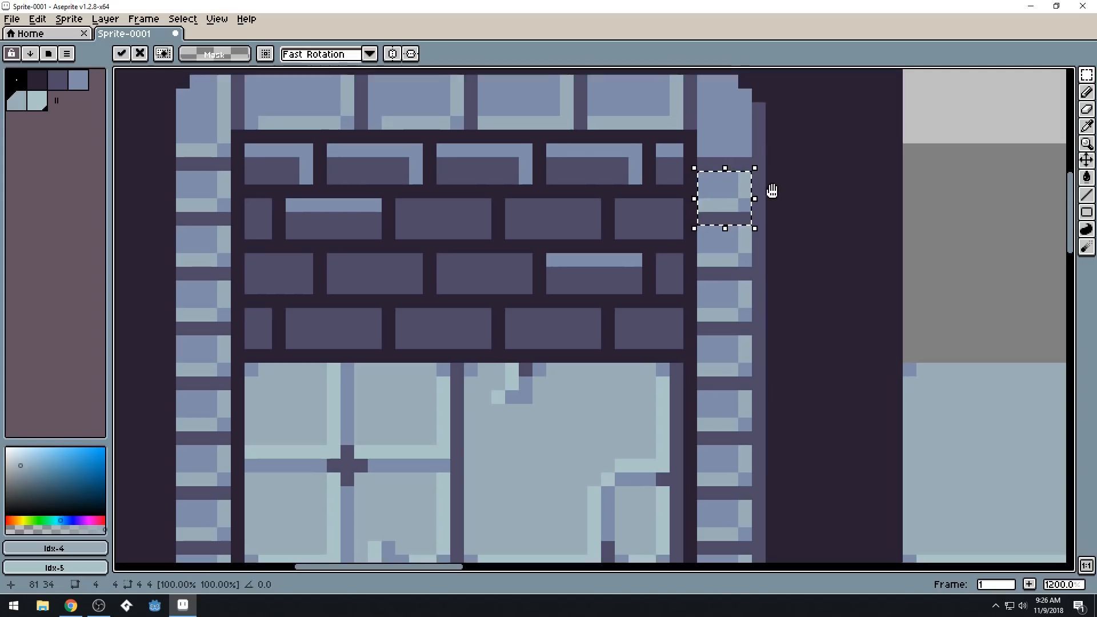
Clear the selection and highlight the right and lower edges of the upper-right corner block with Idx-4
key("b")
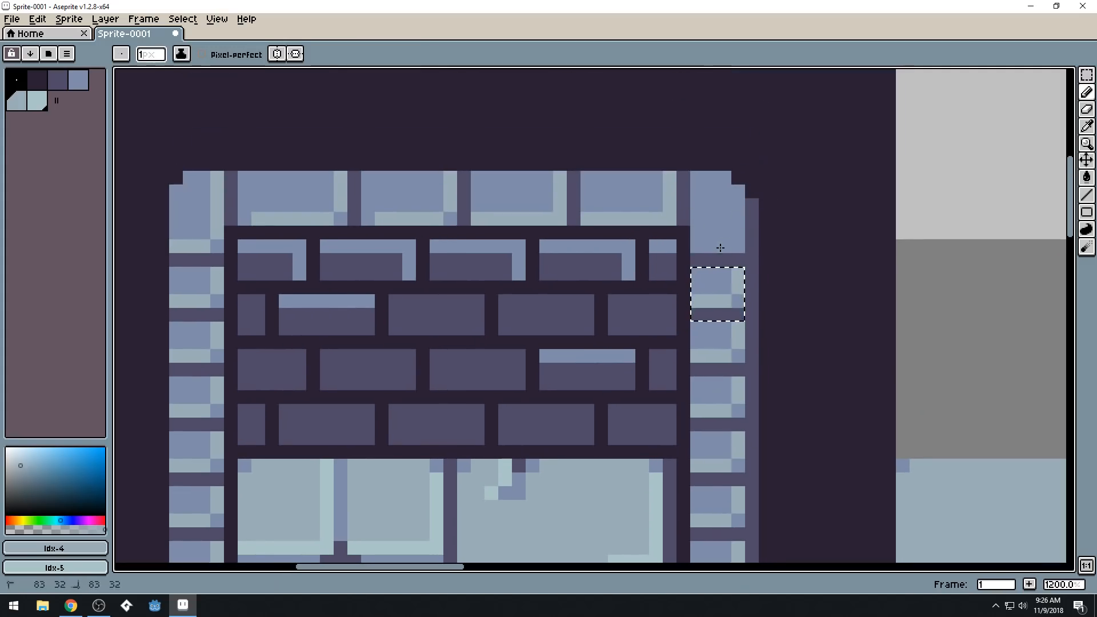
key("ctrl+d")
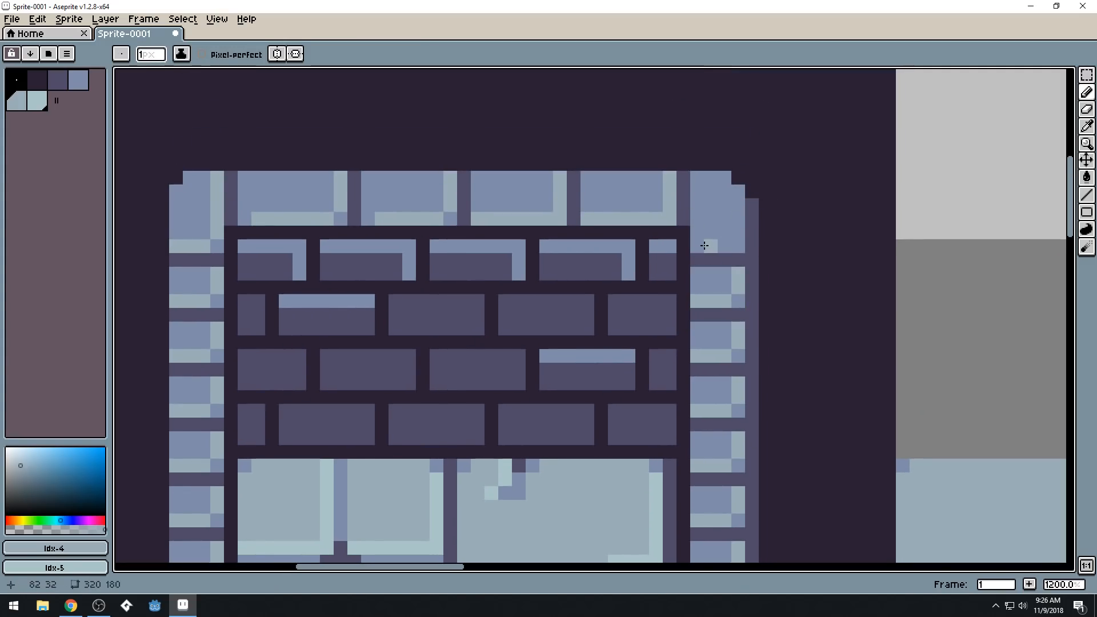
left_click_drag(733, 237, 738, 192)
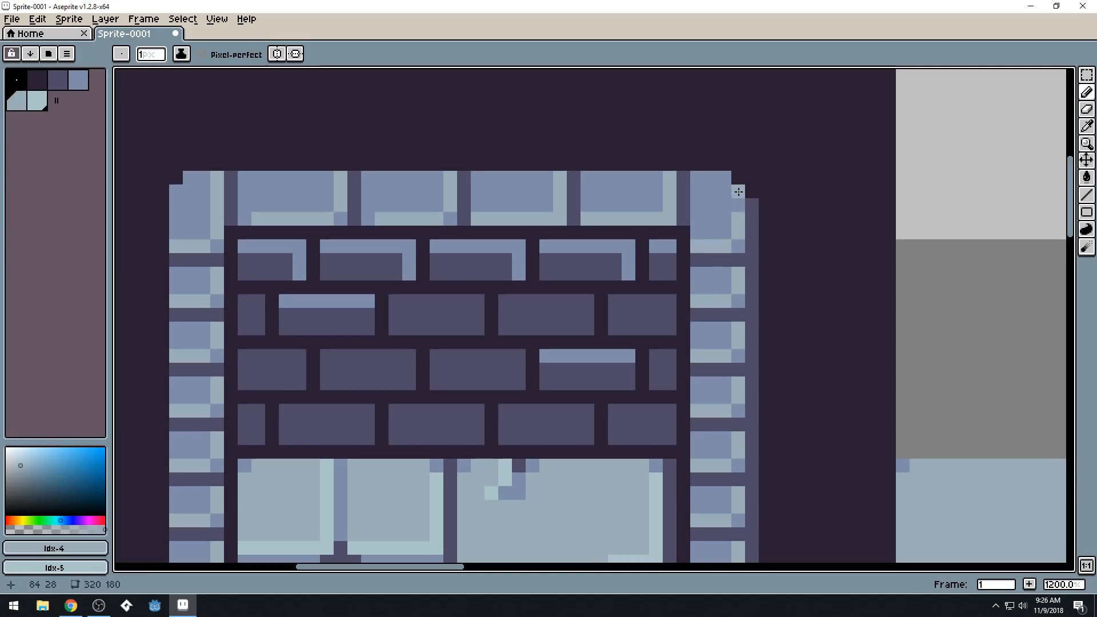
scroll(758, 204, "down", 6)
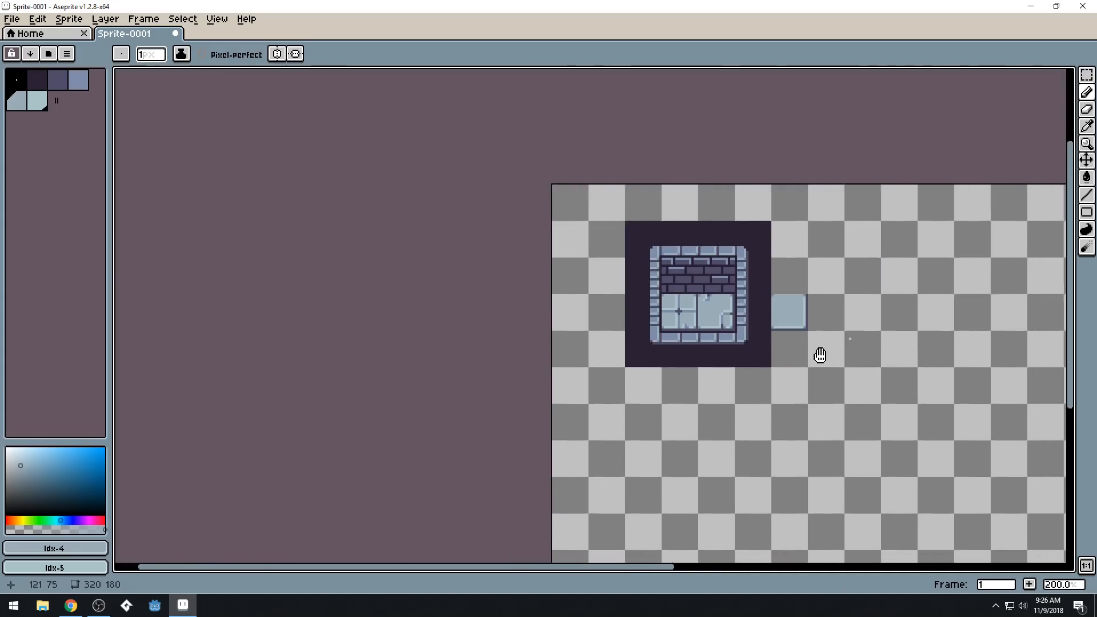
Erase the stray pixel beside the separate floor tile using the transparent colour
left_click_drag(819, 356, 718, 343)
scroll(760, 325, "down", 2)
scroll(753, 330, "up", 2)
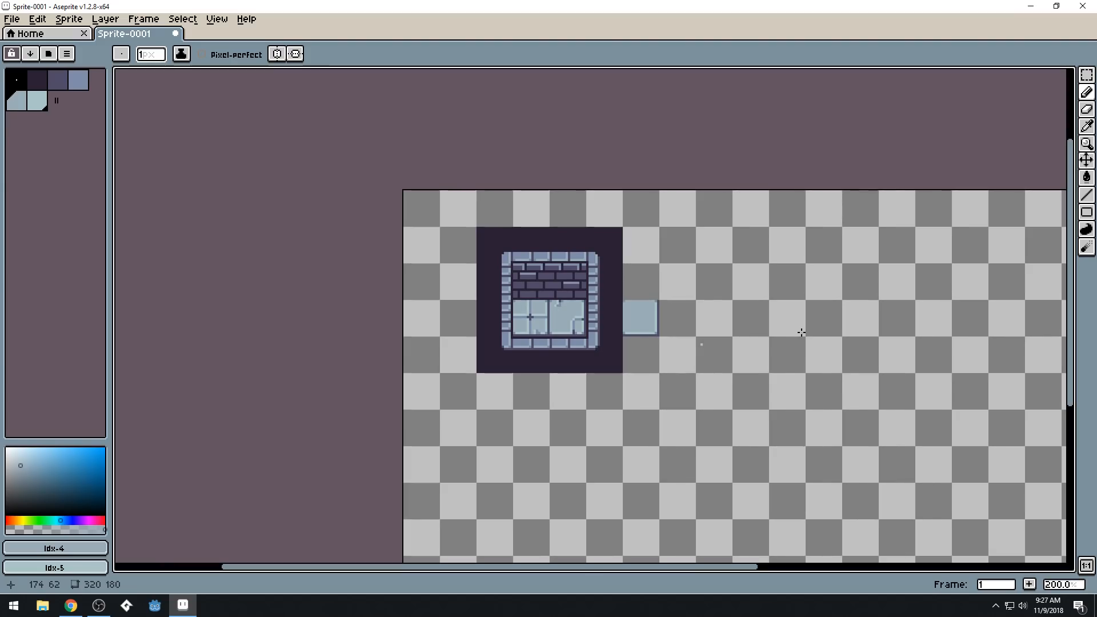
left_click_drag(829, 348, 753, 335)
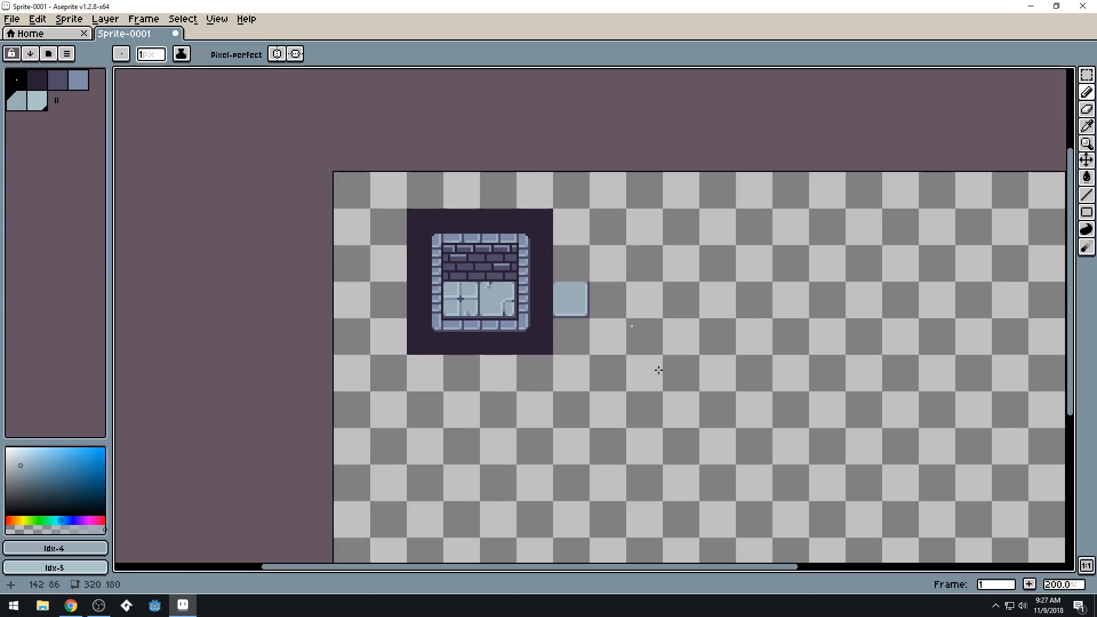
key("m")
scroll(585, 301, "up", 3)
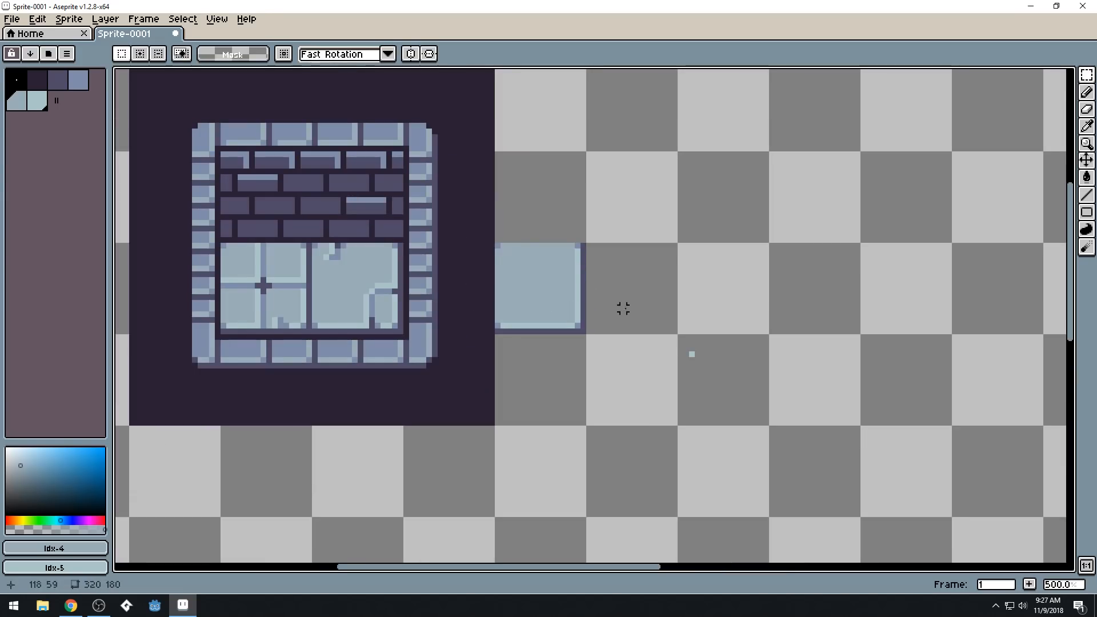
key("b")
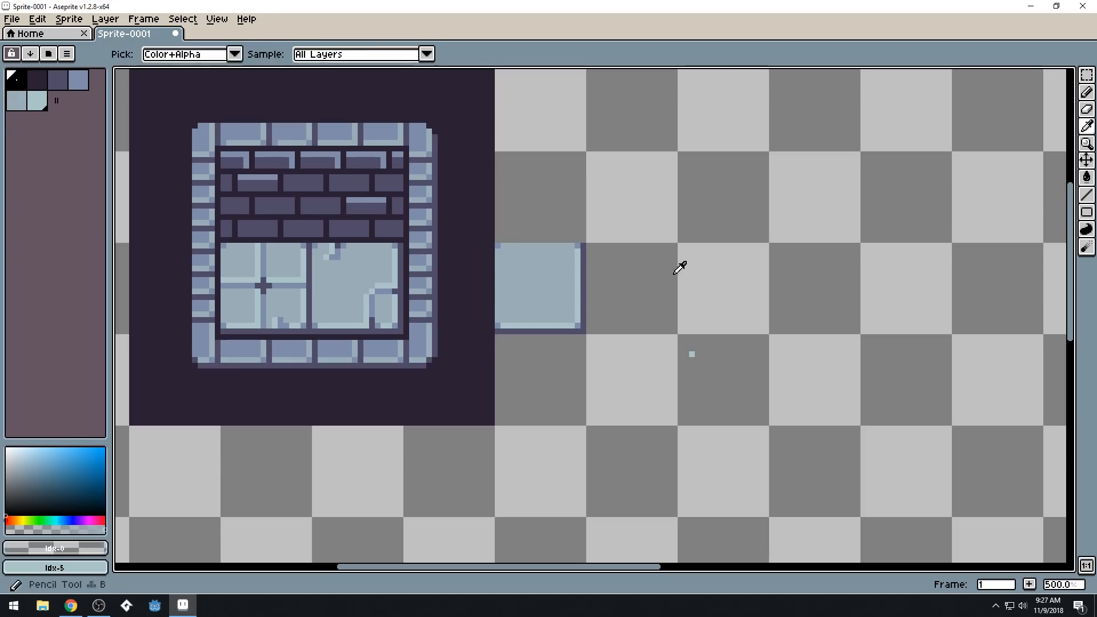
left_click(677, 271, "alt")
left_click(690, 355)
mouse_move(649, 357)
left_mouse_down()
mouse_move(788, 338)
mouse_move(780, 343)
left_mouse_up()
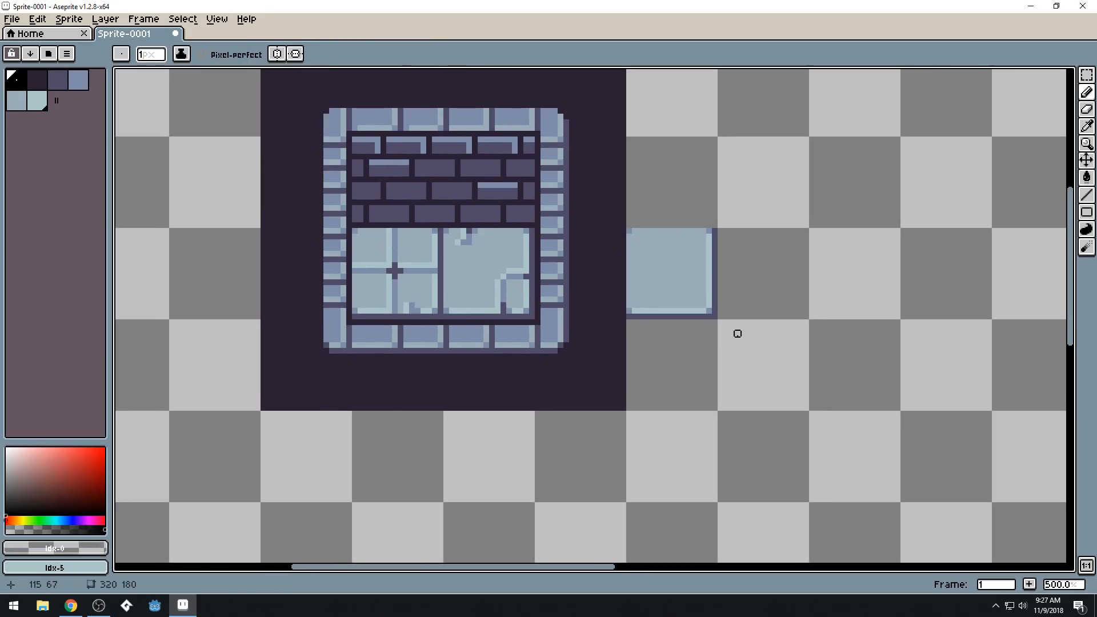
Move the separate 16×16 floor tile to the upper-left corner of the canvas
key("m")
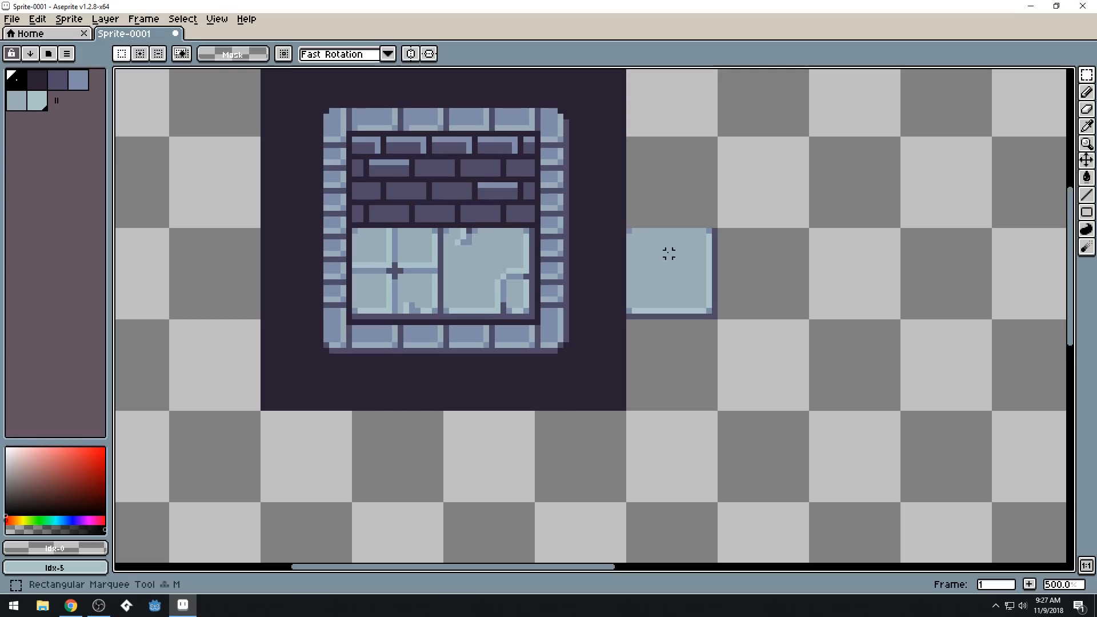
left_click_drag(627, 229, 764, 443)
scroll(765, 440, "down", 1)
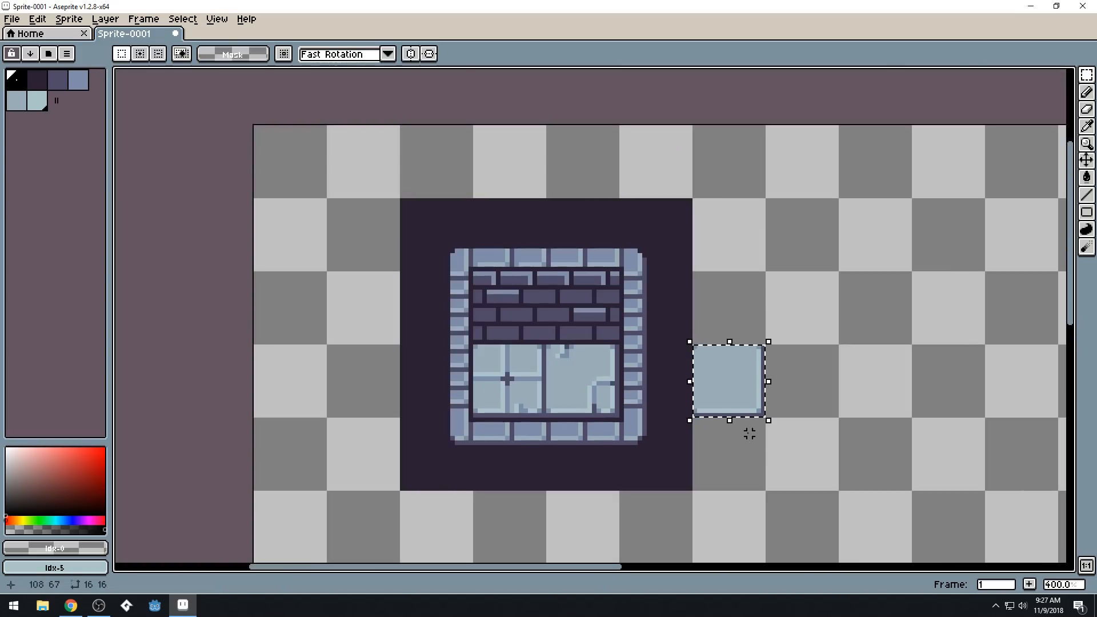
key("Delete")
key("ctrl+v")
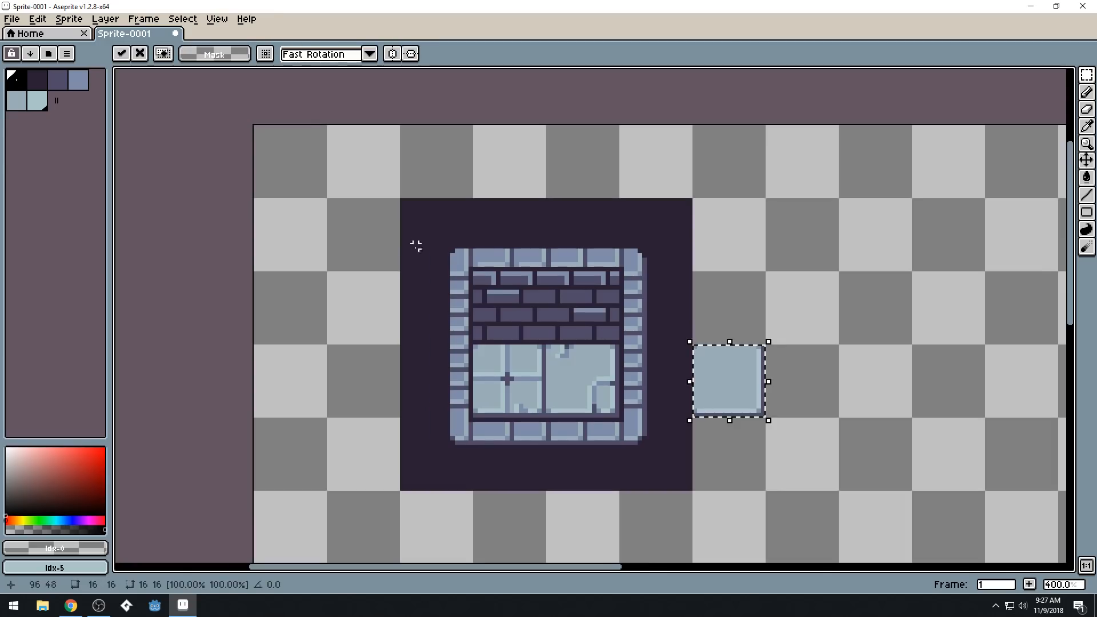
left_click_drag(725, 392, 293, 182)
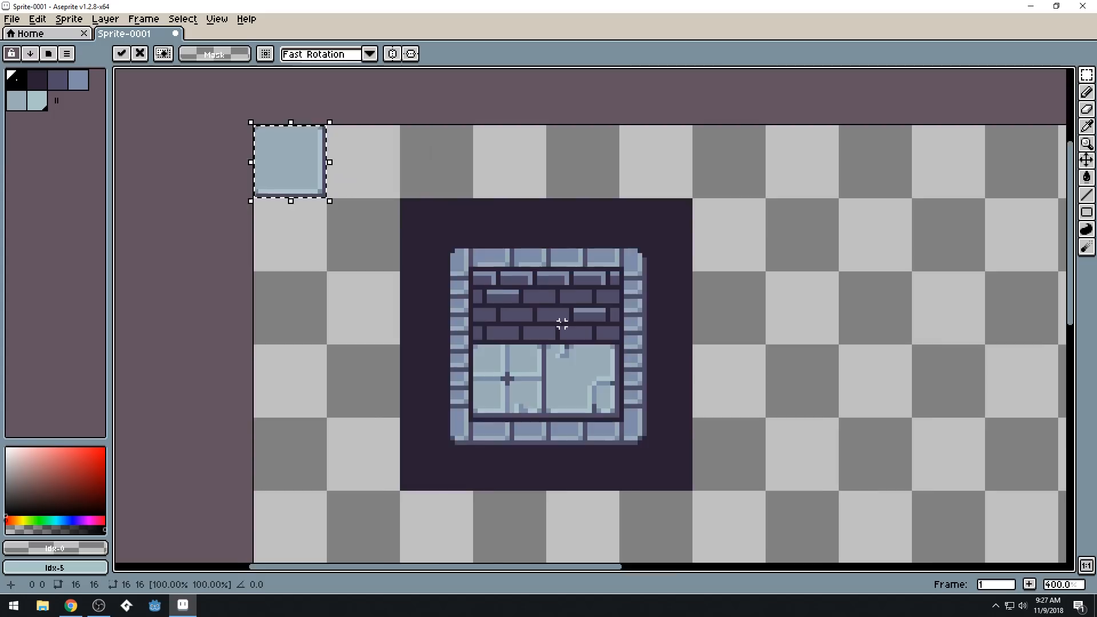
scroll(558, 311, "down", 2)
scroll(558, 345, "up", 1)
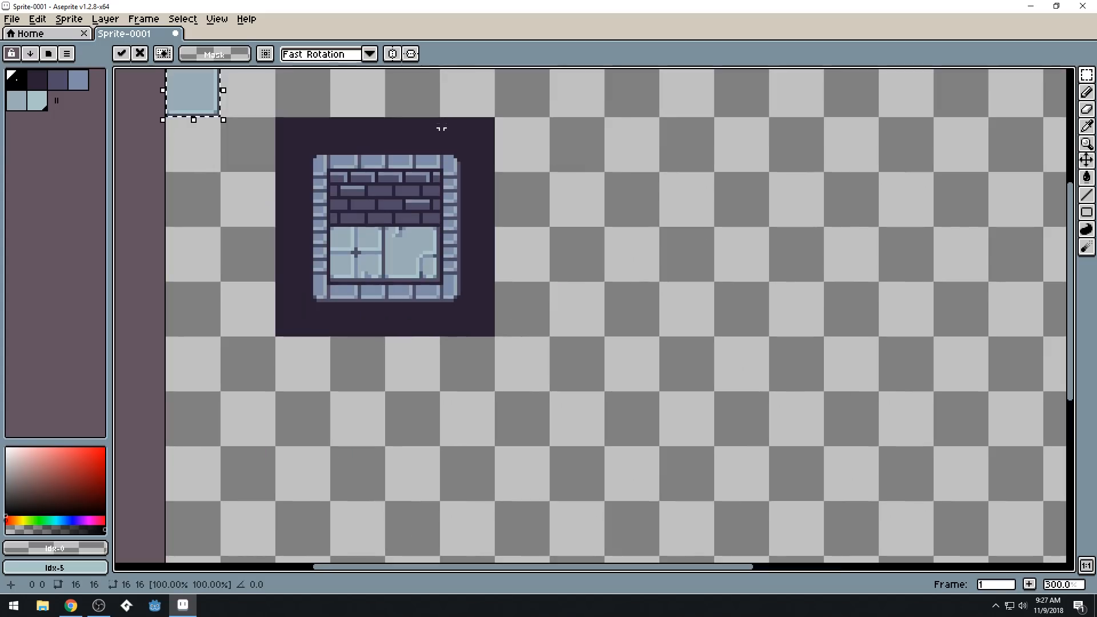
Select the 16×64 strip containing the room's right border column and move it away from the room to 128, 16
left_click_drag(441, 117, 495, 337)
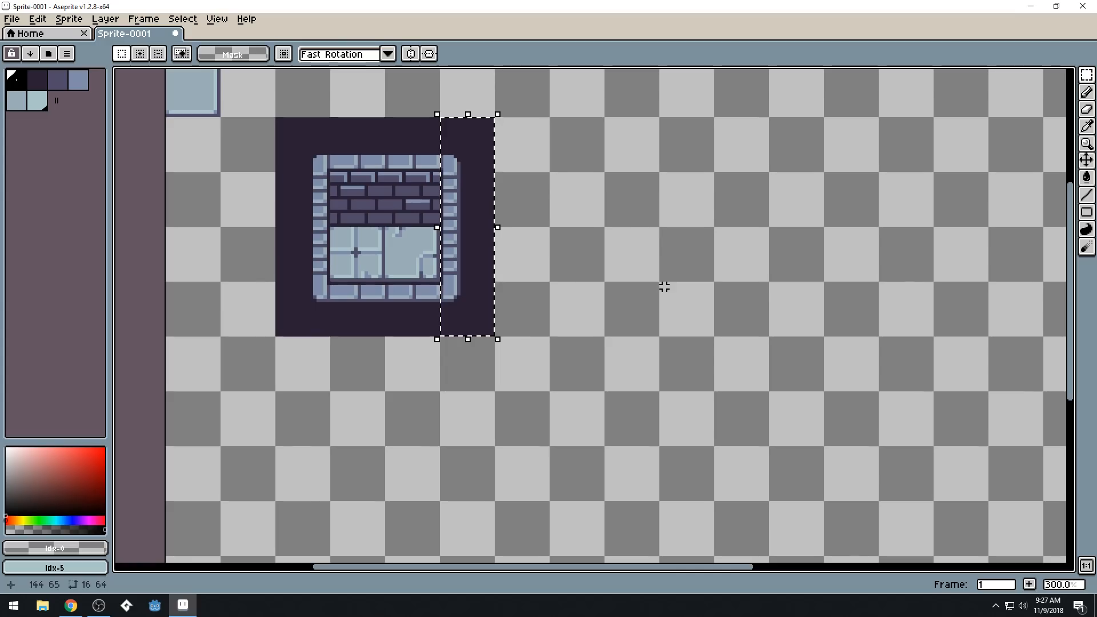
left_click(561, 150)
left_click_drag(561, 150, 588, 282)
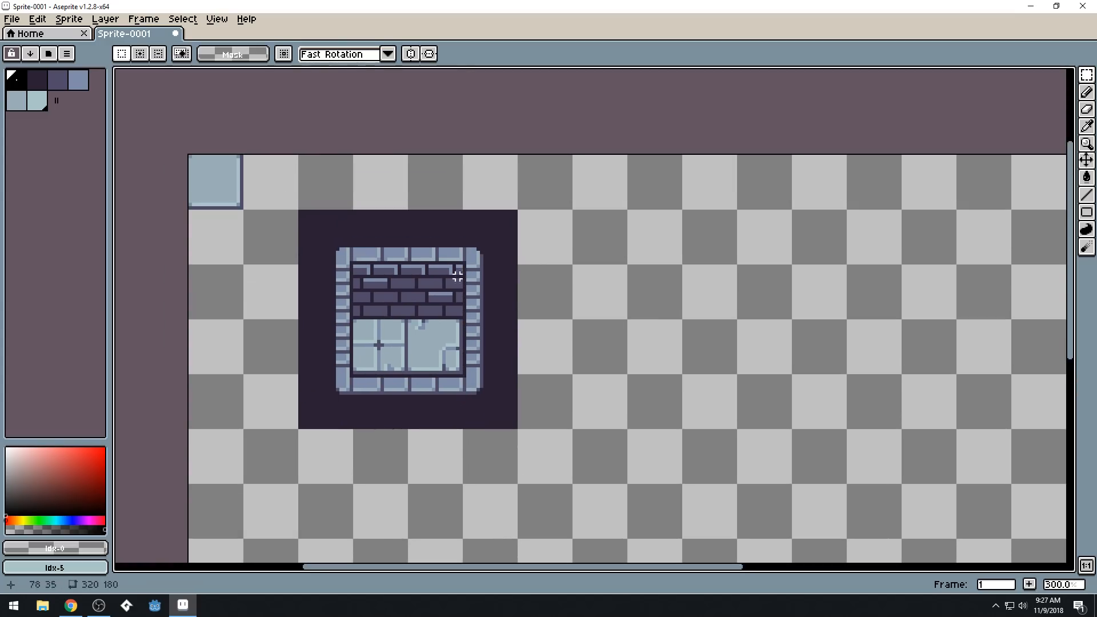
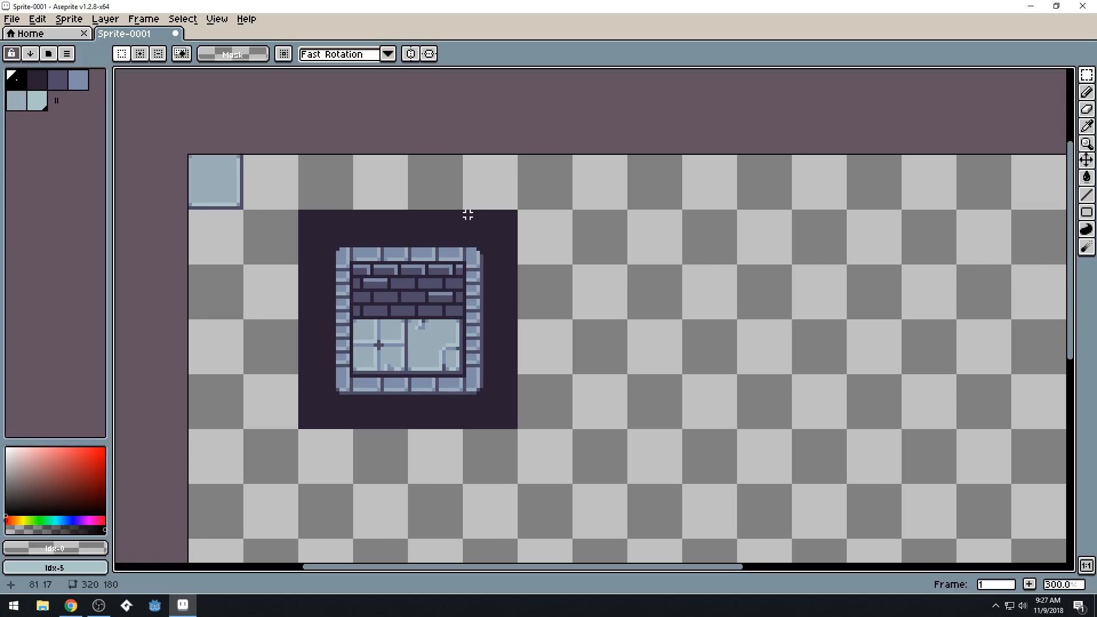
left_click_drag(464, 211, 666, 406)
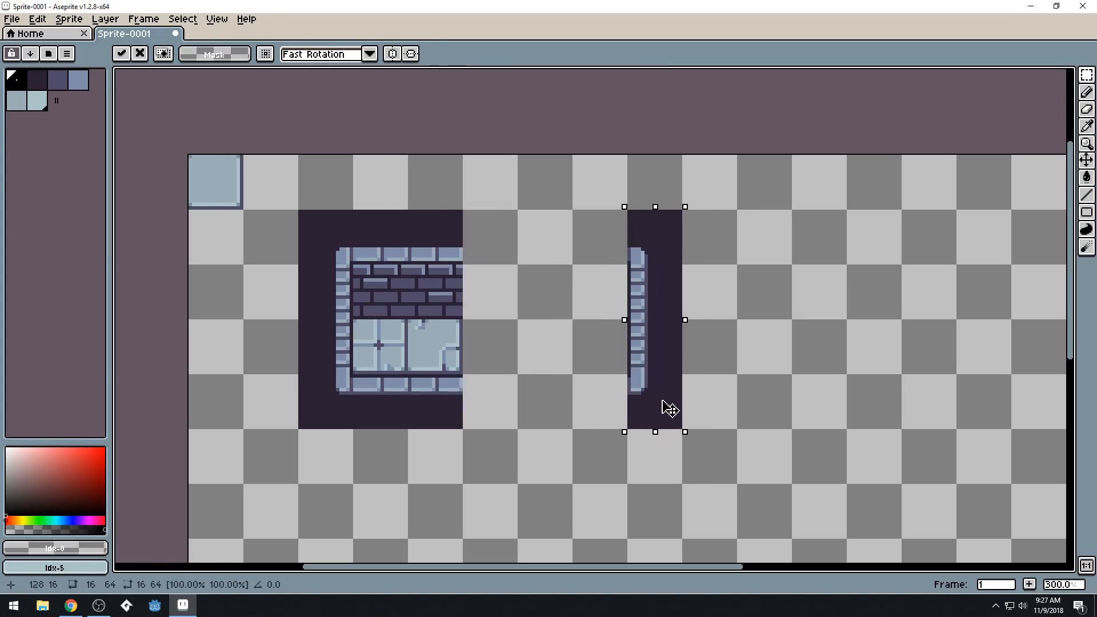
Clear the selection, then copy the 16×16 left border tile beside the floor to 80, 16, next to the room's upper edge
left_click(546, 387)
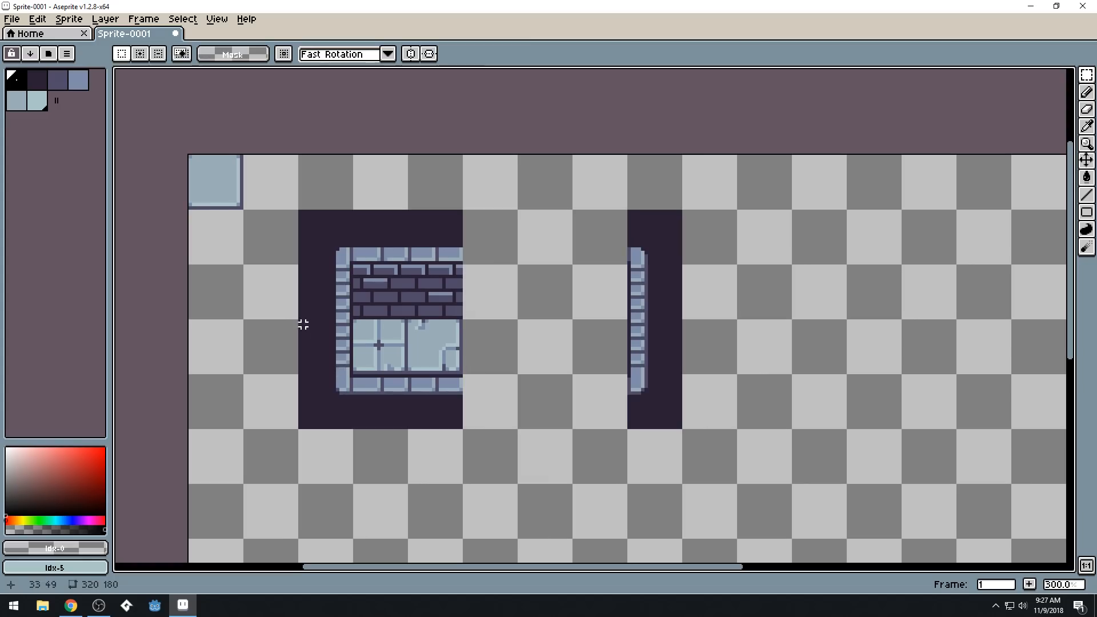
left_click_drag(300, 321, 351, 372)
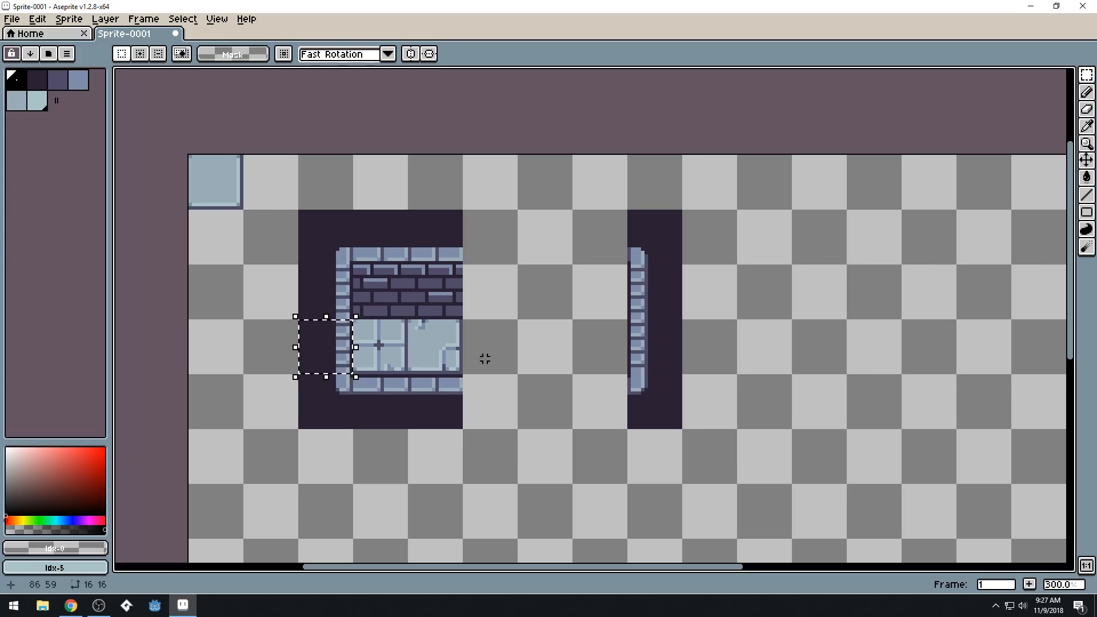
key("ctrl+t")
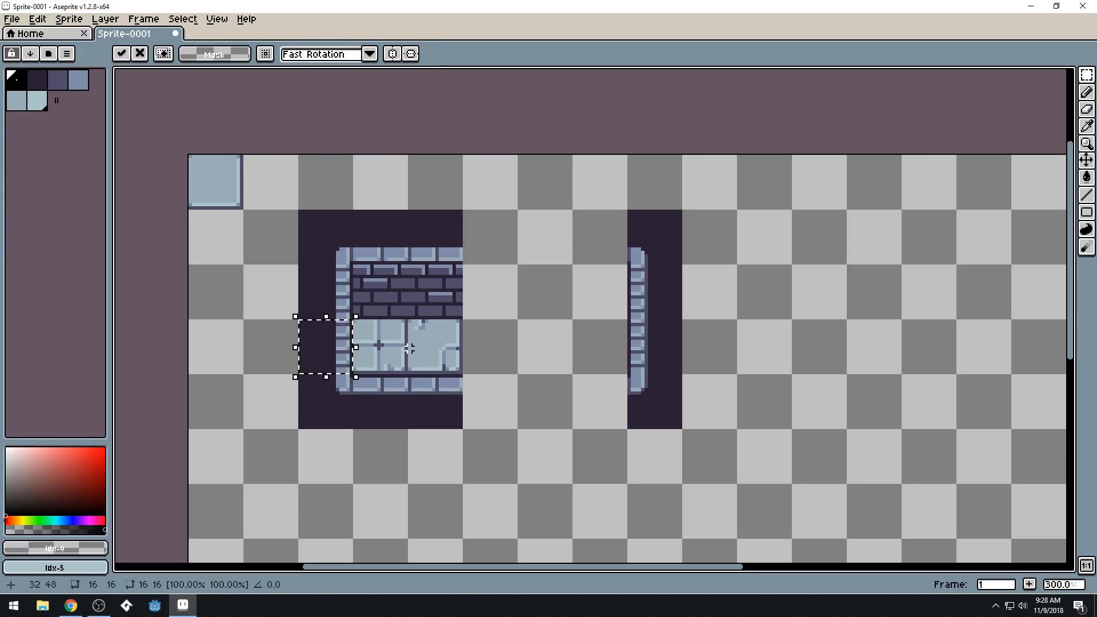
left_click_drag(333, 357, 500, 250)
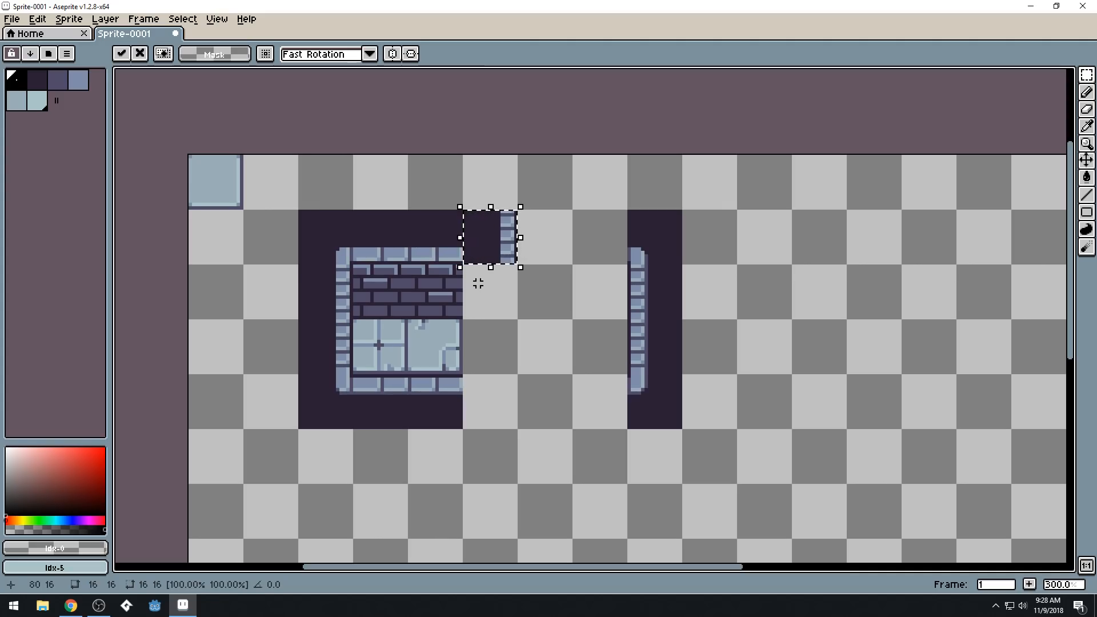
scroll(468, 276, "up", 2)
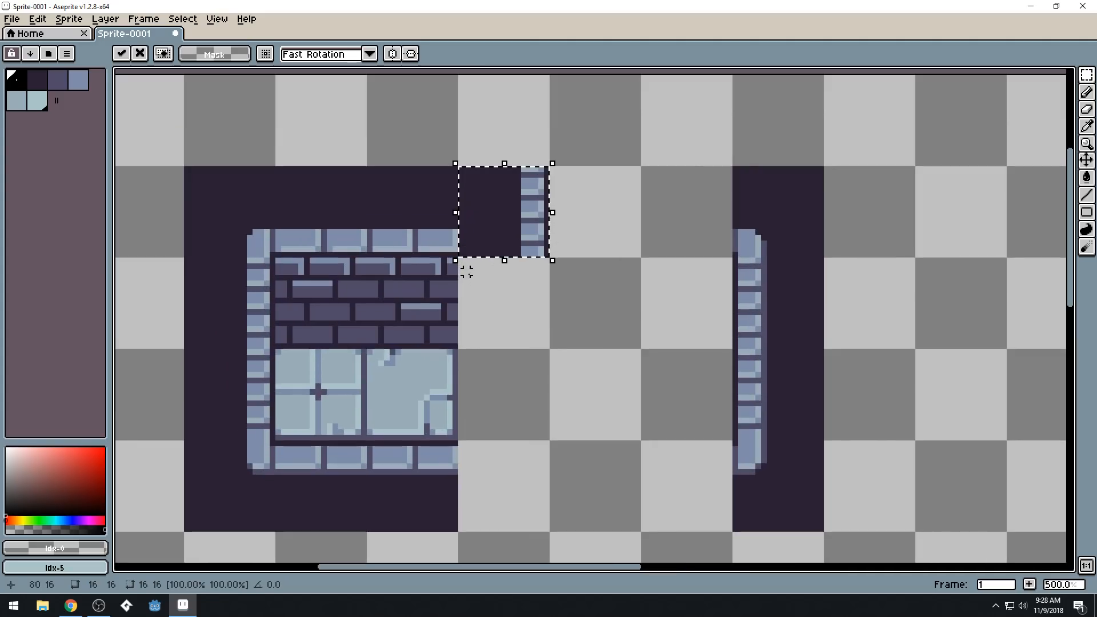
left_click(522, 305)
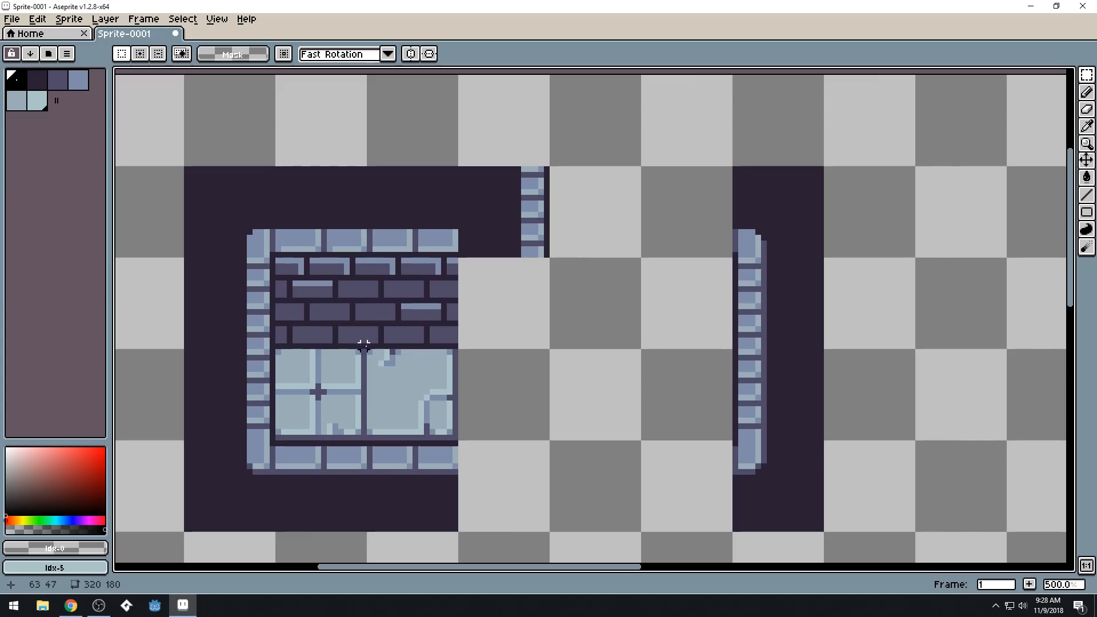
Turn on the grid display over the canvas
left_click(178, 20)
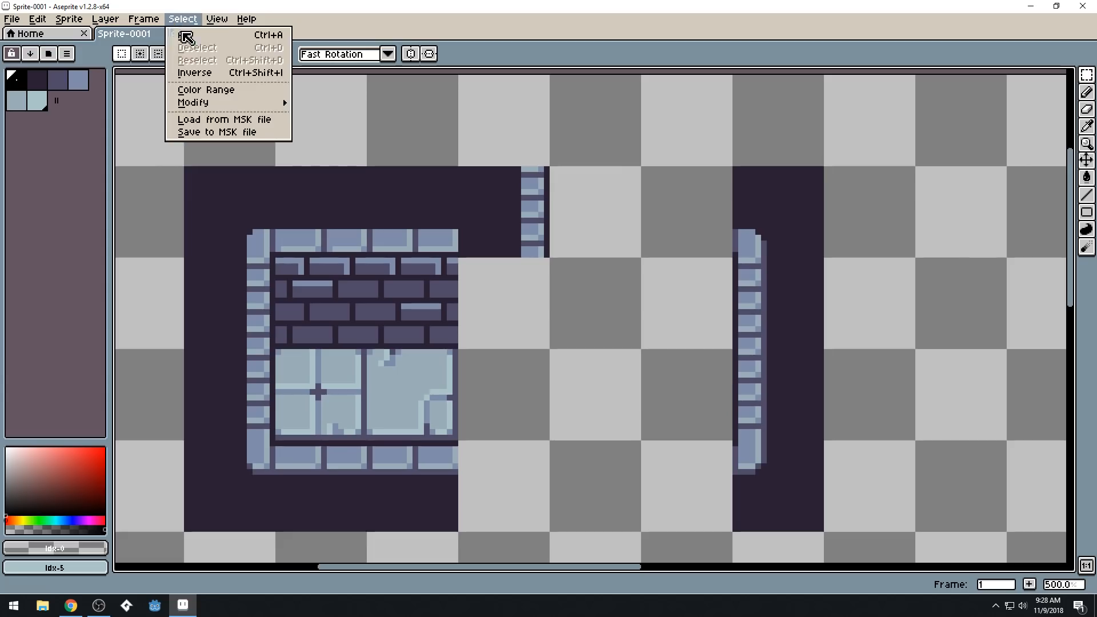
mouse_move(240, 70)
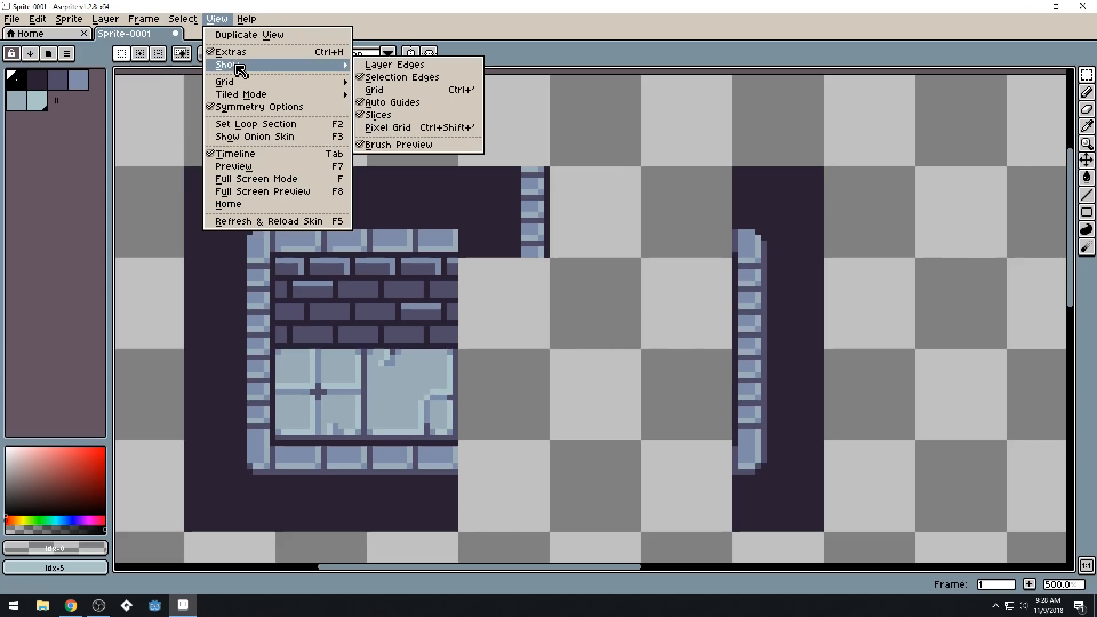
mouse_move(293, 87)
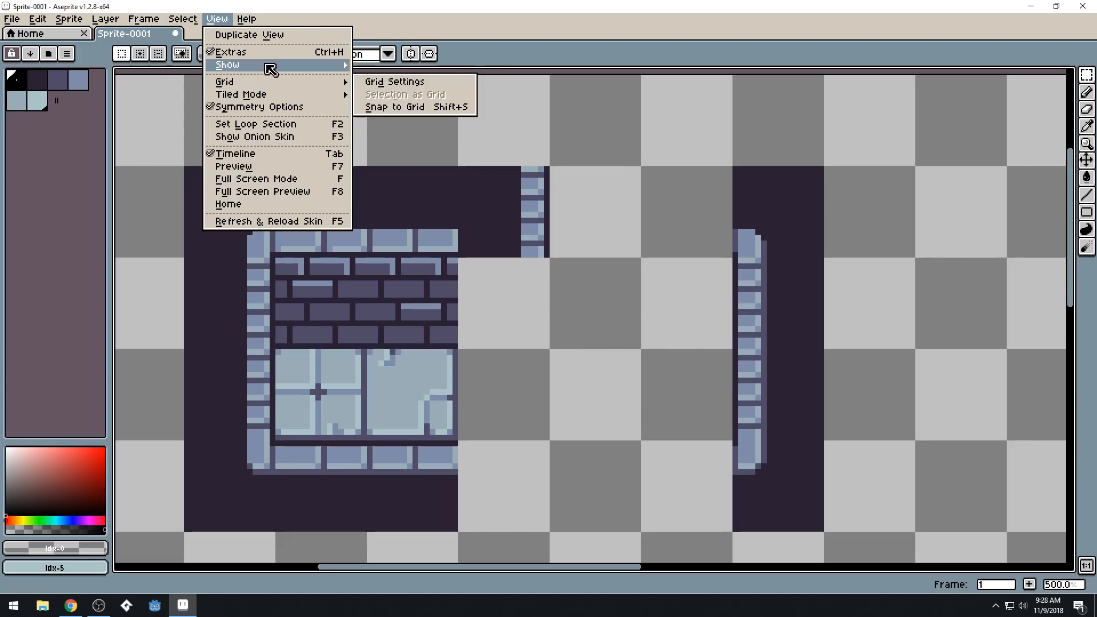
mouse_move(276, 66)
left_click(399, 94)
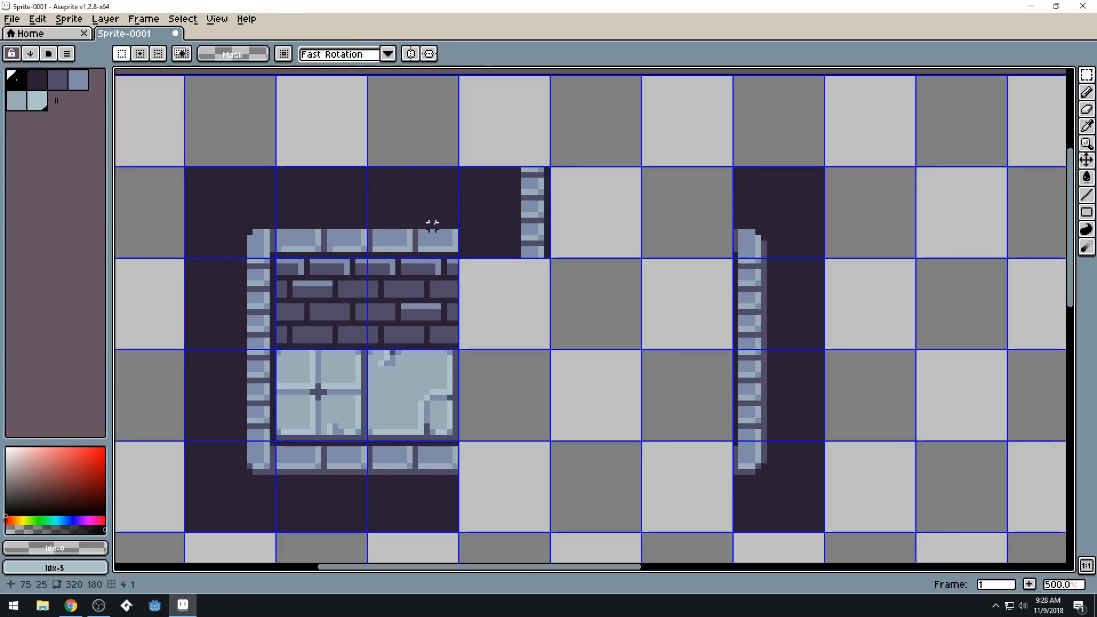
Copy the 16×21 section of upper border and brick wall at the room's open end to 80, 27, below the copied border tile
left_click_drag(369, 232, 460, 344)
left_click(495, 312)
left_click_drag(367, 230, 461, 342)
left_click_drag(427, 304, 508, 310)
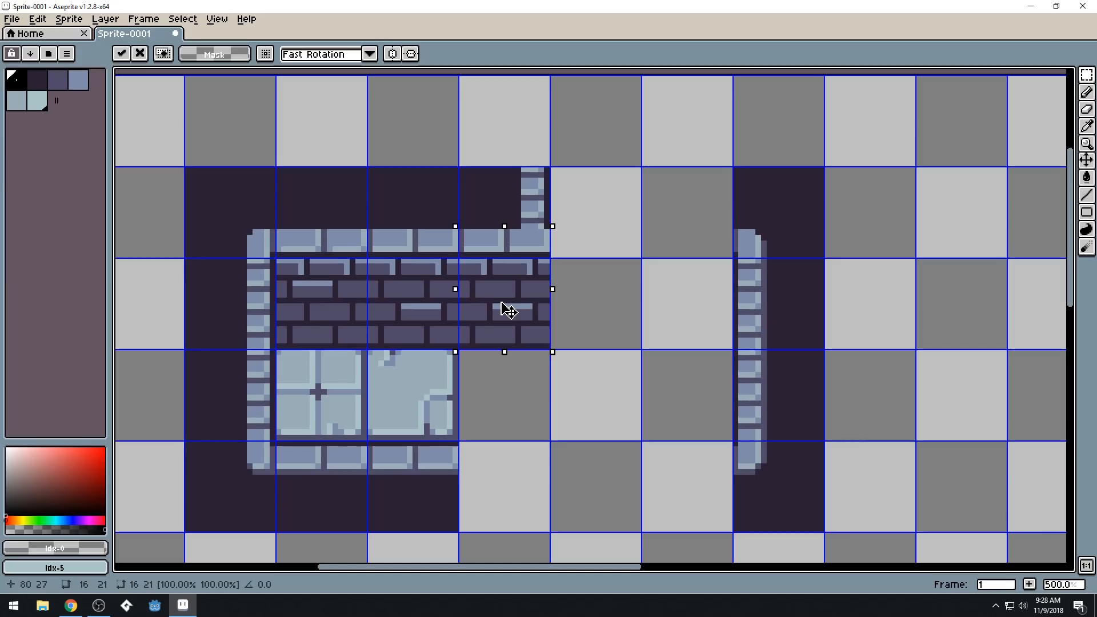
left_click(551, 220)
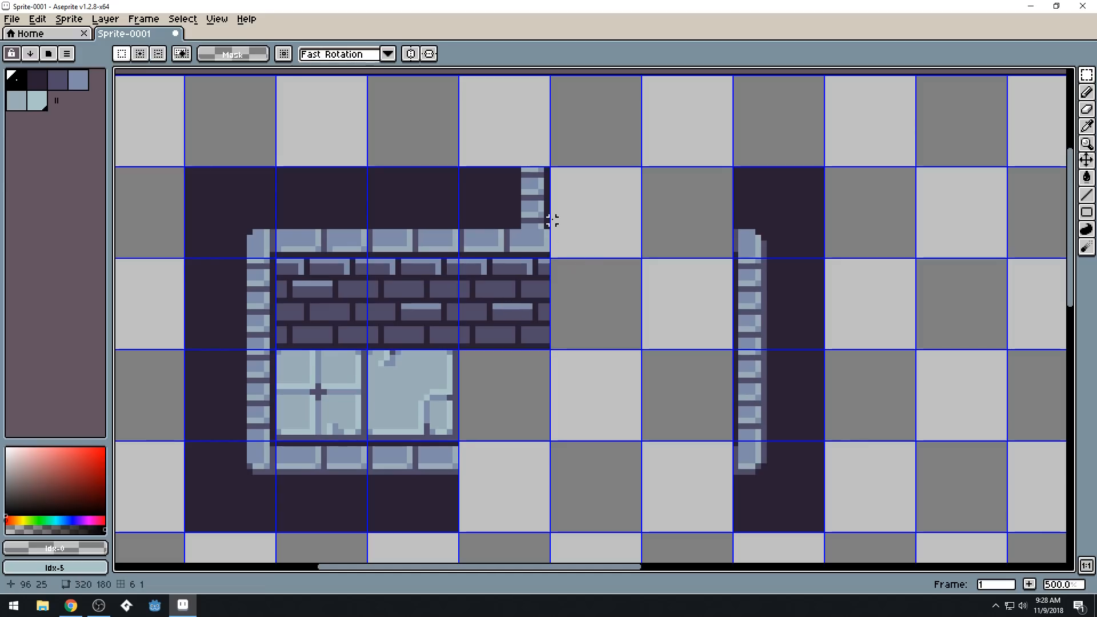
Draw a vertical 1 px Idx-1 line down the right edge of the copied wall section with the Pencil
key("b")
left_click(544, 226, "alt")
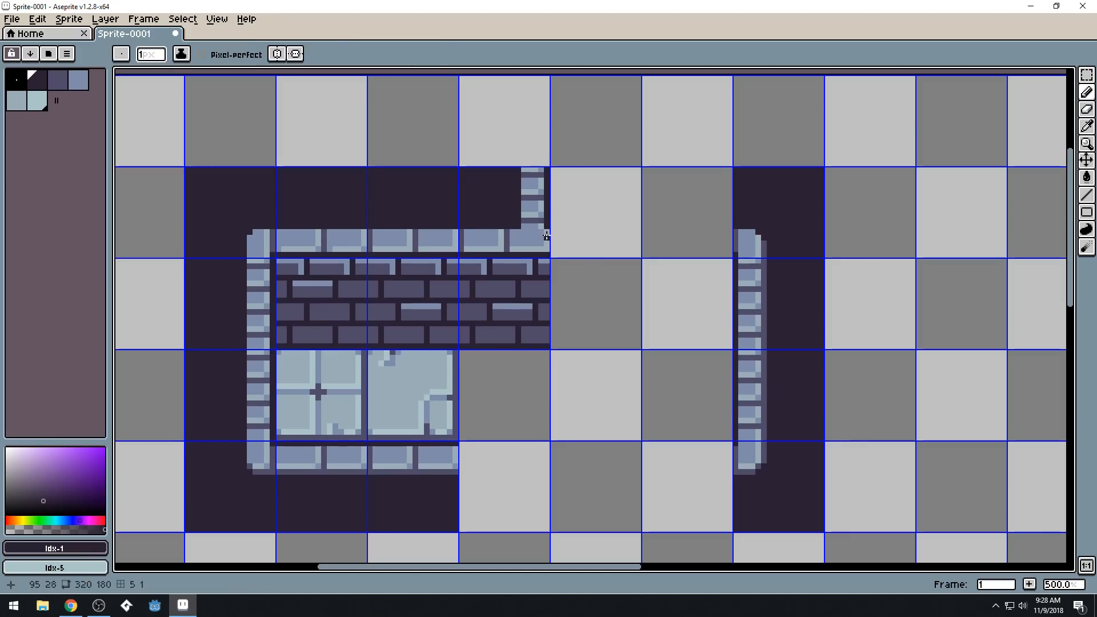
left_click(545, 326, "shift")
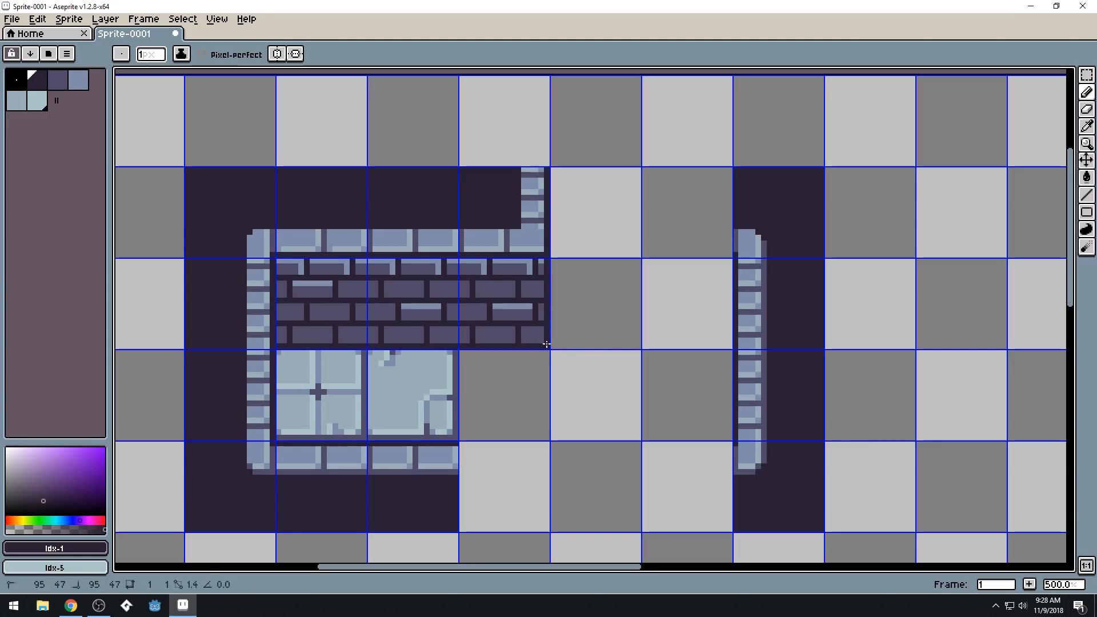
Extend the last bricks in the copied wall's first and third rows to the dark edge line using Idx-3 and Idx-2
left_click(541, 306, "alt")
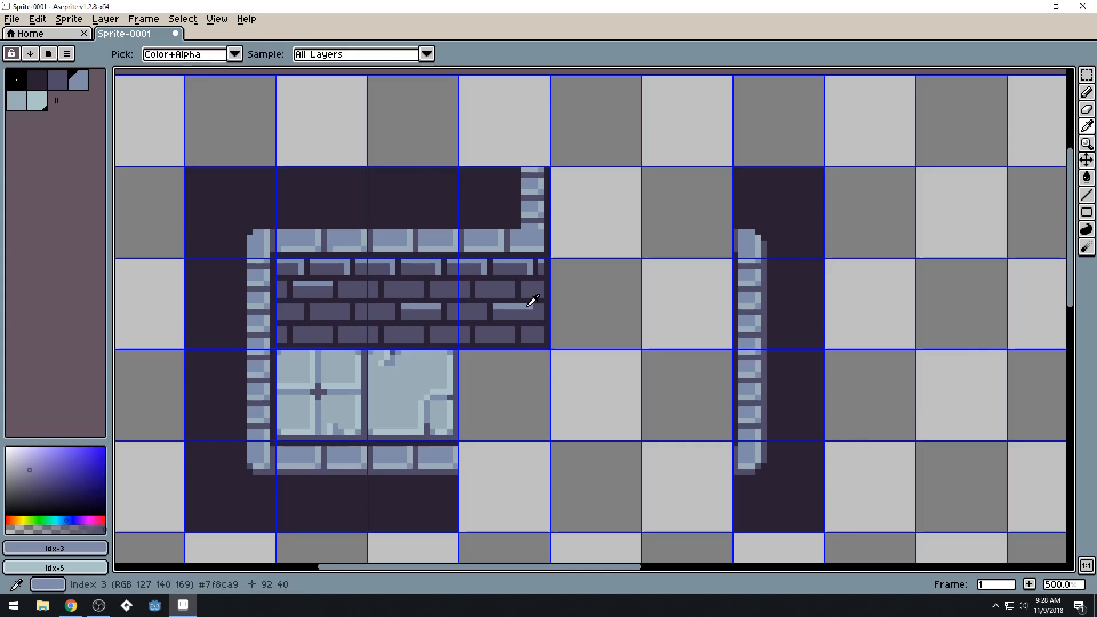
left_click(535, 257, "alt")
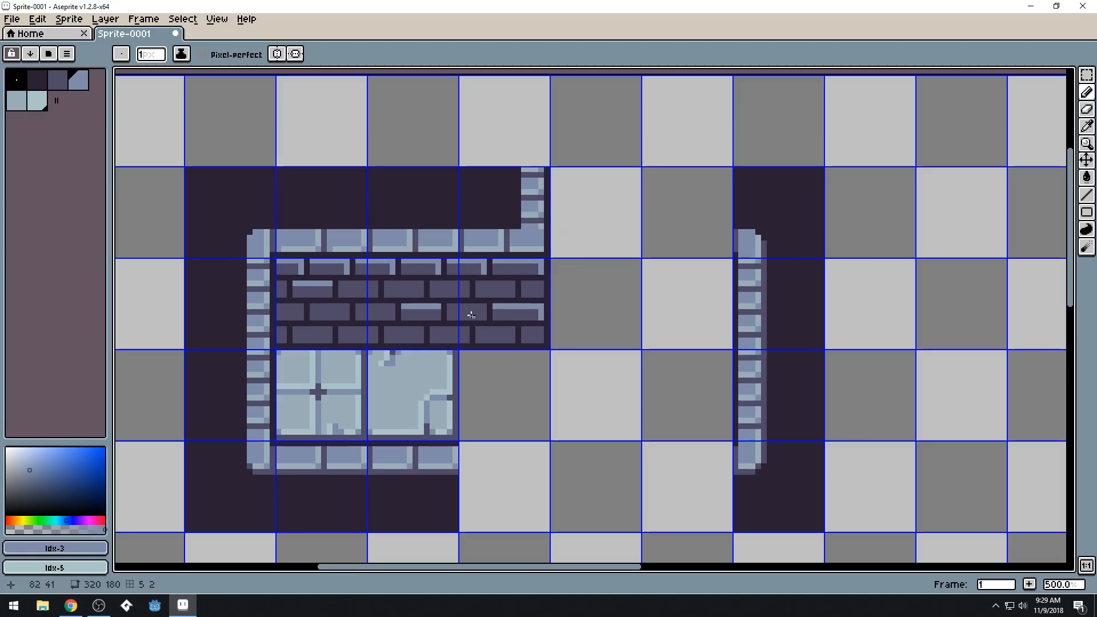
left_click(537, 311, "alt")
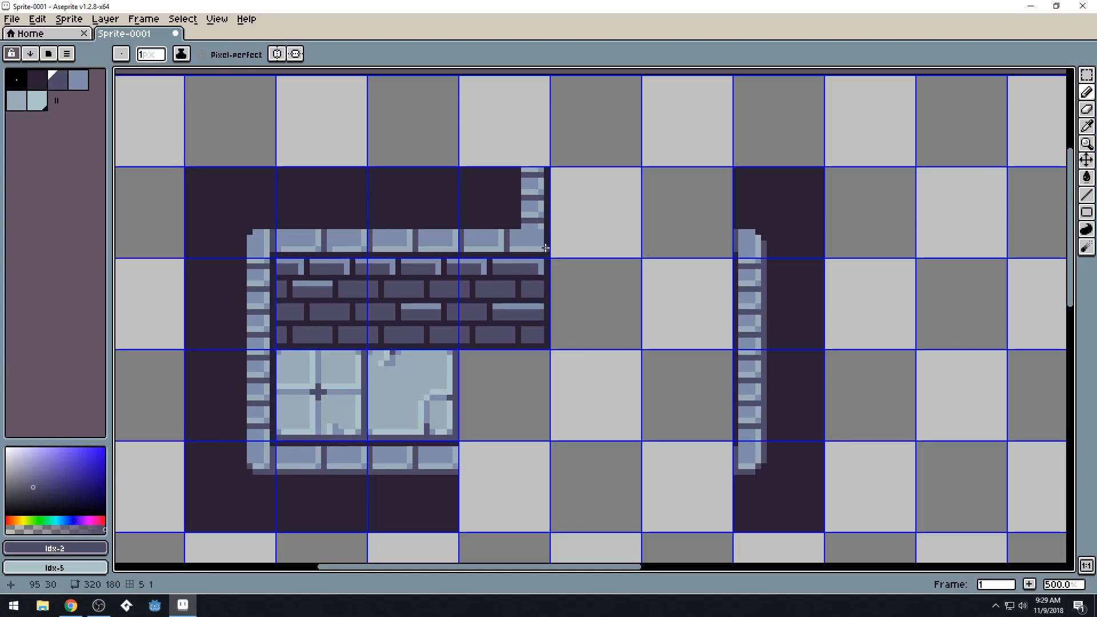
Reshape the lowest block of the vertical border above the wall with an Idx-2 gap, Idx-4 highlight edges and an Idx-3 face
key("alt")
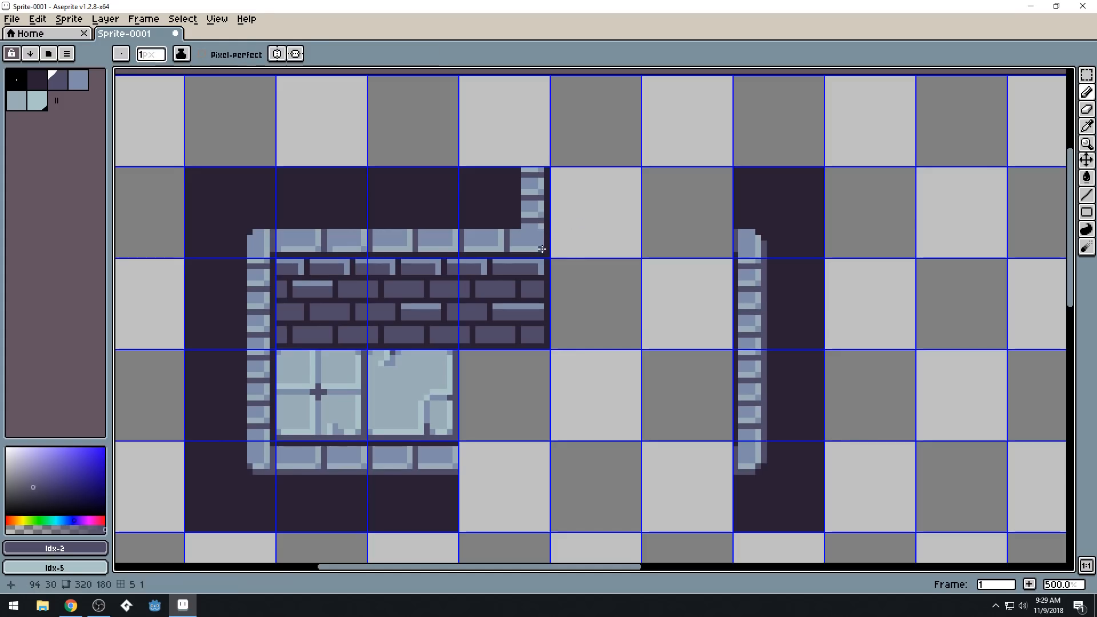
scroll(643, 174, "down", 3)
scroll(600, 197, "up", 5)
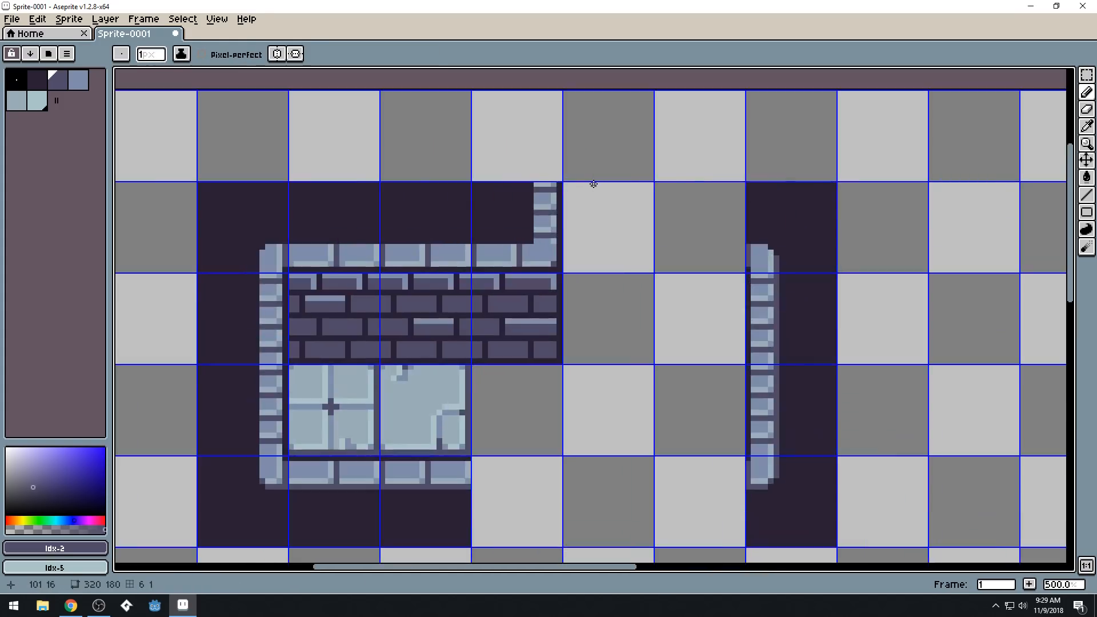
key("shift")
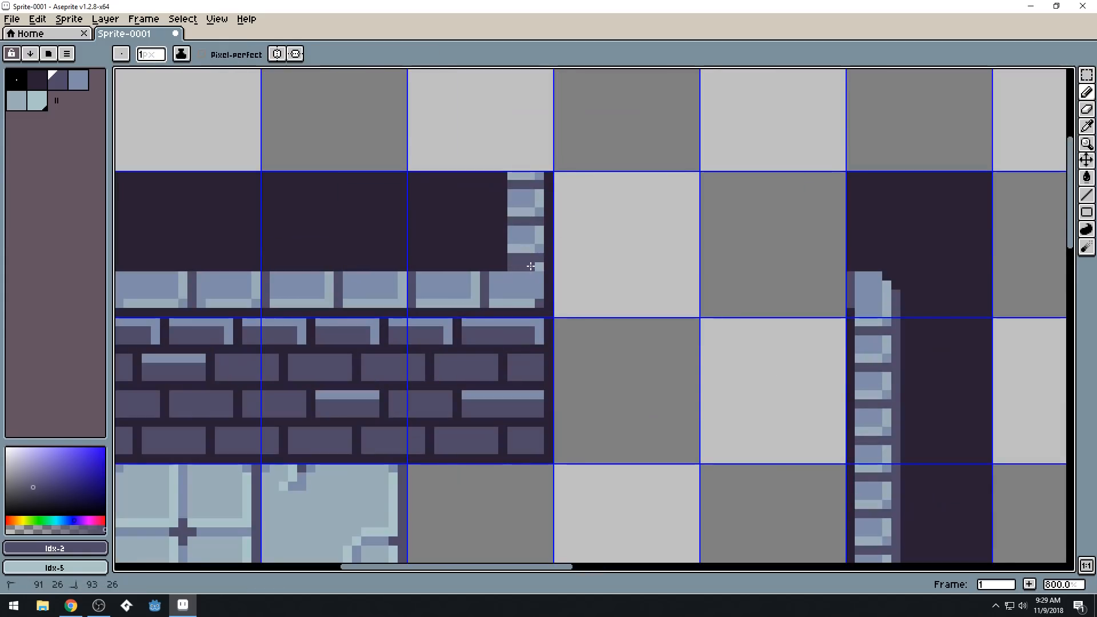
left_click(517, 256, "alt")
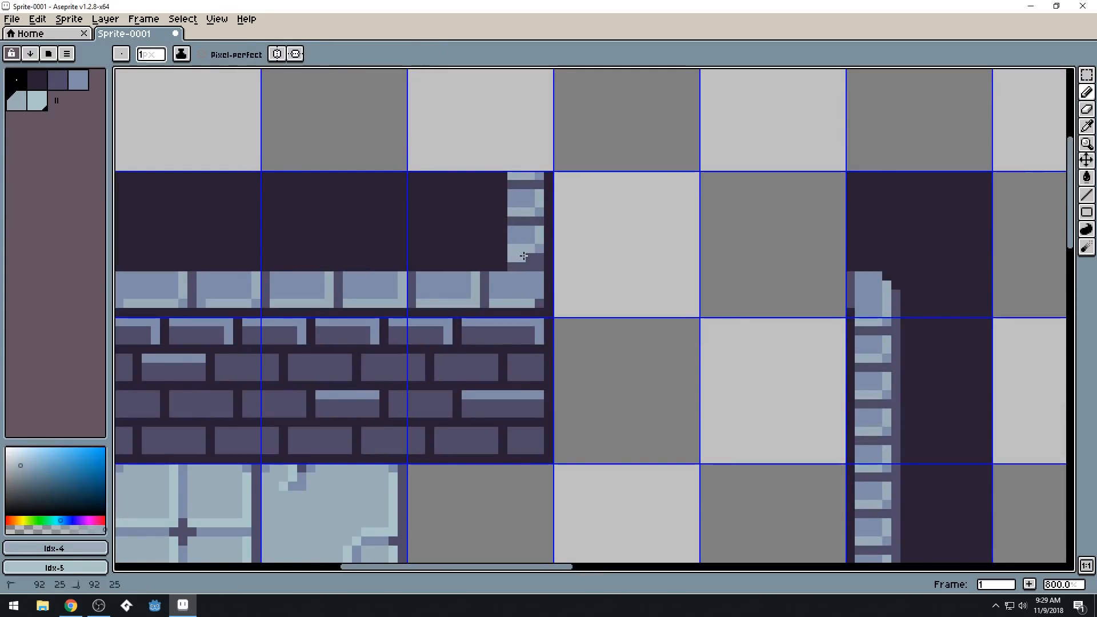
left_click(538, 238, "alt")
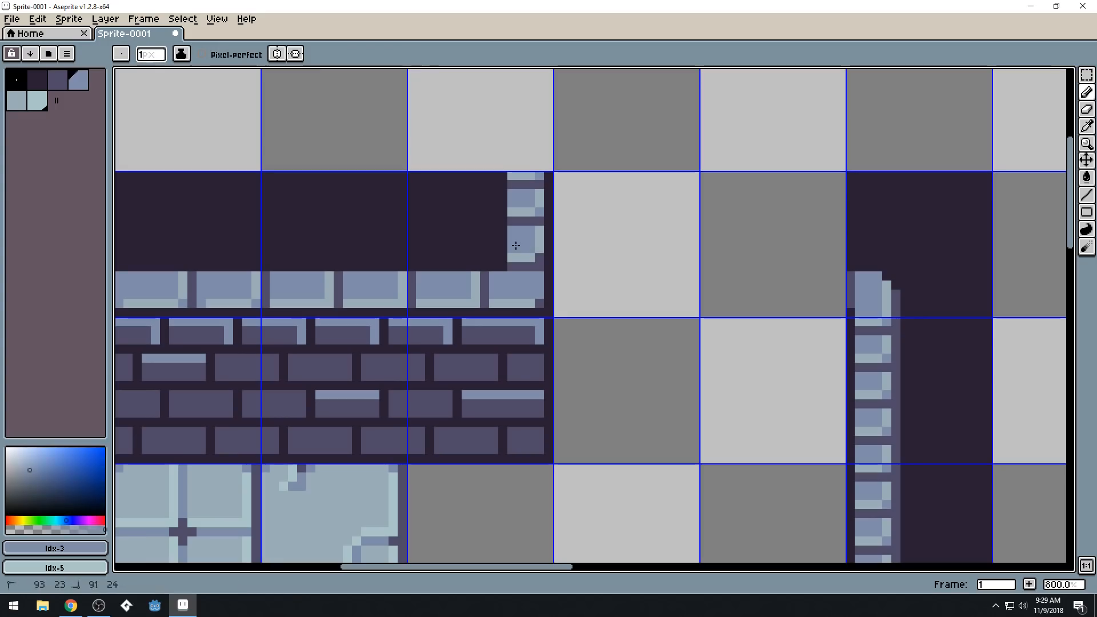
scroll(538, 230, "down", 5)
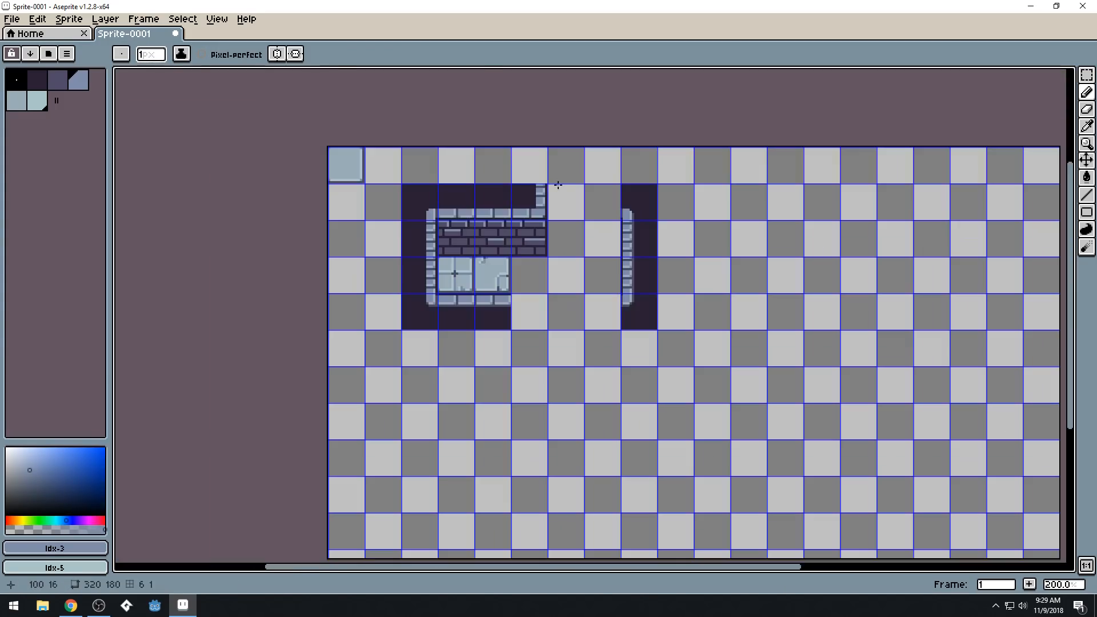
scroll(549, 184, "up", 1)
scroll(549, 186, "down", 2)
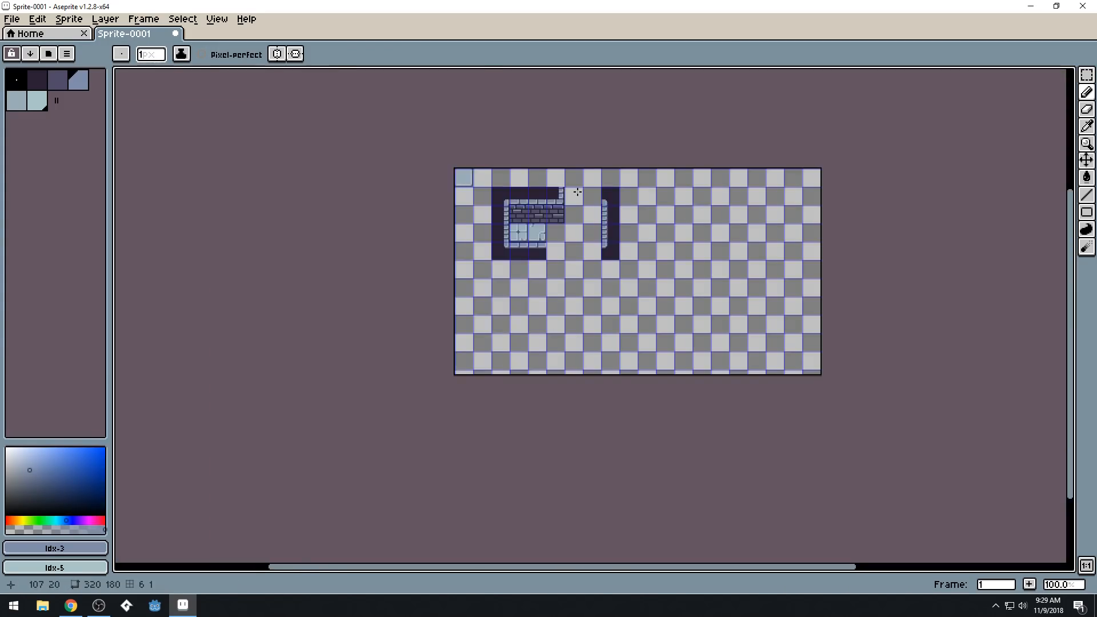
scroll(571, 192, "up", 2)
left_click_drag(579, 243, 591, 275)
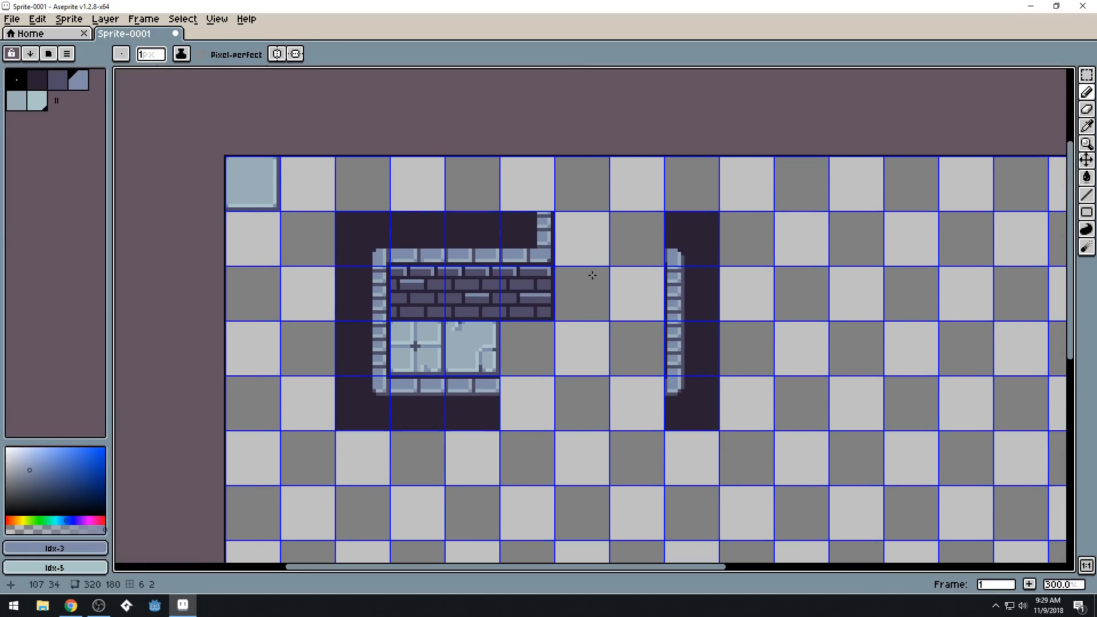
left_click_drag(637, 321, 595, 323)
left_click(543, 200, "alt")
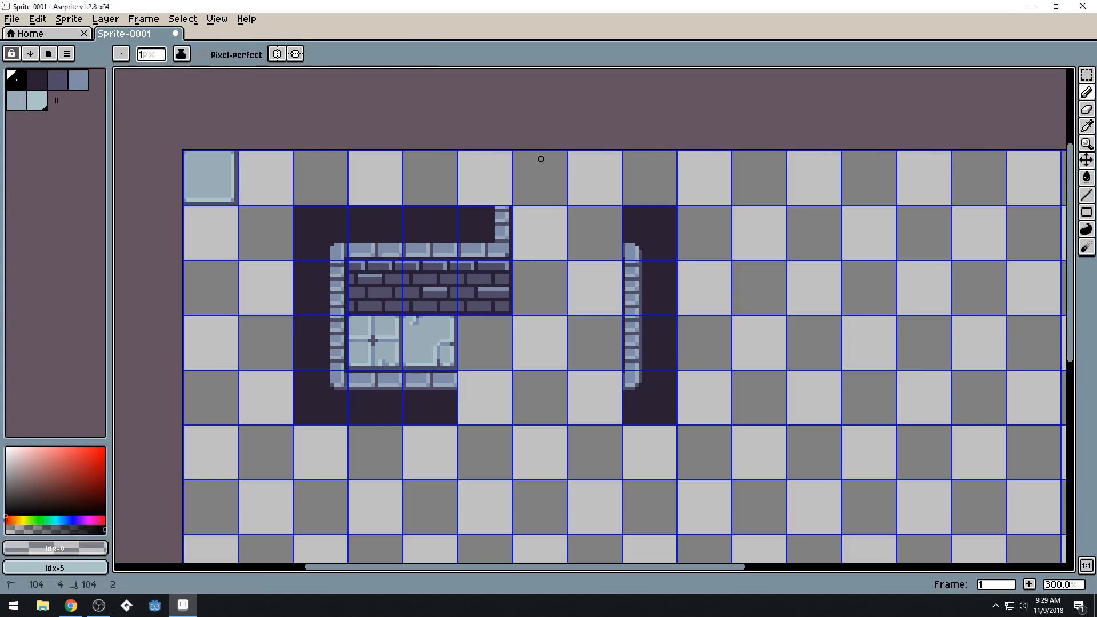
left_click_drag(586, 289, 583, 287)
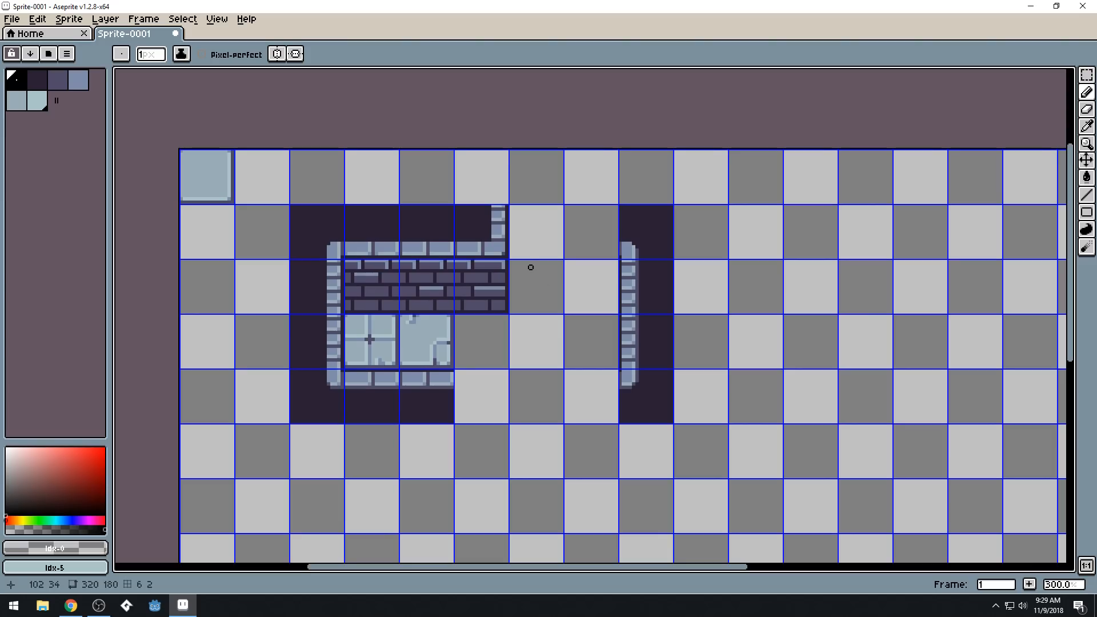
Move the 16×32 piece with the inner corner and brick wall to the first column, directly below the separate floor tile
key("m")
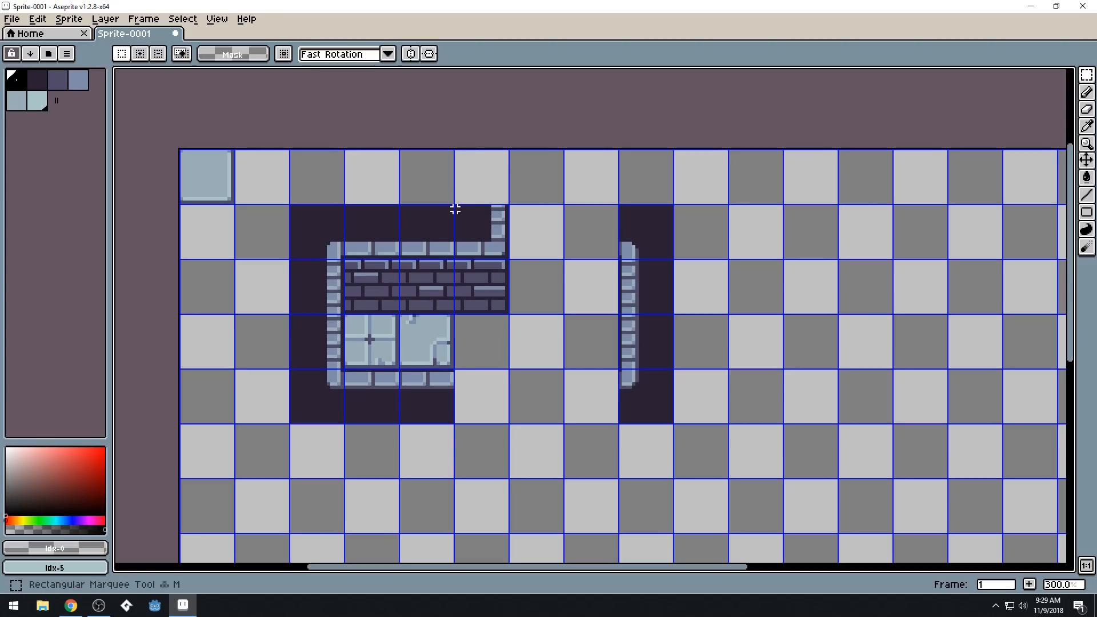
left_click_drag(456, 206, 506, 312)
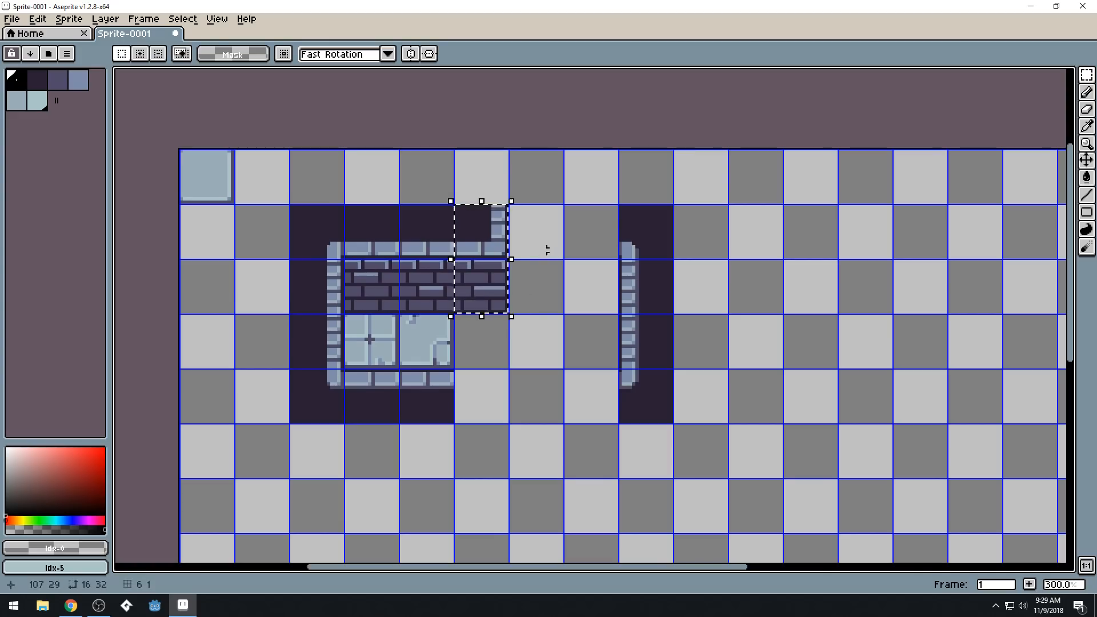
left_click_drag(490, 289, 217, 292)
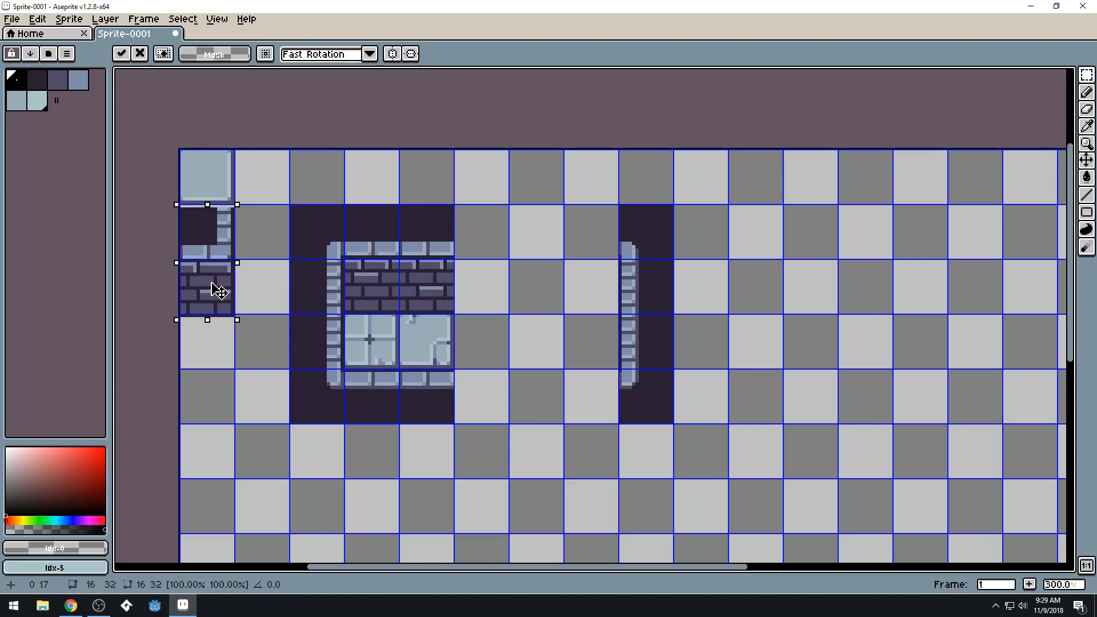
left_click(608, 287)
scroll(607, 287, "down", 1)
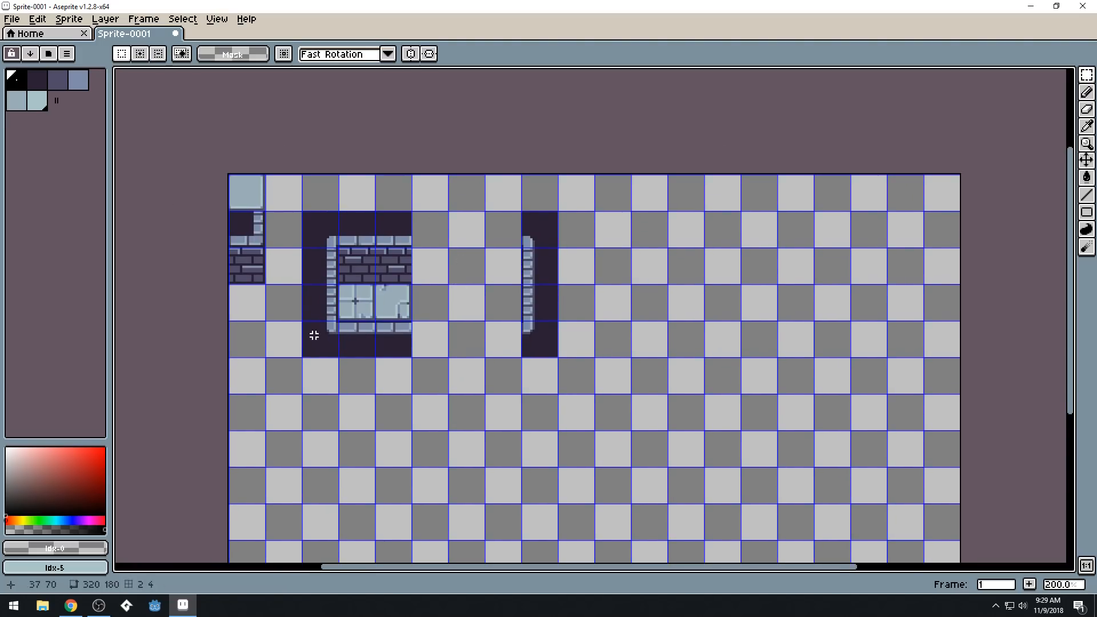
left_click_drag(305, 324, 470, 353)
scroll(375, 343, "up", 3)
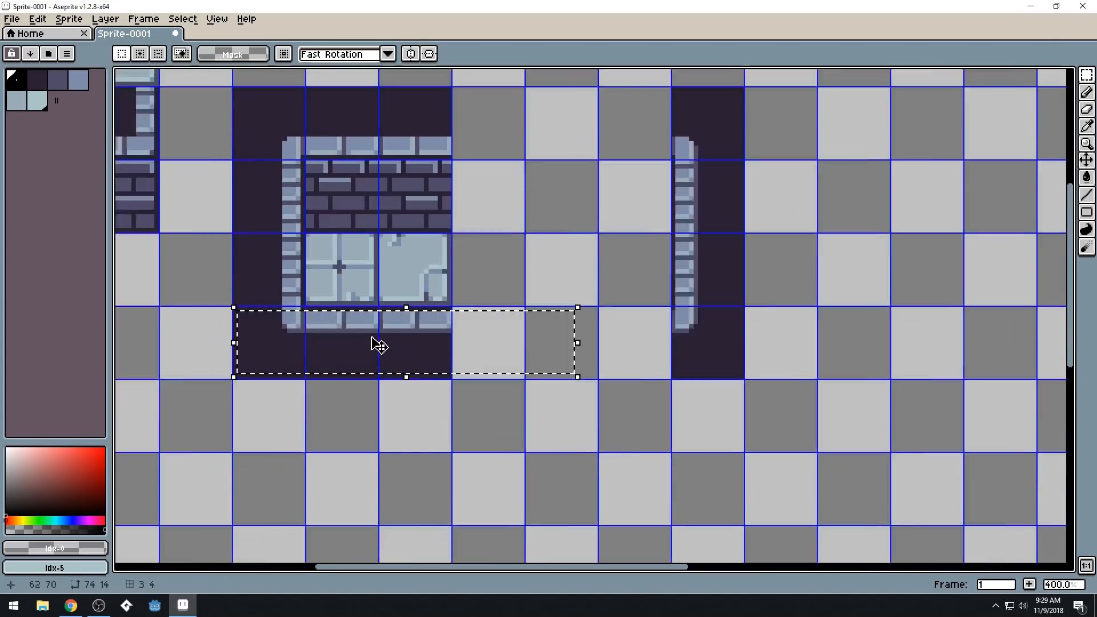
left_click(215, 284)
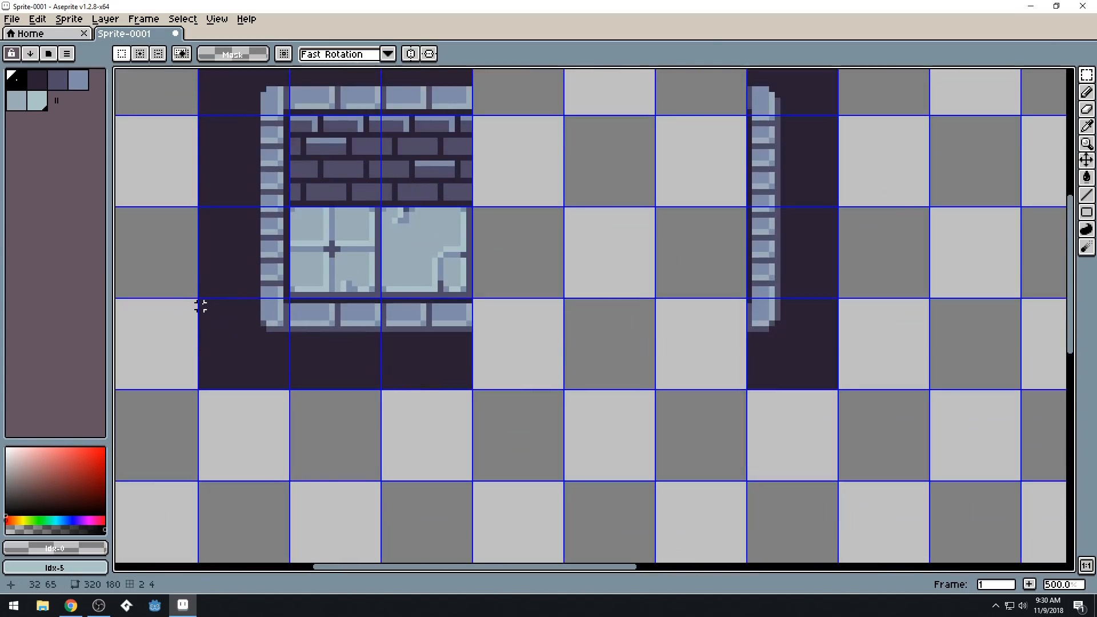
Select the 112×16 row containing the room's bottom border and the detached corner, move it down two tiles, and clear the selection
left_click_drag(200, 301, 834, 387)
scroll(507, 276, "down", 2)
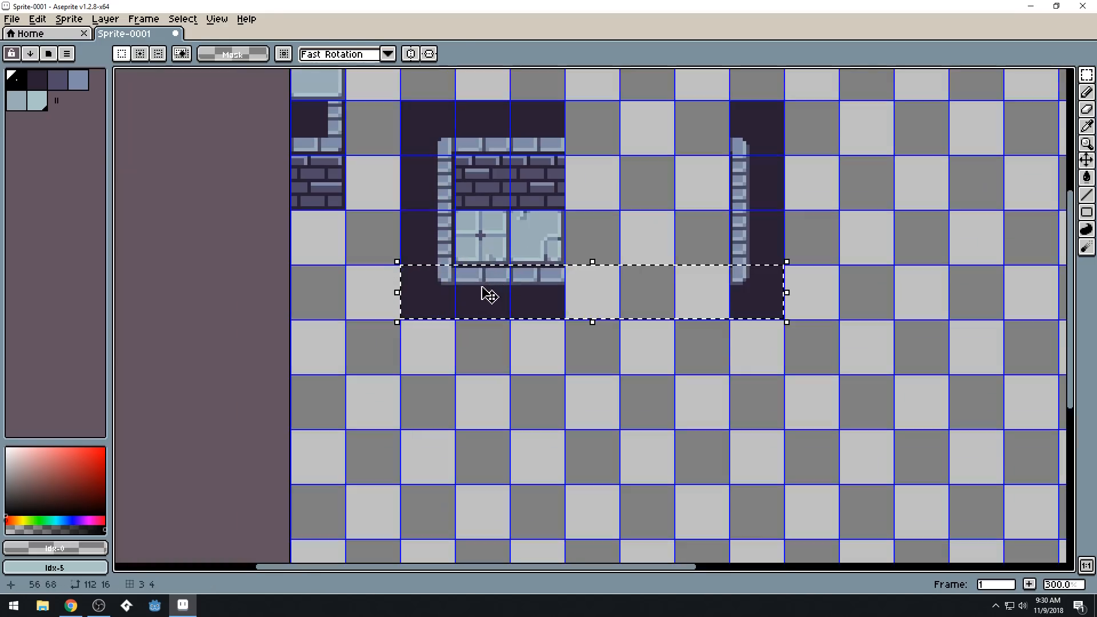
left_click(489, 297)
left_click_drag(484, 292, 484, 399)
key("Return")
left_click(768, 303)
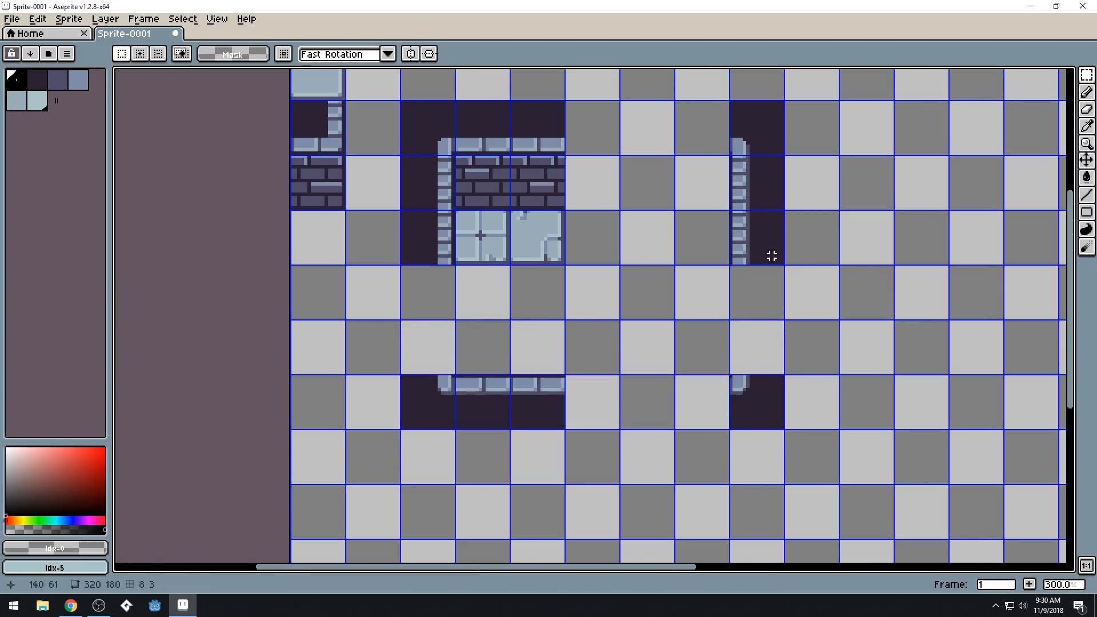
Copy the 16×16 bottom border tile into the three empty cells up to the corner, closing the room's bottom border
left_click(509, 376)
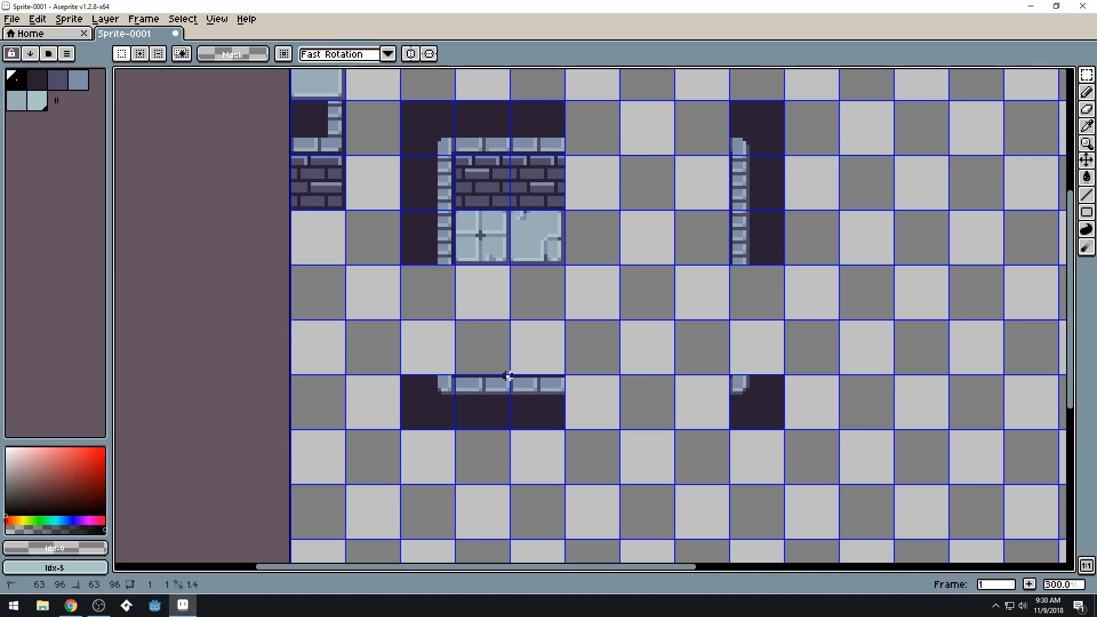
left_click(532, 373)
left_click(532, 366)
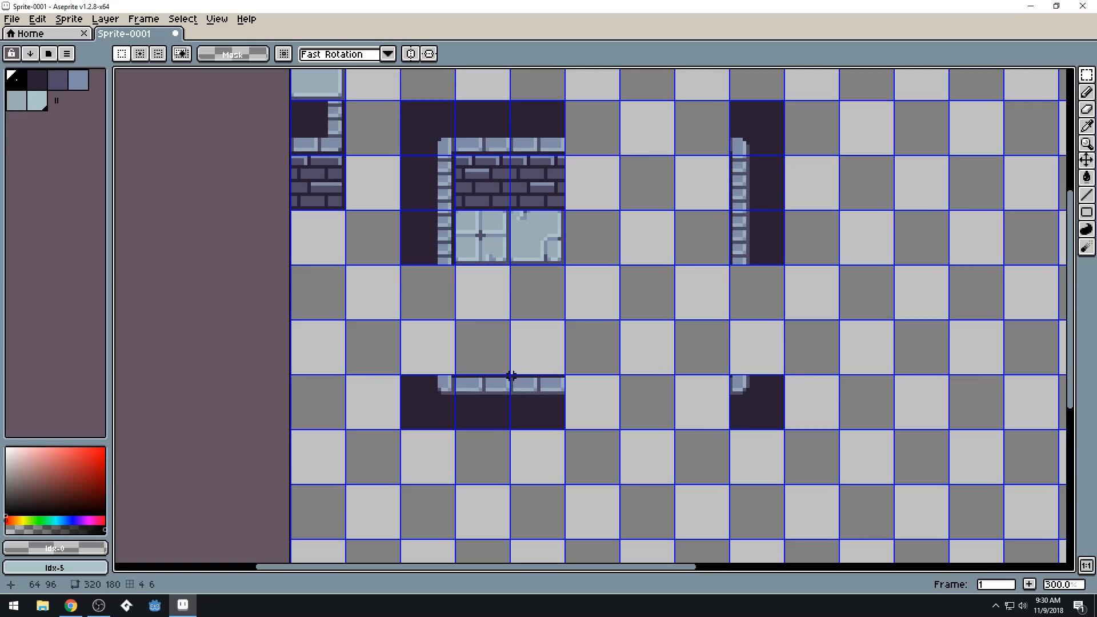
left_click_drag(511, 375, 562, 427)
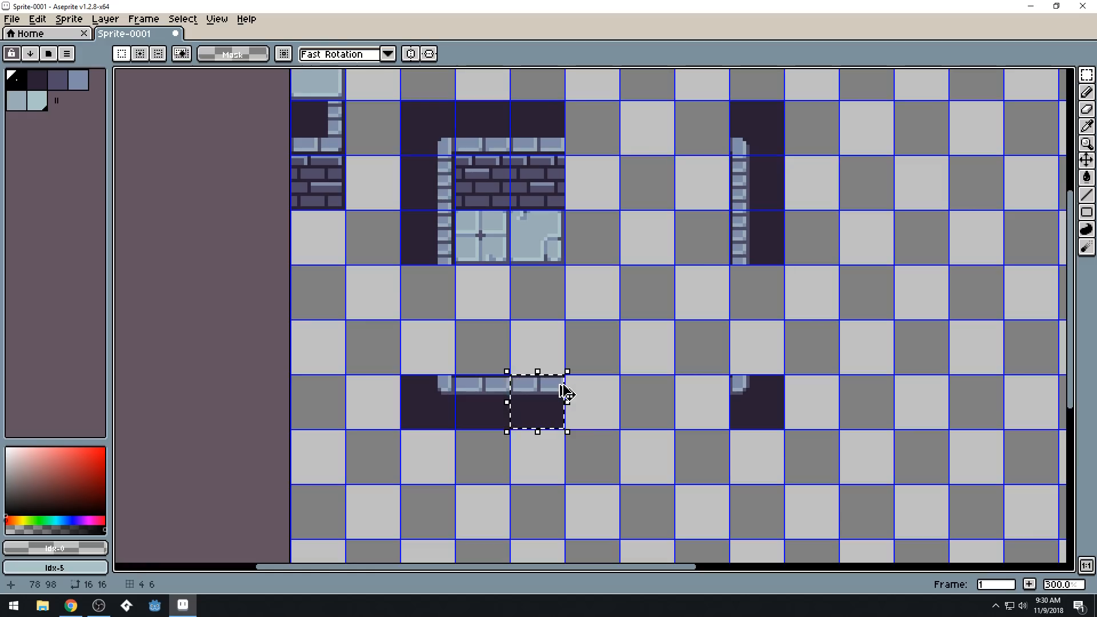
left_click(559, 415)
left_click_drag(558, 415, 607, 416)
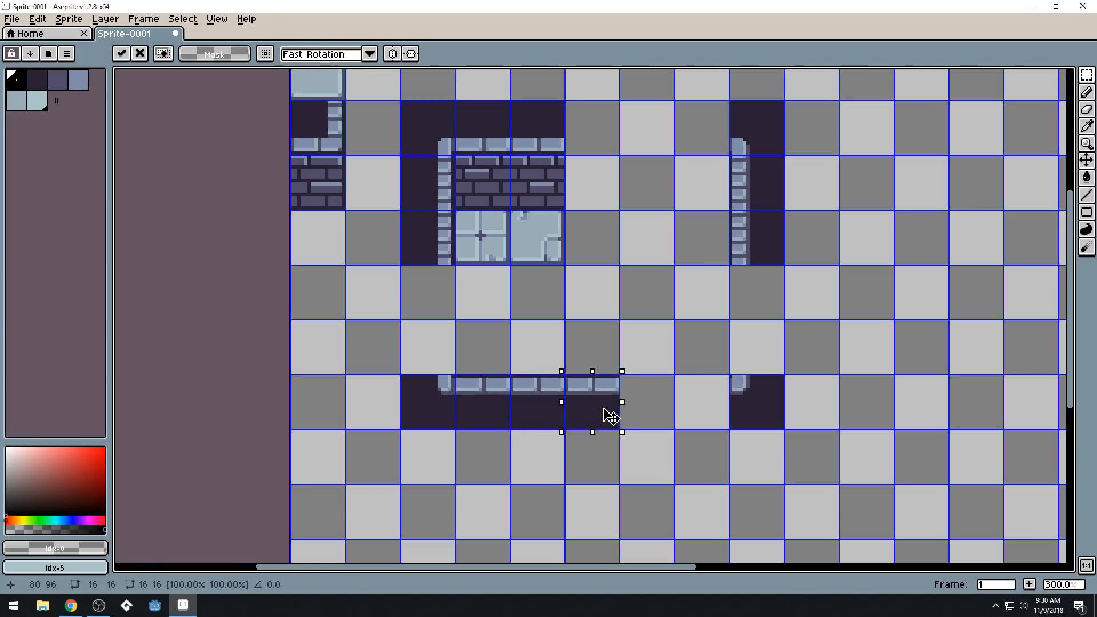
left_click(596, 413)
left_click_drag(565, 413, 709, 423)
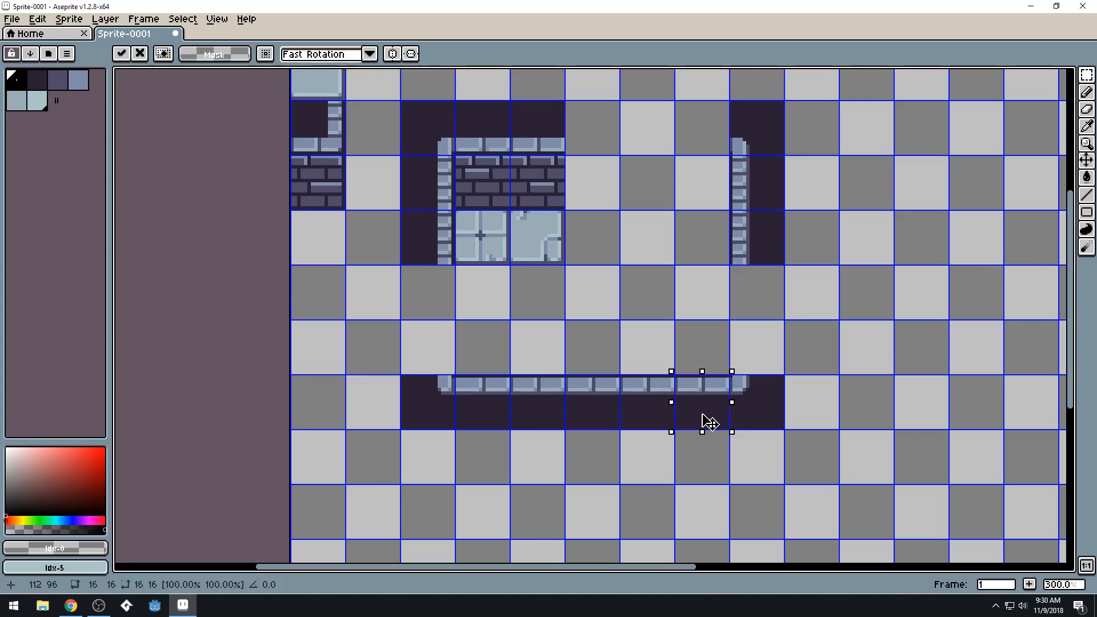
Copy the lowest 16×16 tile of the room's right border into the two empty cells beneath it and clear the selection
left_click_drag(732, 212, 763, 297)
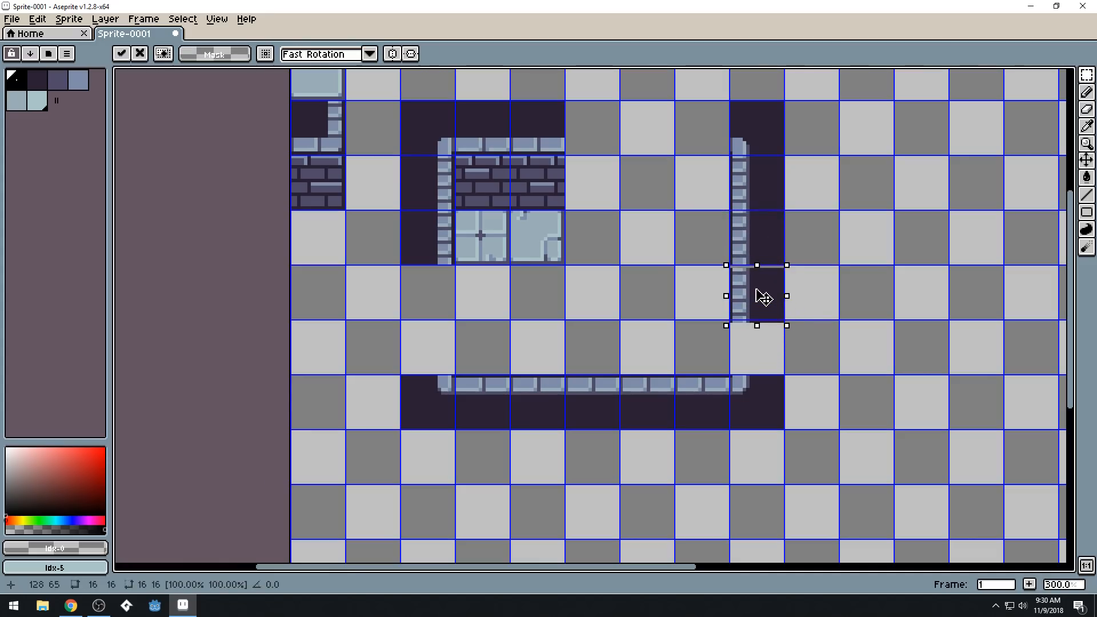
key("Escape")
left_click_drag(765, 251, 769, 367)
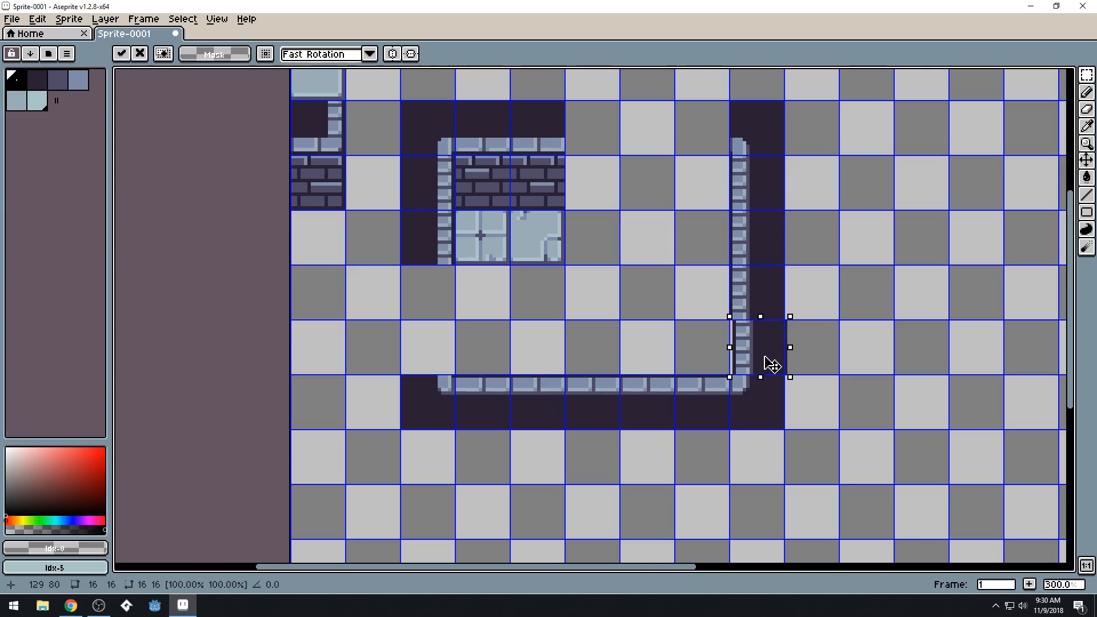
left_click(507, 310)
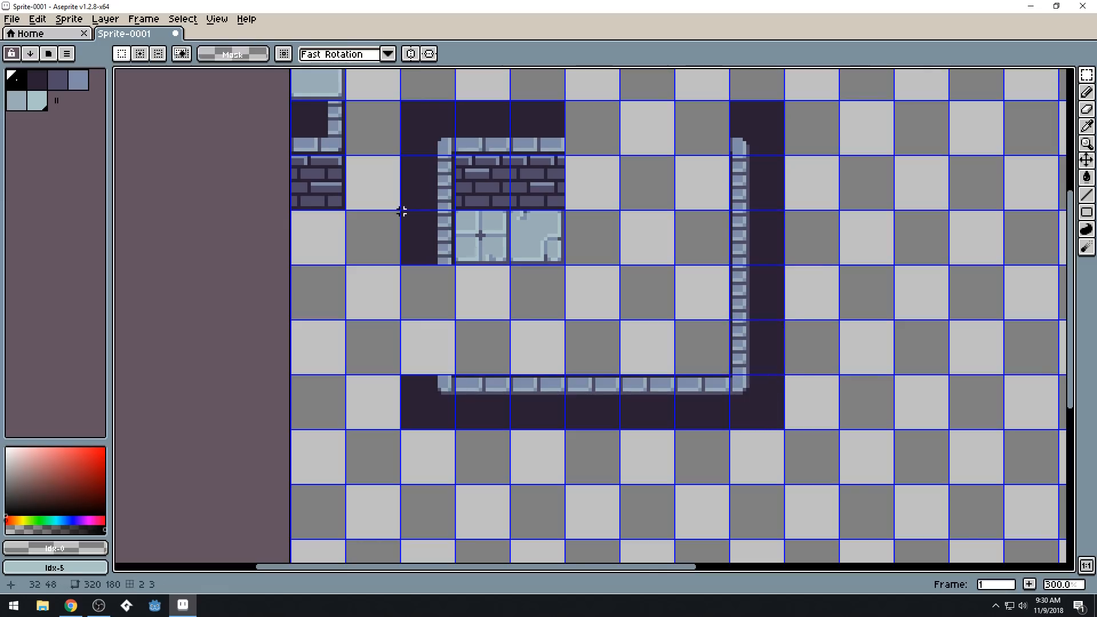
Copy the lowest 16×16 tile of the room's left border into the two empty cells beneath it and clear the selection
left_click_drag(399, 211, 440, 303)
left_click(443, 258)
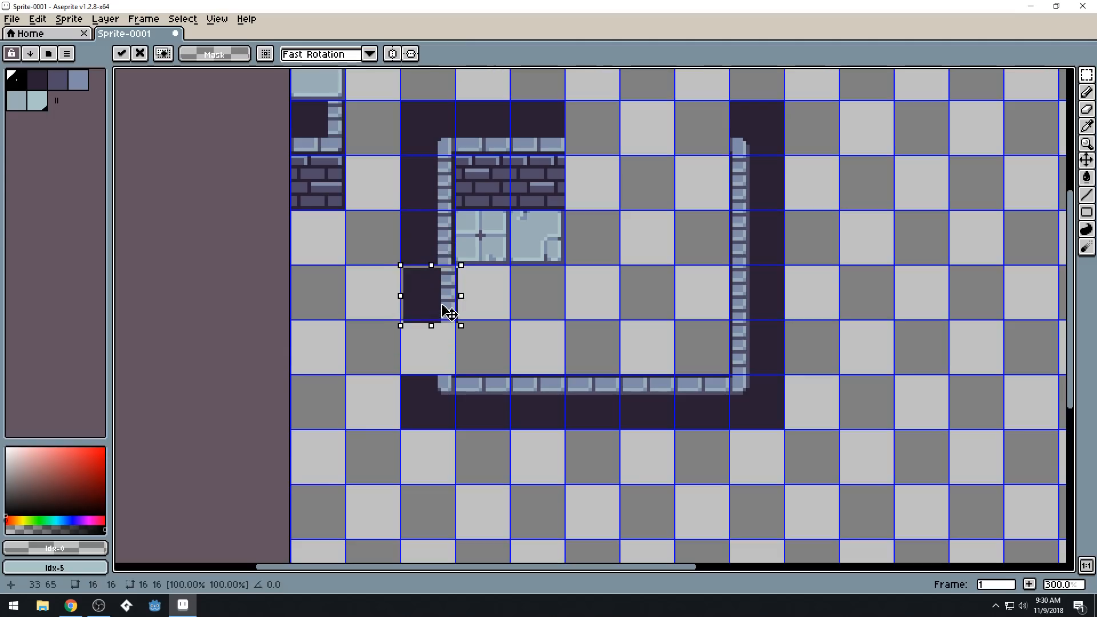
key("Escape")
left_click_drag(439, 254, 438, 359)
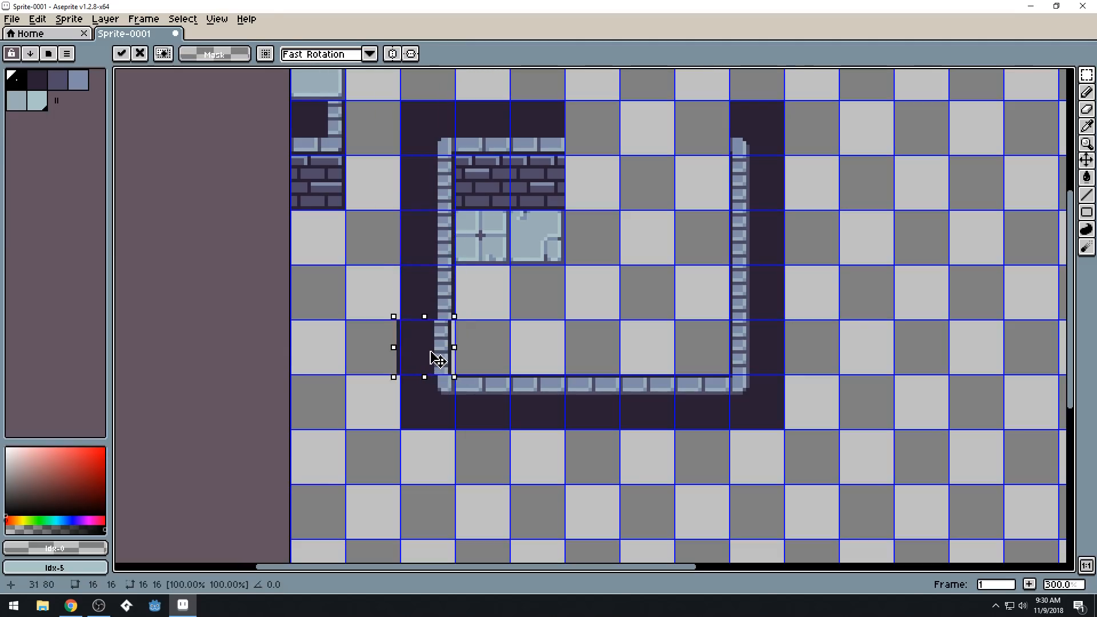
left_click(611, 274)
Extend the top border and brick wall across the room by copying a one-tile-wide section, followed by the 32×32 block beside it
left_click_drag(620, 223, 568, 323)
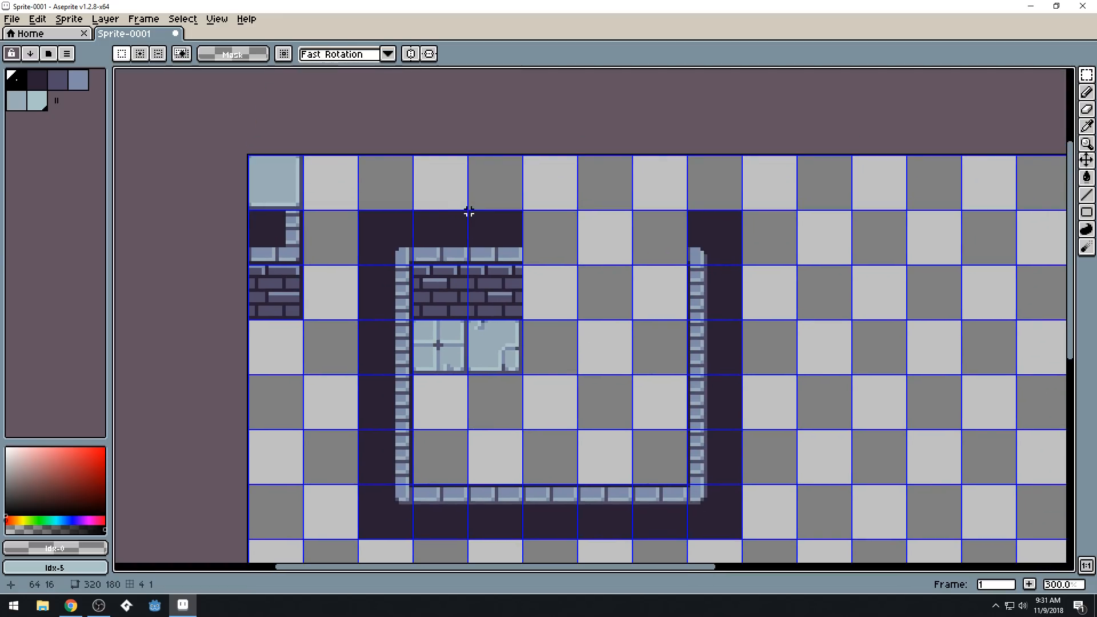
left_click_drag(468, 213, 558, 261)
left_click_drag(468, 265, 563, 304)
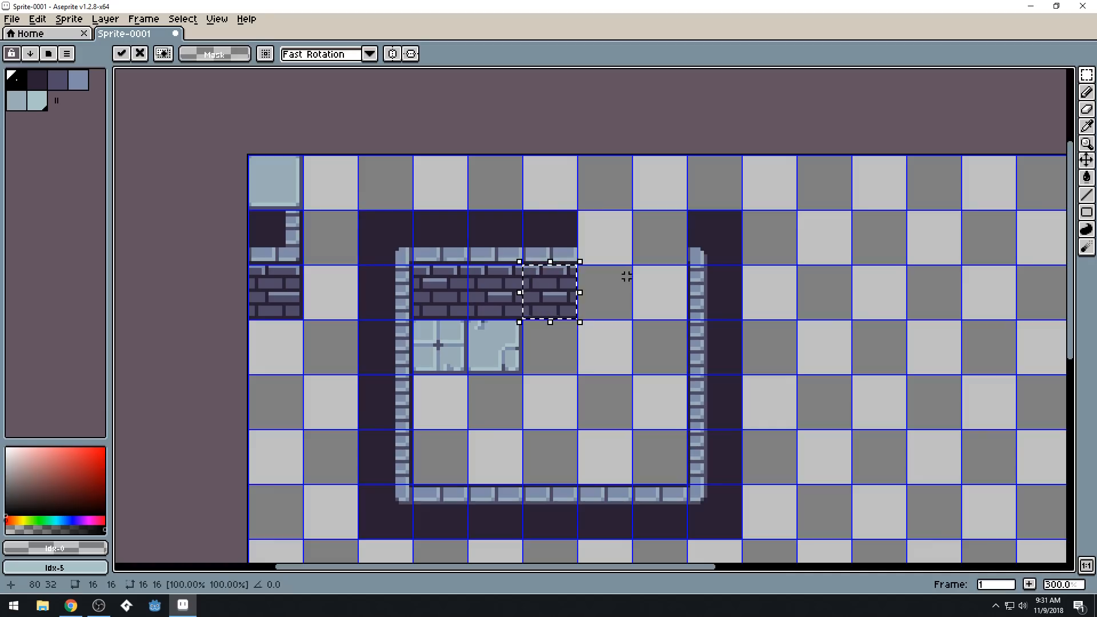
left_click(499, 259)
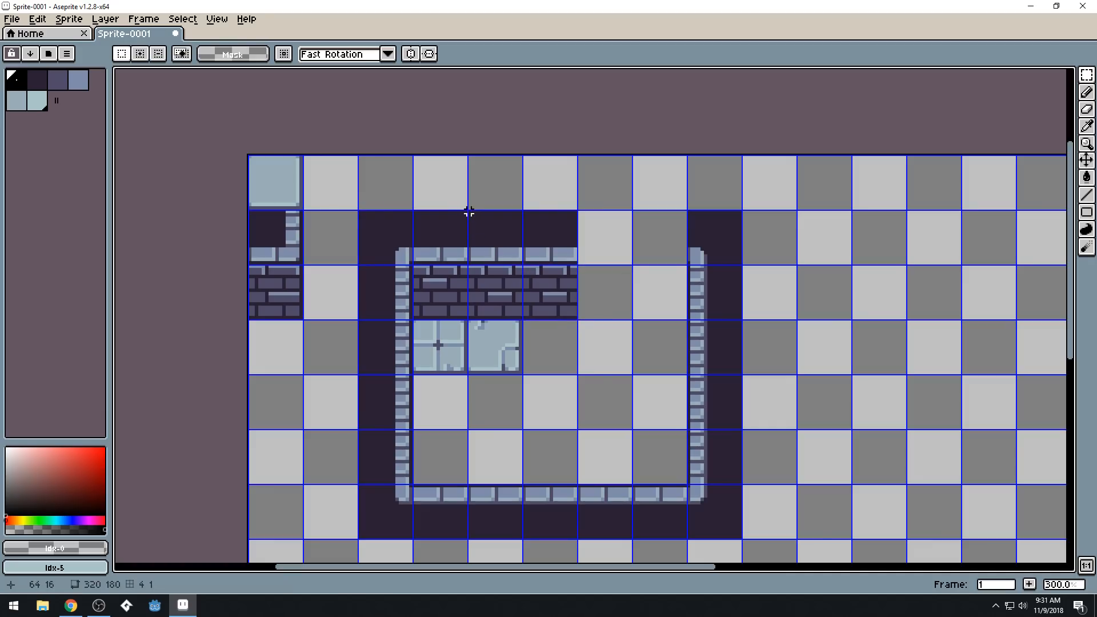
left_click_drag(468, 213, 574, 317)
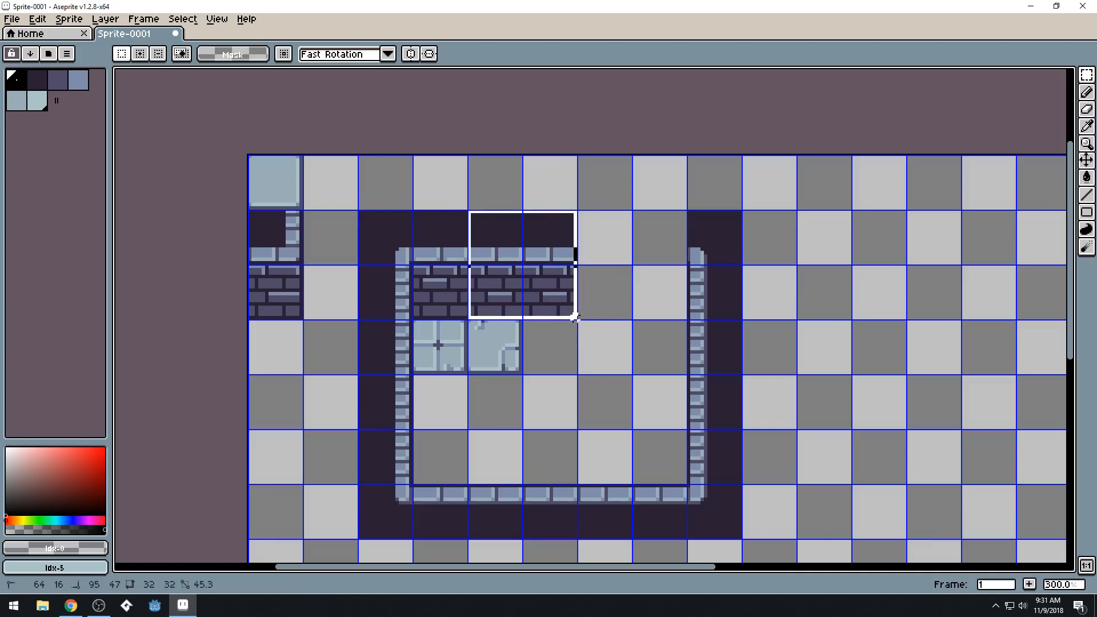
left_click_drag(512, 296, 611, 282)
key("Return")
left_click(761, 290)
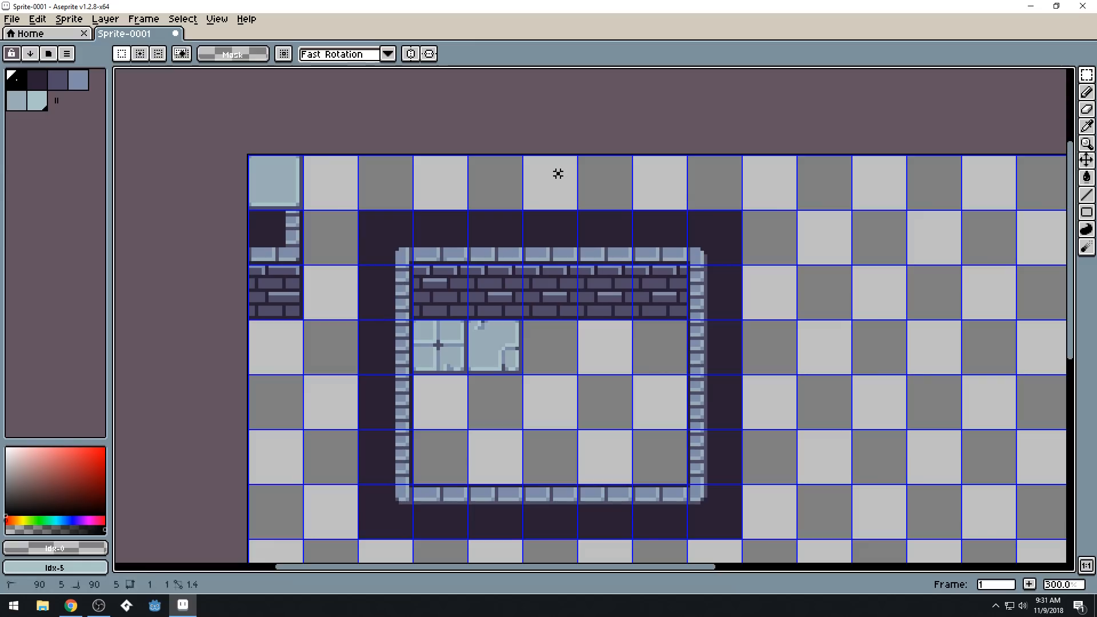
Paint out the repeated brick highlights in the middle of the wall with Idx-2, keeping those near both ends
scroll(558, 171, "down", 3)
scroll(600, 213, "up", 2)
left_click_drag(600, 214, 589, 267)
scroll(583, 222, "up", 3)
key("i")
mouse_move(541, 208)
left_mouse_down()
mouse_move(526, 221)
mouse_move(744, 223)
left_mouse_up()
key("b")
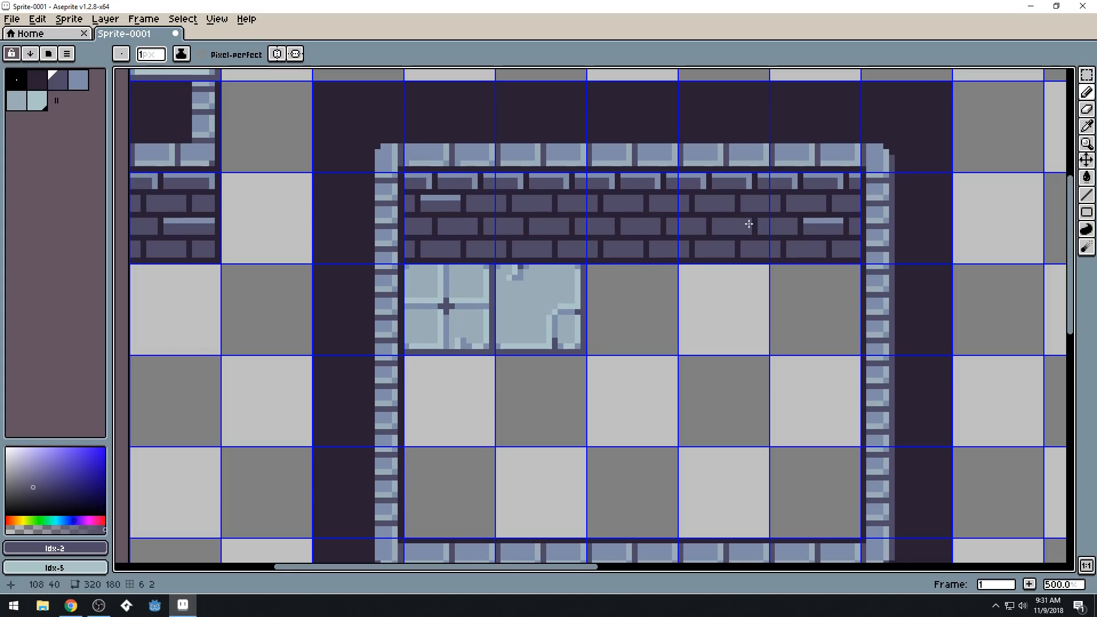
Copy the cracked floor tile to row three, column four, and the four-part tile to row one, column four and row three, column two
scroll(839, 247, "down", 3)
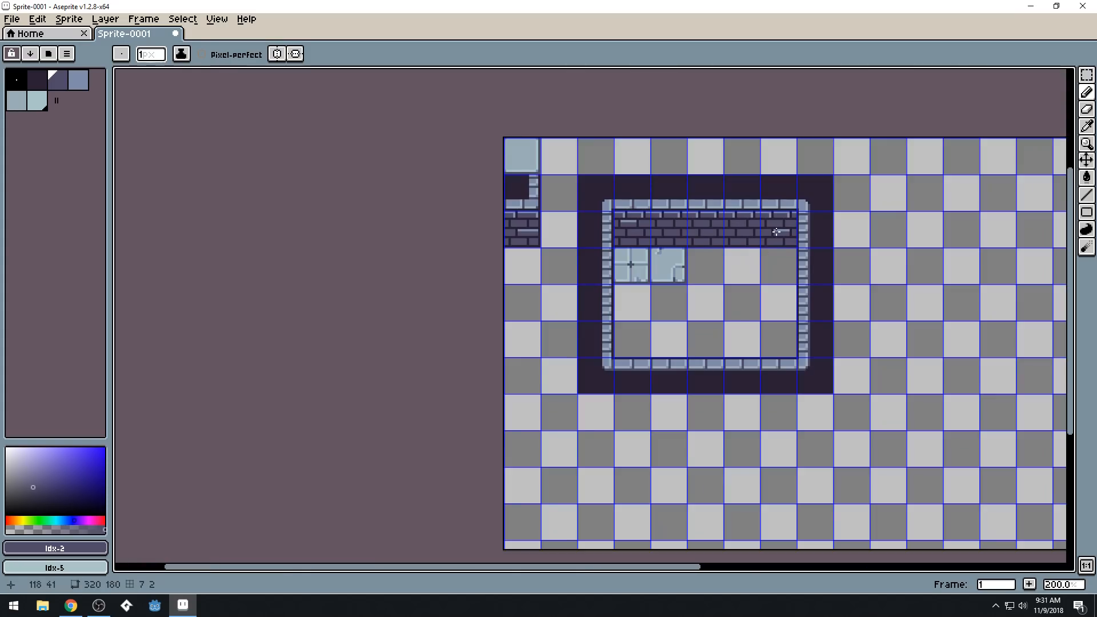
scroll(673, 325, "right", 2)
scroll(713, 314, "up", 1)
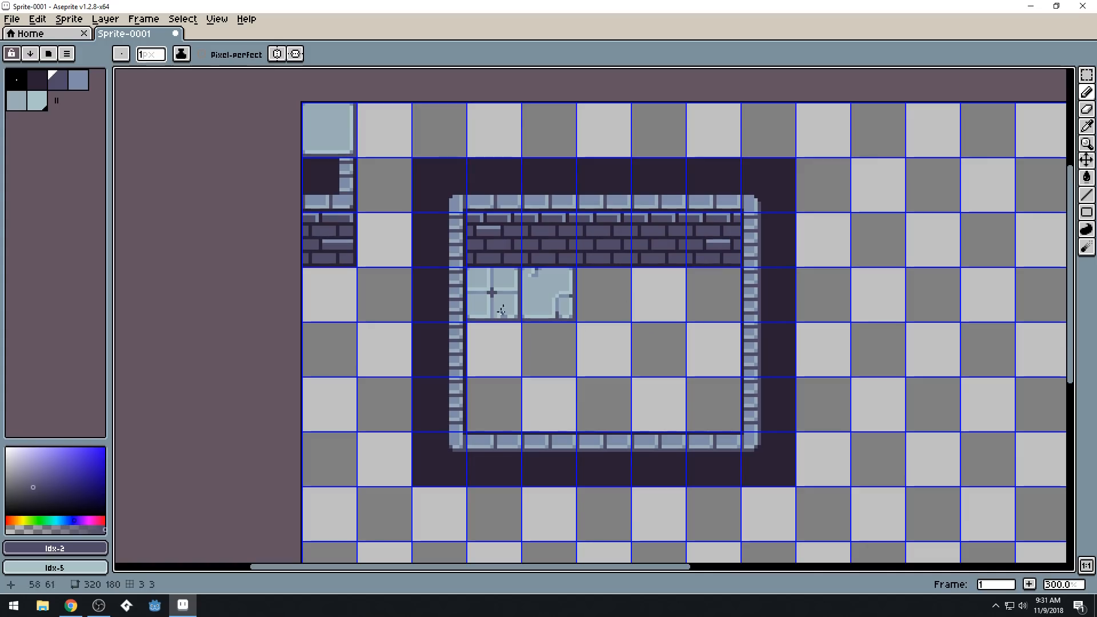
scroll(525, 304, "up", 2)
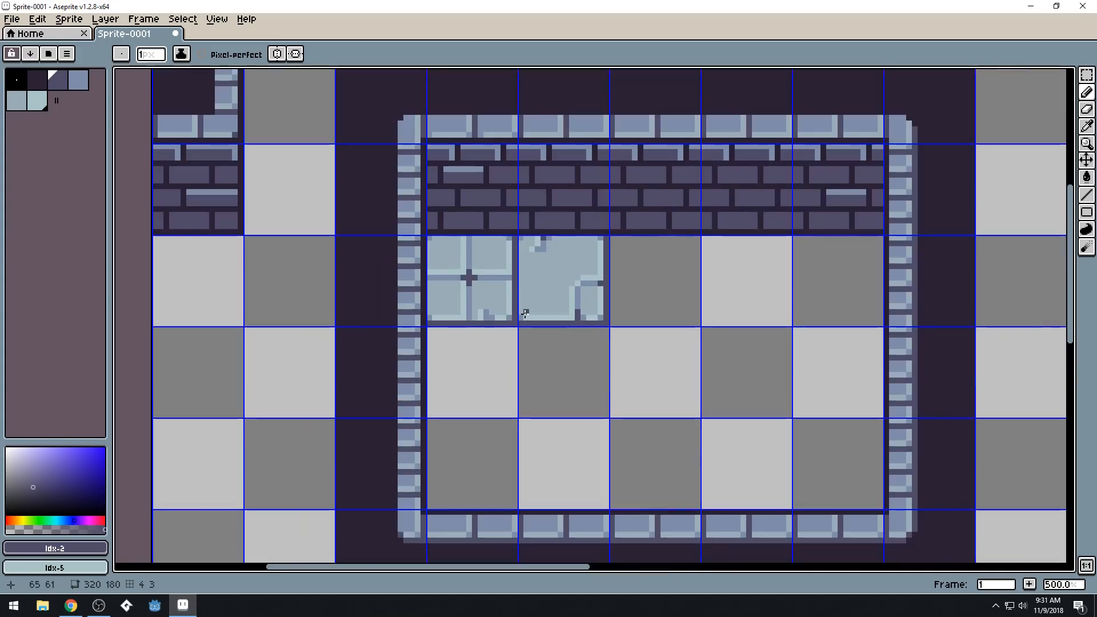
scroll(524, 313, "down", 2)
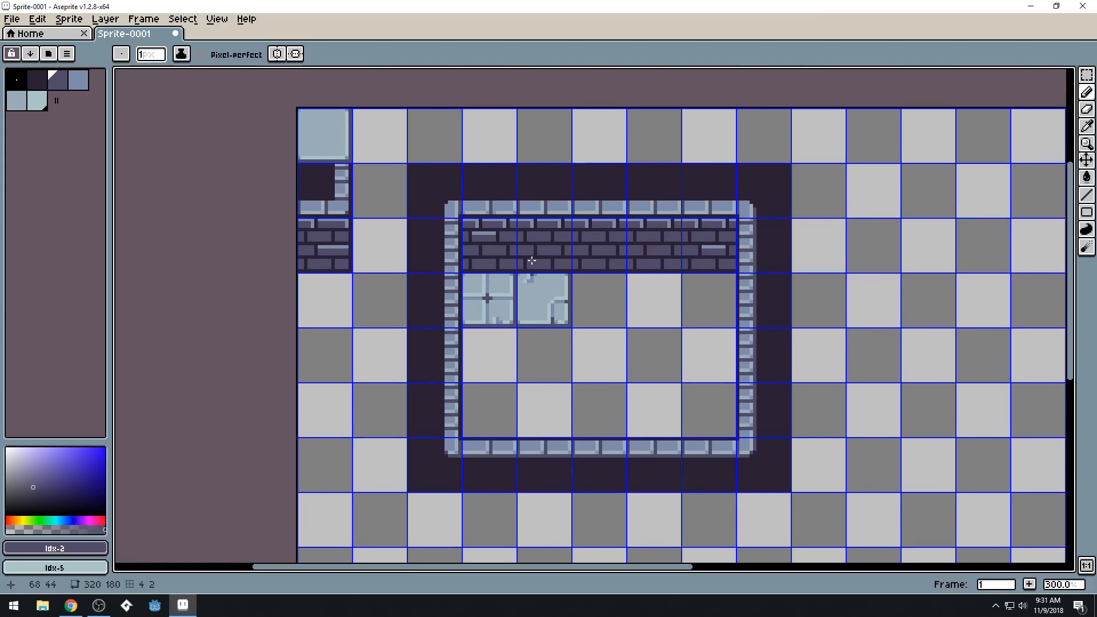
scroll(539, 288, "up", 1)
key("m")
left_click_drag(517, 274, 706, 473)
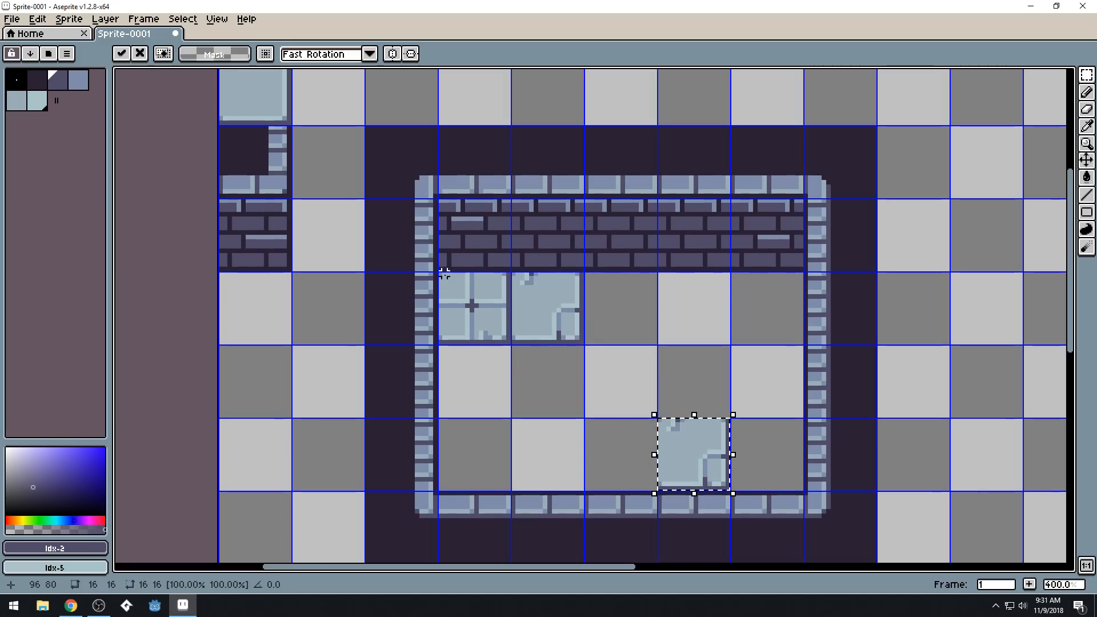
left_click_drag(439, 273, 708, 337)
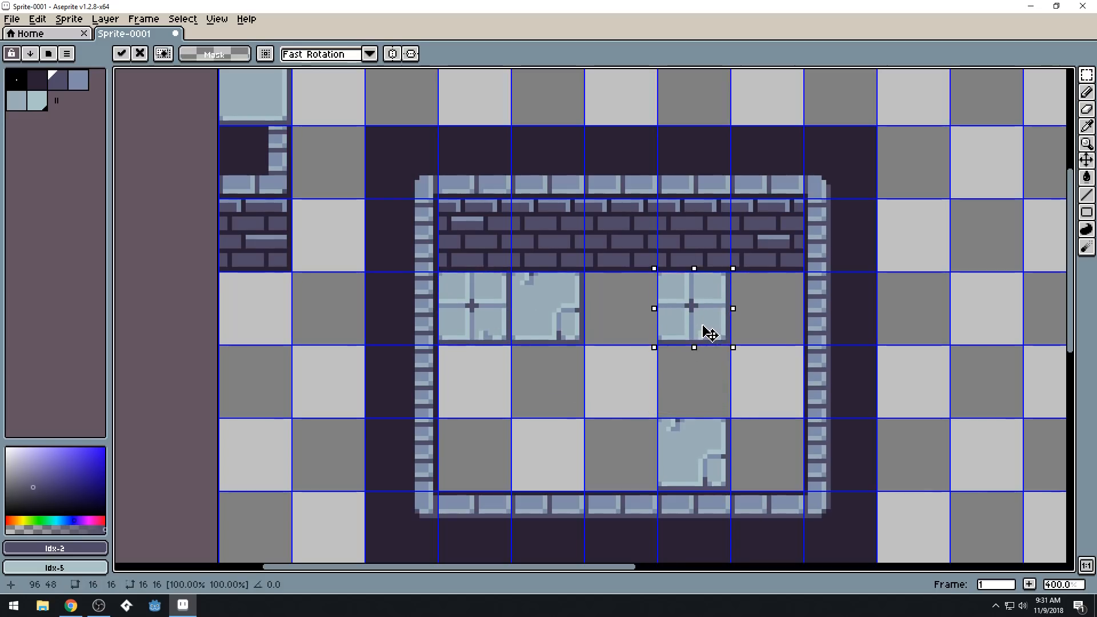
key("Return")
left_click_drag(490, 334, 563, 474)
Move the separate plain floor tile from the canvas corner into the first cell of the room's middle floor row
left_click_drag(330, 183, 383, 244)
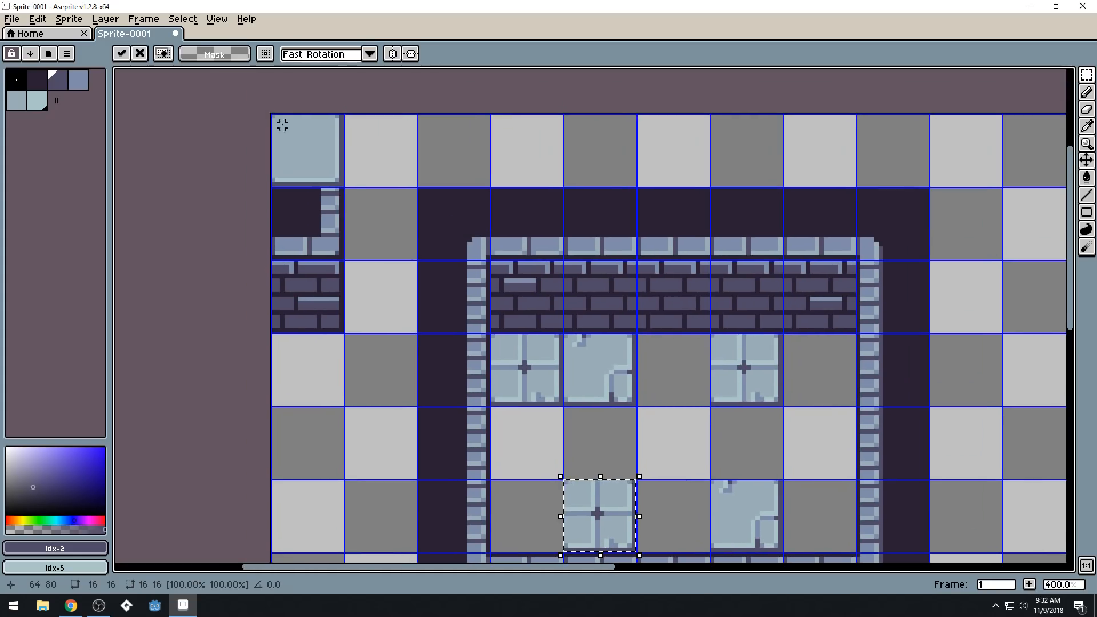
left_click_drag(269, 114, 541, 464)
scroll(541, 464, "right", 5)
scroll(541, 464, "down", 3)
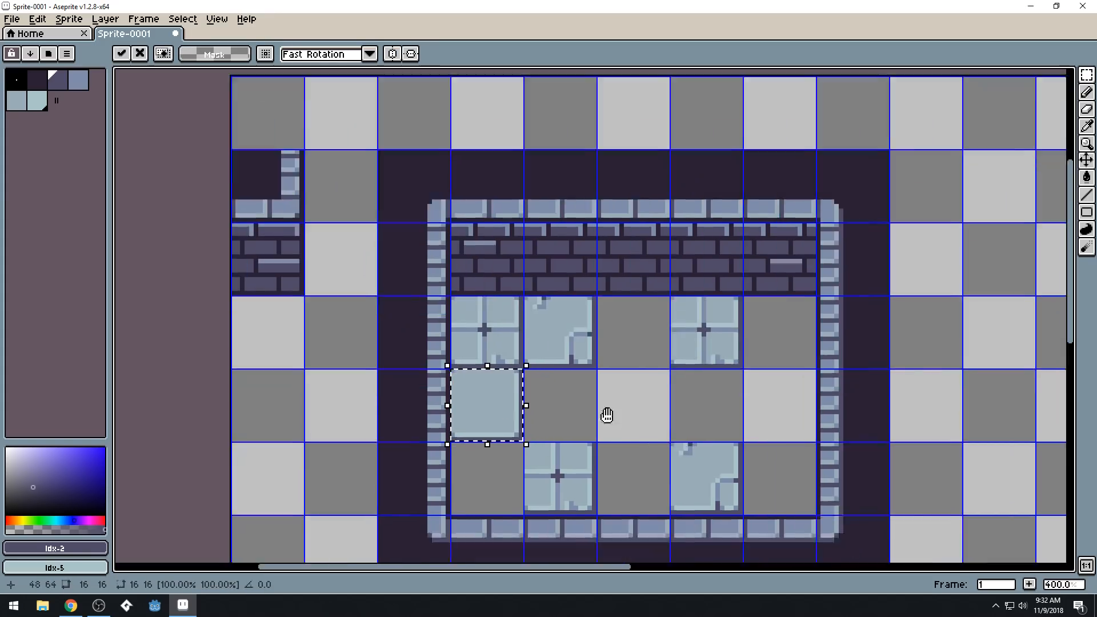
Fill the empty cells in the room's first three floor columns with copies of the plain floor tile
left_click_drag(406, 360, 558, 296)
left_click_drag(358, 314, 409, 426)
key("Return")
left_click_drag(410, 365, 558, 440)
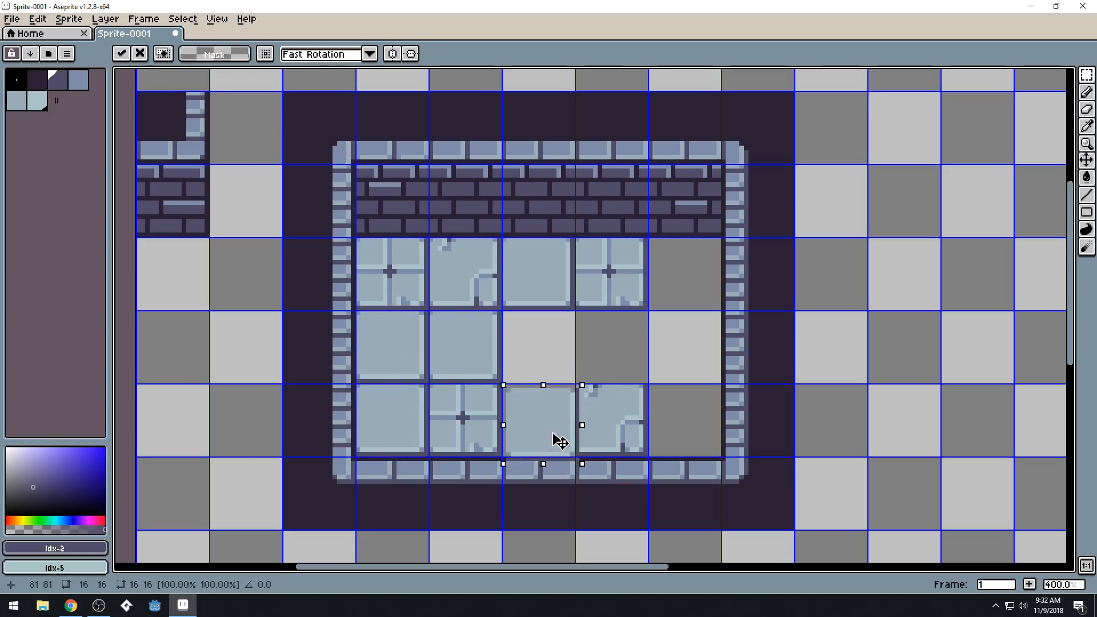
key("Return")
left_click_drag(549, 377, 546, 358)
key("Return")
Paste the plain floor tile into the middle cell of the fourth floor column and all three cells of the fifth
left_click_drag(365, 319, 612, 329)
key("ctrl+v")
left_click_drag(400, 352, 656, 290)
key("ctrl+v")
left_click_drag(404, 343, 693, 351)
key("ctrl+v")
left_click_drag(399, 371, 694, 444)
key("Return")
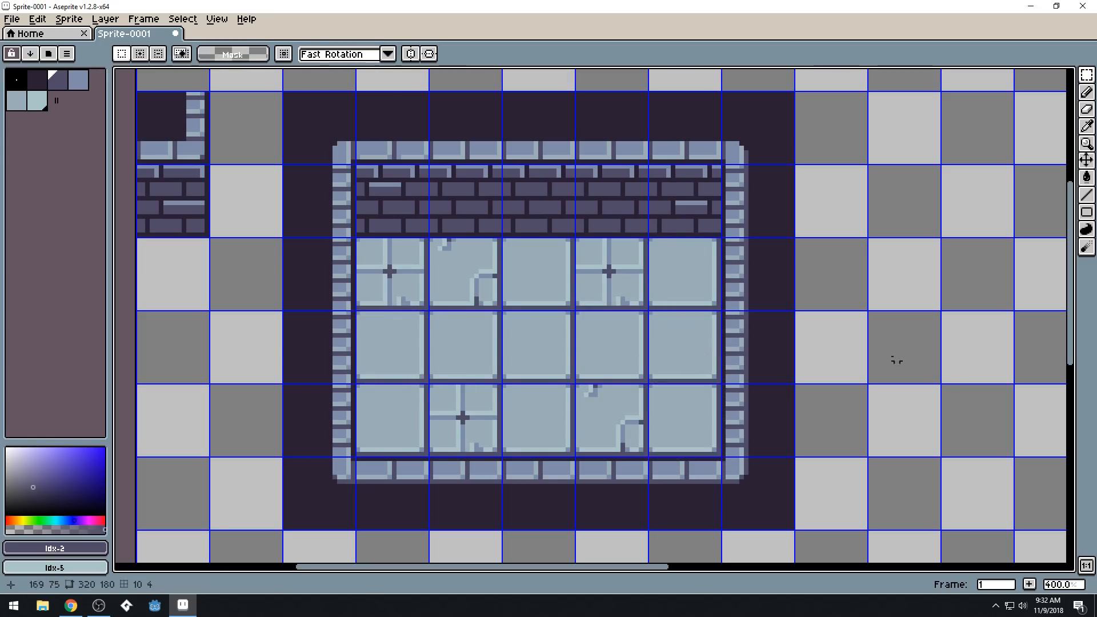
Hide the grid overlay on the canvas
scroll(663, 303, "down", 2)
left_click_drag(669, 320, 639, 319)
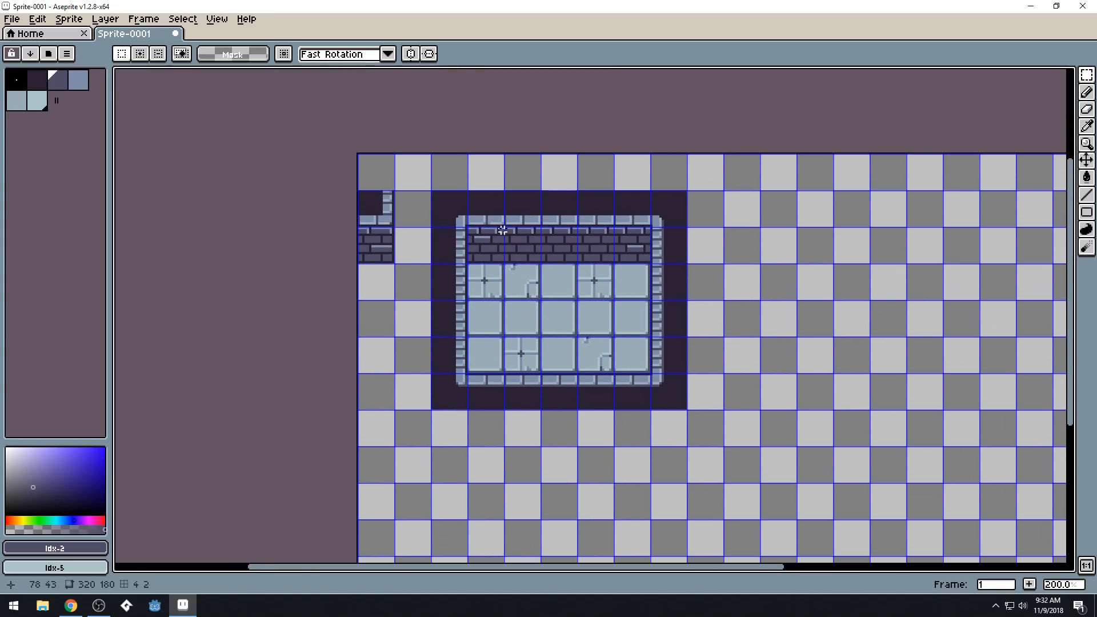
left_click(143, 19)
mouse_move(183, 20)
mouse_move(224, 24)
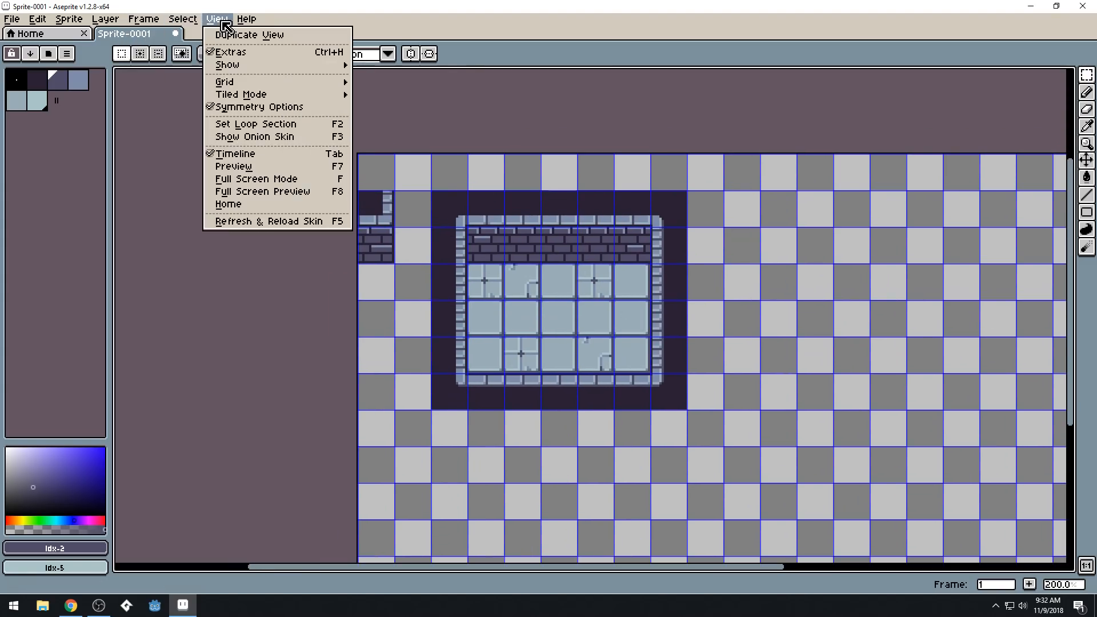
mouse_move(241, 82)
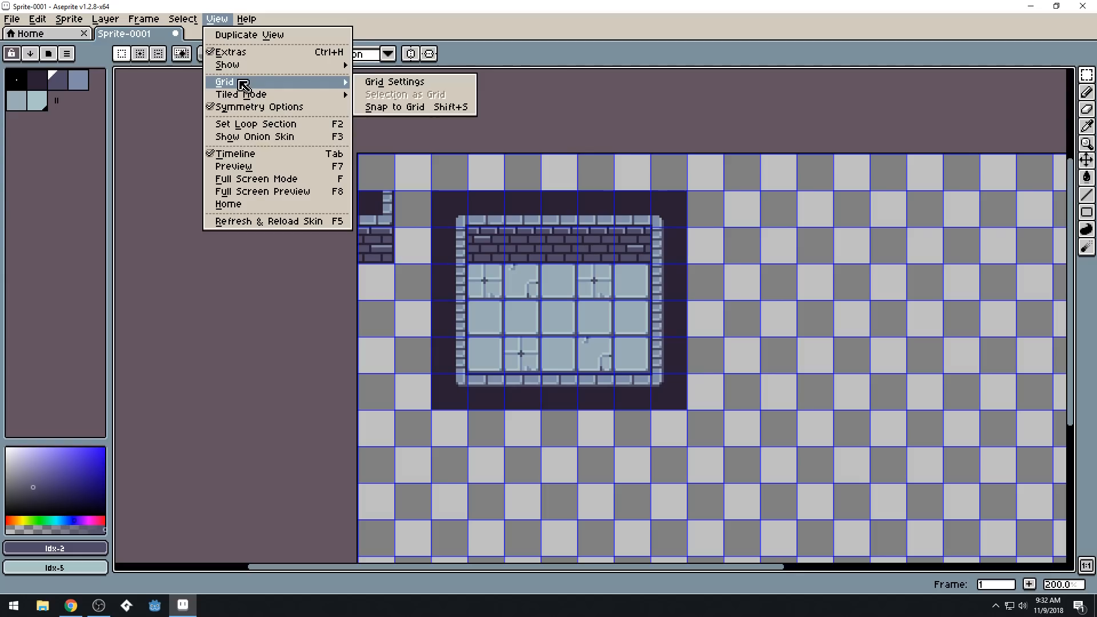
mouse_move(288, 66)
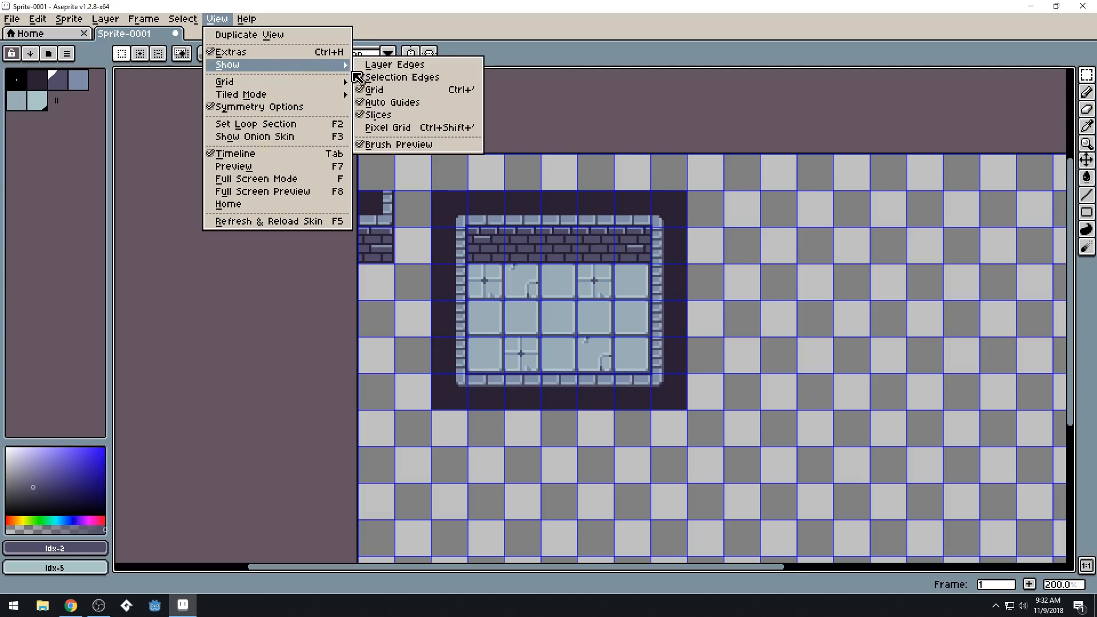
left_click(384, 95)
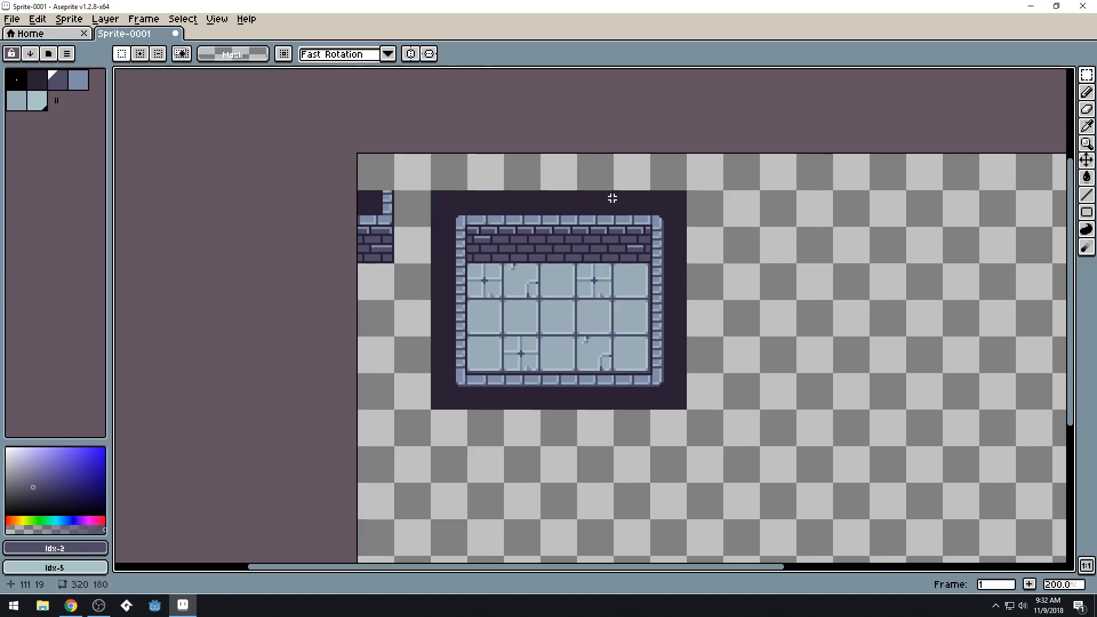
Pick the dark border colour Idx-1 and fill the transparent area around the room with it
key("b")
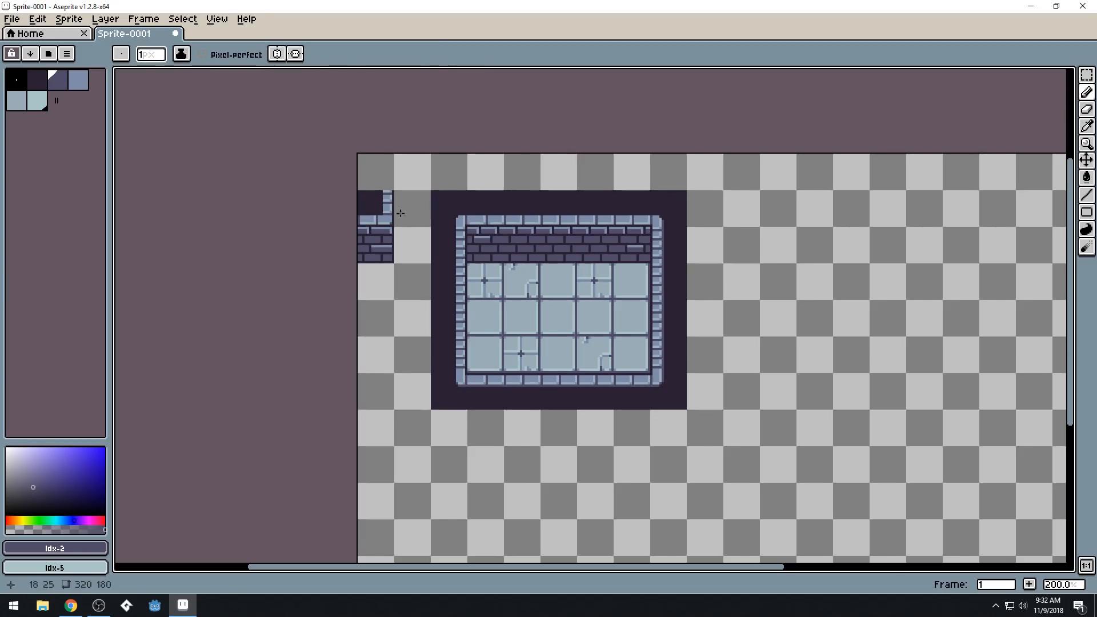
scroll(392, 216, "up", 2)
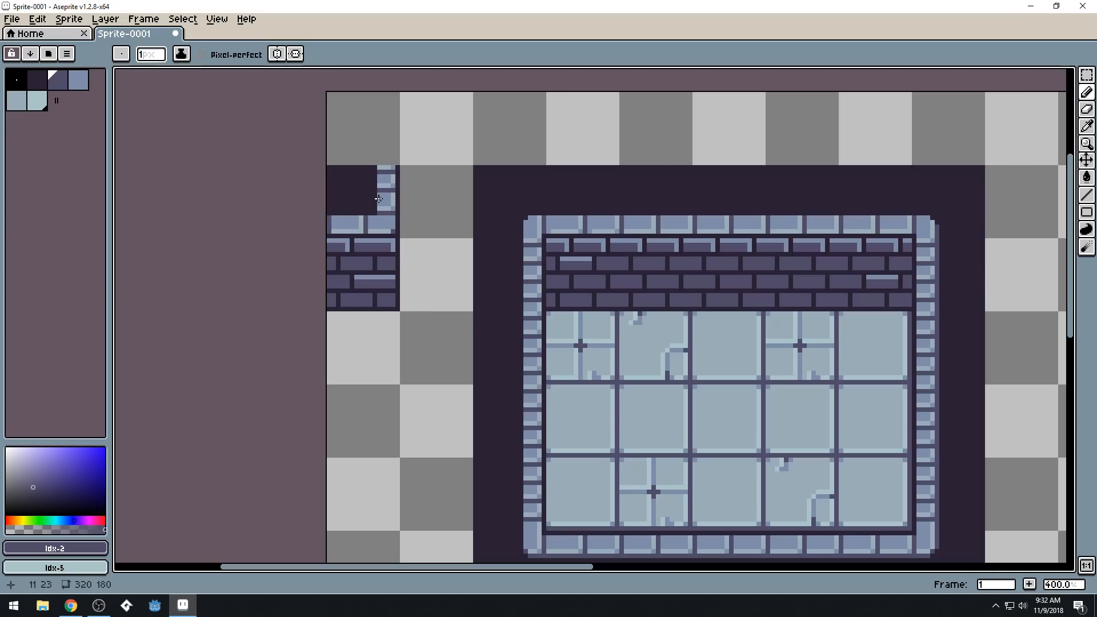
left_click_drag(659, 275, 604, 272)
scroll(286, 165, "down", 1)
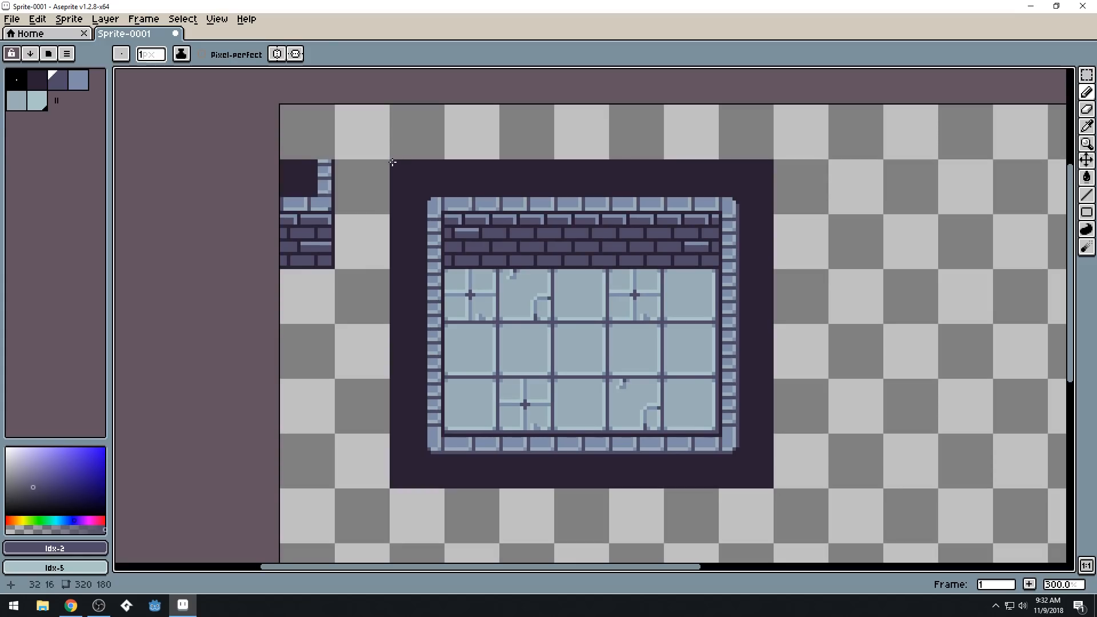
left_click(436, 176, "alt")
left_click(923, 229)
key("g")
left_click(891, 216)
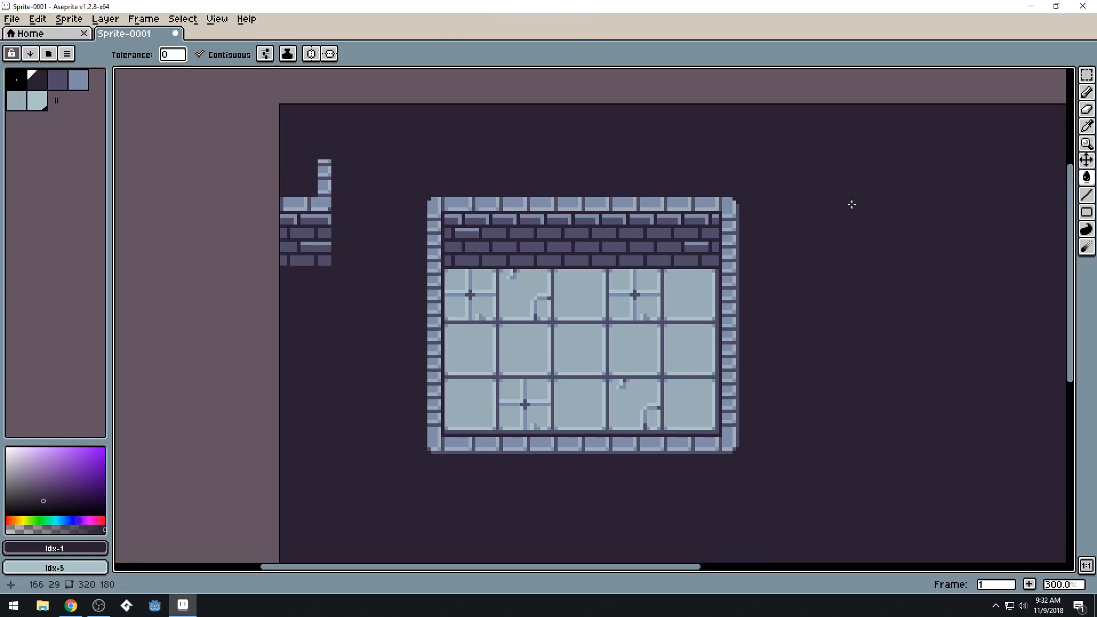
scroll(766, 214, "down", 5)
scroll(756, 207, "up", 2)
scroll(757, 206, "up", 3)
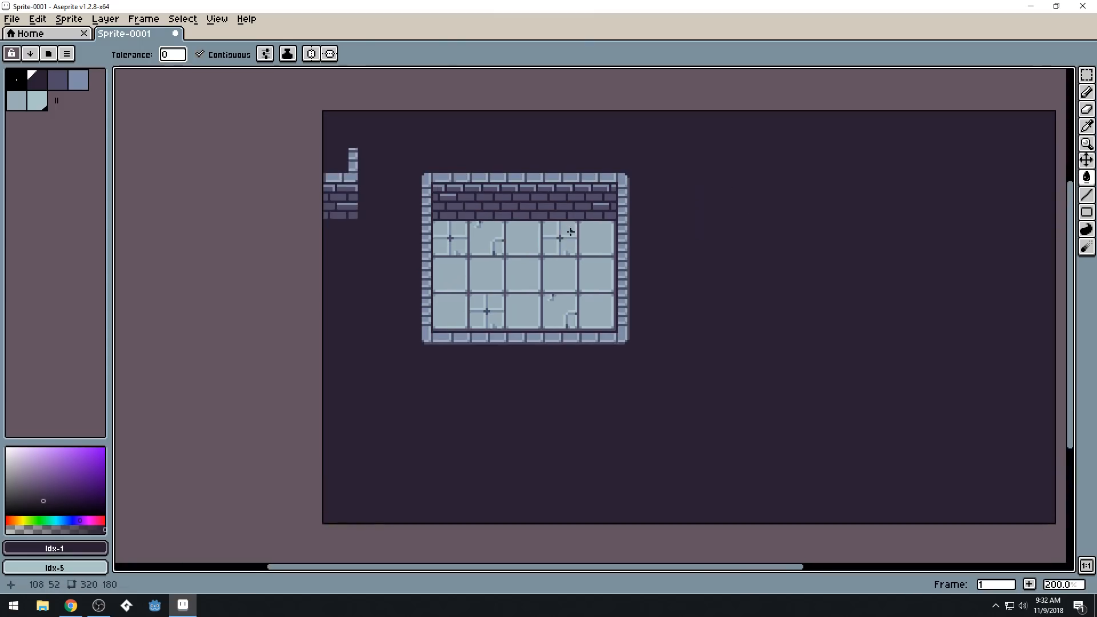
left_click_drag(580, 262, 619, 274)
scroll(665, 276, "down", 2)
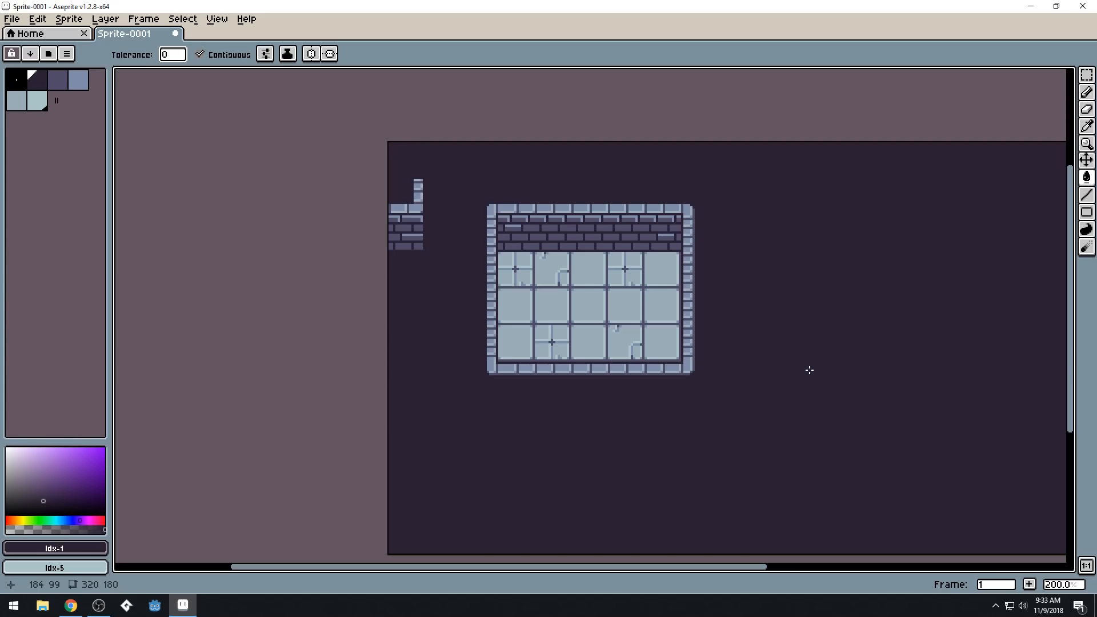
Pick the muted purple Idx-2 from the outline of the room's bottom border as the drawing colour
scroll(564, 409, "up", 4)
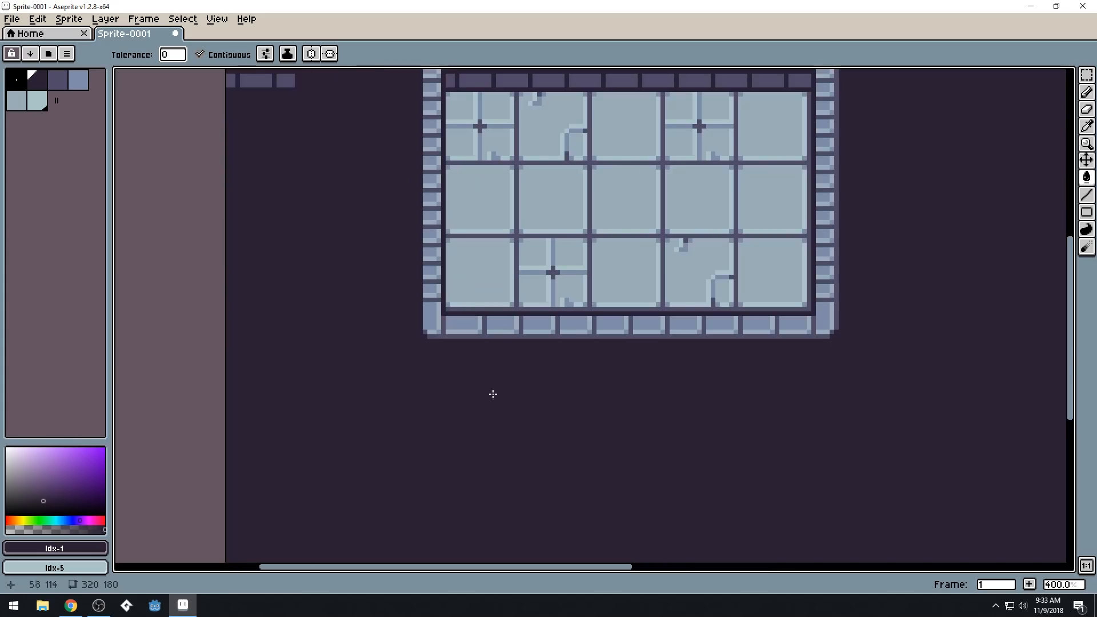
scroll(463, 371, "down", 2)
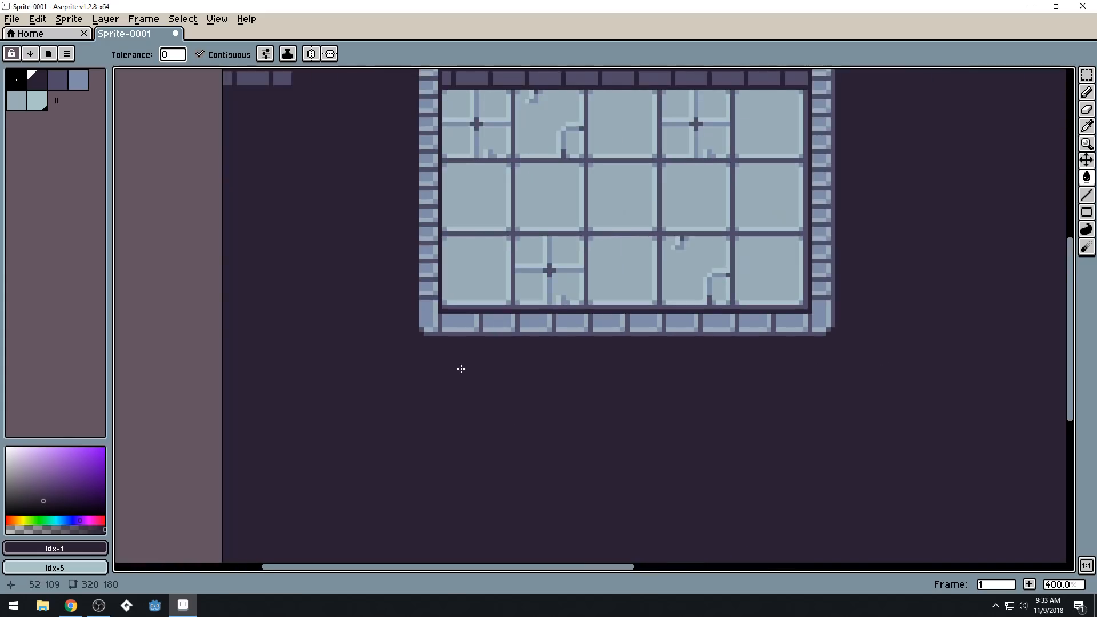
scroll(451, 349, "up", 2)
left_click(441, 323, "alt")
scroll(485, 354, "down", 1)
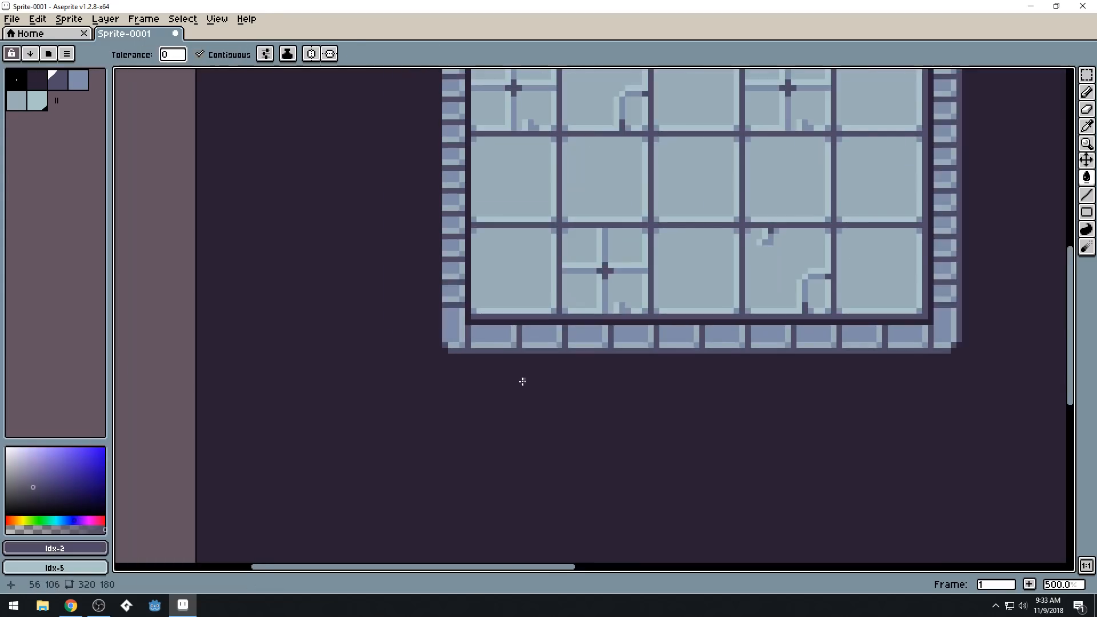
scroll(615, 397, "down", 1)
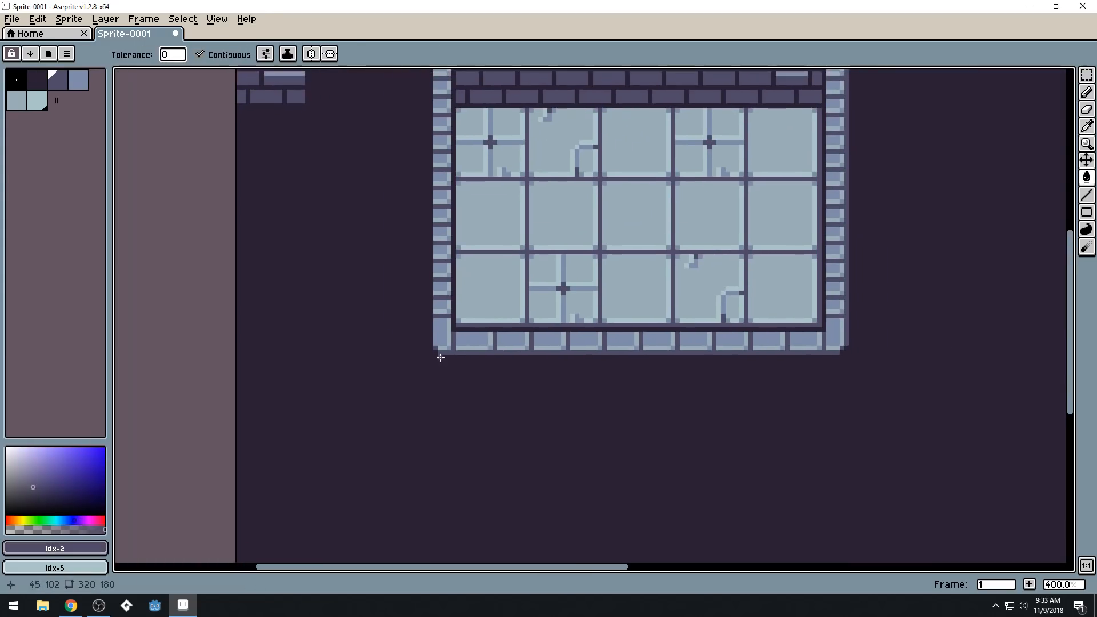
Draw a one-pixel straight Pencil line in Idx-2 directly beneath the full width of the room's bottom border
left_click(439, 356)
key("ctrl+z")
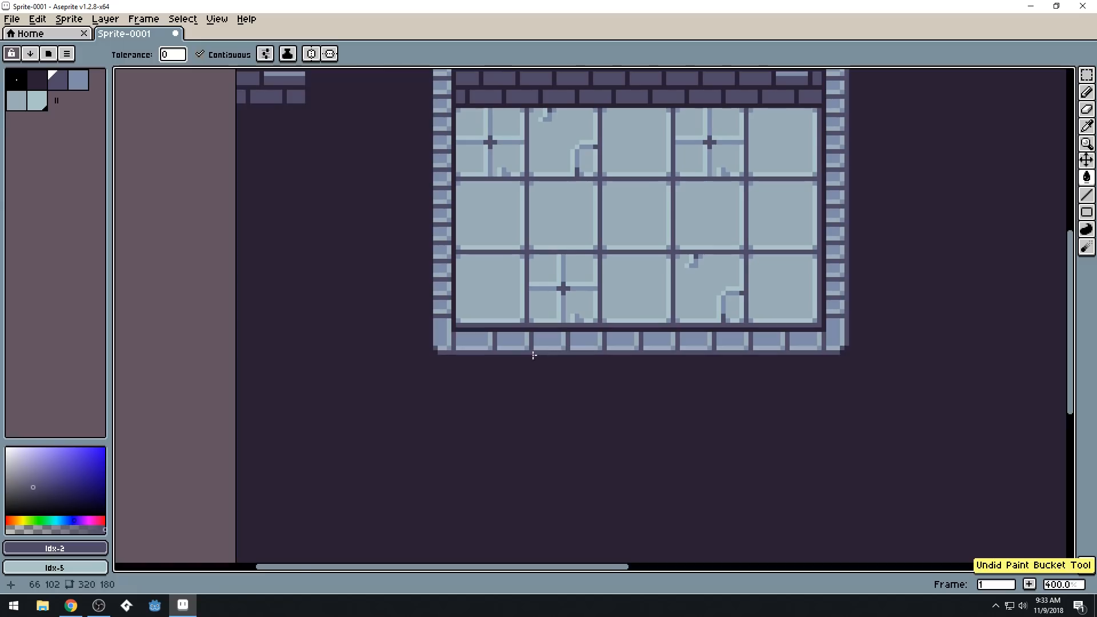
key("b")
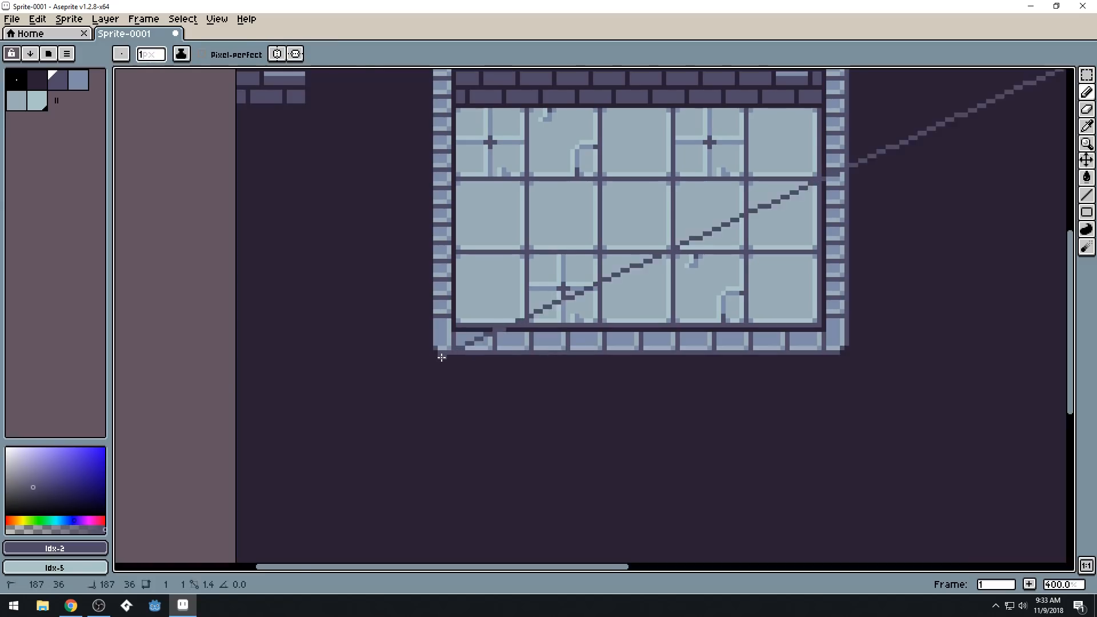
left_click(838, 356, "shift")
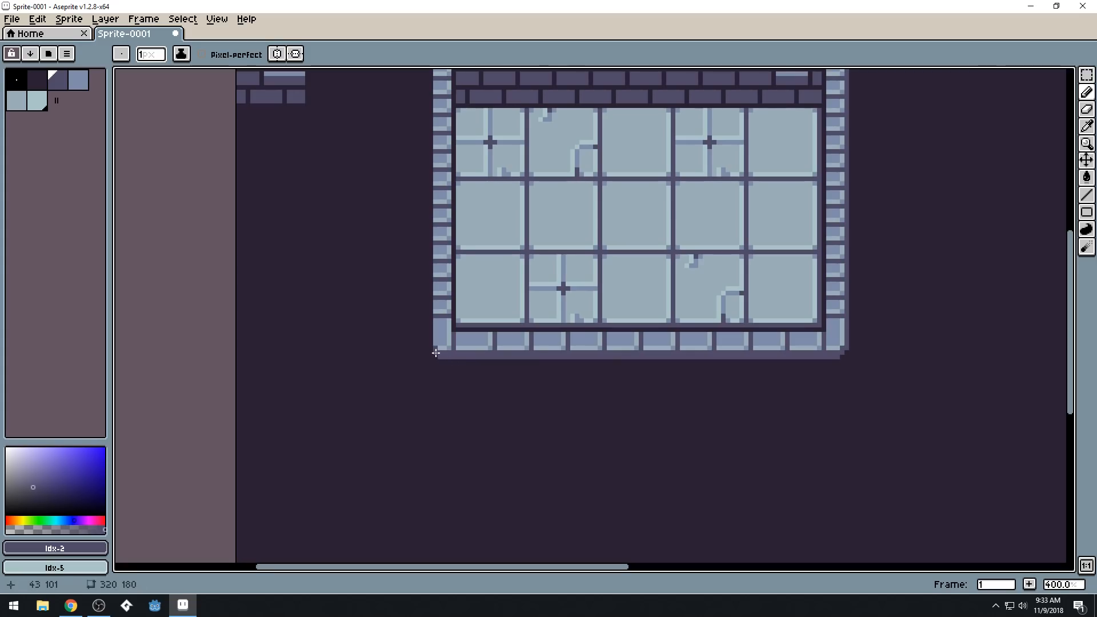
scroll(502, 357, "down", 2)
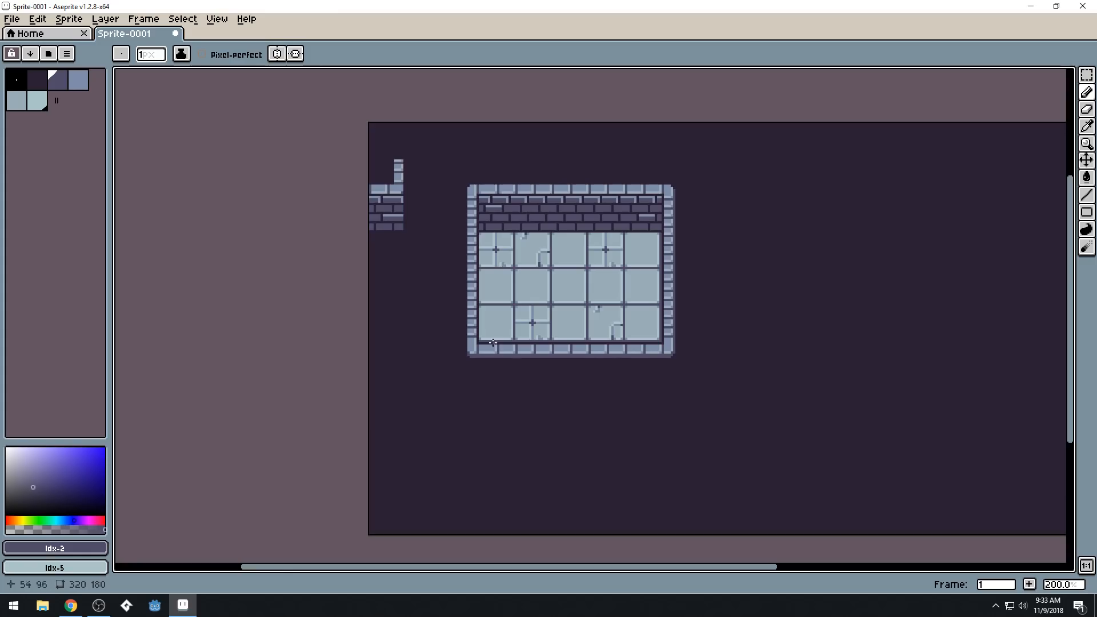
scroll(514, 372, "up", 2)
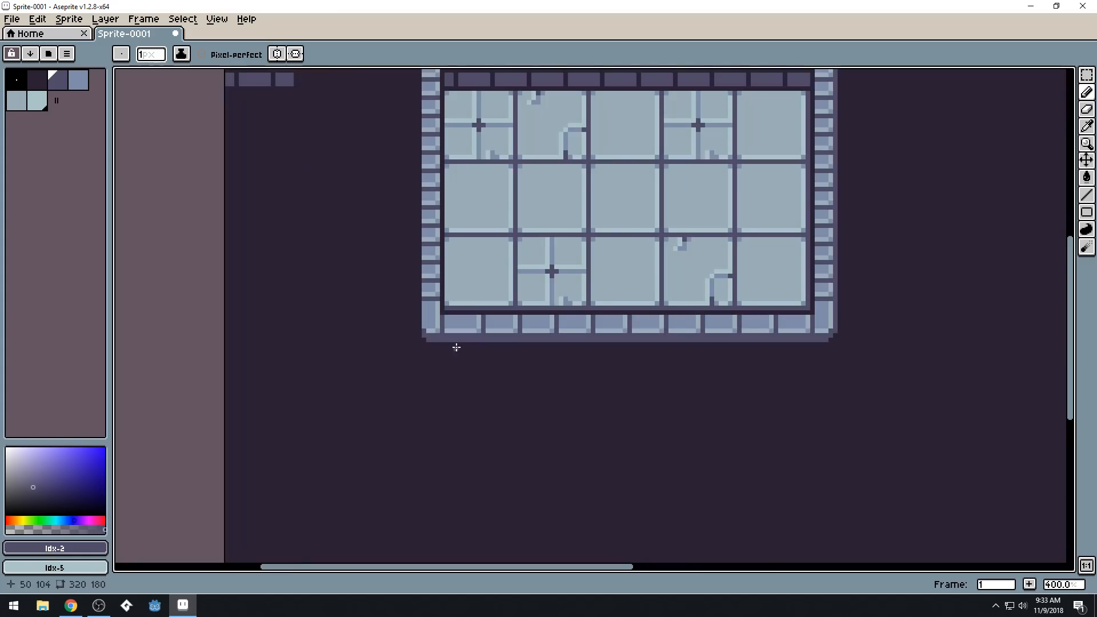
Fill in the bottom-left corner pixel and add another full-width row of Idx-2 pixels under the room's bottom border
key("alt")
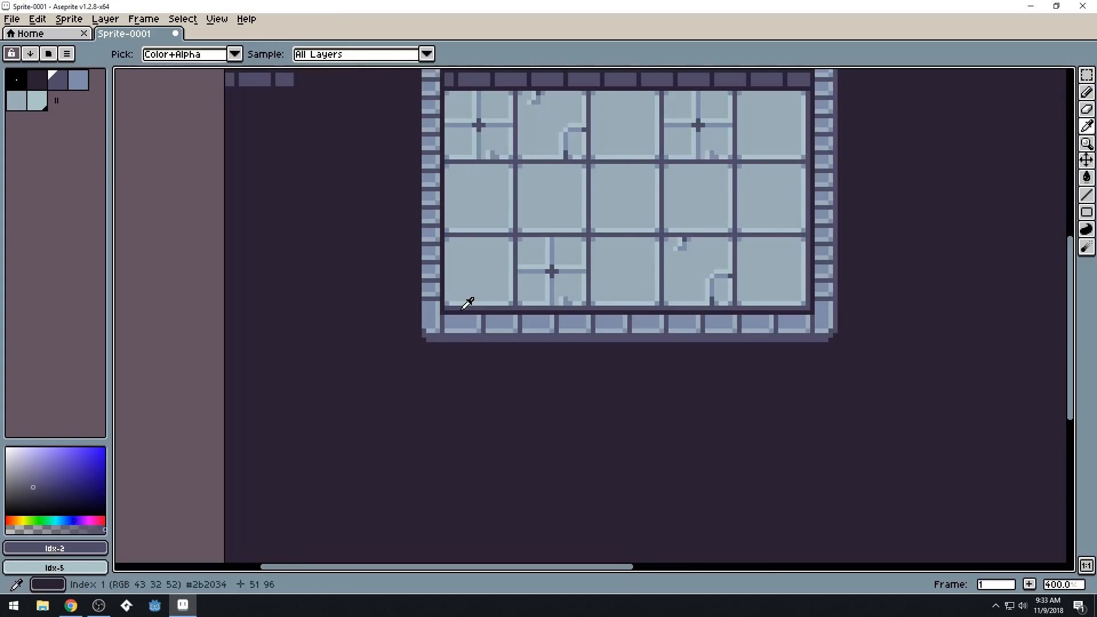
scroll(467, 303, "up", 5)
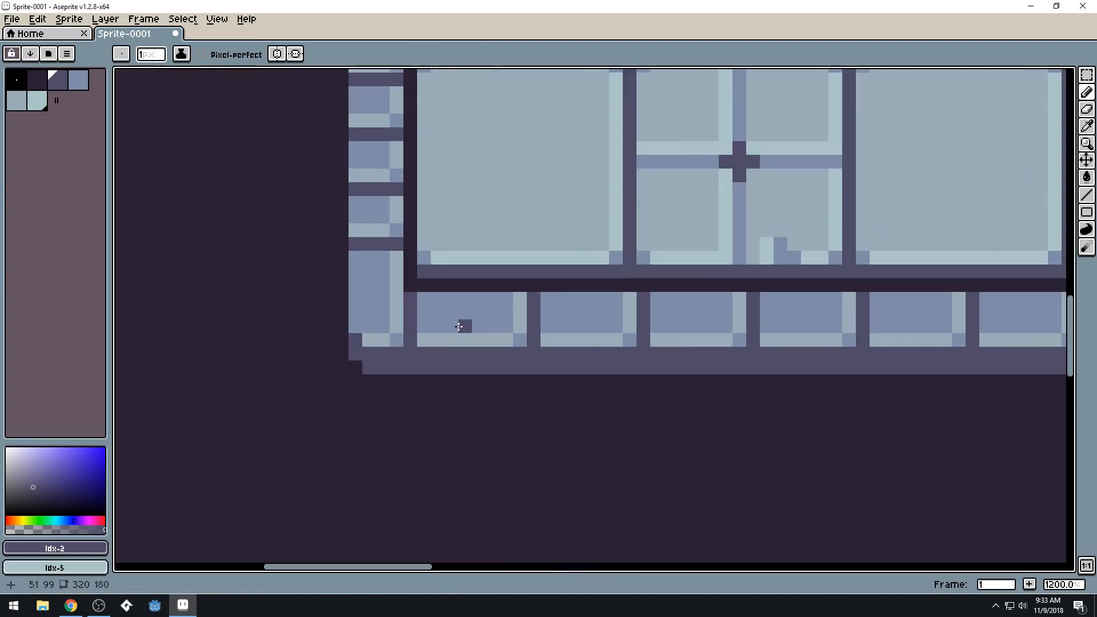
scroll(460, 324, "down", 3)
scroll(460, 324, "up", 3)
left_click(356, 367)
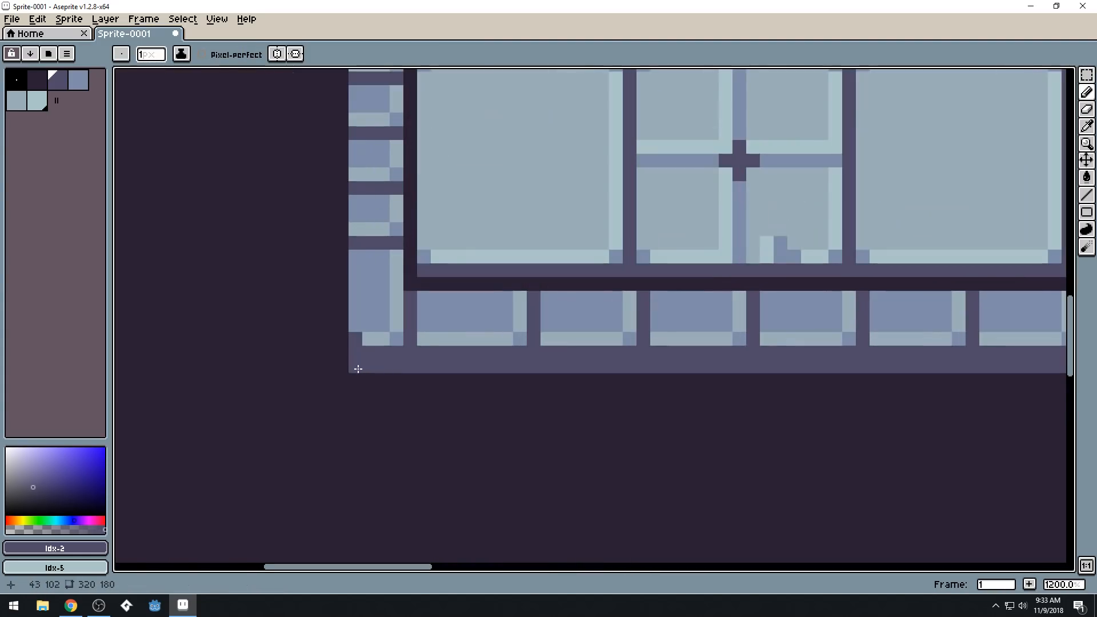
scroll(367, 376, "down", 3)
key("shift")
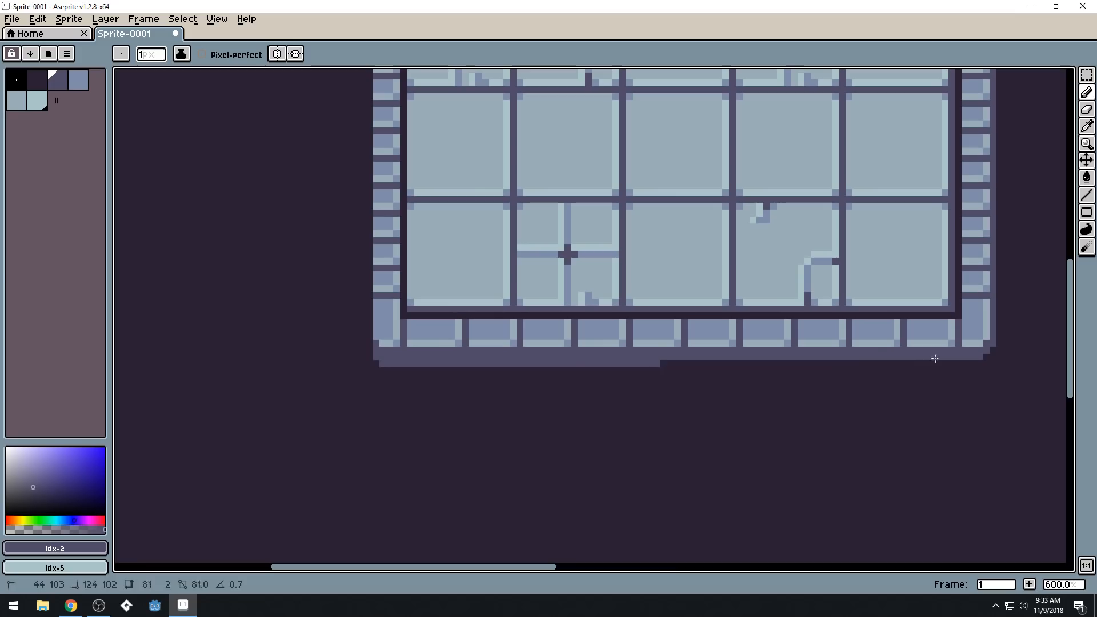
left_click(975, 363)
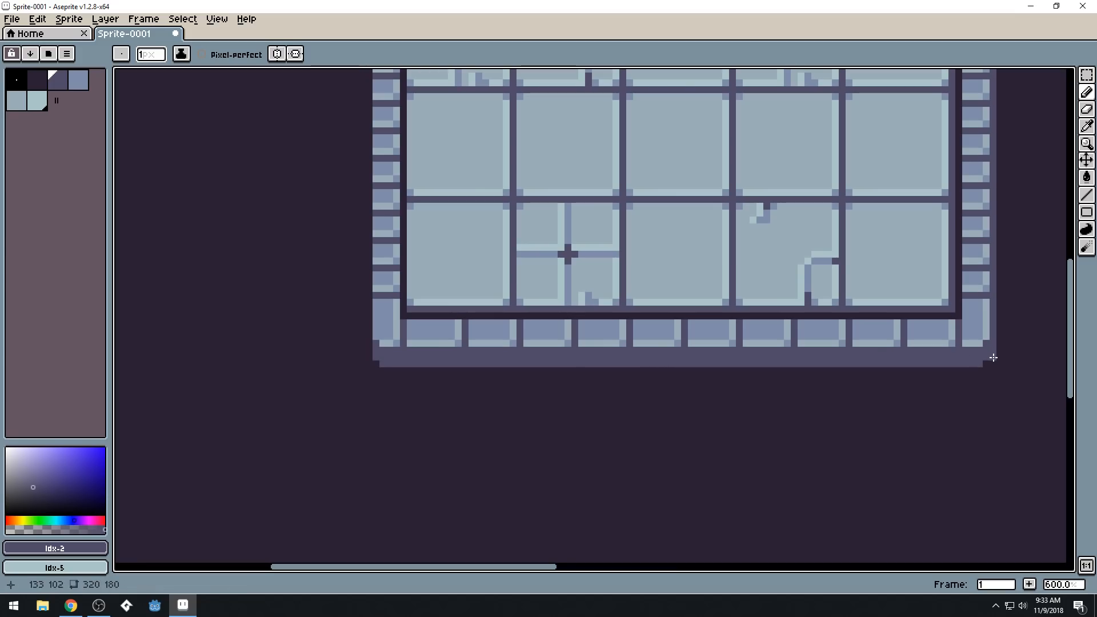
Thicken the shadow under the room with one more straight row of Idx-2 pixels from the right corner to the left
left_click(981, 370)
key("shift")
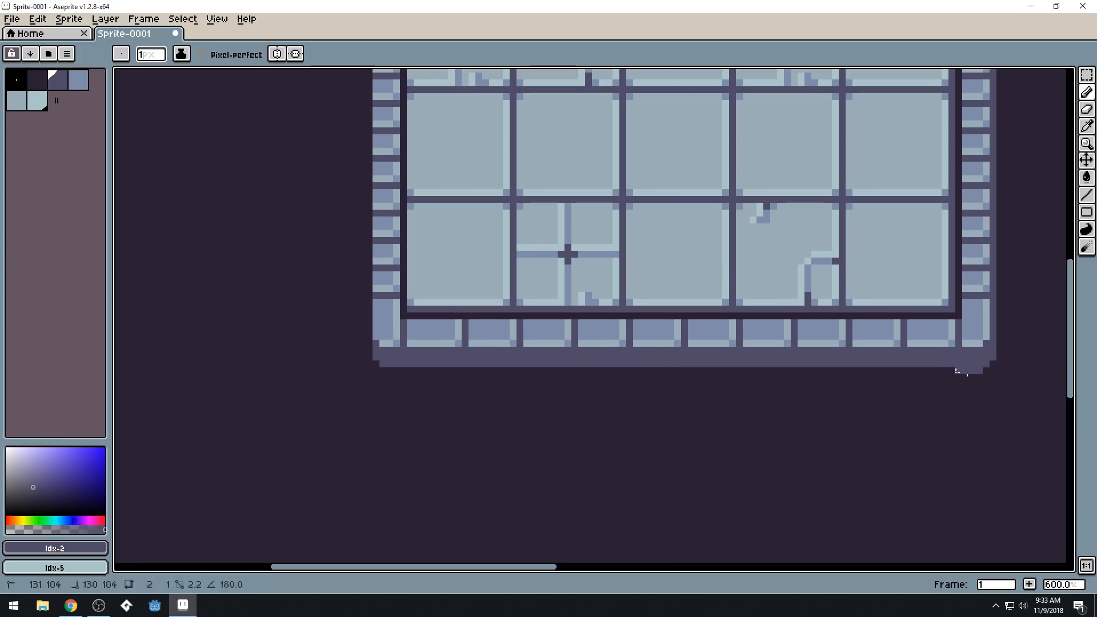
left_click(383, 373)
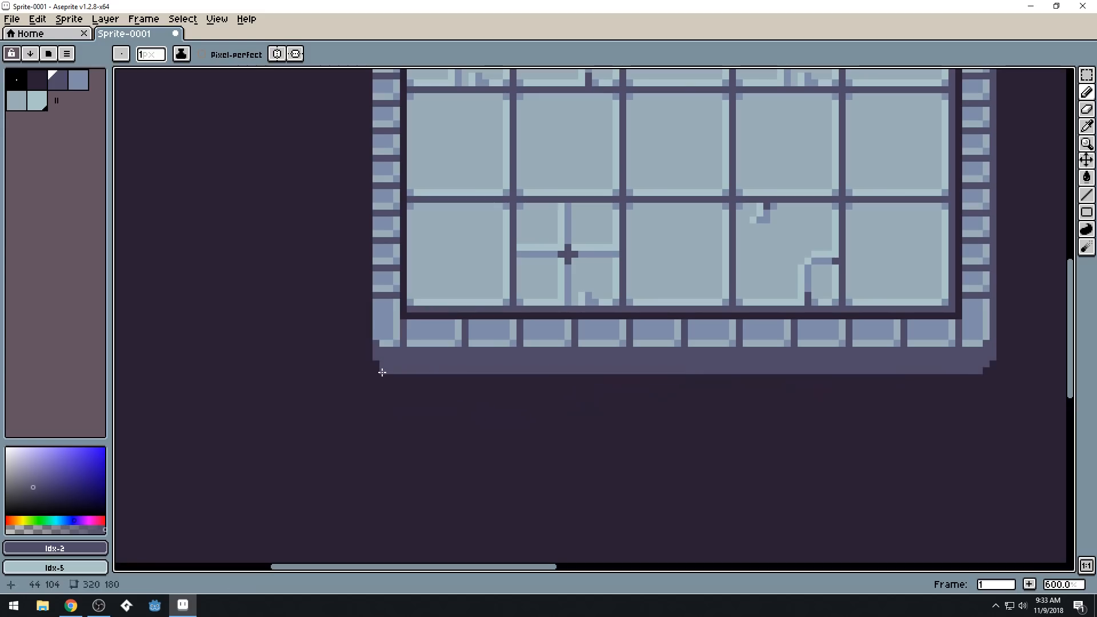
scroll(378, 361, "down", 8)
scroll(404, 350, "up", 4)
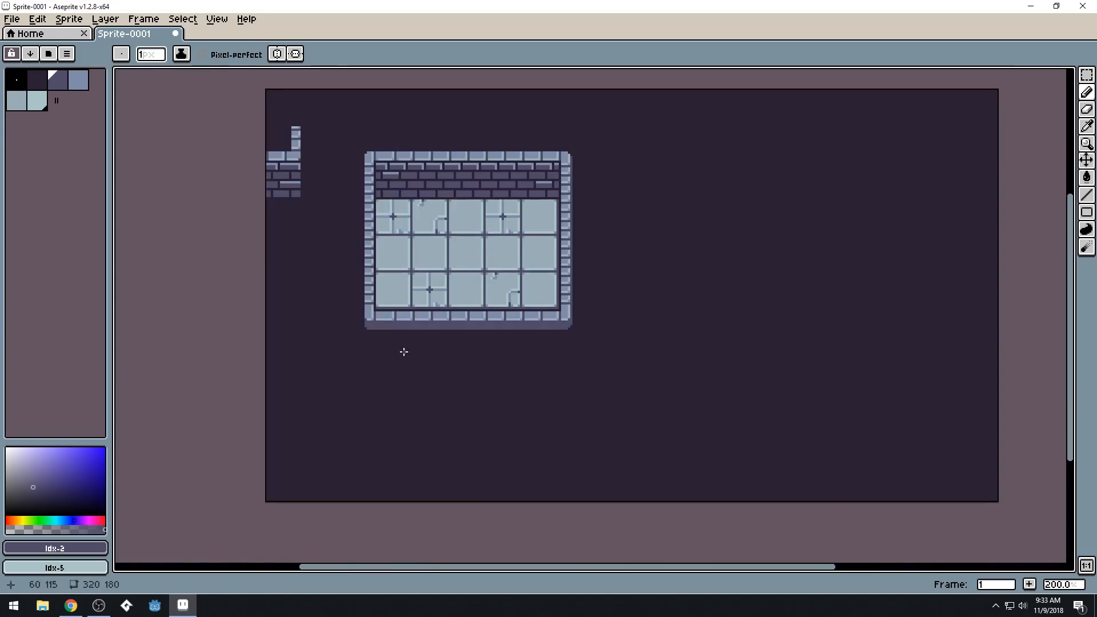
left_click_drag(404, 350, 460, 404)
scroll(461, 404, "down", 1)
scroll(502, 404, "up", 1)
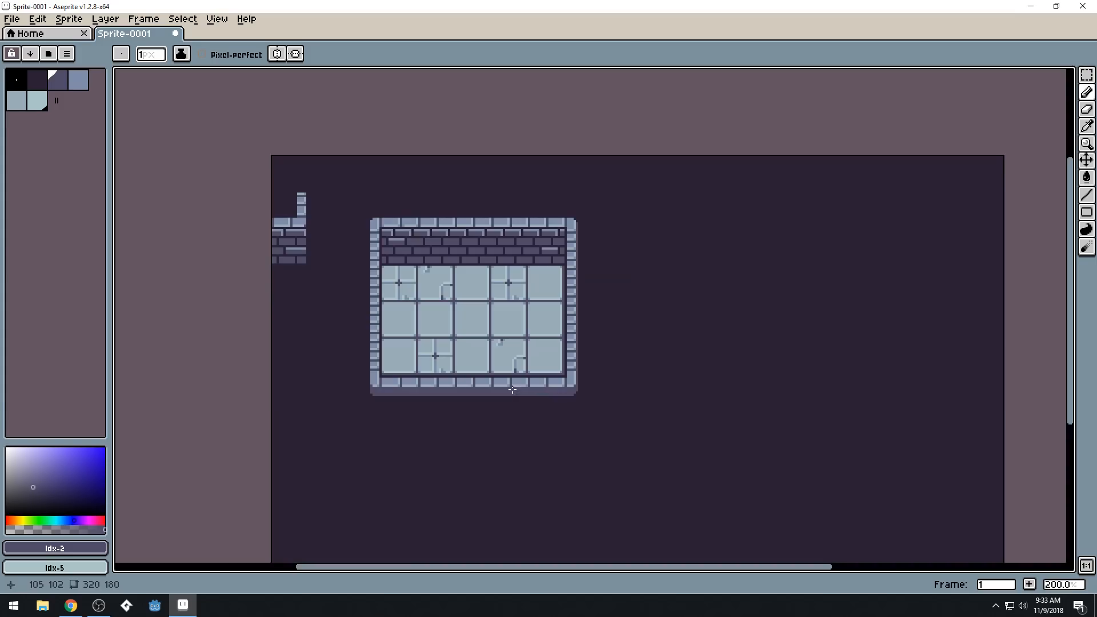
Undo all the added Pencil rows beneath the room's bottom border and return to the Pencil tool
key("i")
key("ctrl+z")
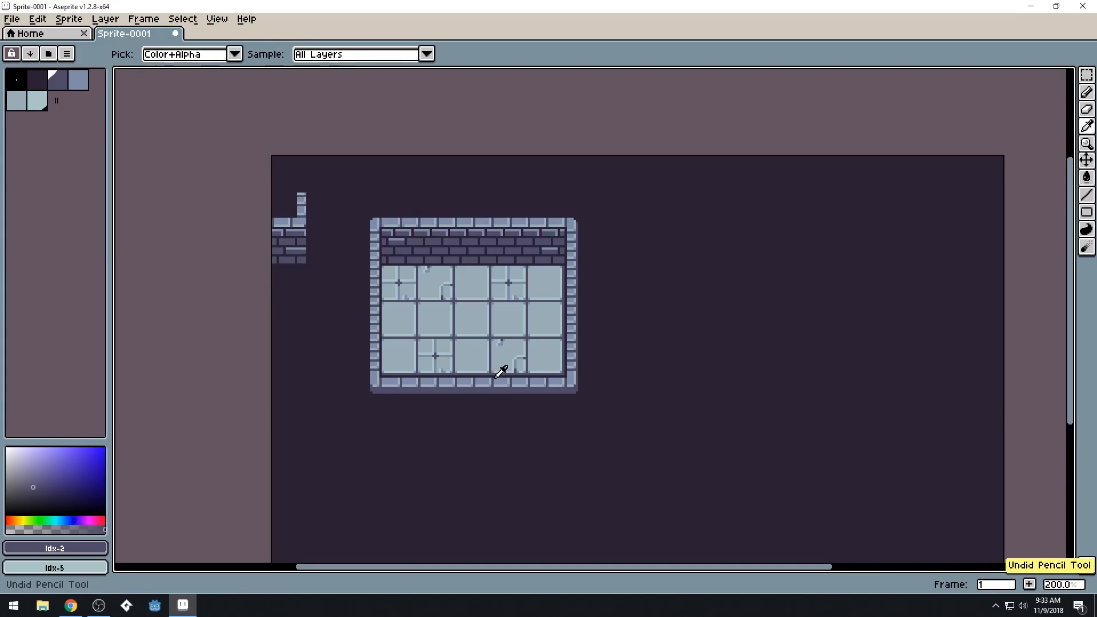
key("ctrl+z")
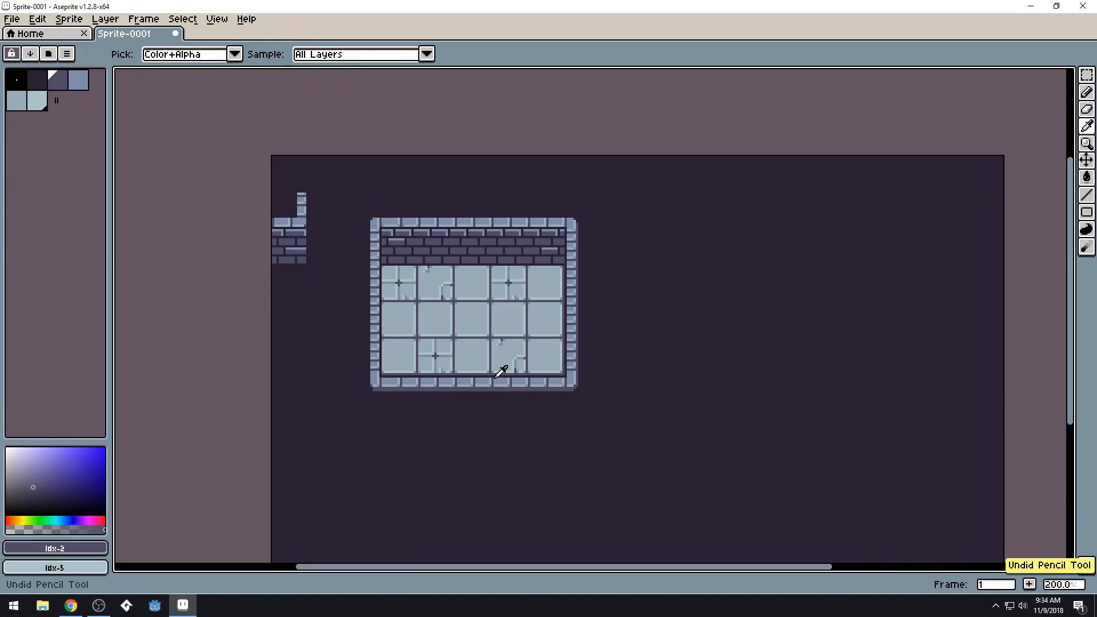
key("ctrl+z")
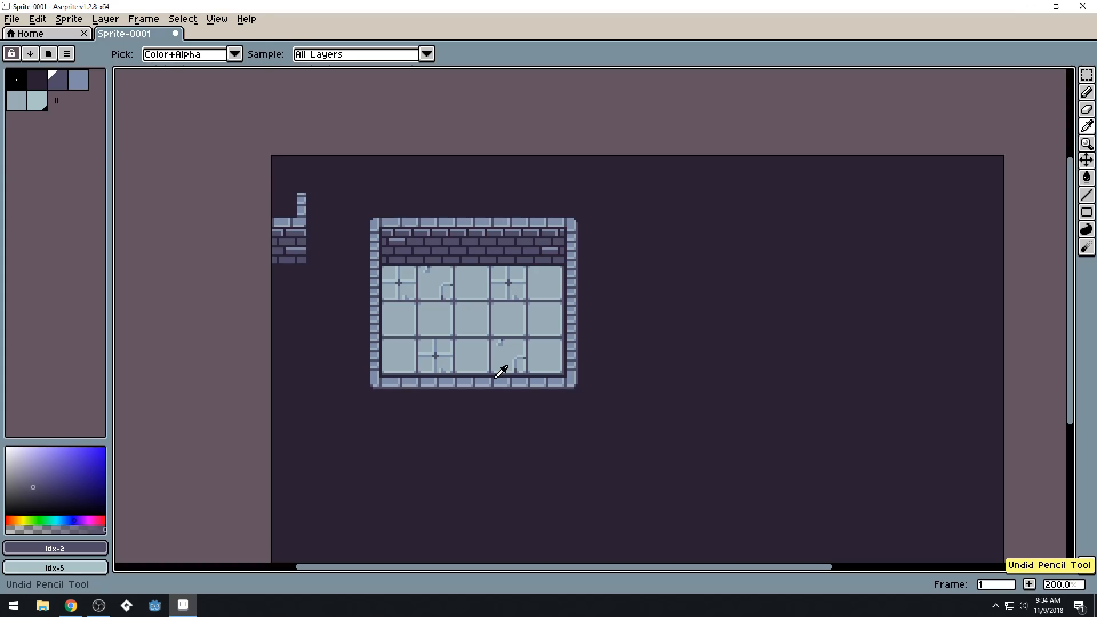
key("b")
left_click_drag(520, 357, 568, 397)
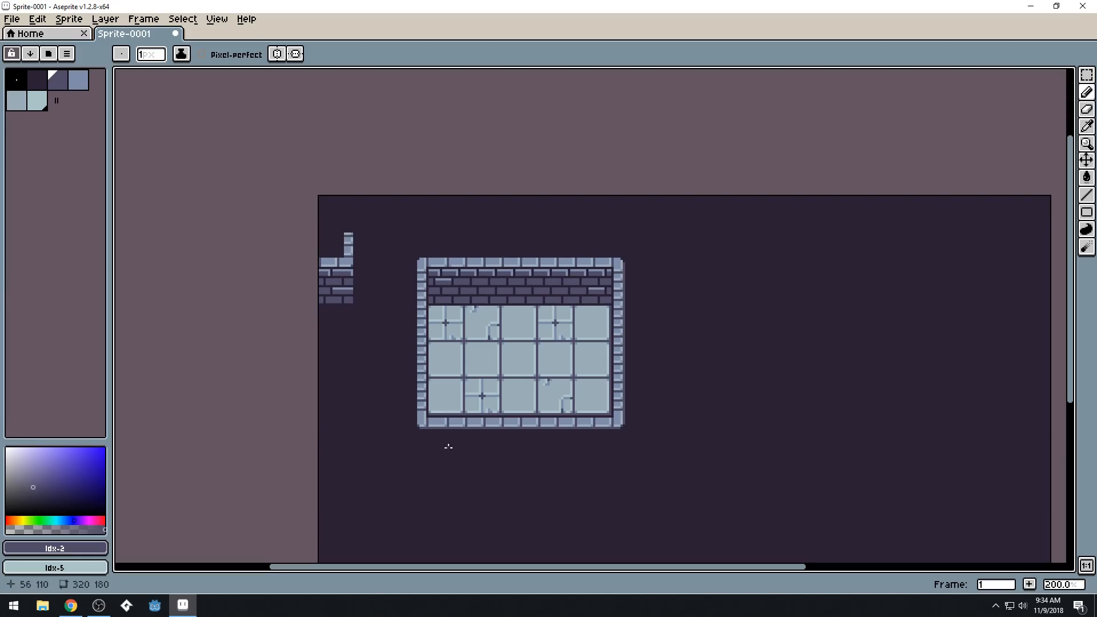
scroll(639, 387, "down", 2)
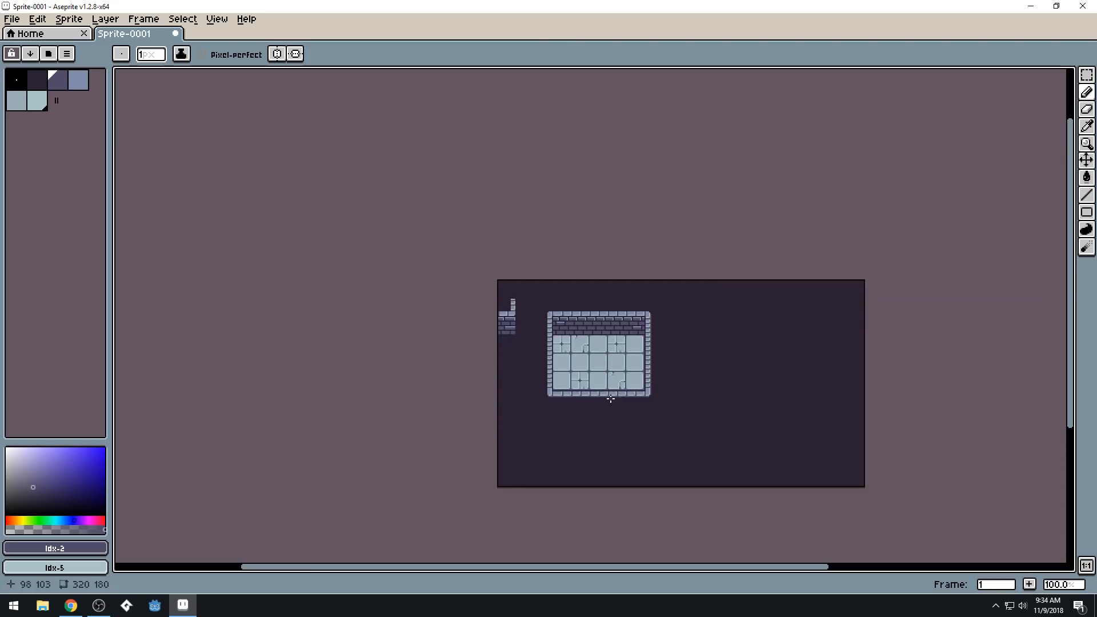
scroll(617, 399, "up", 2)
scroll(599, 347, "up", 1)
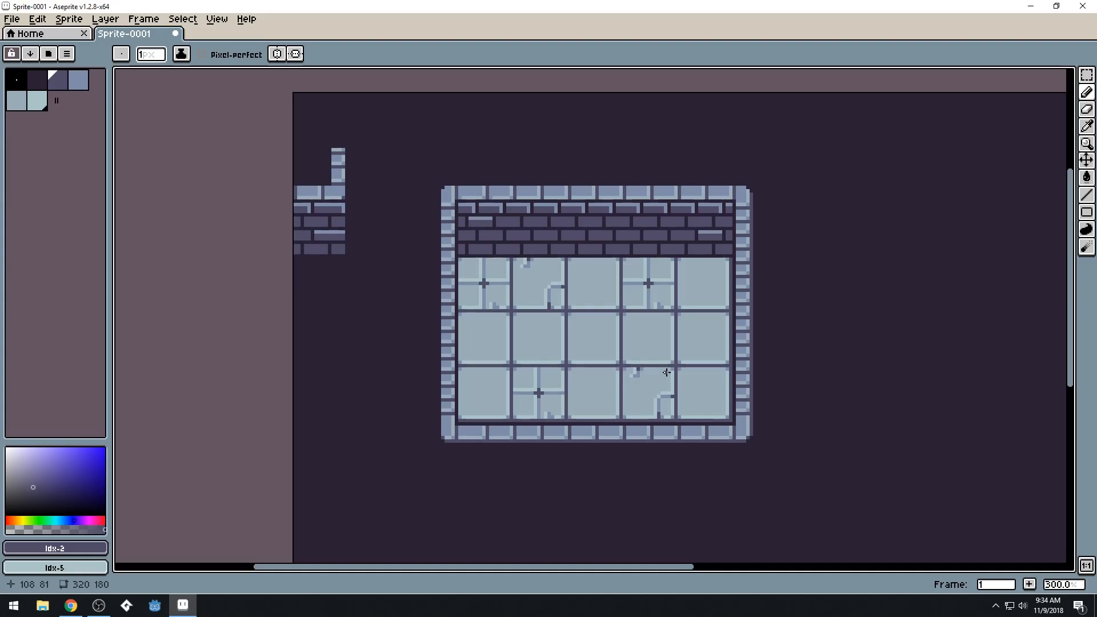
scroll(666, 372, "down", 3)
scroll(721, 373, "up", 5)
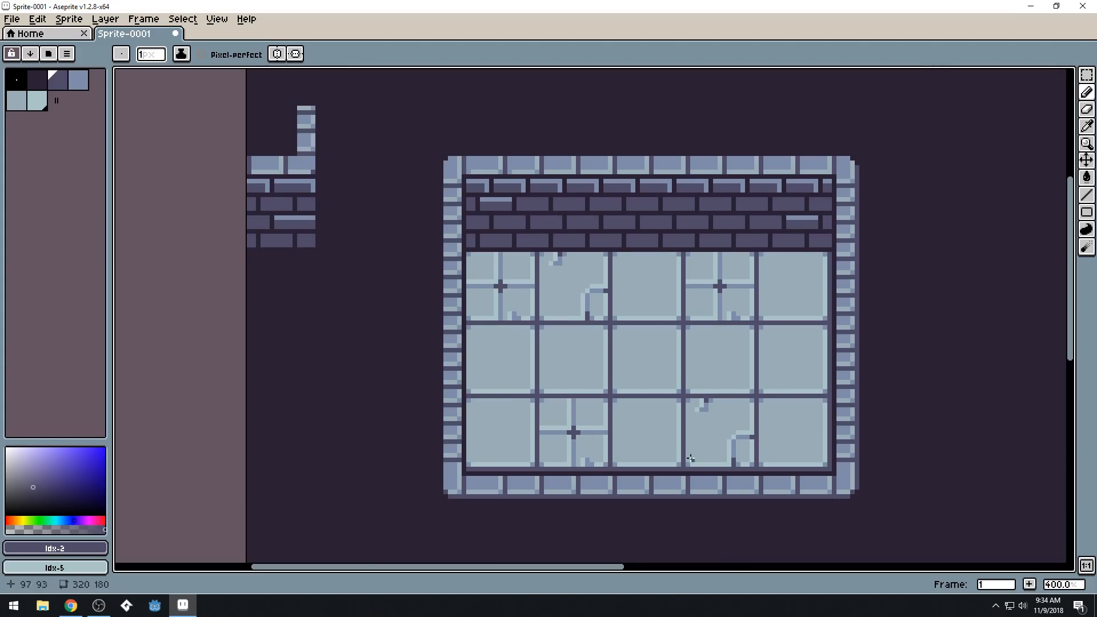
Show the grid overlay on the canvas over the room's floor and border tiles
scroll(542, 492, "up", 2)
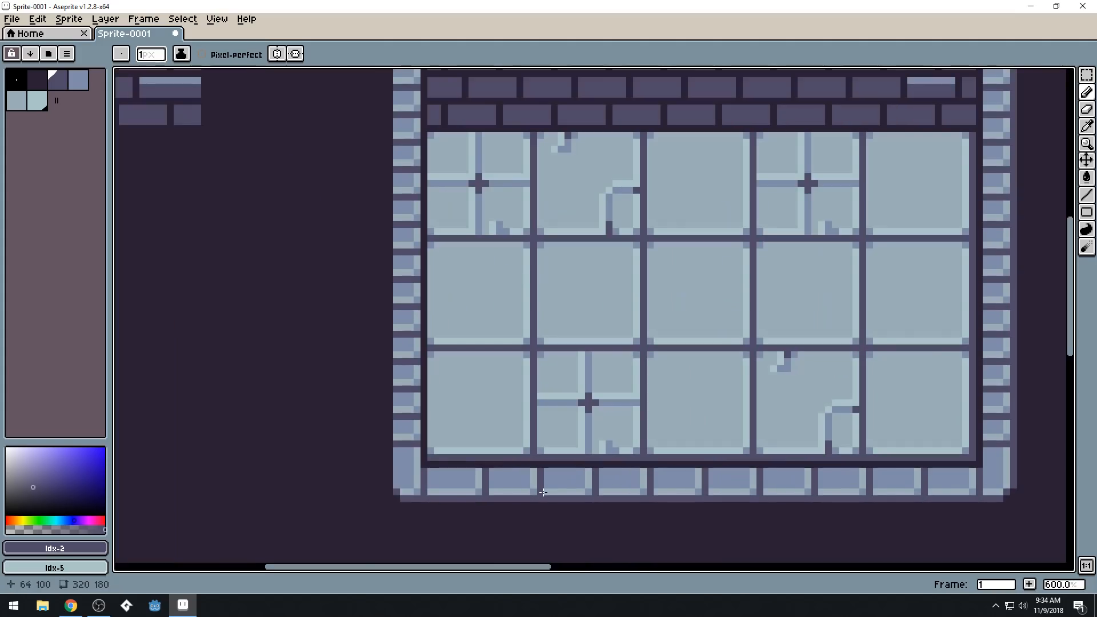
left_click(216, 20)
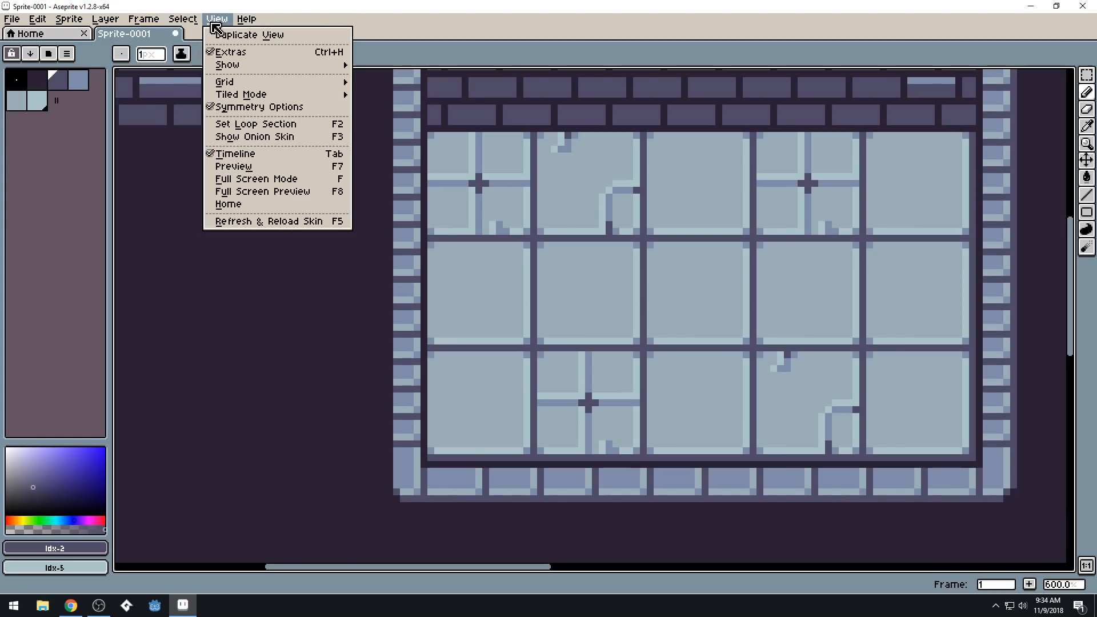
mouse_move(286, 68)
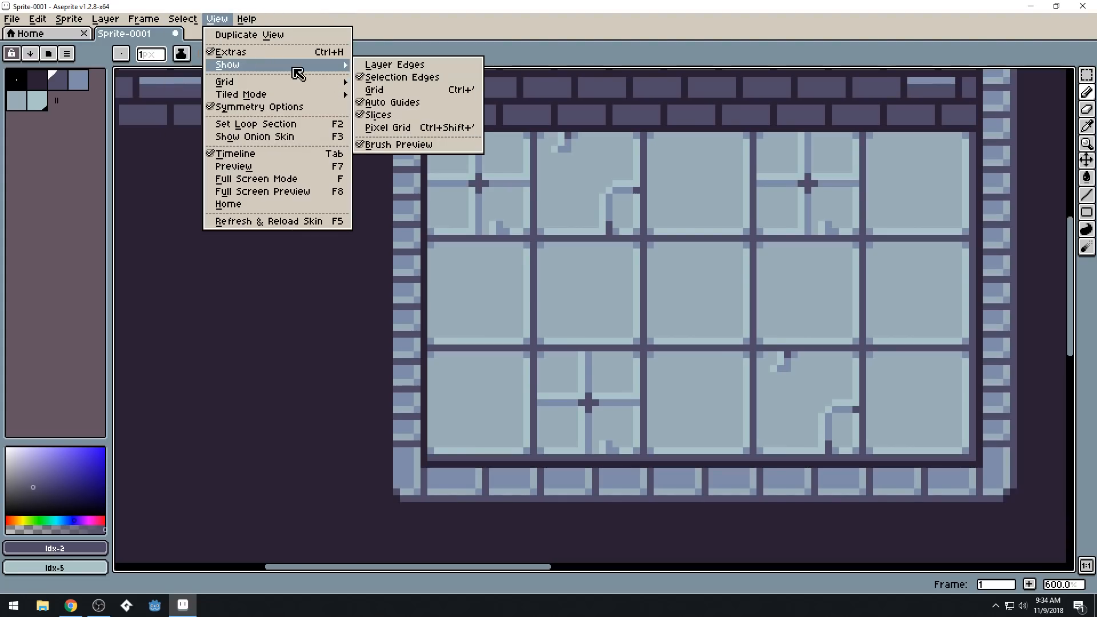
left_click(375, 90)
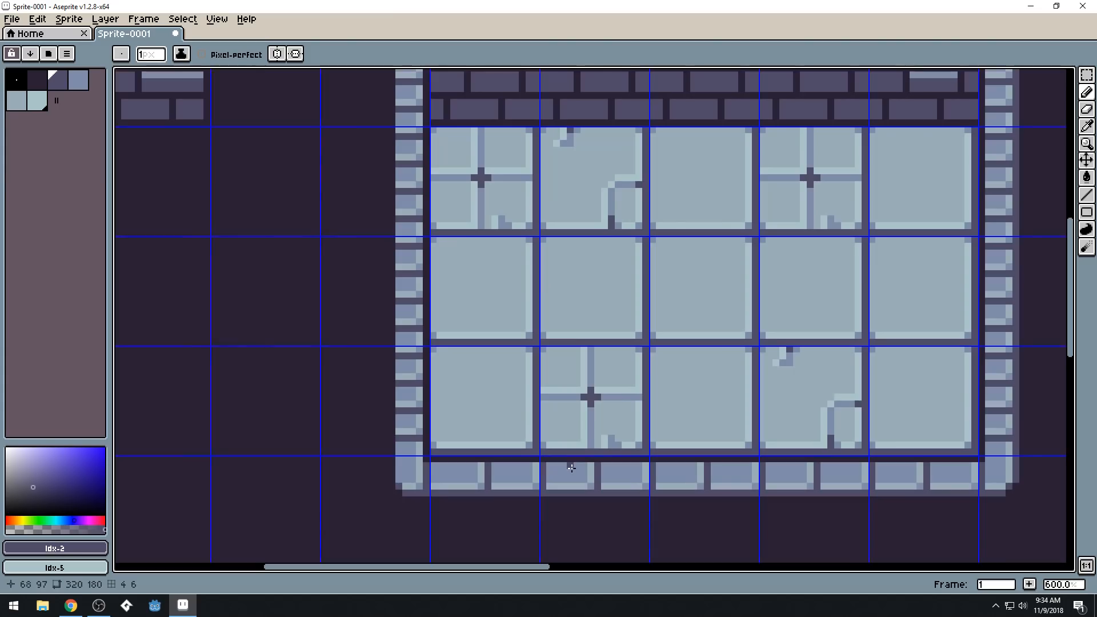
scroll(571, 468, "up", 1)
scroll(483, 484, "up", 2)
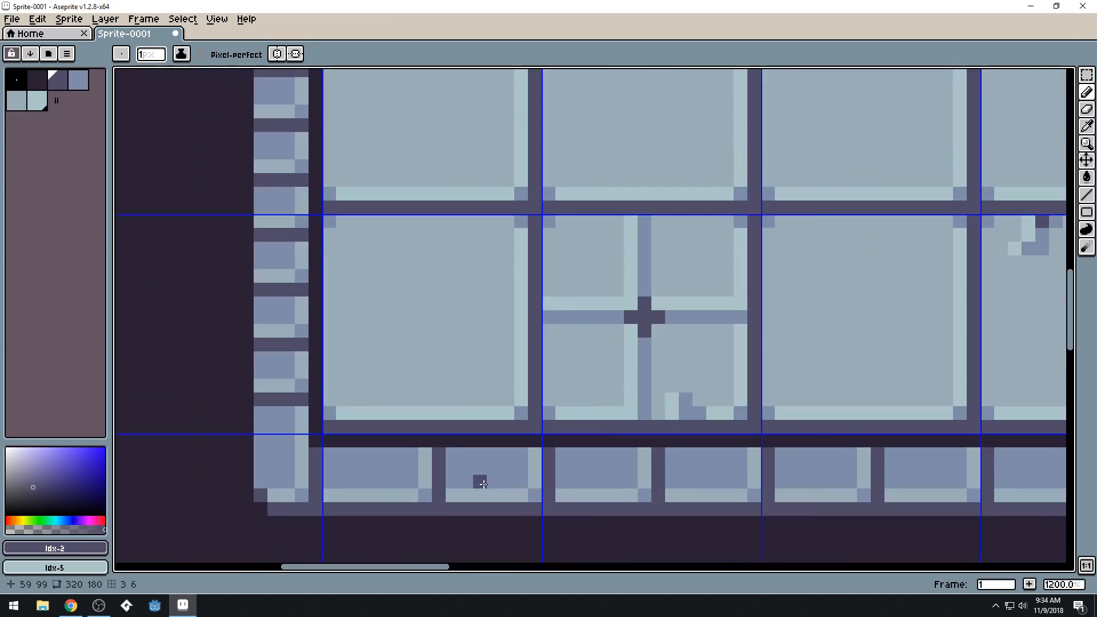
scroll(417, 446, "down", 3)
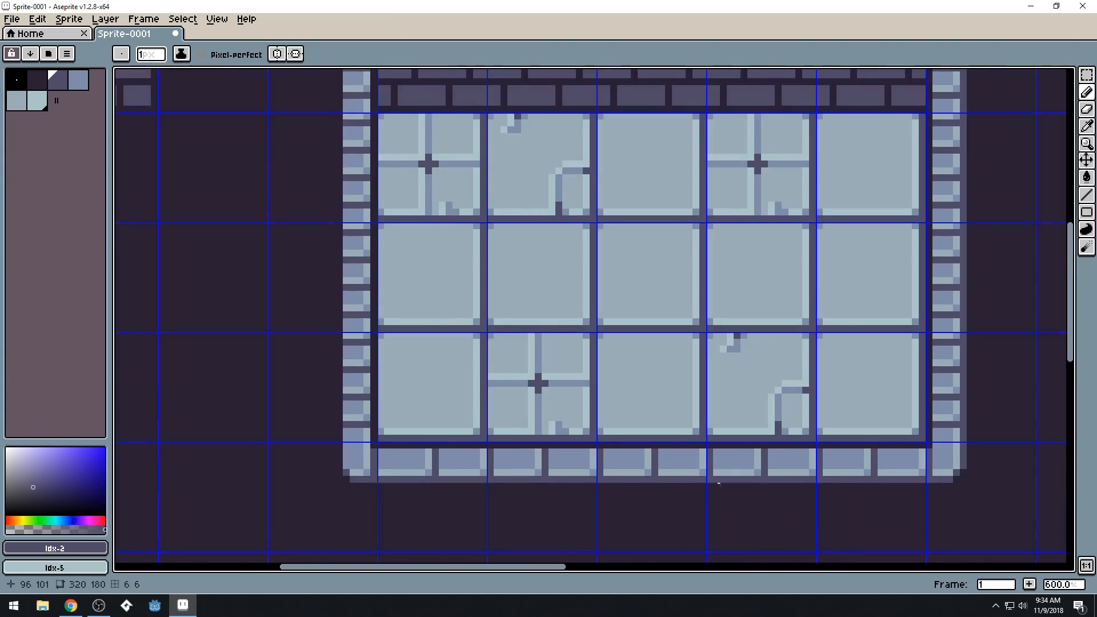
scroll(694, 480, "down", 2)
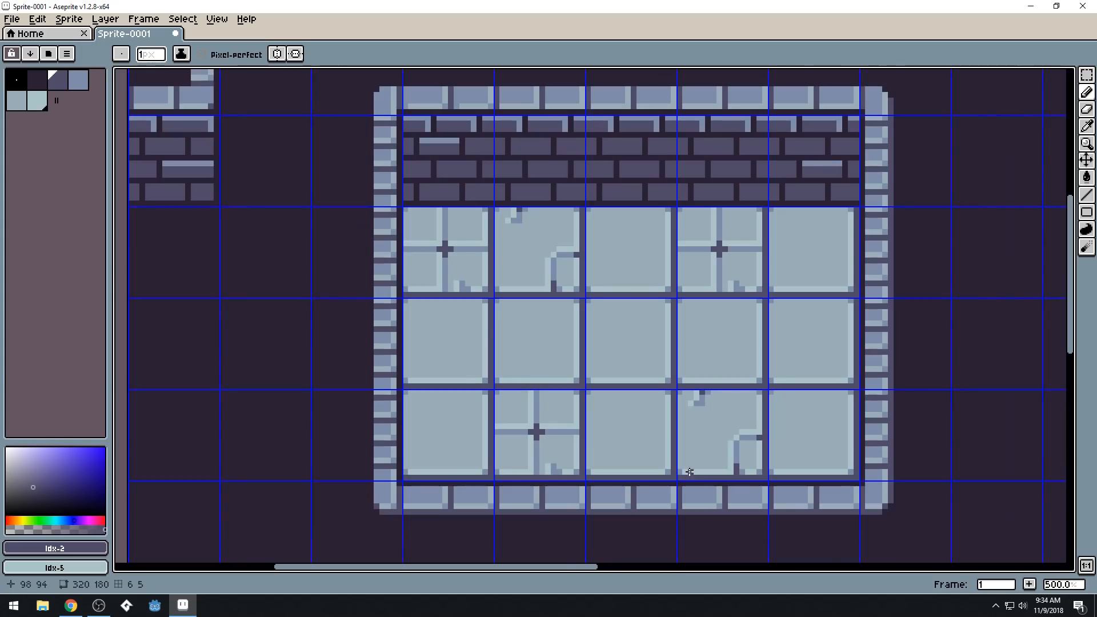
scroll(545, 481, "up", 1)
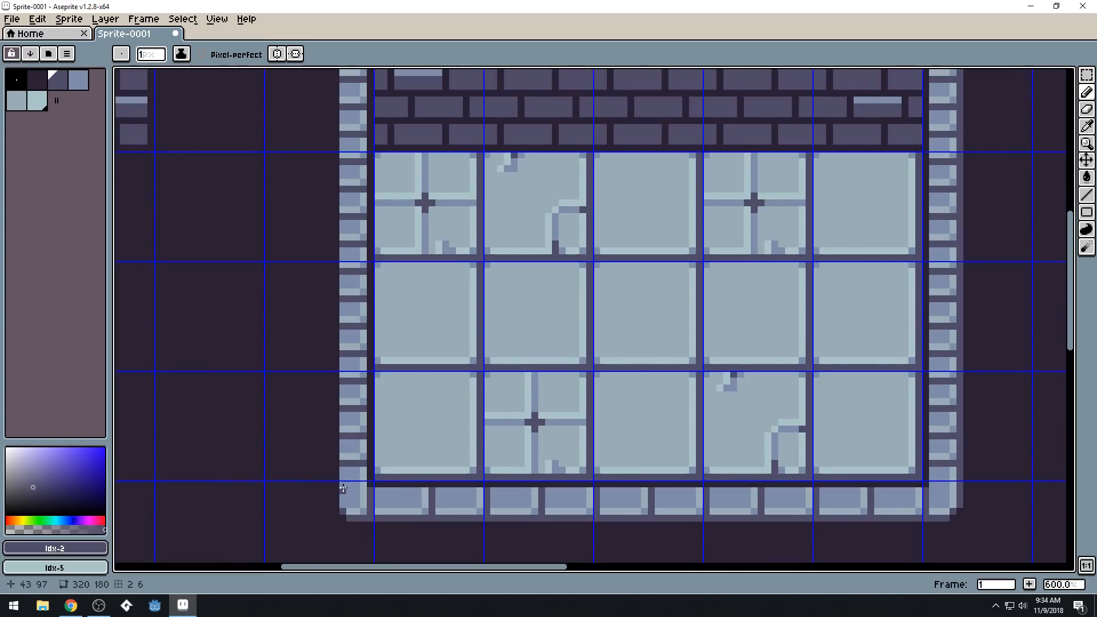
Select the room's whole bottom border strip with its shadow, move it up one pixel and deselect it
key("m")
mouse_move(343, 489)
left_mouse_down()
mouse_move(526, 521)
mouse_move(993, 532)
mouse_move(973, 517)
left_mouse_up()
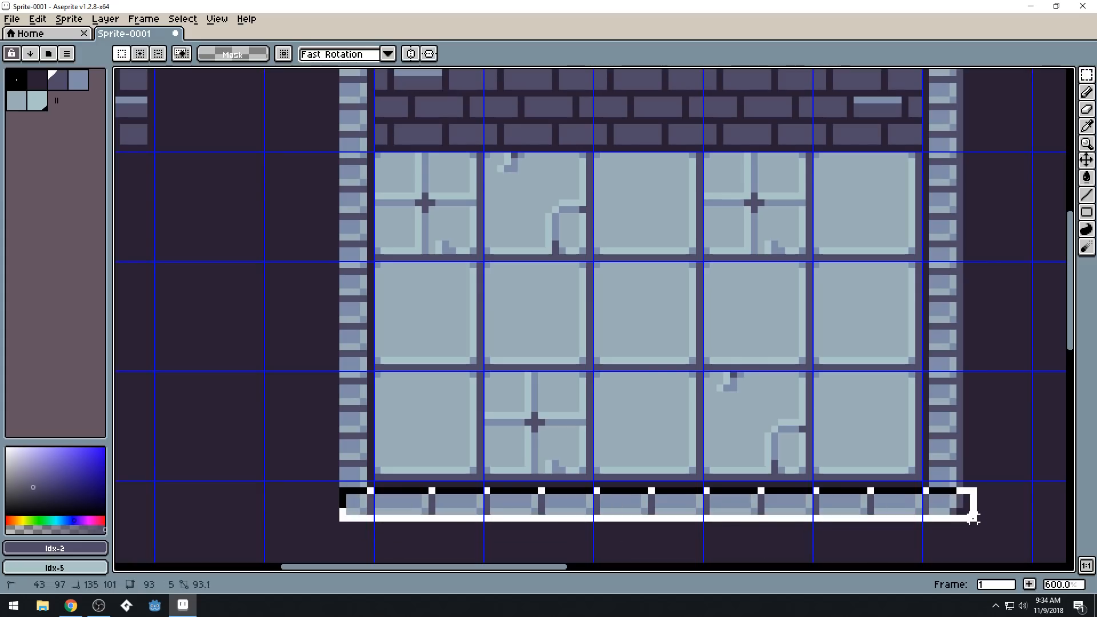
key("Up")
key("Up")
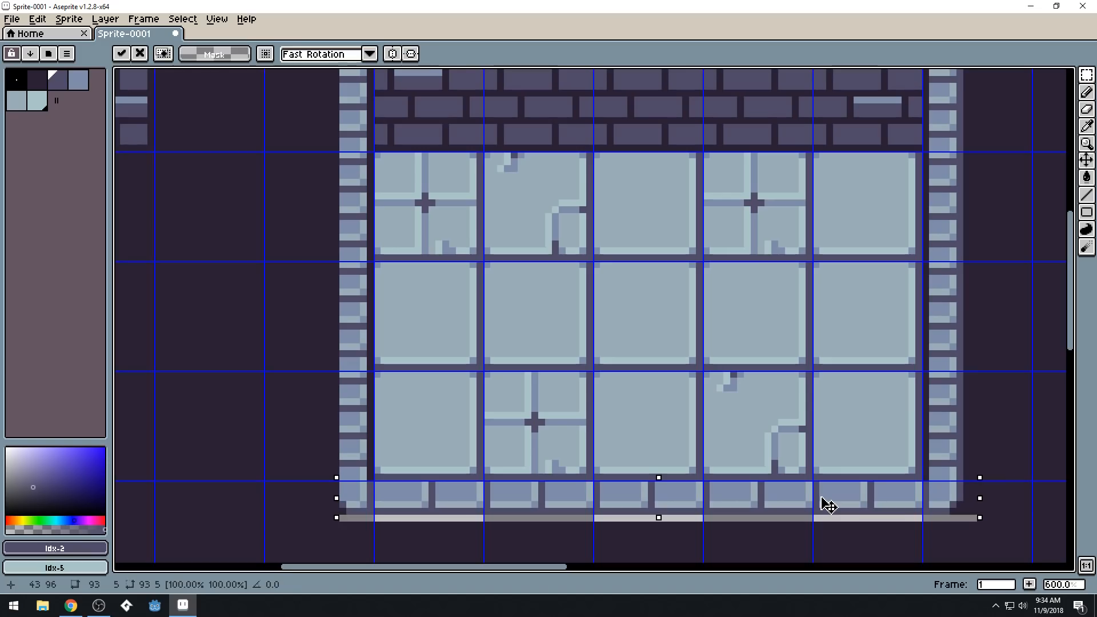
left_click(1022, 409)
scroll(947, 361, "down", 1)
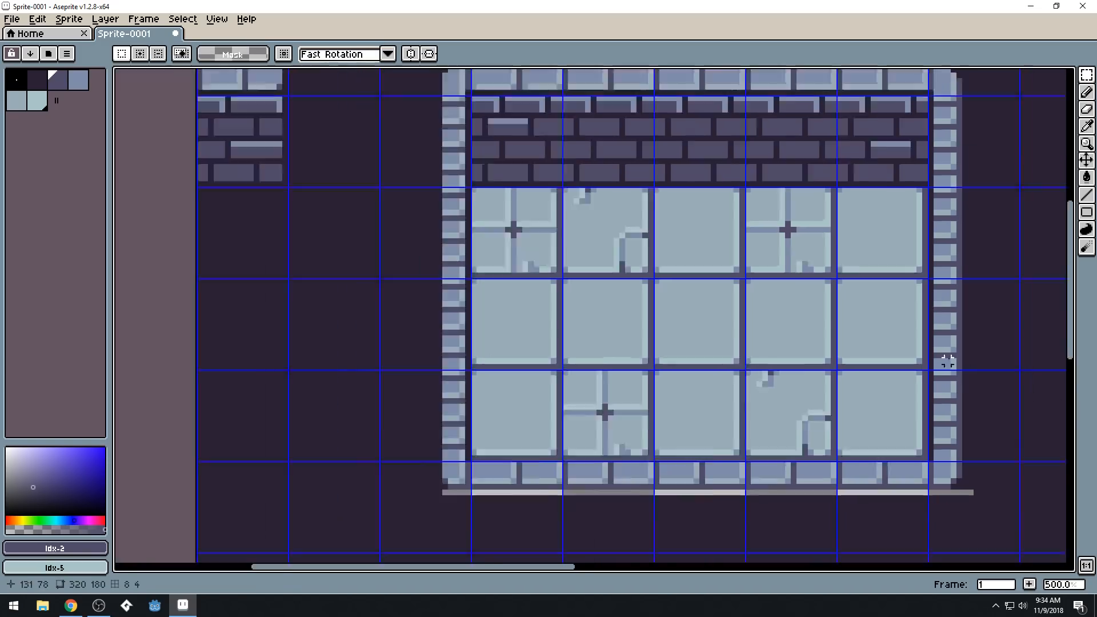
scroll(947, 361, "down", 2)
scroll(895, 348, "up", 3)
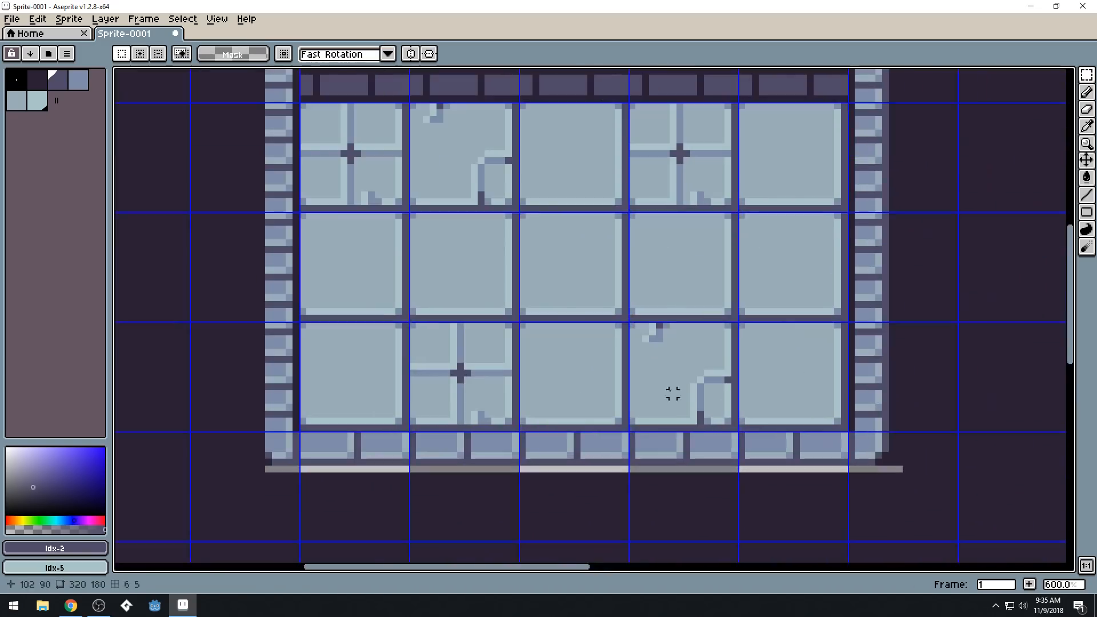
Pick the dark Idx-1 outline colour beside the floor as the drawing colour and return to the Pencil tool
key("b")
key("i")
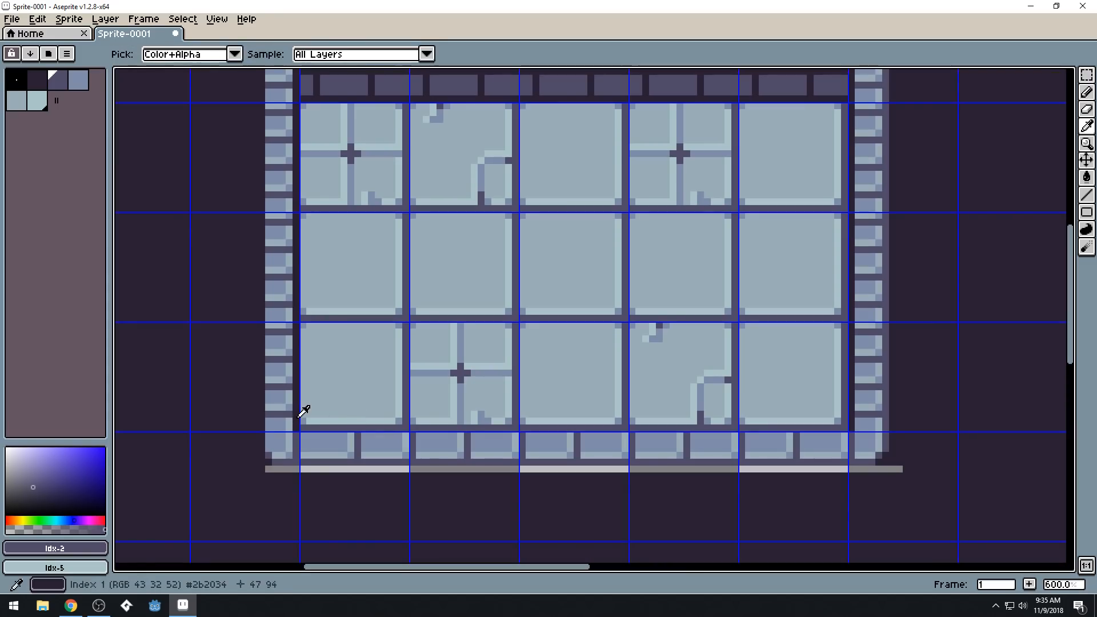
left_click(303, 412)
key("b")
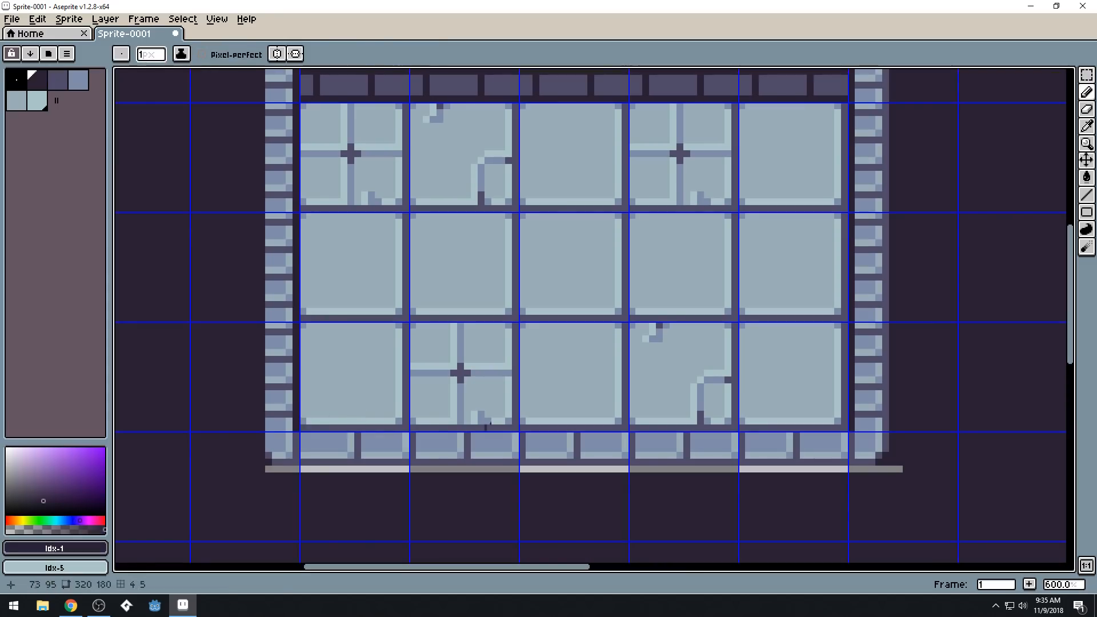
Fill the leftover light strip beneath the room's bottom border with Idx-1
scroll(508, 426, "down", 2)
key("i")
key("b")
left_click(411, 453)
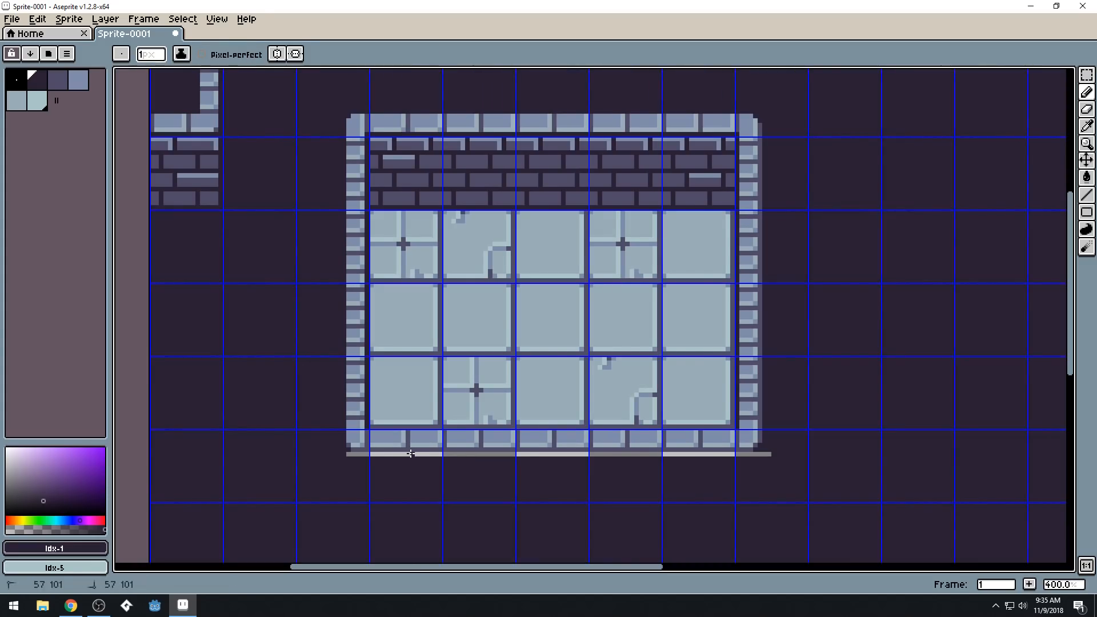
key("g")
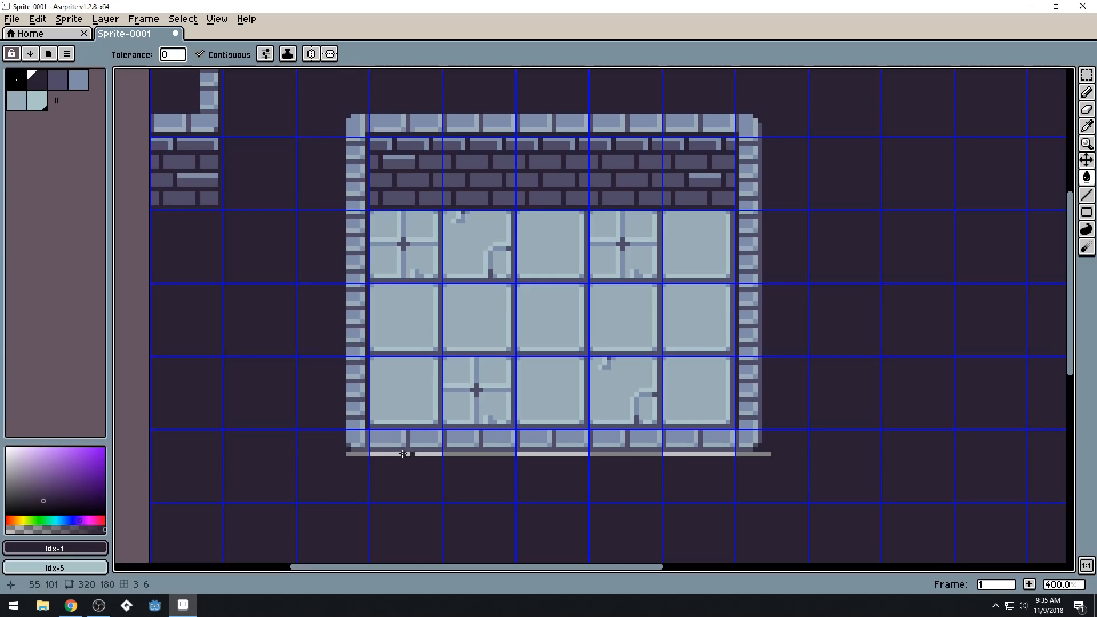
left_click(406, 454)
left_click(426, 454)
scroll(582, 369, "down", 1)
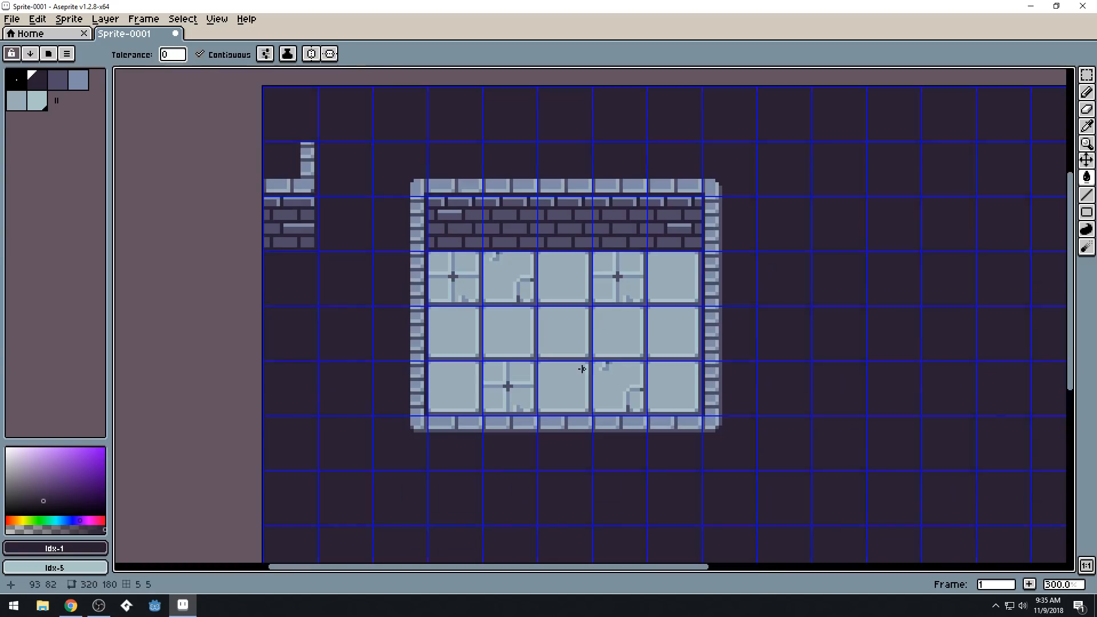
left_click(153, 21)
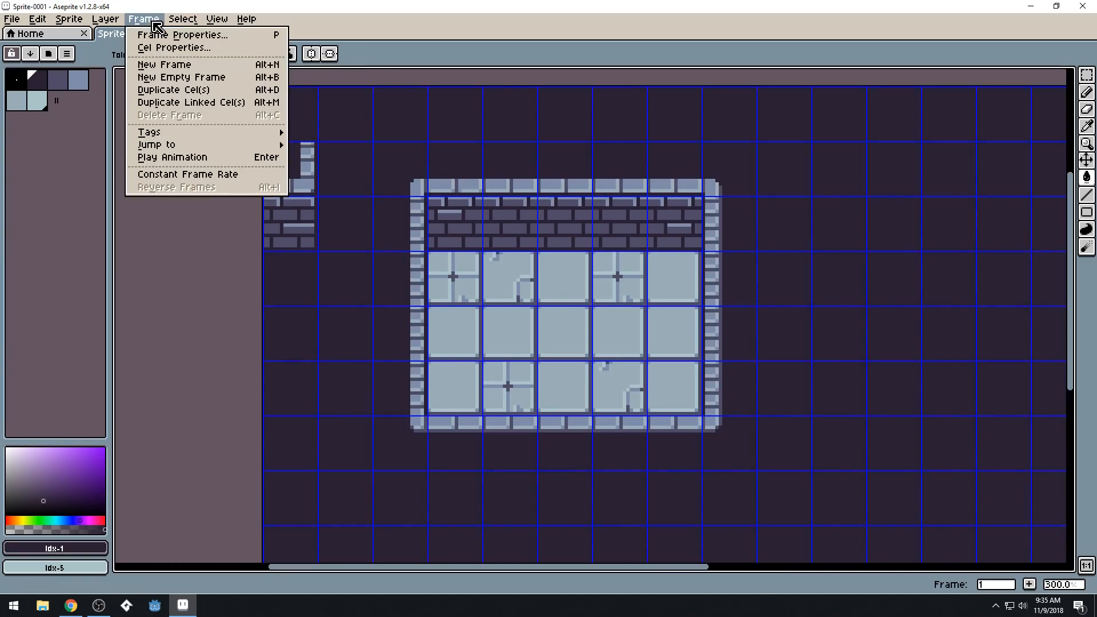
key("Escape")
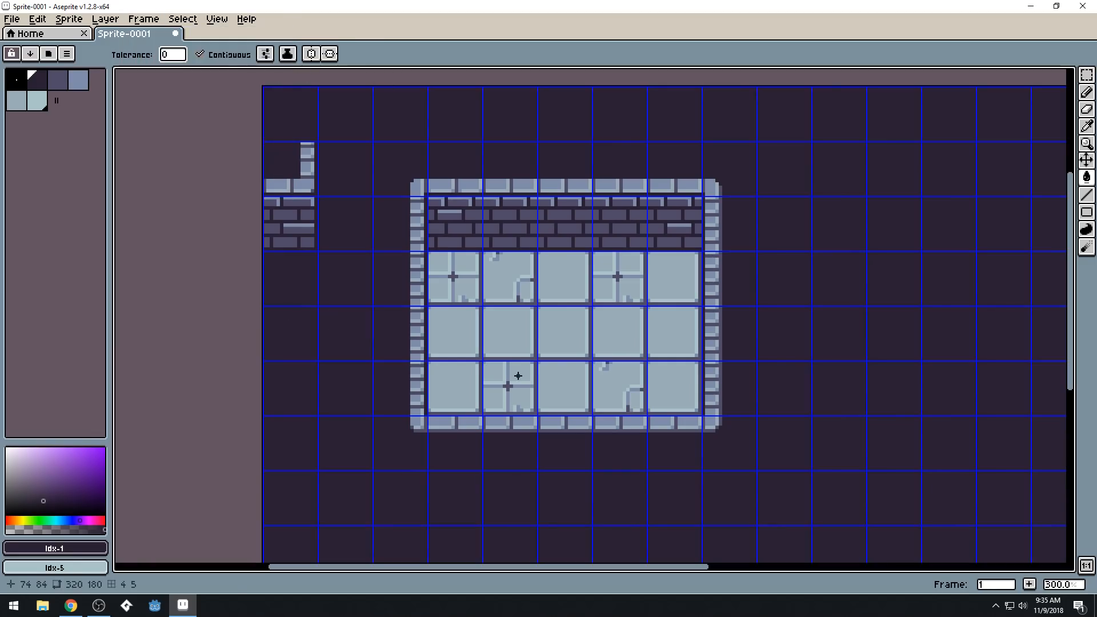
Undo the strip fills and the bottom border's upward move, then clear the selection
key("i")
key("ctrl+z")
key("ctrl+z")
key("ctrl+z")
key("ctrl+z")
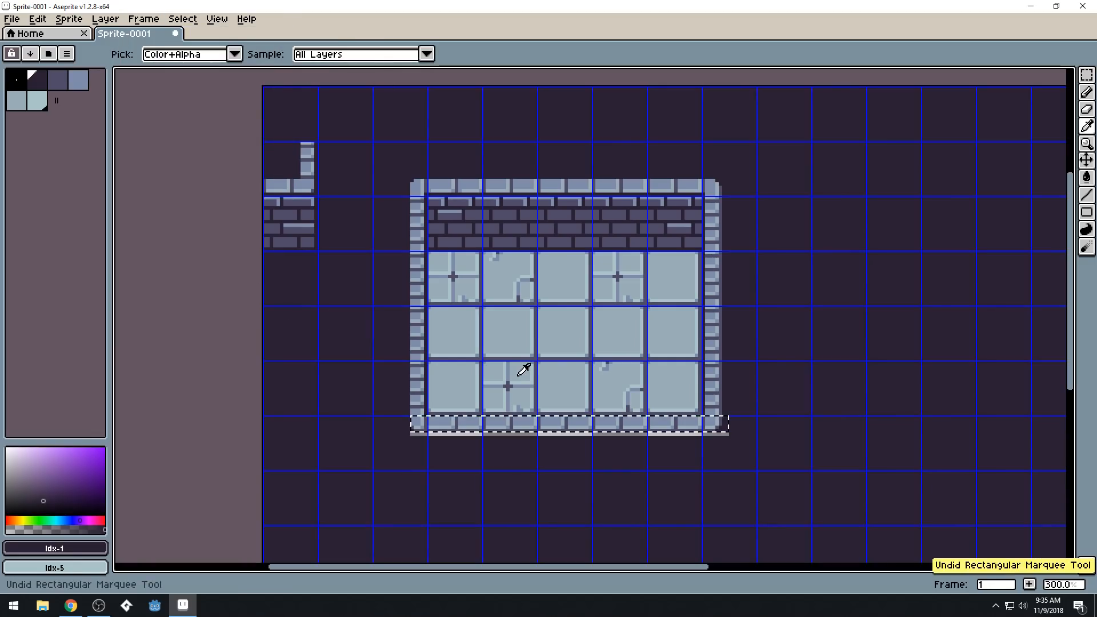
key("g")
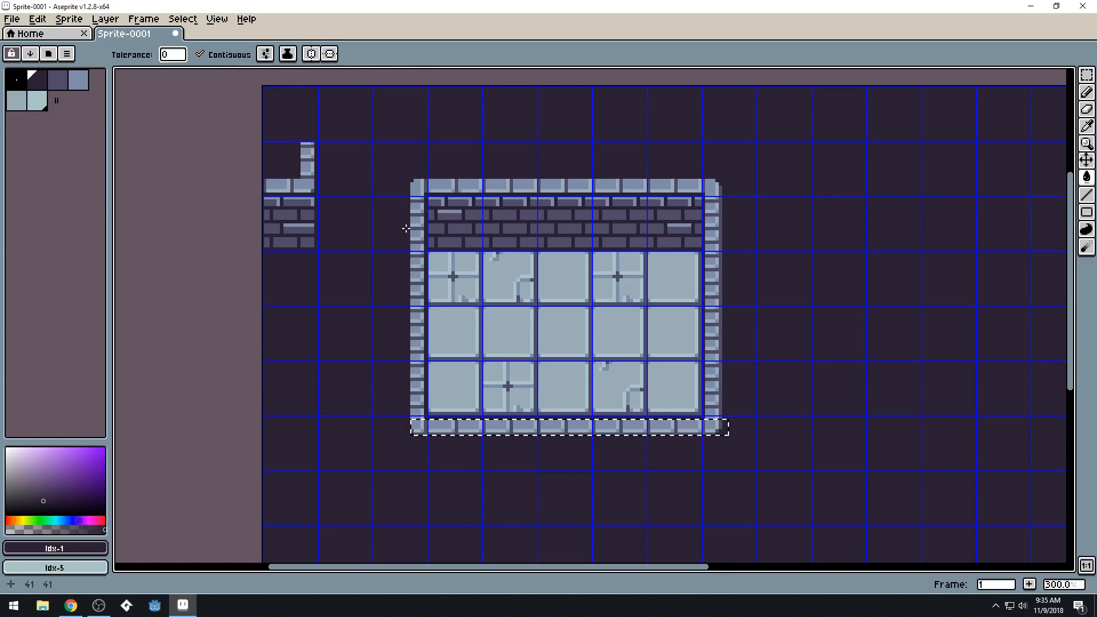
key("m")
key("ctrl+d")
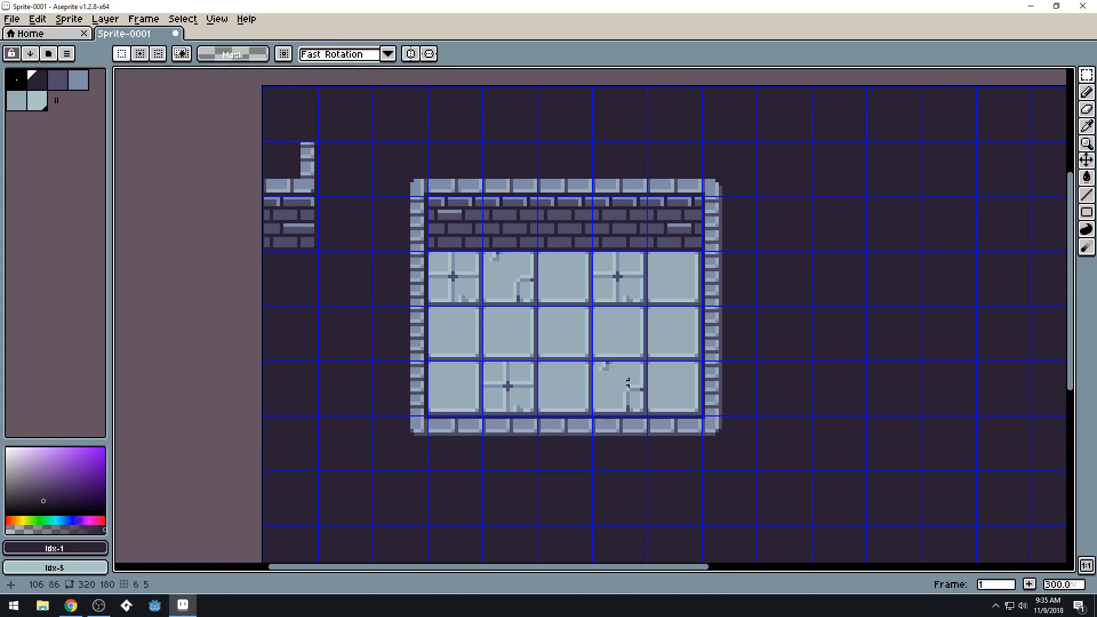
Hide the grid overlay on the canvas
left_click(155, 23)
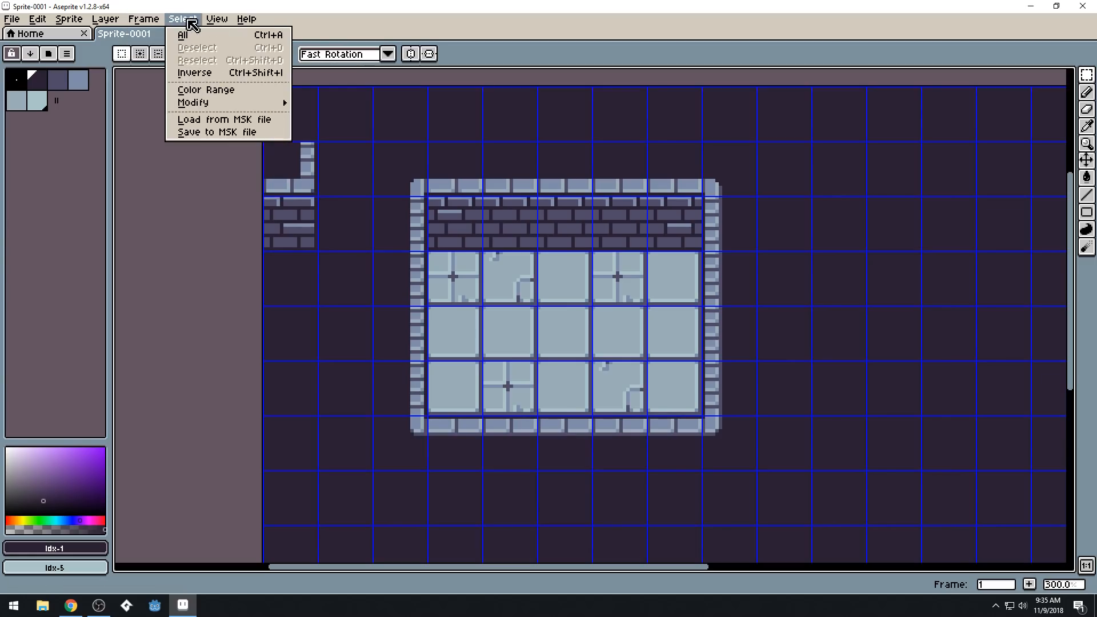
mouse_move(214, 24)
mouse_move(255, 66)
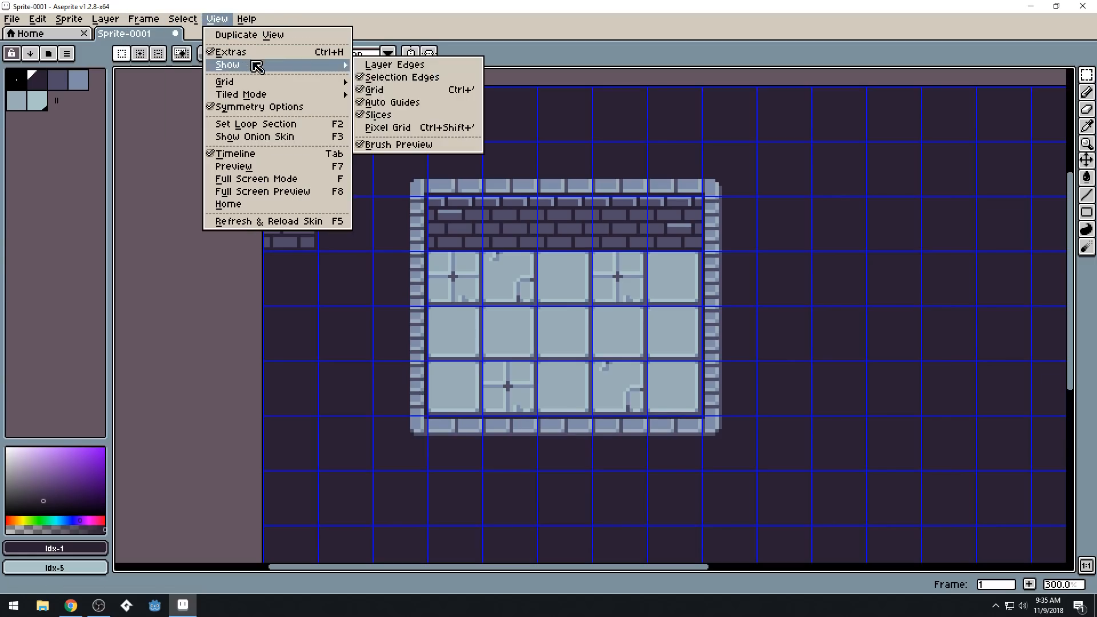
left_click(379, 89)
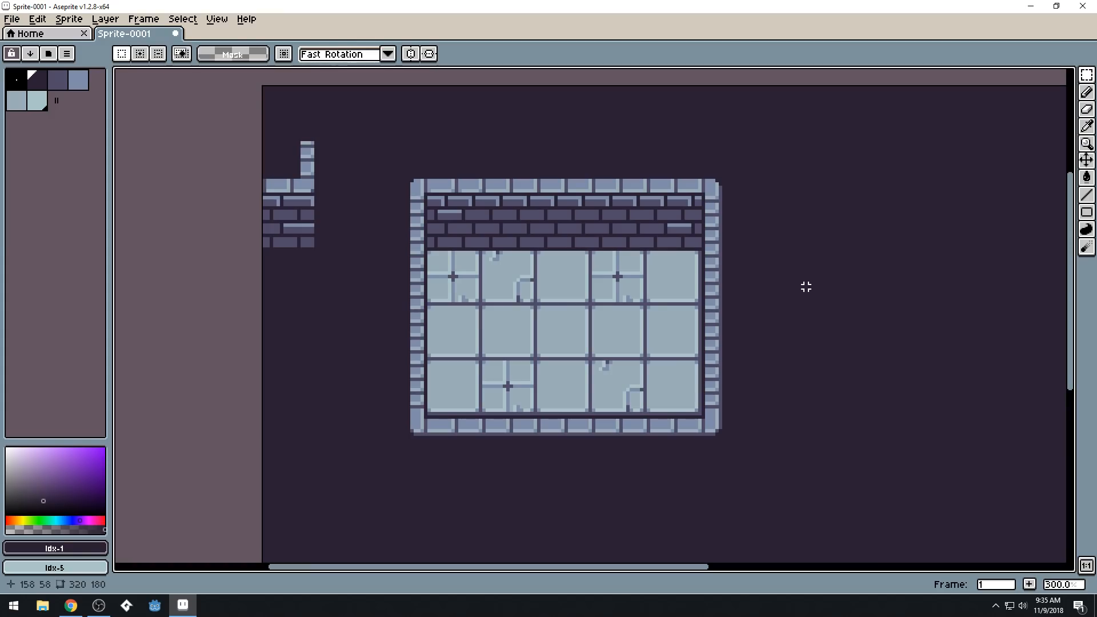
Examine the room's bottom border, its shadow and the floor joints at several zoom levels
scroll(514, 463, "up", 1)
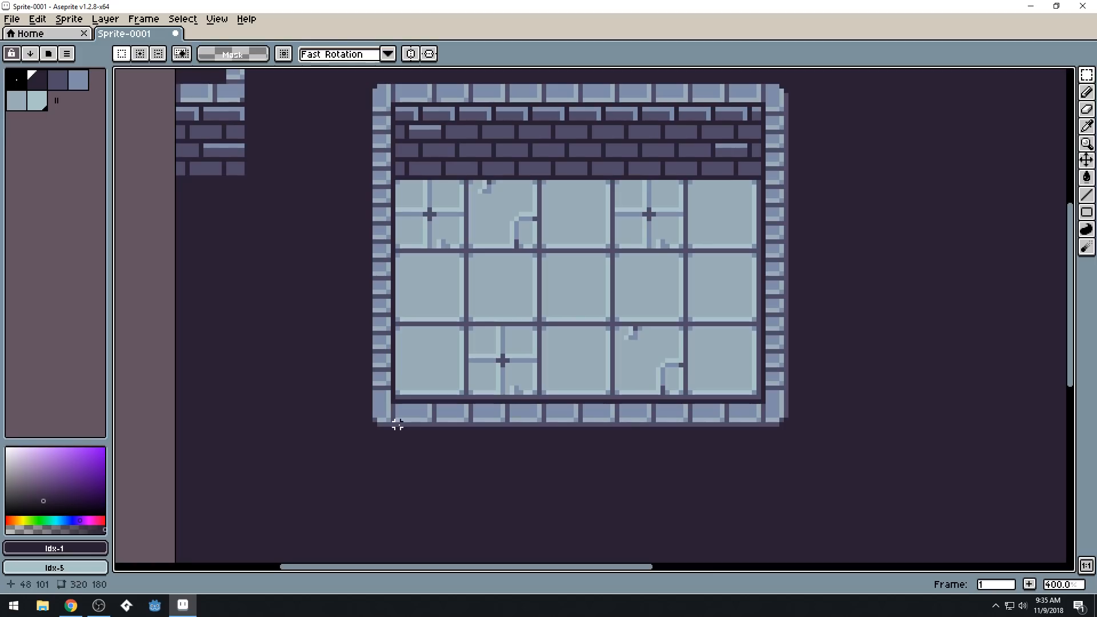
scroll(460, 430, "up", 2)
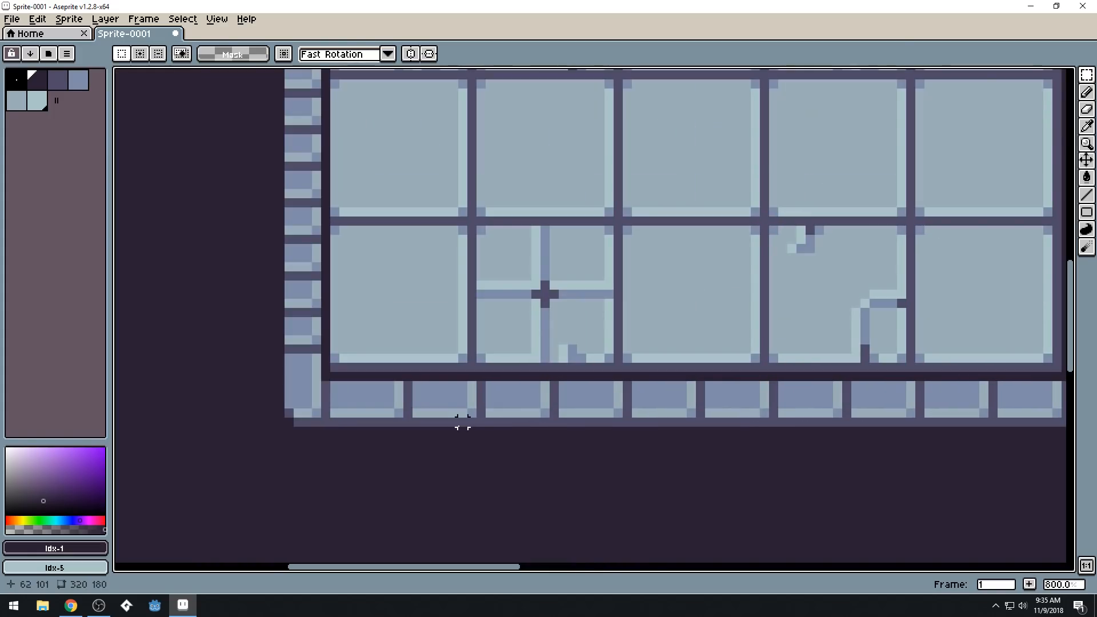
scroll(463, 422, "down", 2)
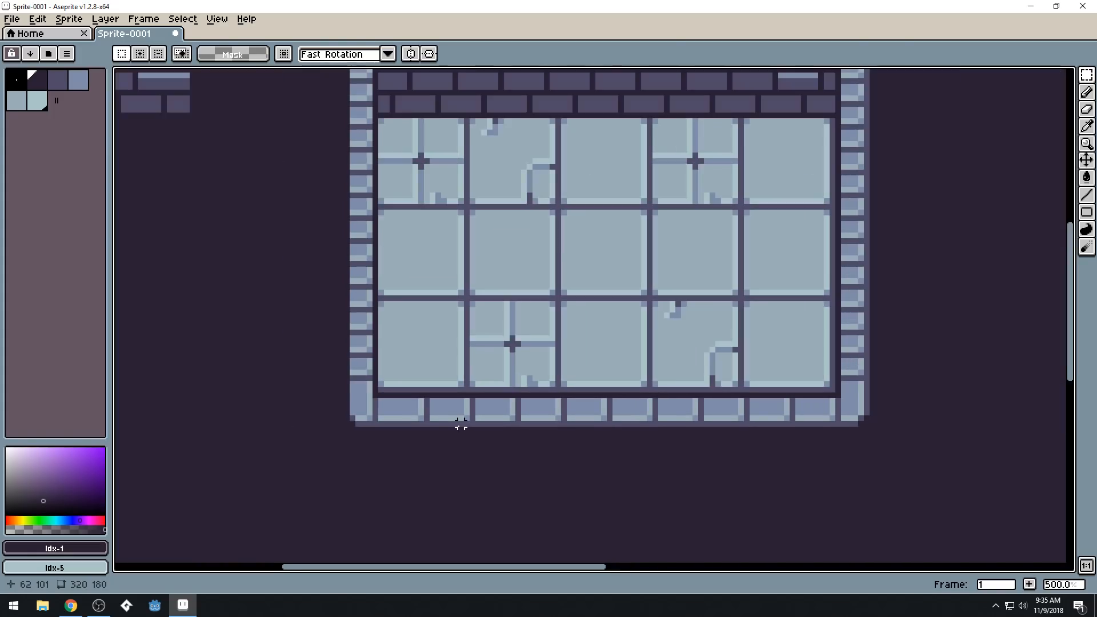
scroll(460, 424, "down", 2)
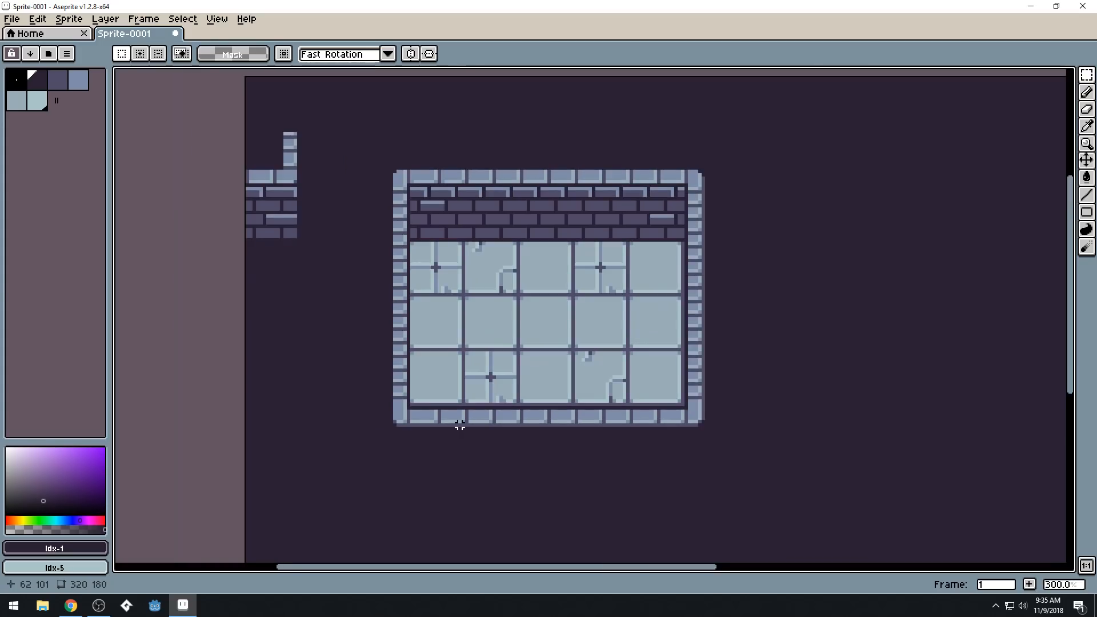
scroll(460, 425, "down", 1)
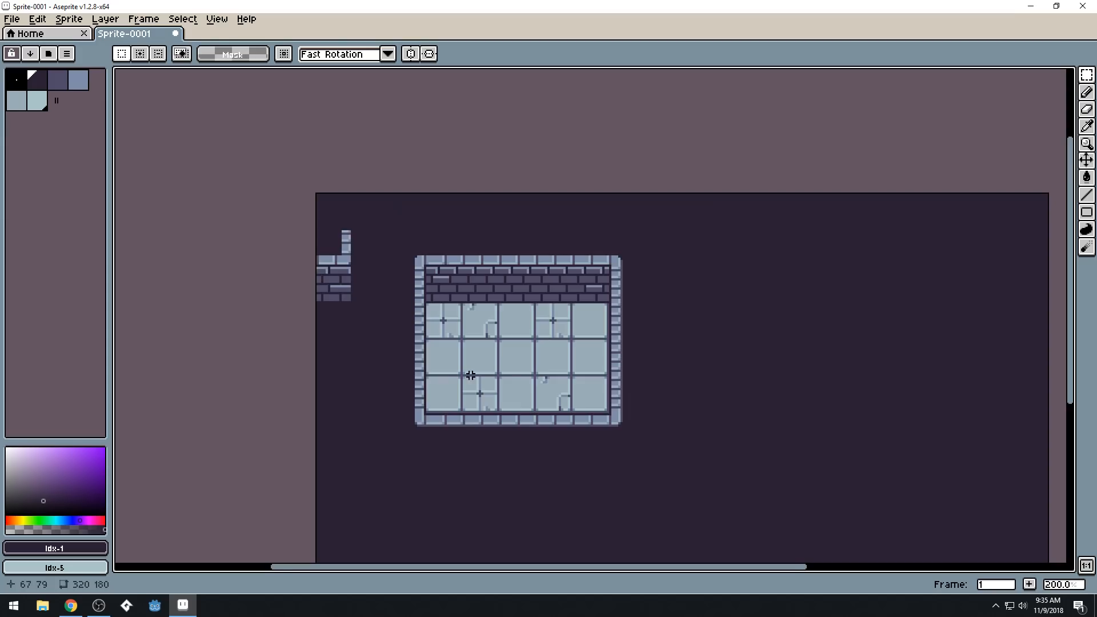
scroll(468, 378, "up", 3)
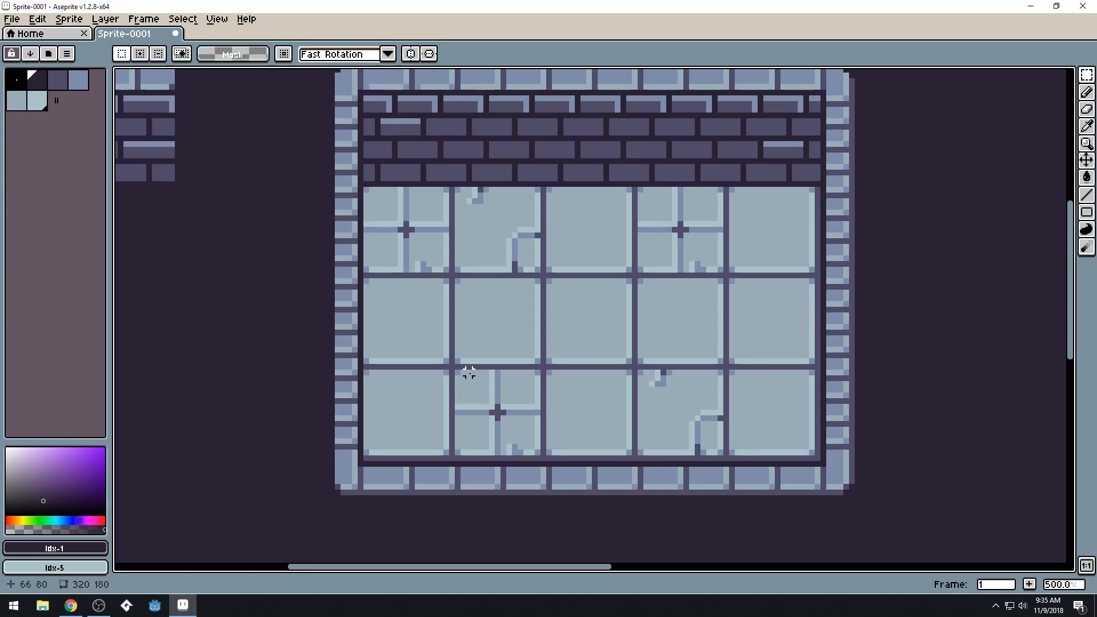
scroll(737, 349, "down", 1)
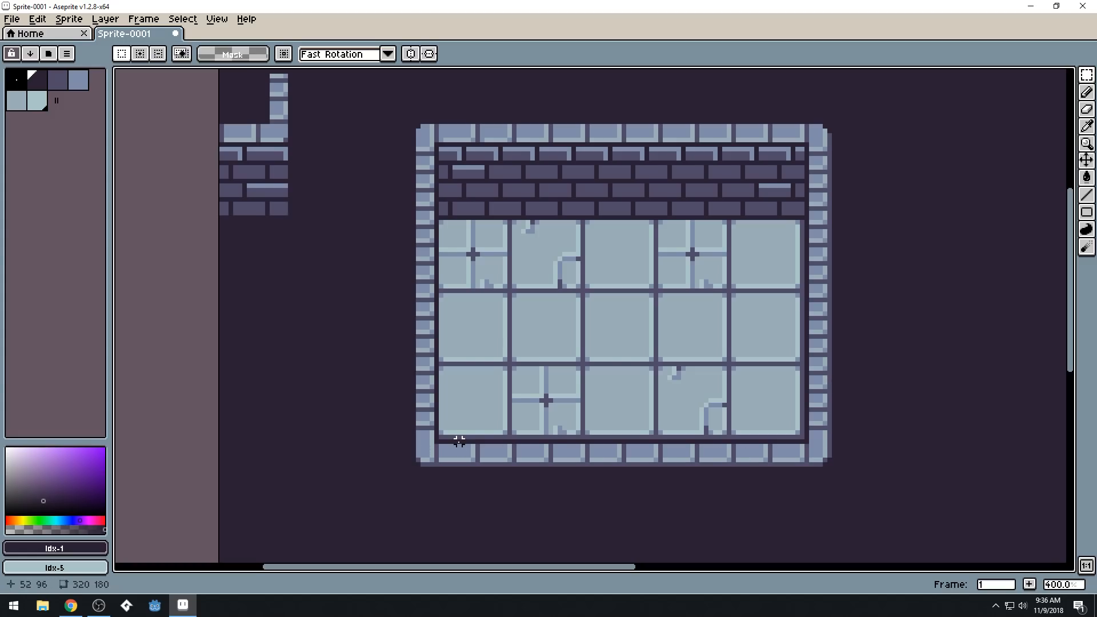
Fill the connected joint lines between the floor tiles with the dark Idx-1 colour using the Paint Bucket
scroll(459, 440, "up", 2)
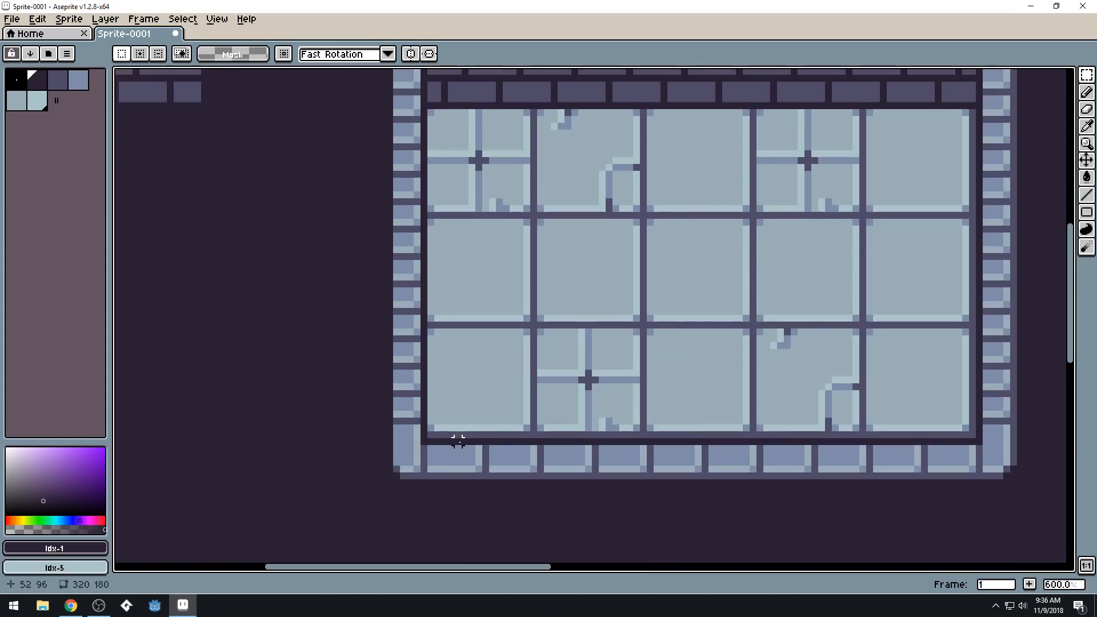
key("b")
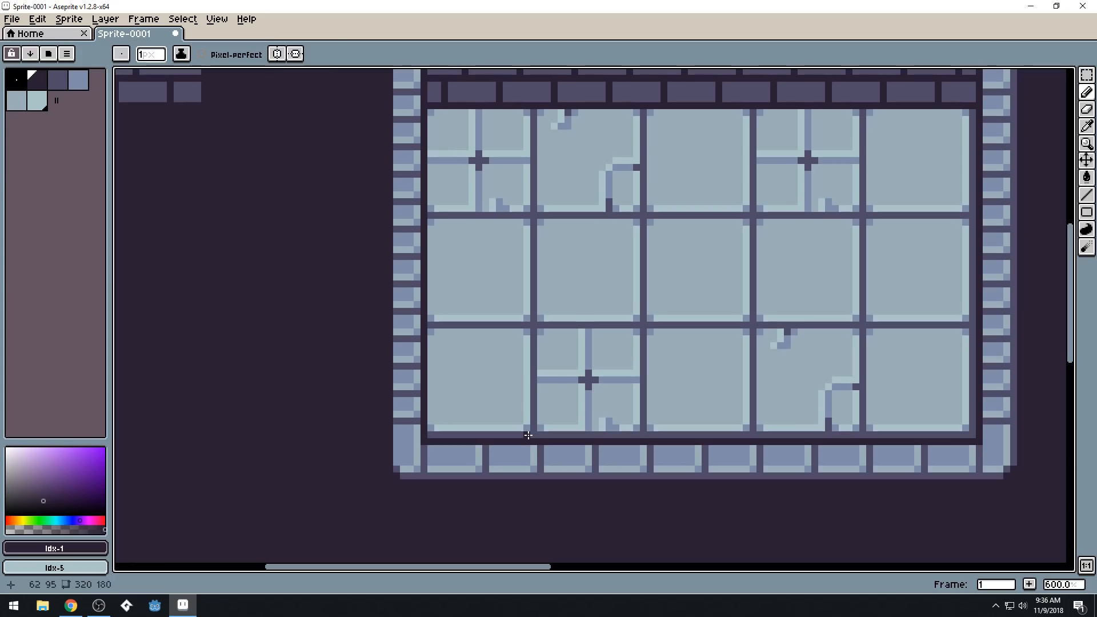
key("g")
left_click(528, 435)
scroll(528, 429, "down", 3)
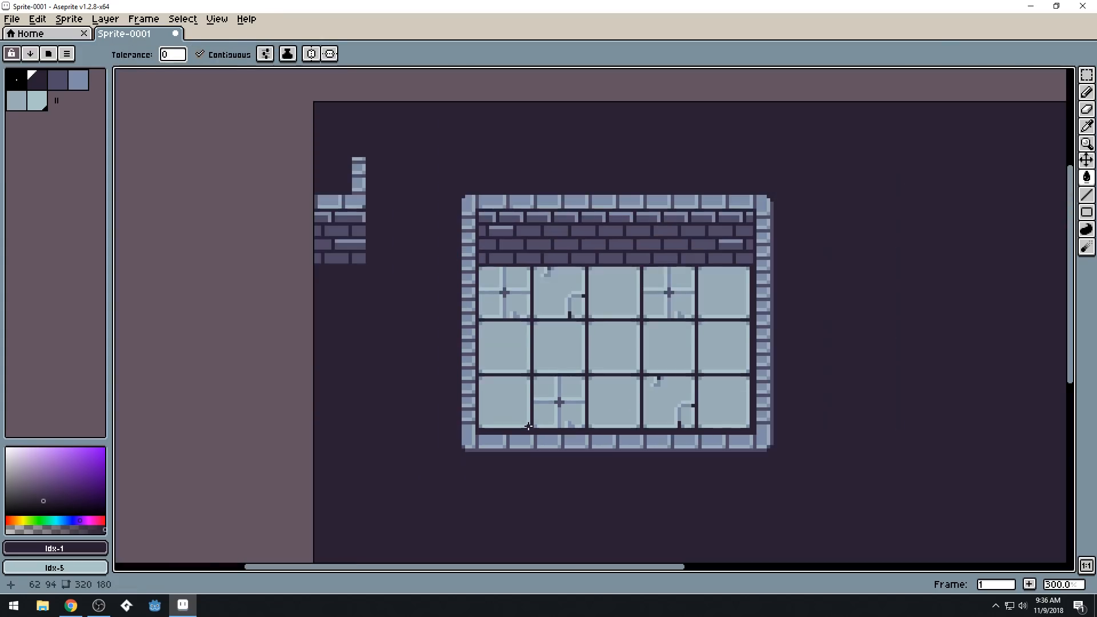
scroll(527, 426, "down", 2)
scroll(530, 427, "up", 1)
Select the room's whole bottom border strip with its shadow, move it up one pixel and deselect it, leaving no light strip
scroll(531, 427, "up", 3)
left_click_drag(694, 458, 647, 482)
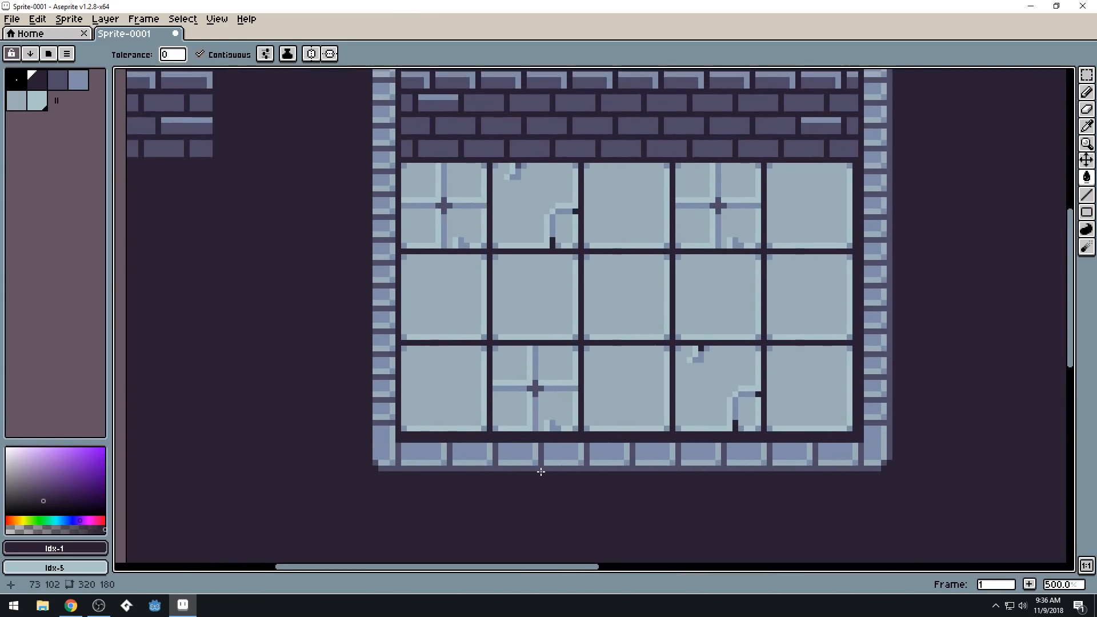
key("m")
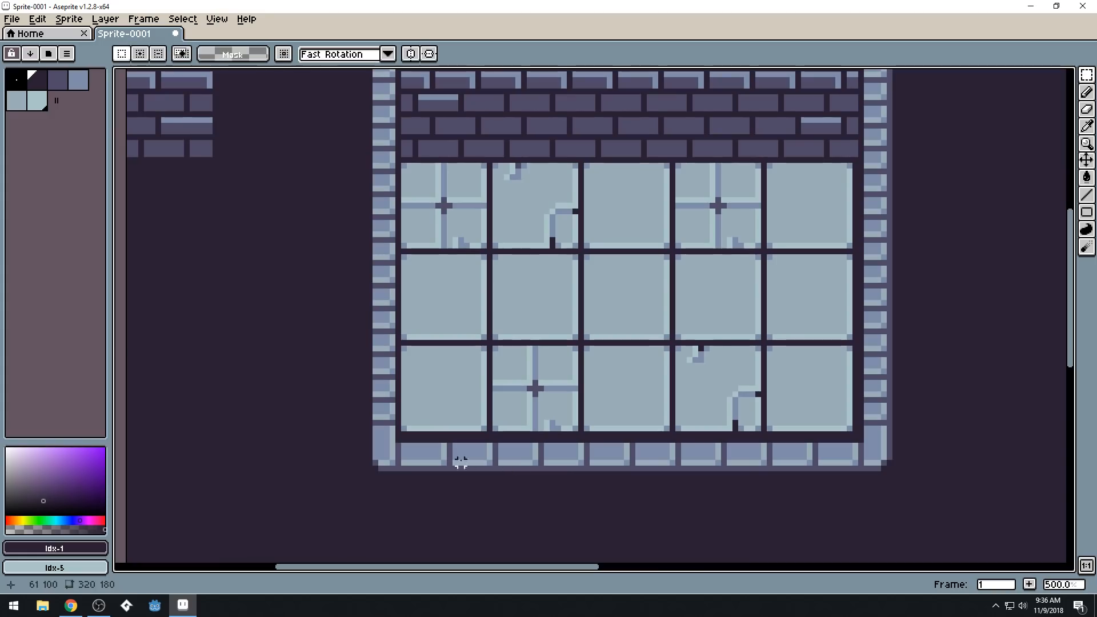
left_click_drag(375, 445, 906, 485)
key("Up")
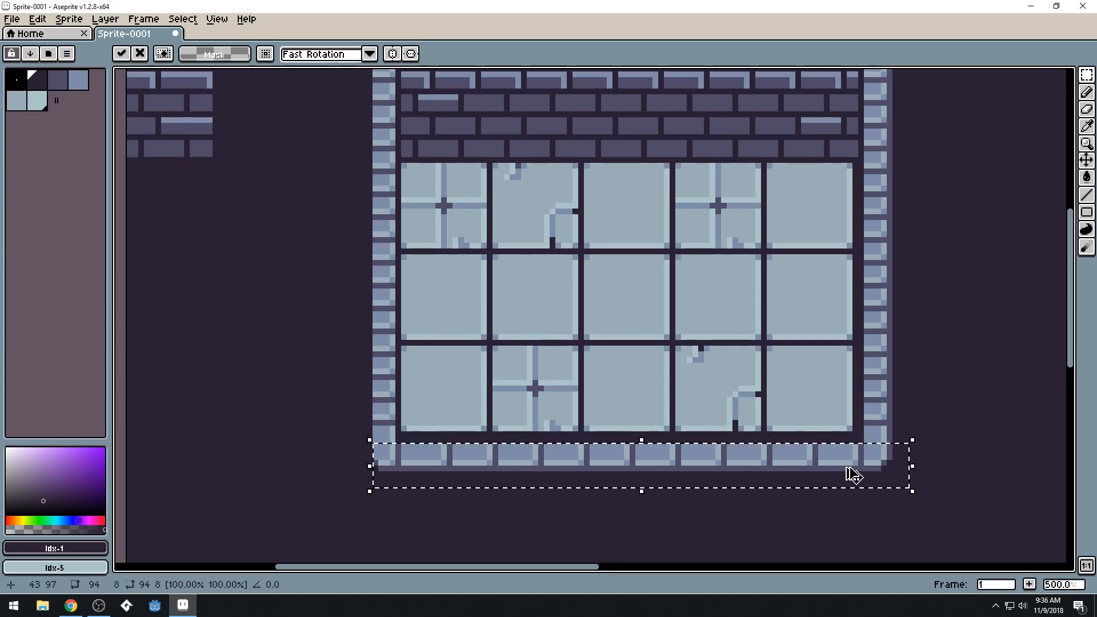
key("Right")
key("Left")
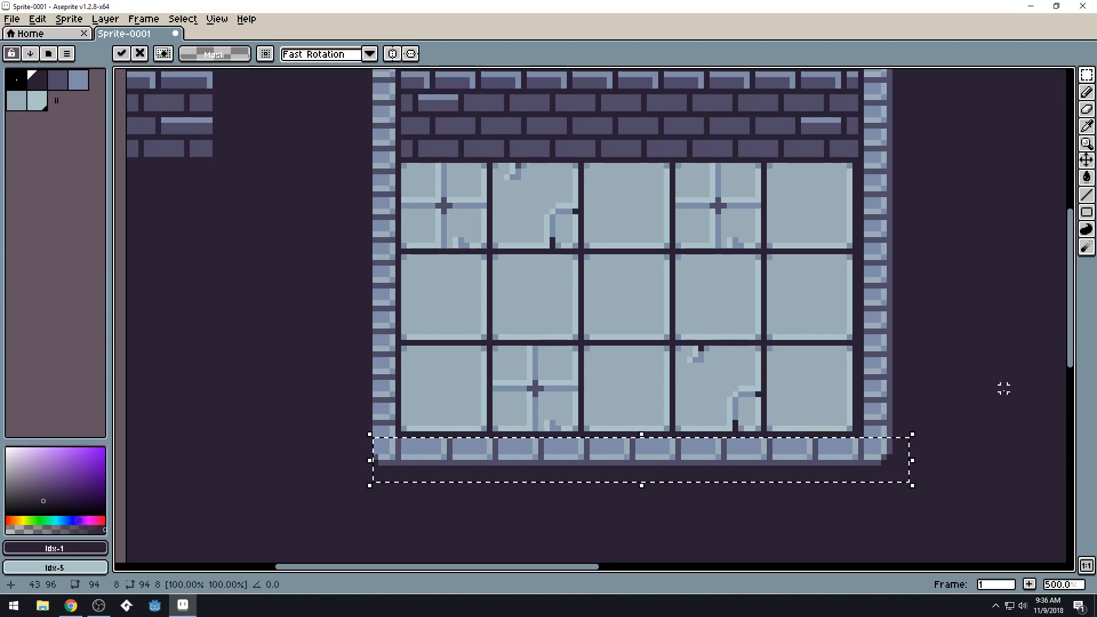
key("ctrl+d")
scroll(908, 360, "down", 2)
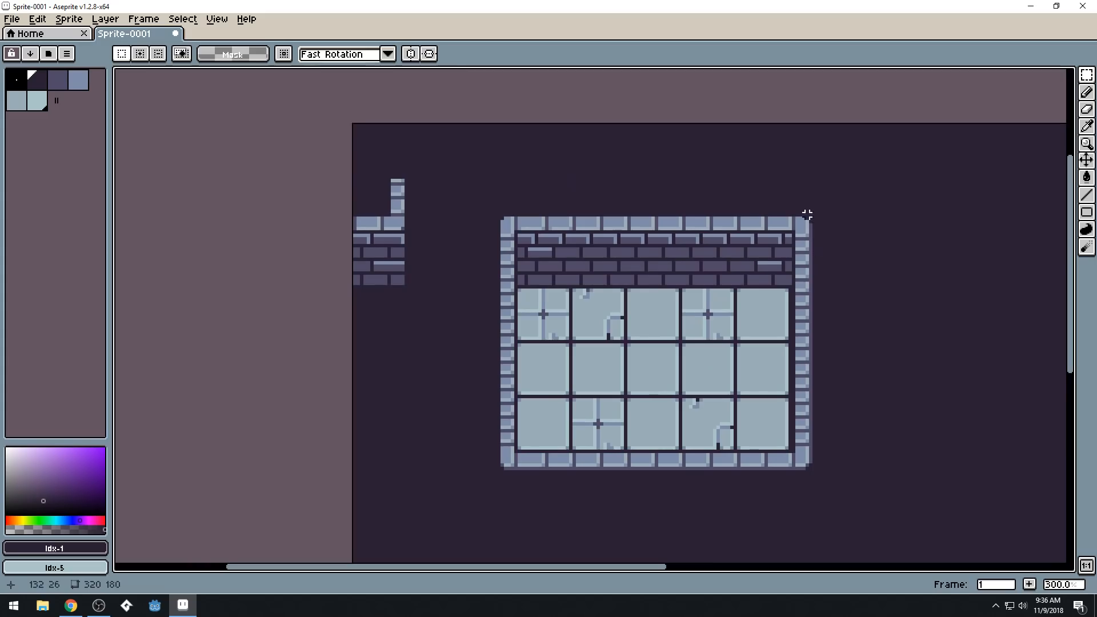
Select the room's full-height right border with its shadow, move it one pixel left and deselect it
scroll(799, 213, "up", 1)
left_click_drag(822, 318, 800, 249)
left_click_drag(767, 148, 822, 487)
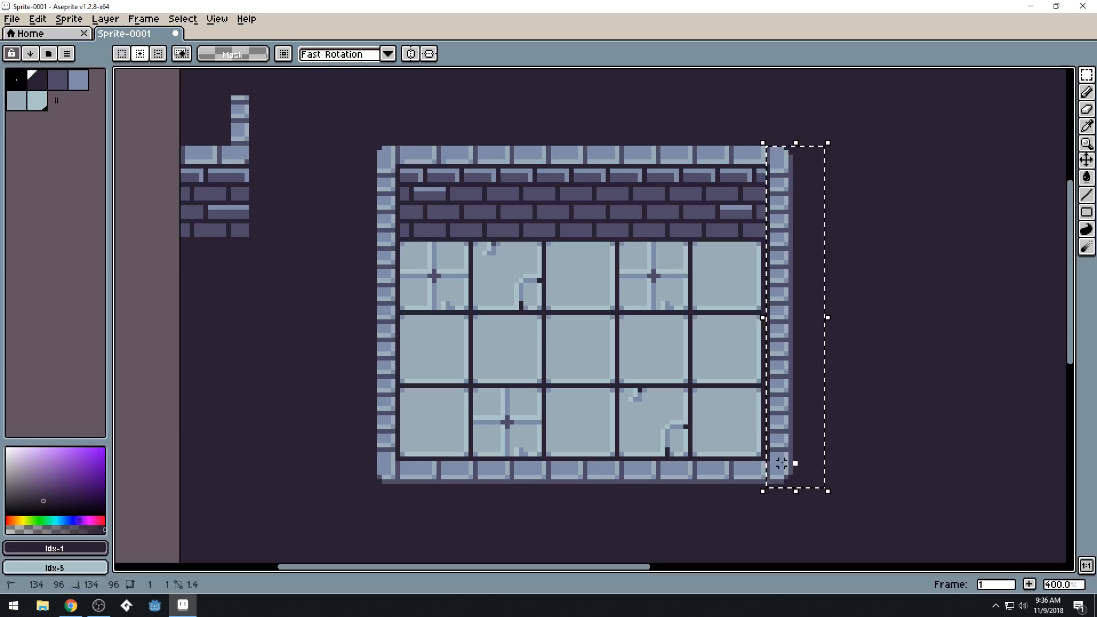
left_click_drag(800, 458, 803, 459)
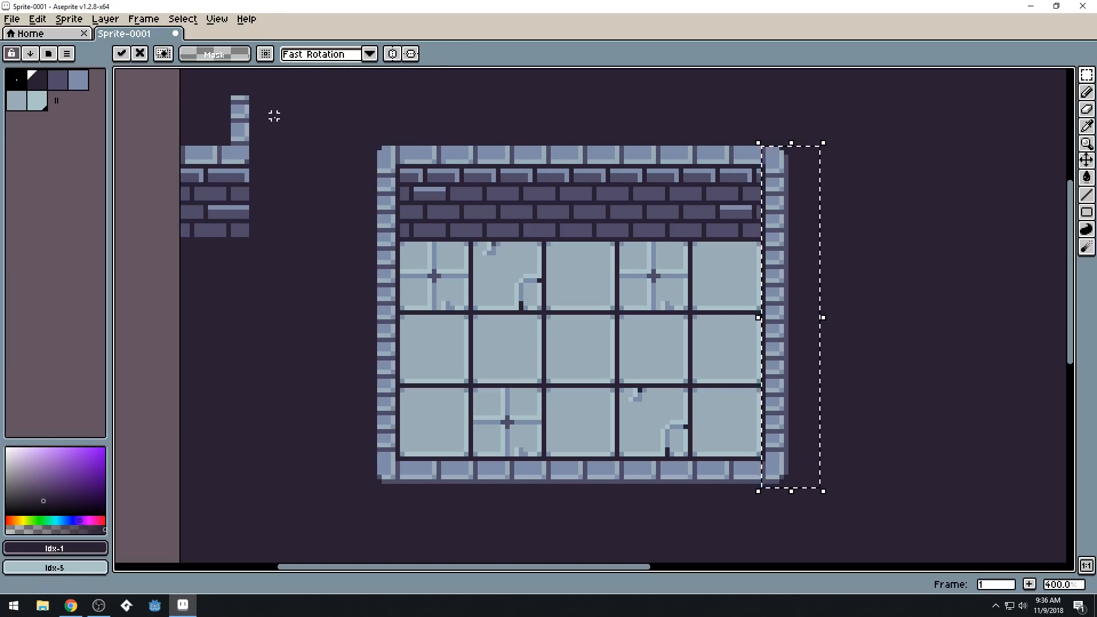
key("ctrl+d")
Deselect the right border strip and show the tile grid over the sprite
left_click(180, 21)
mouse_move(217, 22)
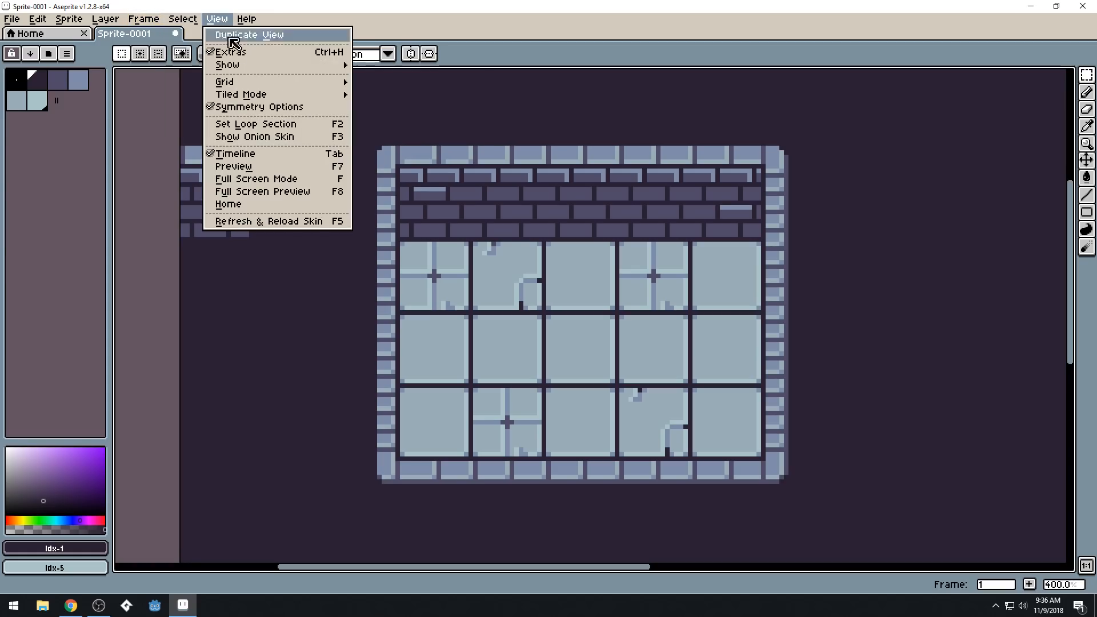
mouse_move(251, 67)
left_click(400, 89)
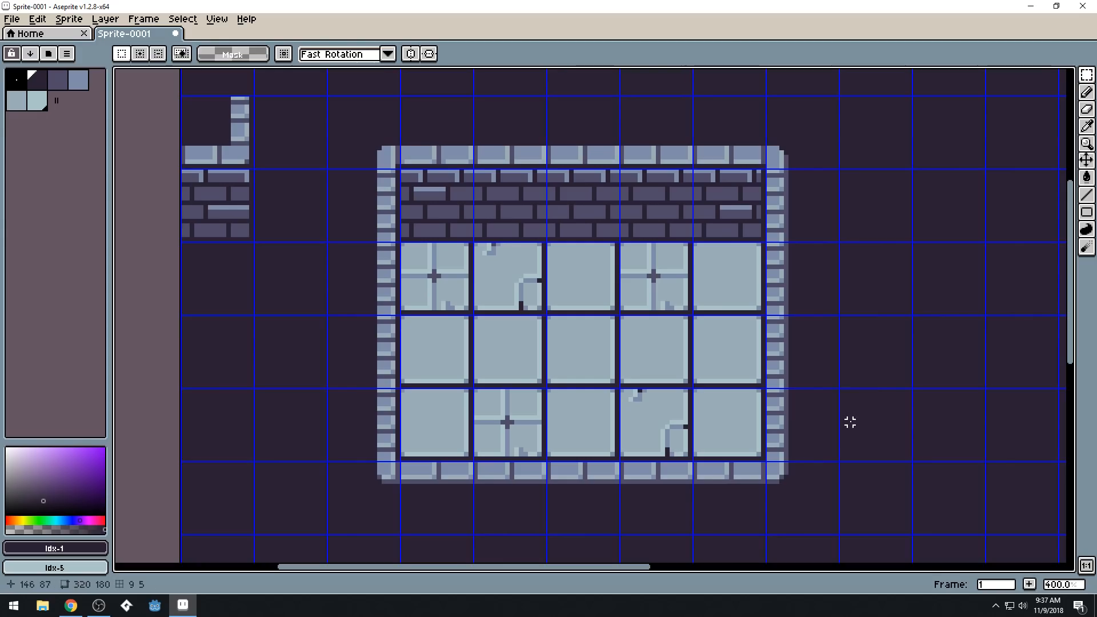
Examine how the bricks of the room's bottom border line up with the grid cells along its whole length
scroll(771, 495, "up", 5)
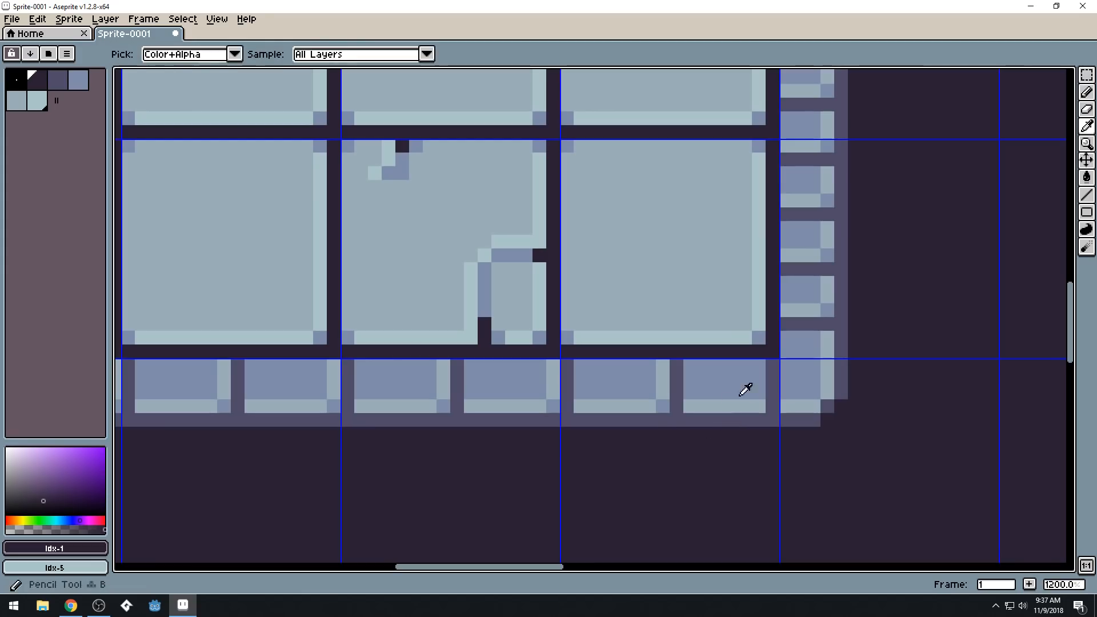
left_click(745, 388, "alt")
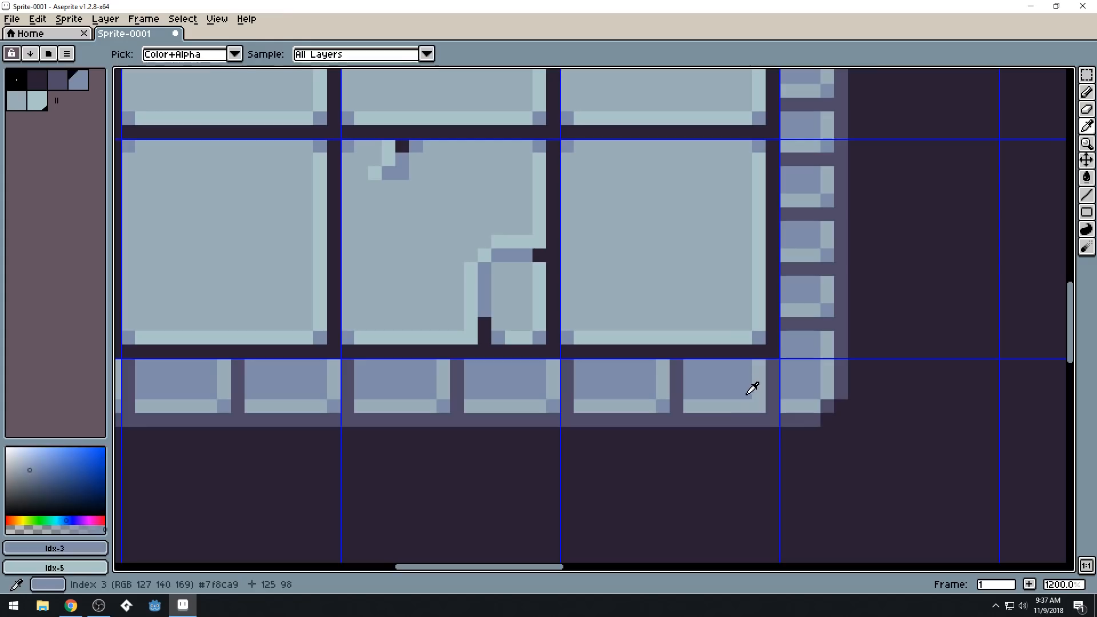
scroll(694, 433, "down", 4)
left_click_drag(695, 435, 745, 447)
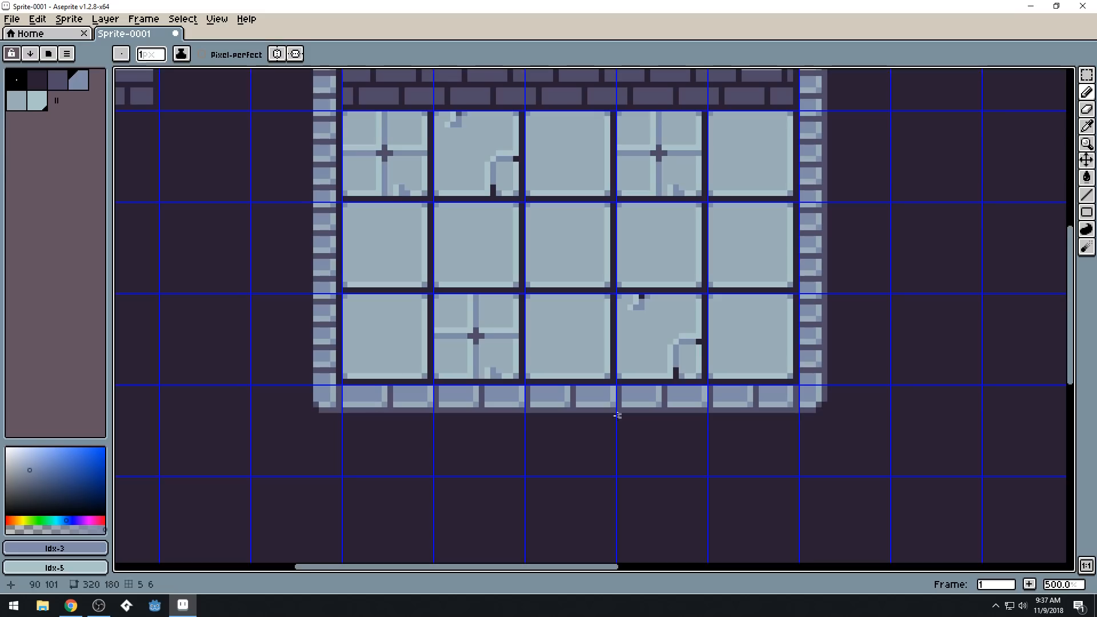
scroll(726, 423, "up", 1)
scroll(743, 420, "down", 1)
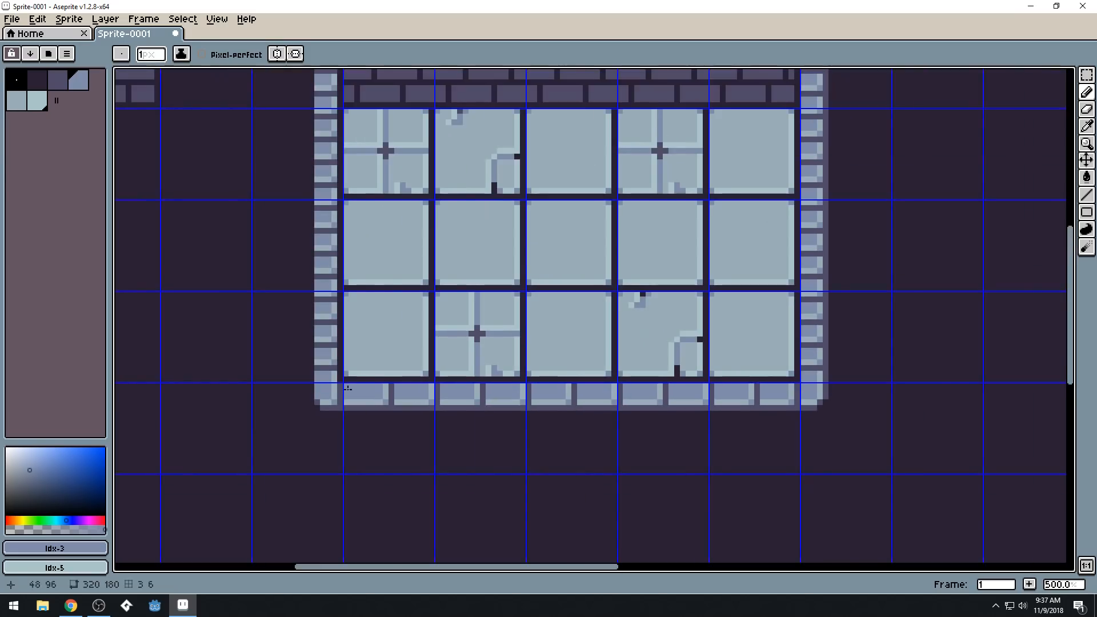
scroll(729, 411, "up", 1)
scroll(724, 412, "up", 3)
scroll(680, 412, "down", 3)
mouse_move(437, 414)
left_mouse_down()
mouse_move(455, 415)
mouse_move(440, 411)
left_mouse_up()
scroll(700, 420, "up", 4)
scroll(886, 379, "down", 3)
scroll(762, 391, "up", 3)
right_click(761, 392)
left_click(735, 355)
right_click(734, 356)
Select the second-to-last brick of the bottom border and move it one pixel left to the grid line
key("m")
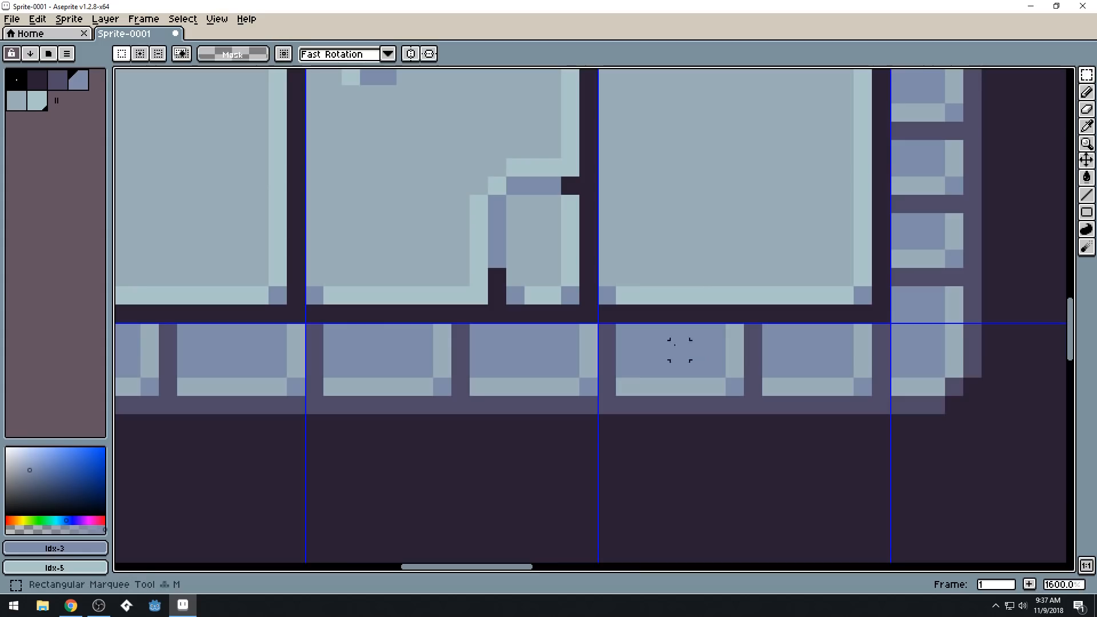
left_click_drag(626, 331, 754, 391)
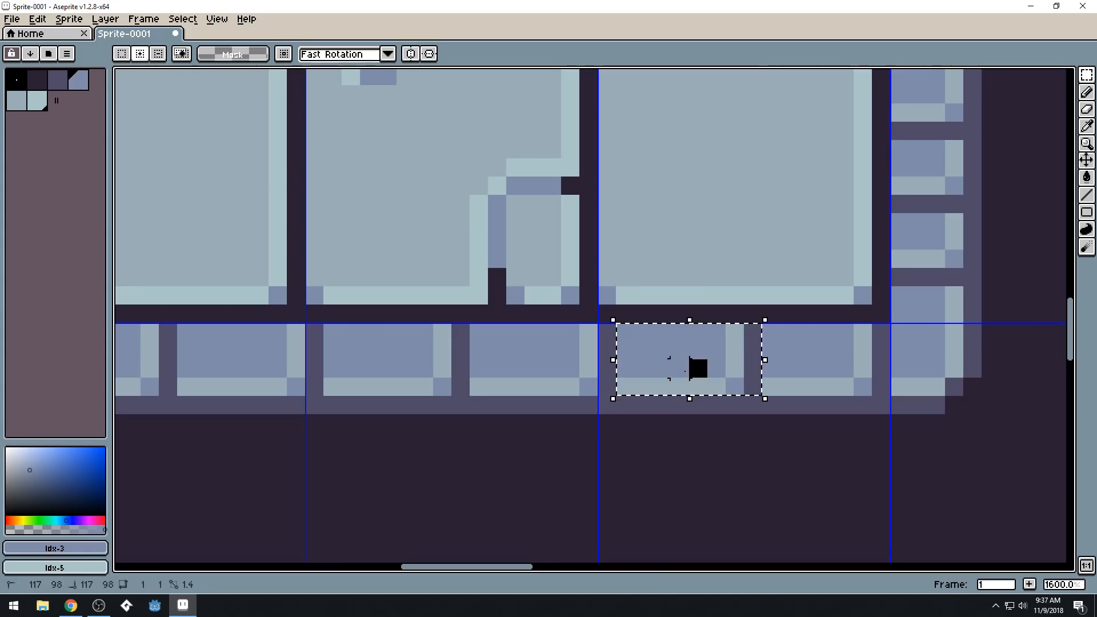
mouse_move(703, 368)
left_mouse_down()
mouse_move(688, 368)
mouse_move(693, 374)
left_mouse_up()
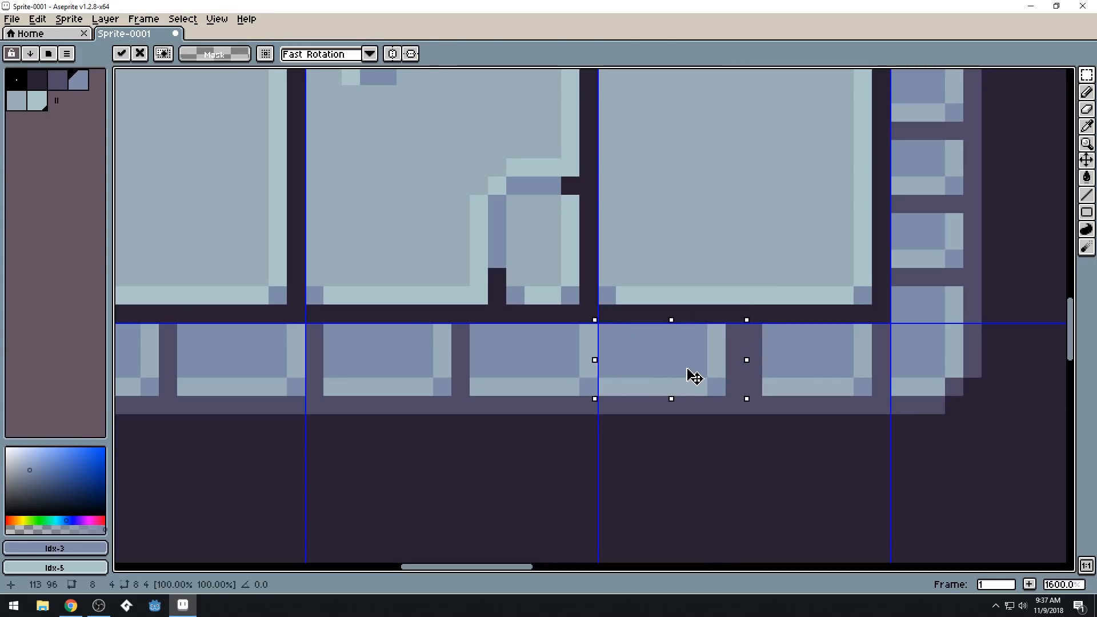
key("Return")
Widen the last brick of the bottom border one pixel to the left, using Idx-4 for its lower edge and Idx-3 for its face
left_click(789, 349)
key("b")
left_click(779, 380, "alt")
left_click(753, 386)
key("alt")
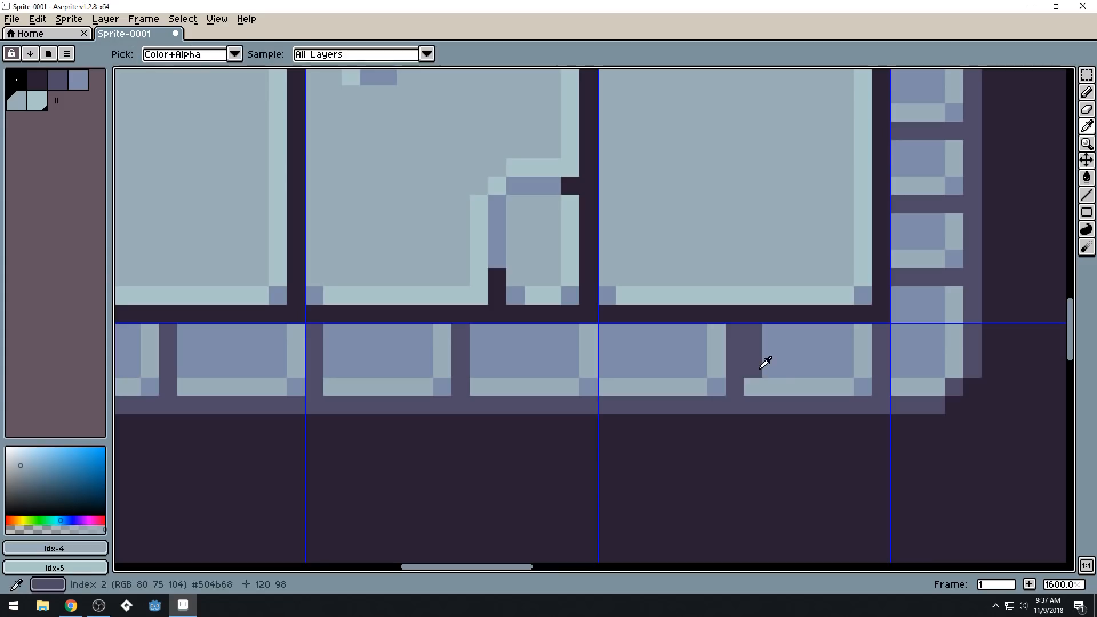
left_click(765, 366, "alt")
left_click_drag(753, 352, 755, 334)
Copy the corrected two-brick, 16 by 16 px bottom border tile over the other four grid cells to its left and deselect it
scroll(773, 328, "down", 3)
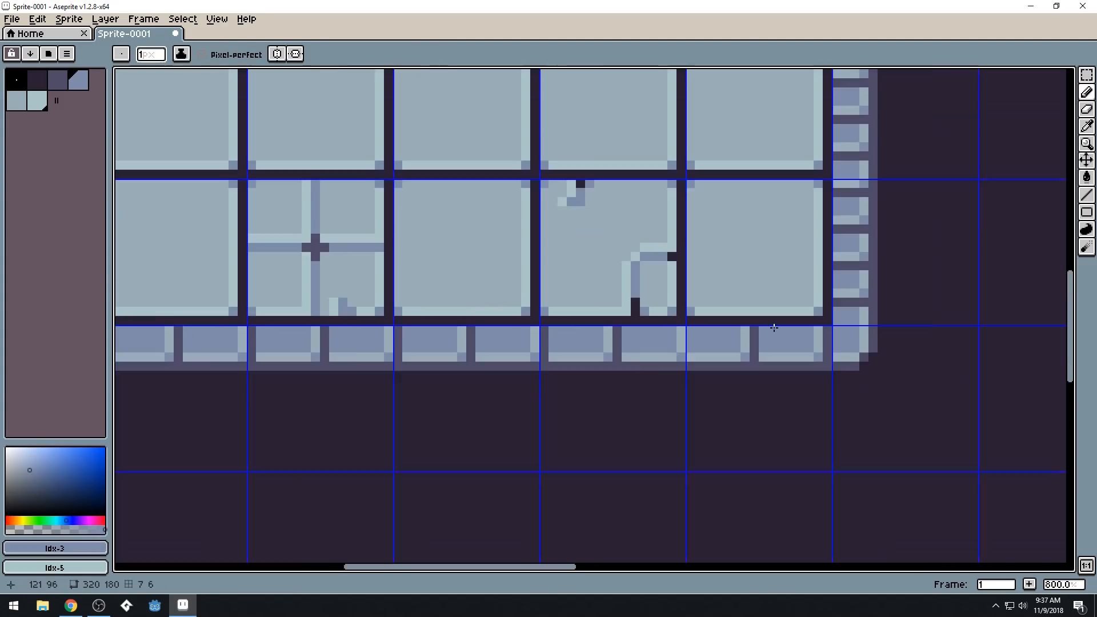
scroll(774, 327, "down", 2)
scroll(713, 332, "up", 2)
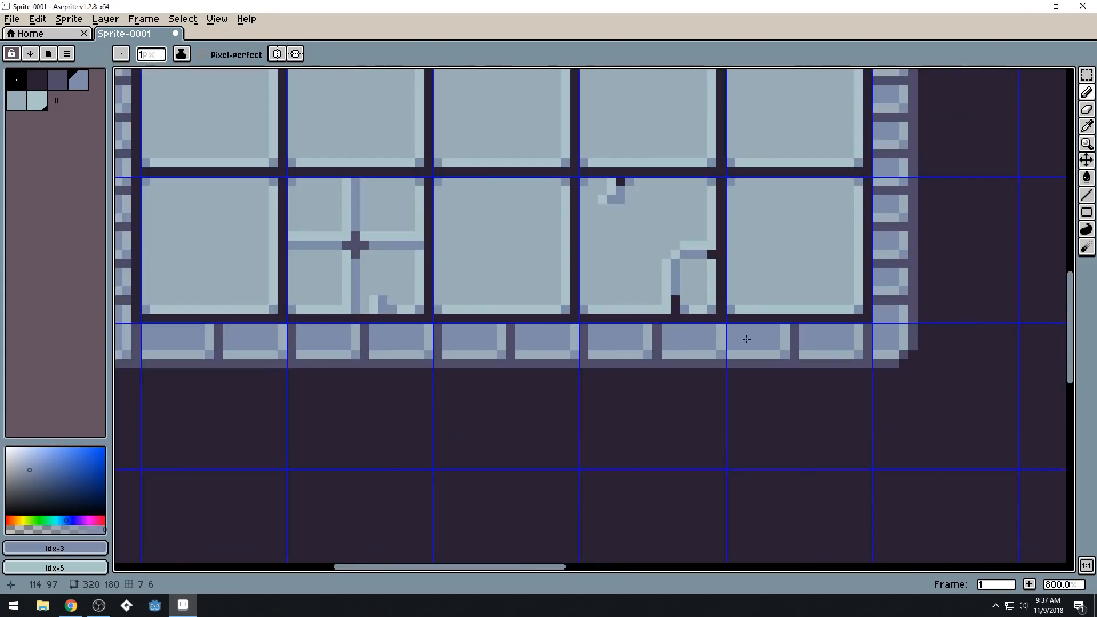
key("m")
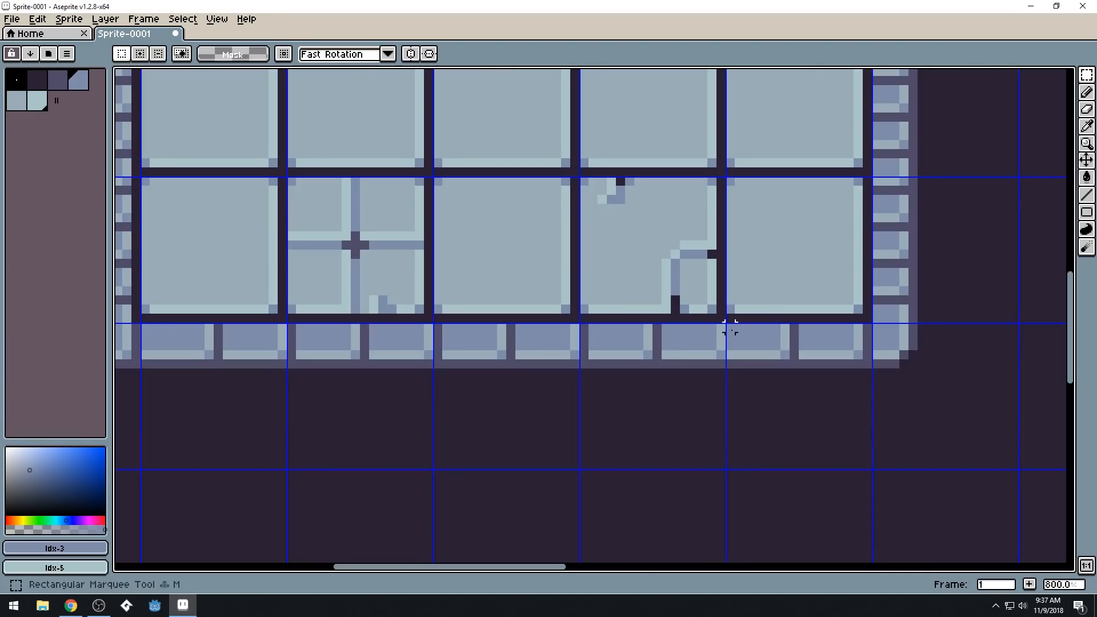
left_click_drag(730, 327, 865, 467)
mouse_move(800, 435)
left_mouse_down()
mouse_move(702, 436)
mouse_move(648, 419)
left_mouse_up()
key("ctrl+d")
left_click_drag(776, 409, 250, 411)
key("Return")
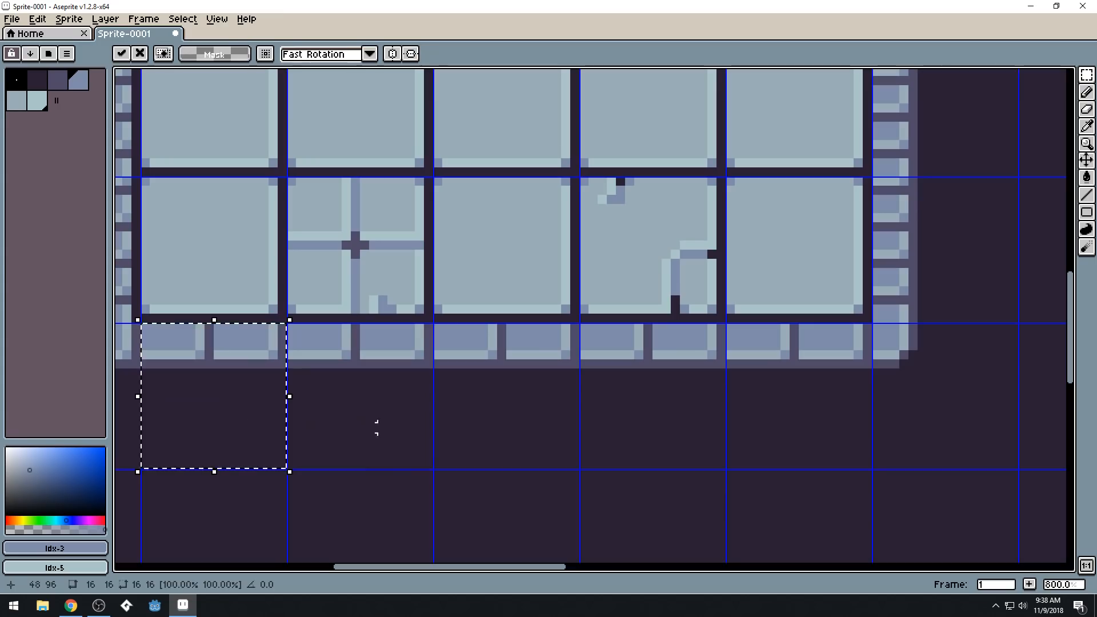
left_click(337, 417)
Redraw the last brick of the top border with an Idx-4 right edge, an Idx-3 corner pixel and one extra pixel column on its left
scroll(452, 418, "down", 1)
scroll(452, 419, "down", 1)
left_click_drag(413, 420, 458, 424)
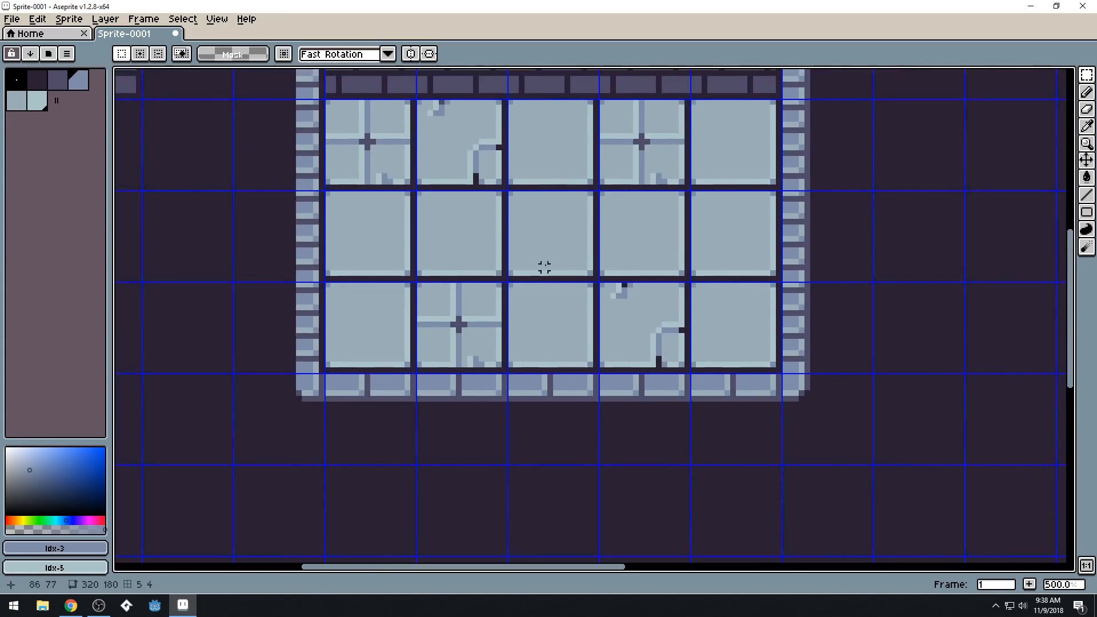
left_click_drag(536, 272, 604, 441)
scroll(803, 236, "up", 1)
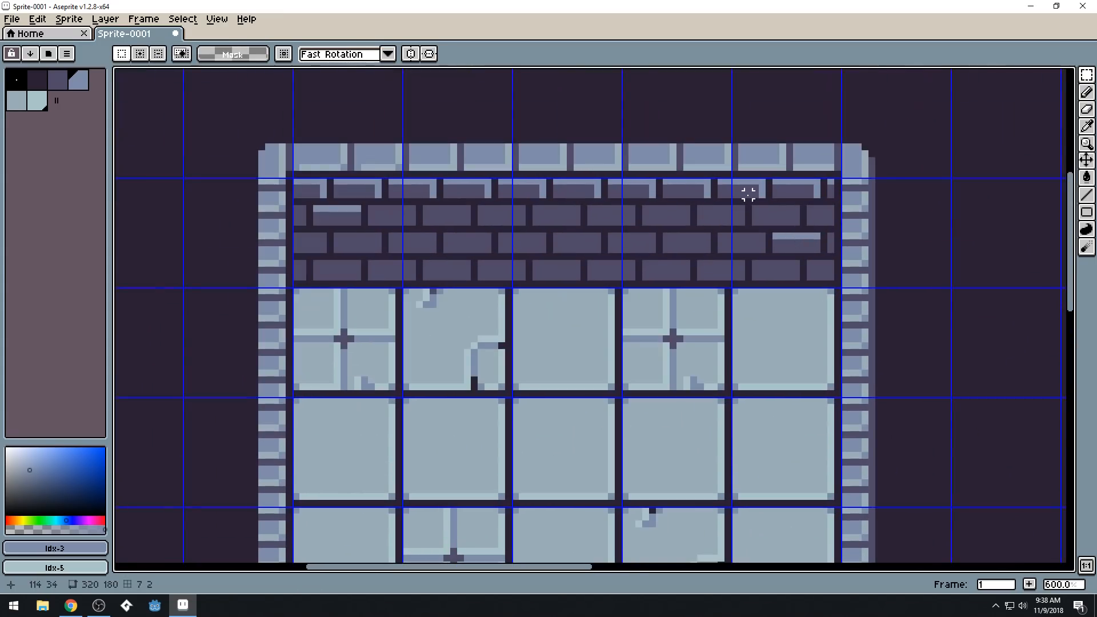
scroll(790, 157, "up", 1)
scroll(773, 179, "down", 2)
scroll(789, 147, "up", 4)
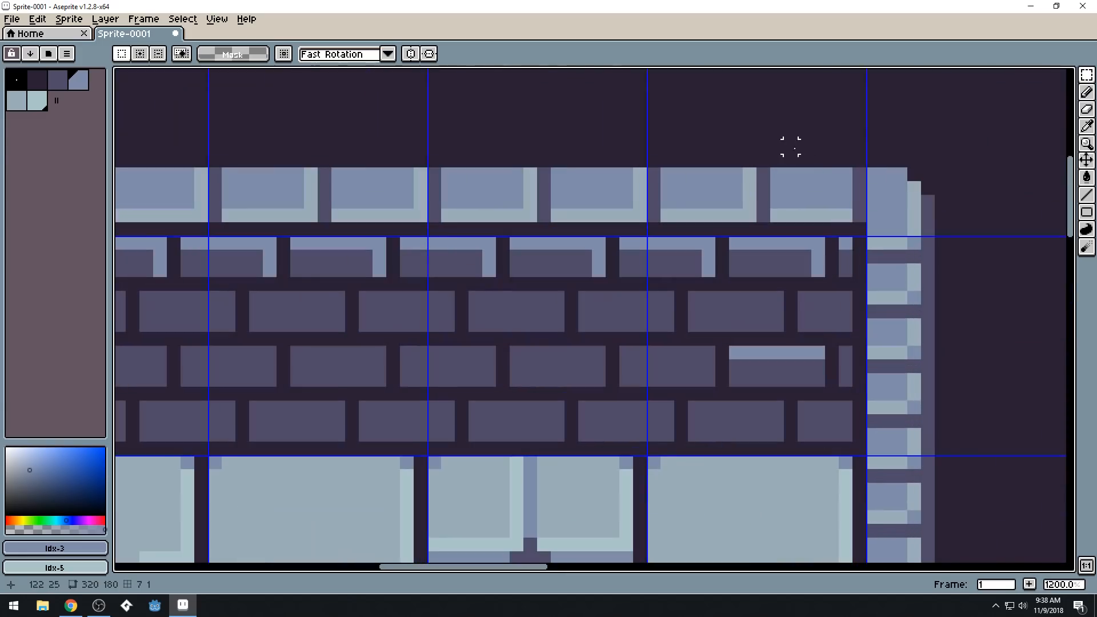
key("ctrl")
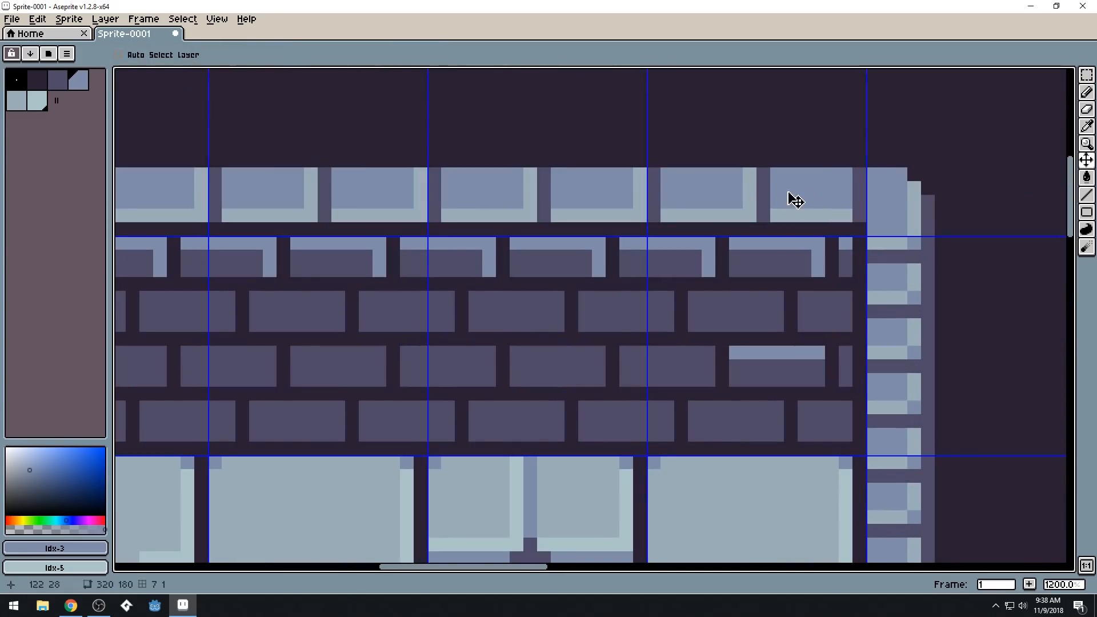
left_click(844, 200, "alt")
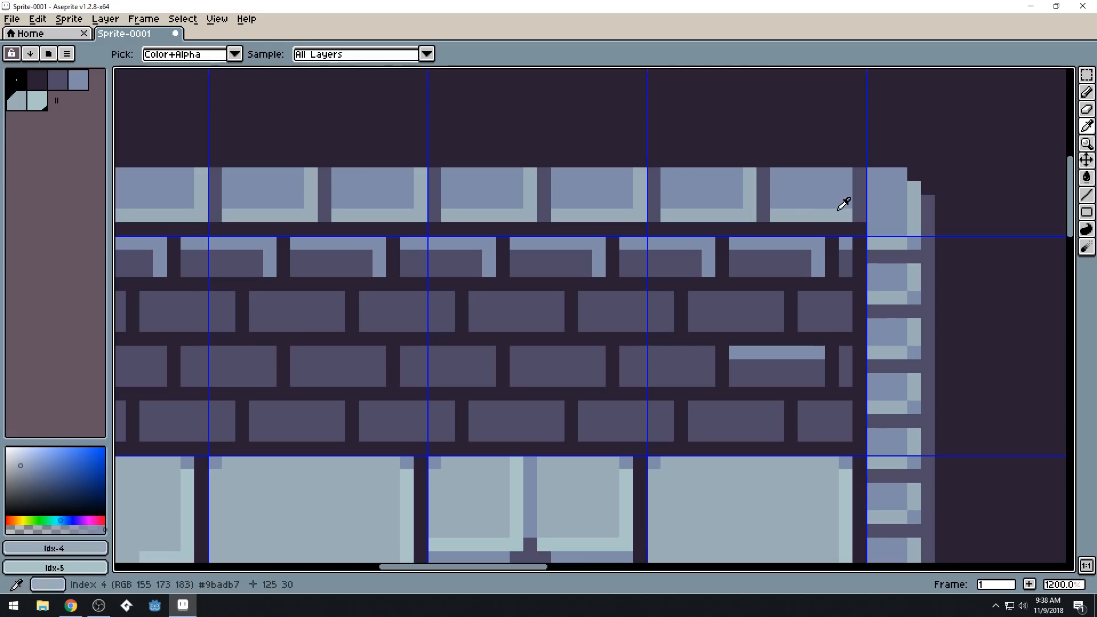
left_click_drag(844, 184, 832, 187)
left_click(822, 192, "alt")
left_click(846, 216)
left_click(794, 193, "alt")
left_click_drag(764, 202, 764, 173)
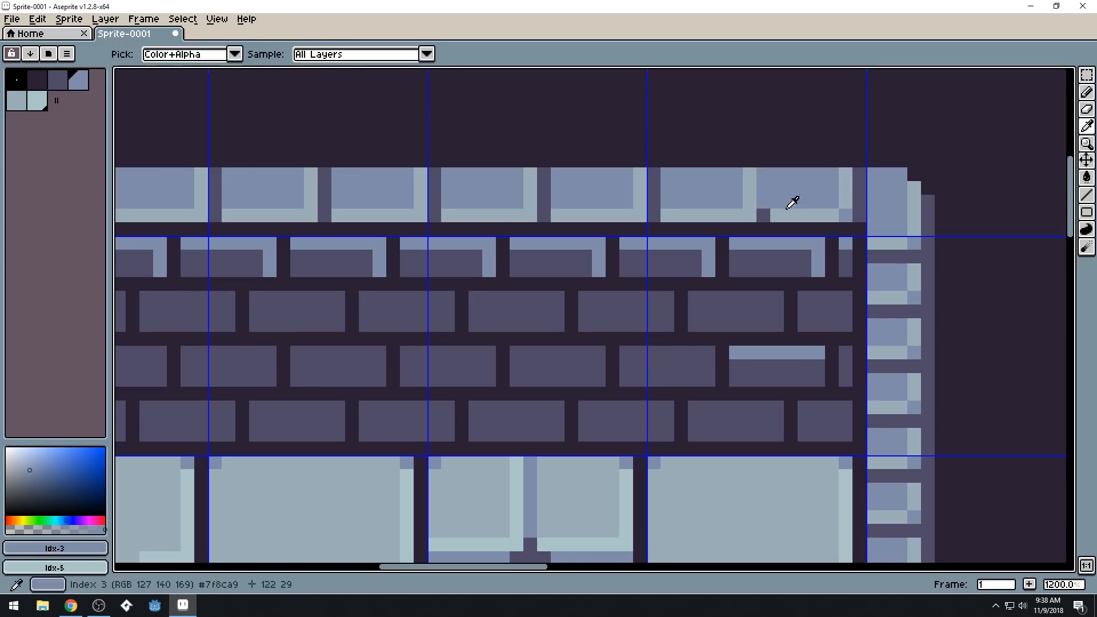
left_click(785, 213, "alt")
left_click(765, 212)
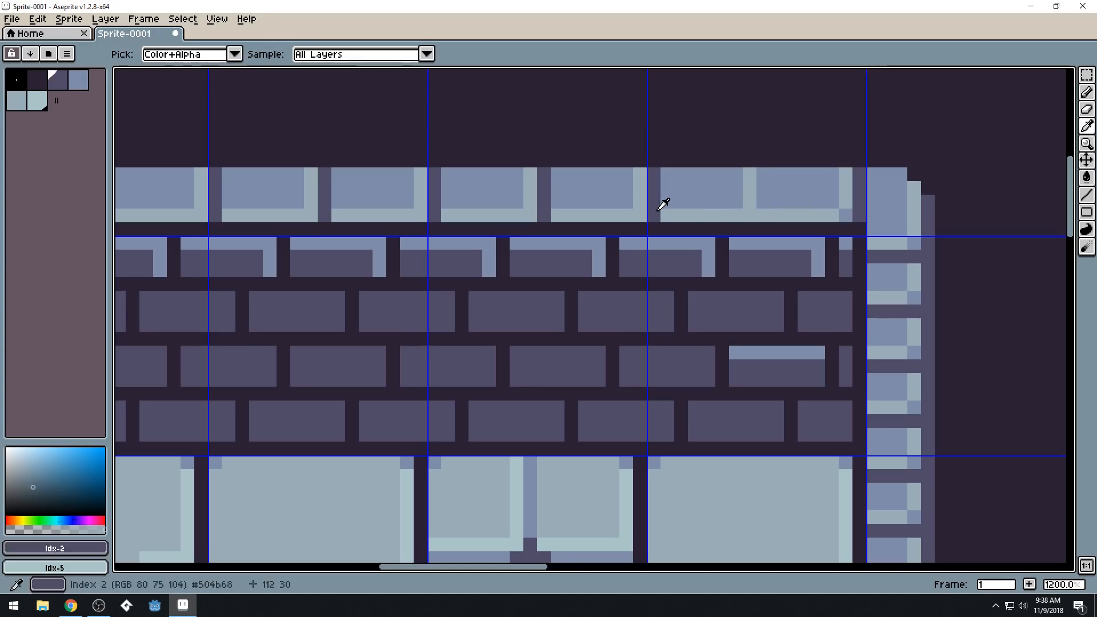
Shift the top border's last joint one pixel left in Idx-2 and redraw the brick before it so it reaches the grid line
left_click(665, 193, "alt")
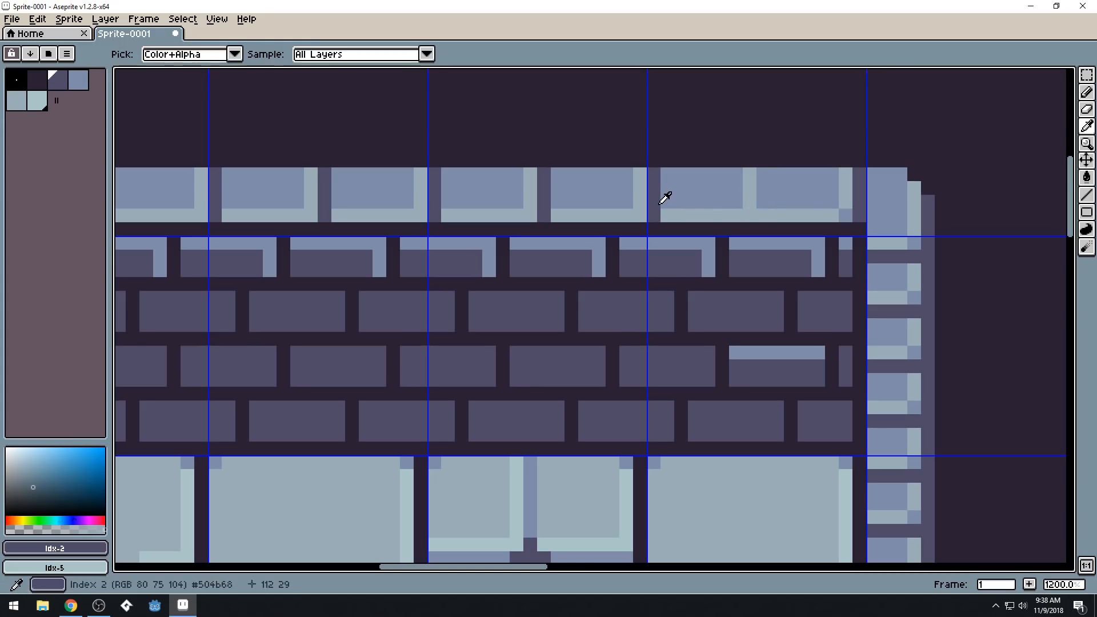
left_click(760, 217)
key("ctrl+z")
left_click_drag(749, 216, 748, 171)
left_click(734, 184, "alt")
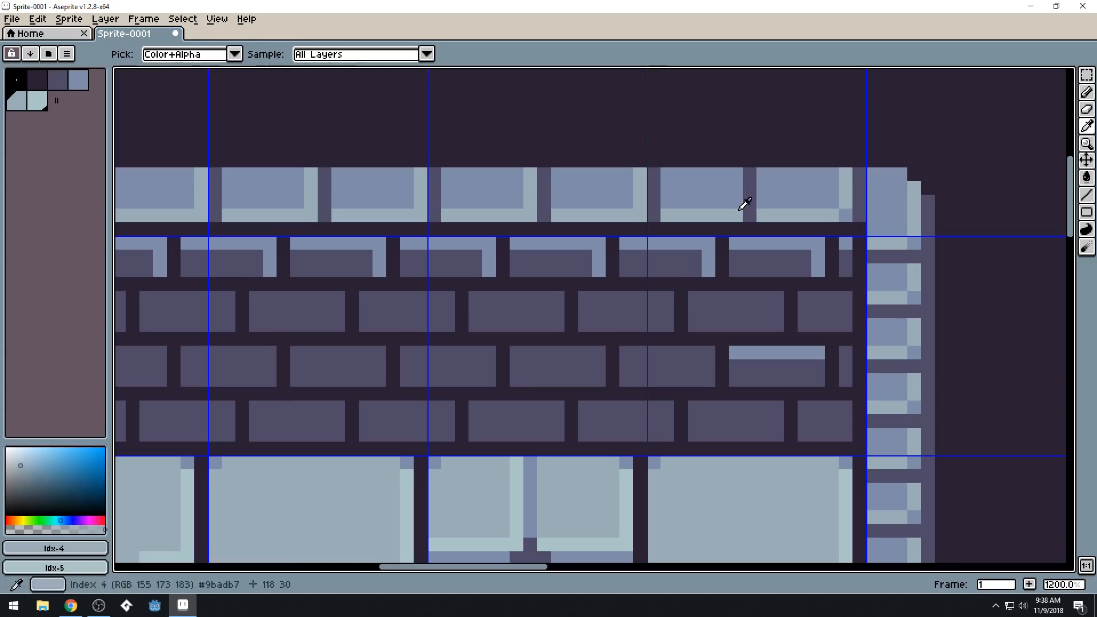
left_click(680, 195, "alt")
left_click_drag(654, 201, 655, 173)
left_click(688, 213, "alt")
left_click(654, 214)
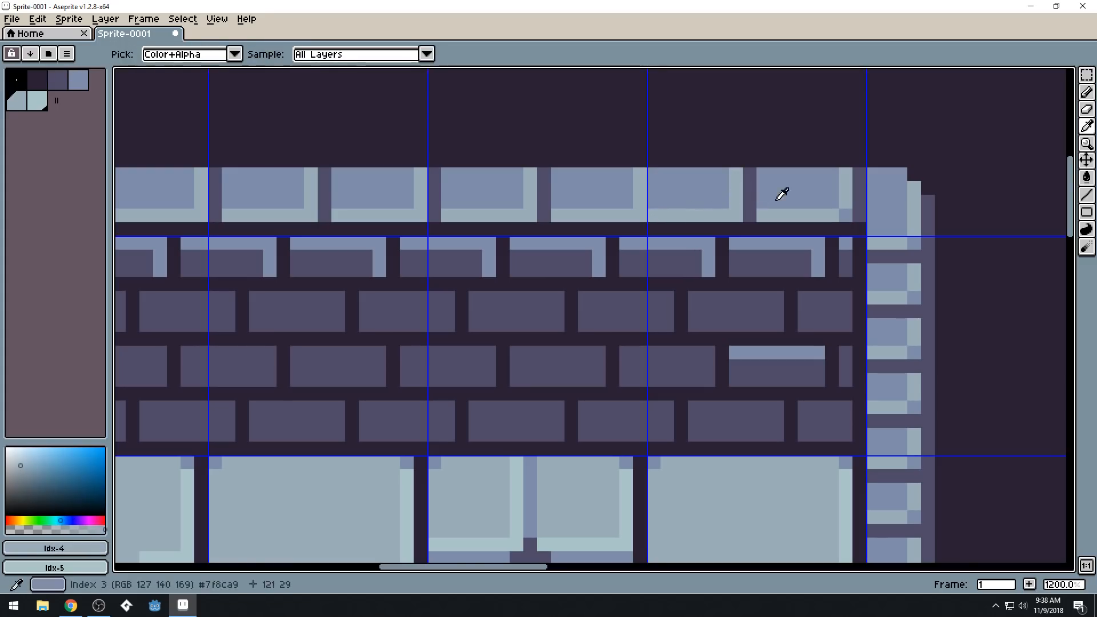
left_click(851, 217, "alt")
Copy the corrected two-brick, 16 by 15 px top border tile over the other four grid cells to its left and deselect it
scroll(750, 170, "down", 5)
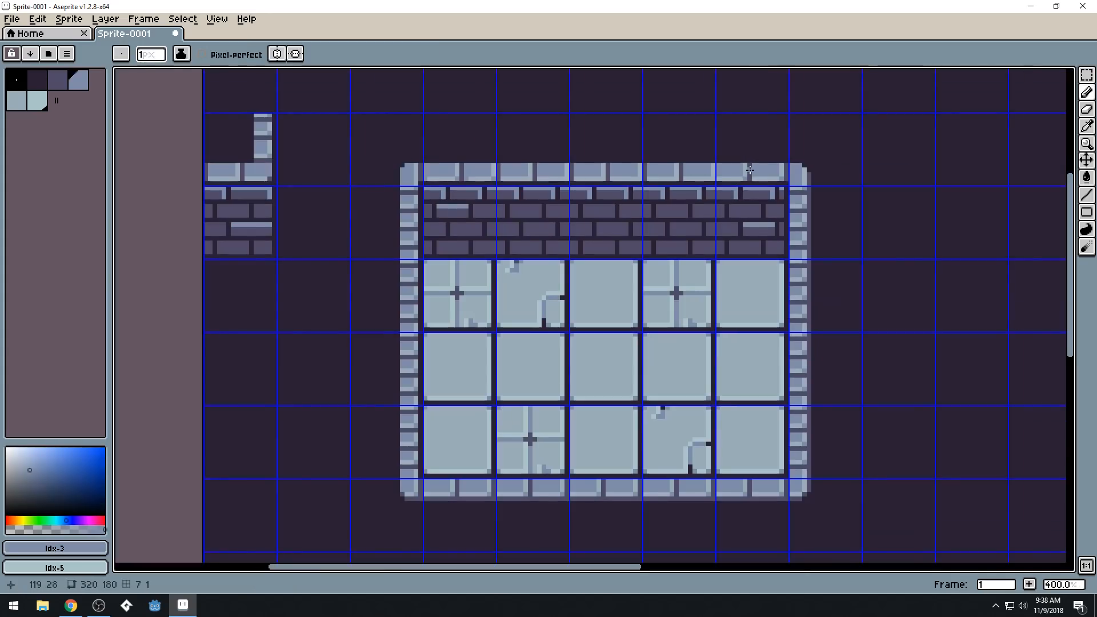
scroll(713, 169, "up", 1)
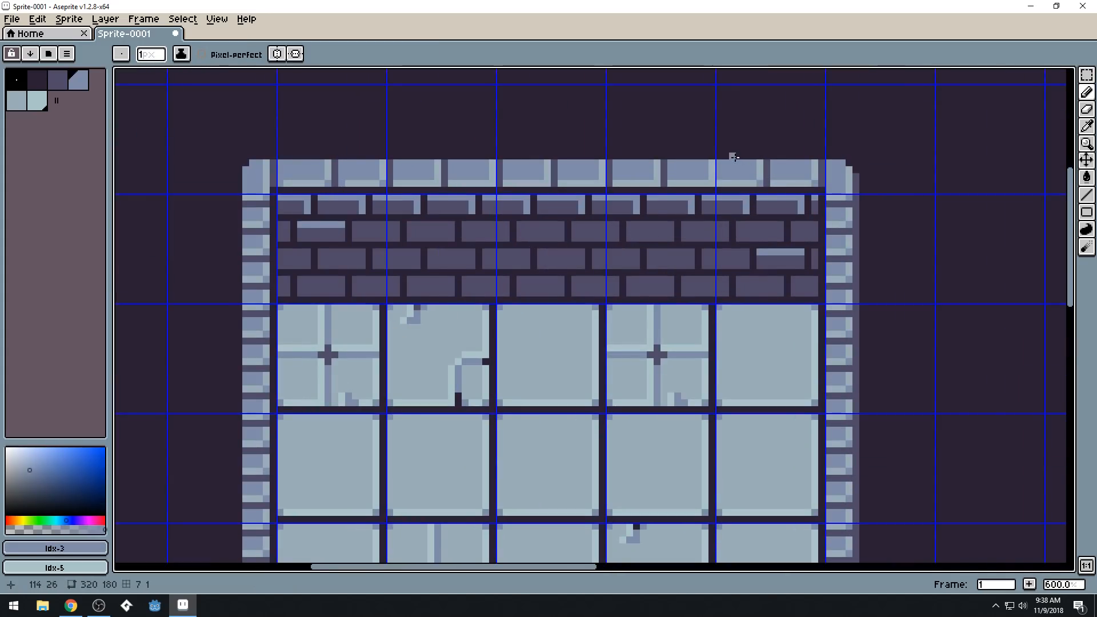
key("m")
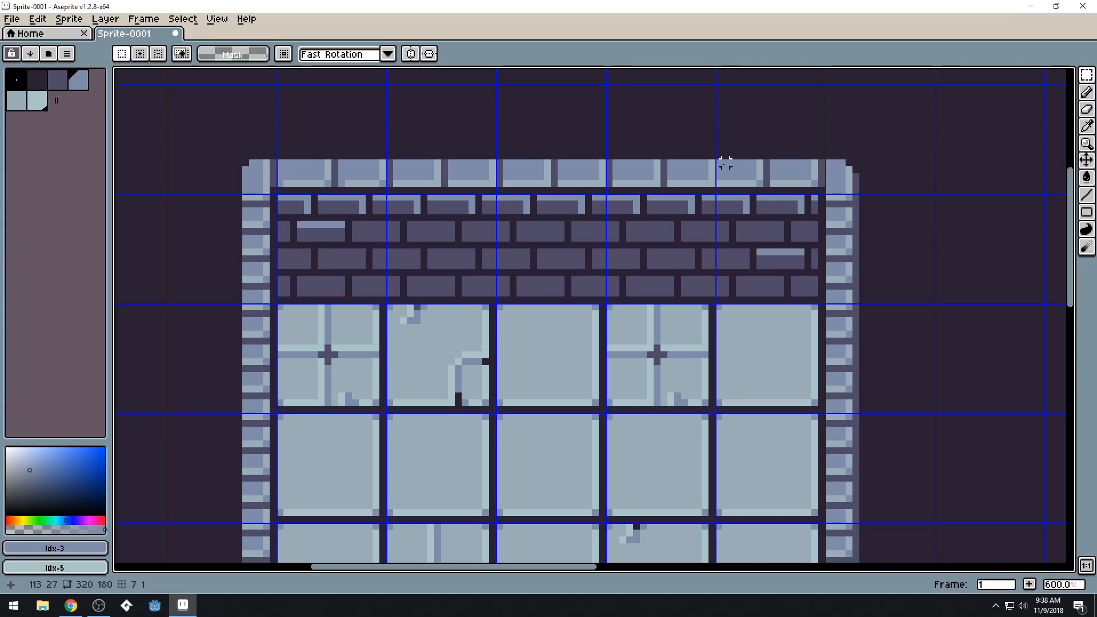
left_click_drag(718, 164, 737, 173)
left_click_drag(718, 87, 343, 154)
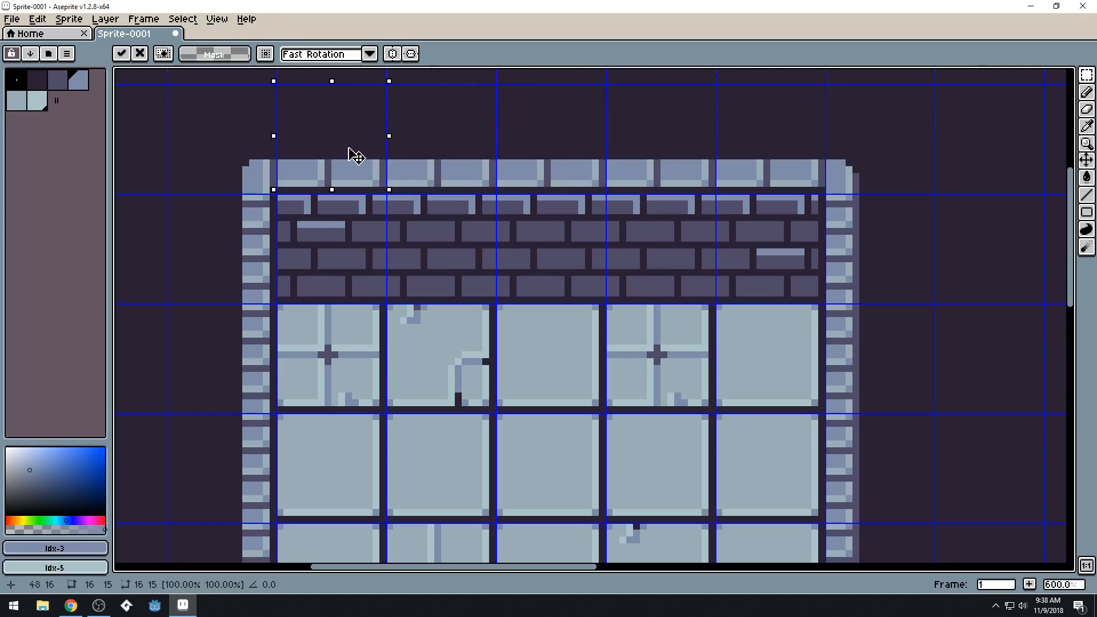
left_click(588, 125)
Extend the highlighted brick at the right end of the wall's third row to the wall's edge with Idx-2 and an Idx-3 highlight
scroll(972, 211, "down", 3)
scroll(828, 193, "up", 1)
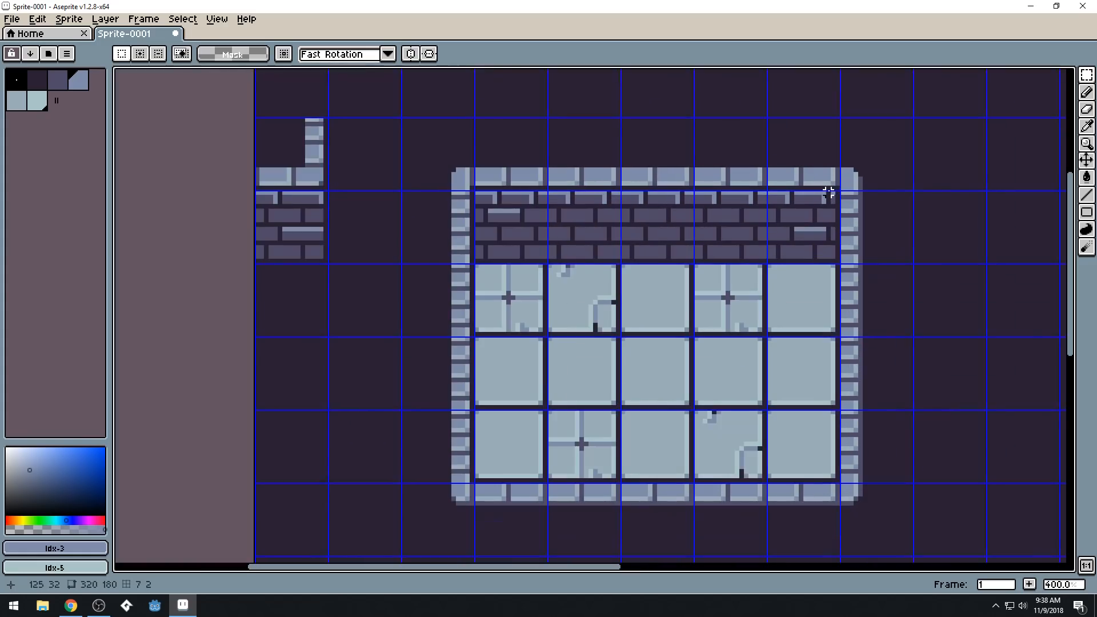
left_click_drag(914, 261, 874, 237)
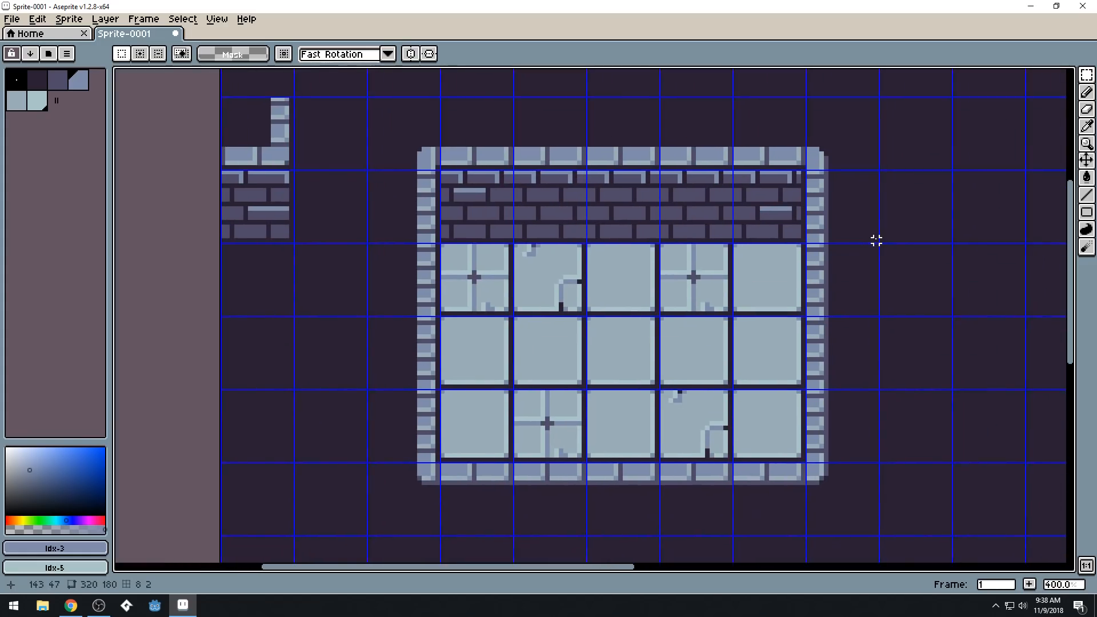
scroll(874, 237, "up", 1)
key("i")
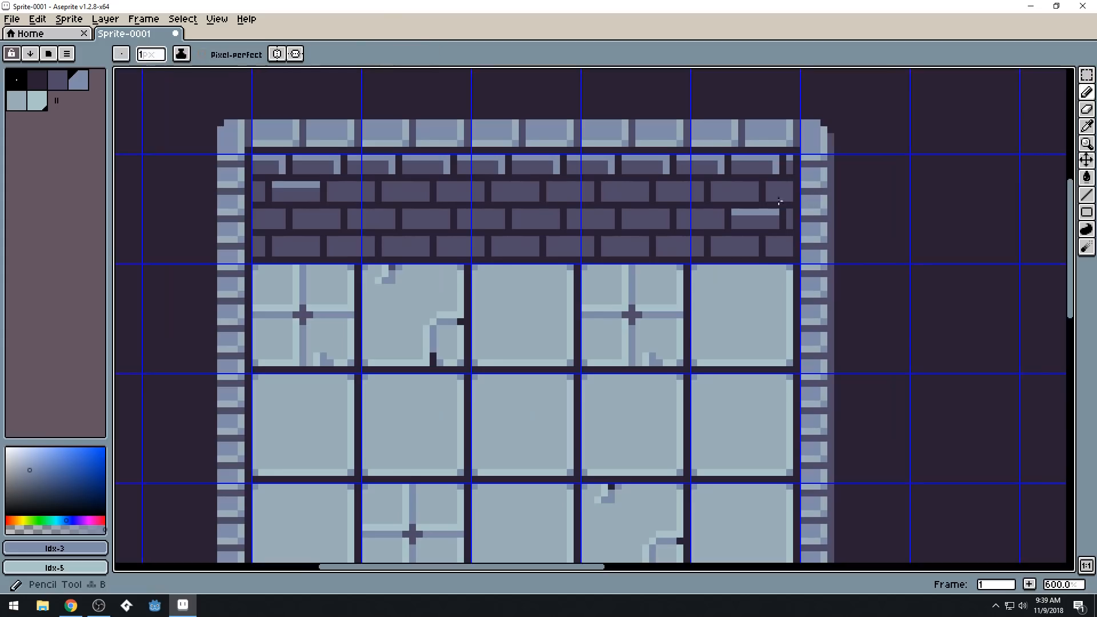
left_click(792, 216, "alt")
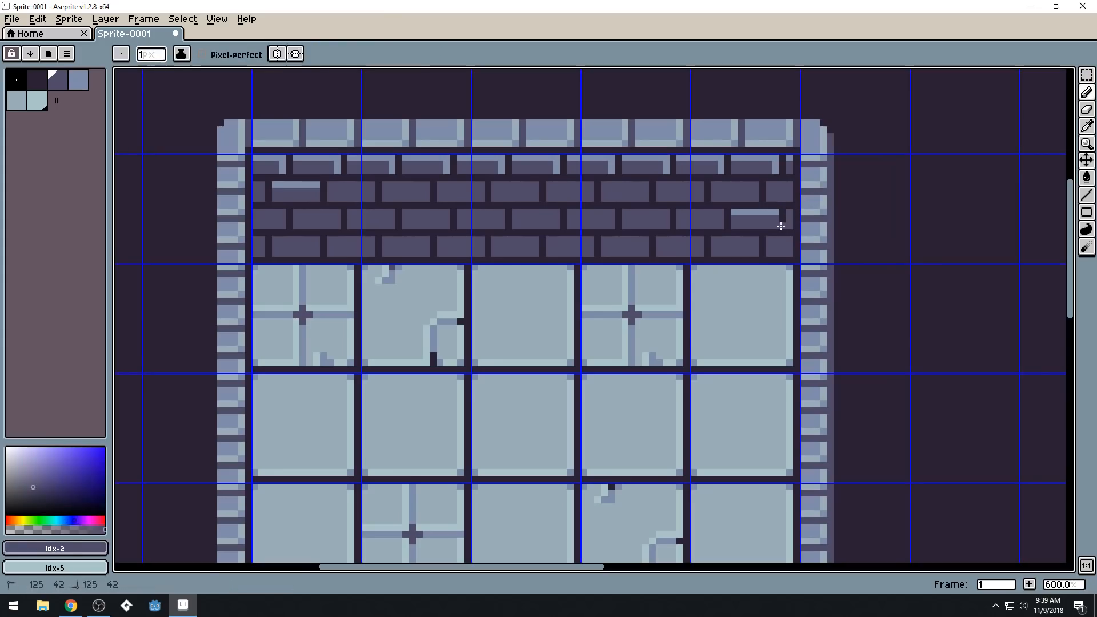
left_click(778, 213, "alt")
left_click(783, 213)
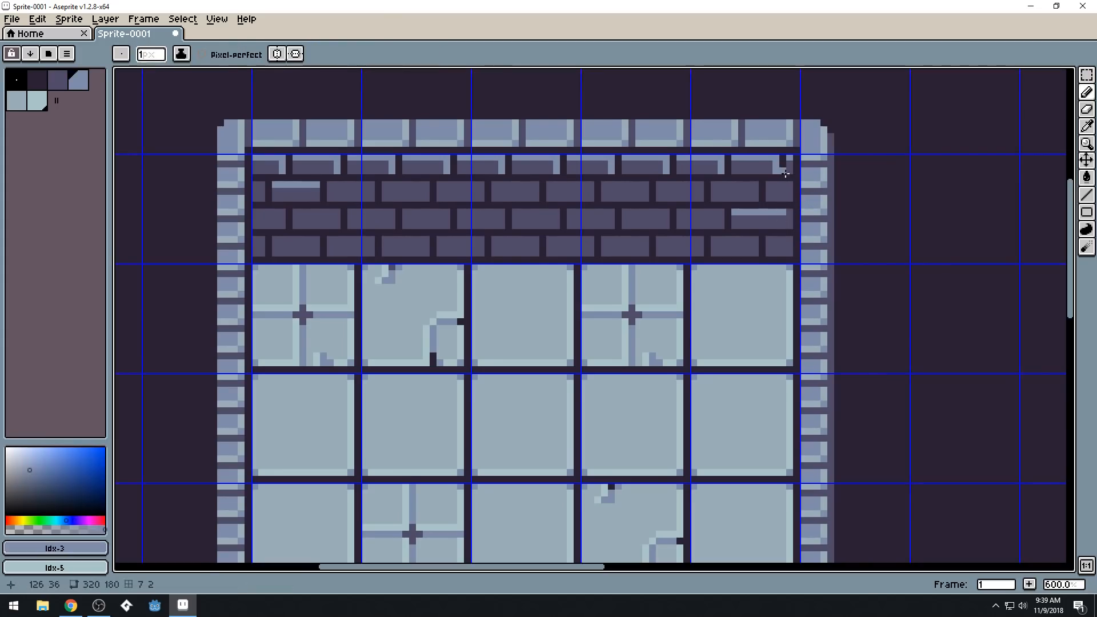
left_click(789, 213)
Extend the last brick of the wall's top row to the wall's edge with Idx-2 and an Idx-3 highlight
key("alt")
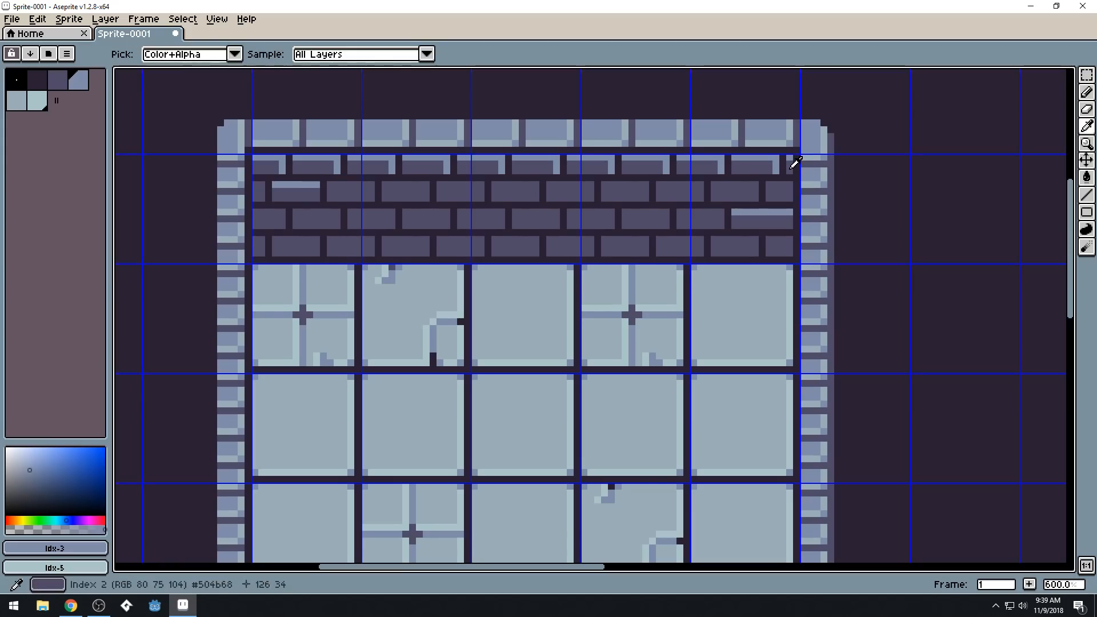
left_click(794, 163, "alt")
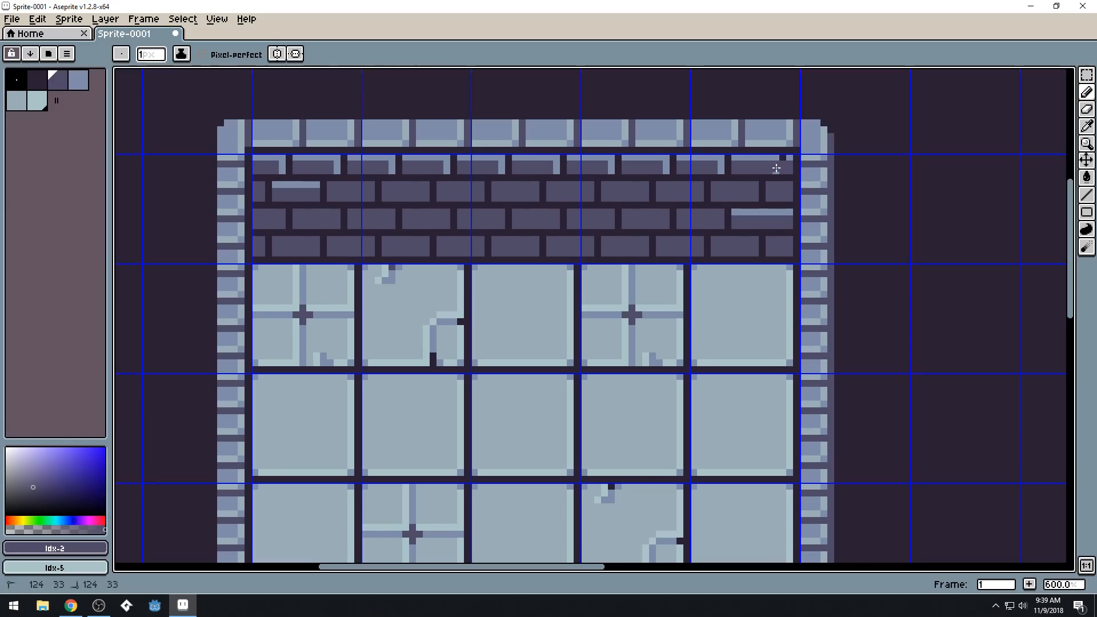
left_click(789, 160, "alt")
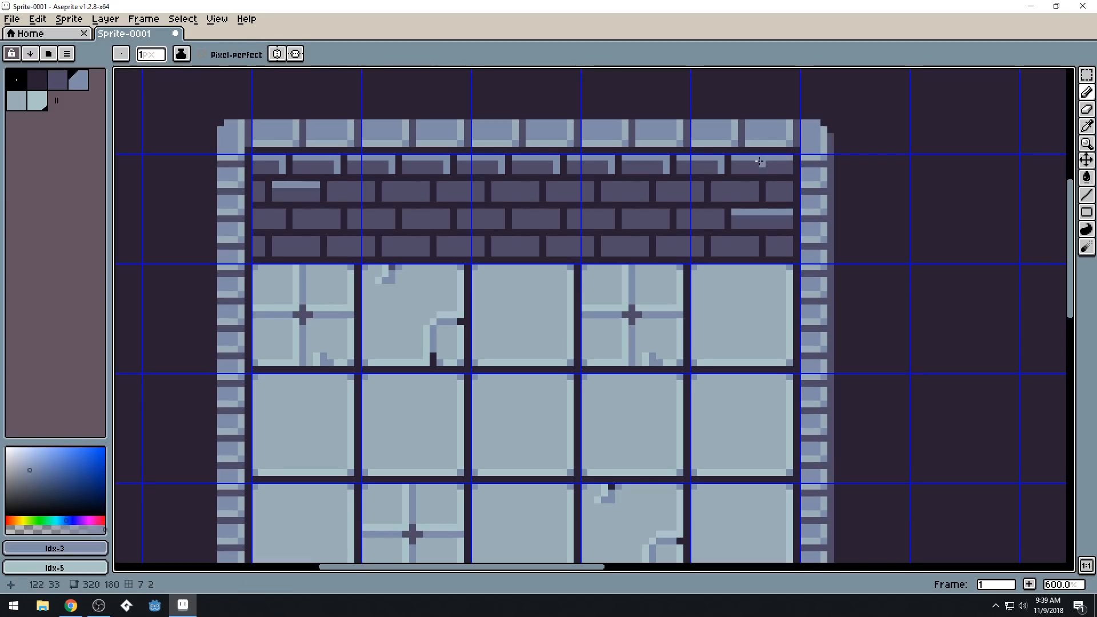
Hide the grid overlay on the canvas
scroll(746, 170, "down", 4)
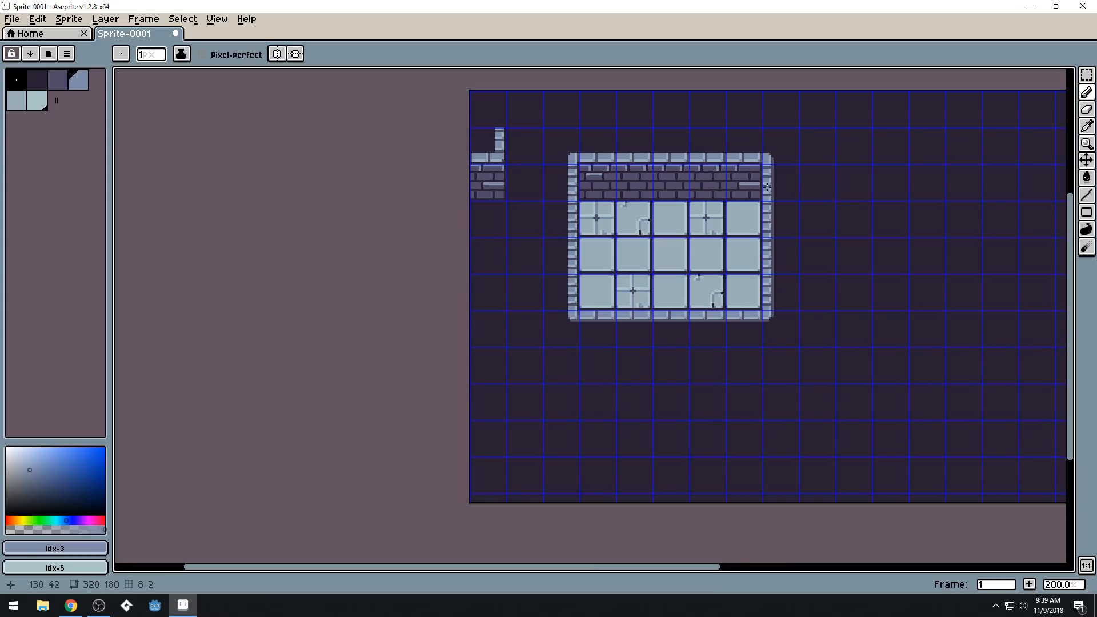
scroll(789, 187, "down", 1)
scroll(791, 188, "up", 1)
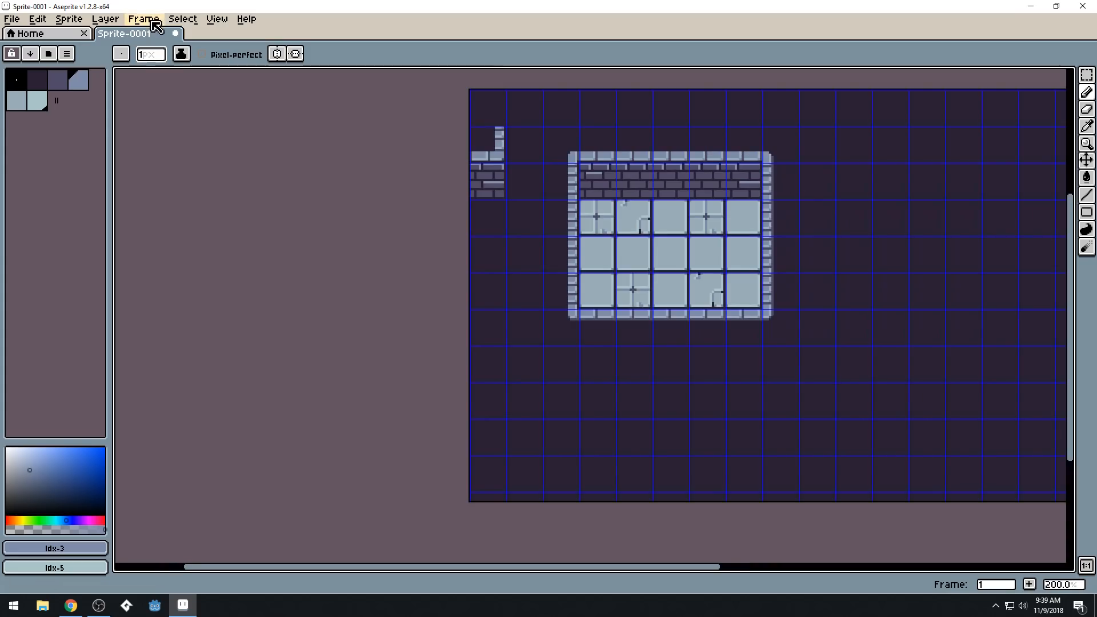
left_click(183, 20)
mouse_move(229, 26)
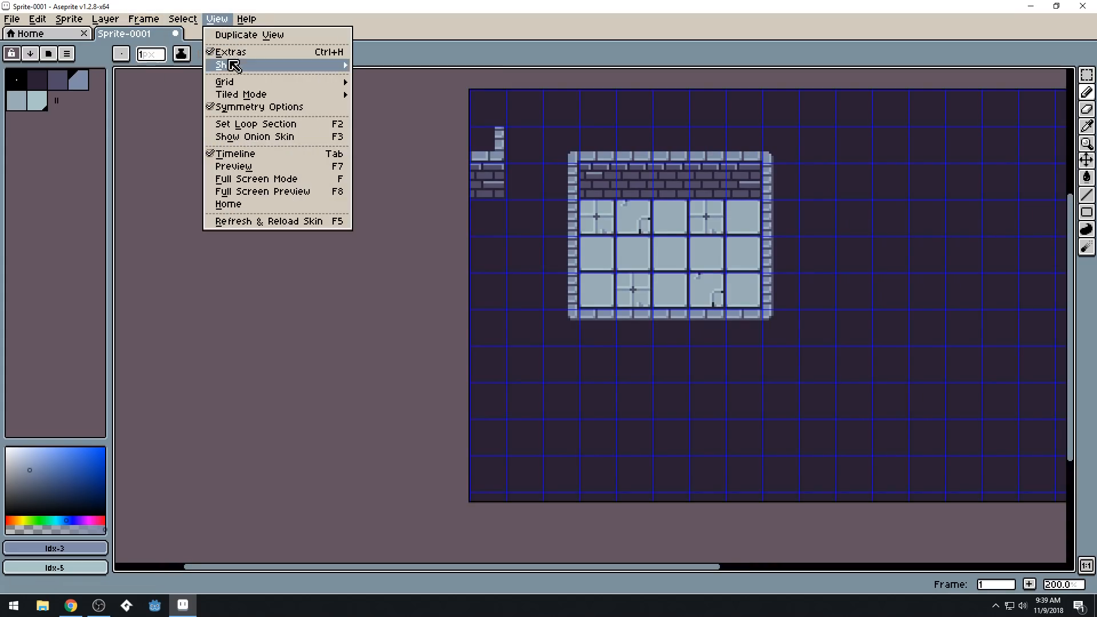
mouse_move(240, 66)
left_click(393, 89)
Examine the room's borders, wall bricks and floor tiles without the grid, both at actual size and enlarged
left_click_drag(945, 252, 850, 268)
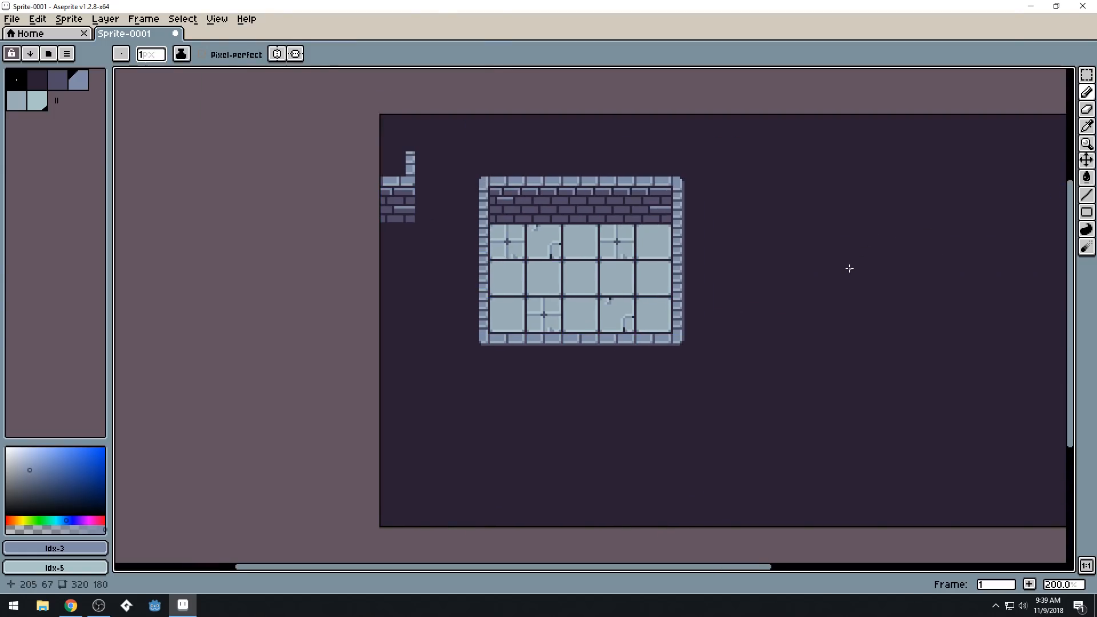
scroll(850, 268, "down", 2)
scroll(869, 265, "up", 1)
left_click_drag(809, 255, 685, 278)
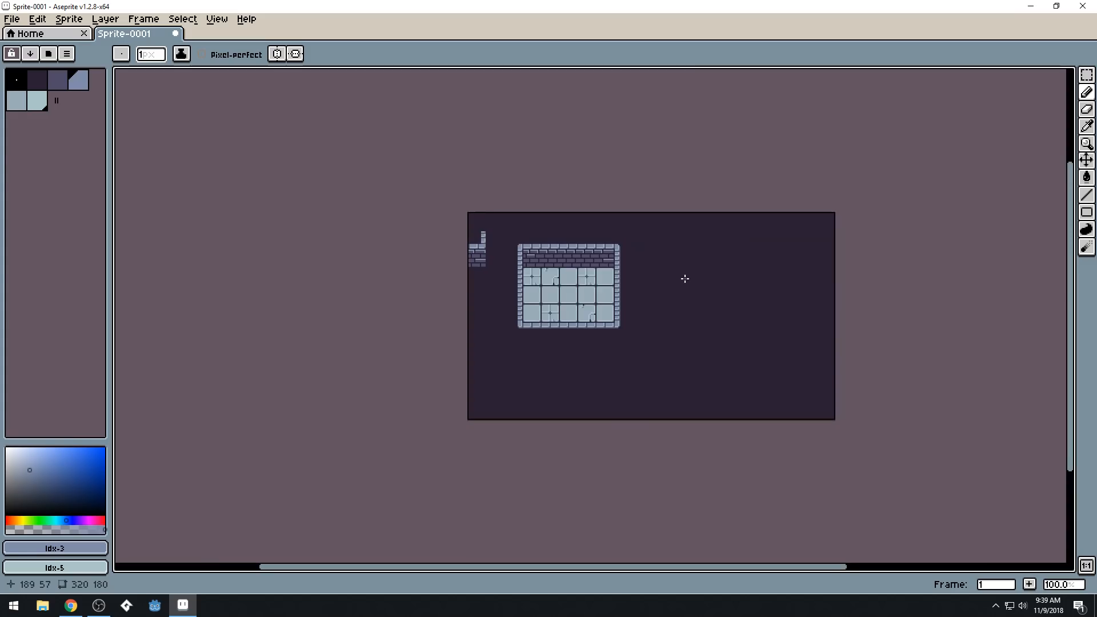
scroll(685, 278, "up", 1)
scroll(680, 277, "up", 1)
left_click_drag(587, 297, 761, 308)
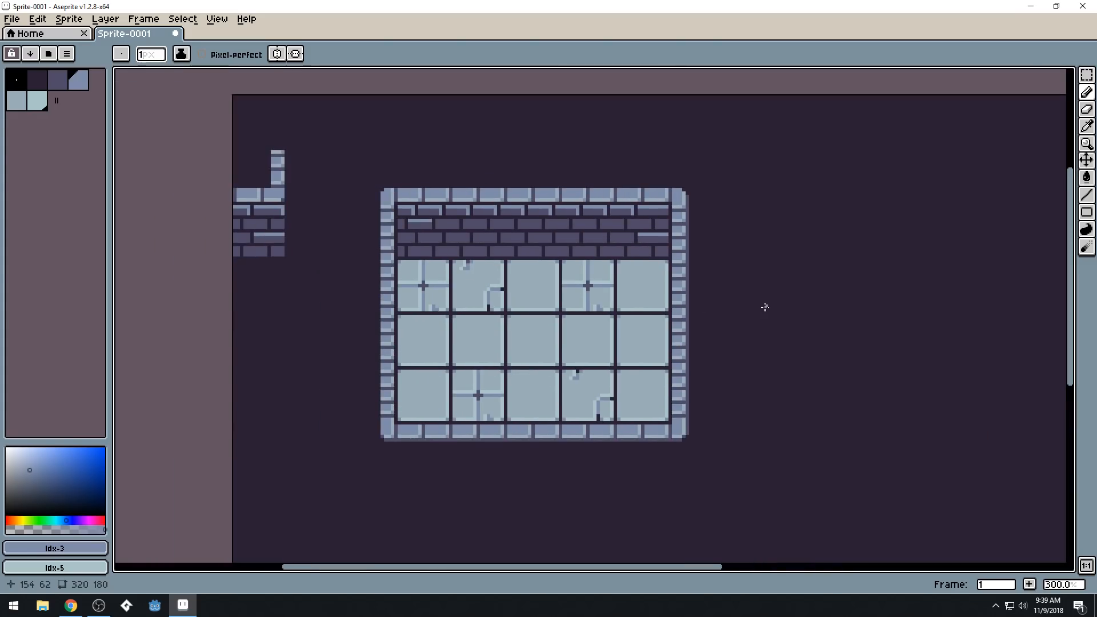